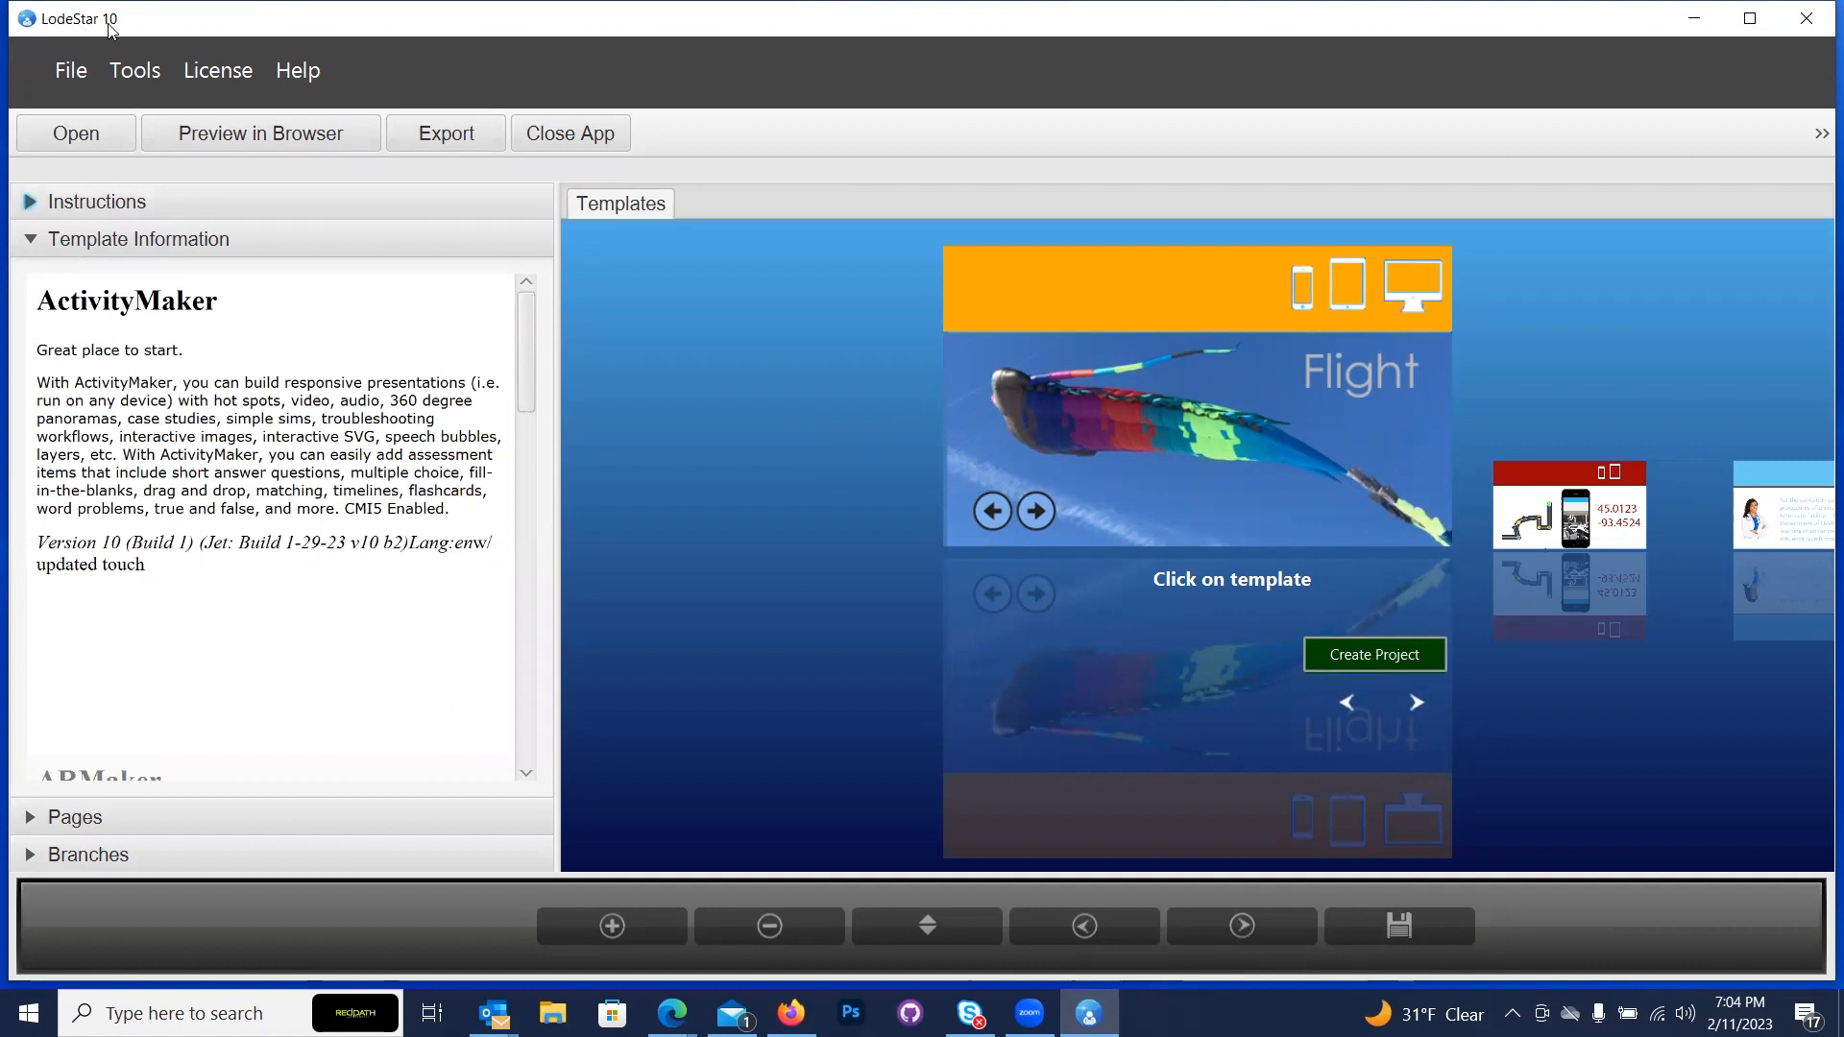
View the program's About information to check its version, and close it again.
click(297, 70)
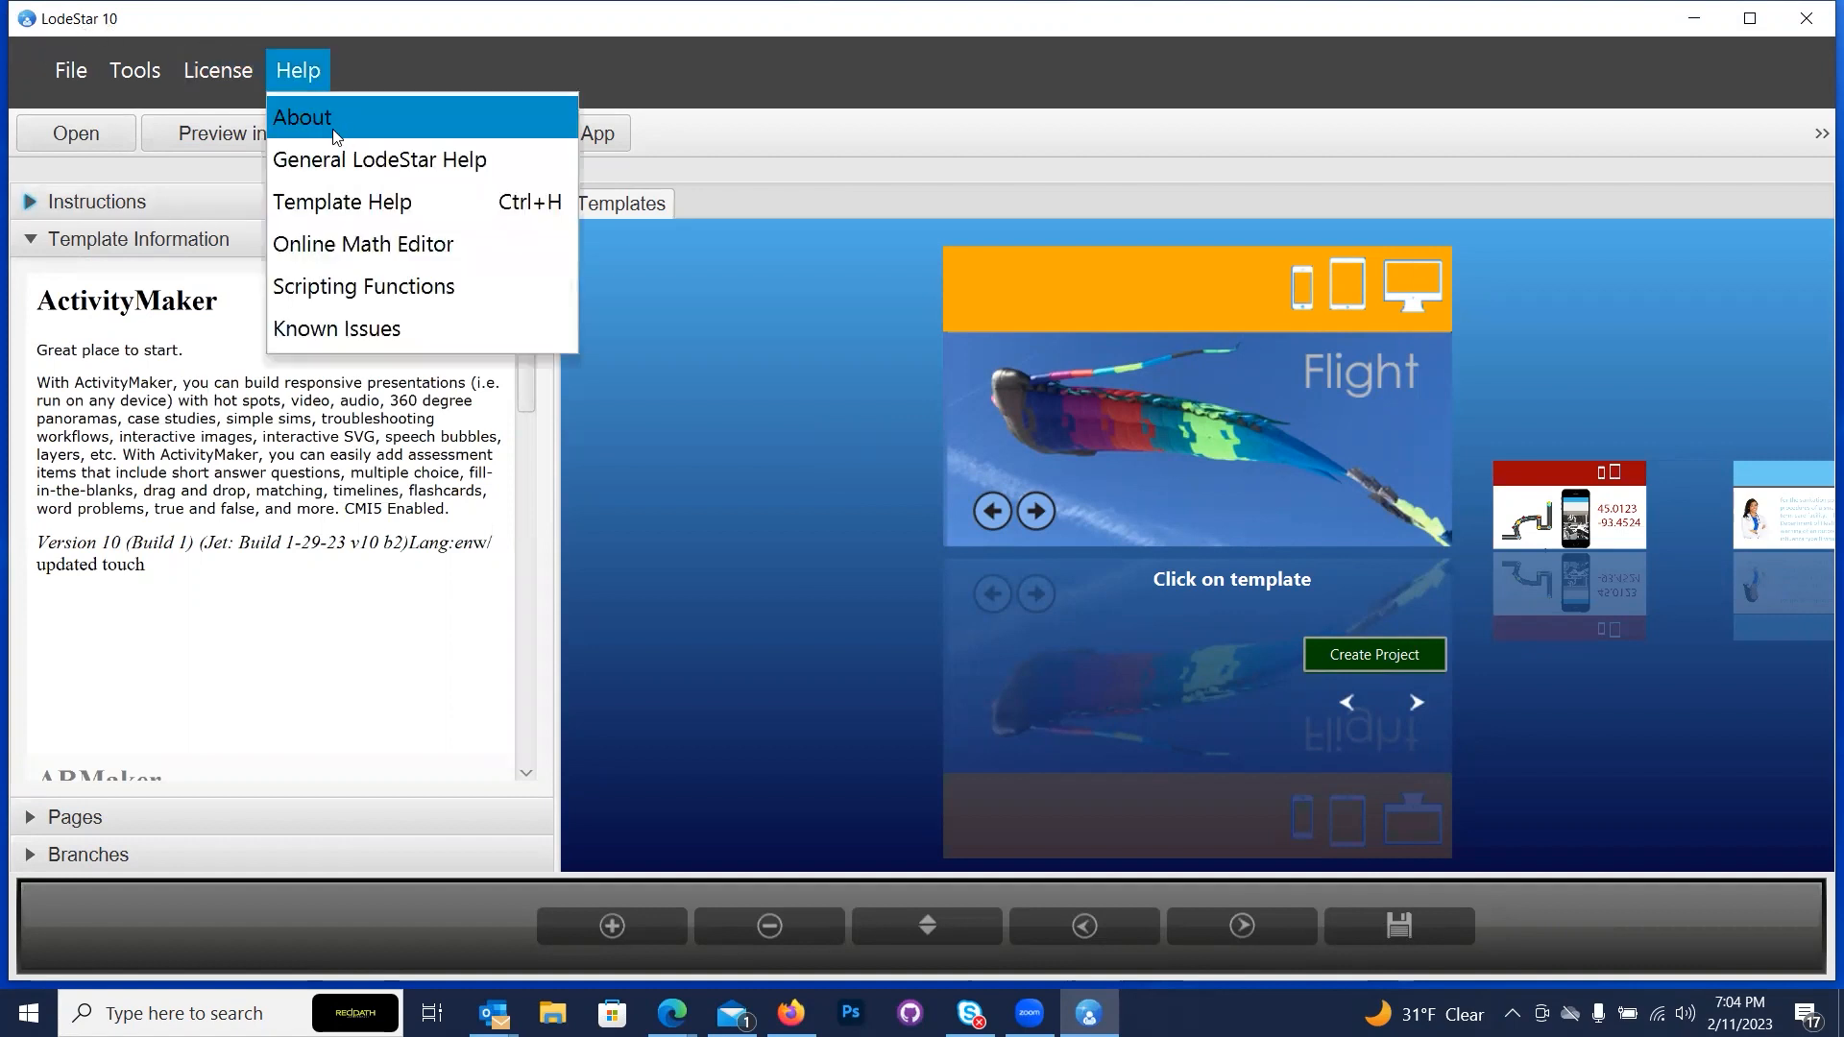
click(337, 136)
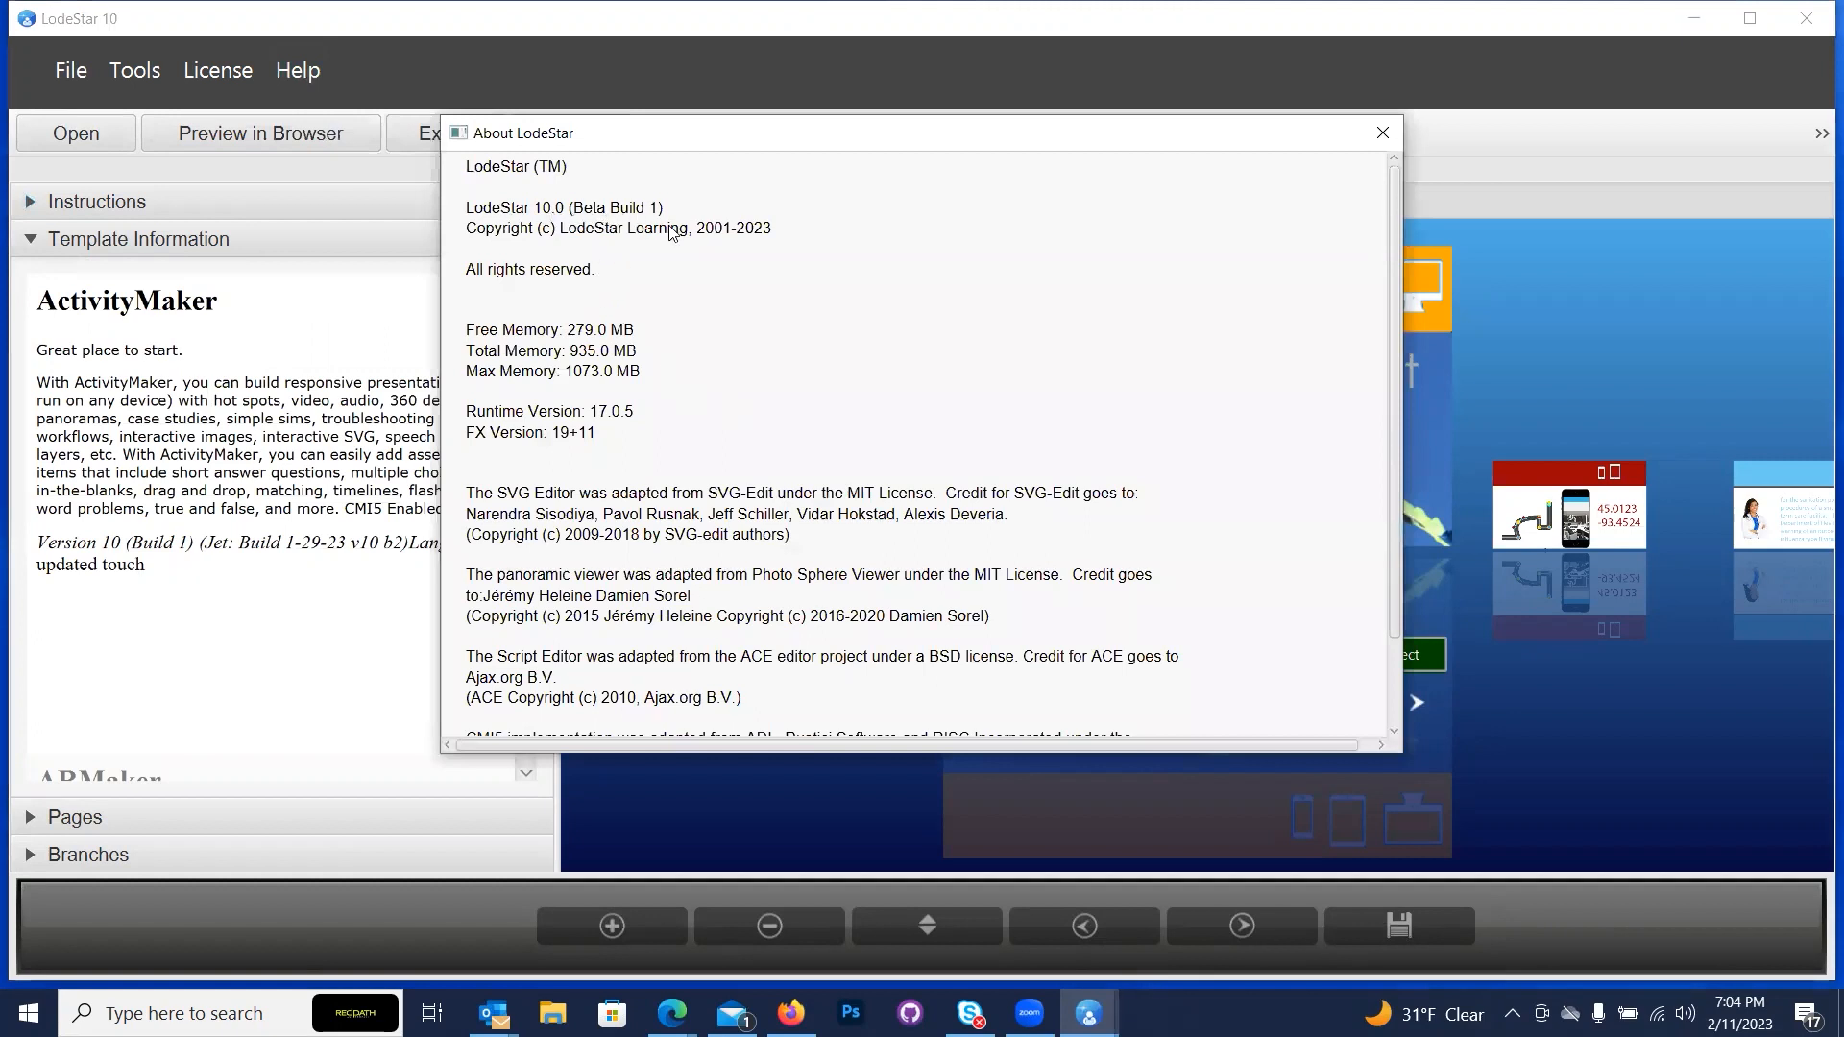
click(1380, 133)
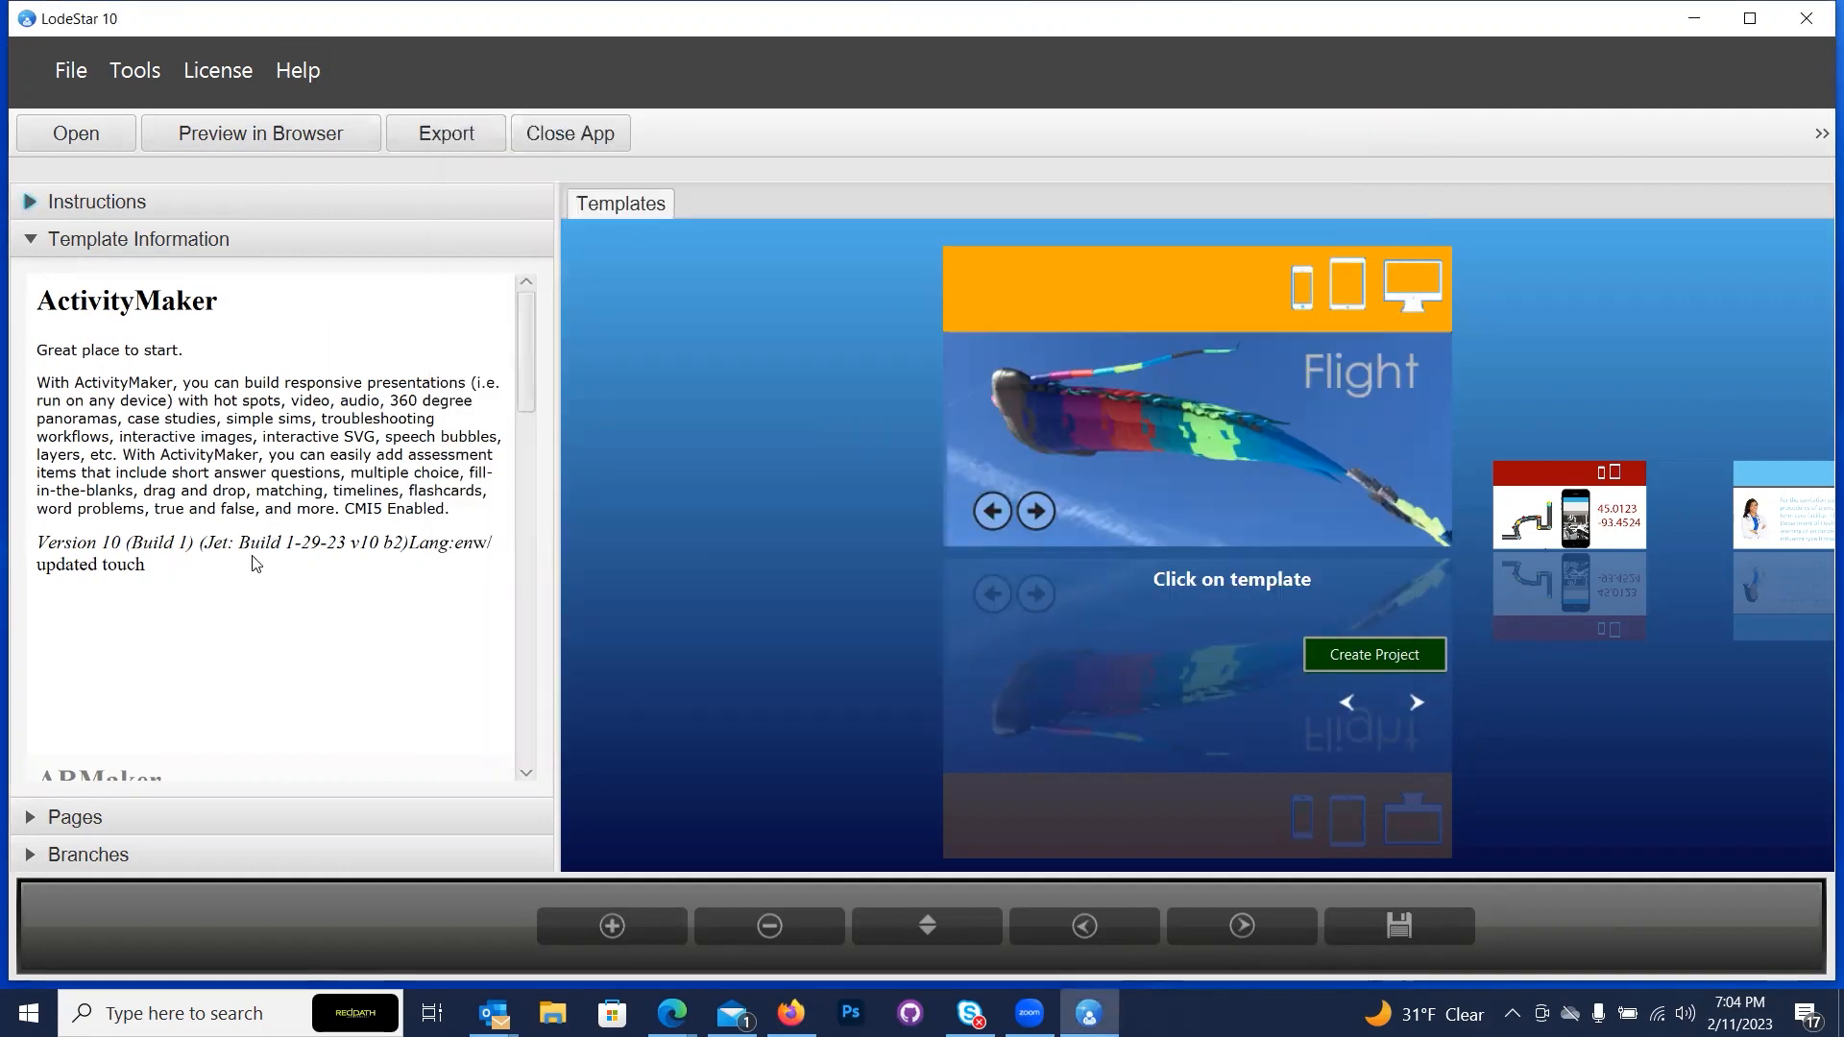
Open the recent project ActivityMaker_Learner_Experience_Design_ChatGPT.lxml, look through its first three pages and return to page 1.
click(67, 85)
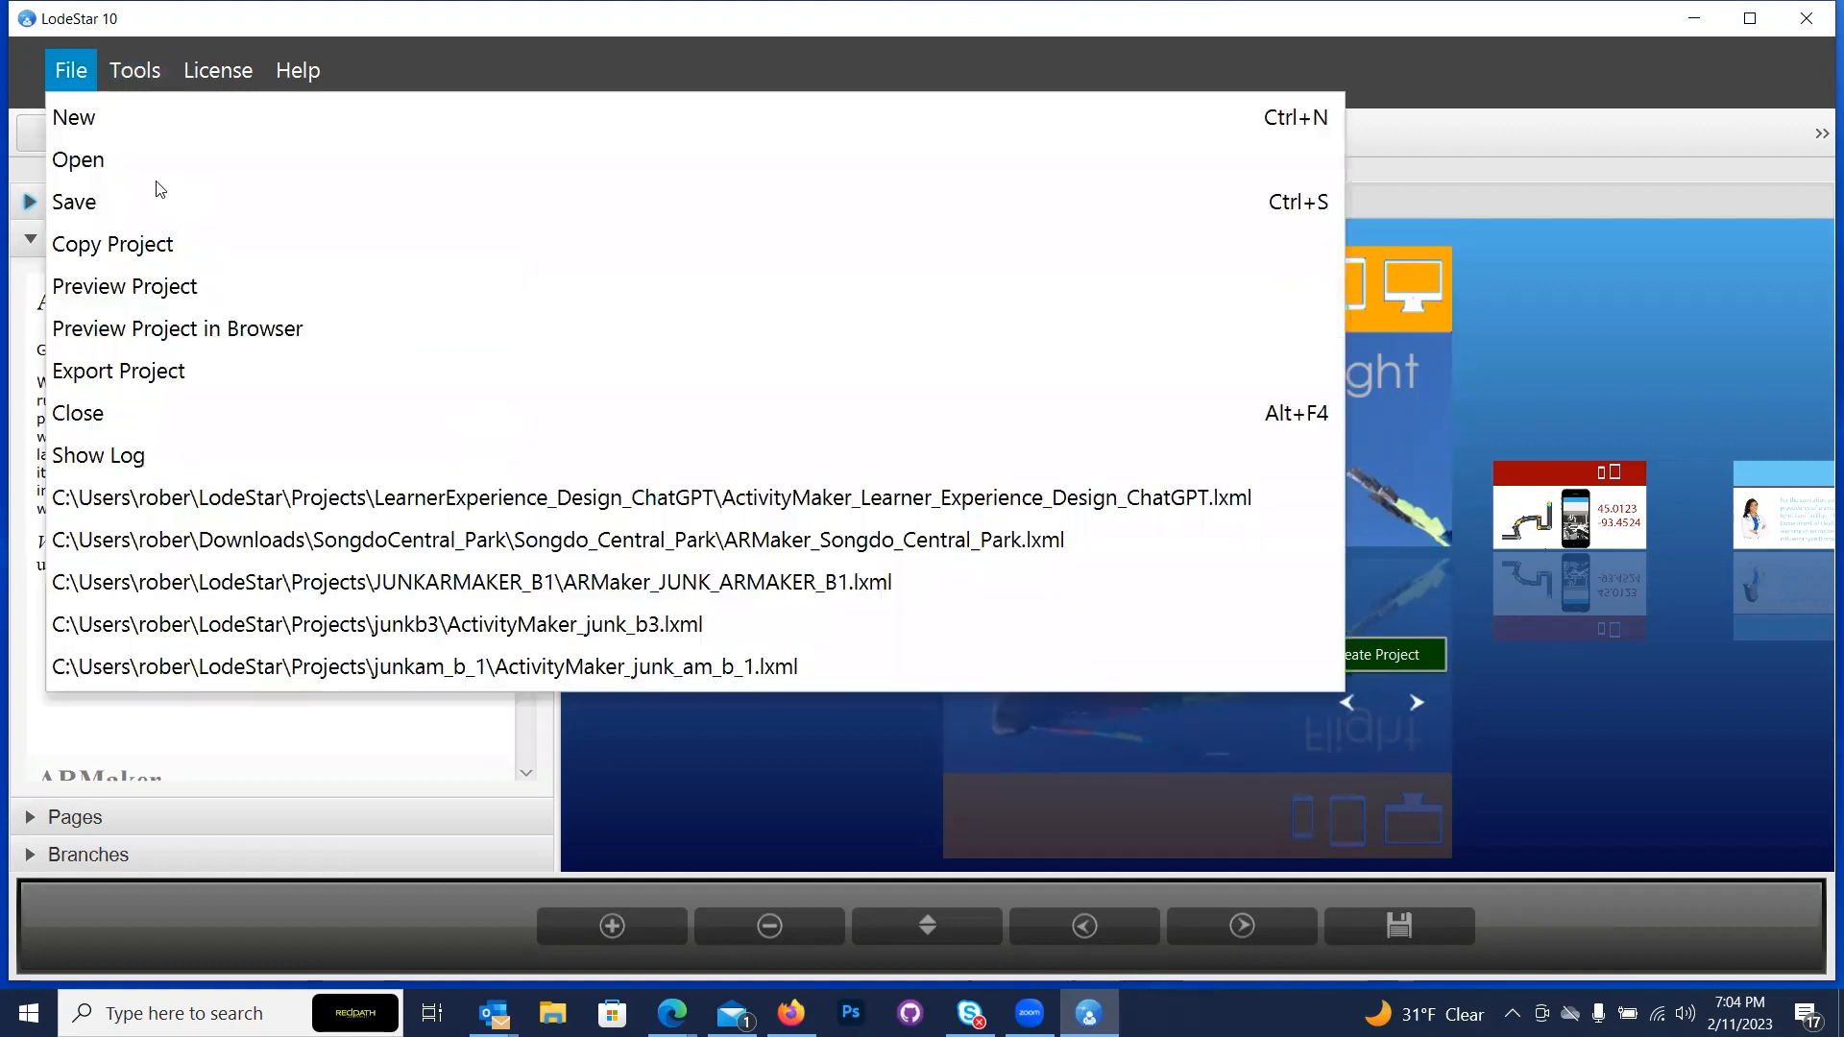
click(323, 497)
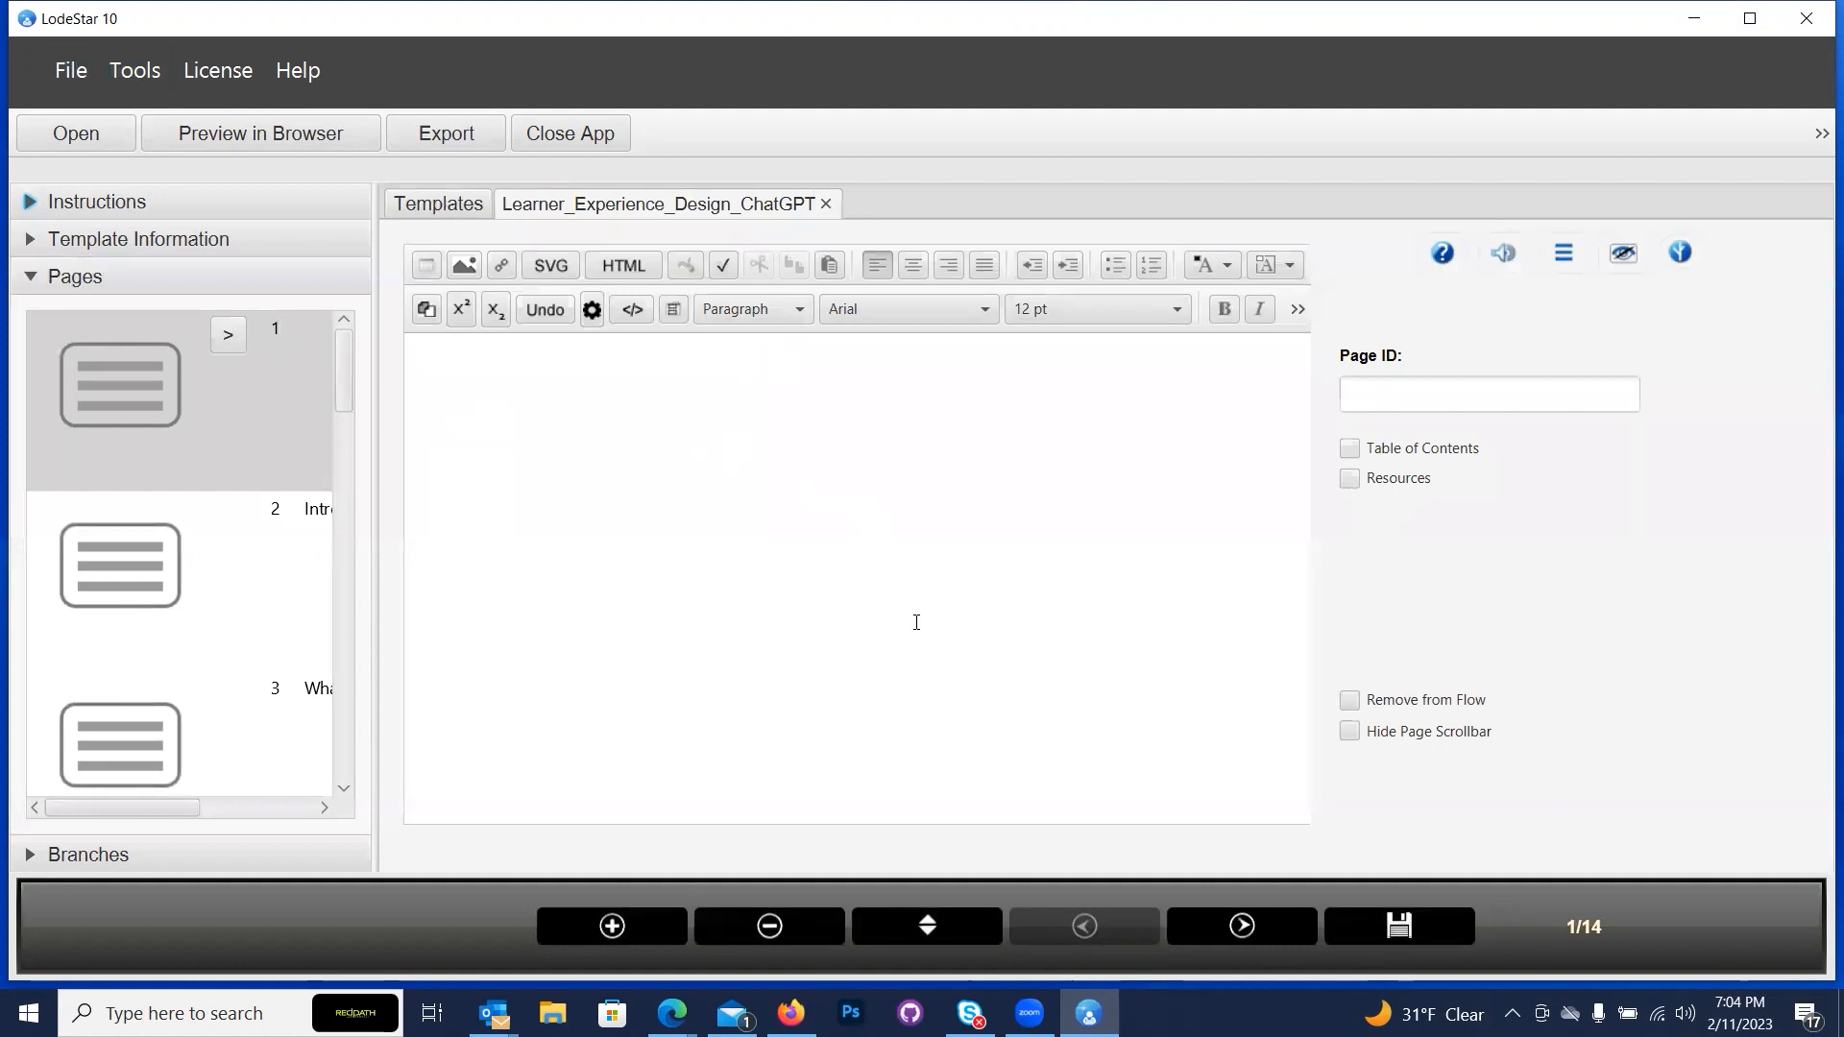
click(1228, 920)
click(1228, 920)
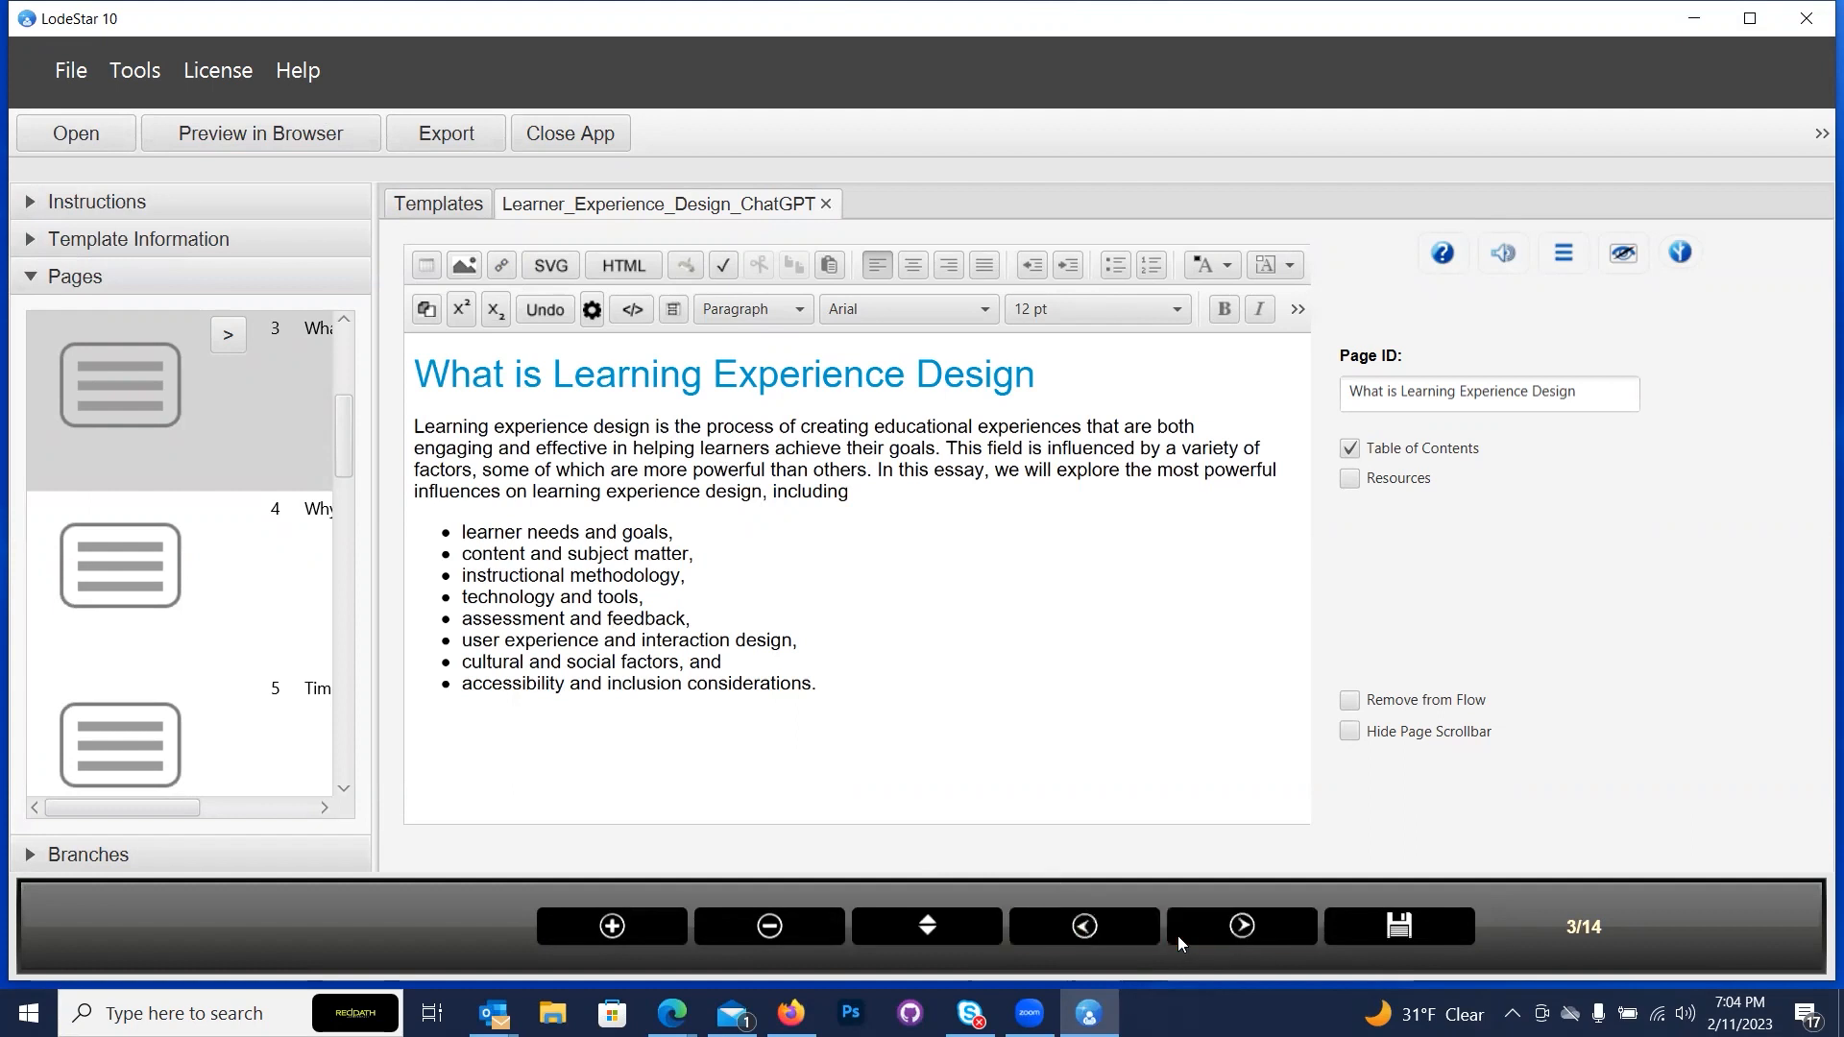
click(1122, 930)
click(1122, 930)
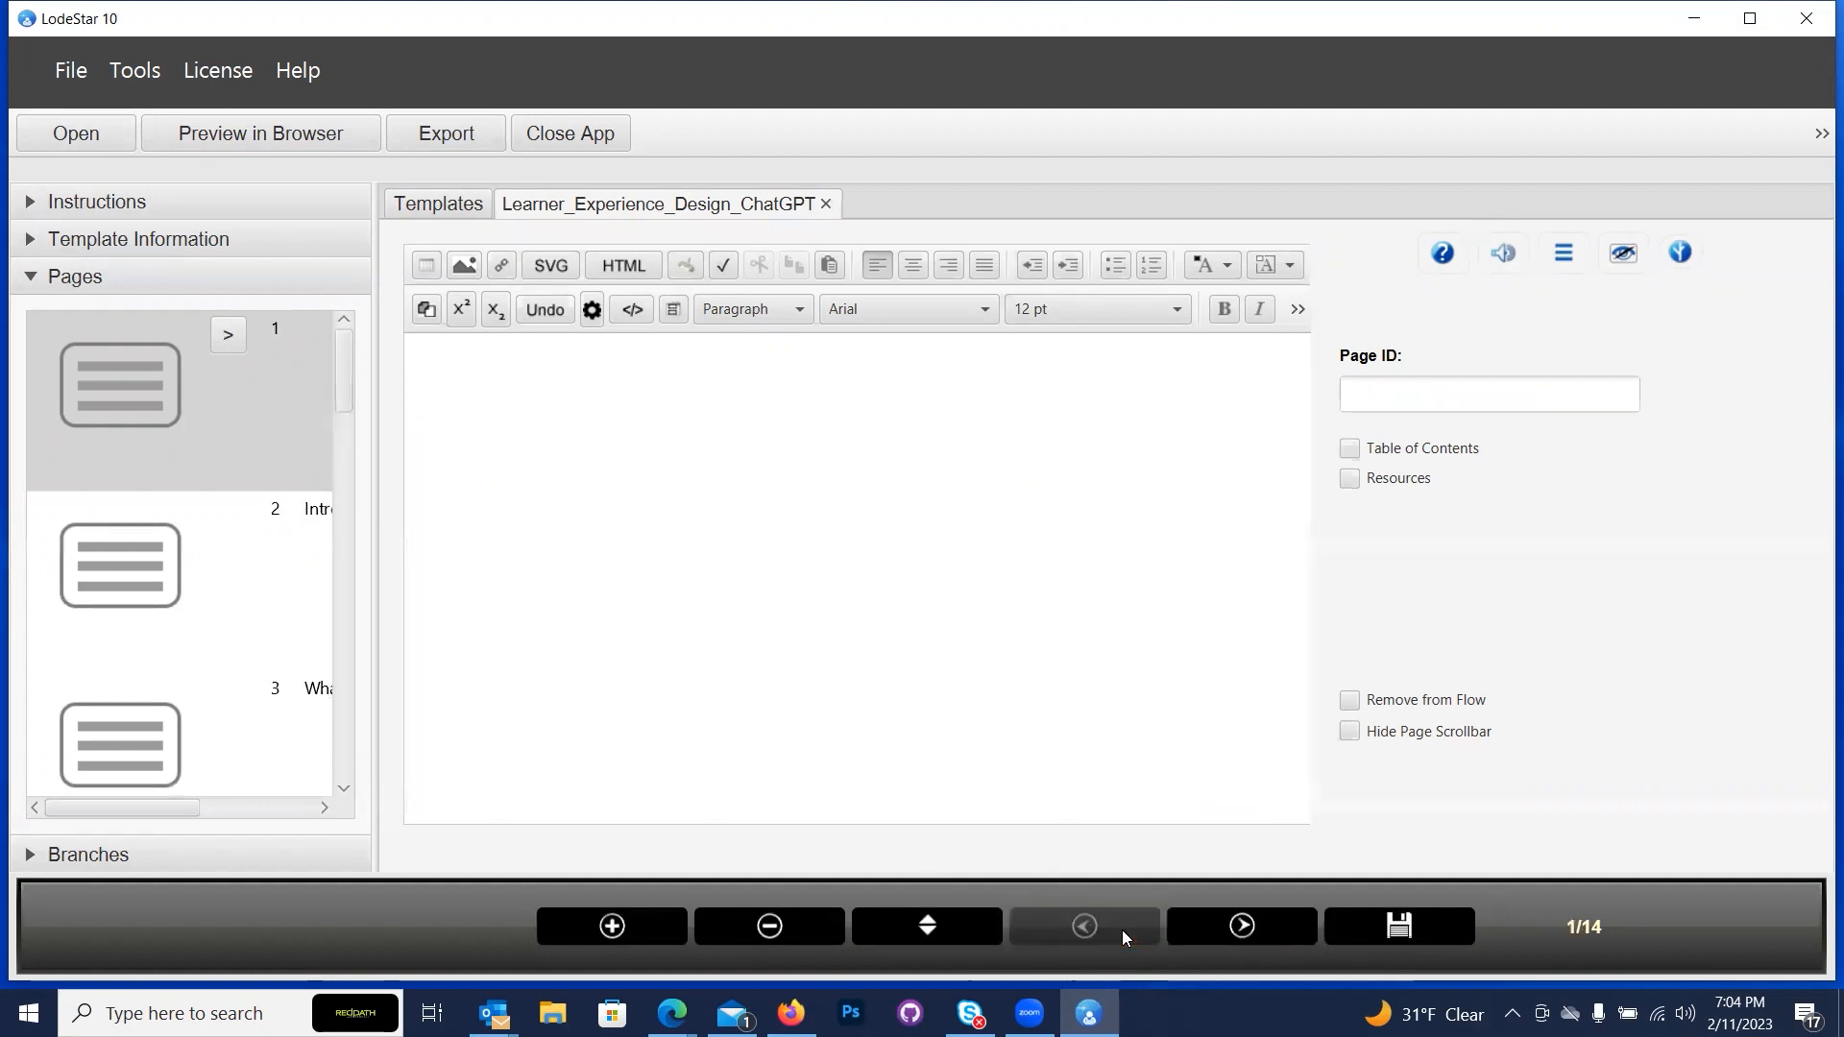
Start an SVG drawing on blank page 1 and add the green text "Learning Experience", enlarged across the canvas's upper half.
click(730, 437)
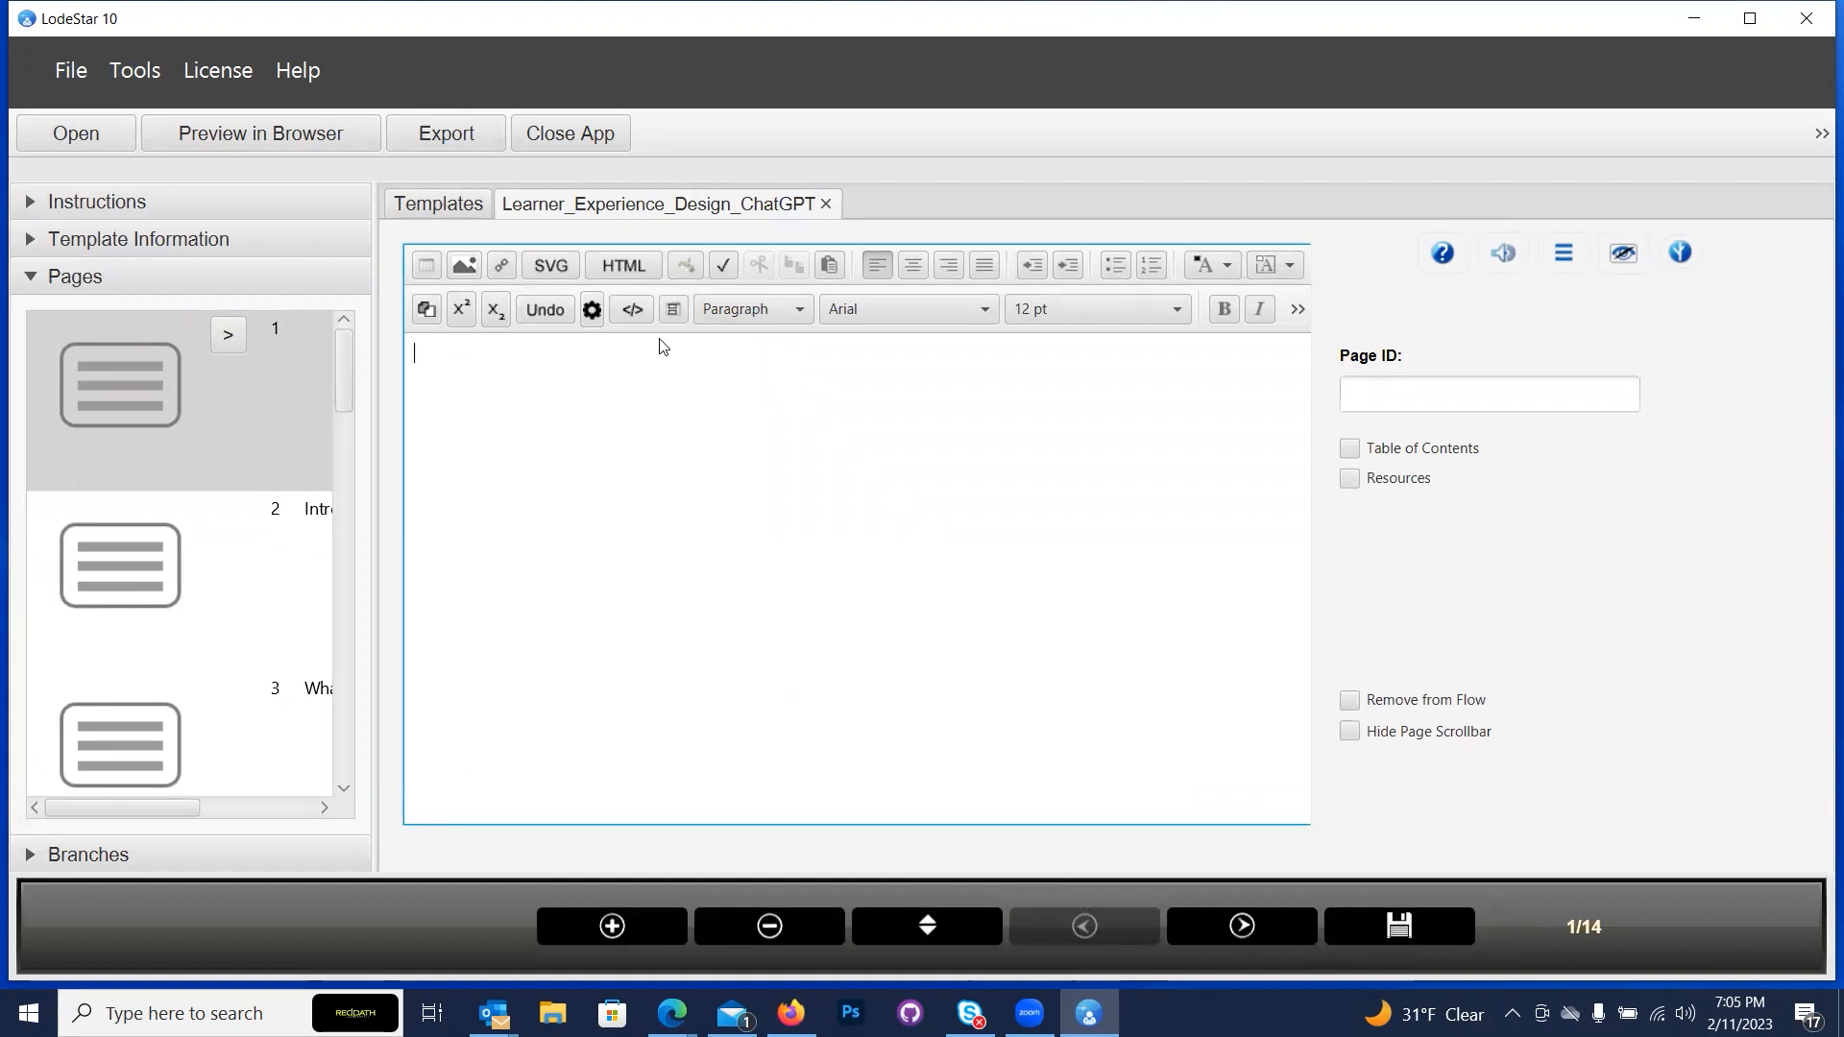
click(553, 269)
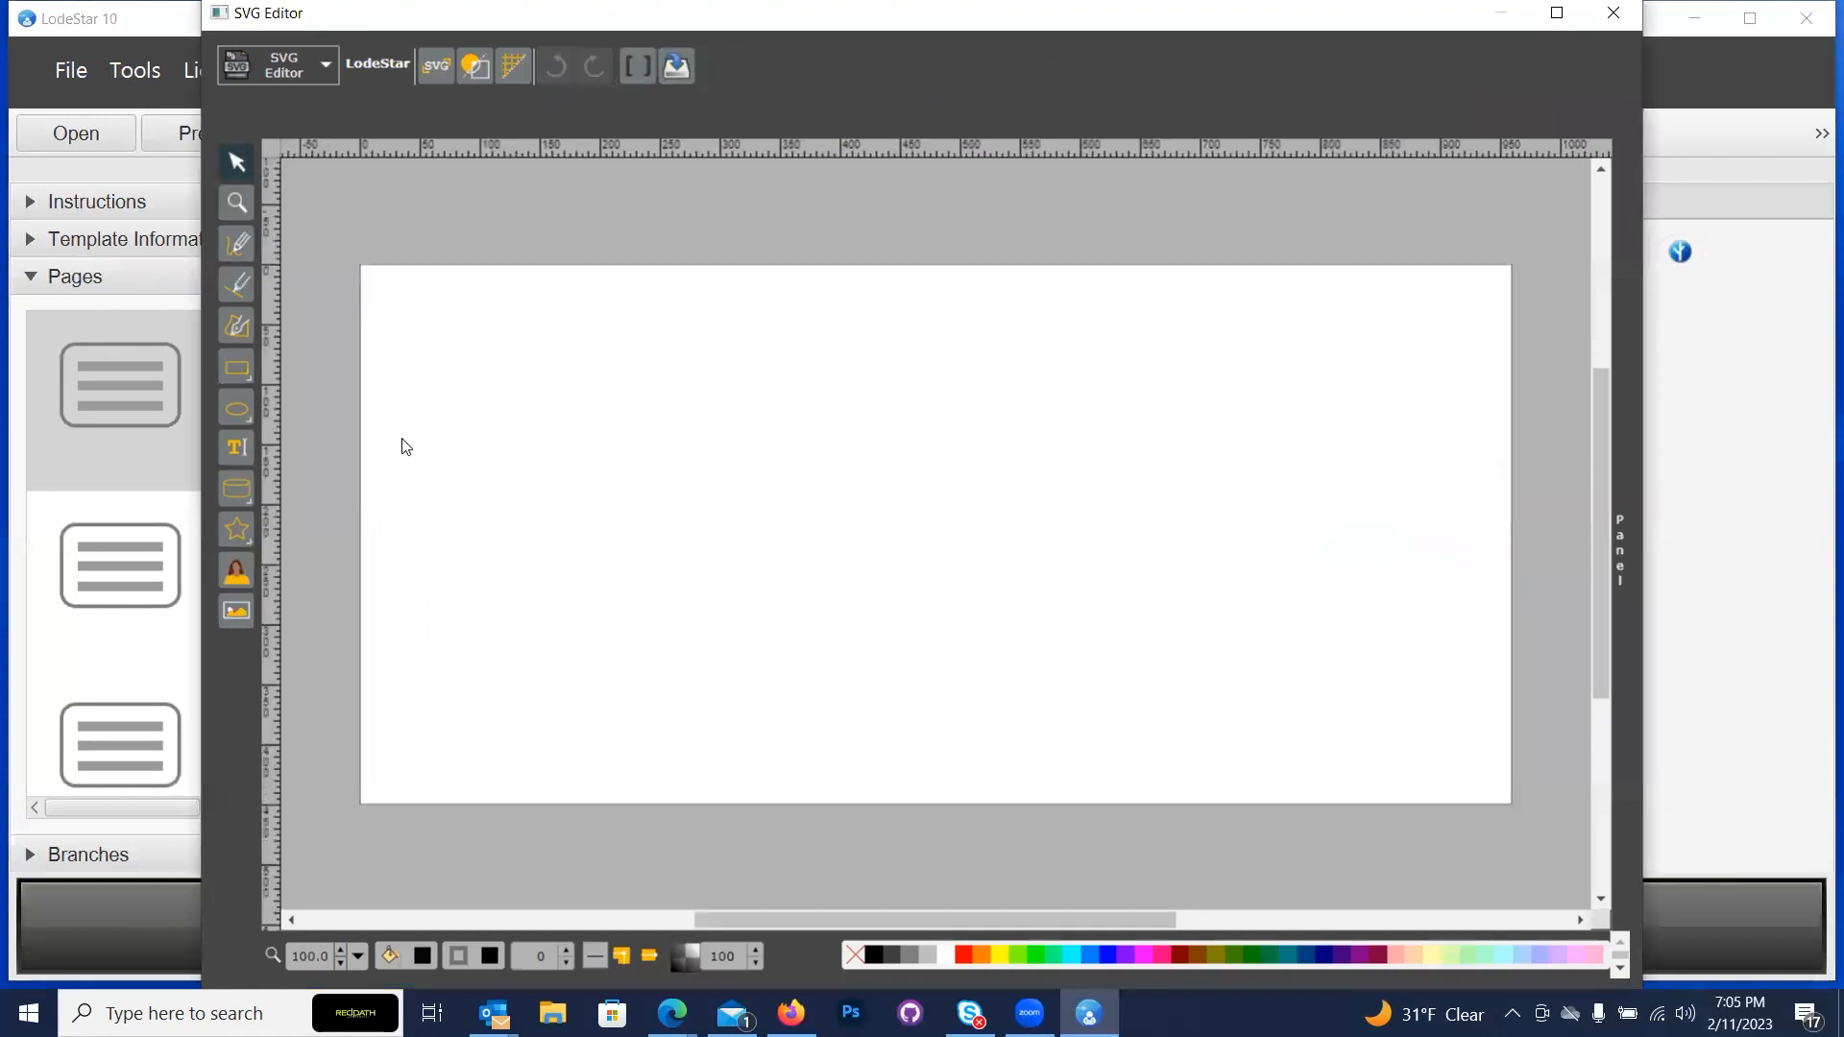
click(240, 454)
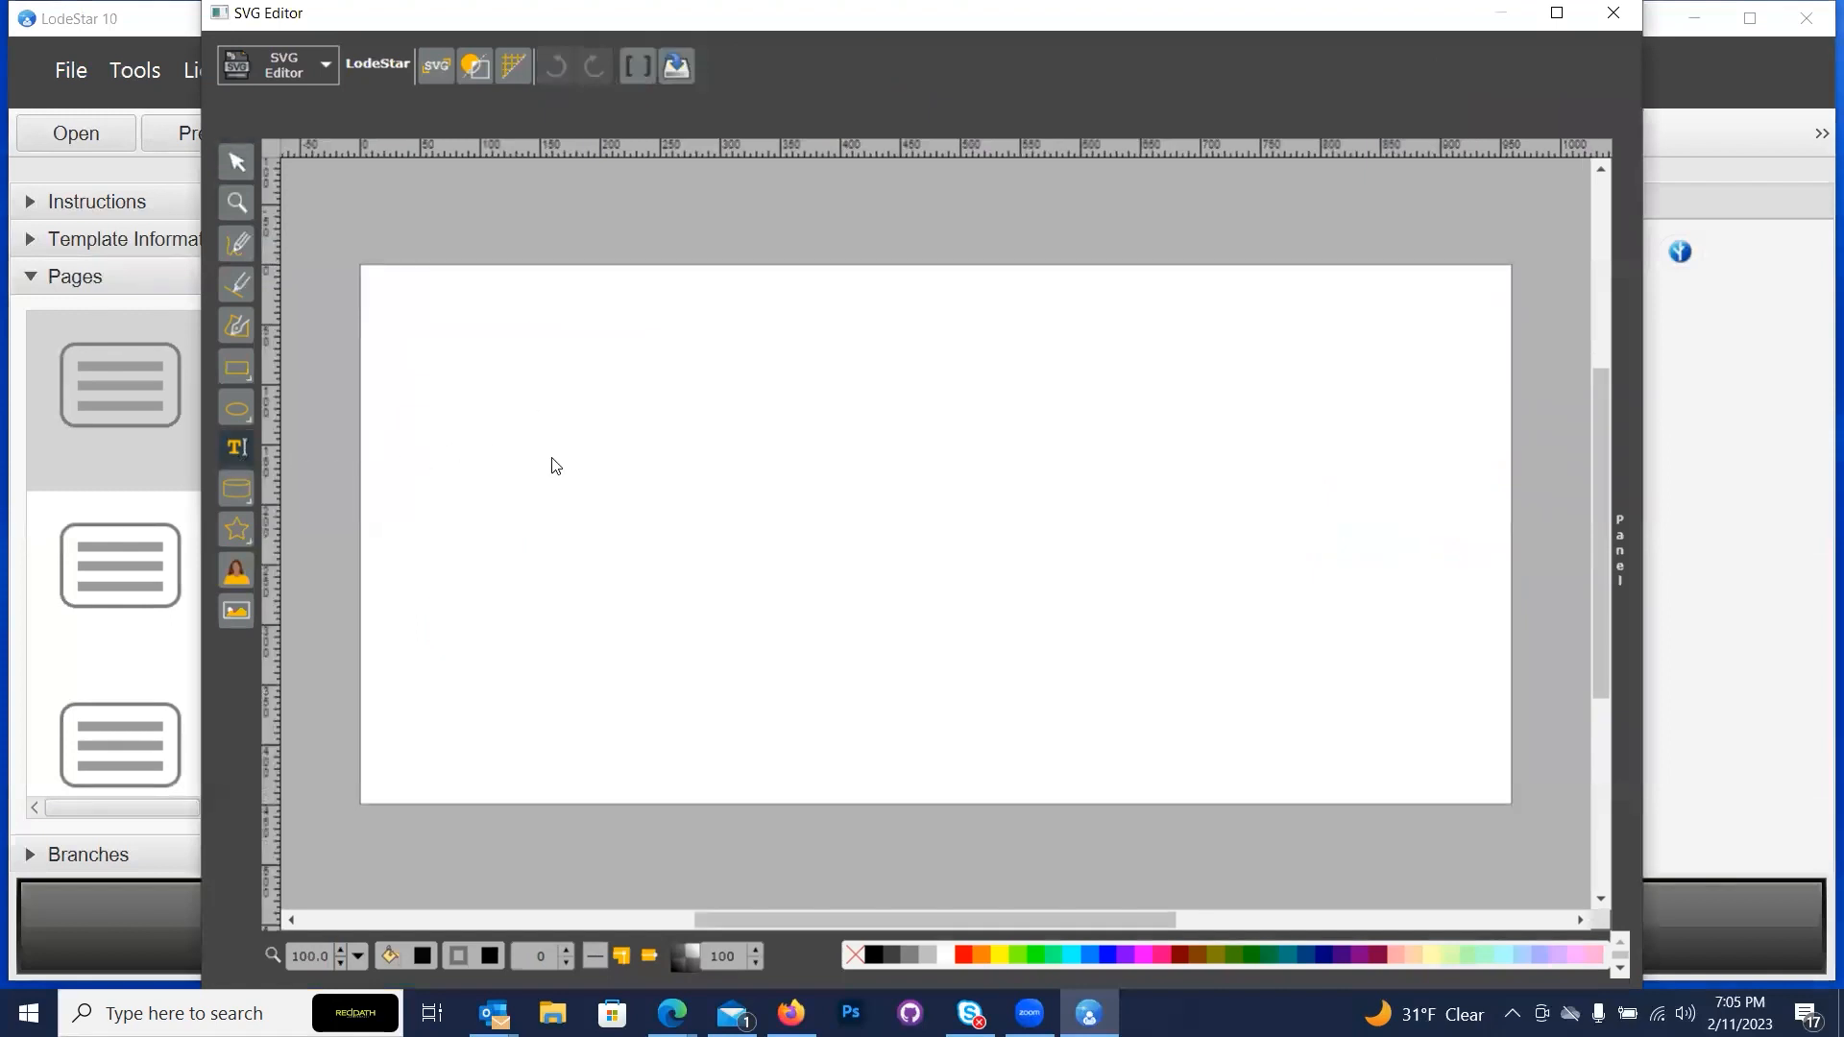
click(670, 406)
text(Learning Experience)
drag(793, 414, 1314, 530)
drag(1200, 494, 1167, 459)
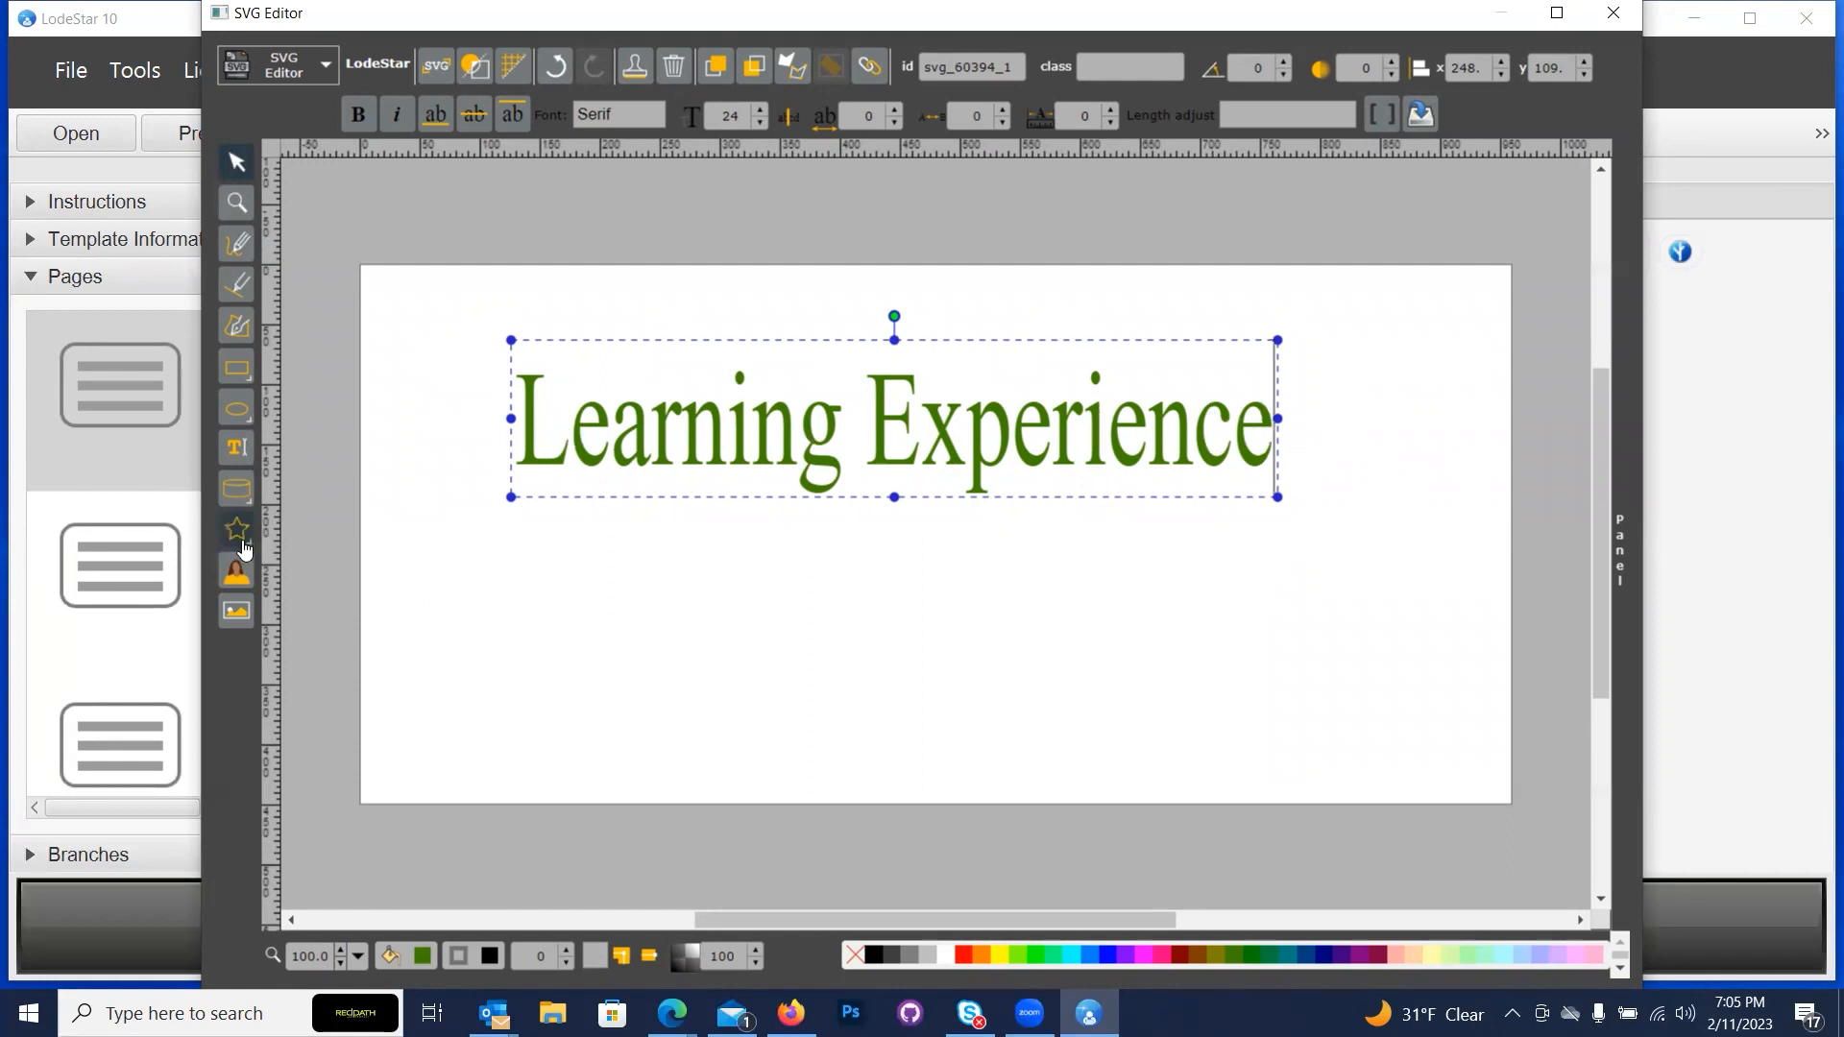
Add the text "DESIGN" below "Learning Experience" and stretch it to about the same width as that line.
click(236, 448)
click(557, 562)
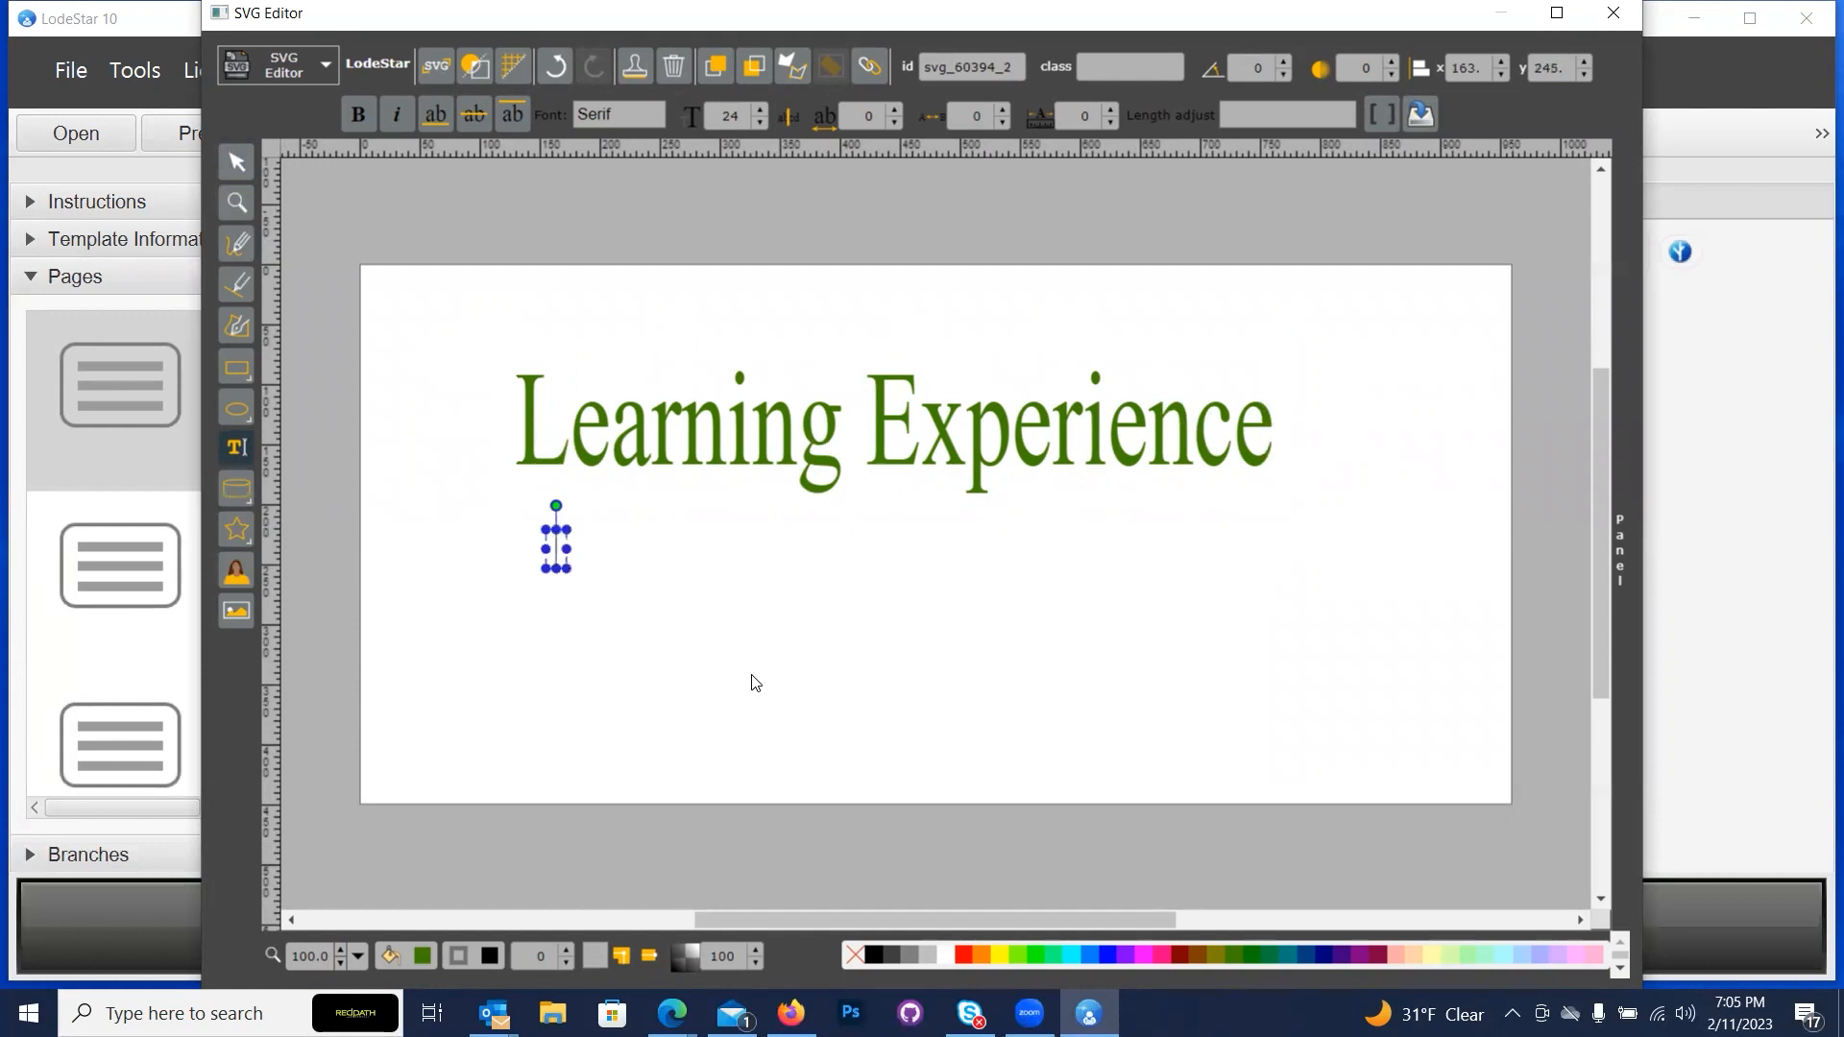
text(DESIGN)
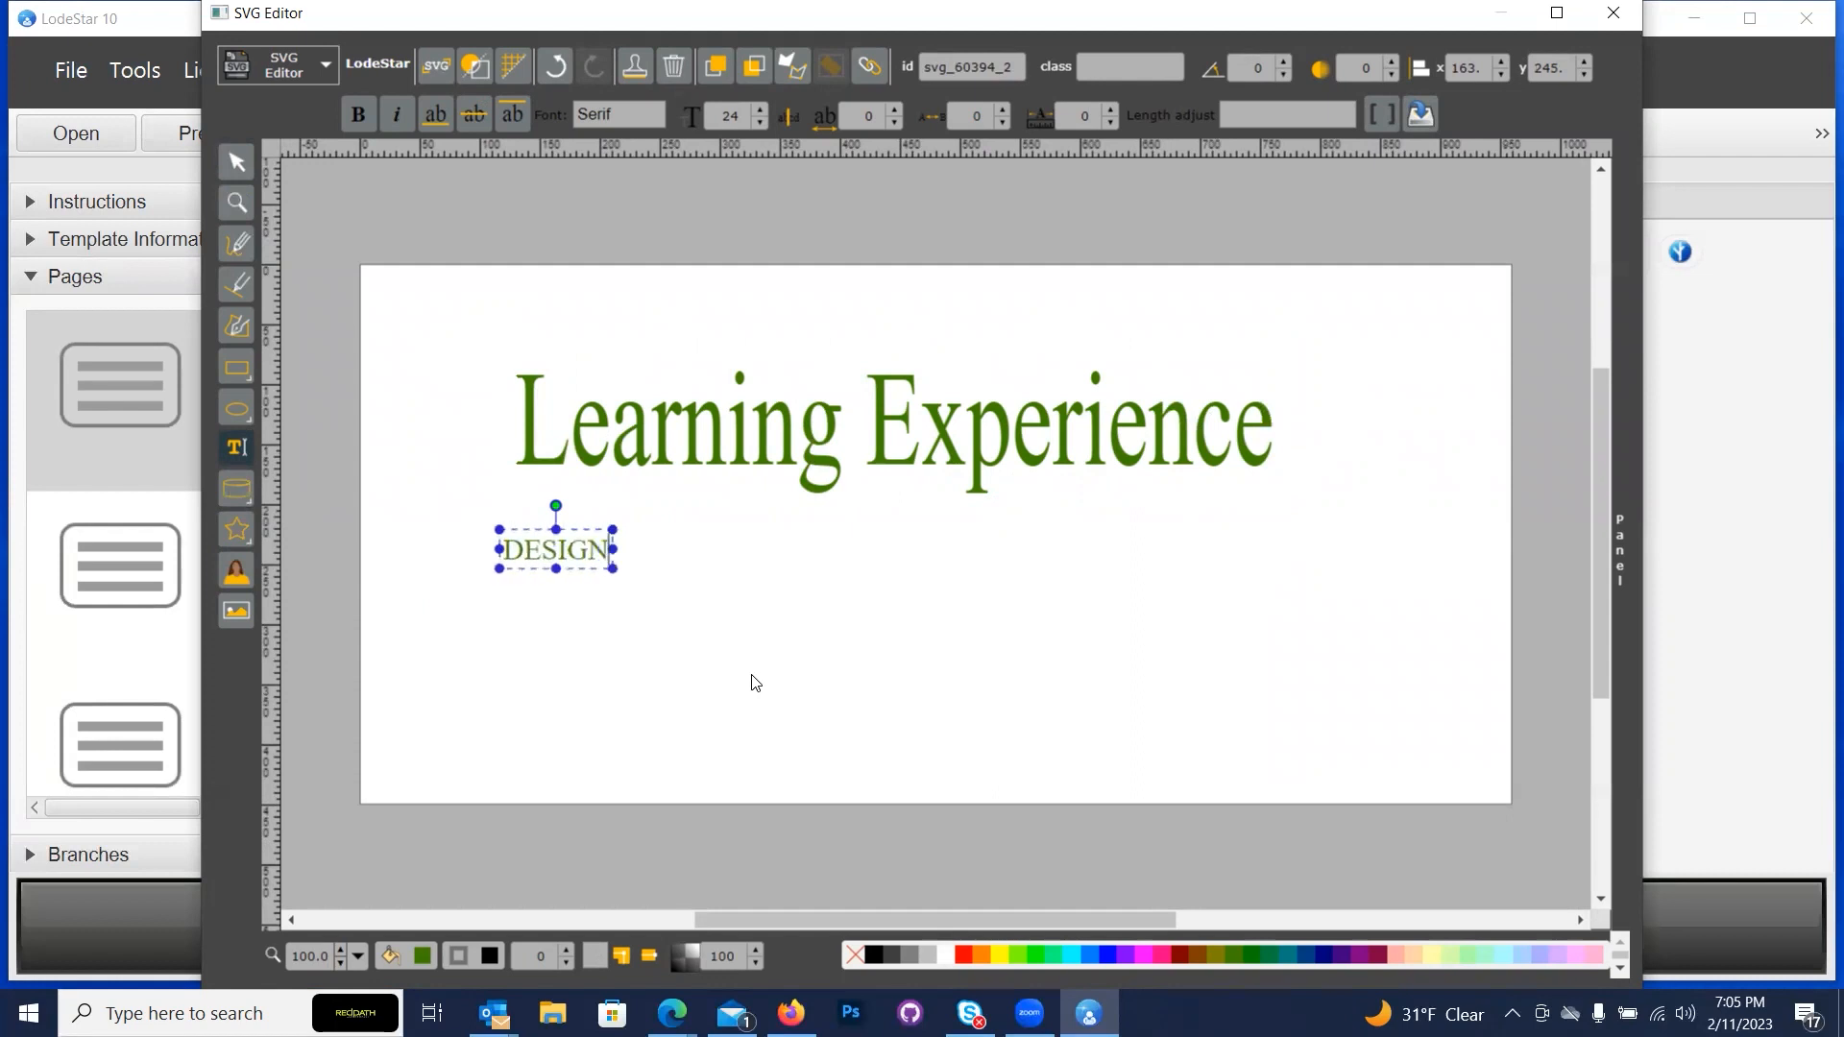
drag(660, 574, 1240, 603)
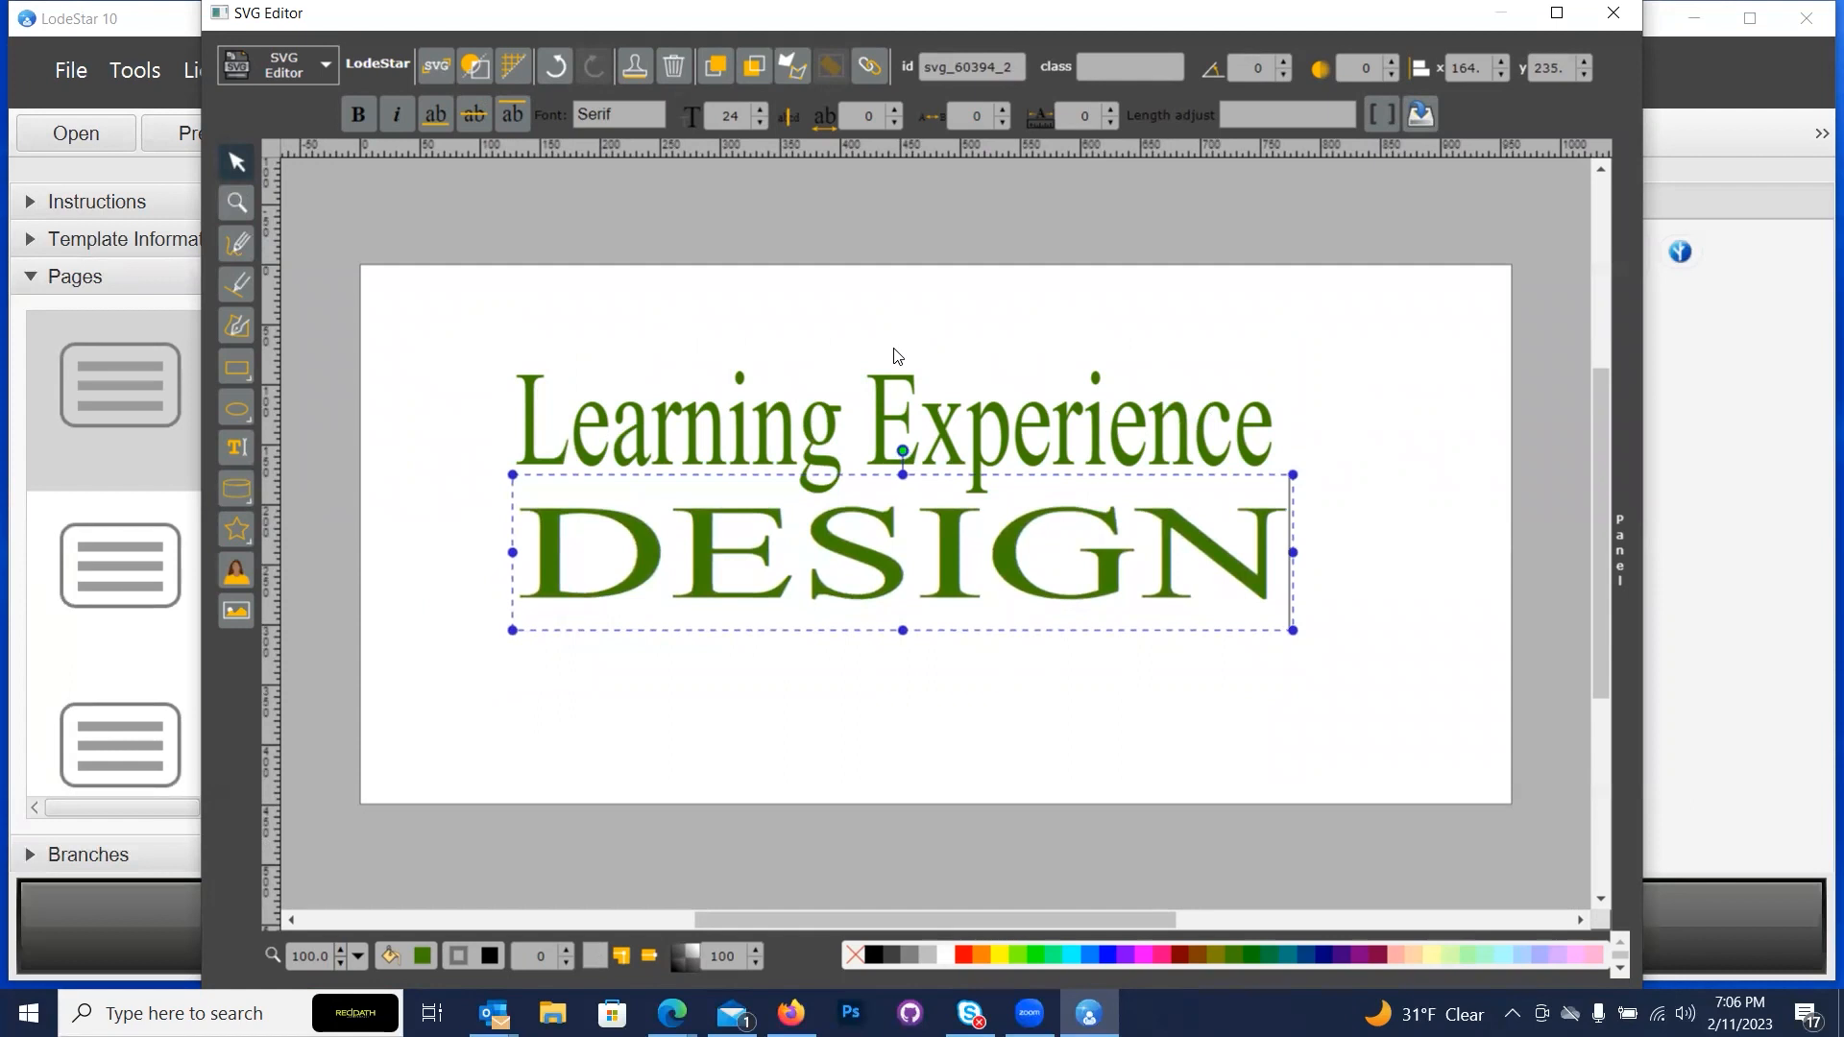
click(865, 336)
click(942, 512)
click(862, 442)
click(236, 446)
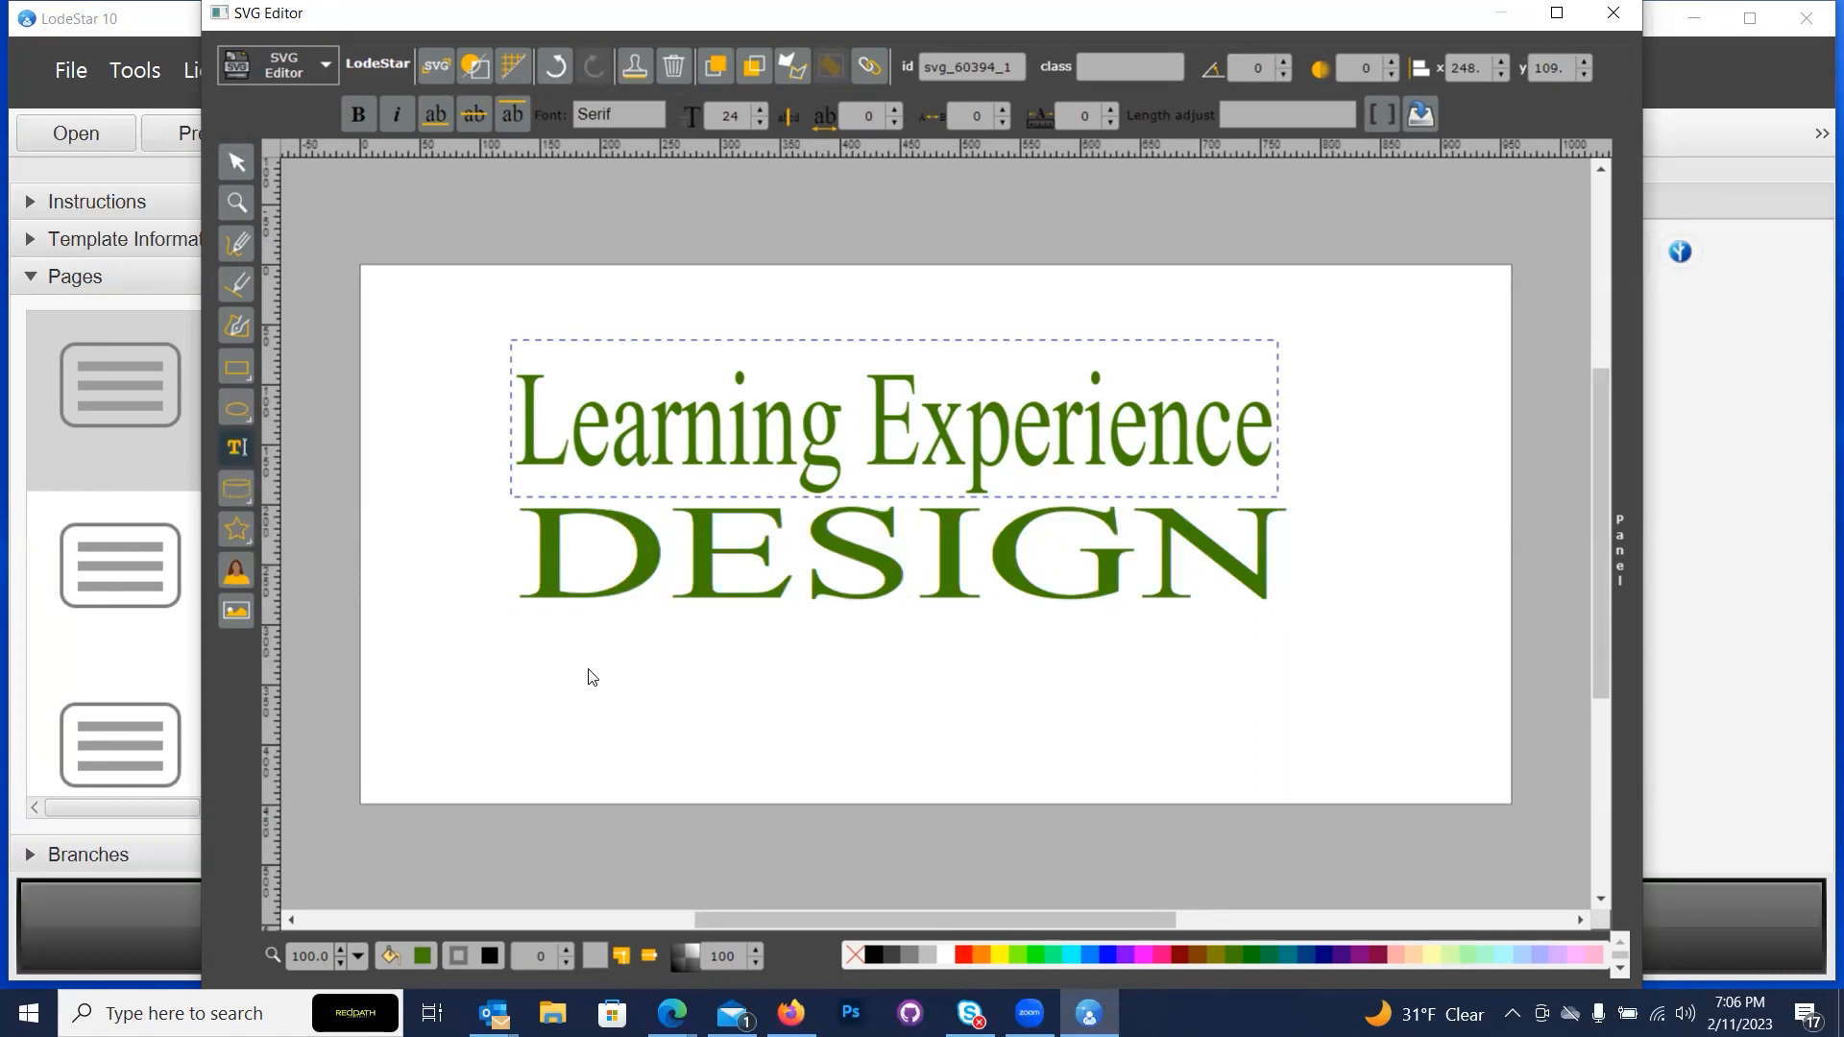
click(617, 584)
drag(686, 586, 538, 663)
click(240, 453)
click(401, 672)
key(Escape)
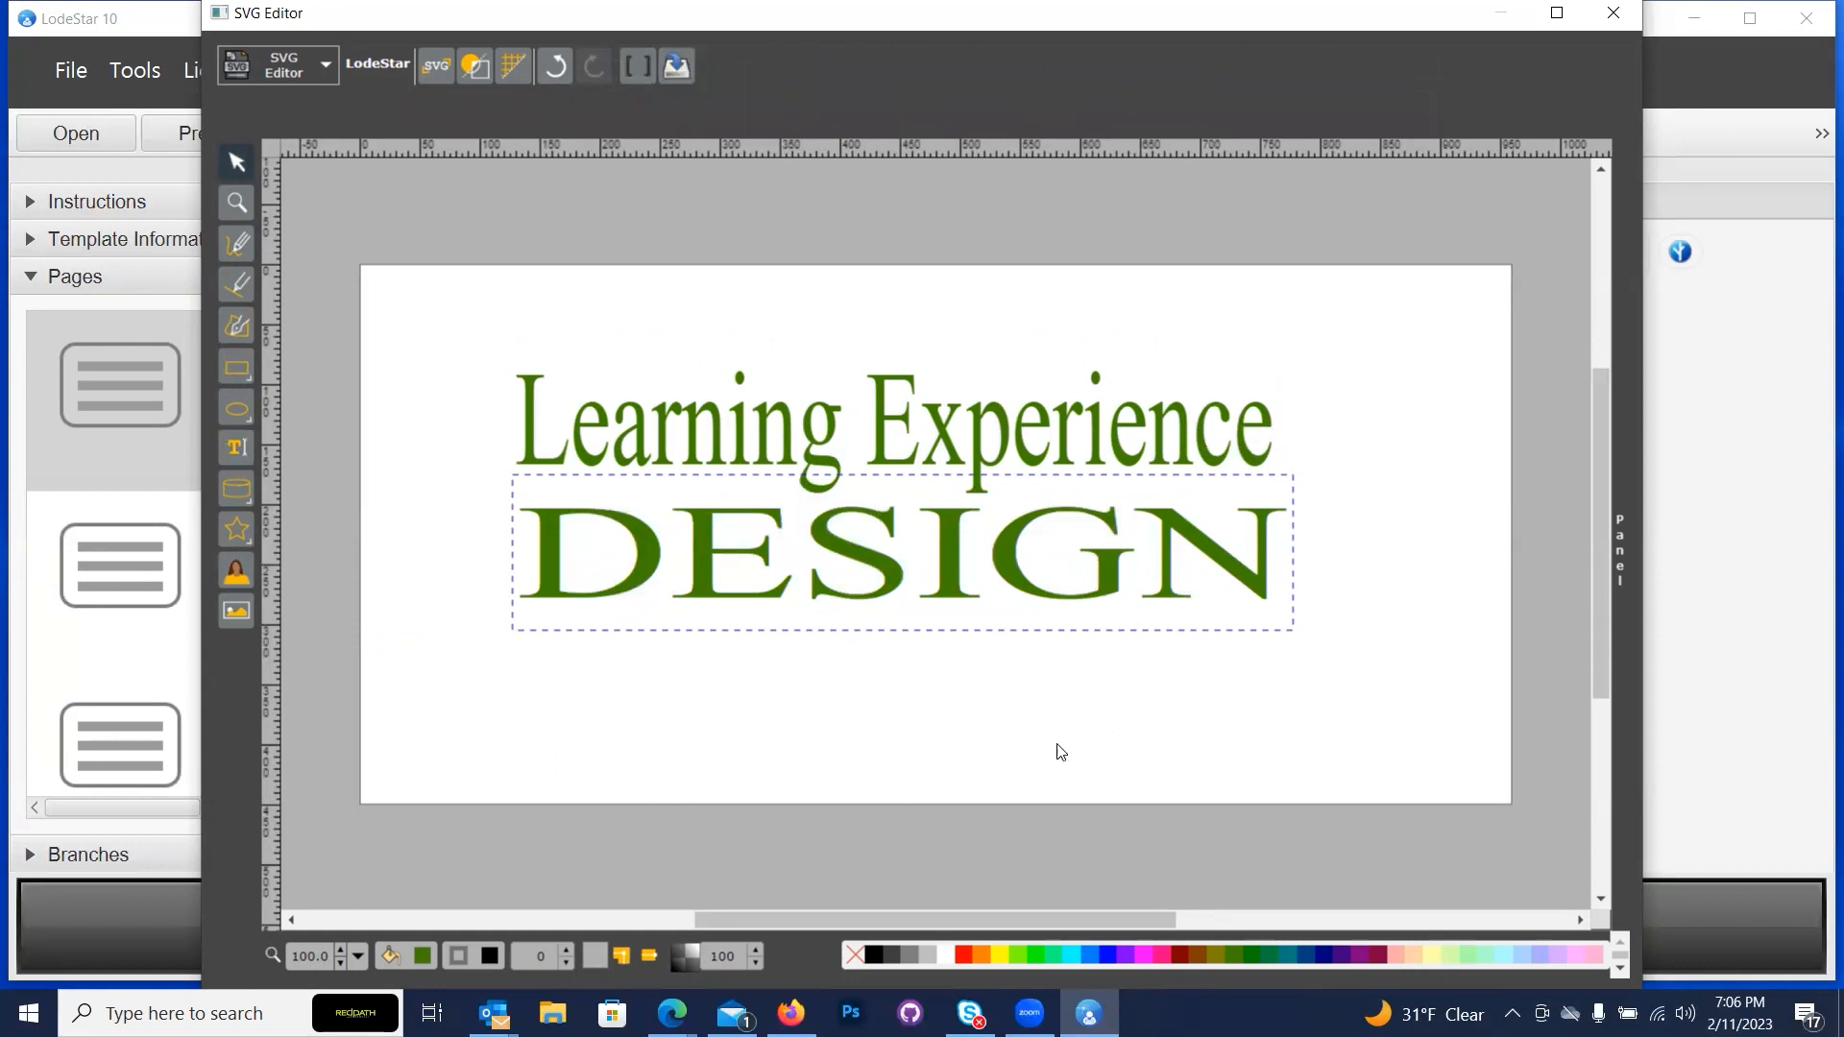
click(886, 955)
click(776, 591)
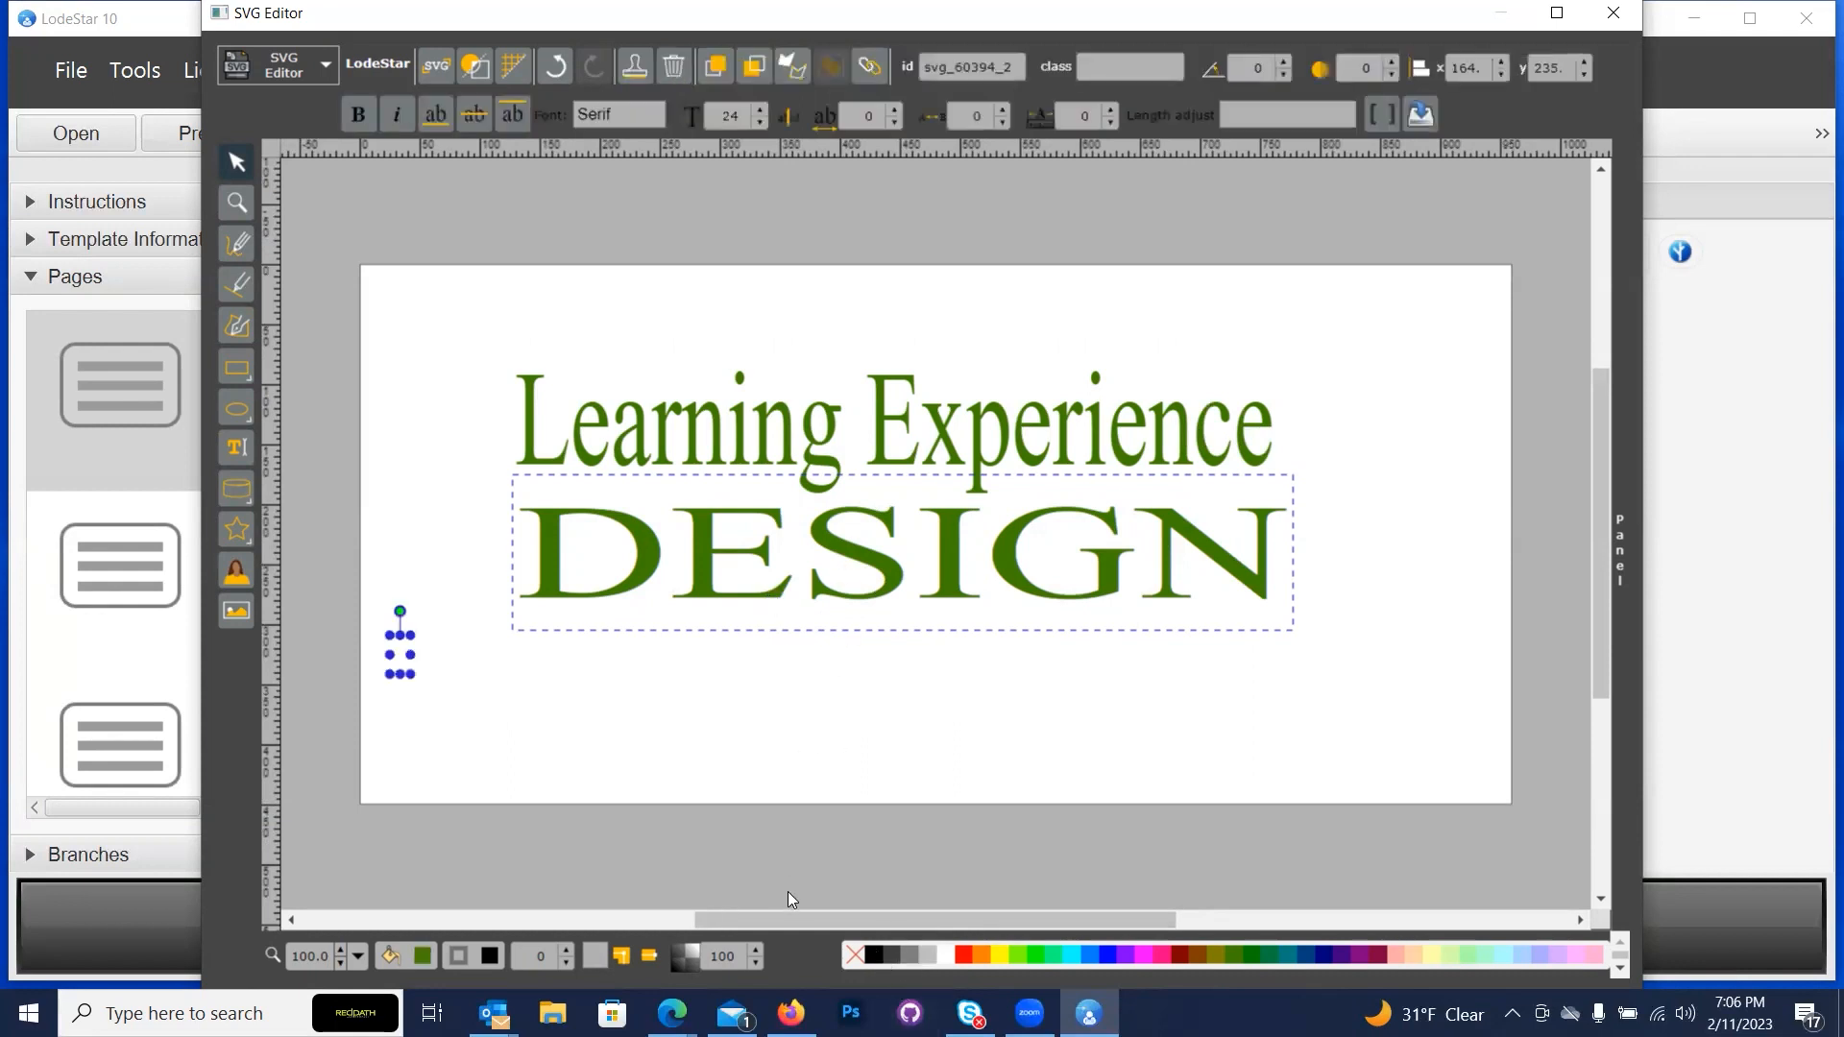
click(552, 732)
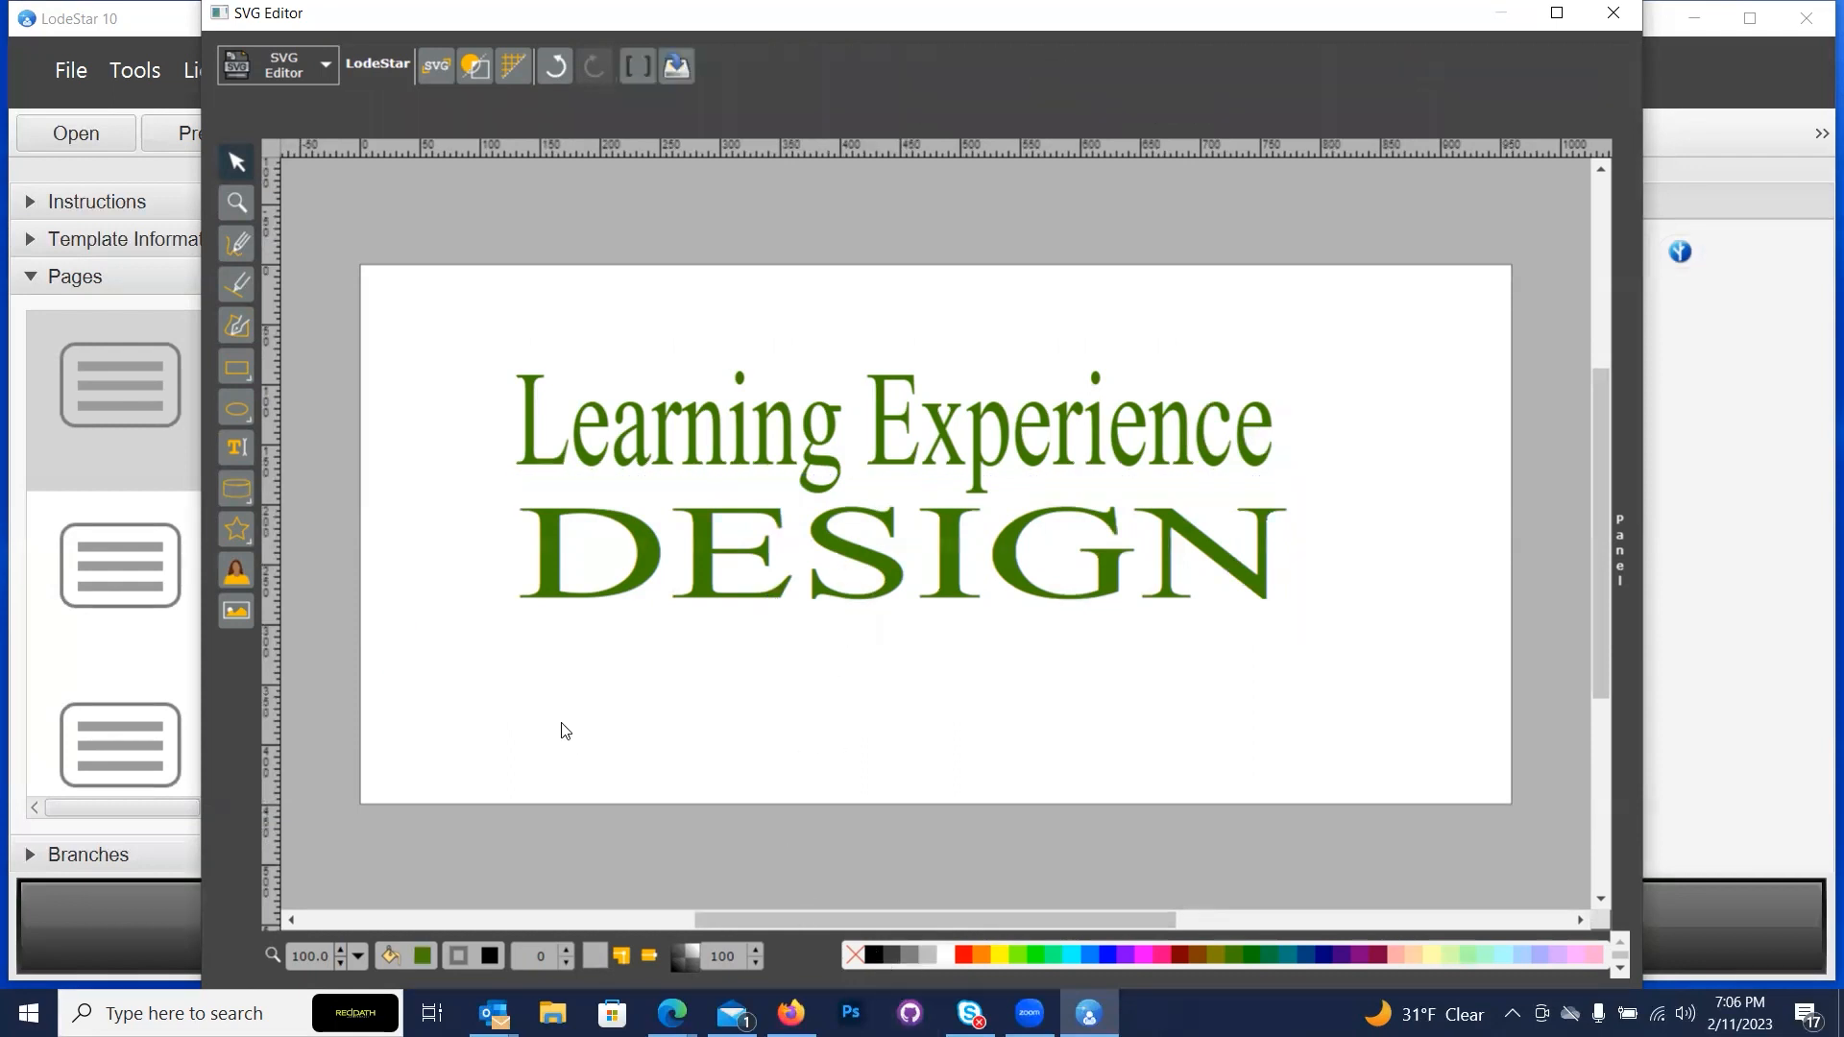
Recolour "DESIGN" and "Learning Experience" black and shift both lines toward the canvas's right edge.
click(716, 545)
click(870, 955)
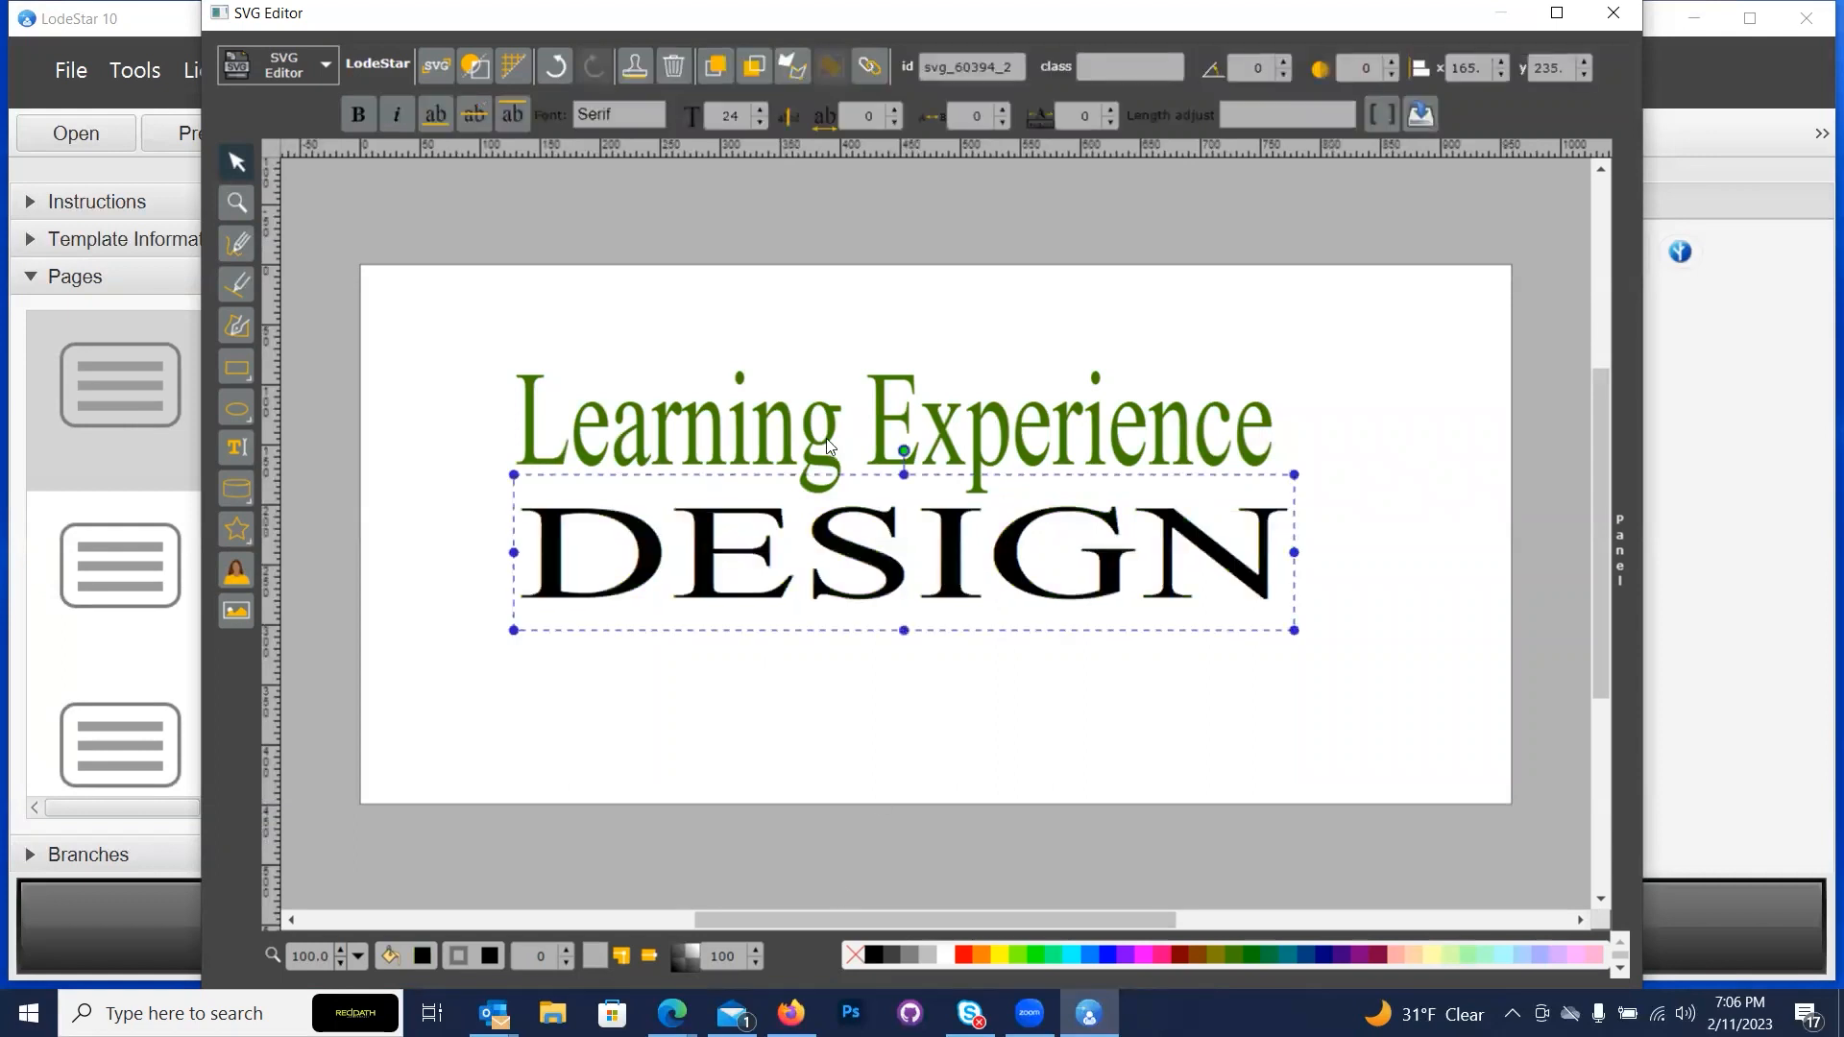
click(821, 421)
click(875, 956)
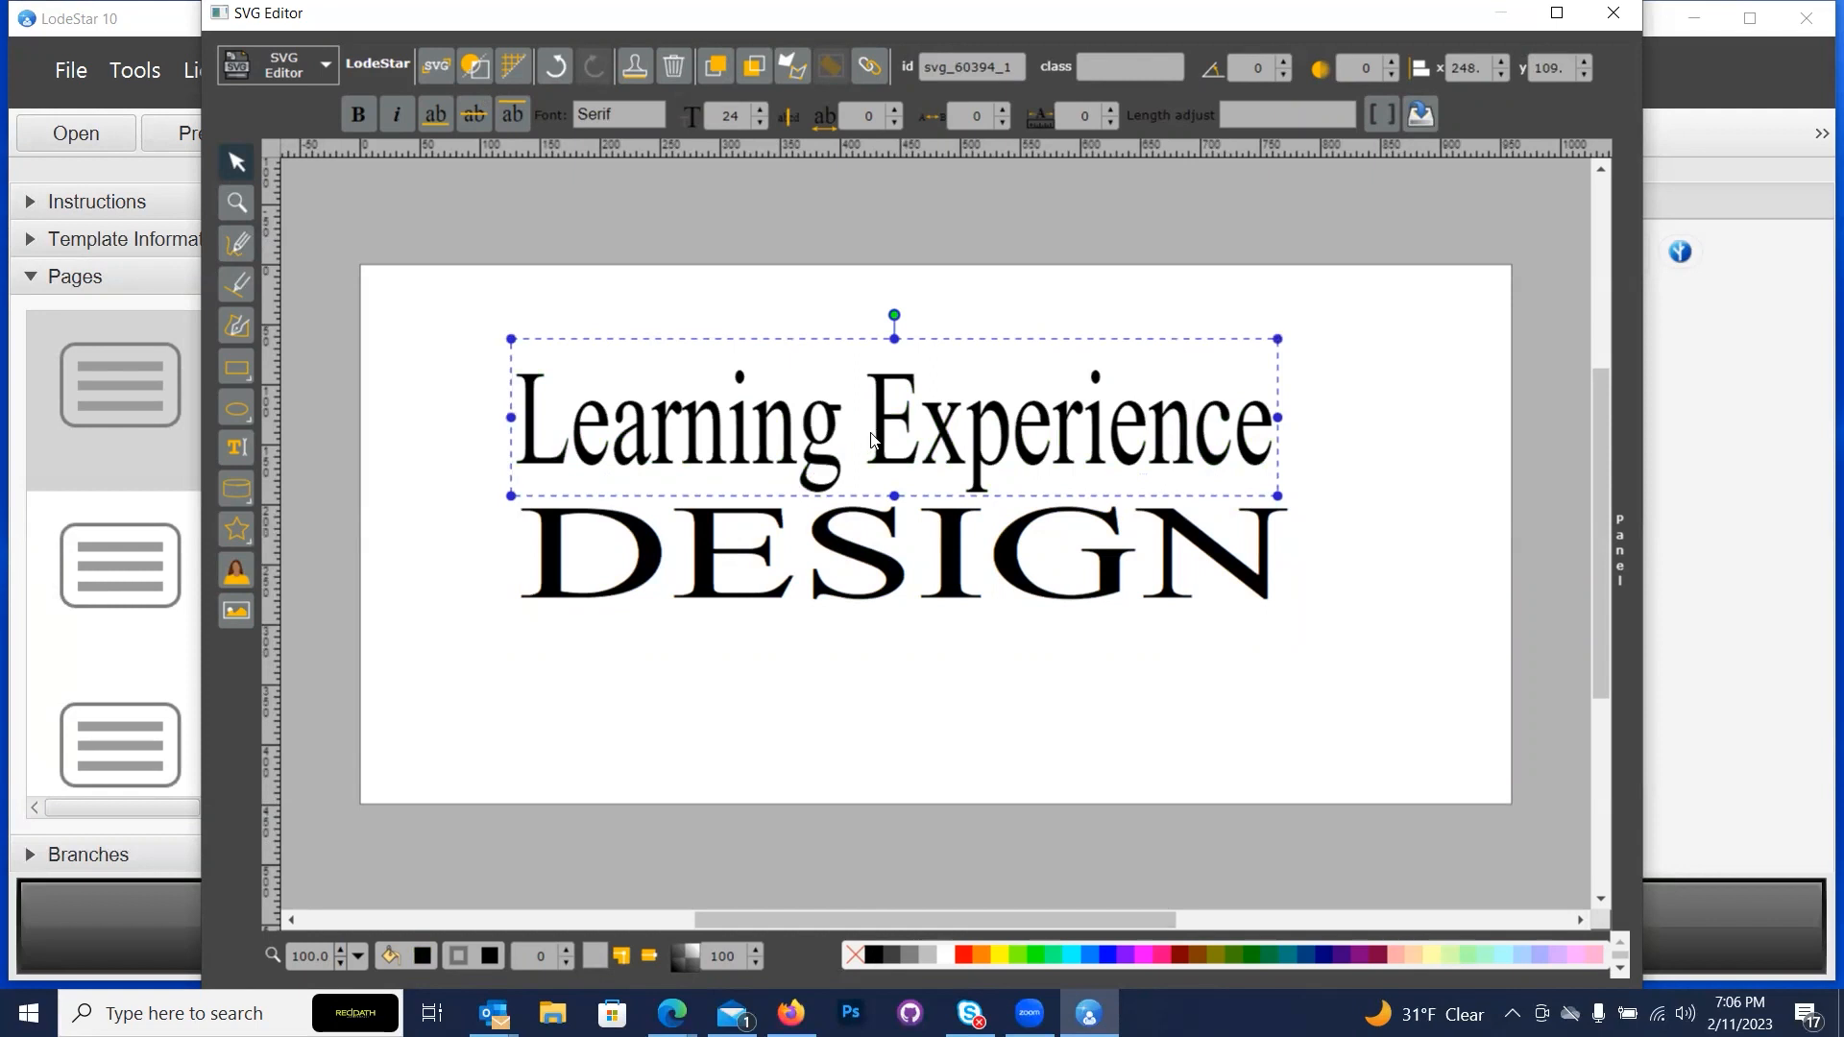
drag(878, 439, 1045, 432)
drag(978, 538, 1147, 521)
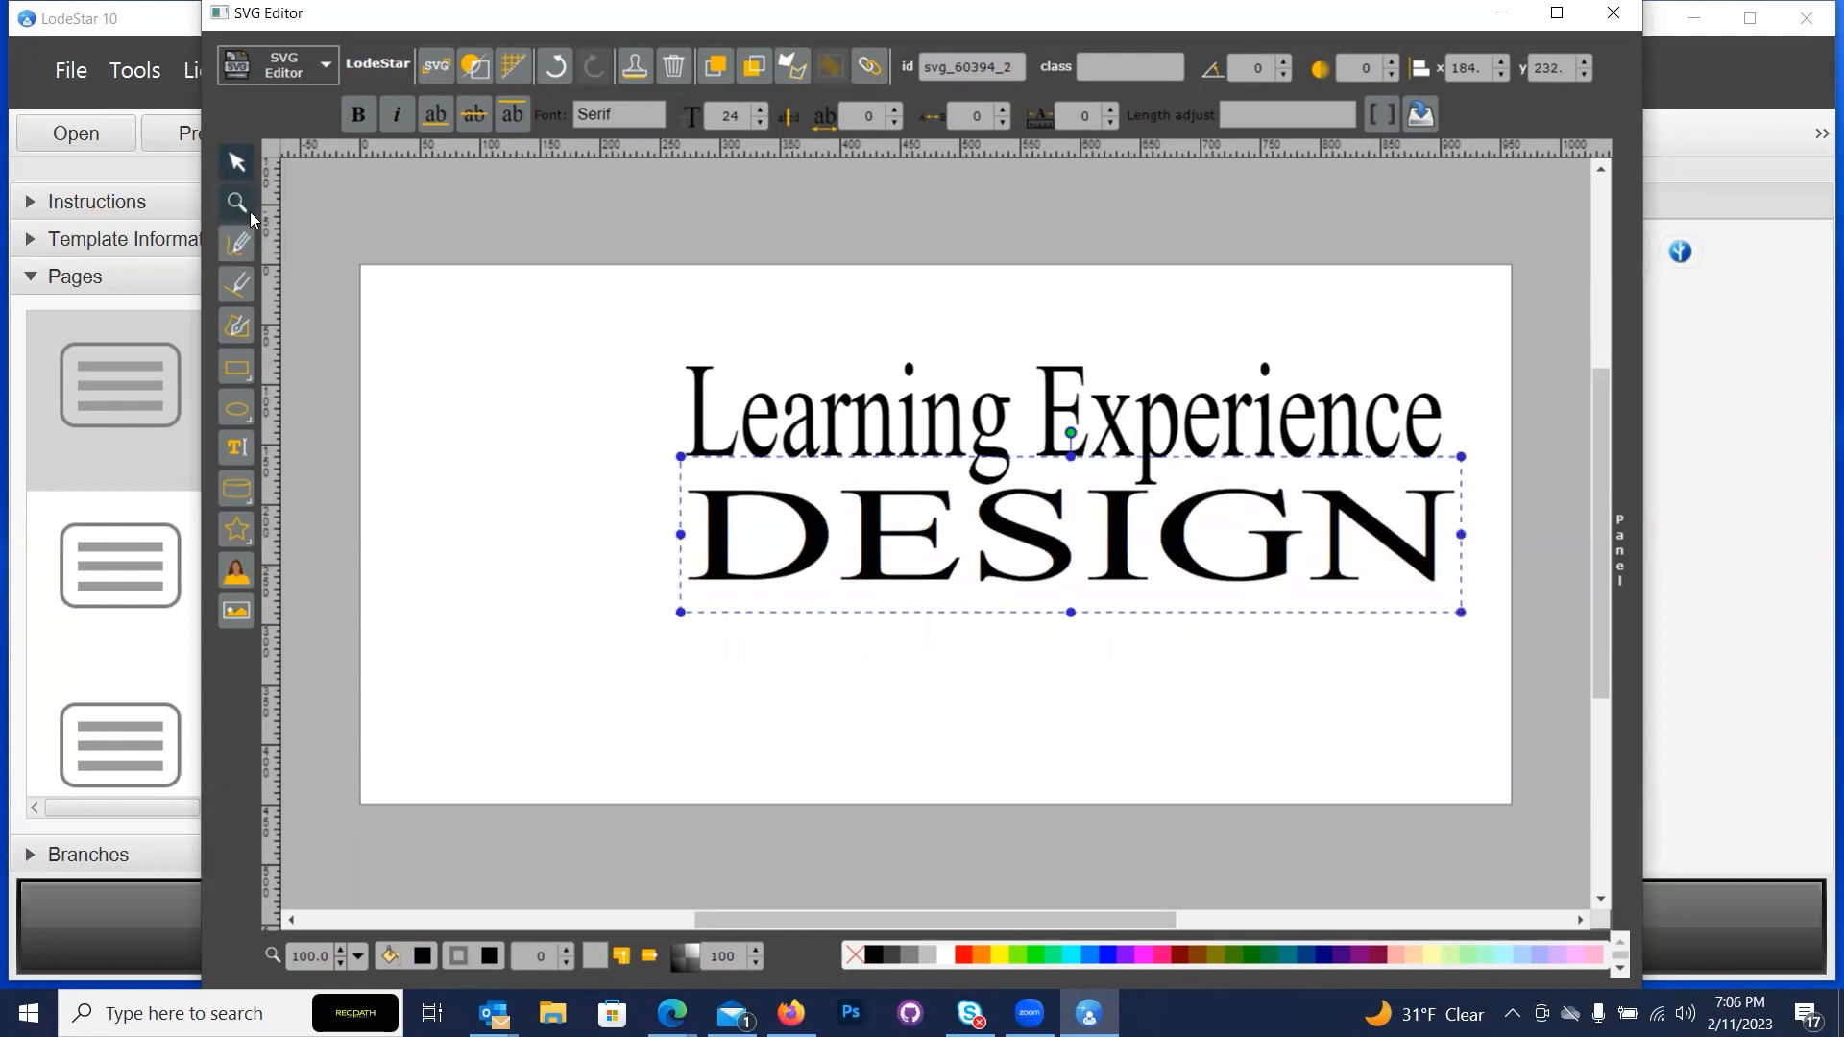
Browse the shape library and pick a rectangular speech balloon from the dialog_balloon category.
click(237, 490)
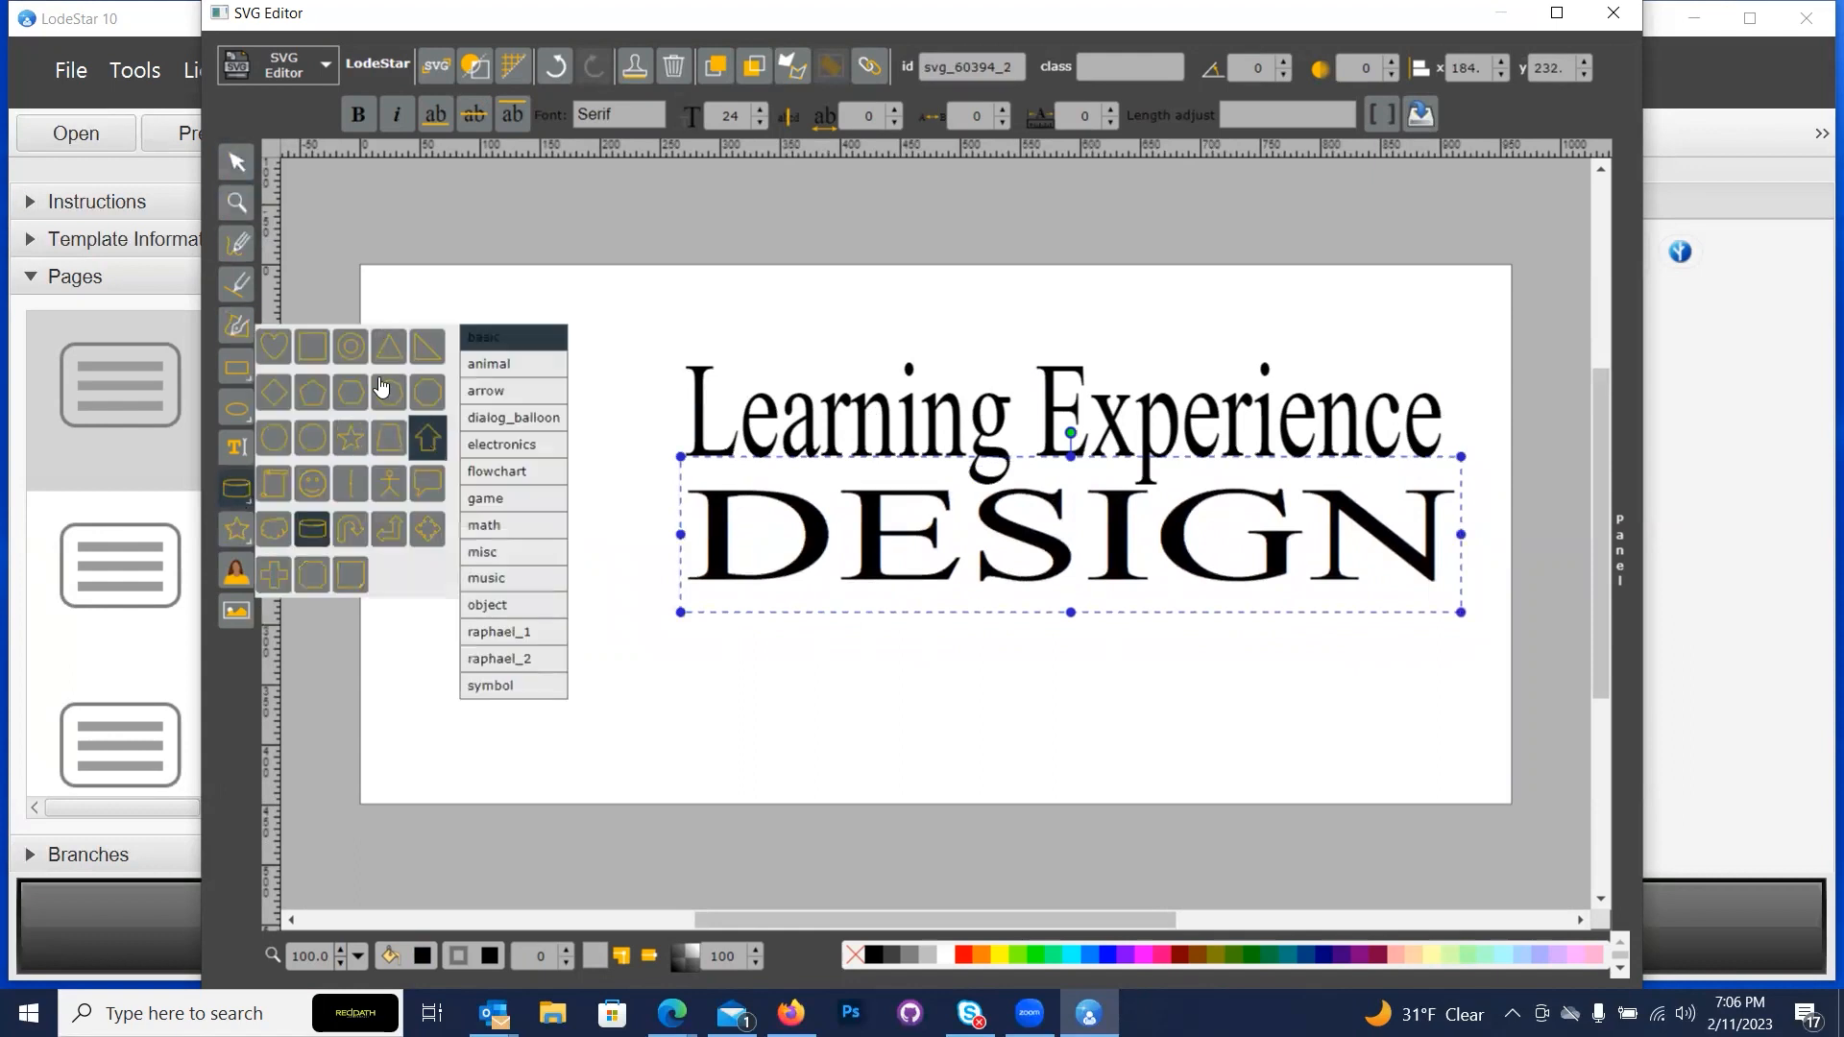
click(503, 415)
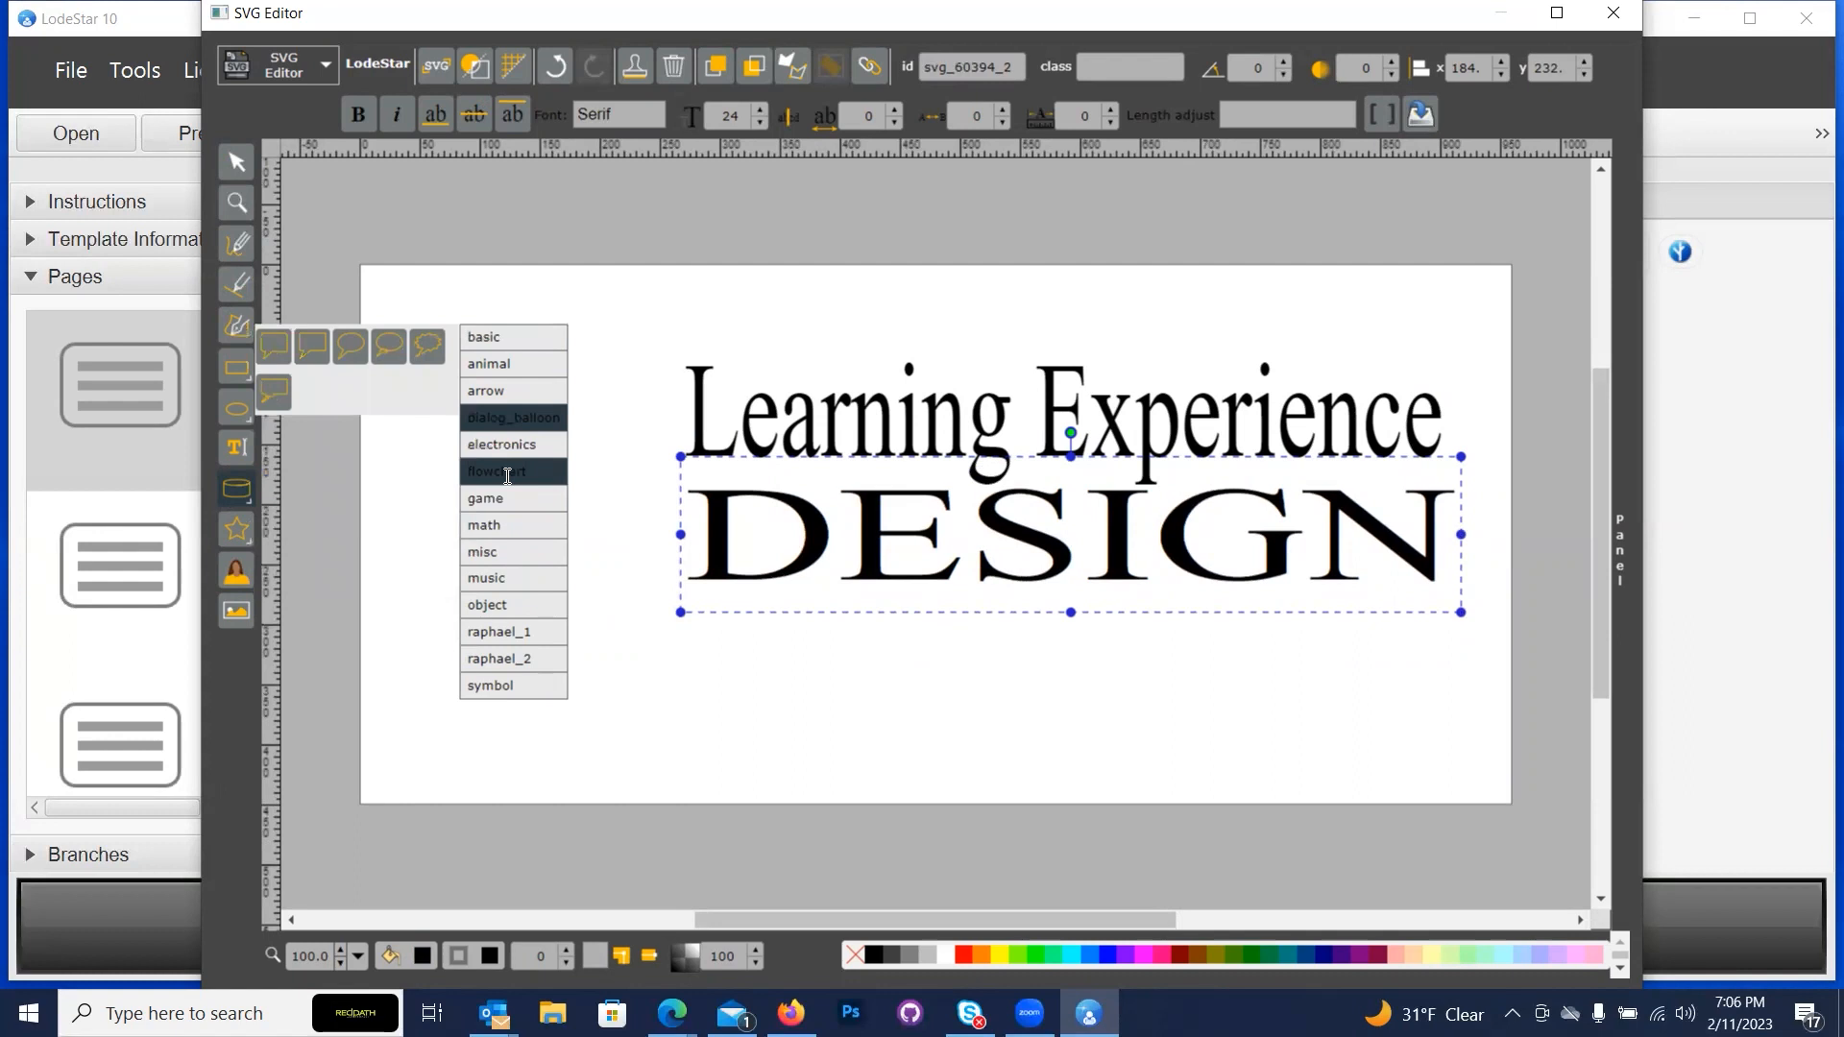
click(315, 348)
Start inserting a character on the canvas, examine the Diallo Casual poses and leave them without inserting one.
click(237, 577)
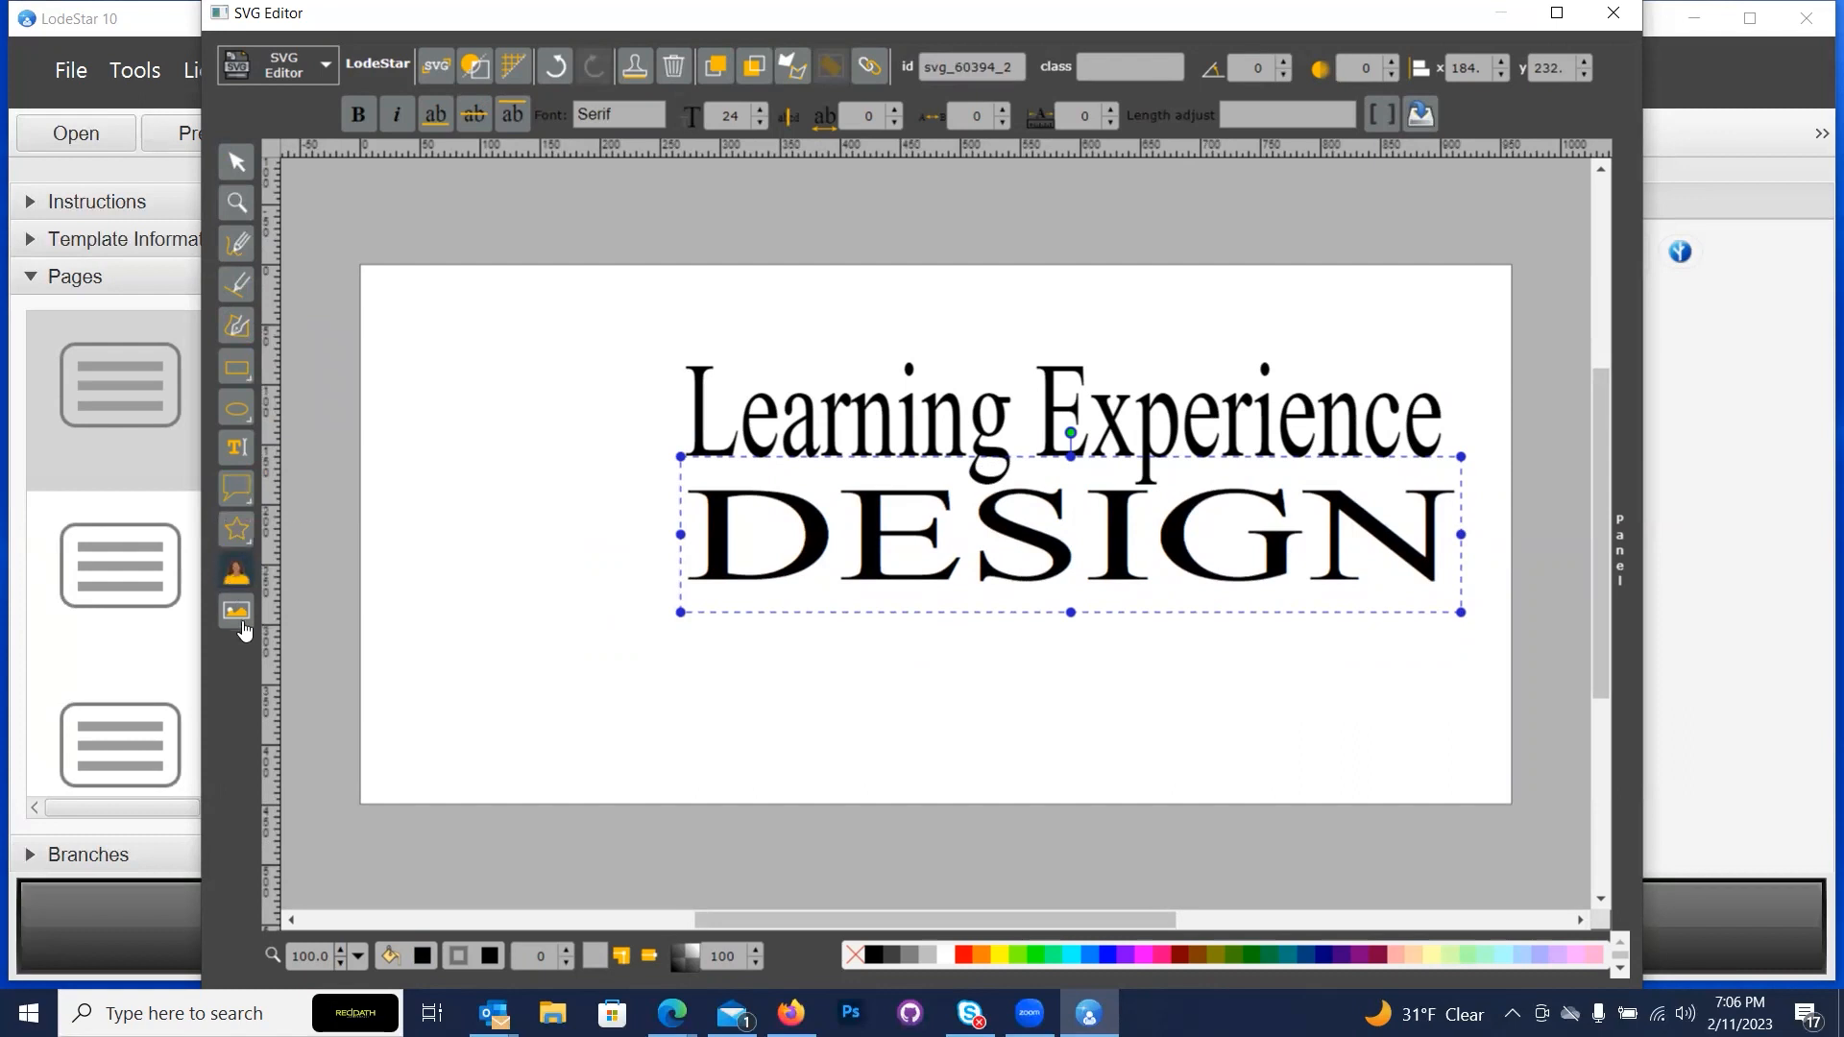
click(421, 414)
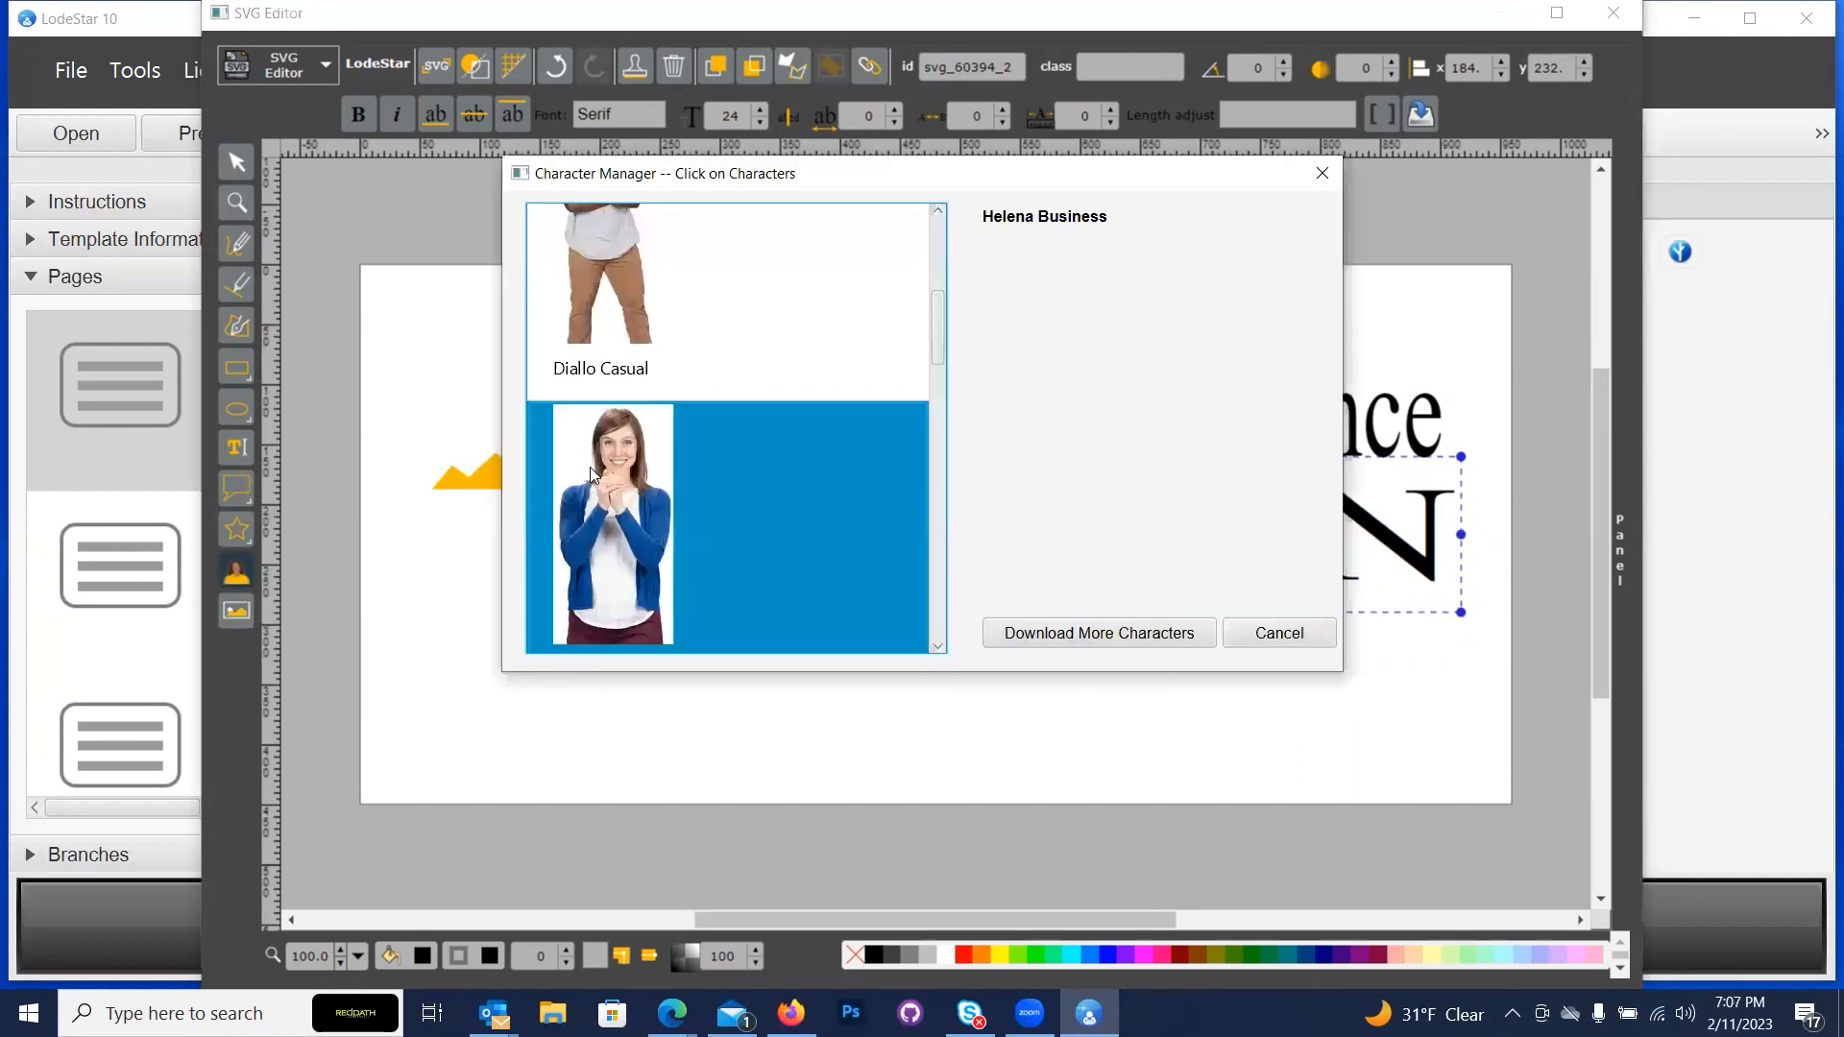
scroll(672, 355, up, 1)
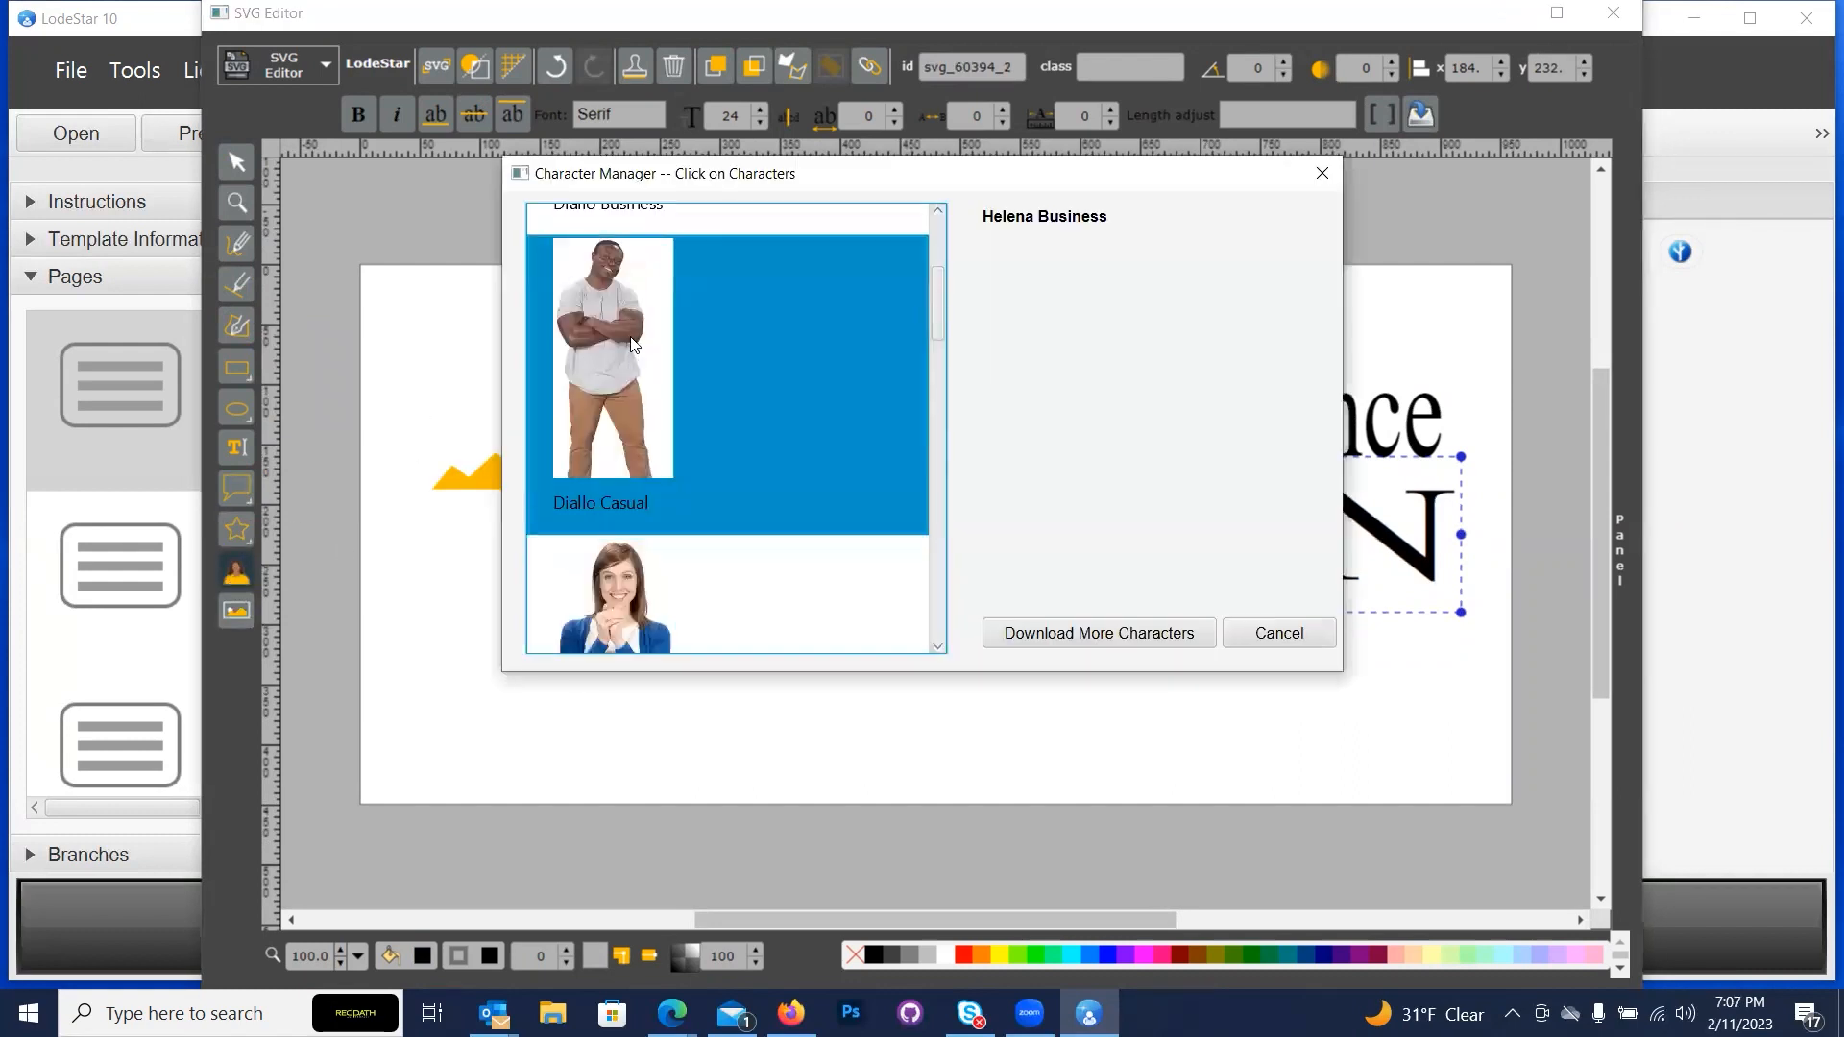
click(634, 344)
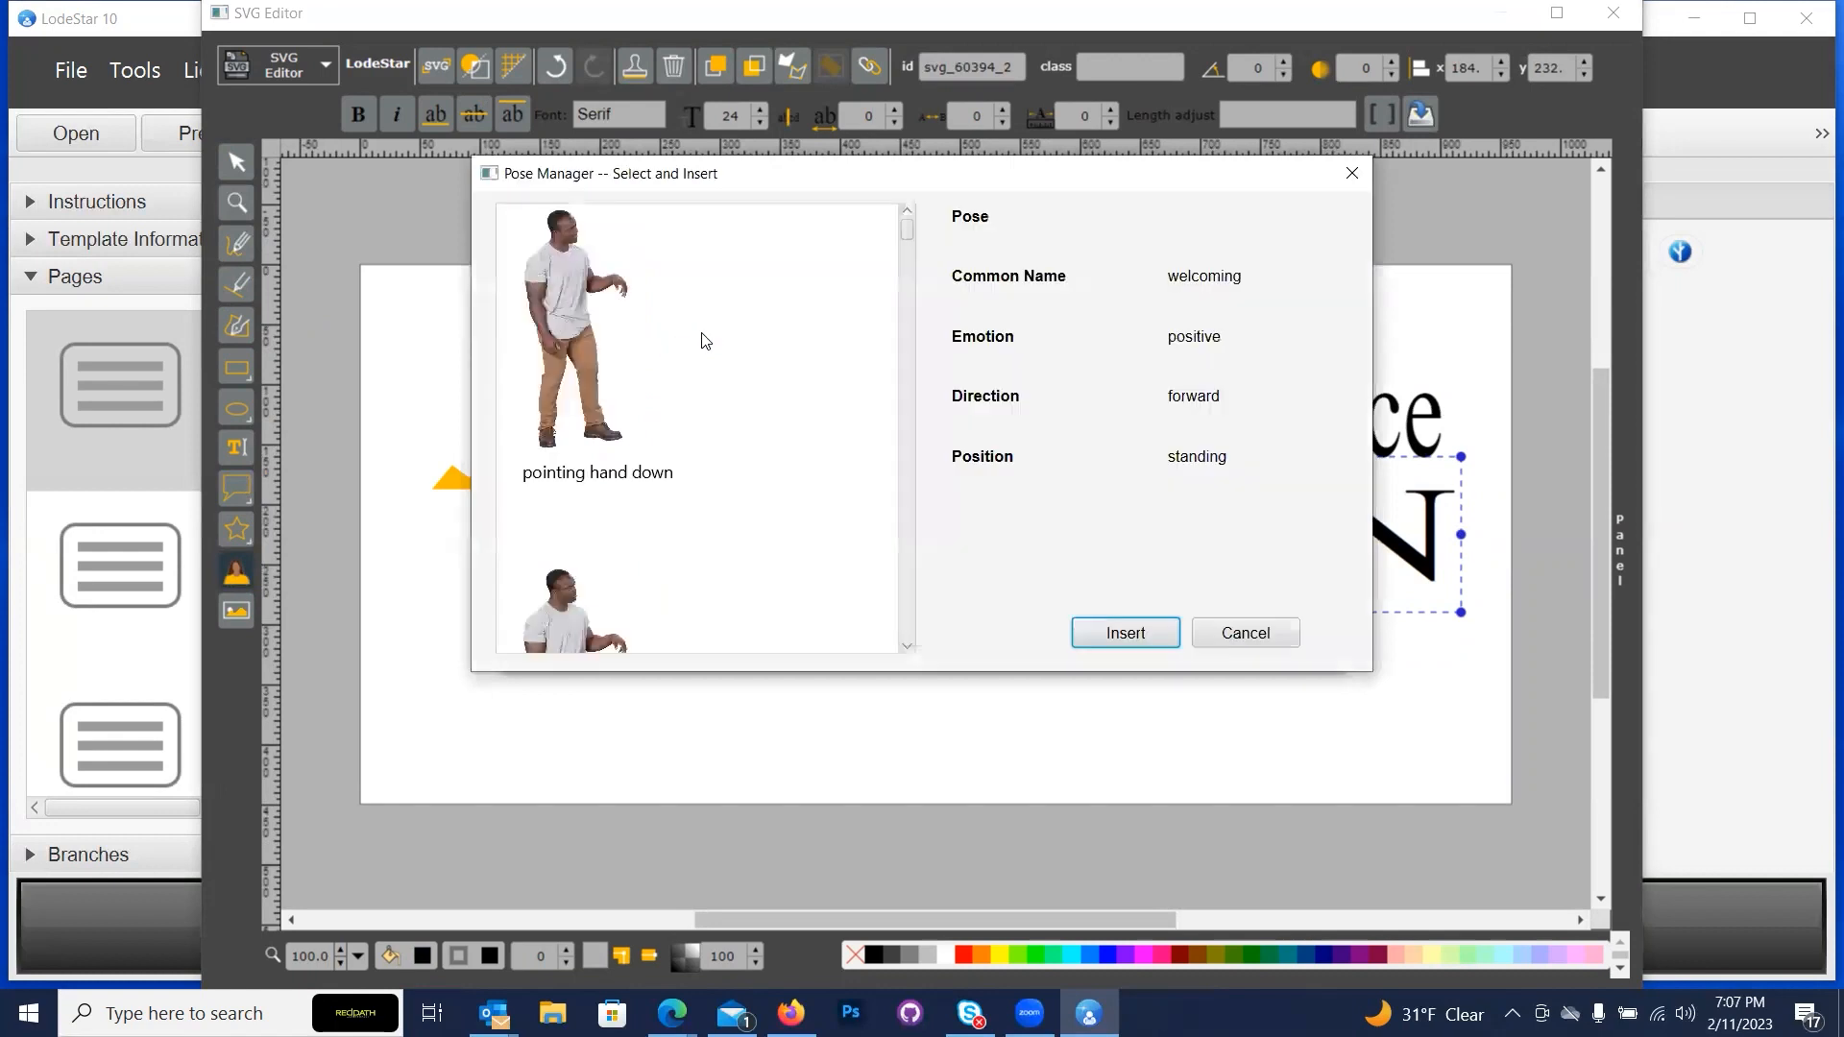
scroll(706, 341, down, 9)
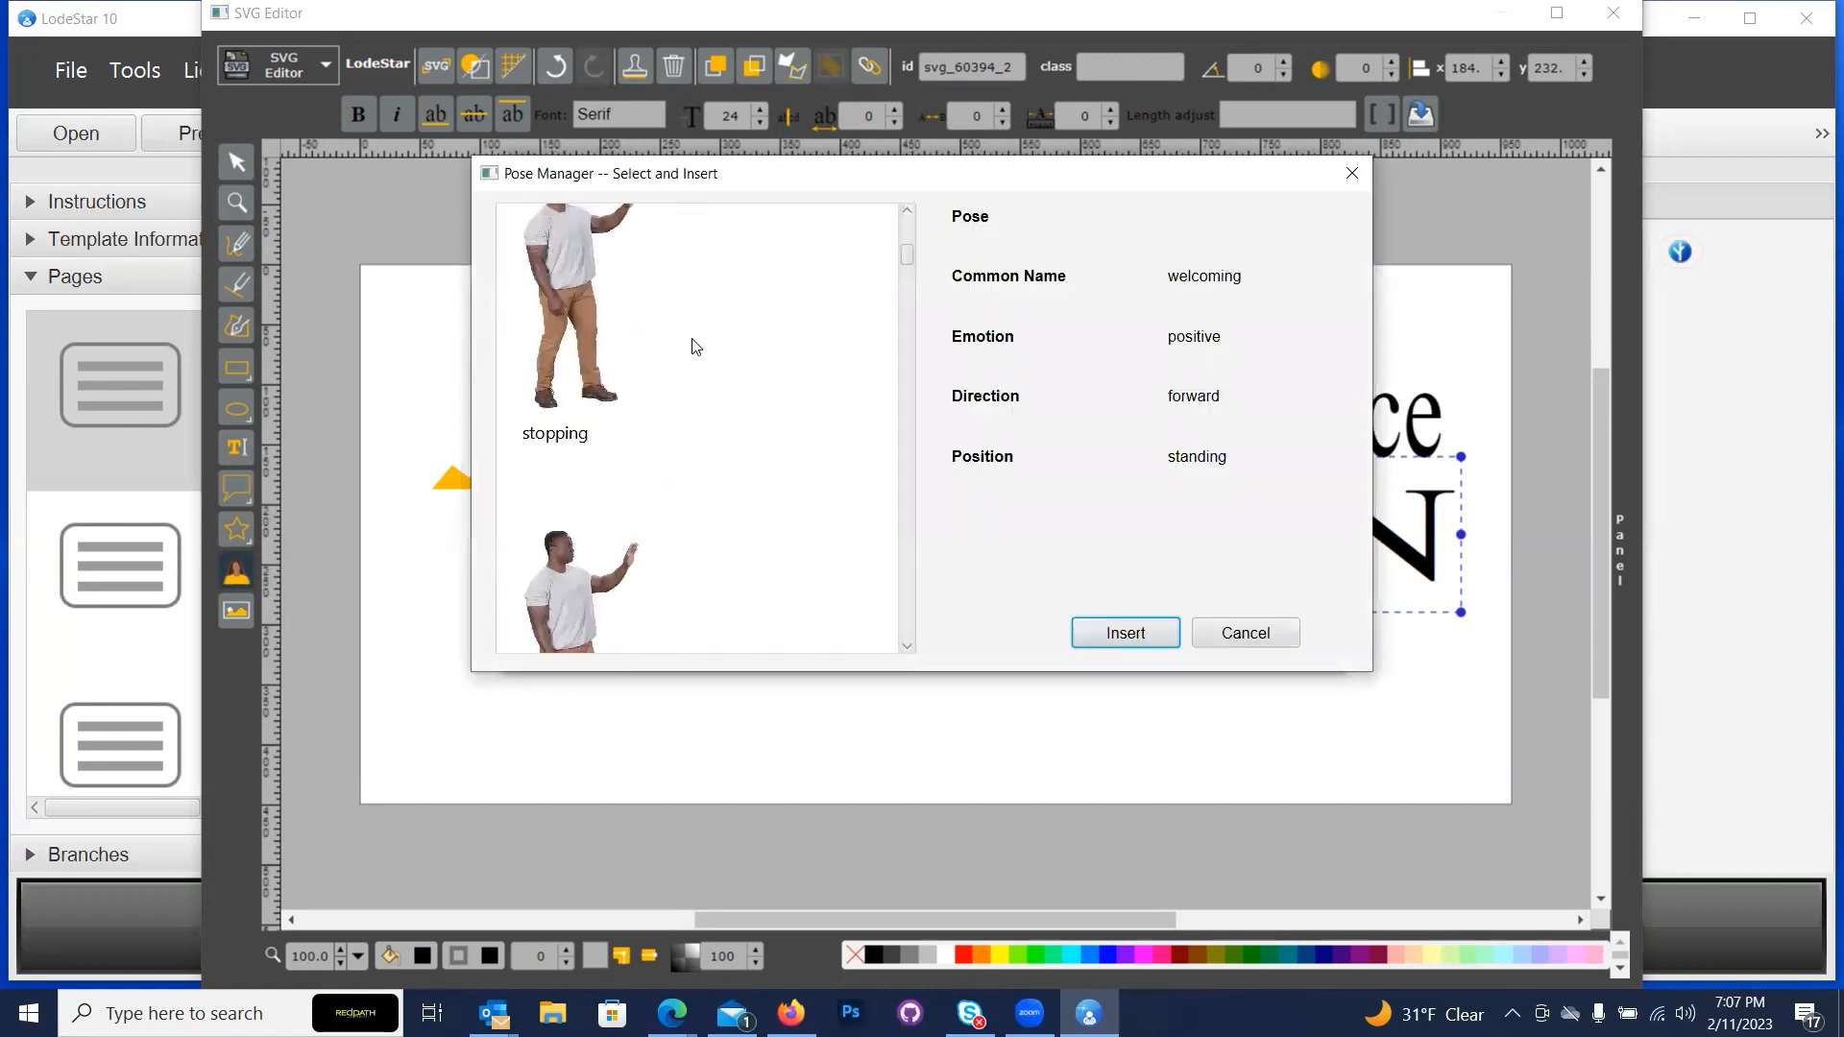
scroll(694, 348, down, 8)
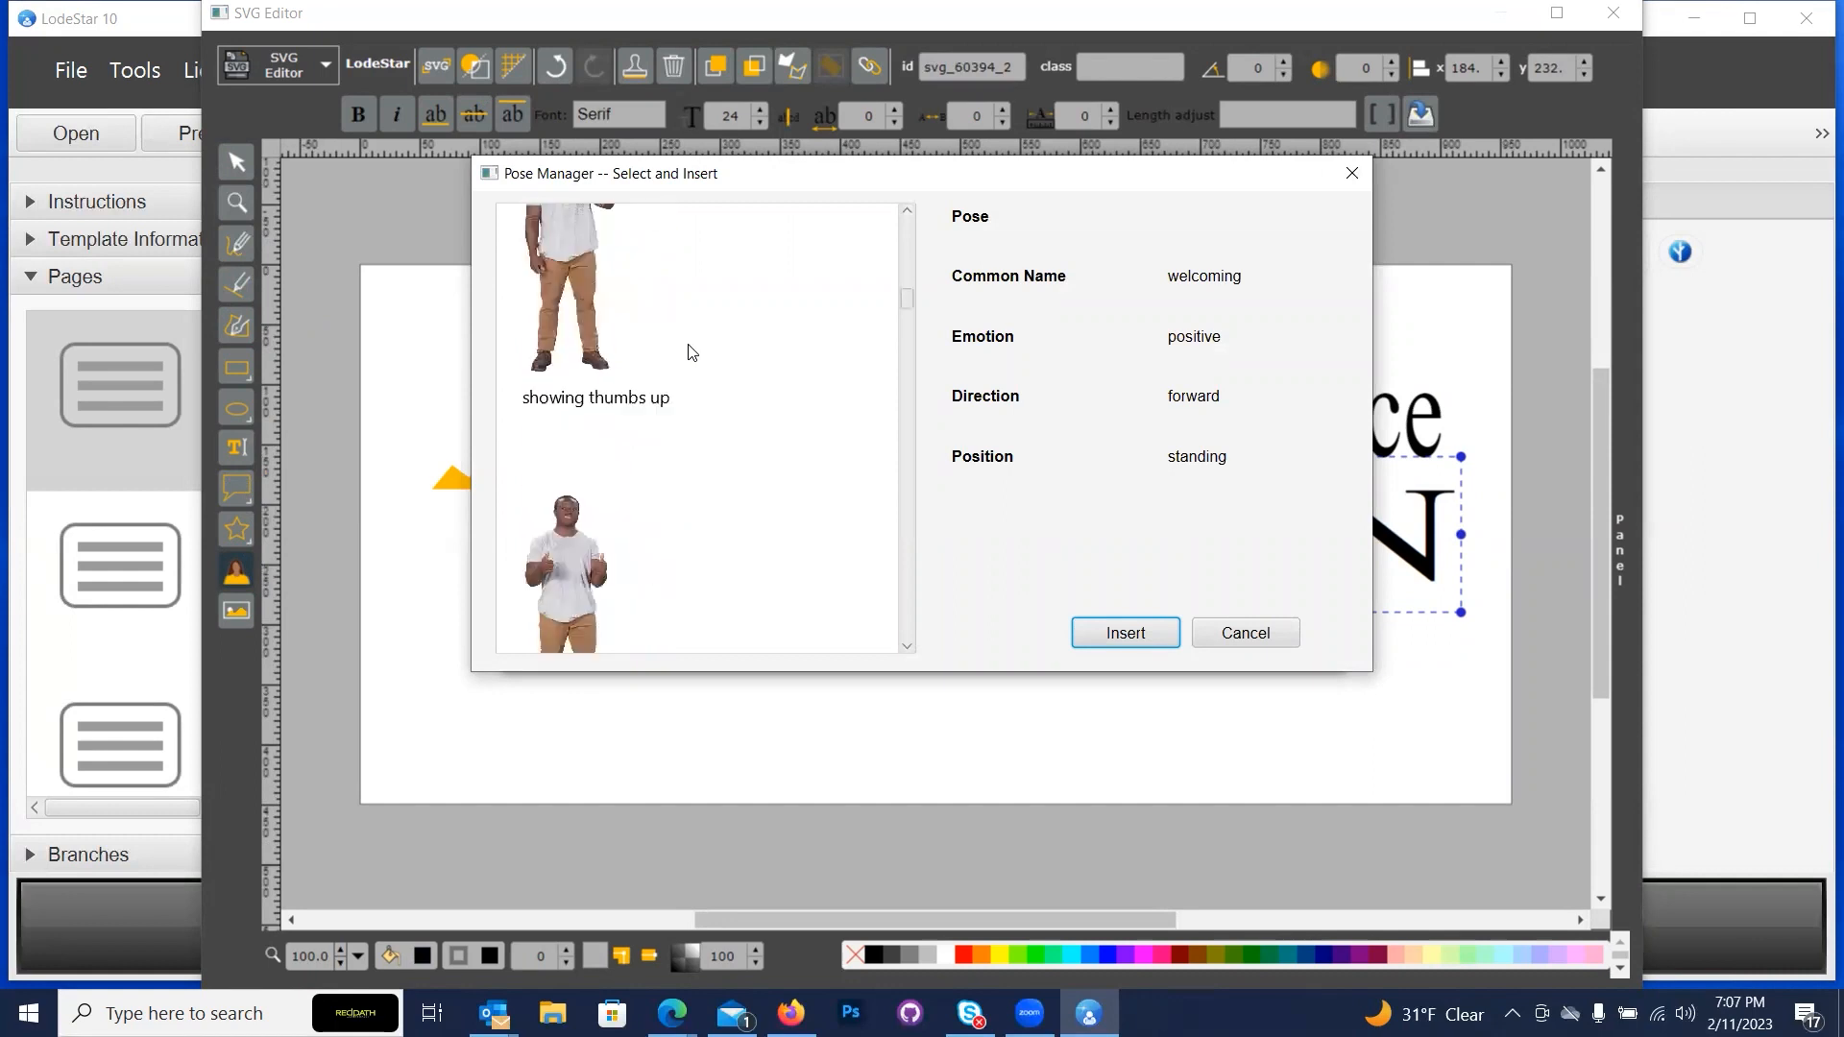
scroll(687, 352, up, 8)
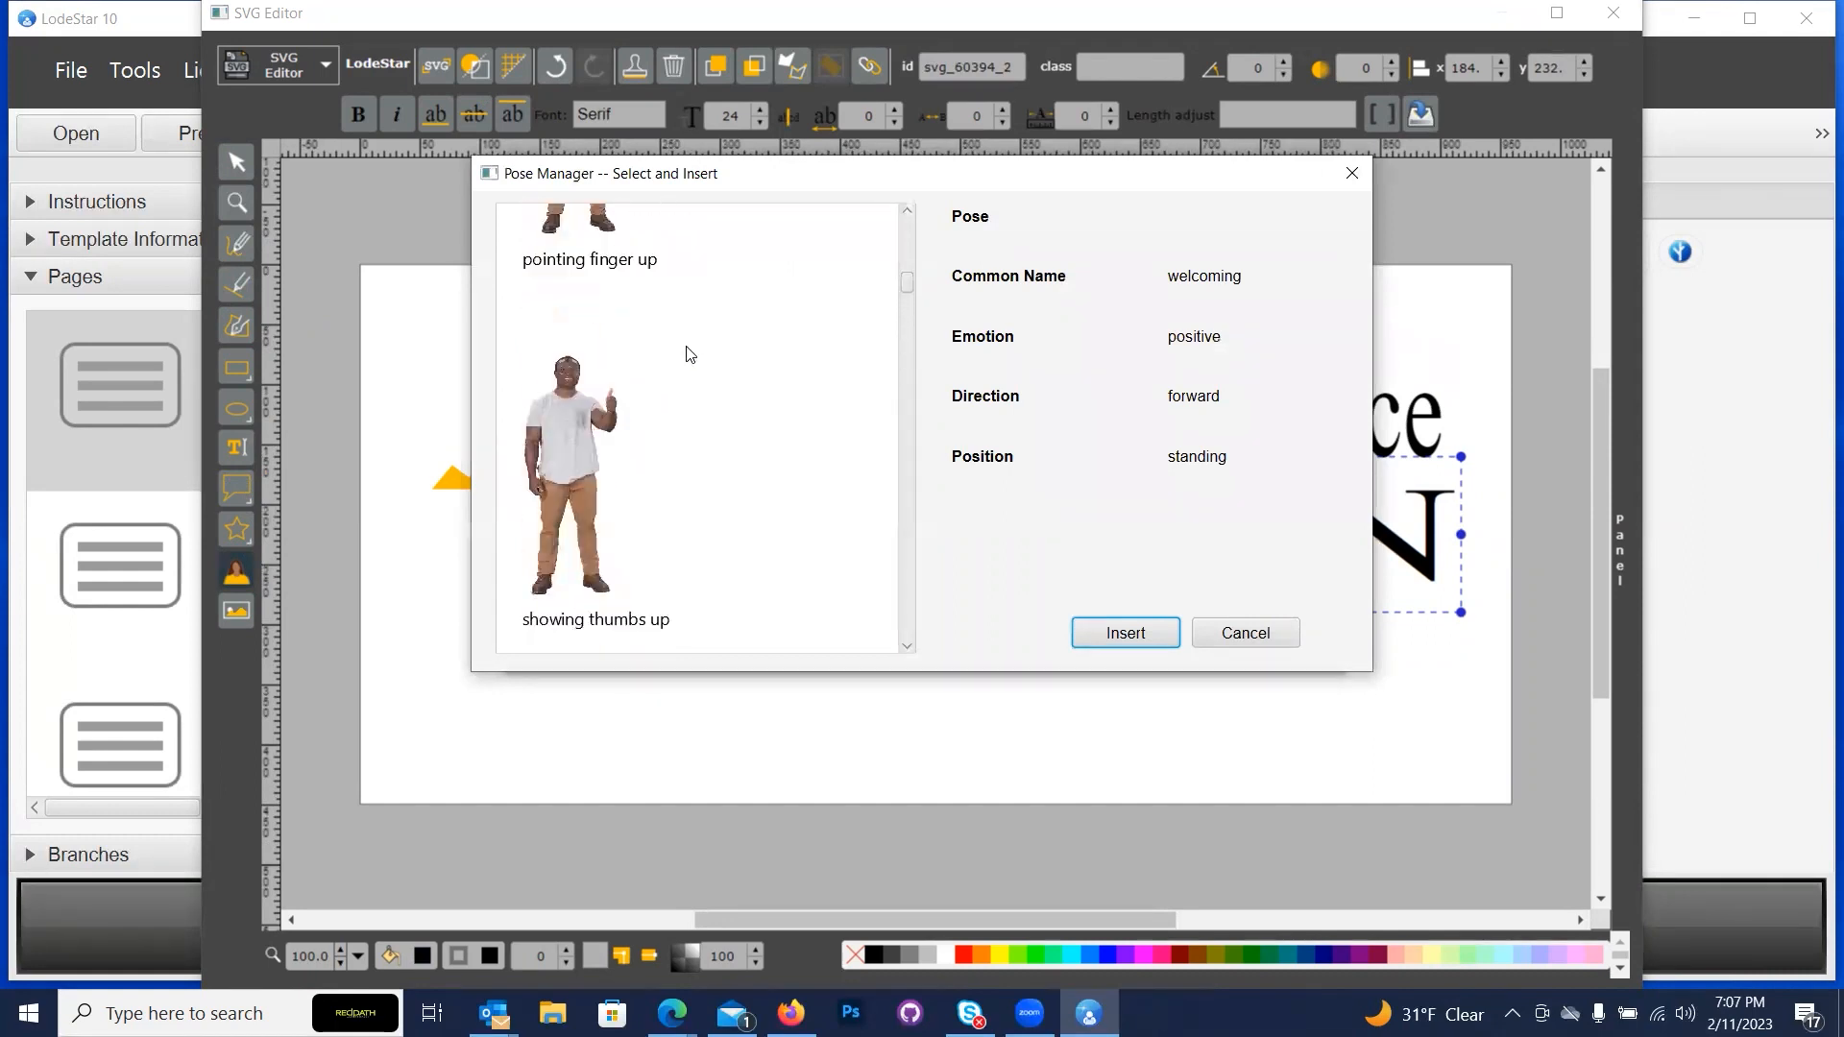
scroll(690, 354, up, 4)
scroll(690, 354, up, 2)
scroll(684, 358, down, 5)
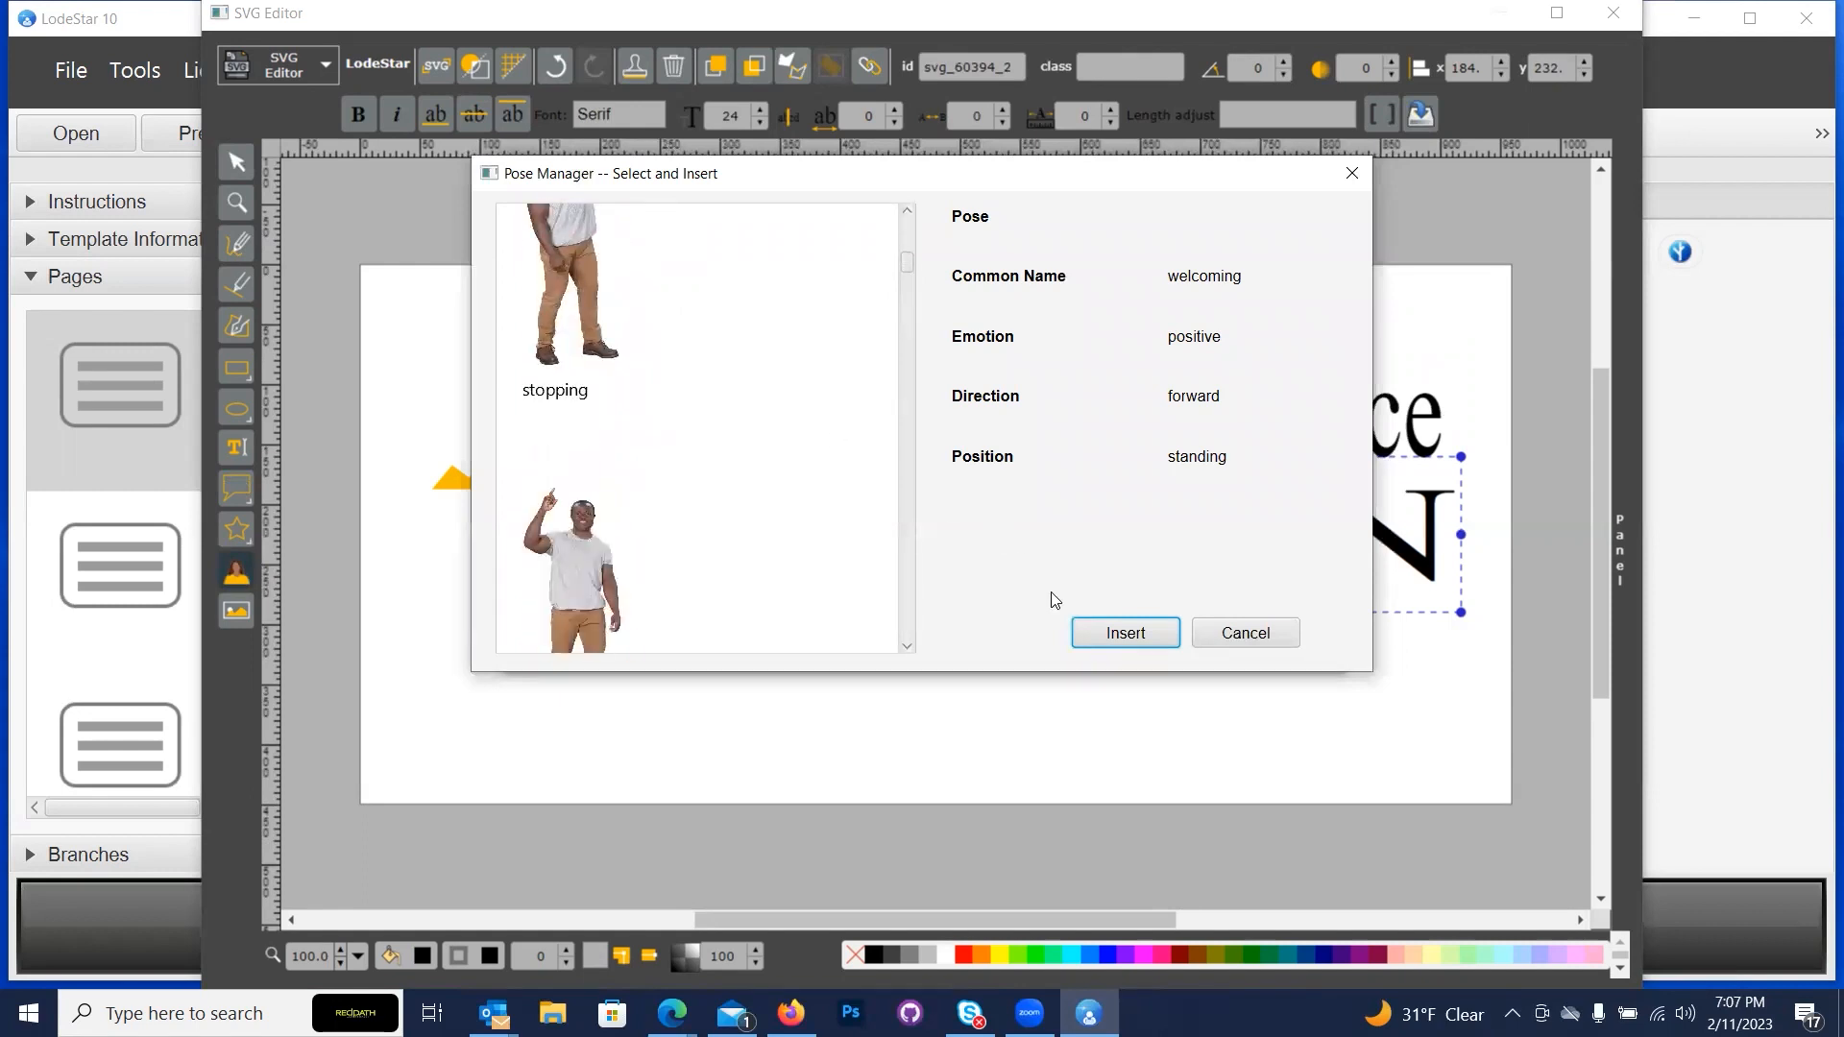
click(1274, 634)
Insert the Helena Business character in the standing "welcoming" pose beside the title text and select her.
scroll(662, 576, down, 3)
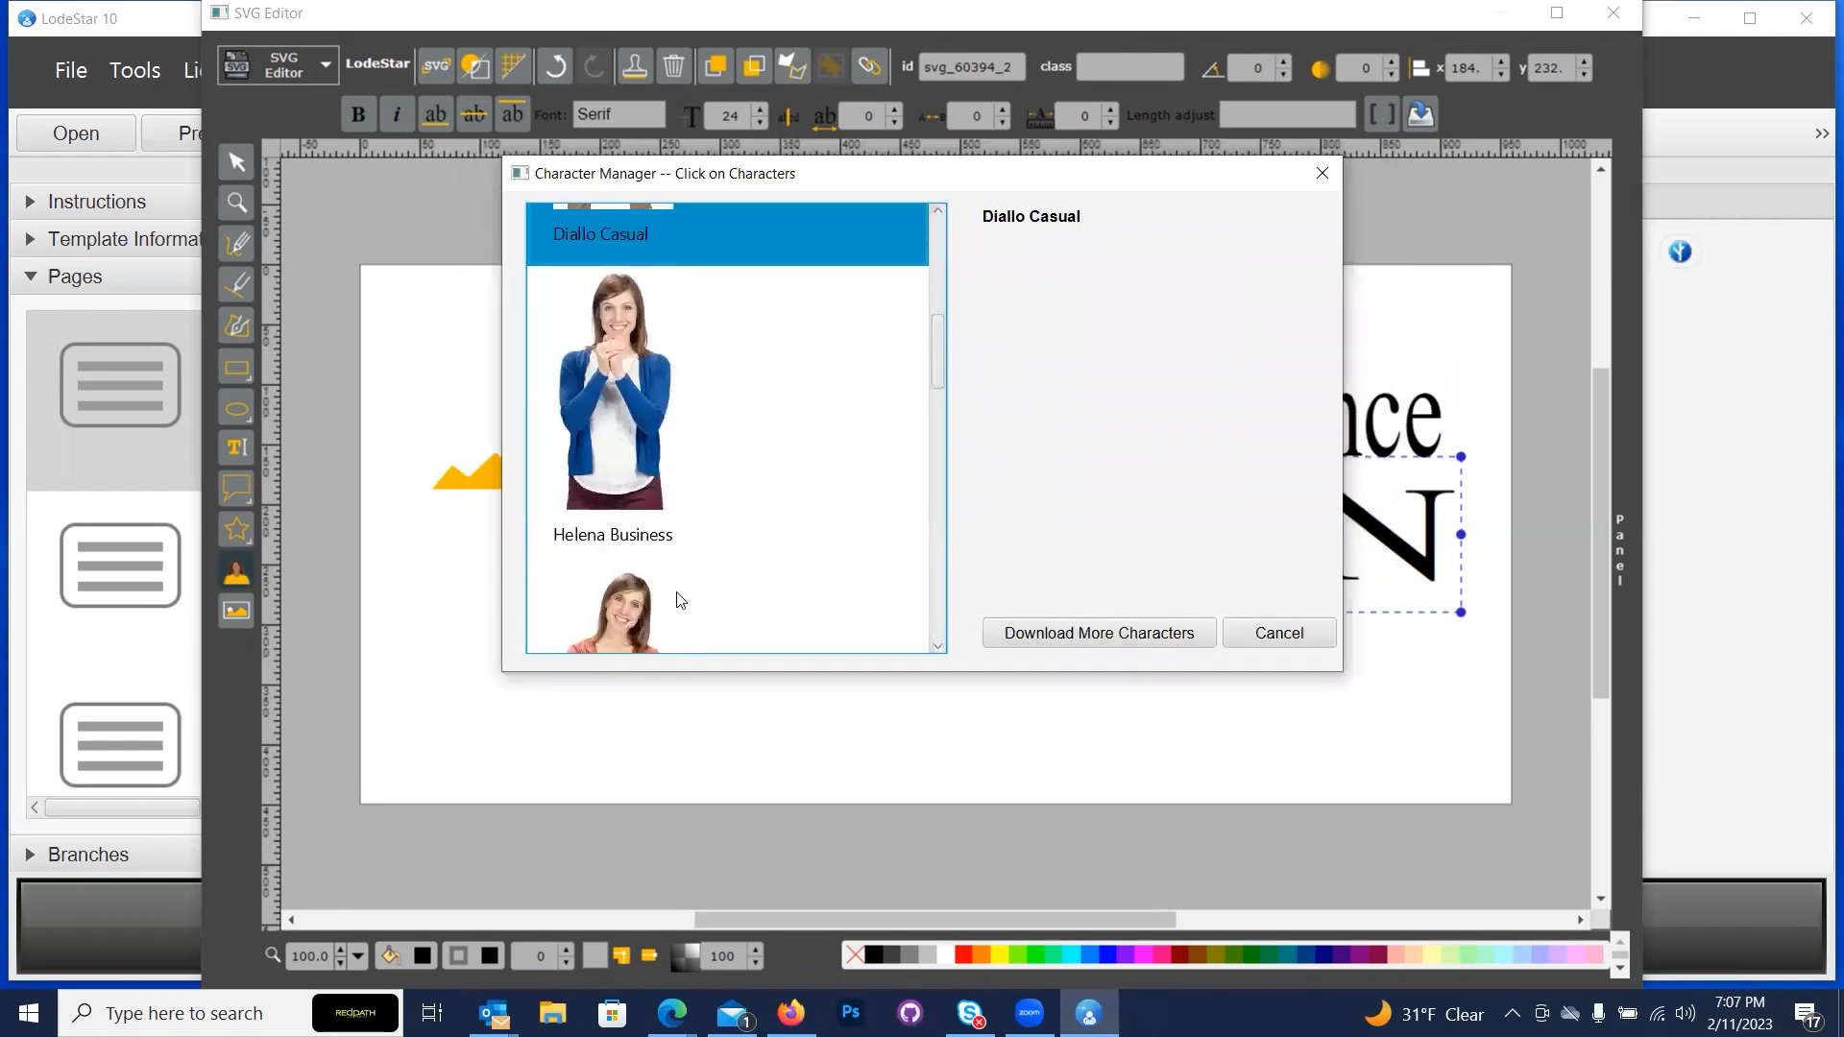
click(605, 447)
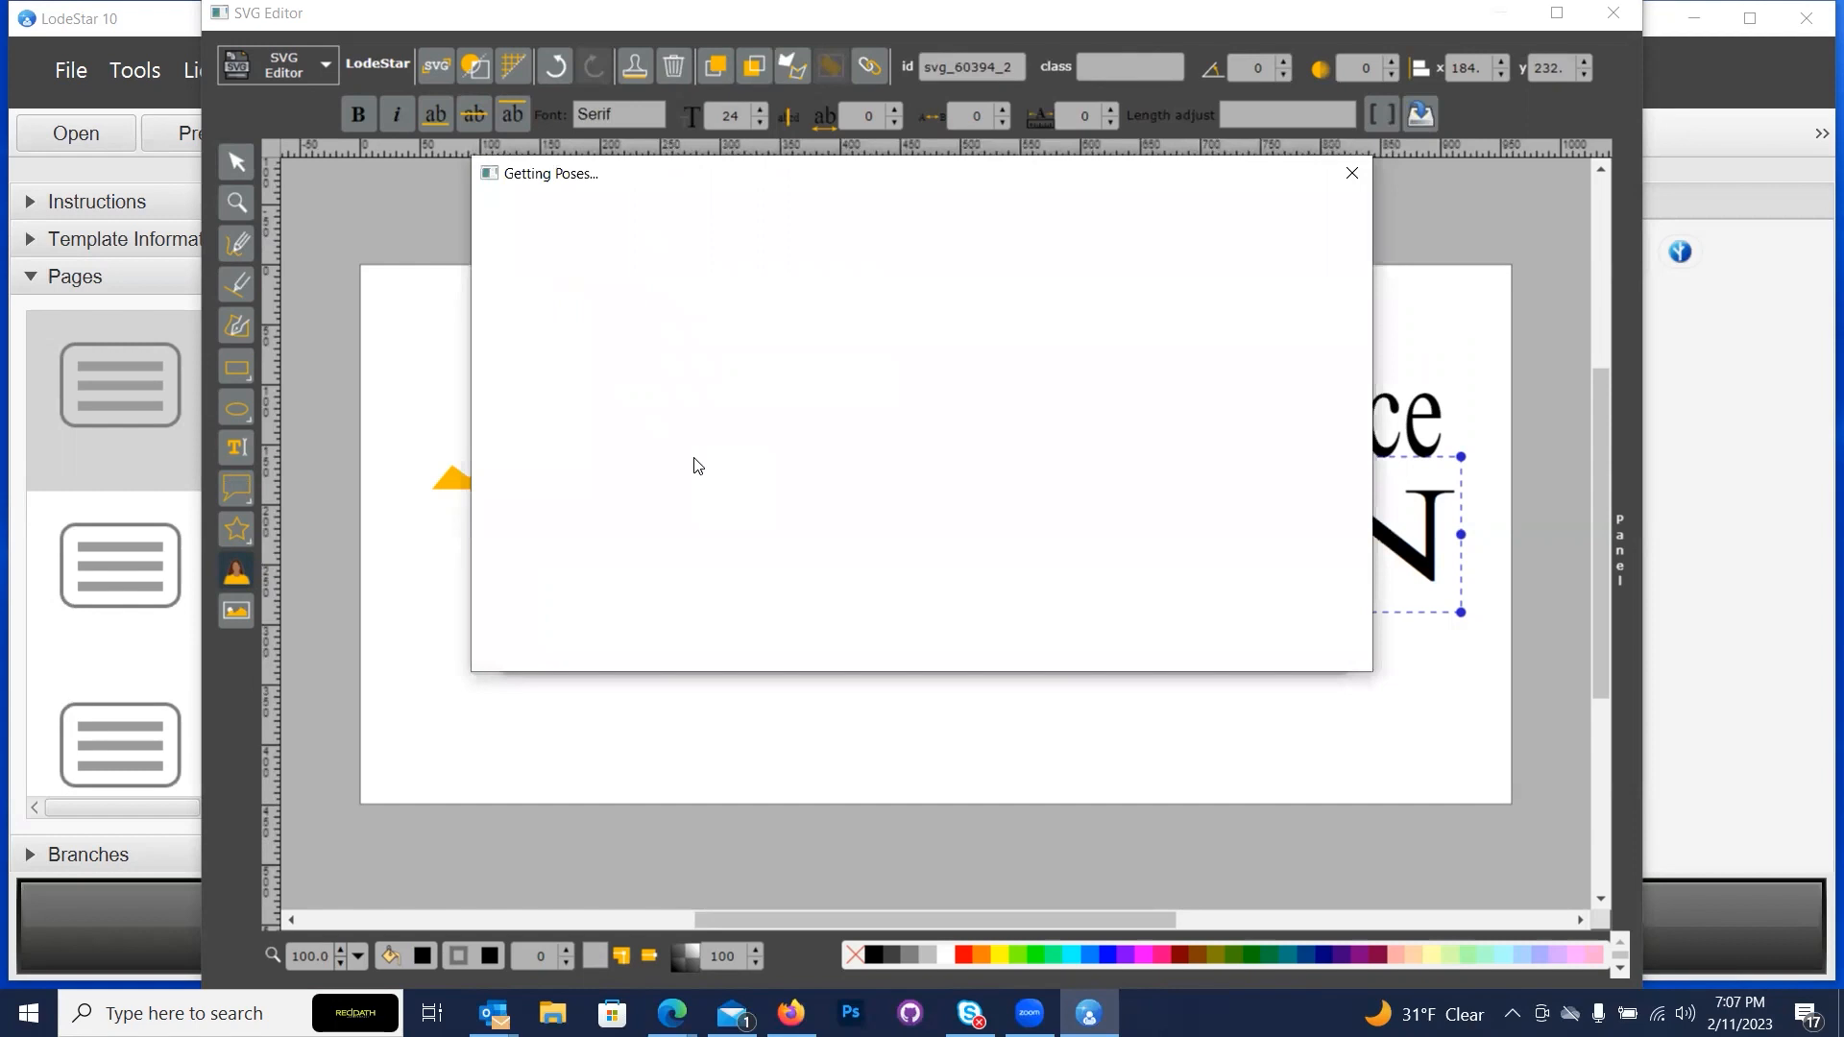
click(534, 351)
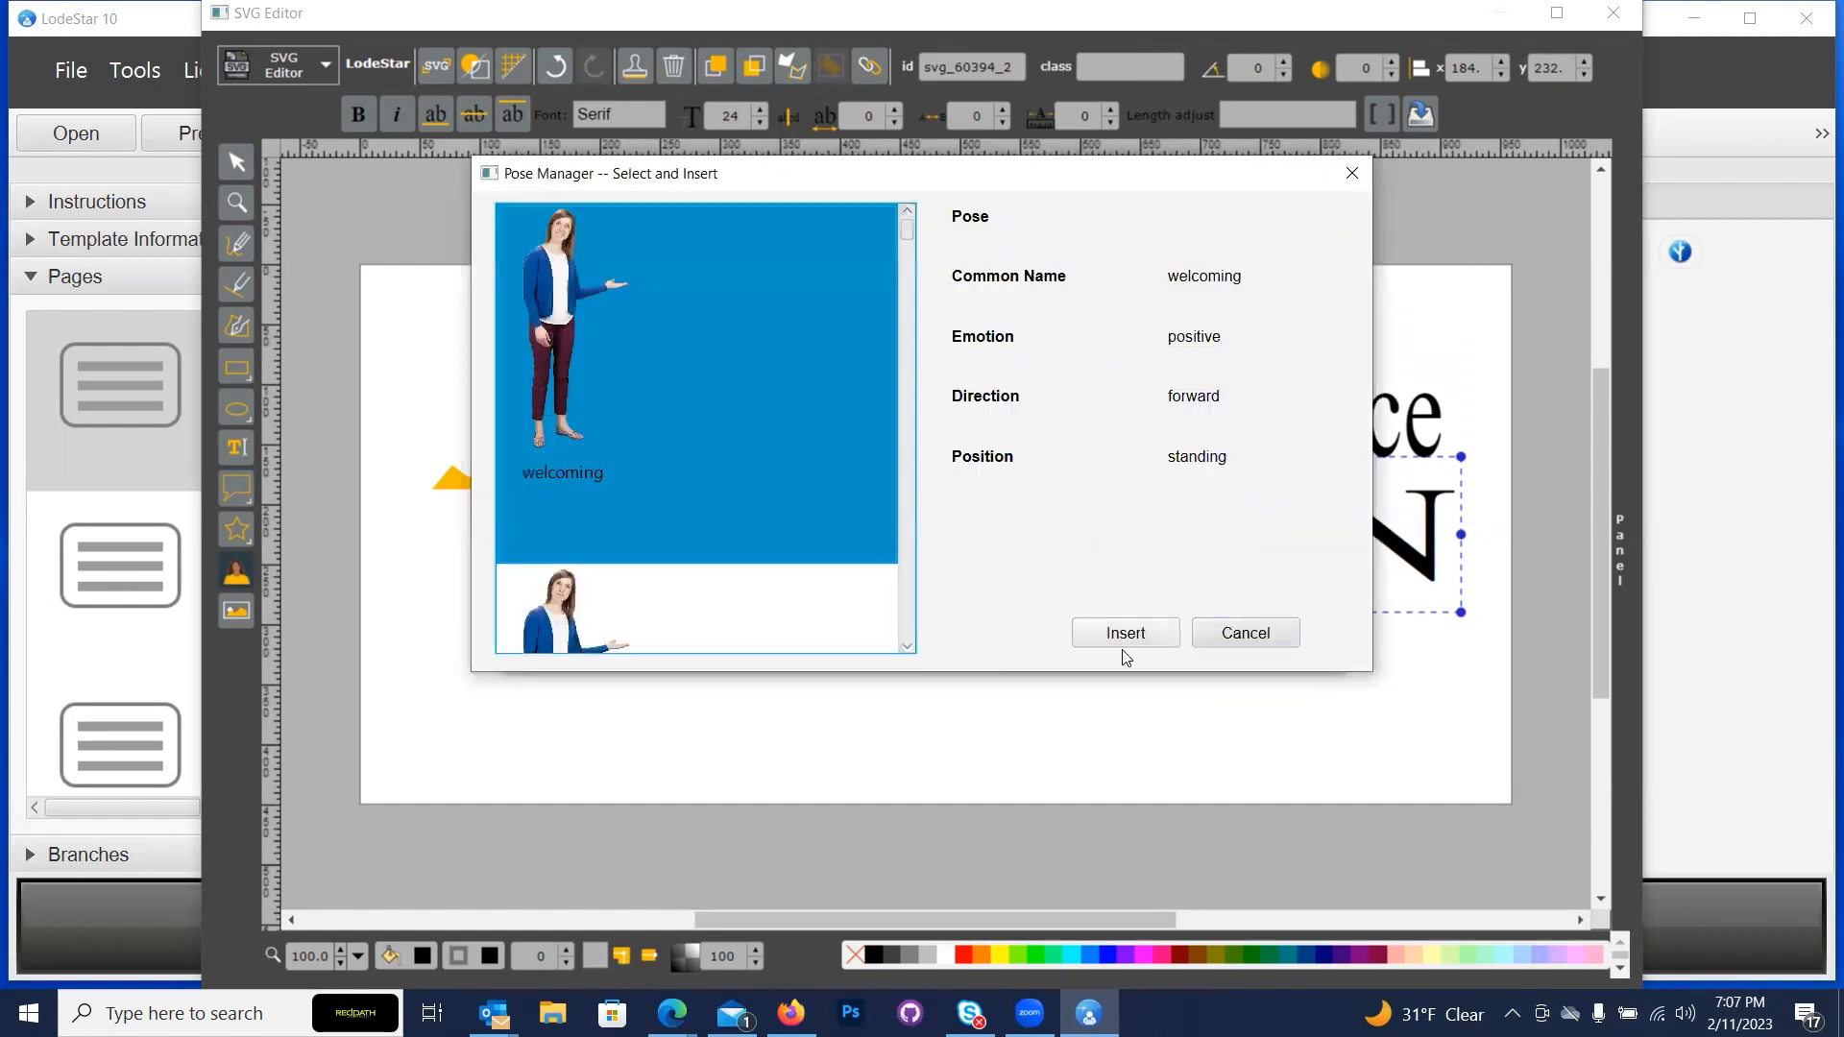
click(1126, 634)
click(478, 569)
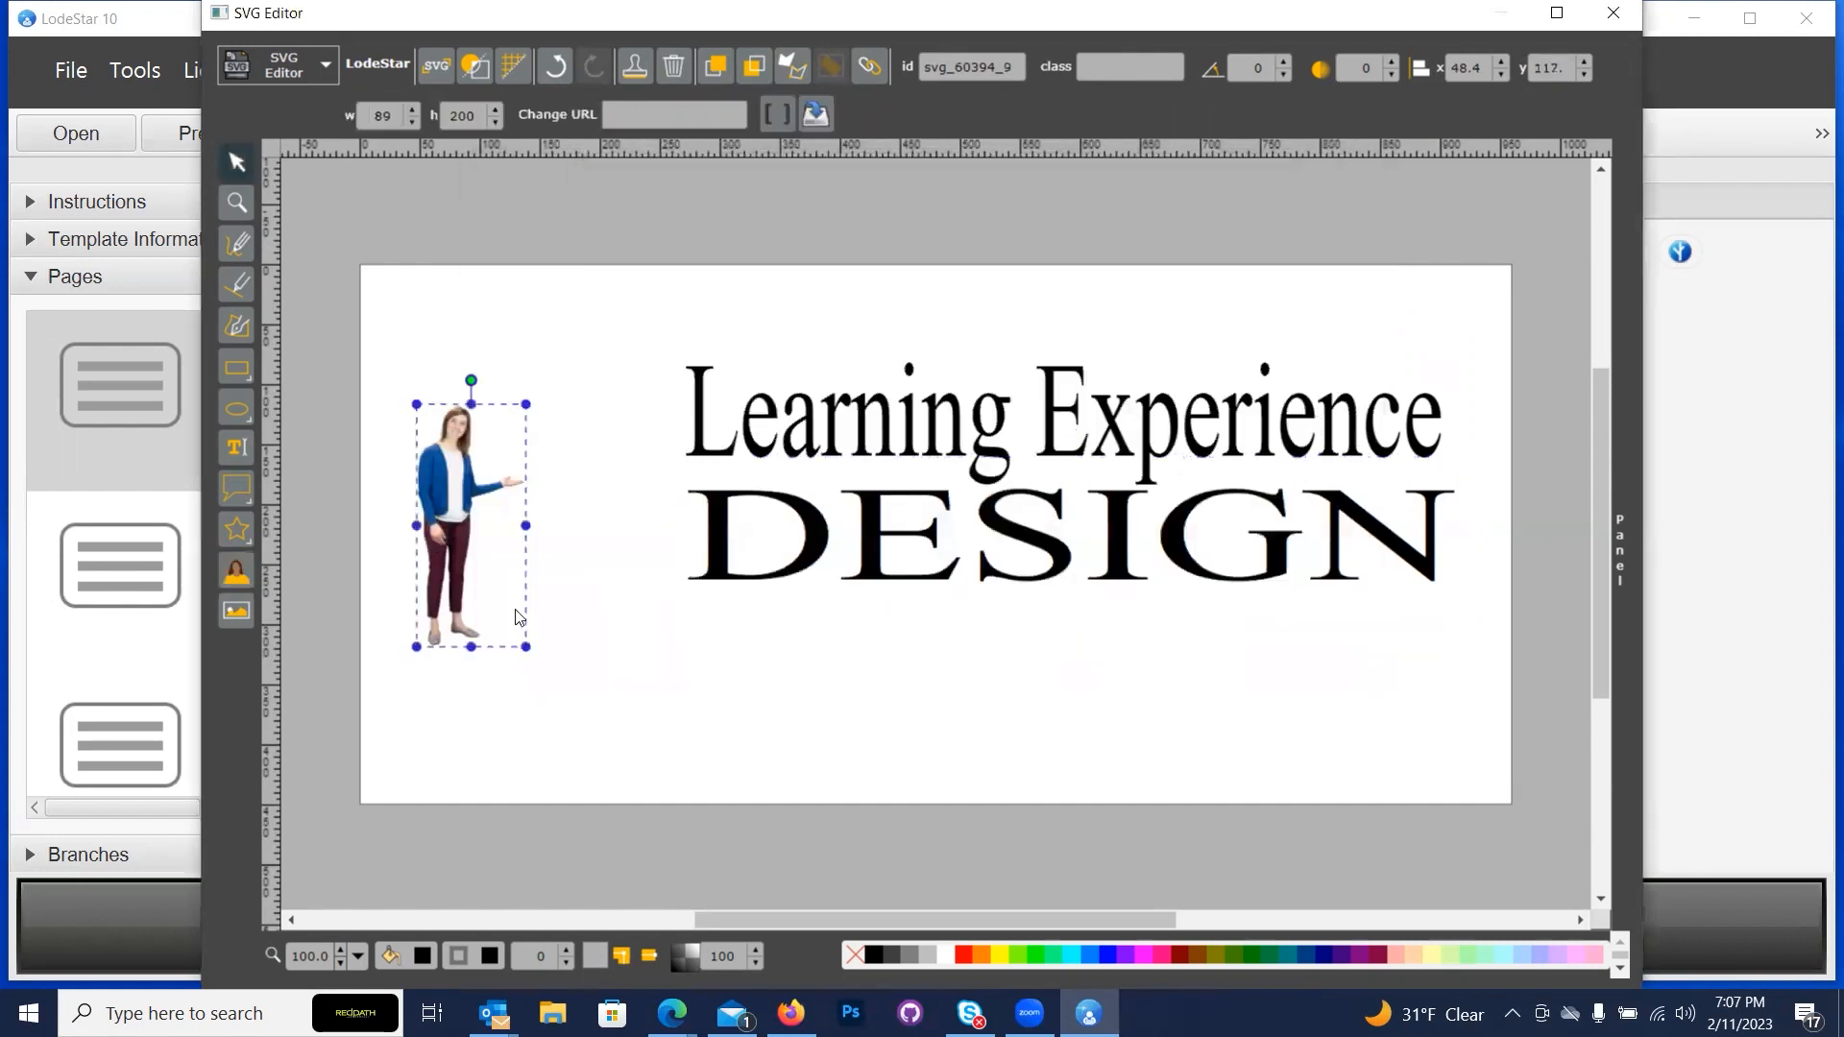
Enlarge the Helena character to about 315 by 330 and move her to about x 22, y 63 beside the title text.
drag(526, 647, 792, 759)
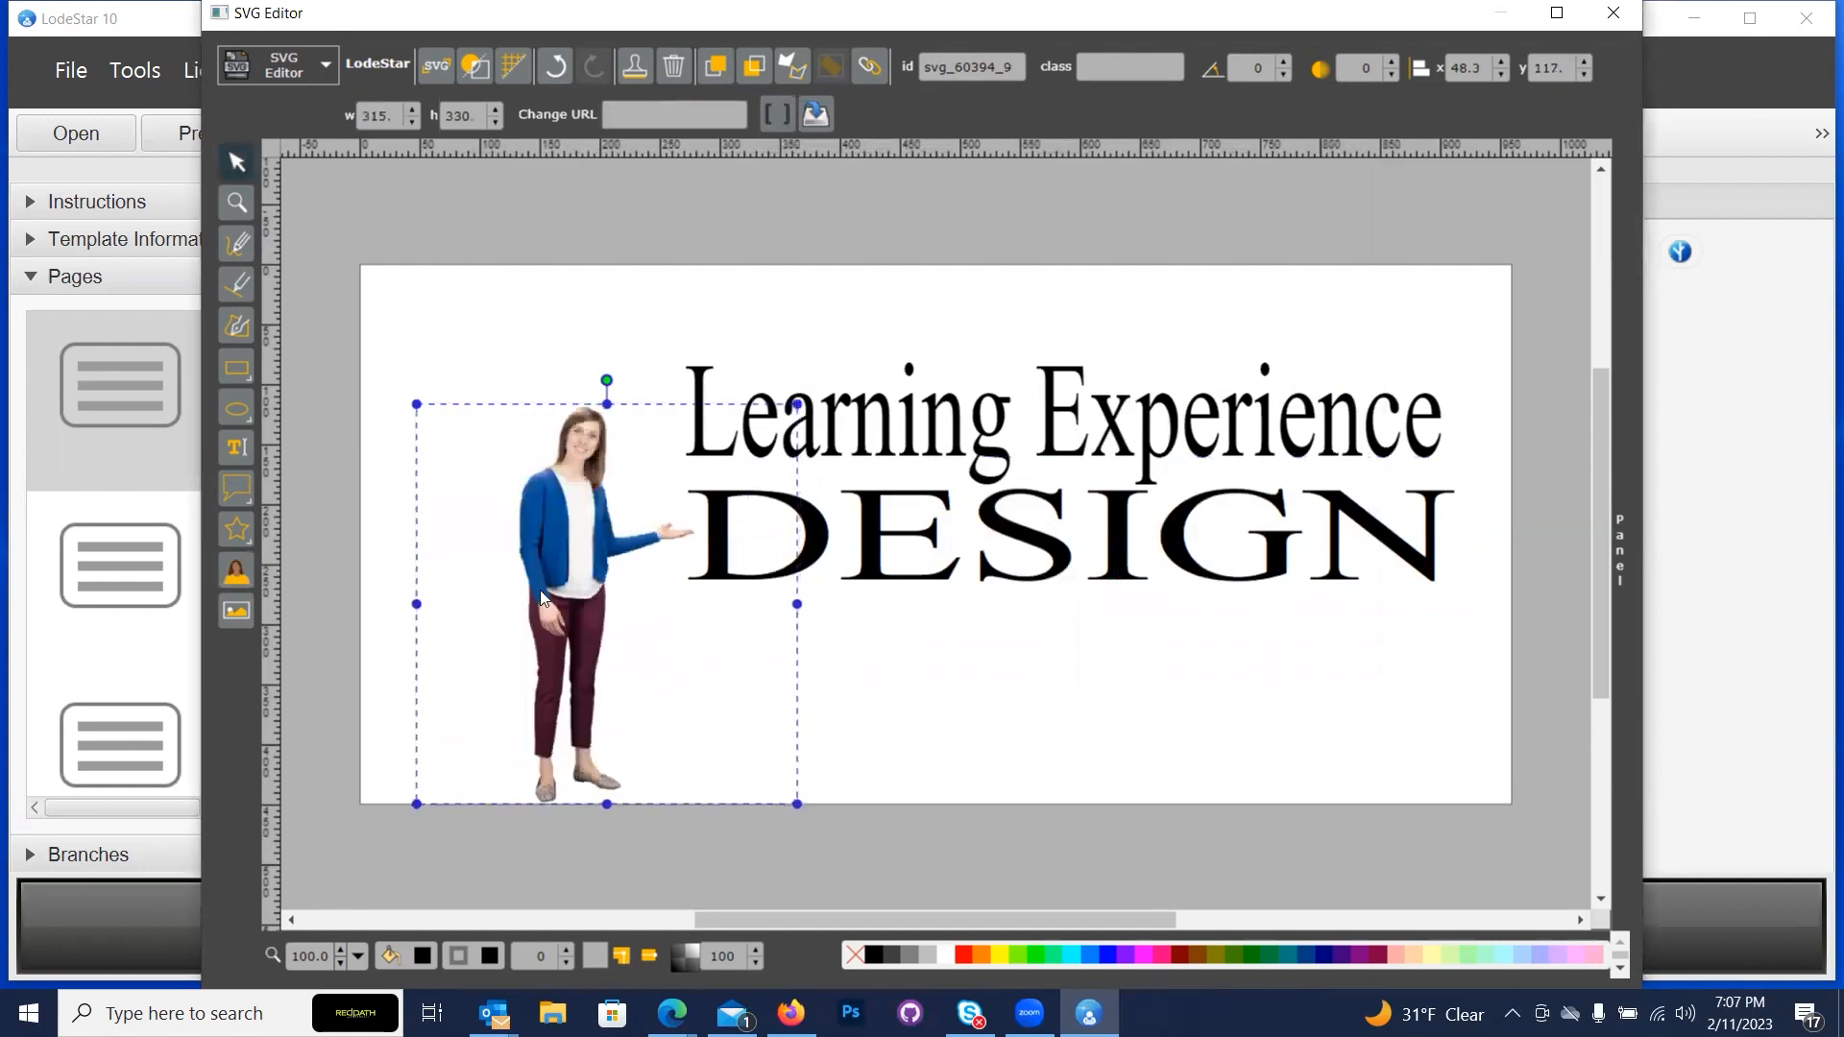
drag(509, 514, 483, 494)
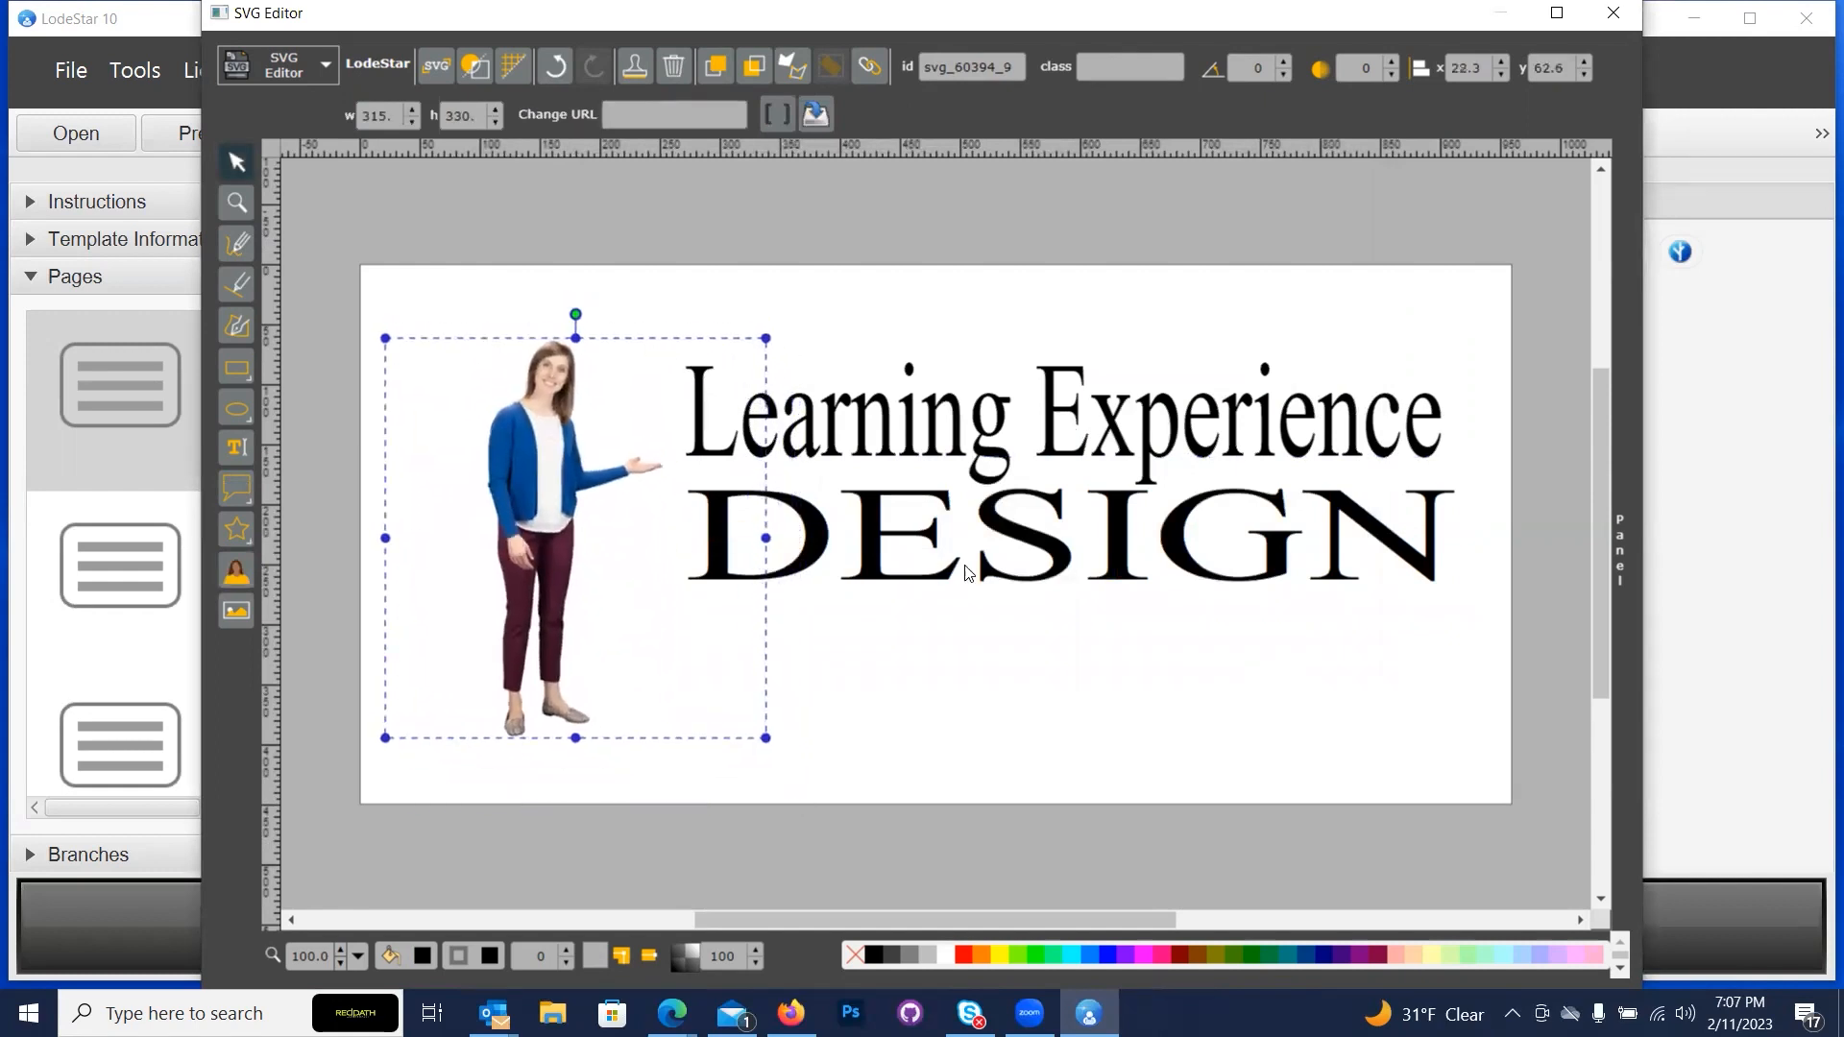
click(961, 656)
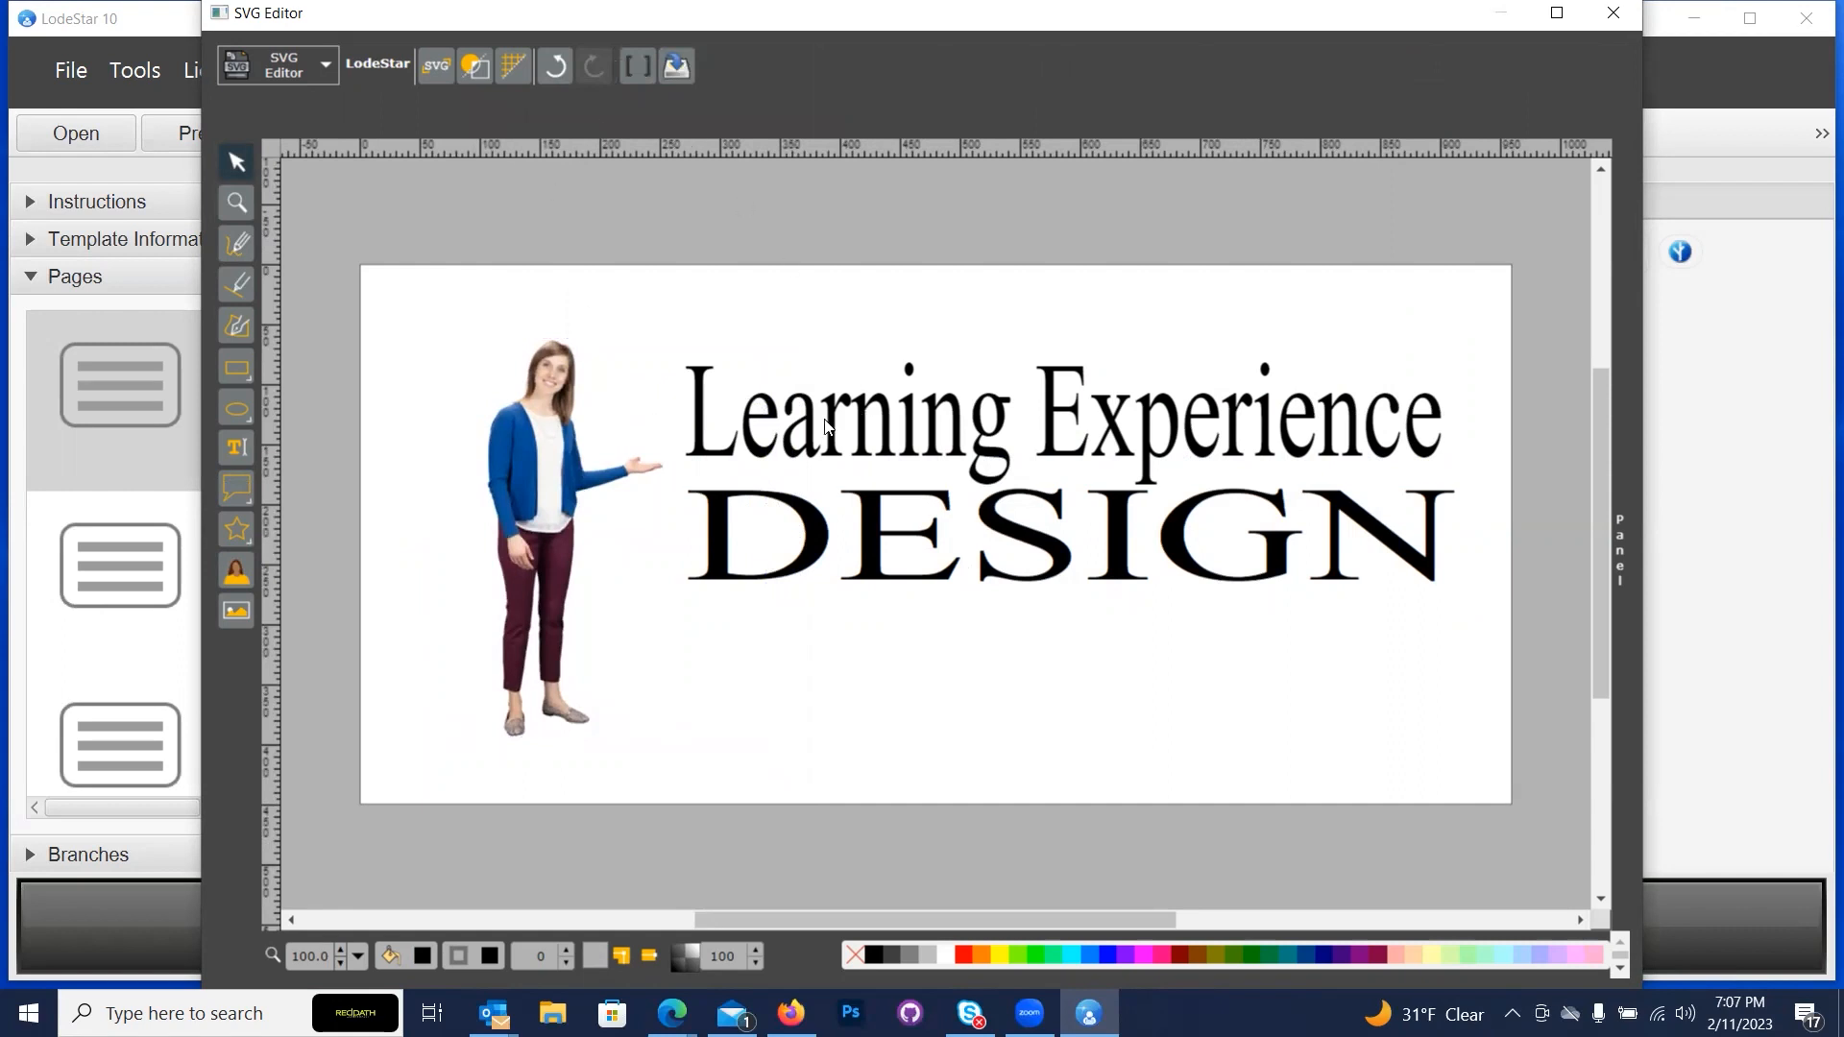
Fit the canvas to the drawing's content and save the graphic to the page.
click(637, 76)
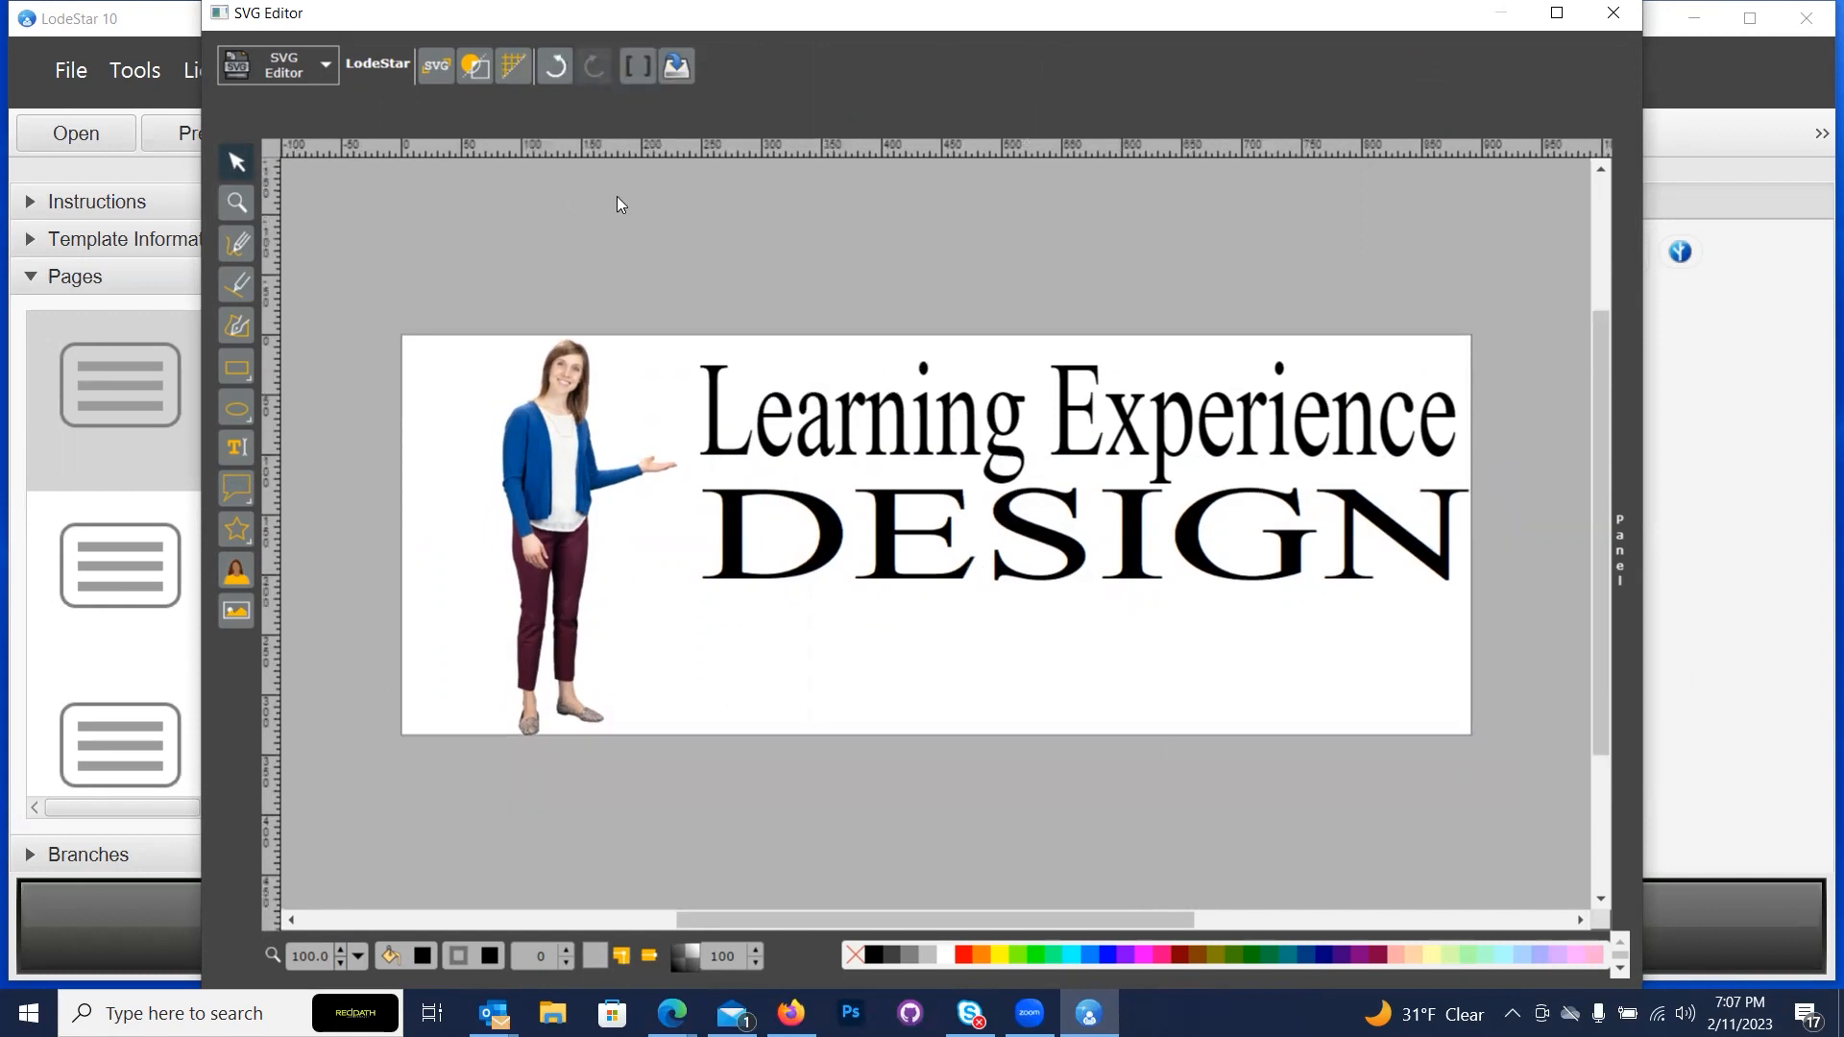
click(678, 76)
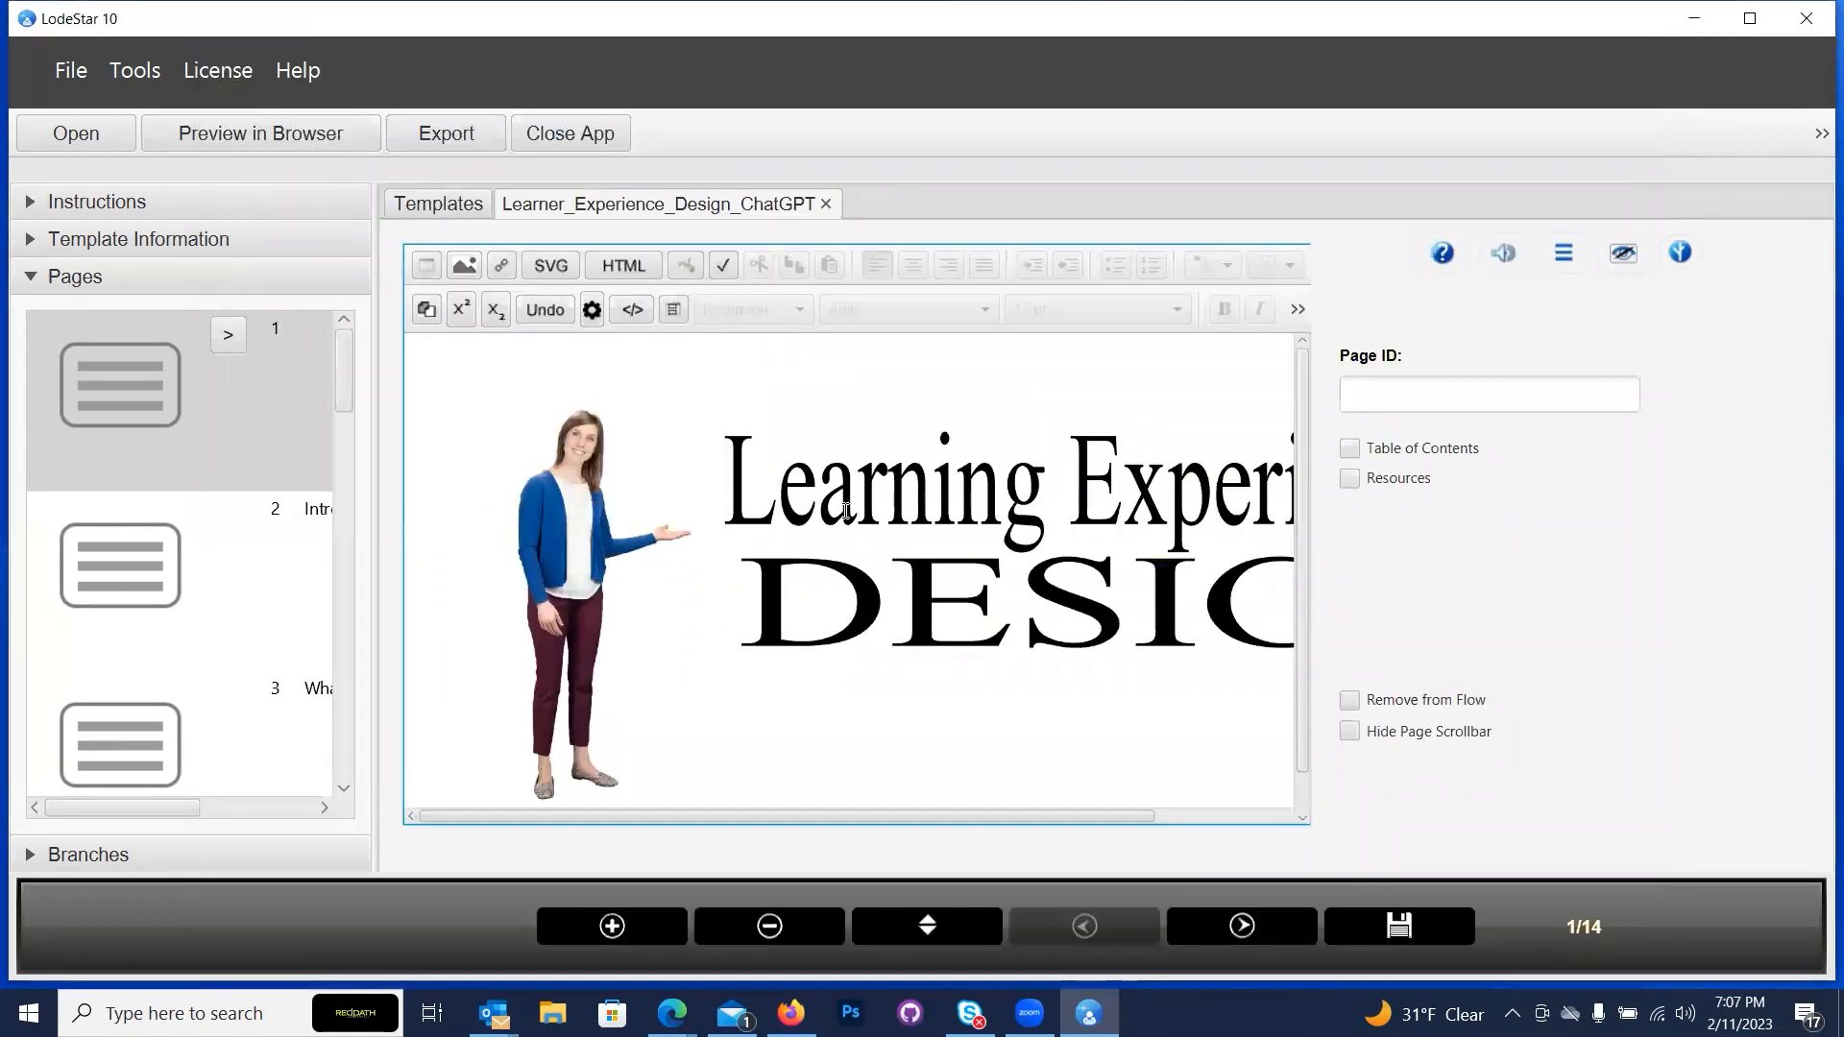
Reopen the title graphic for editing, nudge "Learning Experience" and "DESIGN" slightly toward the character, and close the editor with saving.
double_click(844, 506)
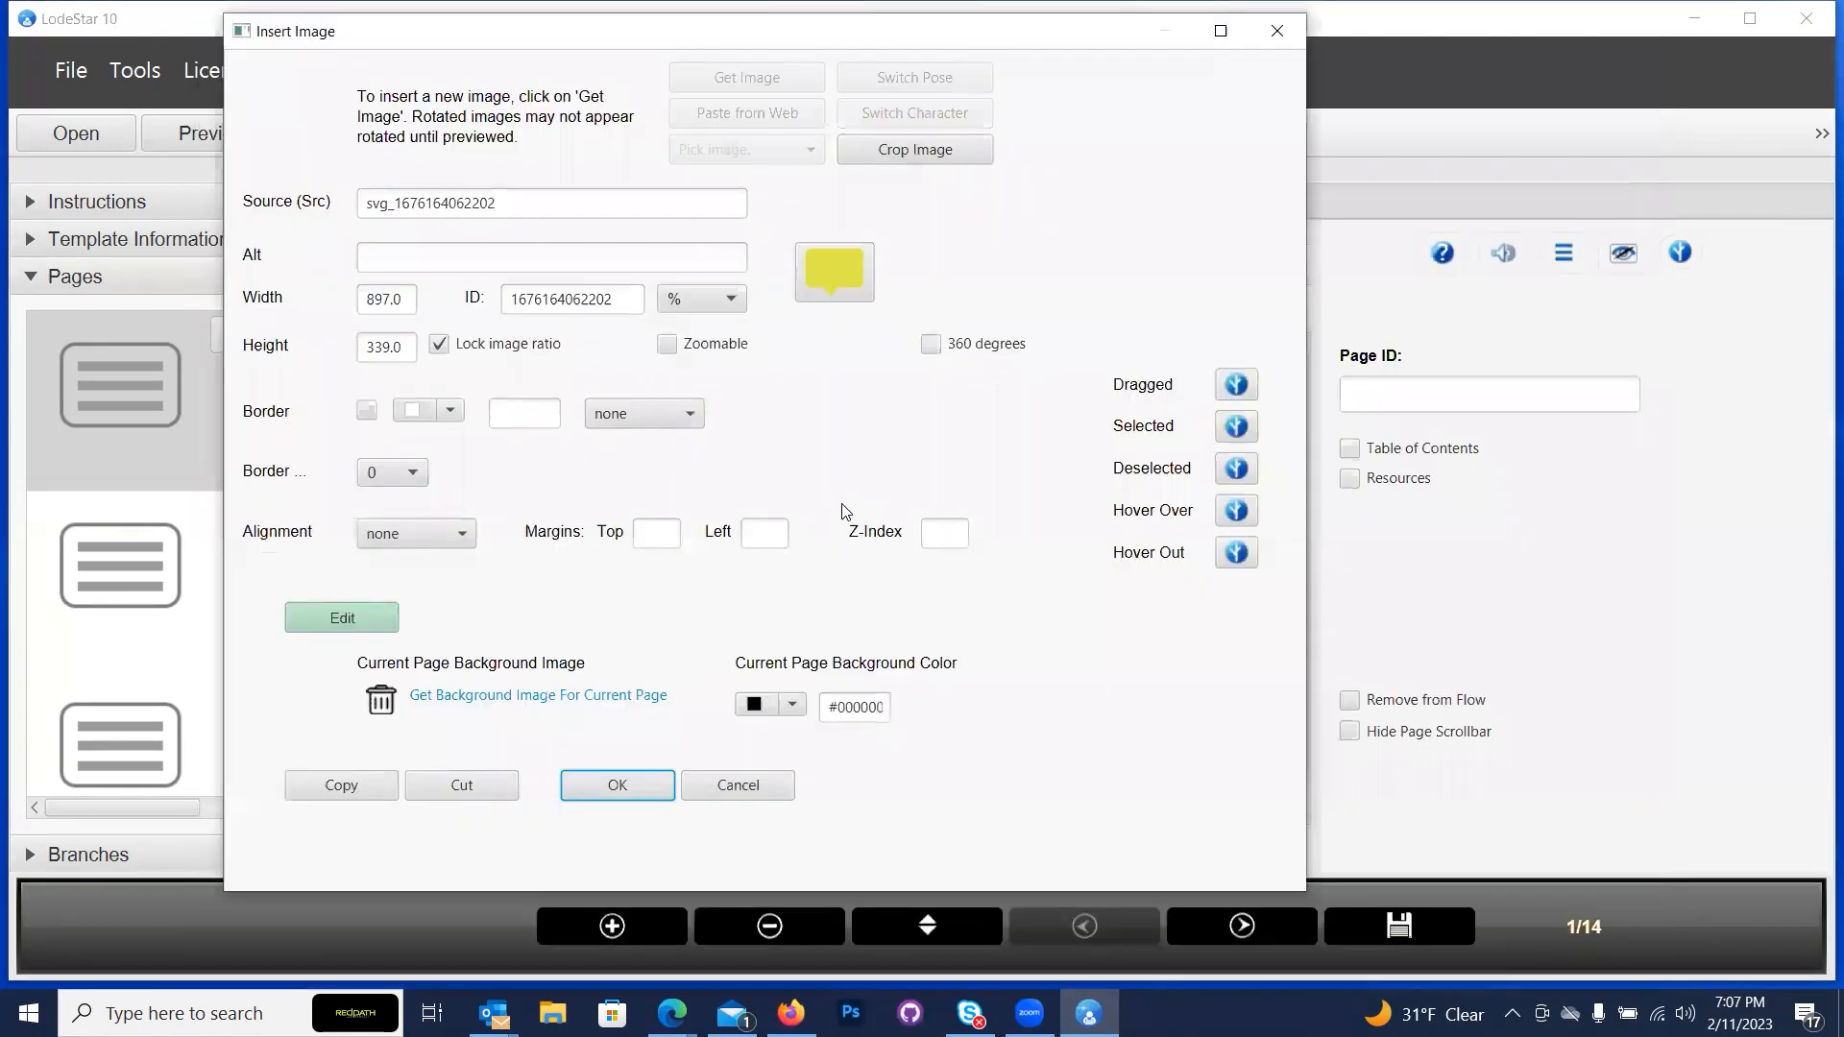
click(367, 625)
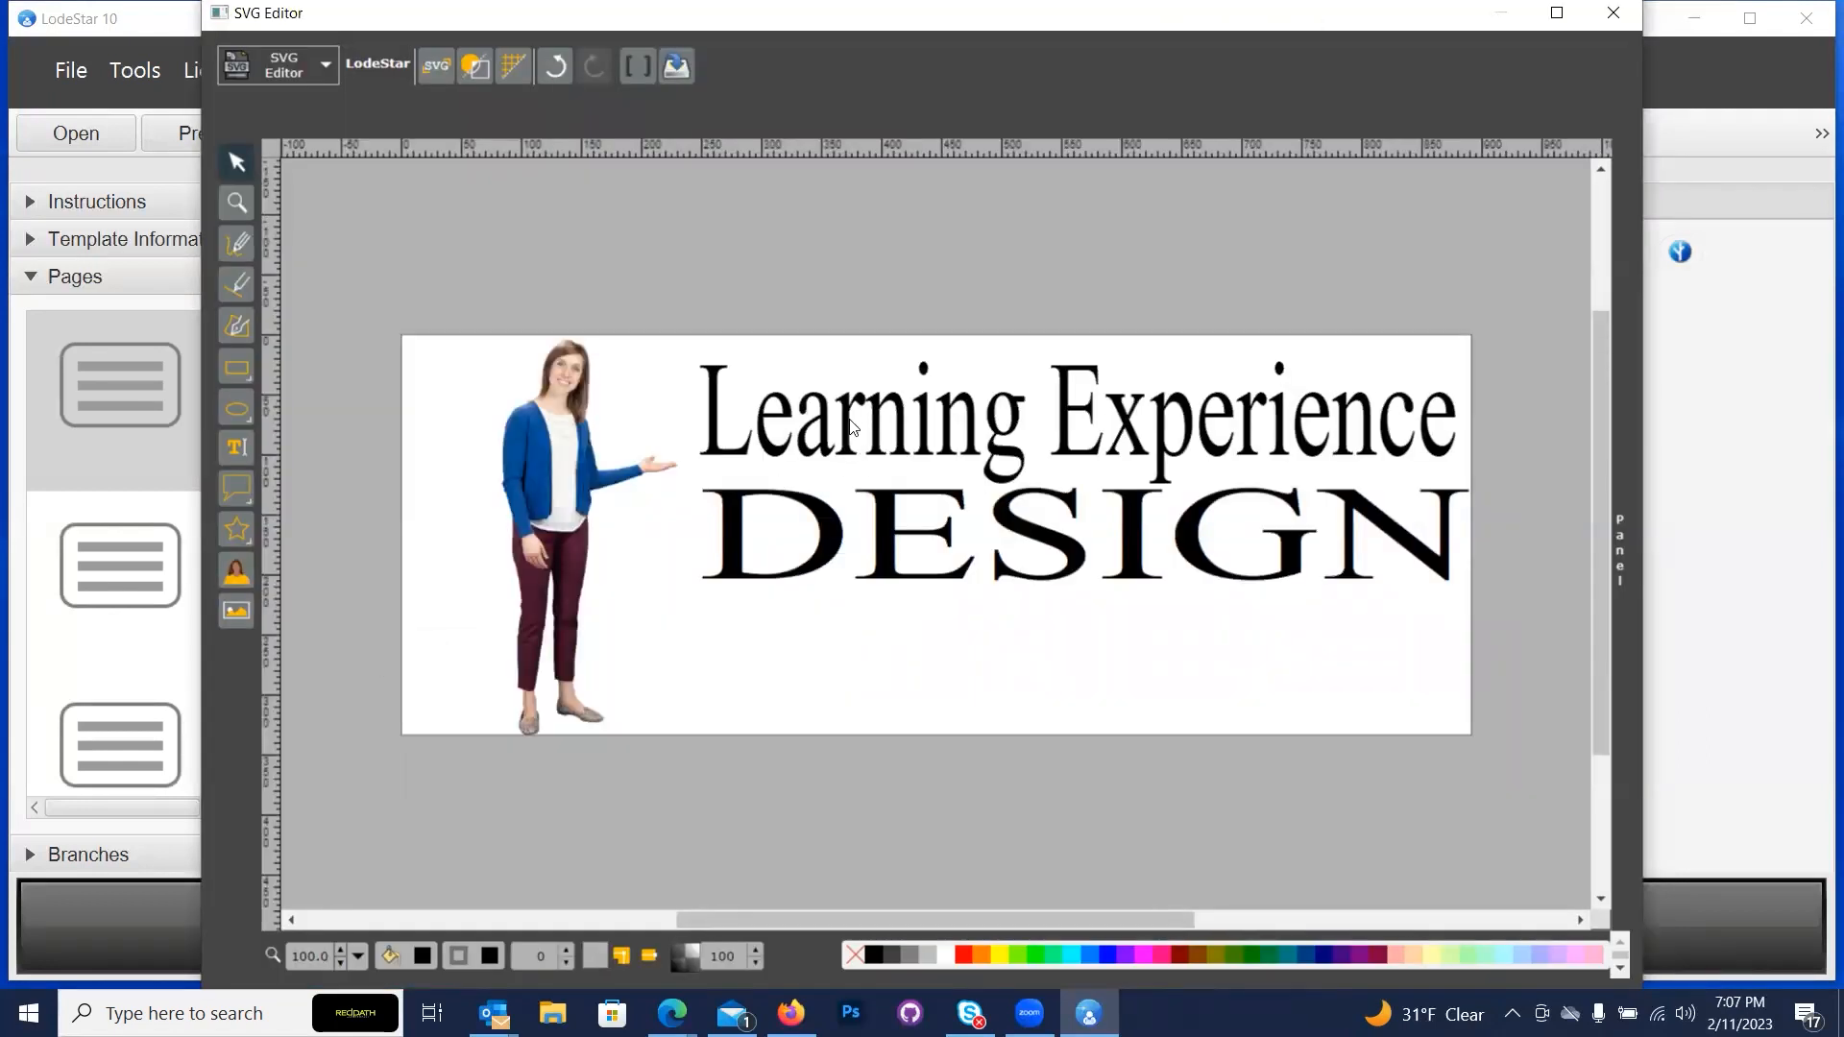
drag(851, 426, 846, 427)
click(858, 535)
drag(858, 535, 849, 535)
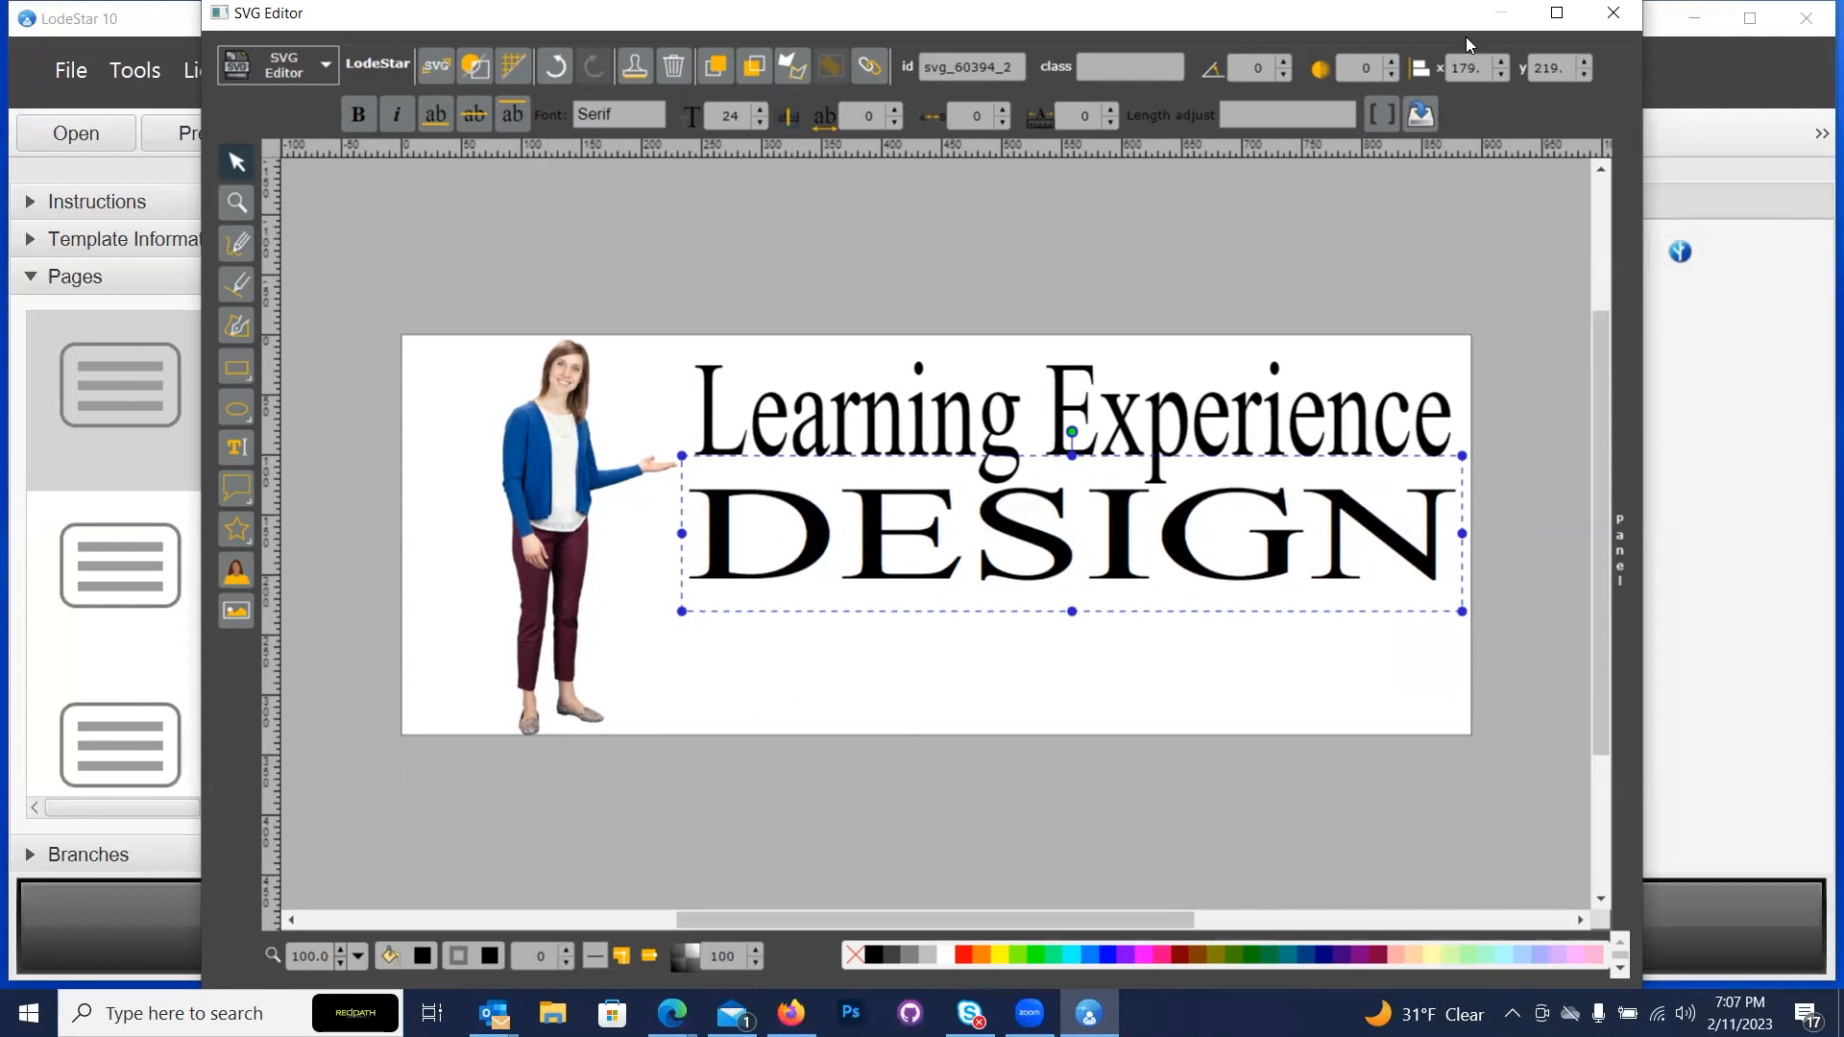
click(1613, 13)
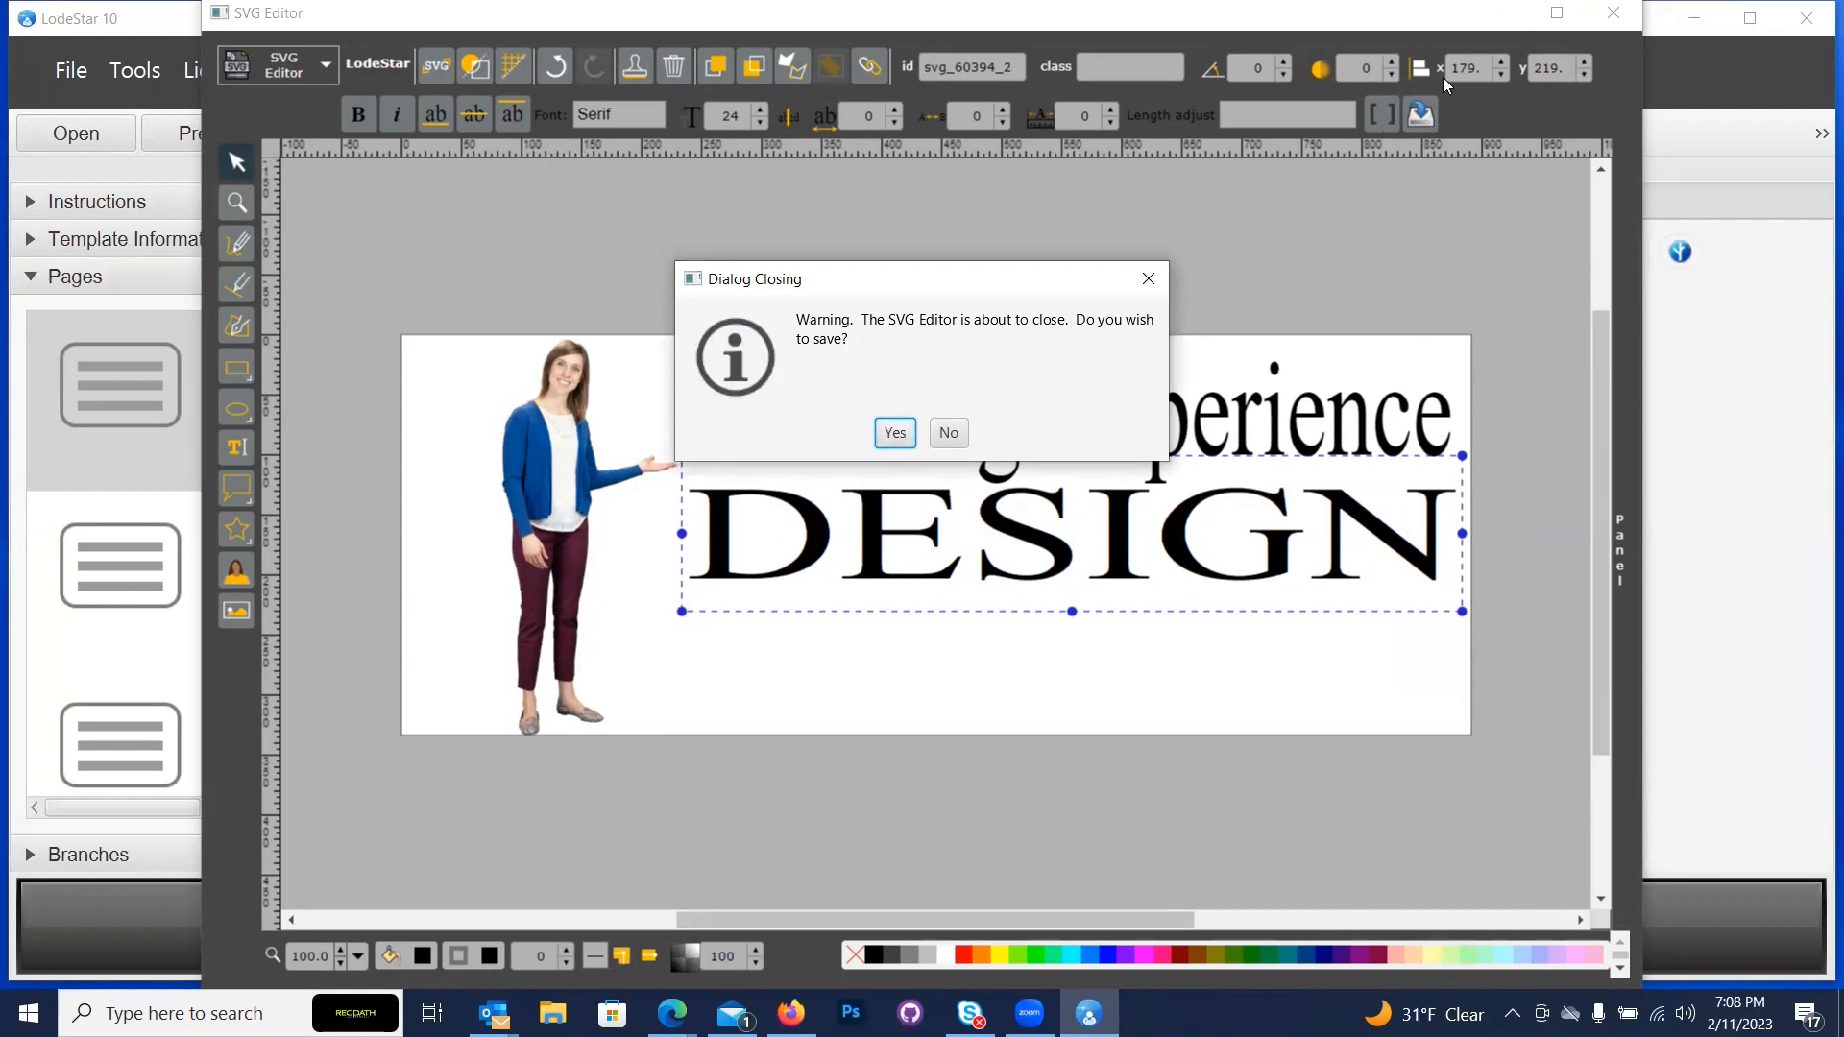
click(899, 438)
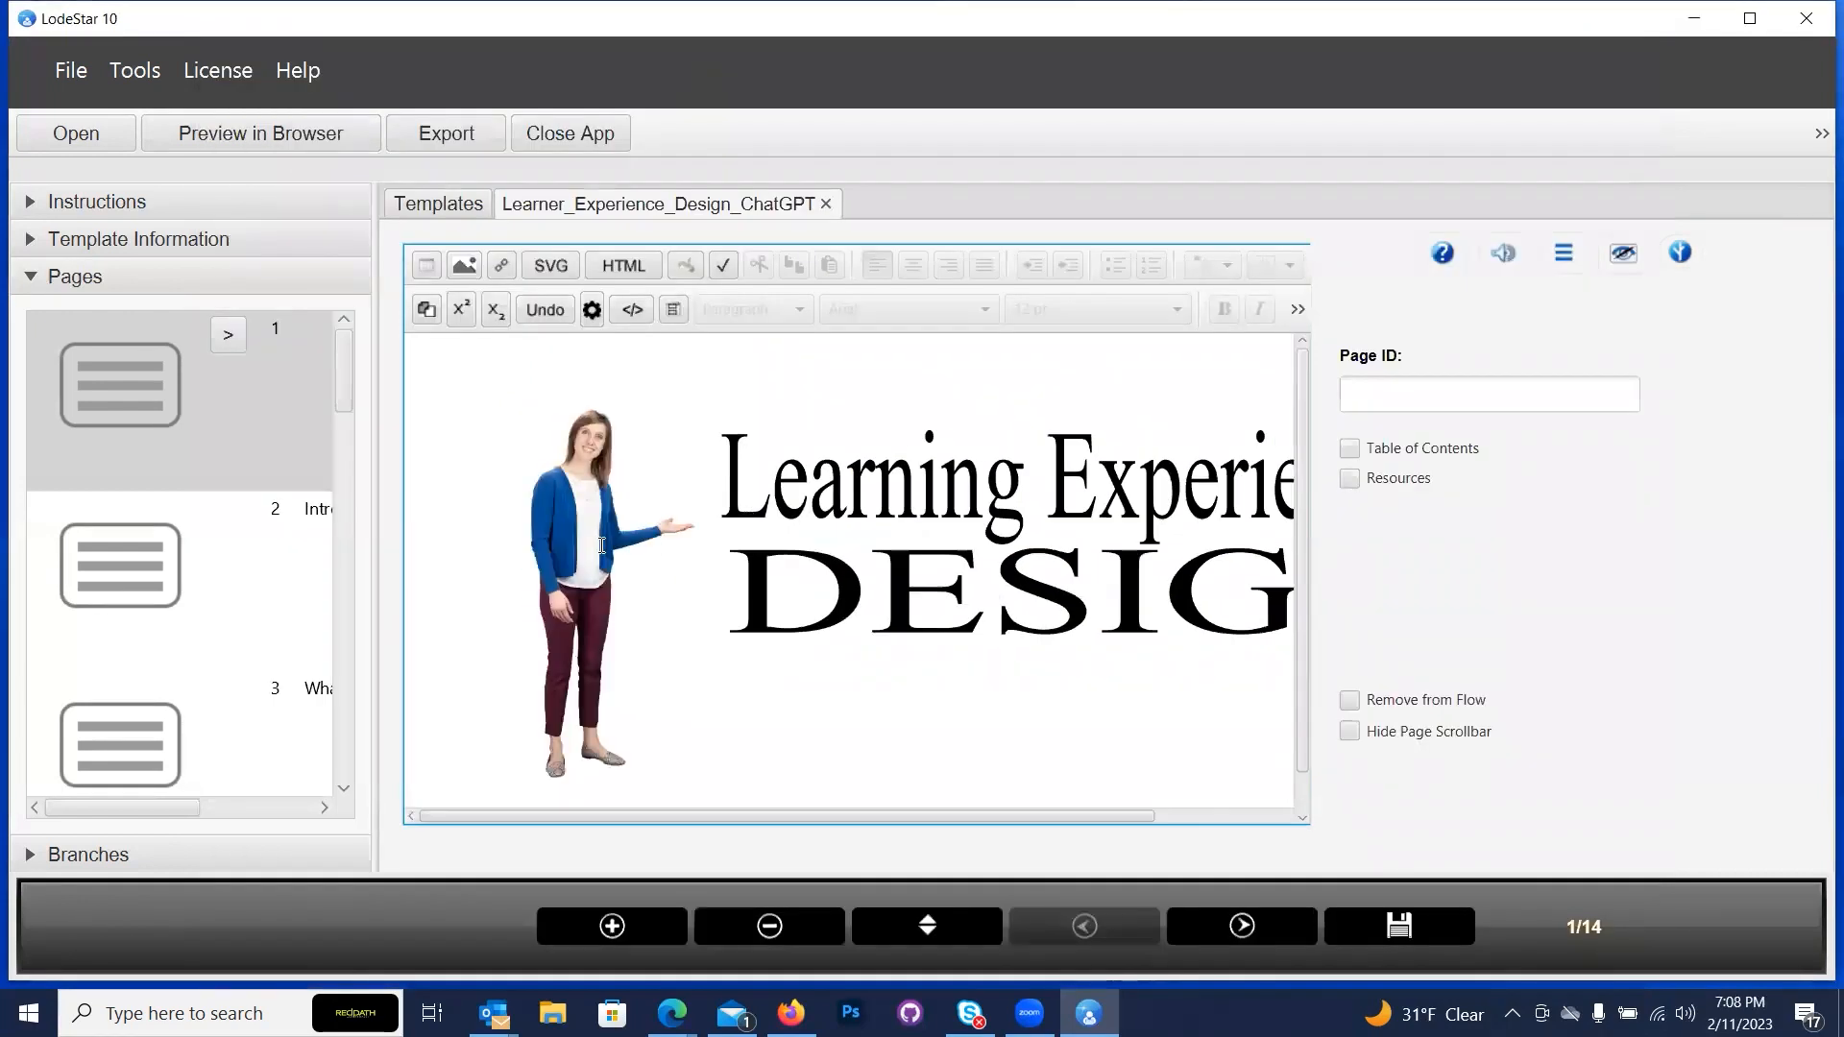
Set the title graphic's width on the page to 100%.
double_click(826, 512)
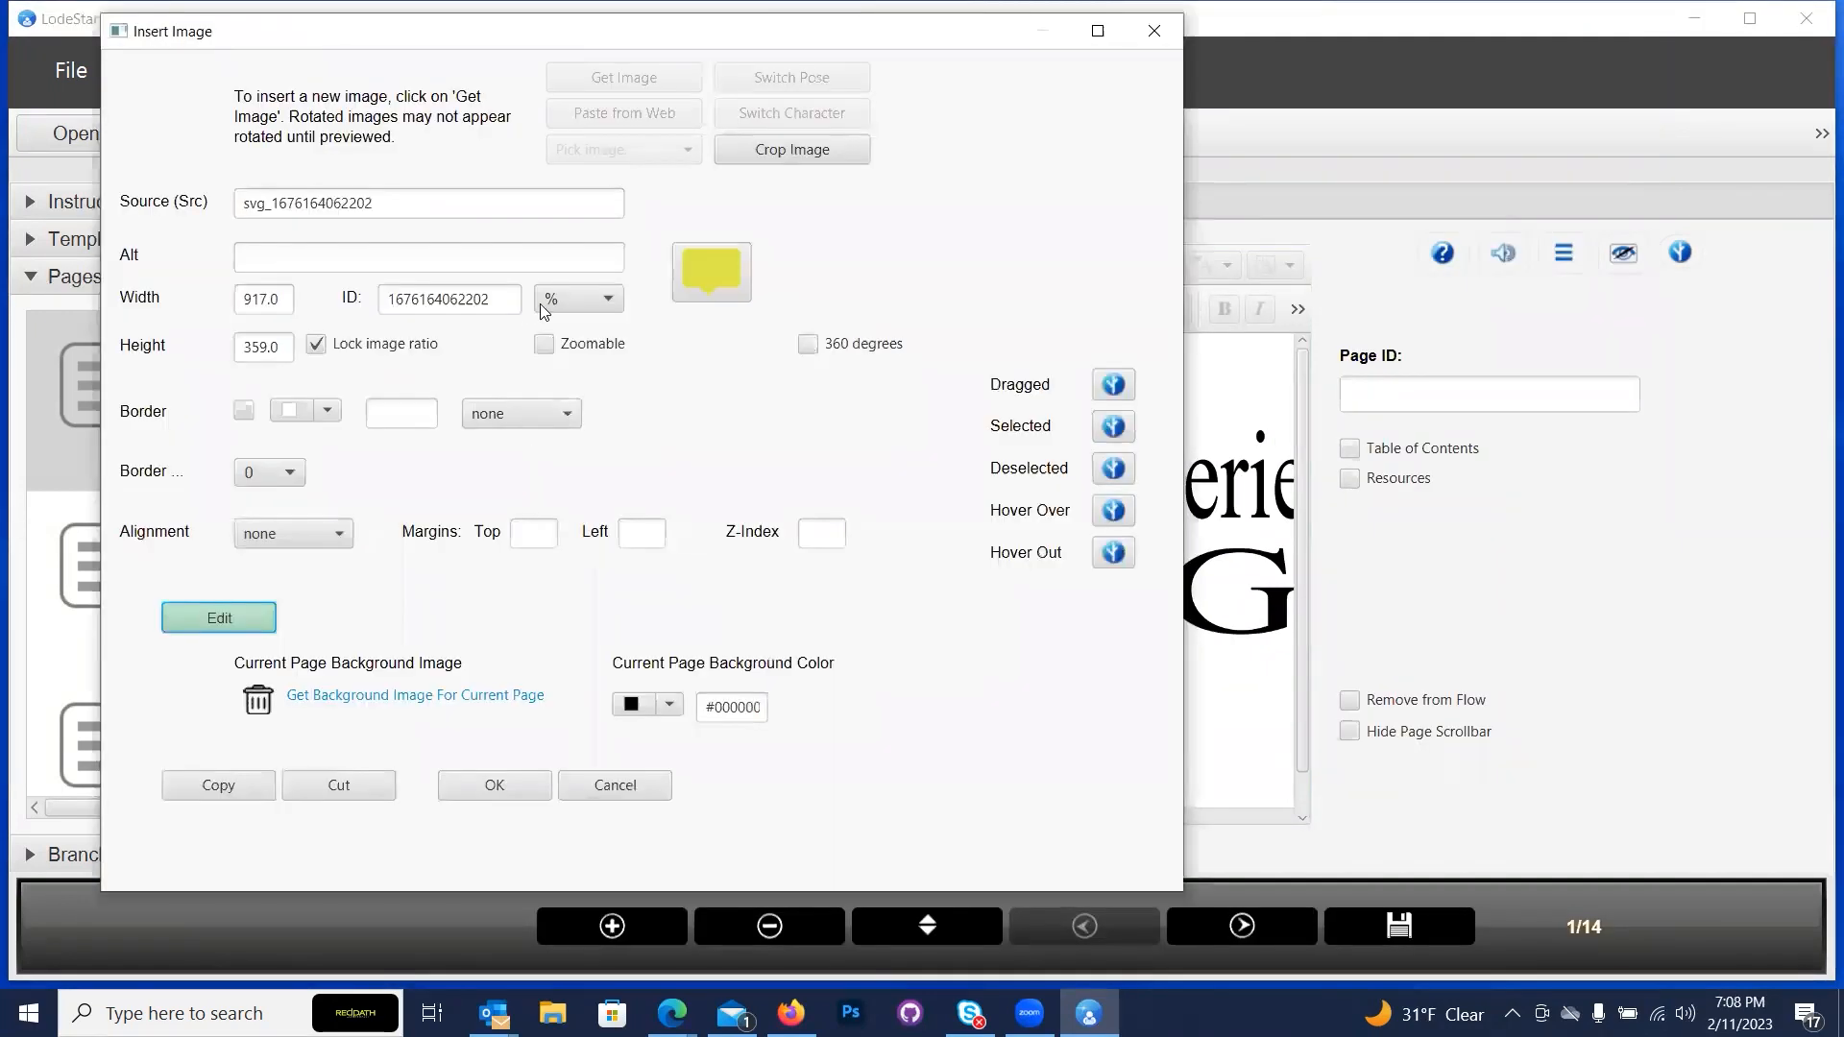
click(572, 300)
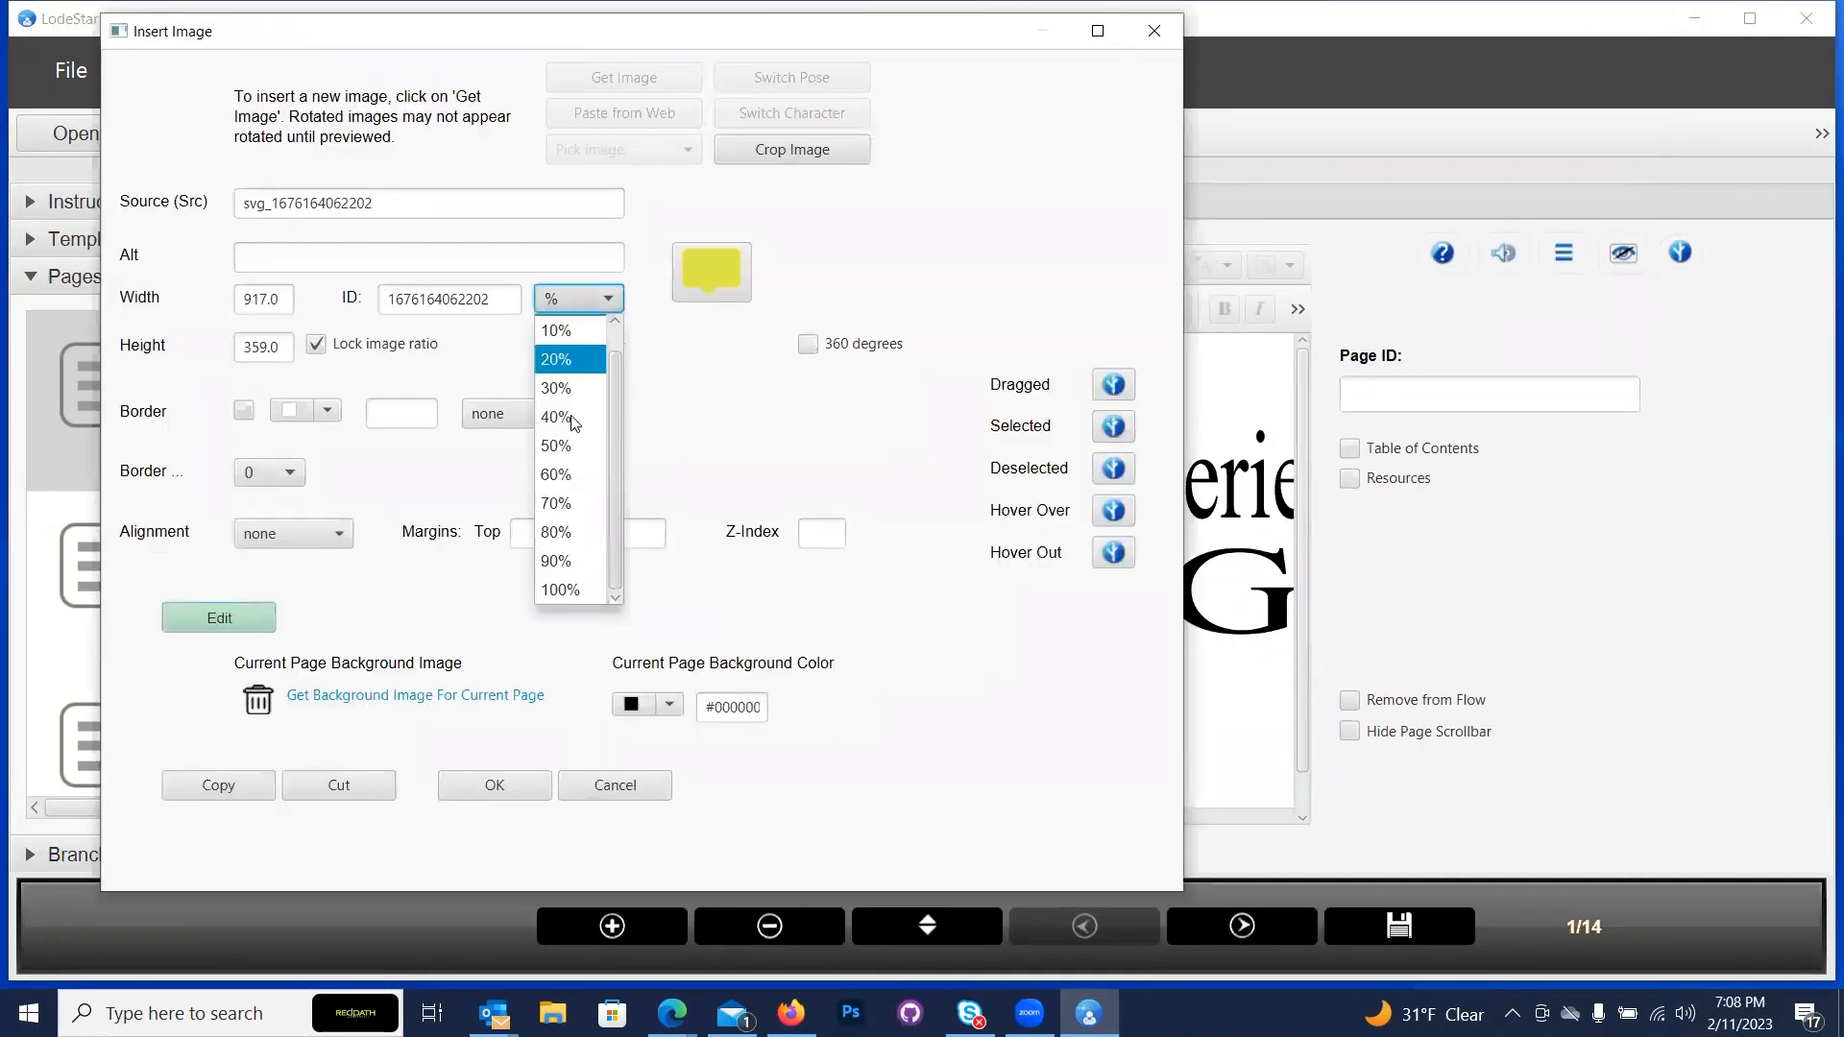
click(558, 587)
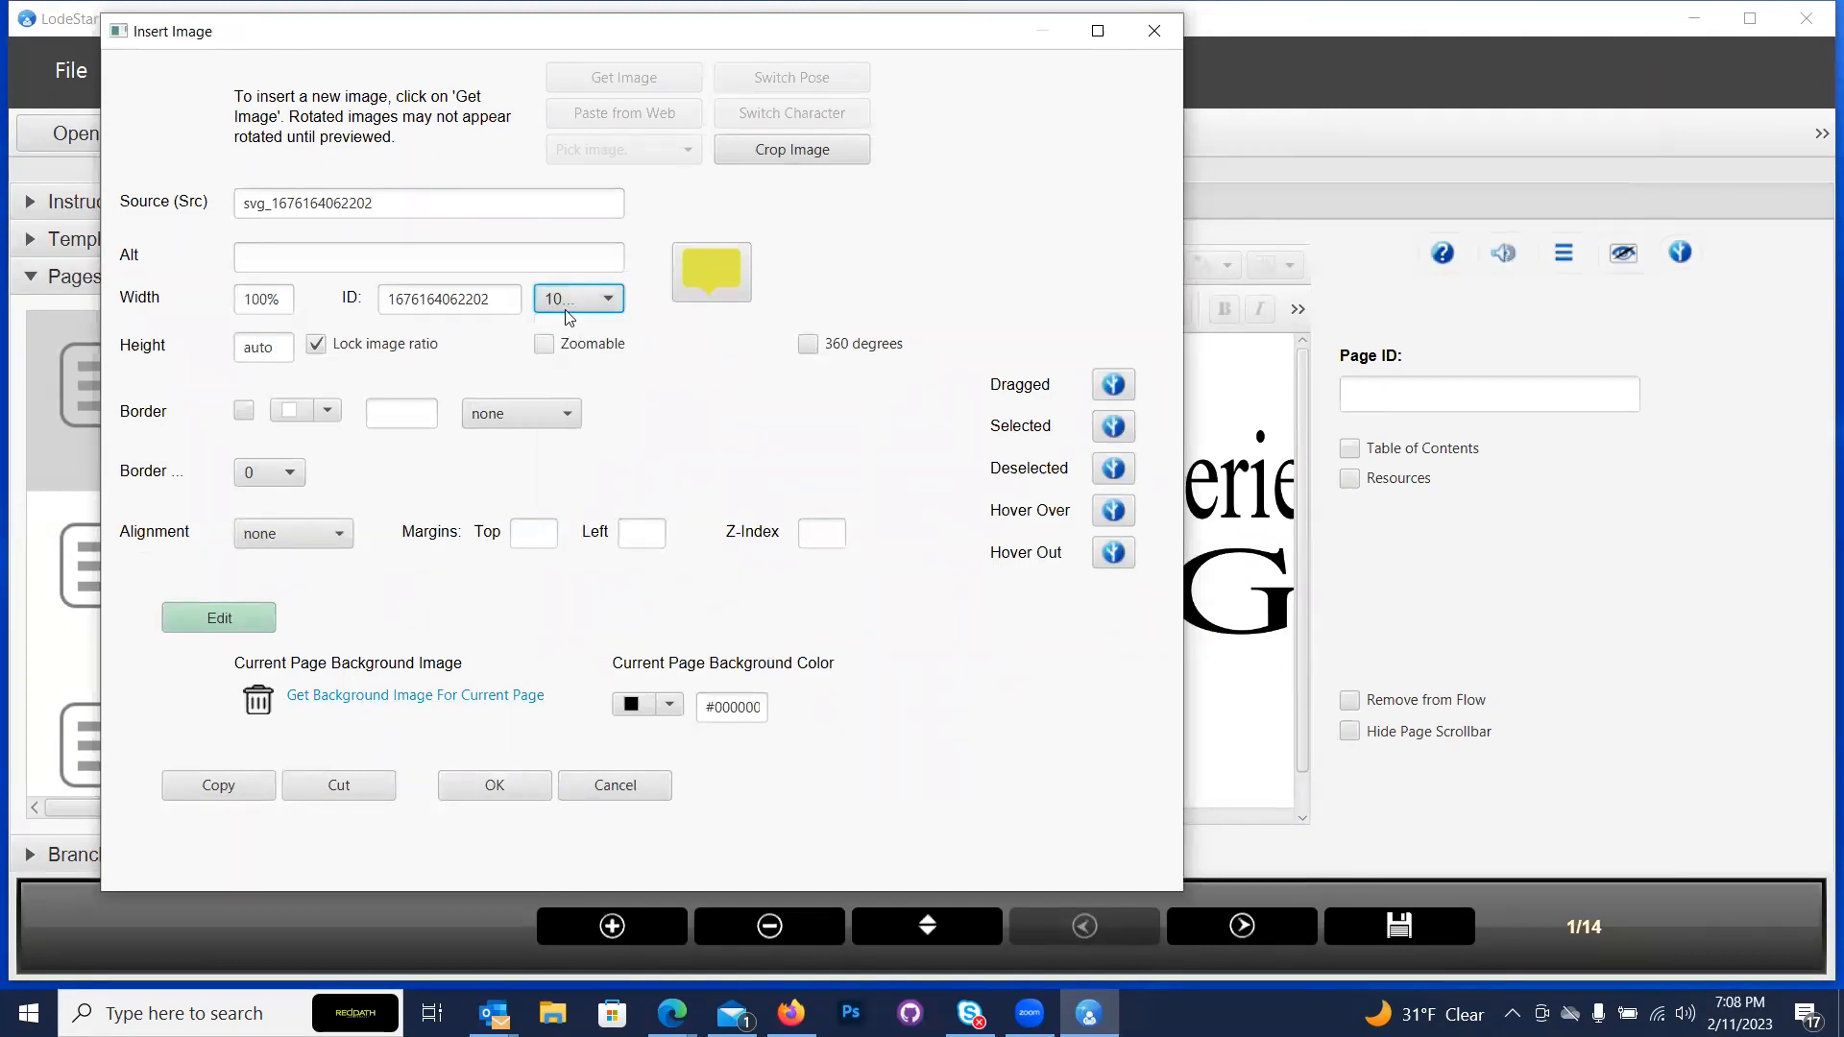
click(511, 788)
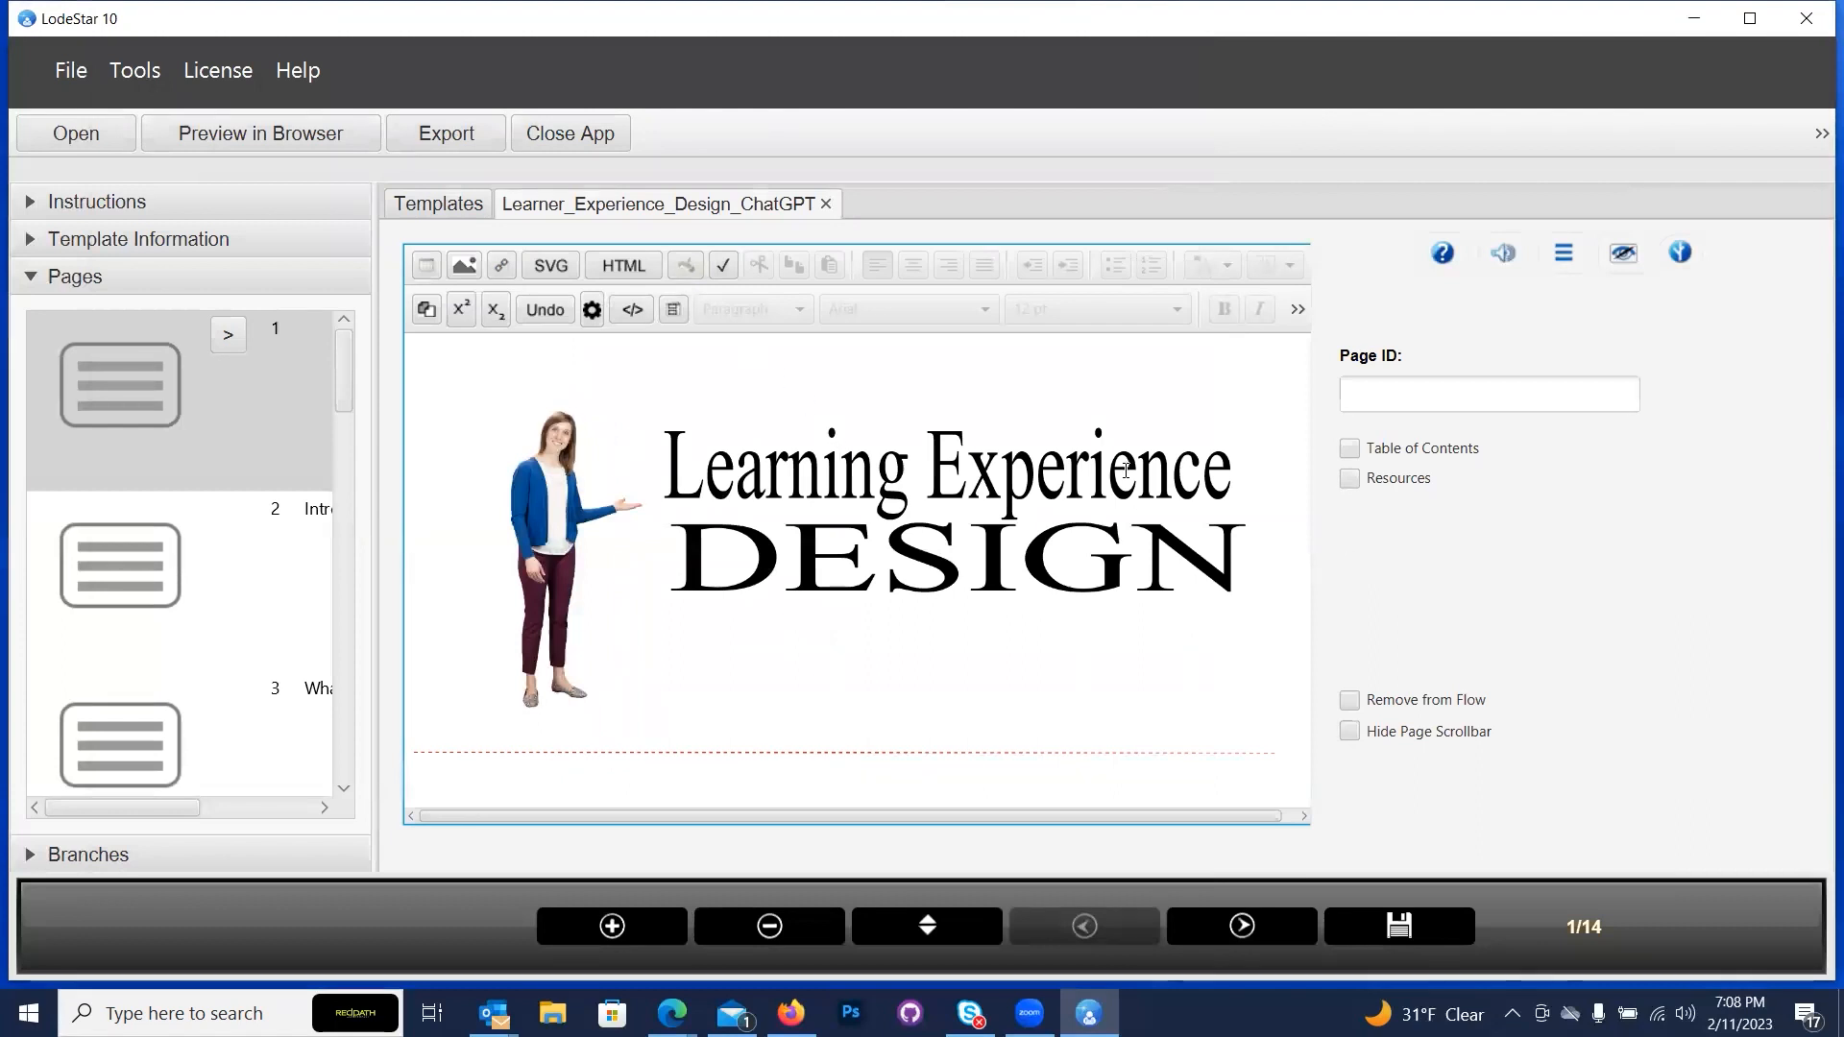
Give the first page the Page ID "Title" and include it in the Table of Contents.
click(1387, 392)
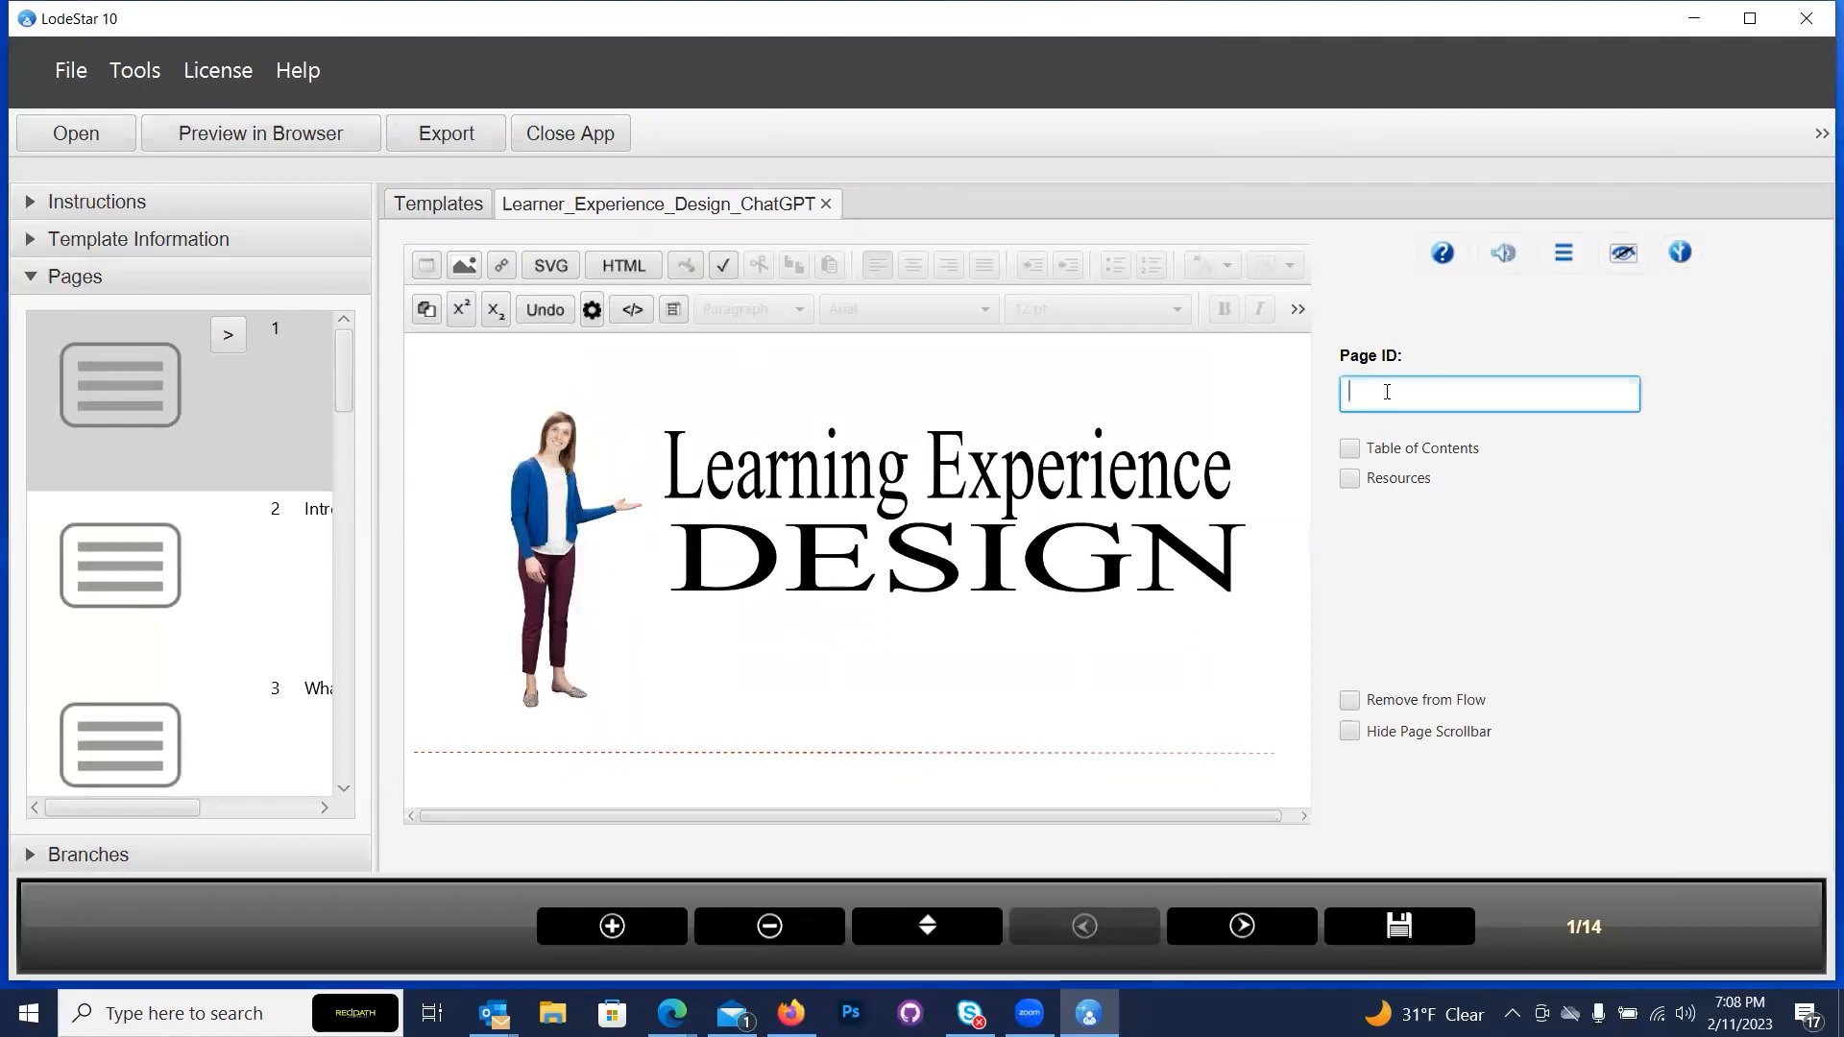
text(tITLE)
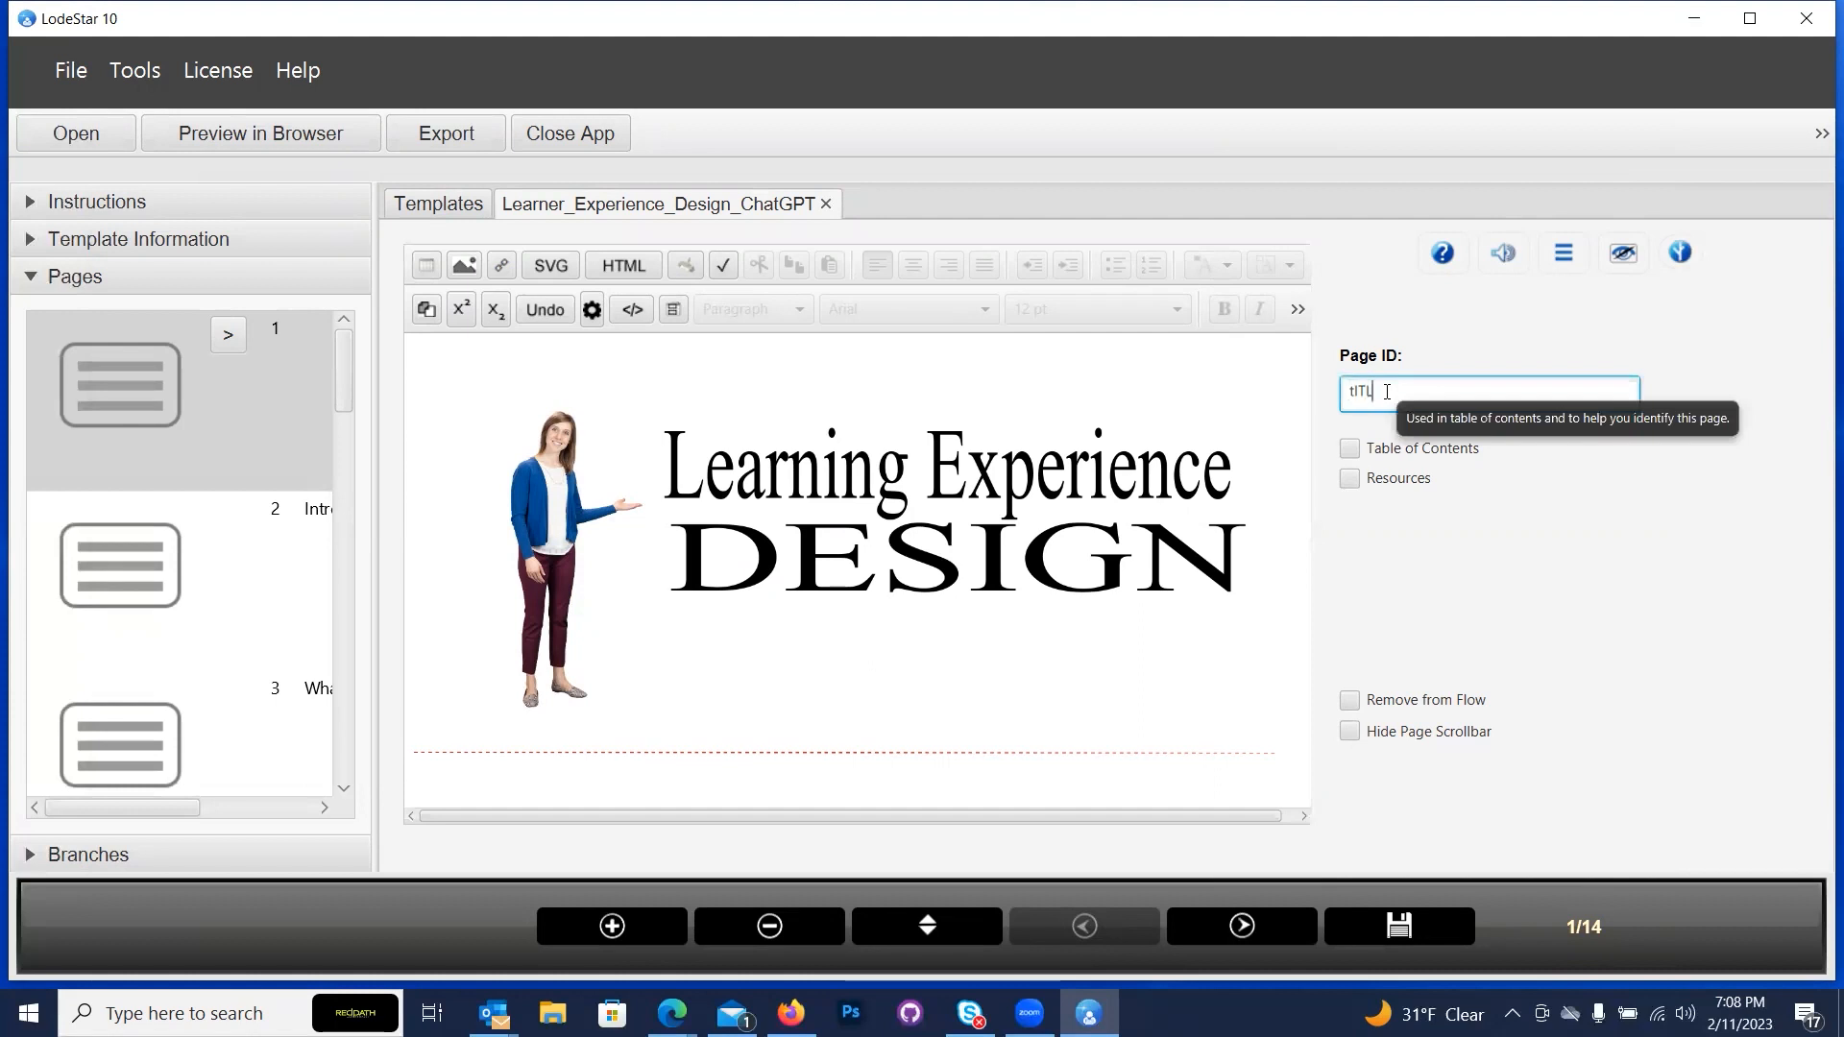
key(BackSpace)
key(BackSpace)
key(BackSpace)
key(BackSpace)
key(BackSpace)
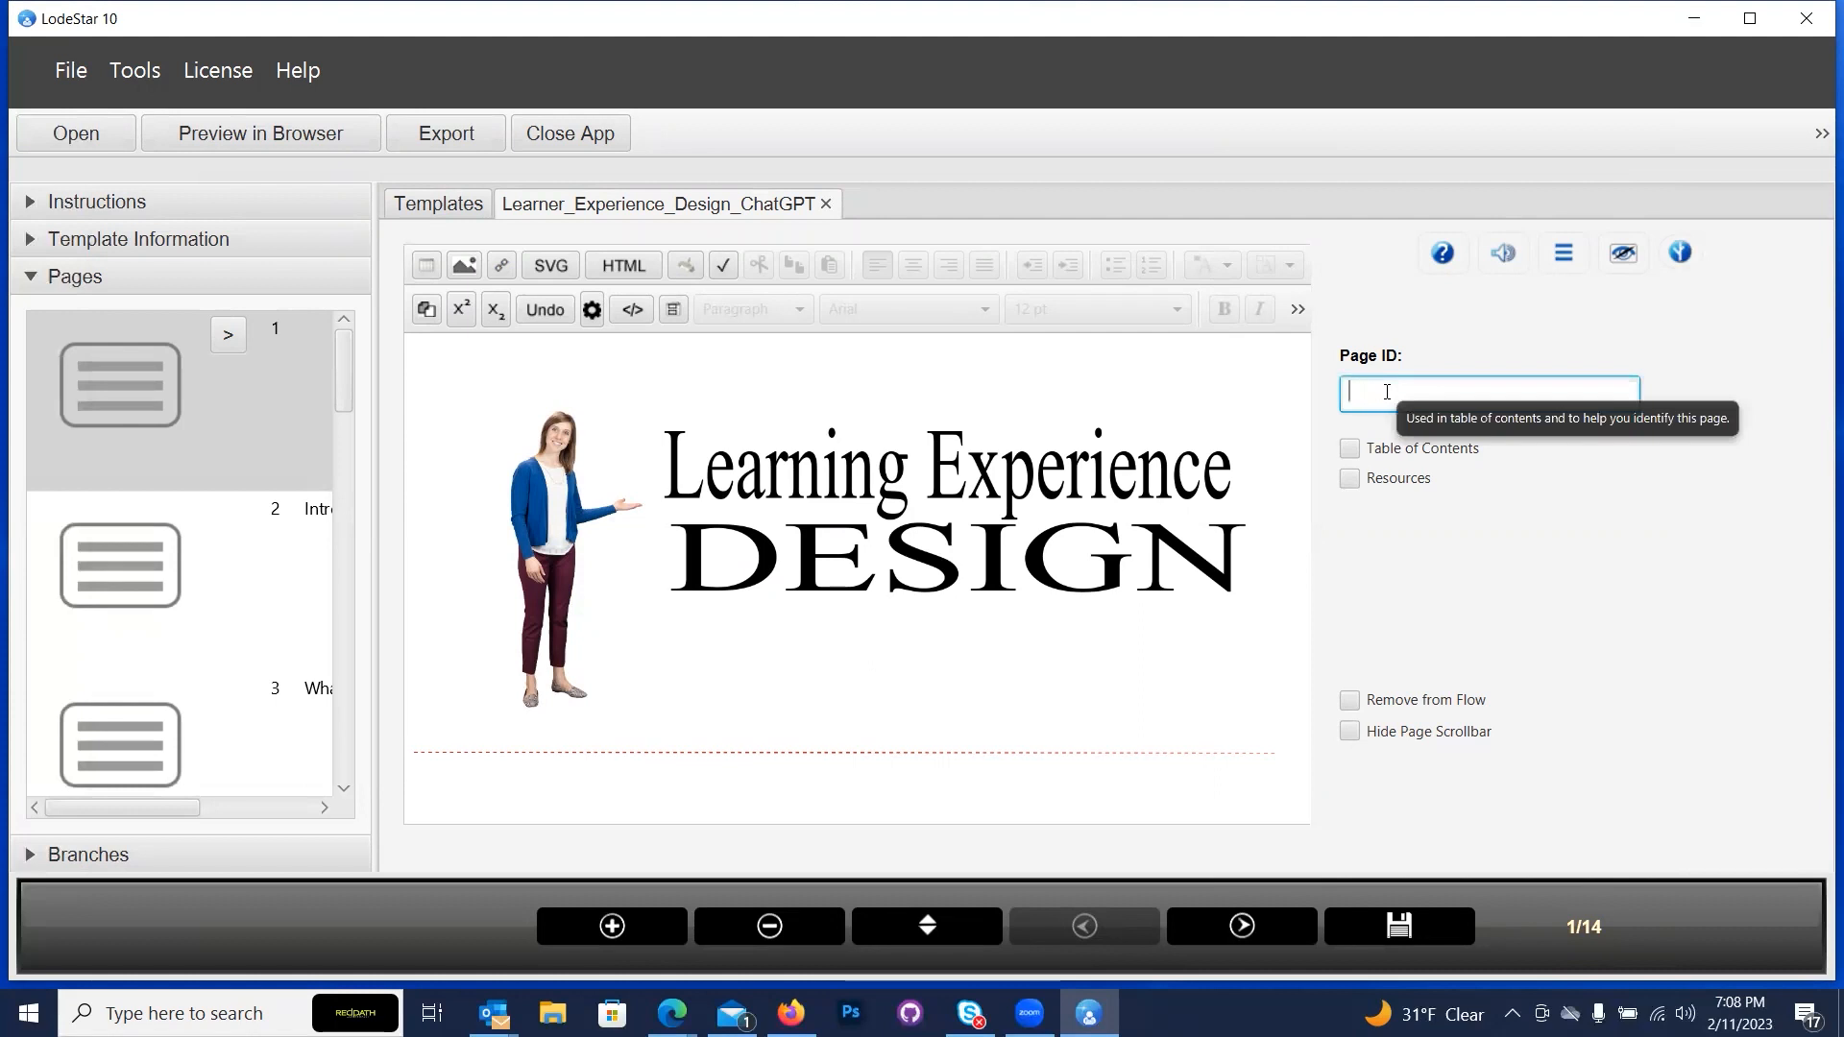
text(Titl)
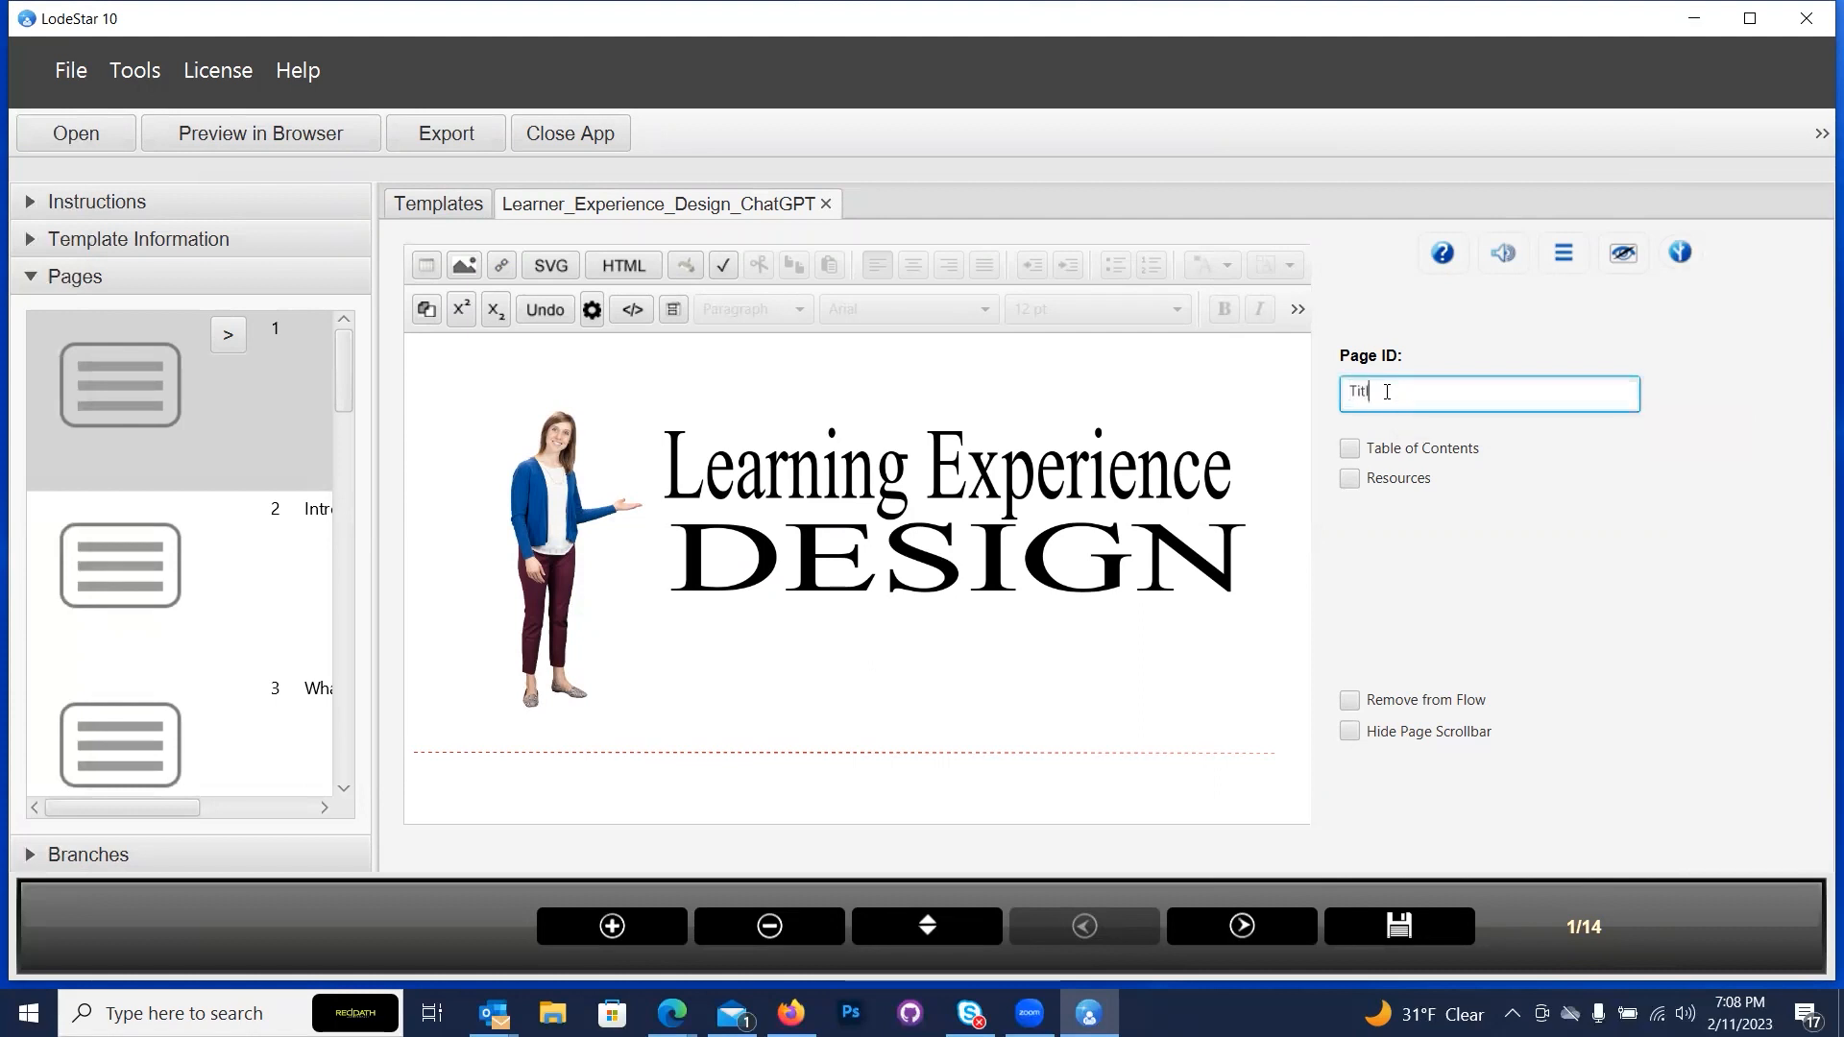
text(e)
click(1349, 448)
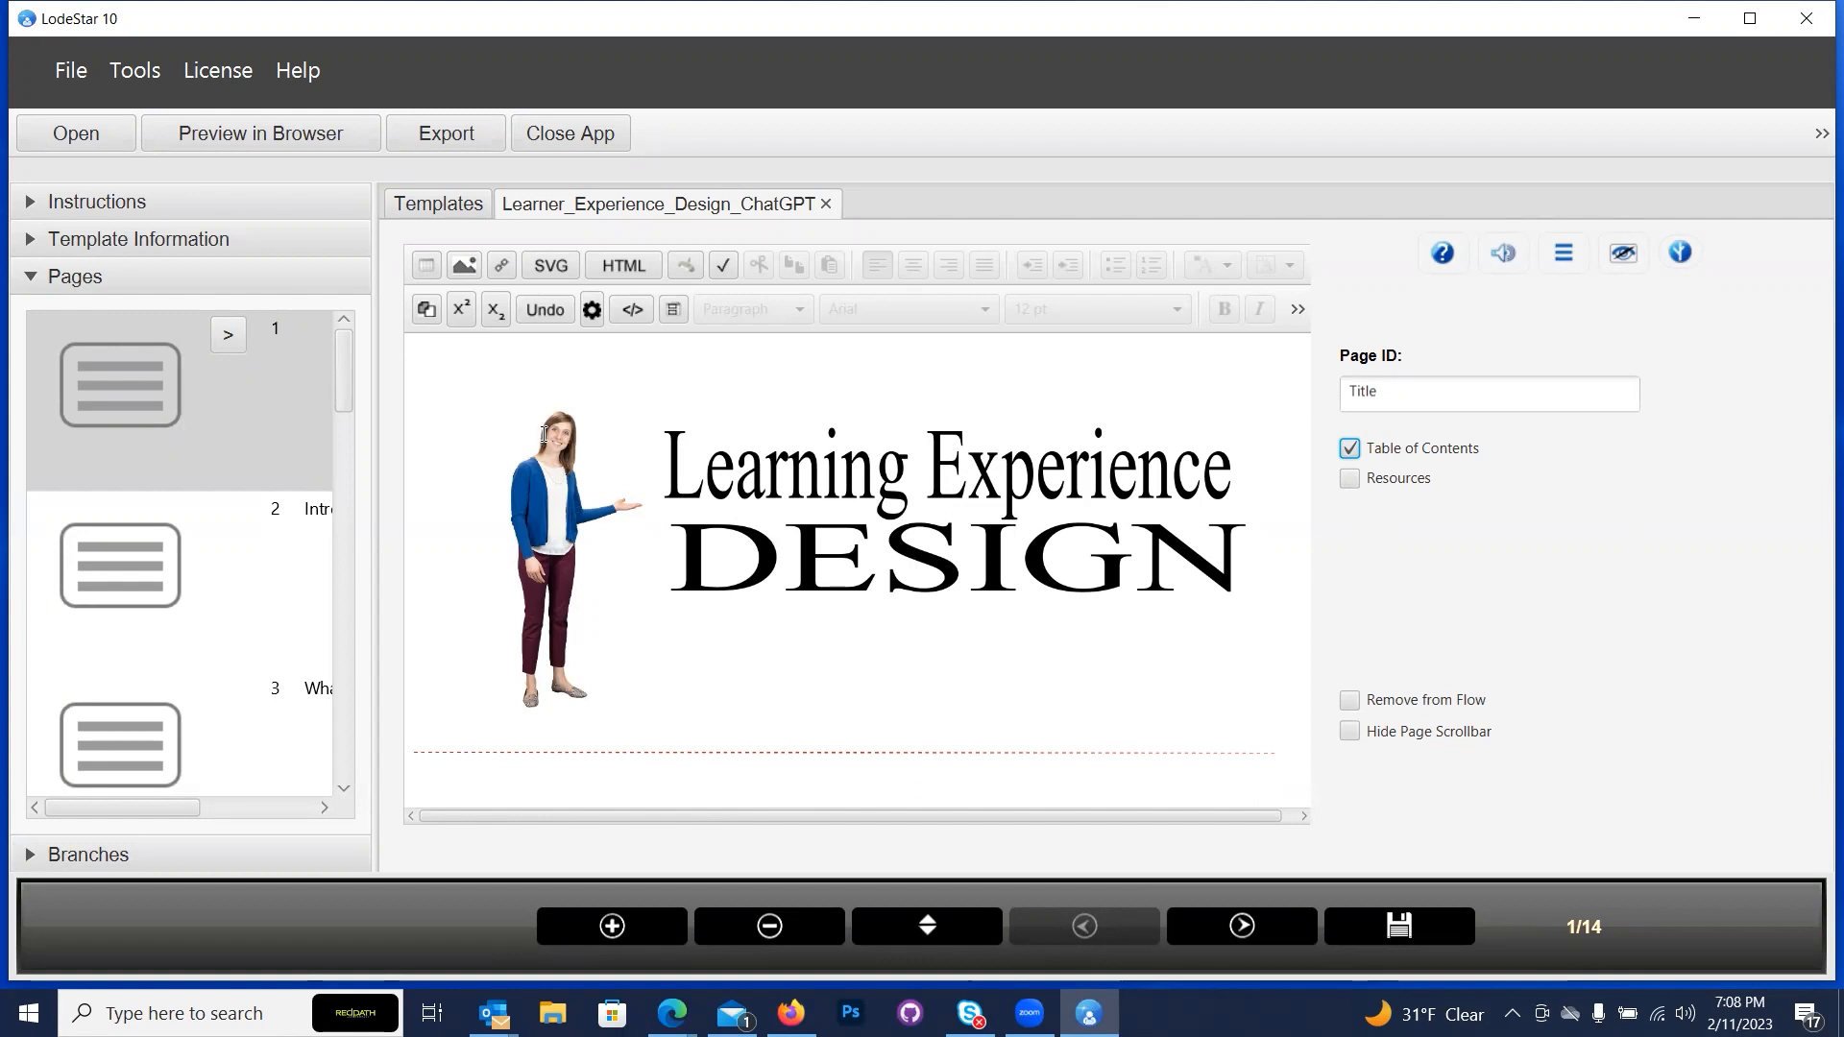
Add a new blank page after the title page and place the cursor in its content.
click(613, 927)
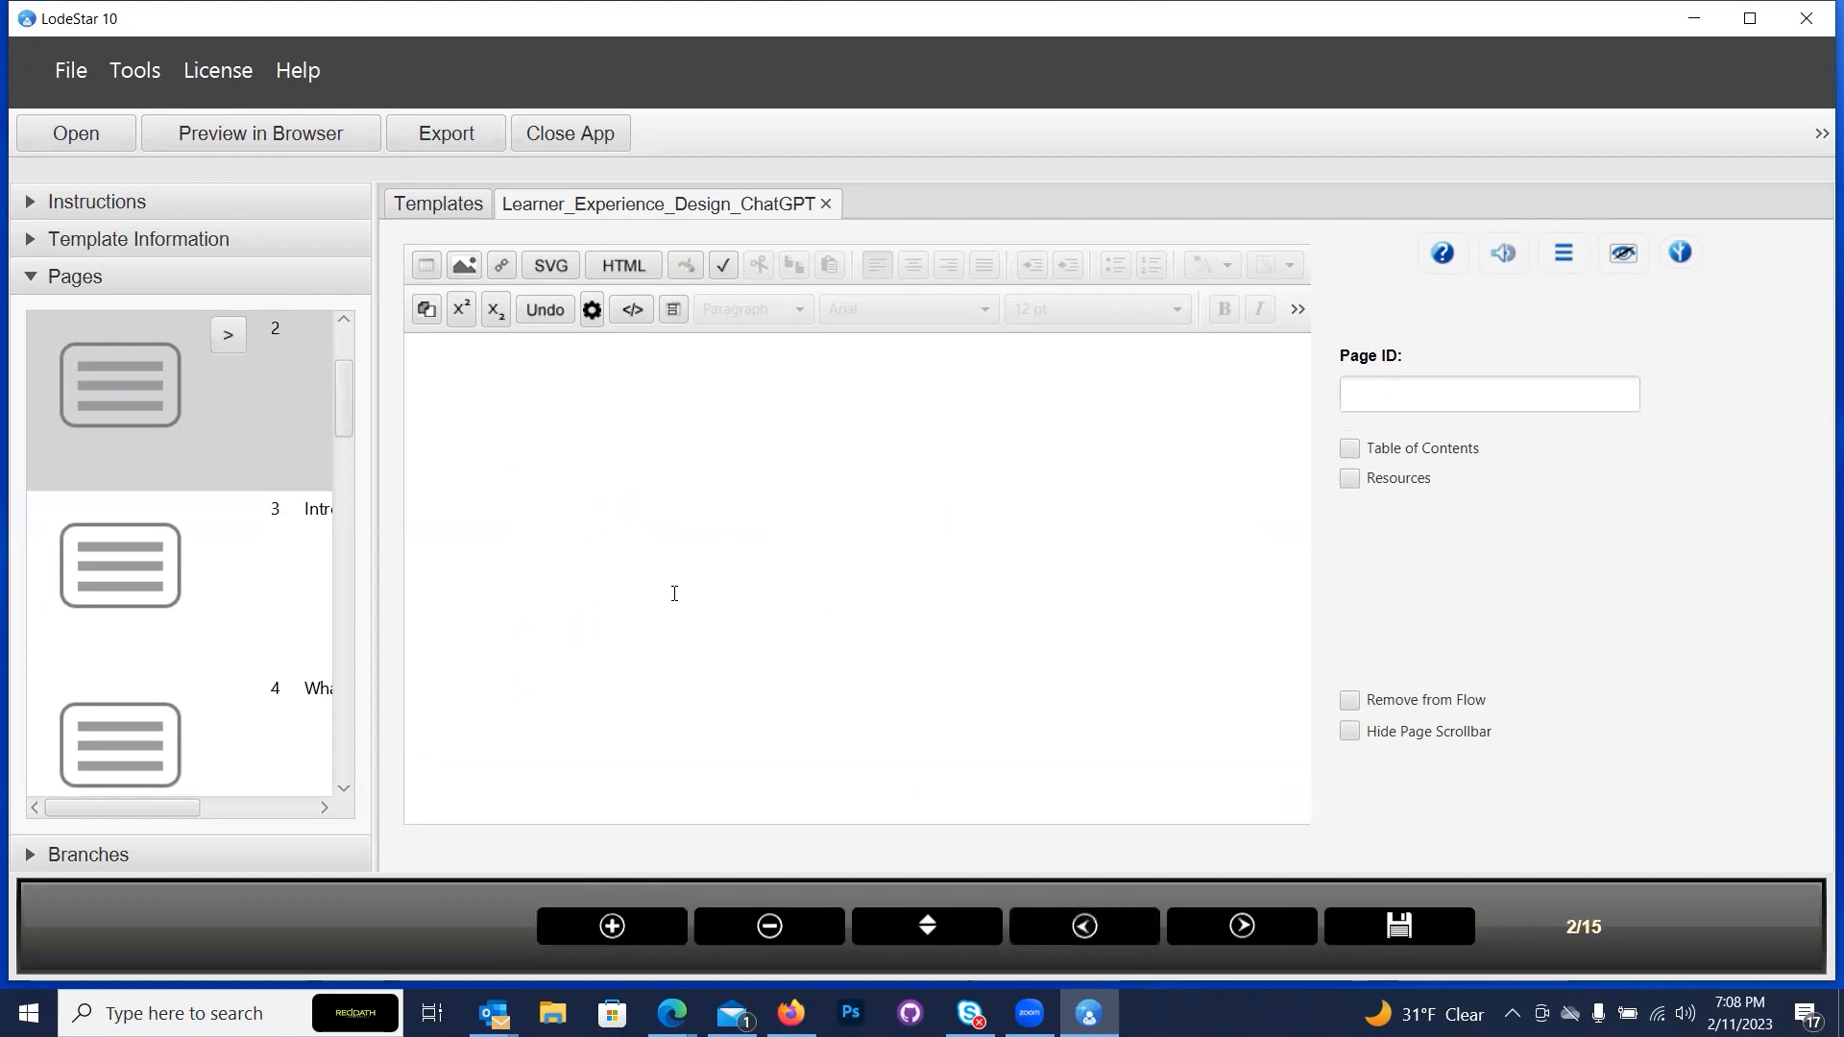
click(681, 500)
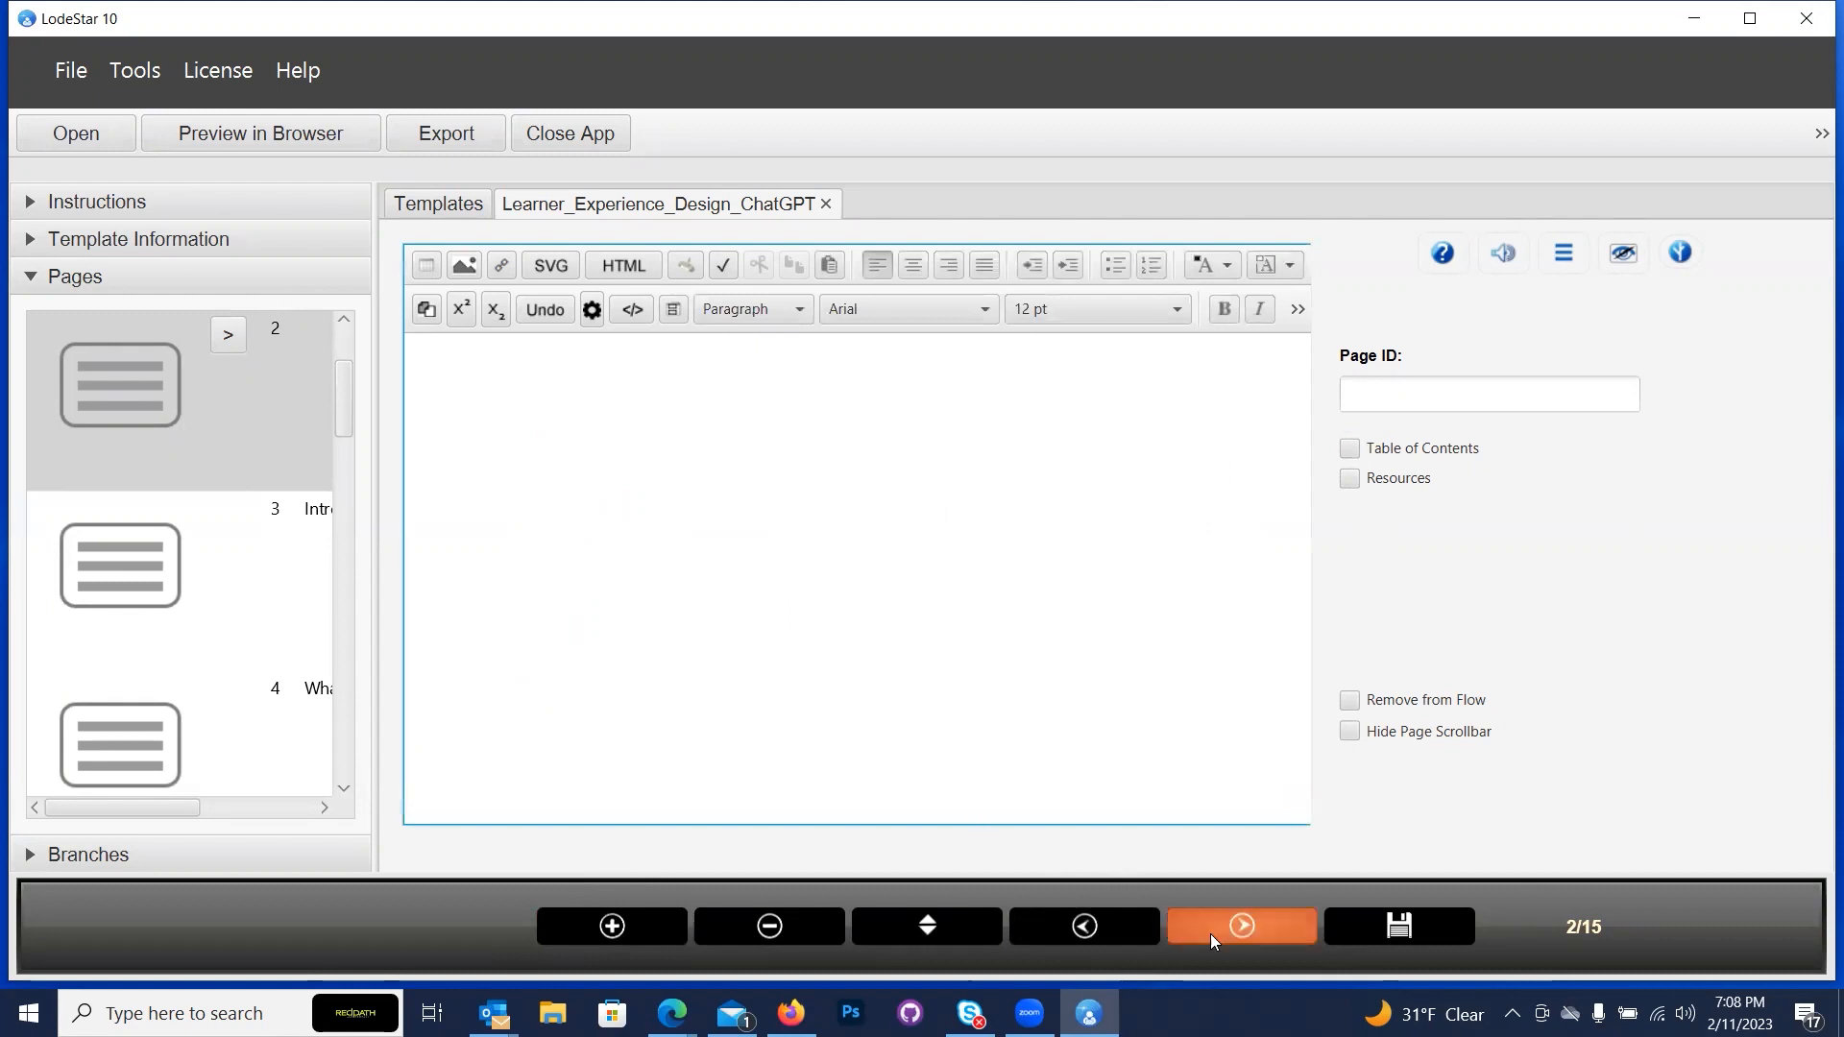
Go to the "What is Learning Experience Design" page and add an Audio widget below the bulleted list.
click(1245, 924)
click(1244, 924)
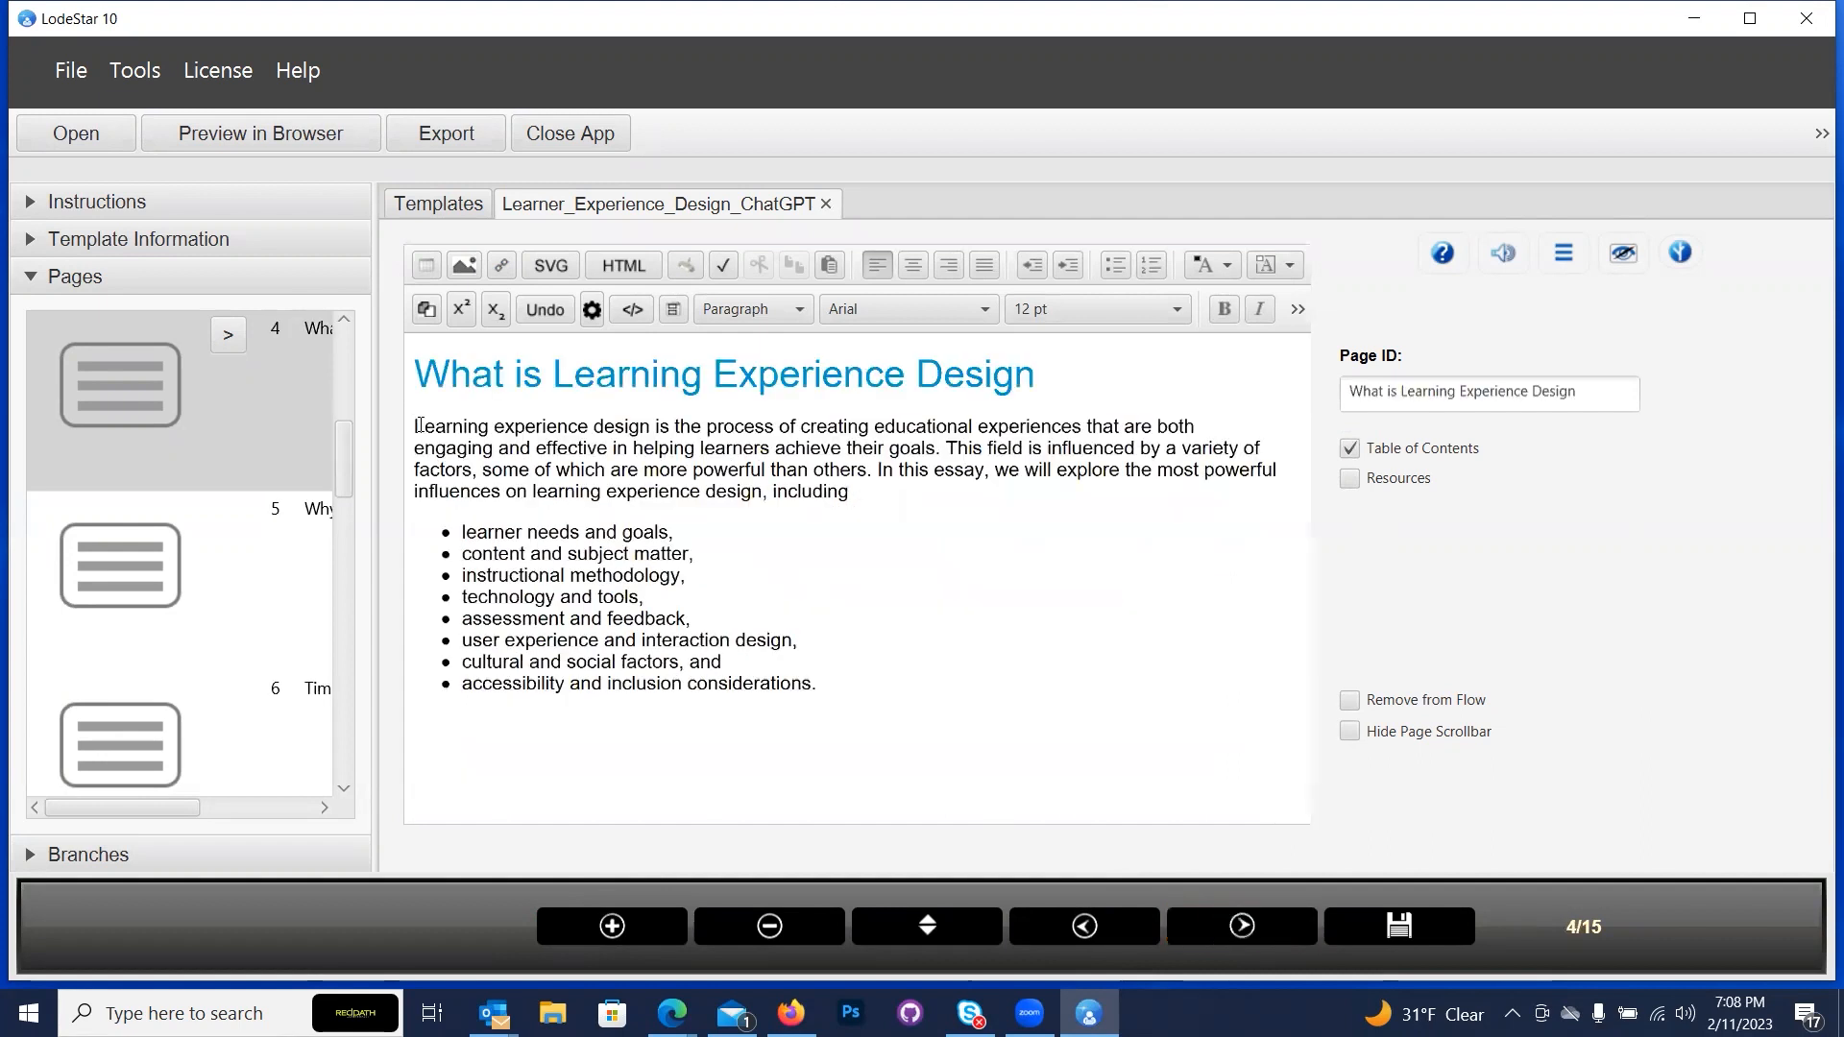
drag(422, 372, 834, 679)
click(872, 753)
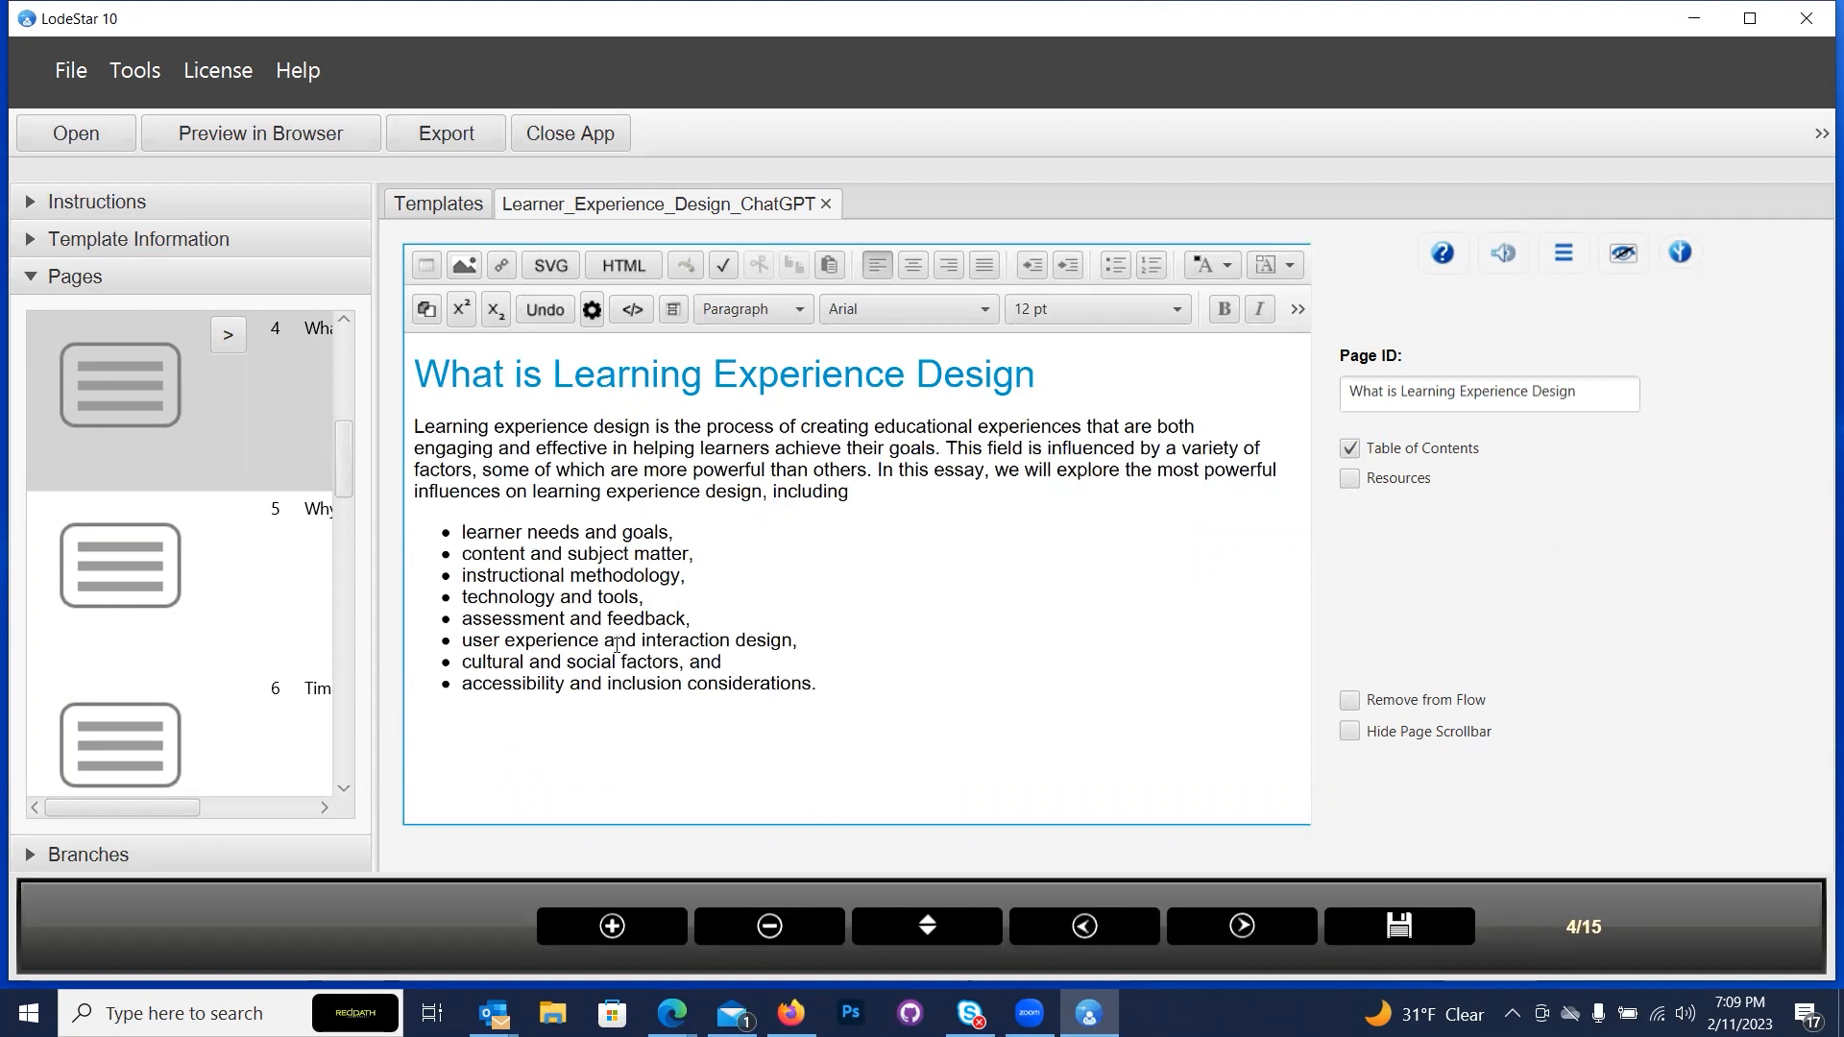
click(592, 315)
scroll(784, 425, up, 1)
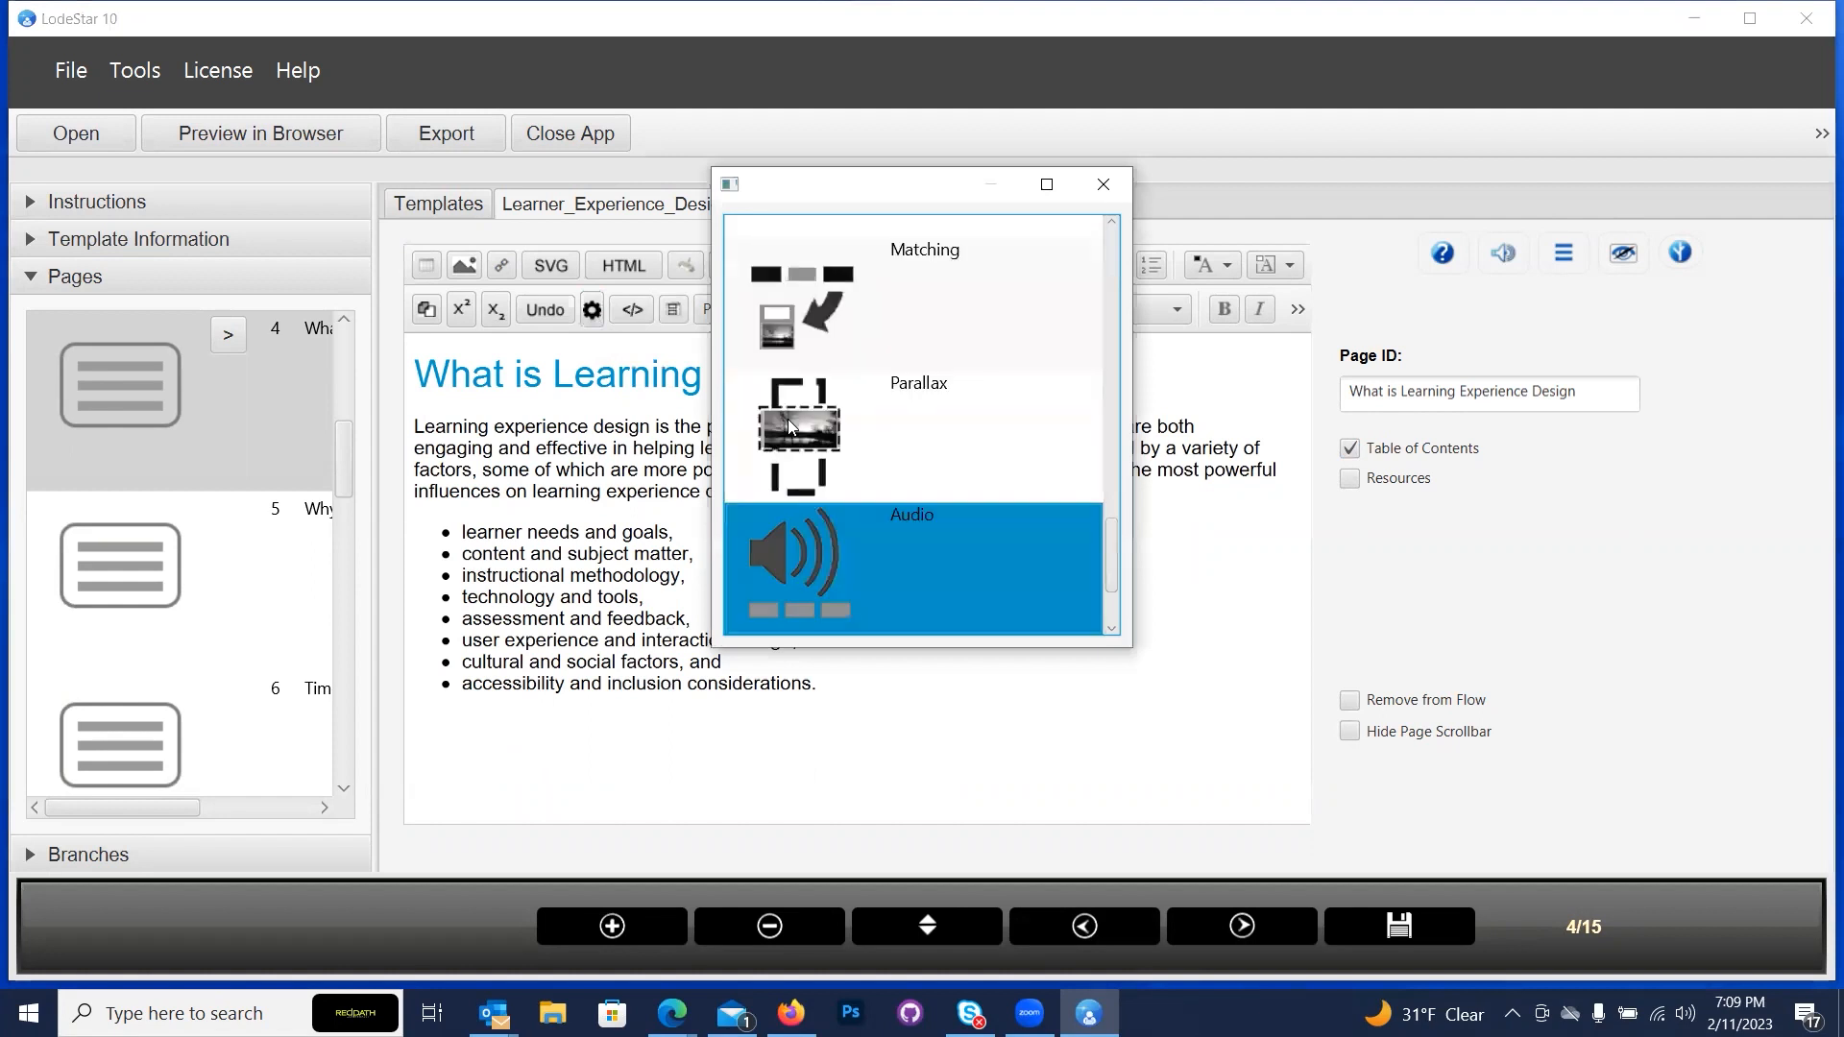
Load churchill.mp3 from the Music folder as the Audio widget's source, save the widget, and check the player on the page.
click(513, 336)
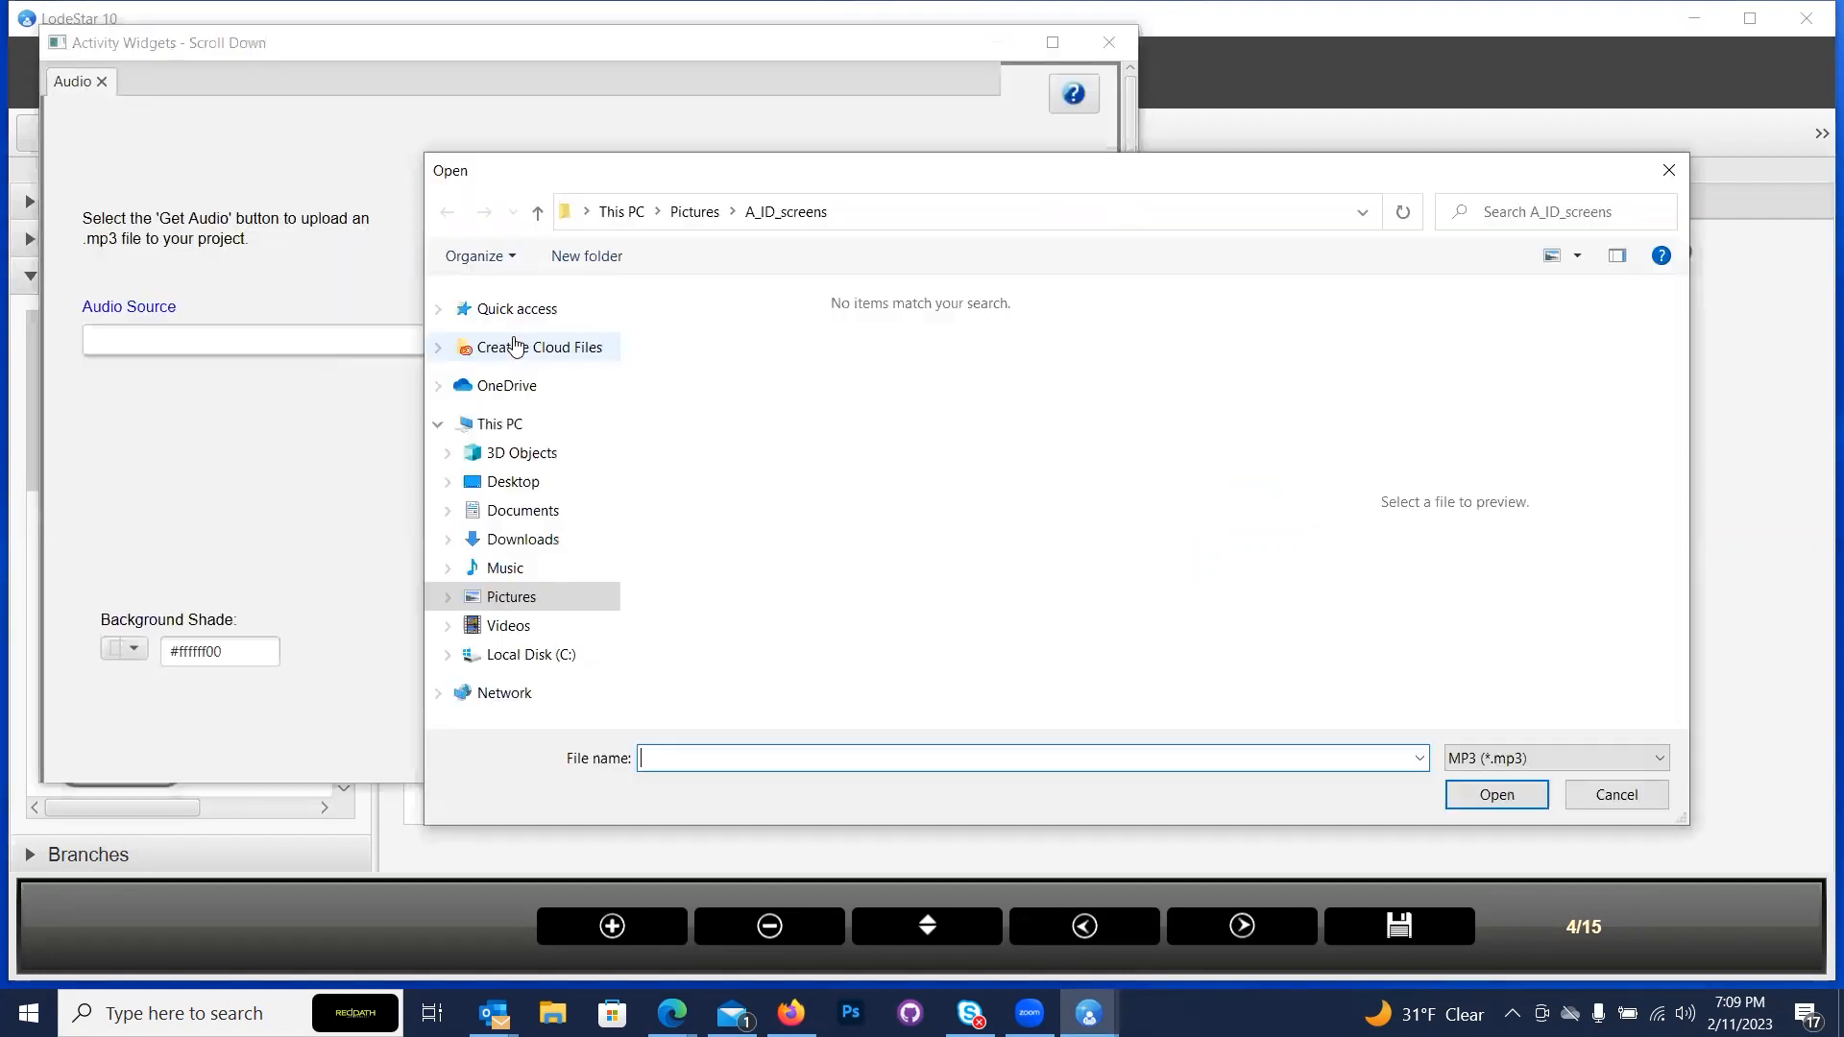
scroll(527, 471, down, 1)
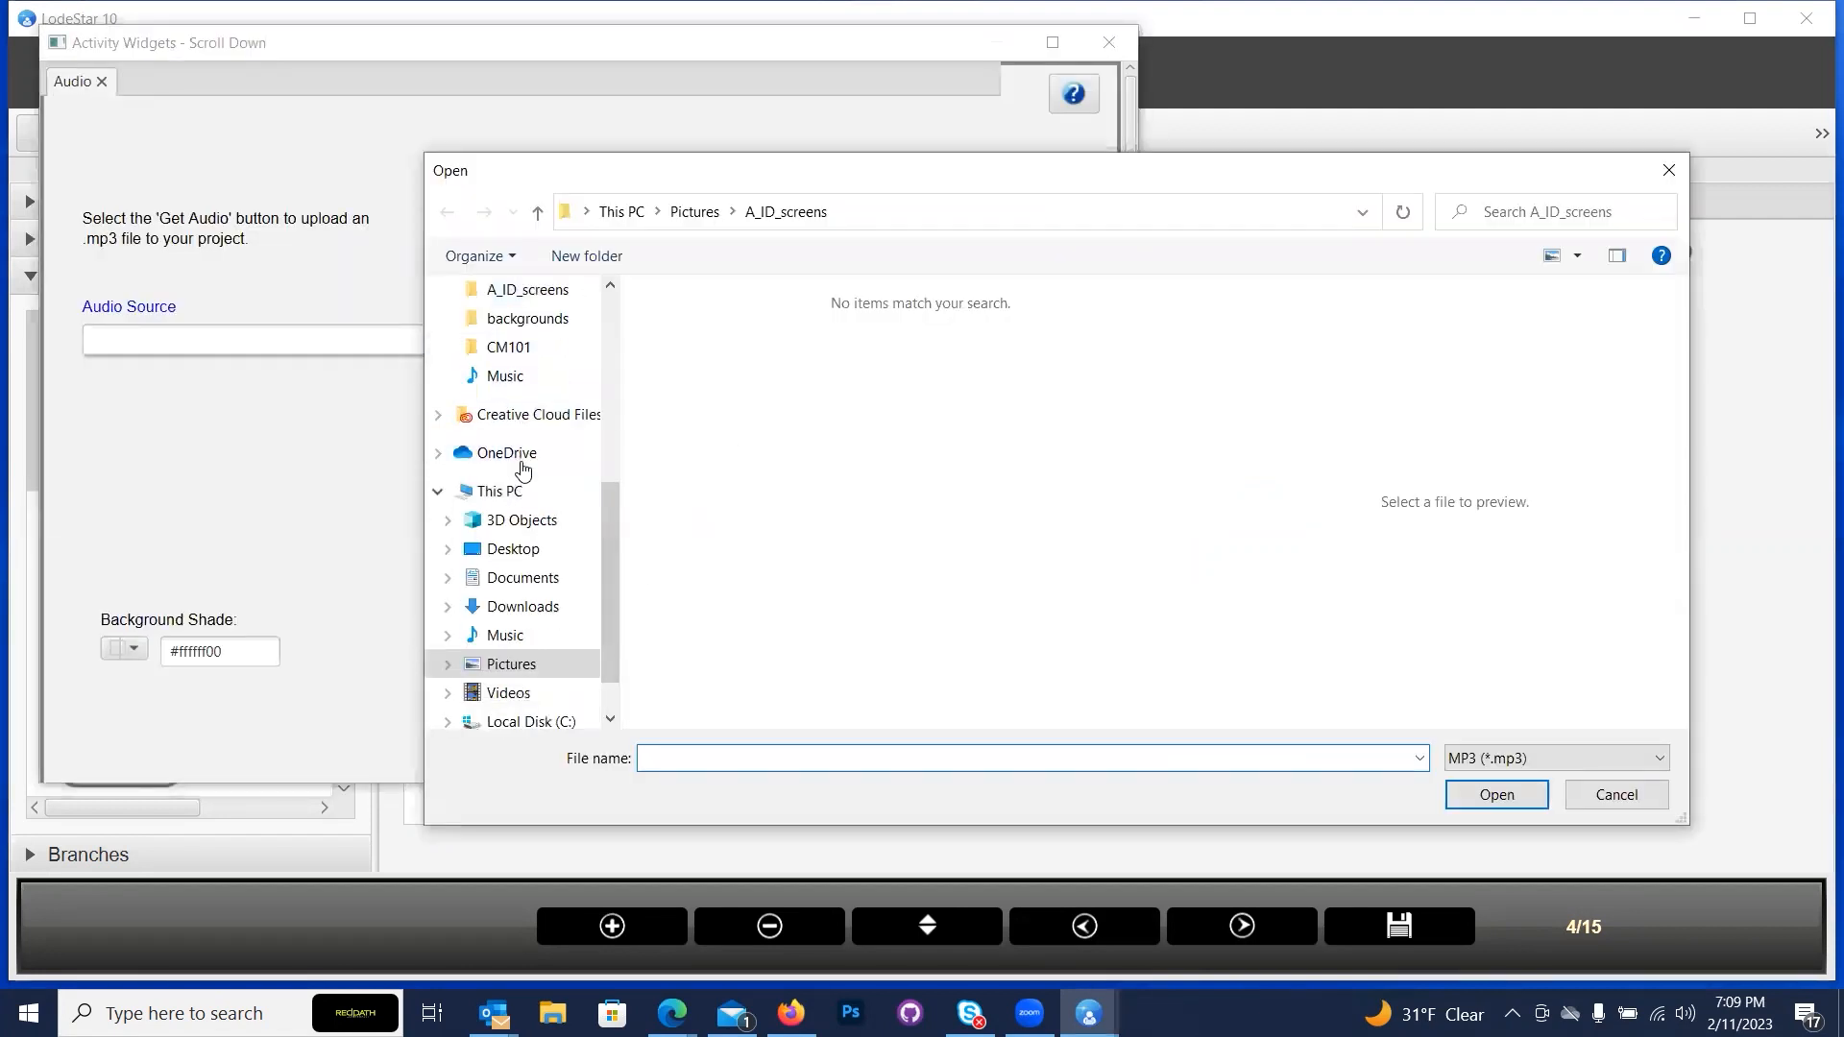
click(497, 374)
click(715, 405)
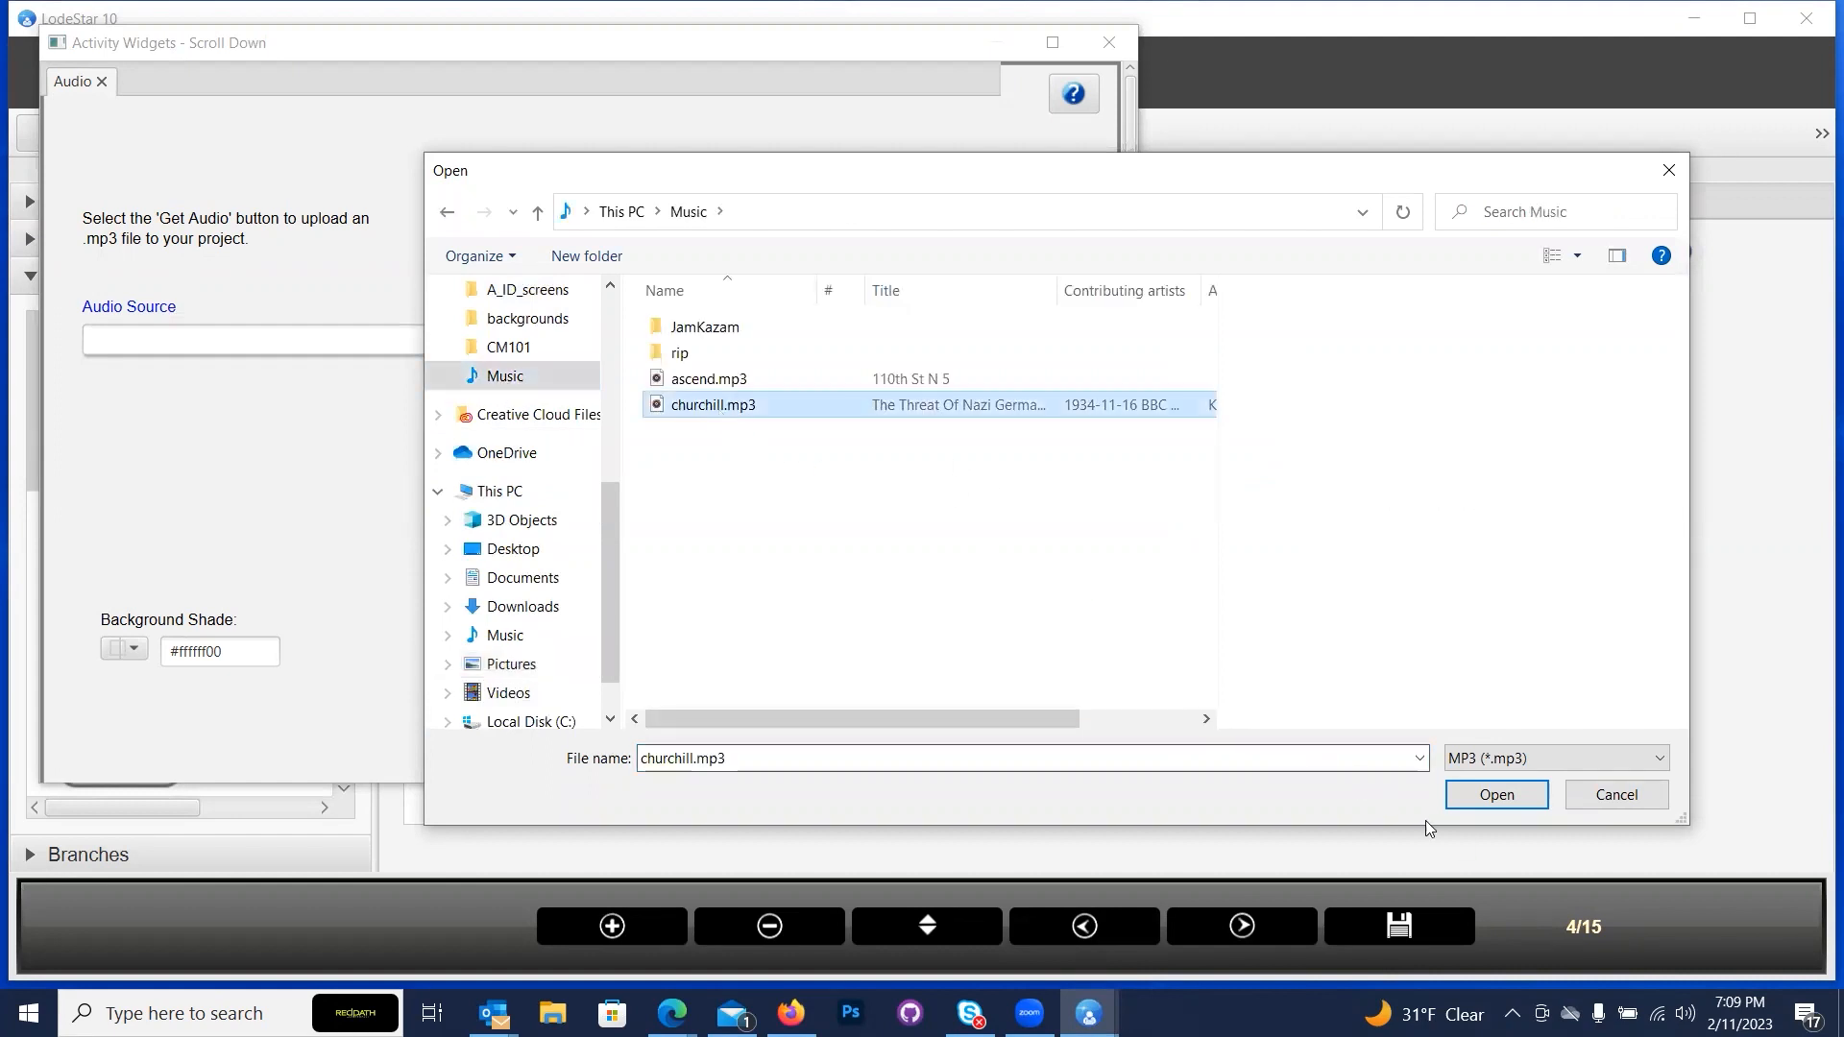
click(1494, 795)
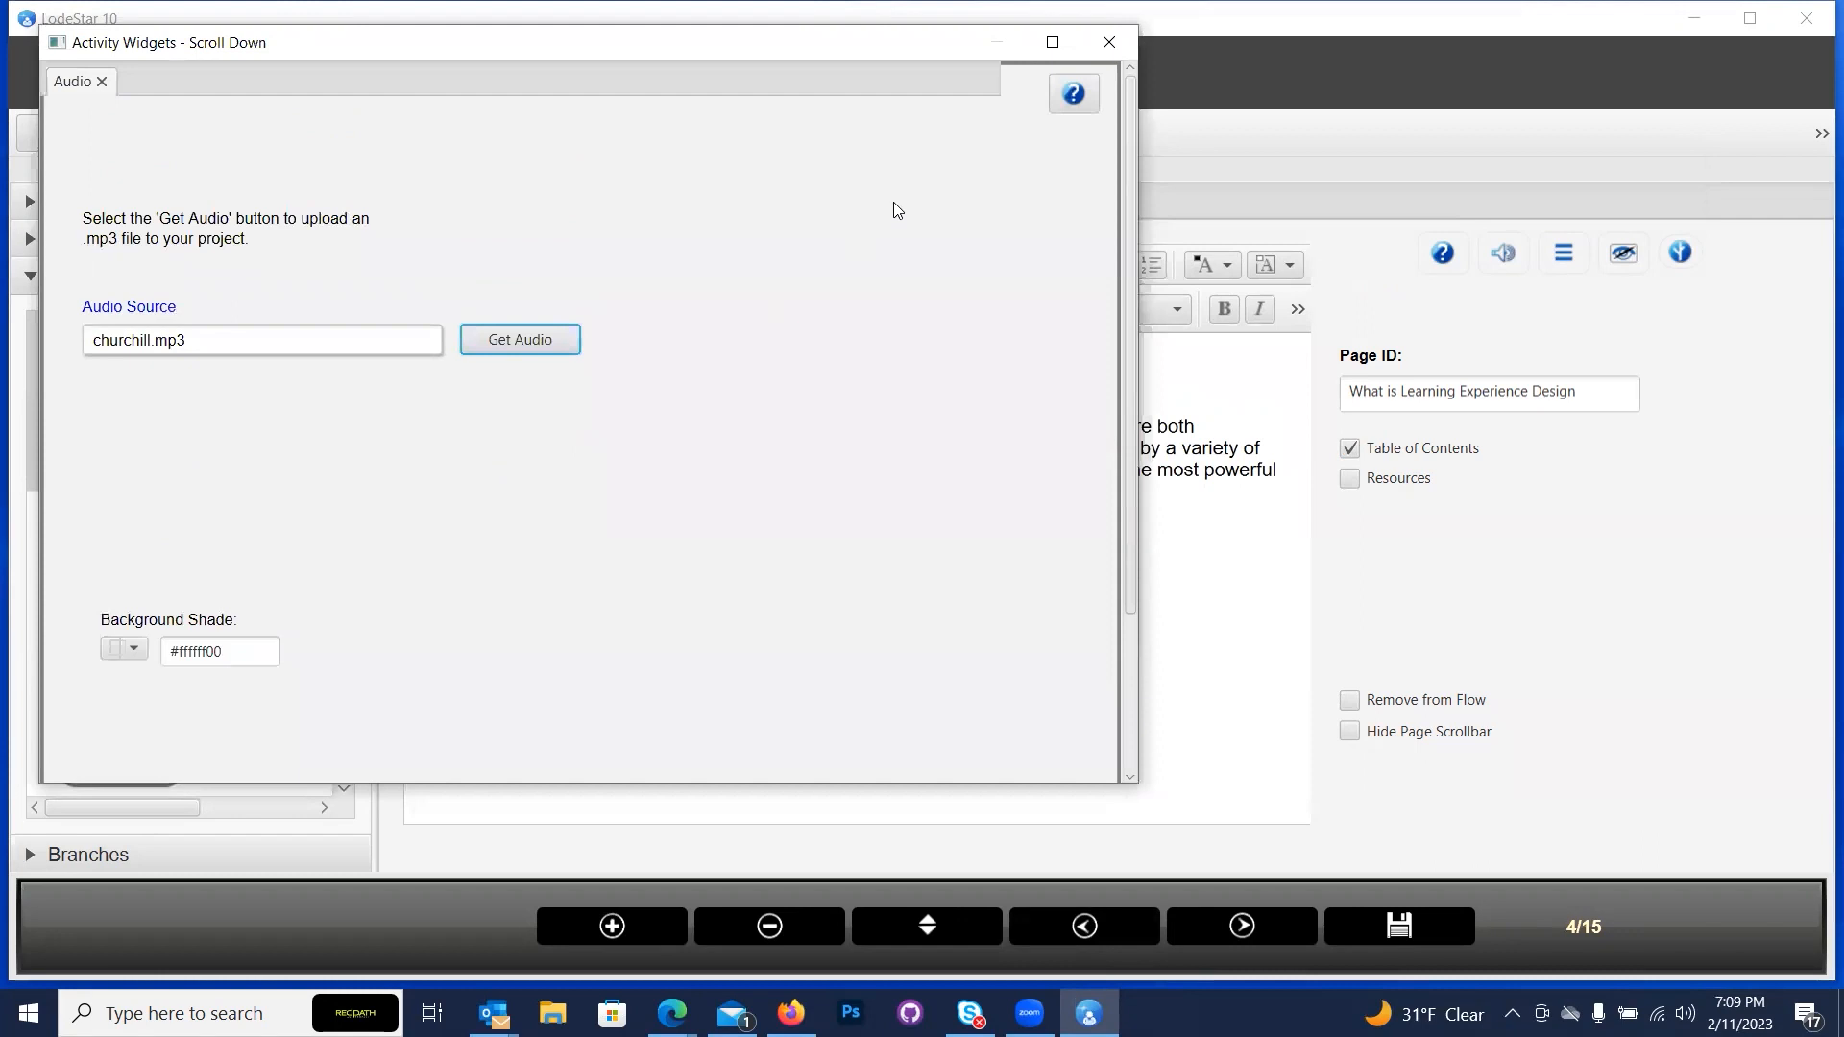
click(1110, 42)
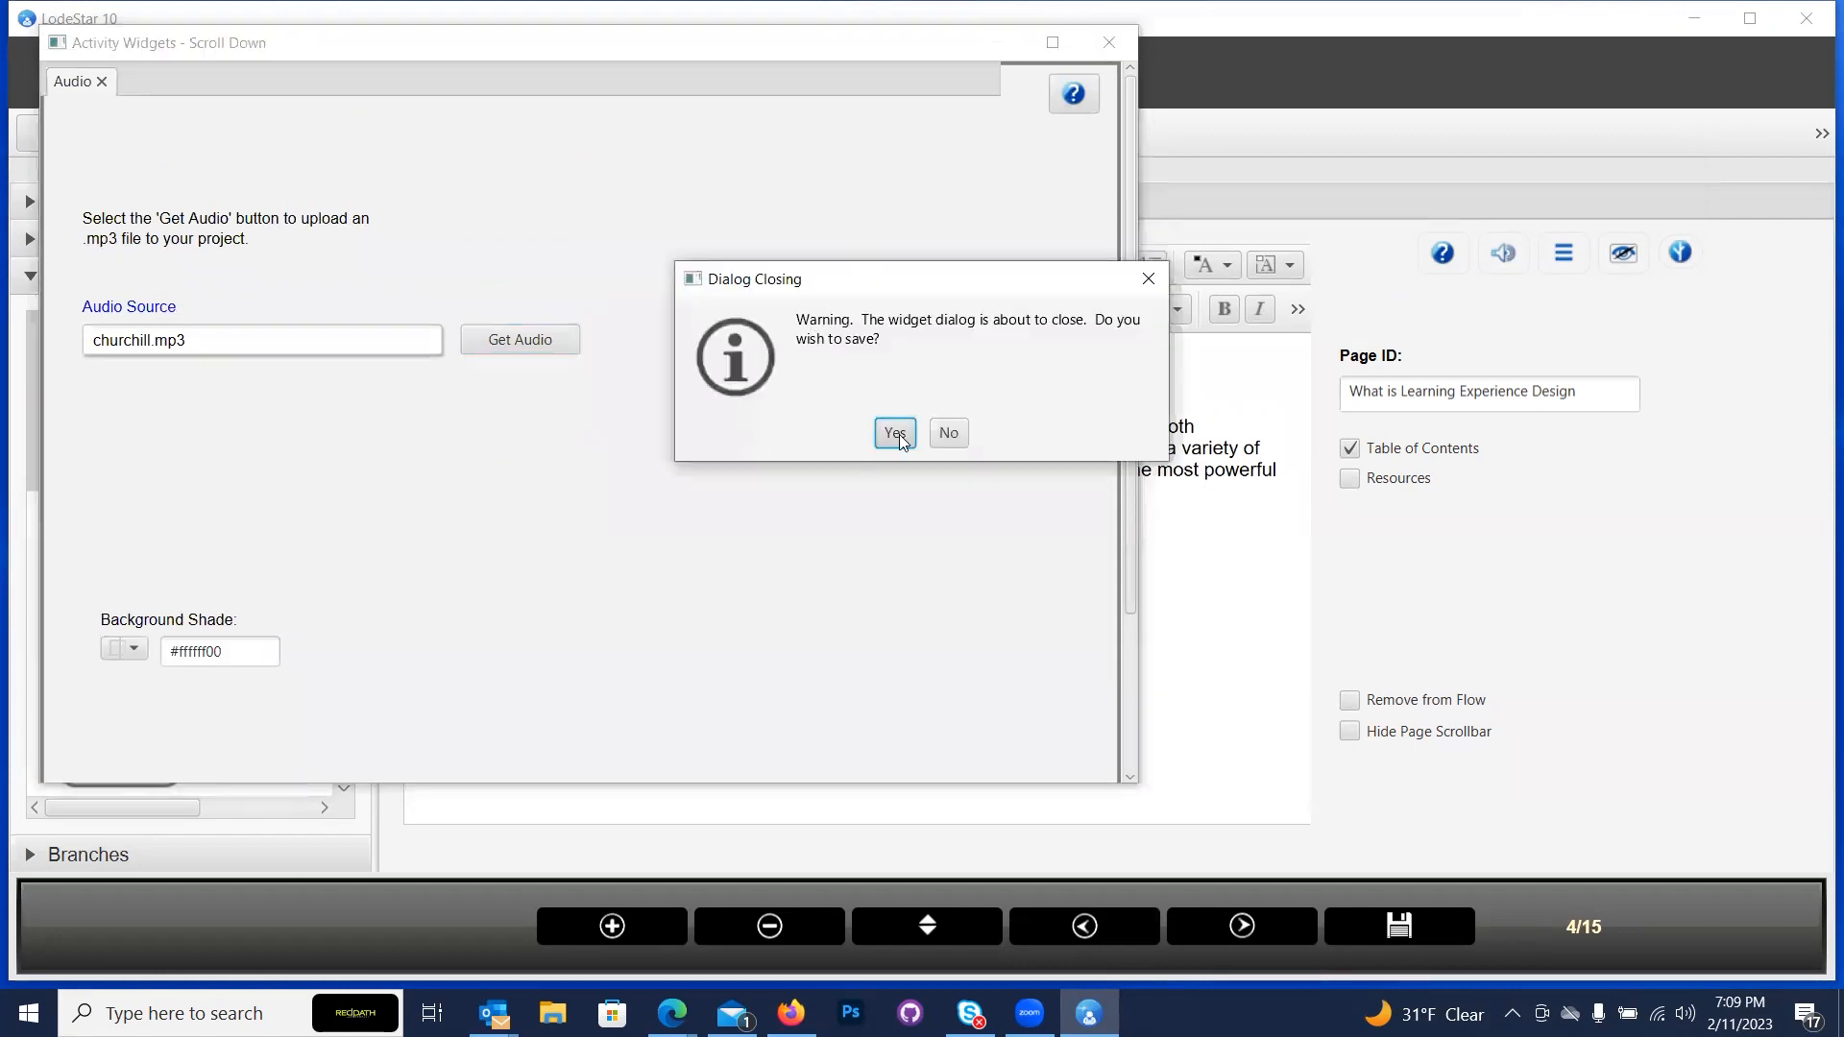
click(898, 432)
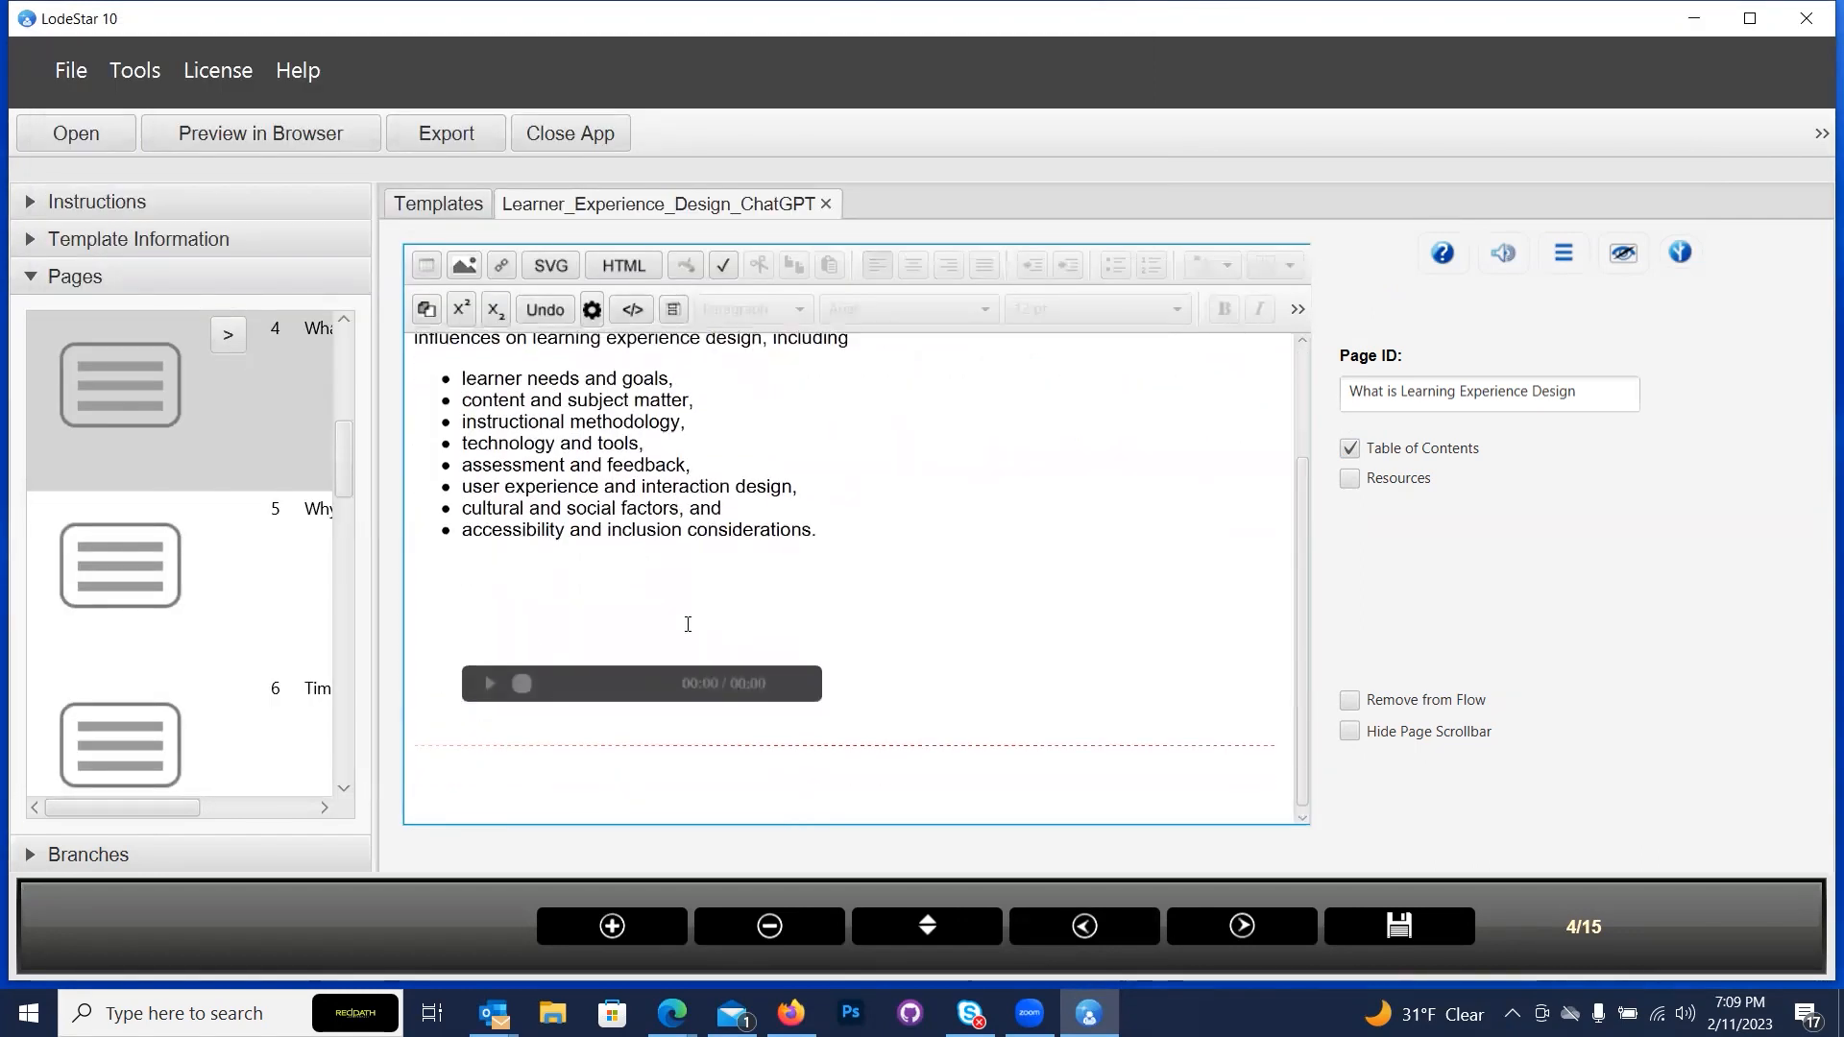
scroll(565, 430, up, 1)
scroll(595, 782, down, 2)
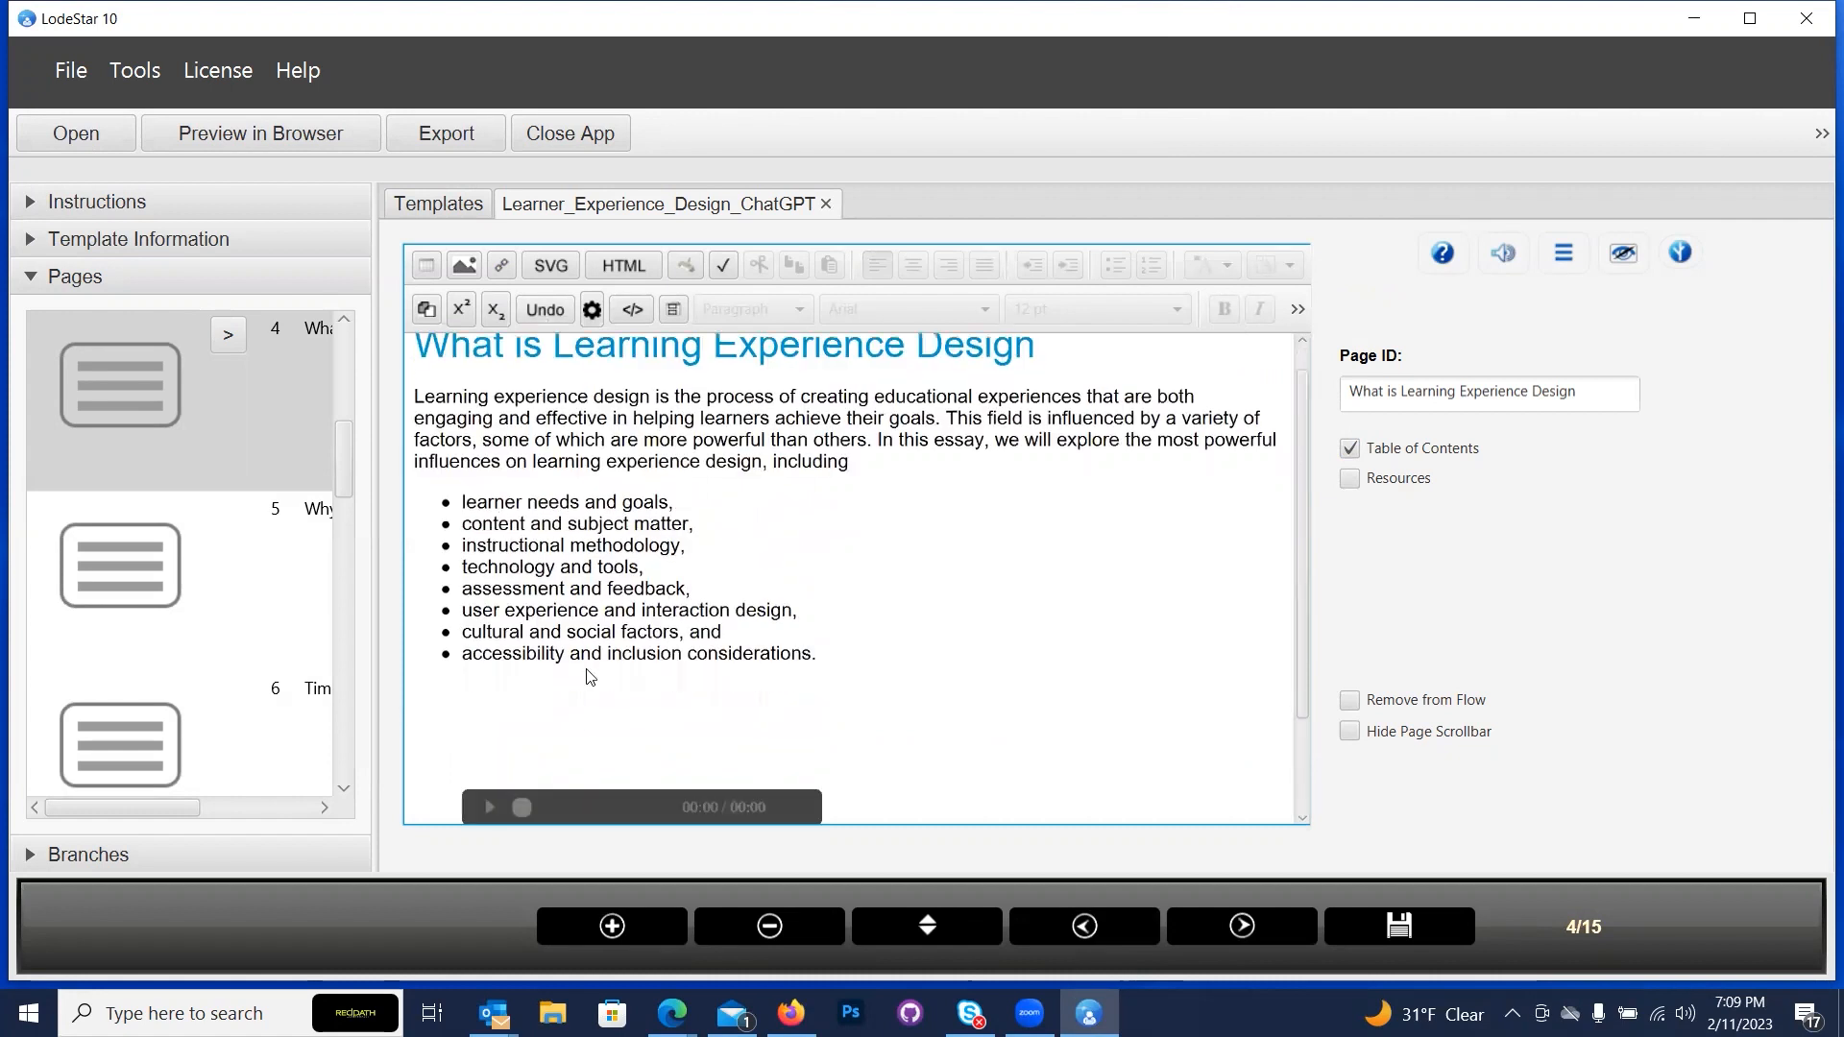
scroll(576, 559, up, 2)
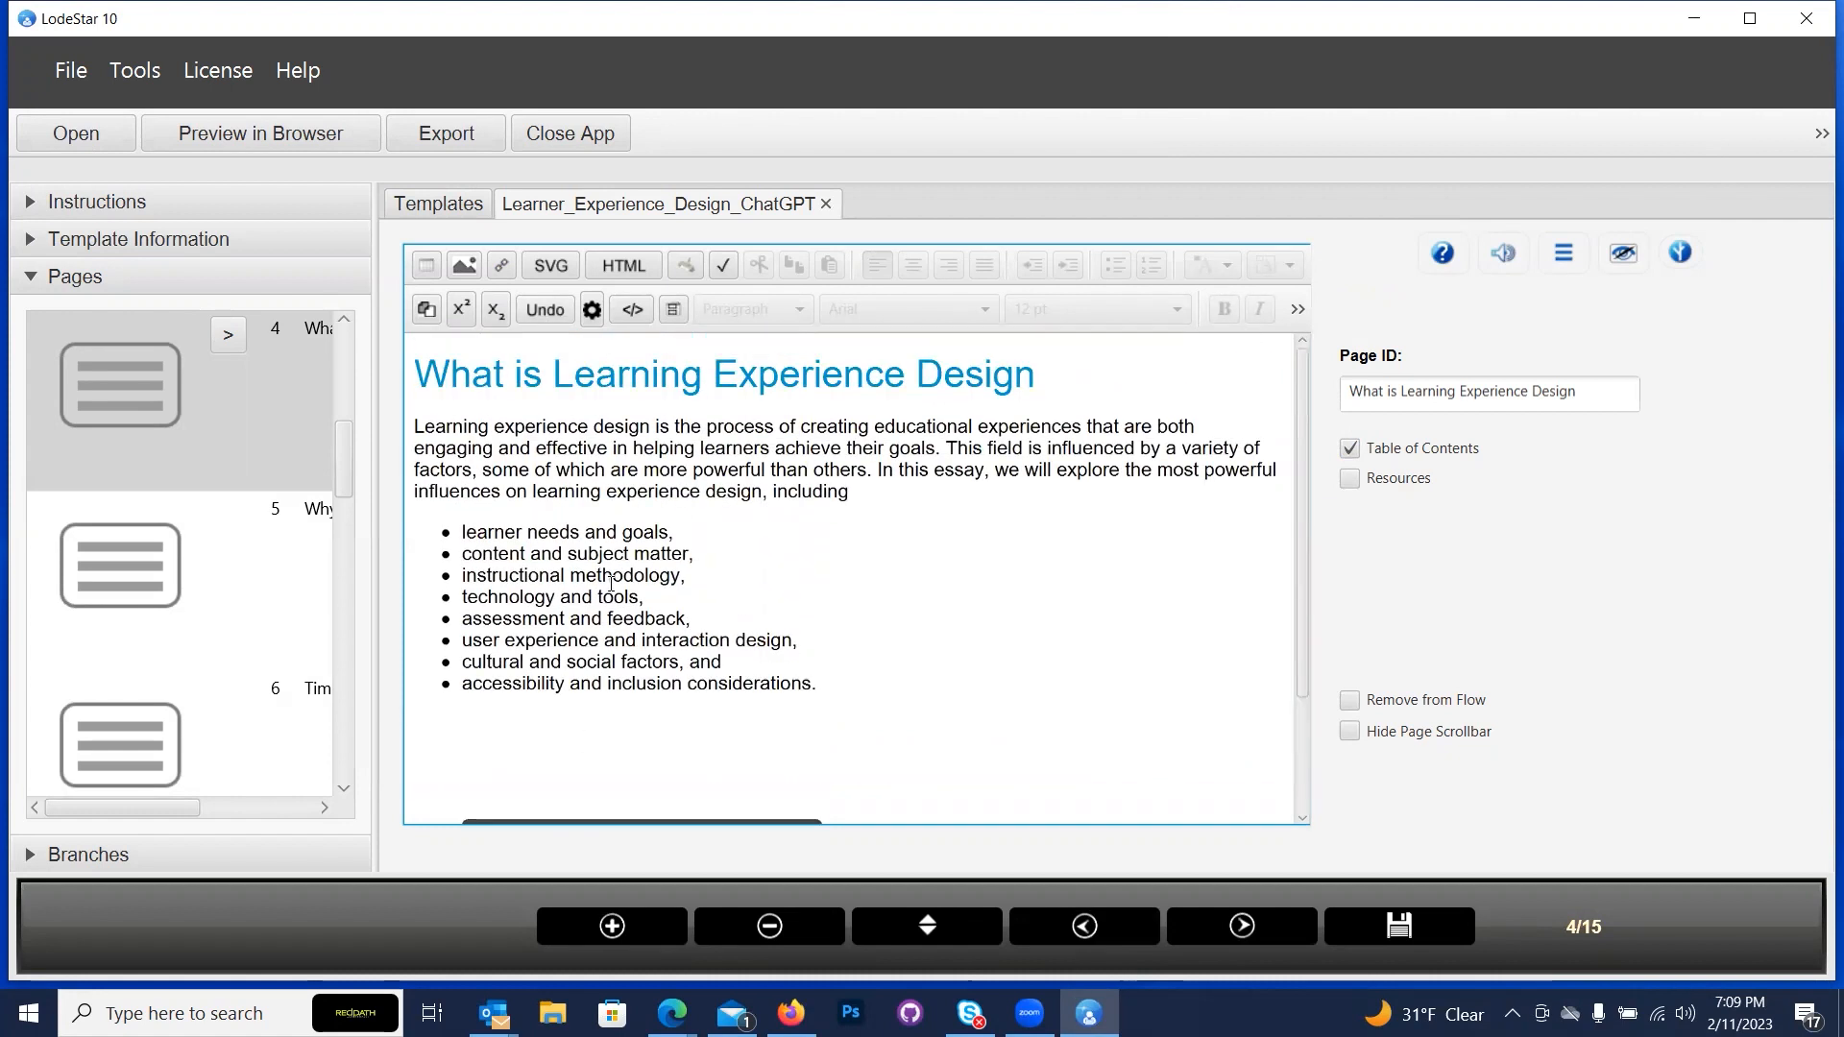
Go back to the blank page after the title page and add a Pwg Image Slider widget to it.
click(1110, 915)
click(1111, 914)
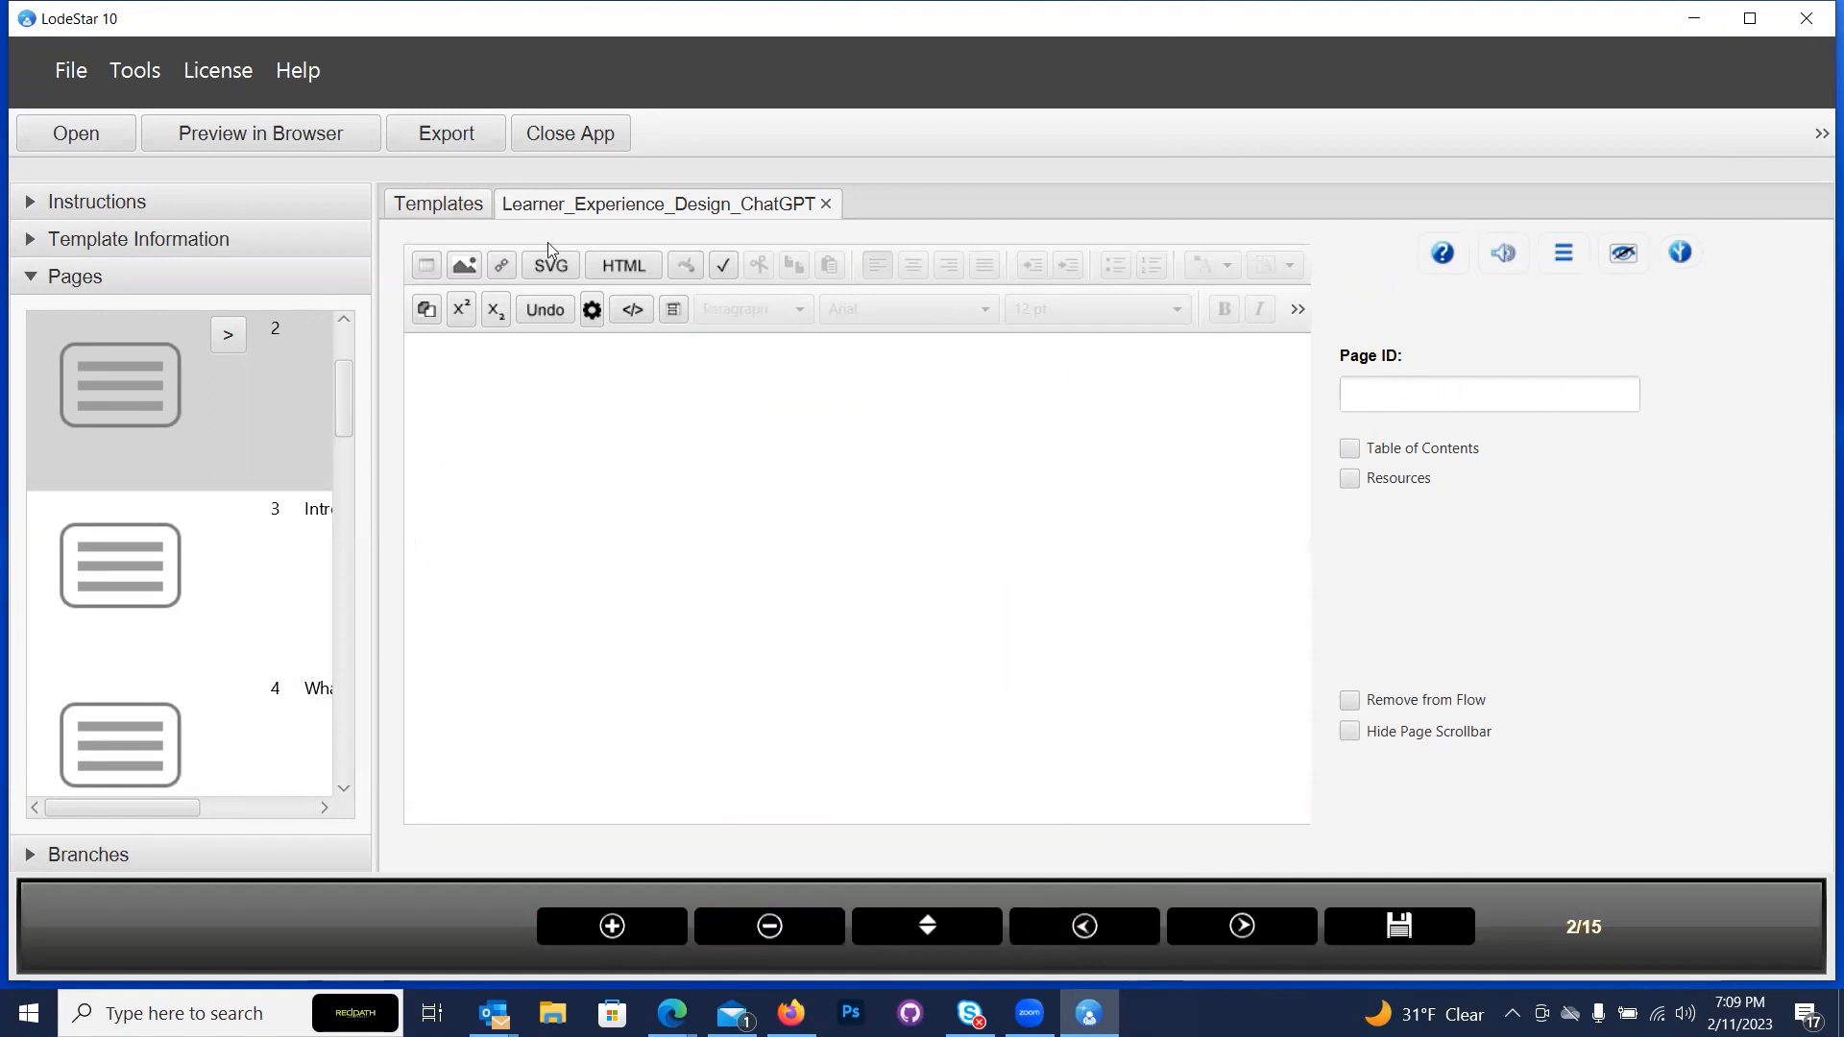
click(511, 394)
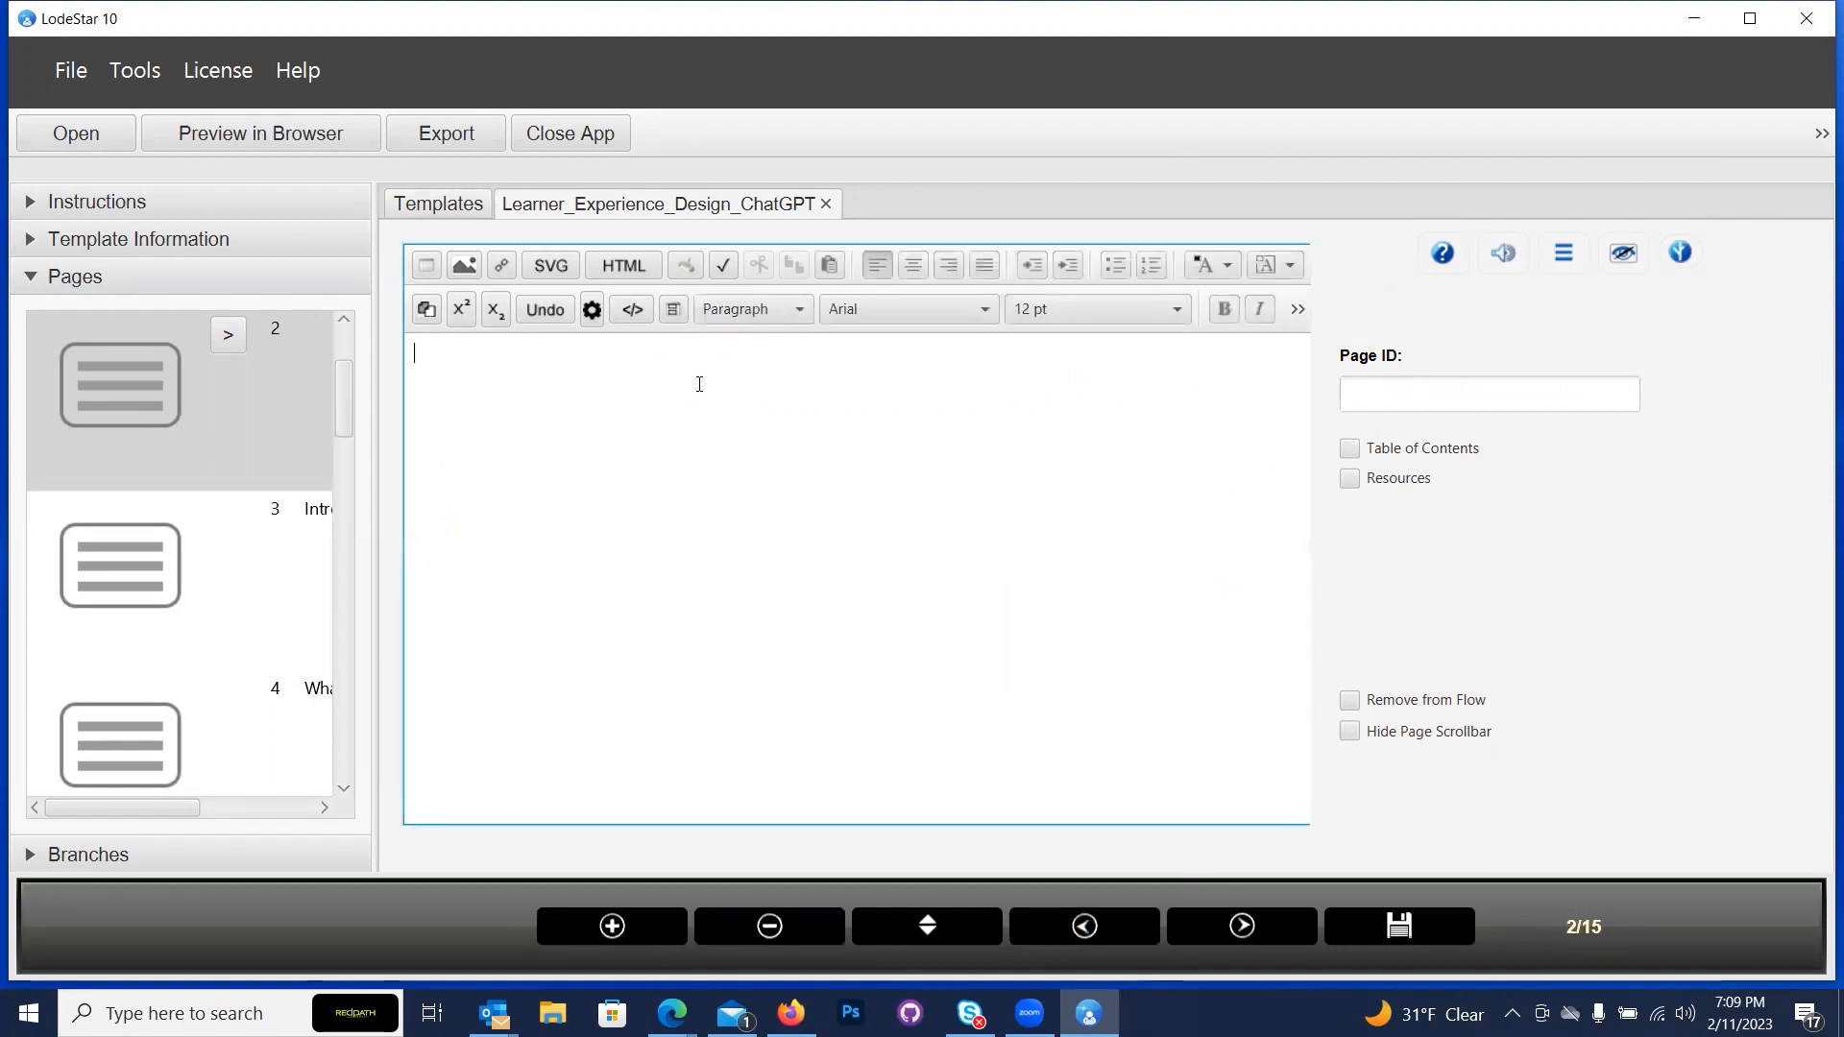
click(591, 313)
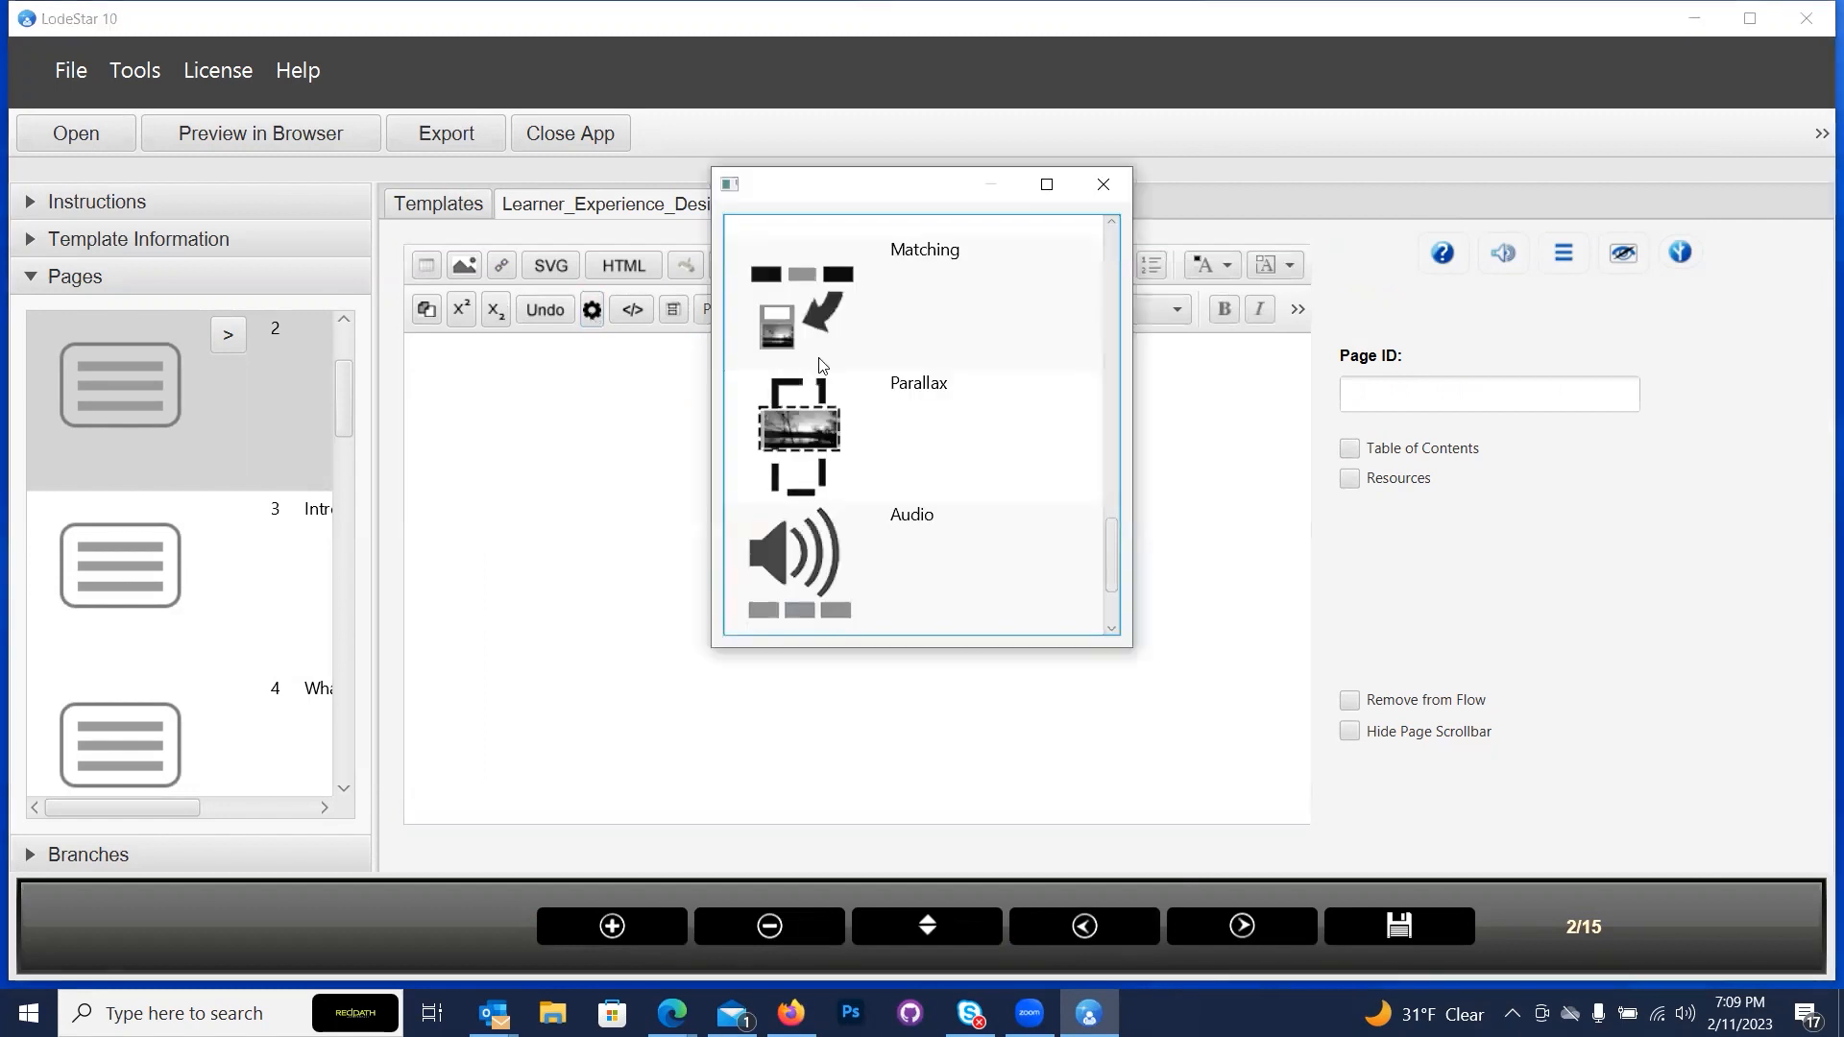
scroll(822, 366, up, 3)
scroll(822, 366, down, 1)
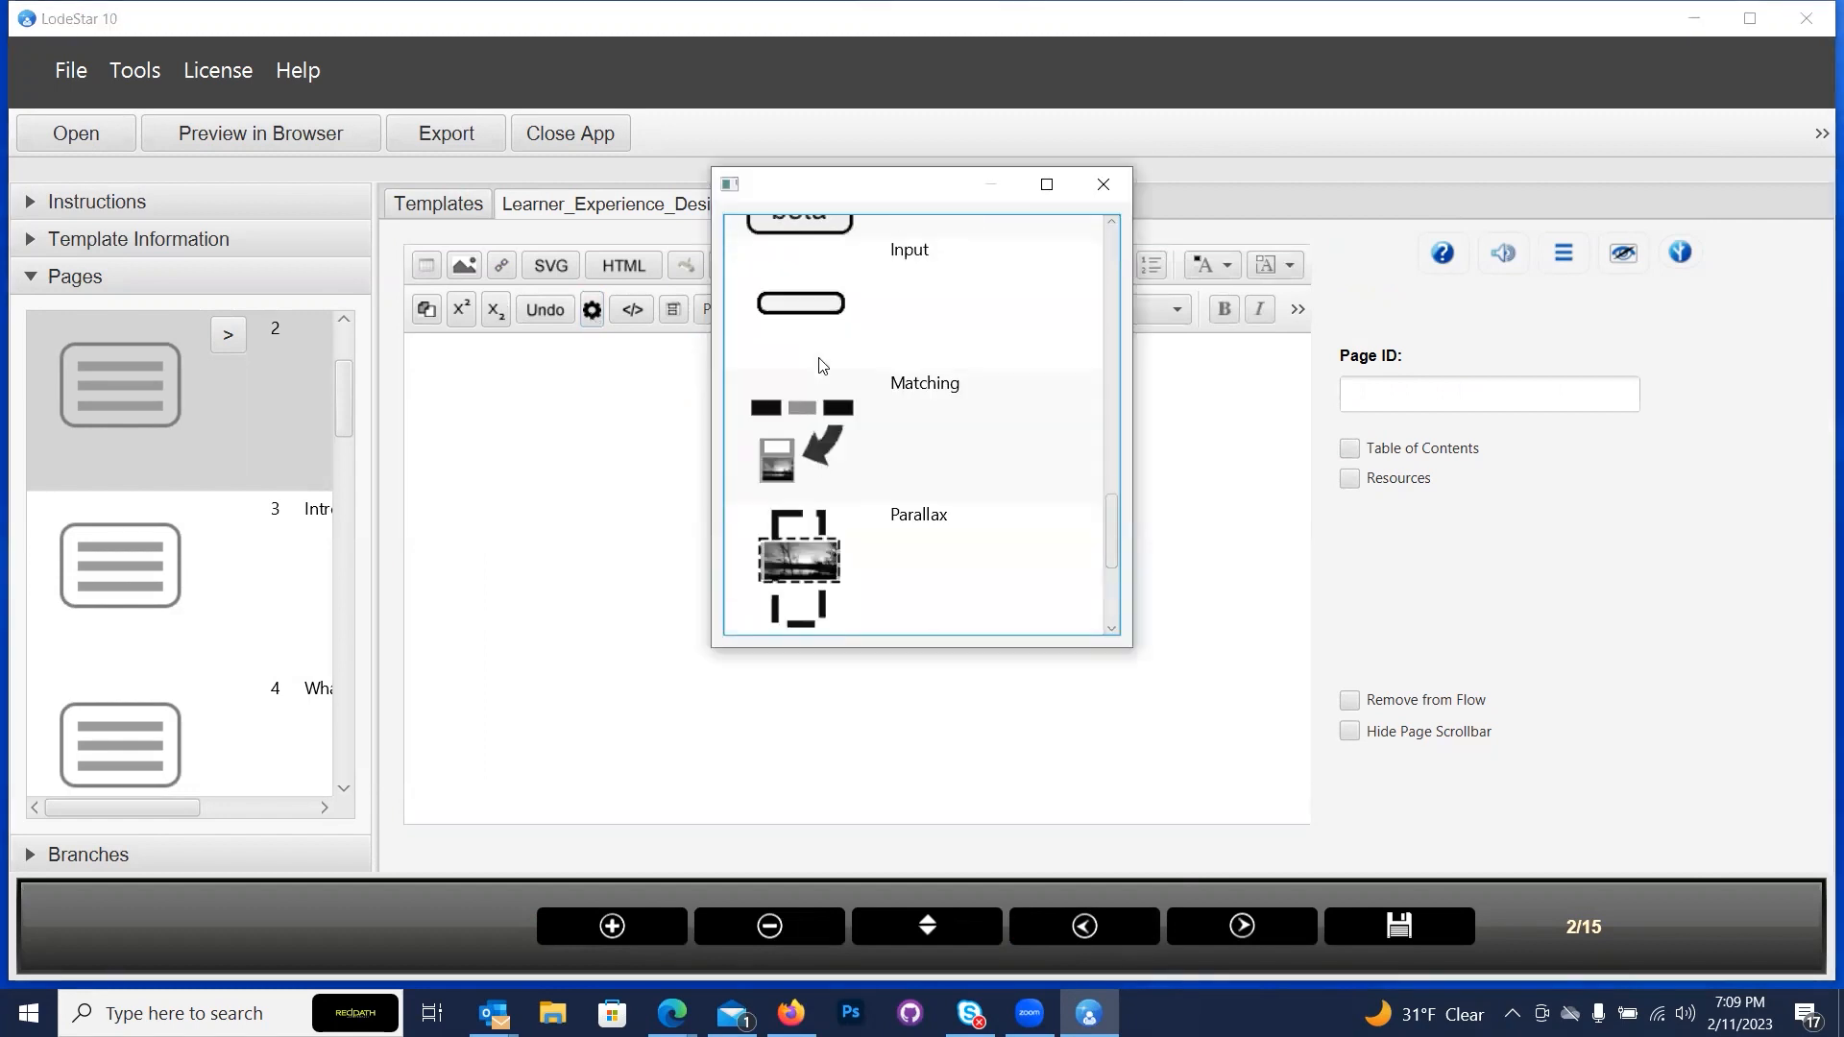
scroll(823, 366, up, 10)
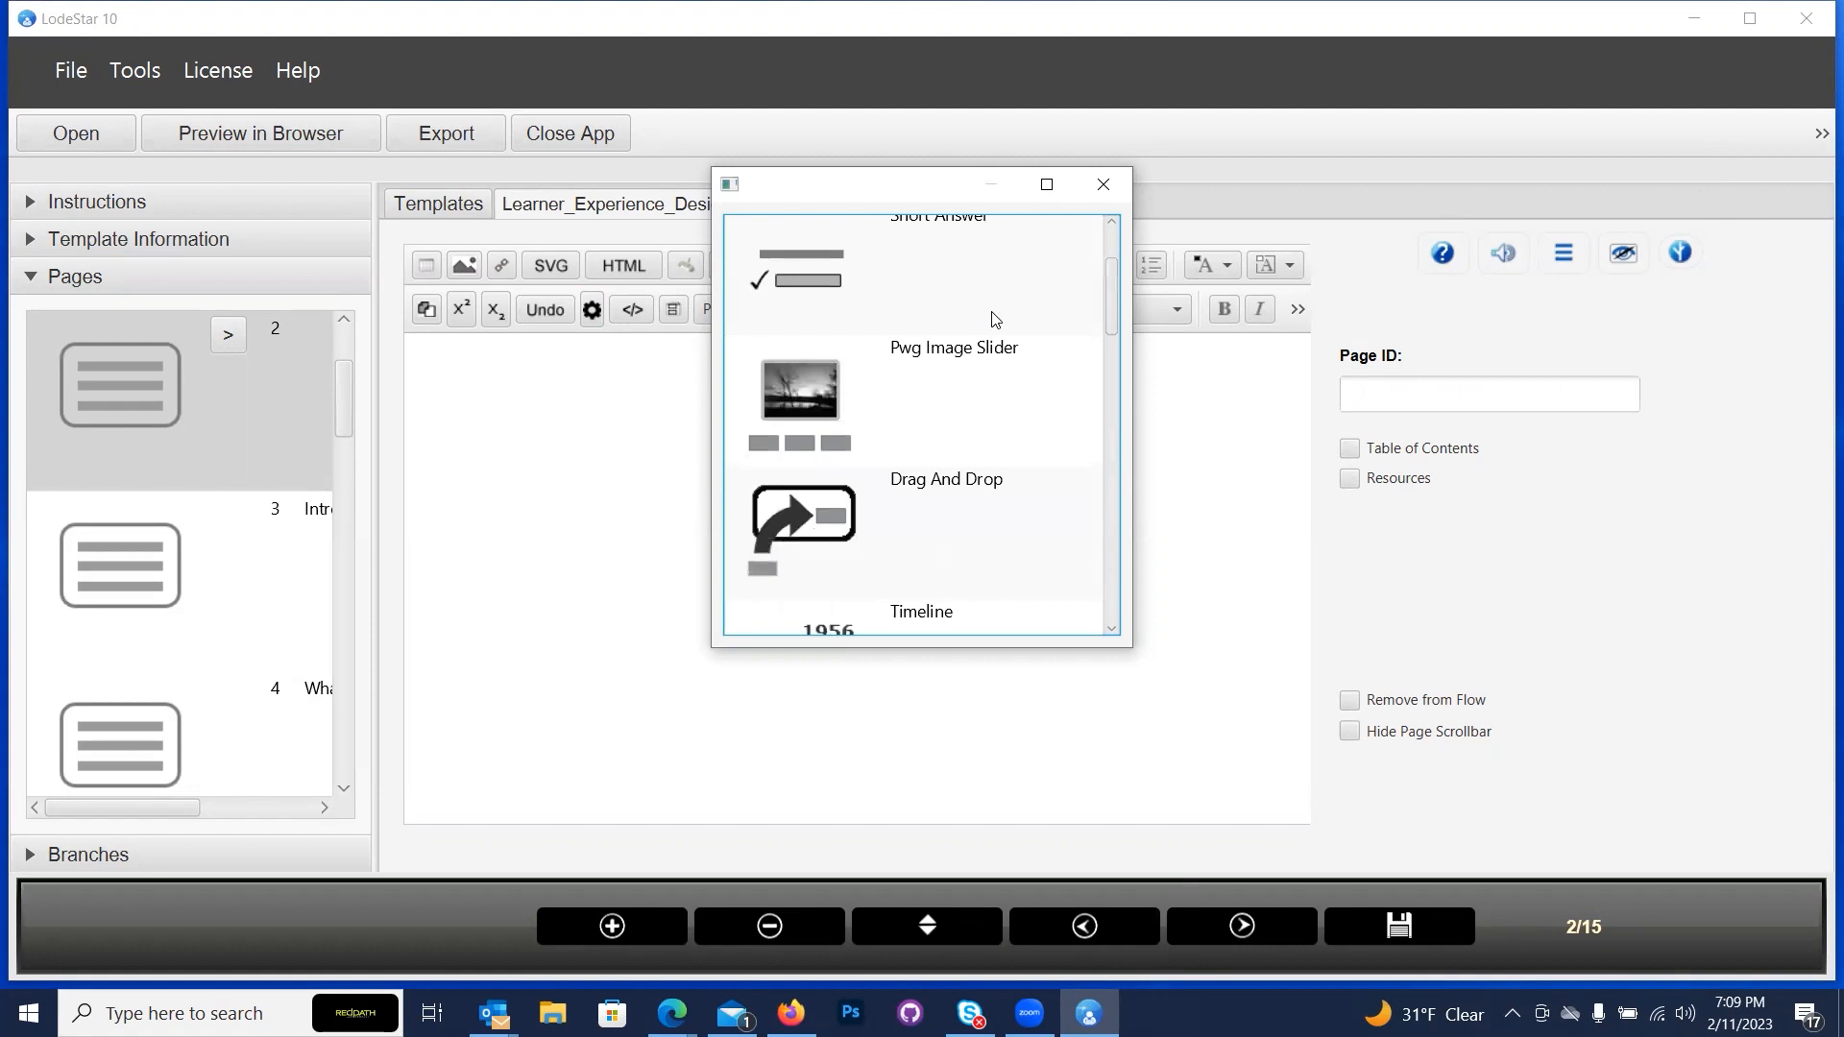
click(951, 368)
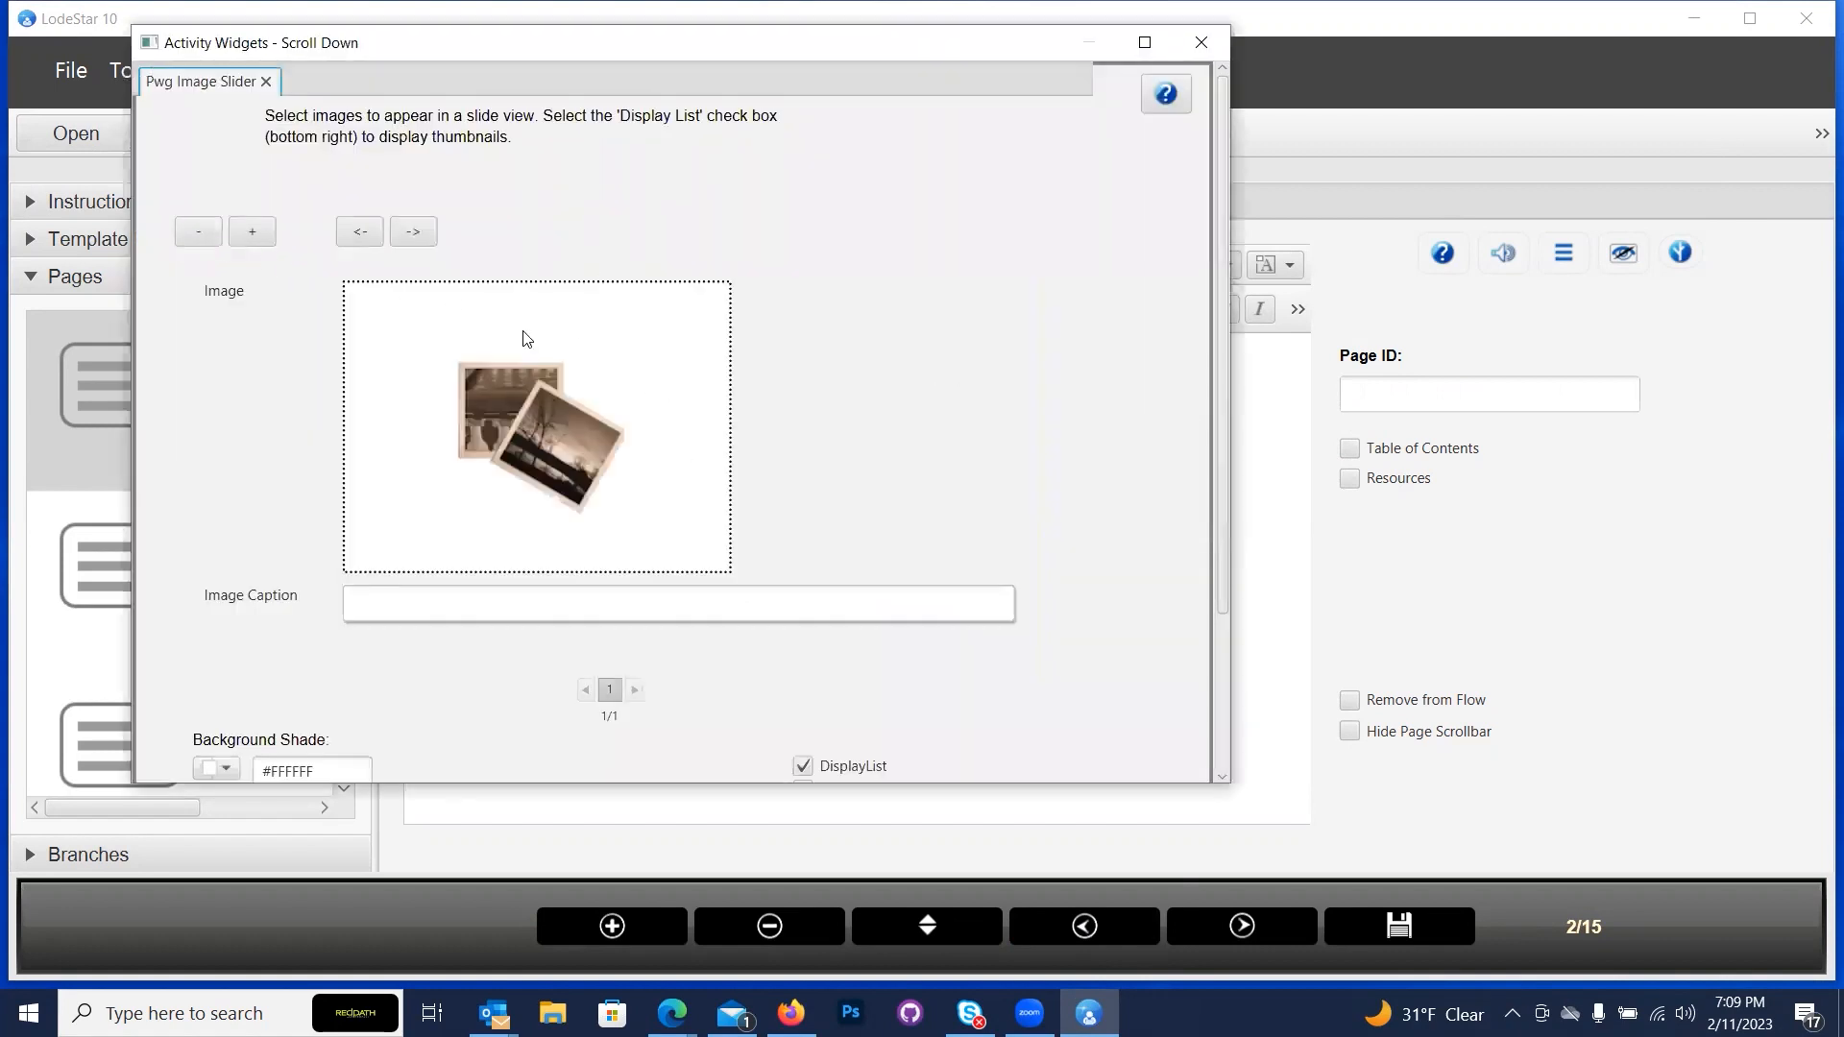
Load HajiKamal.png from the A_ID_screens folder as the slider's first image and caption it "Haji Kamal".
click(484, 378)
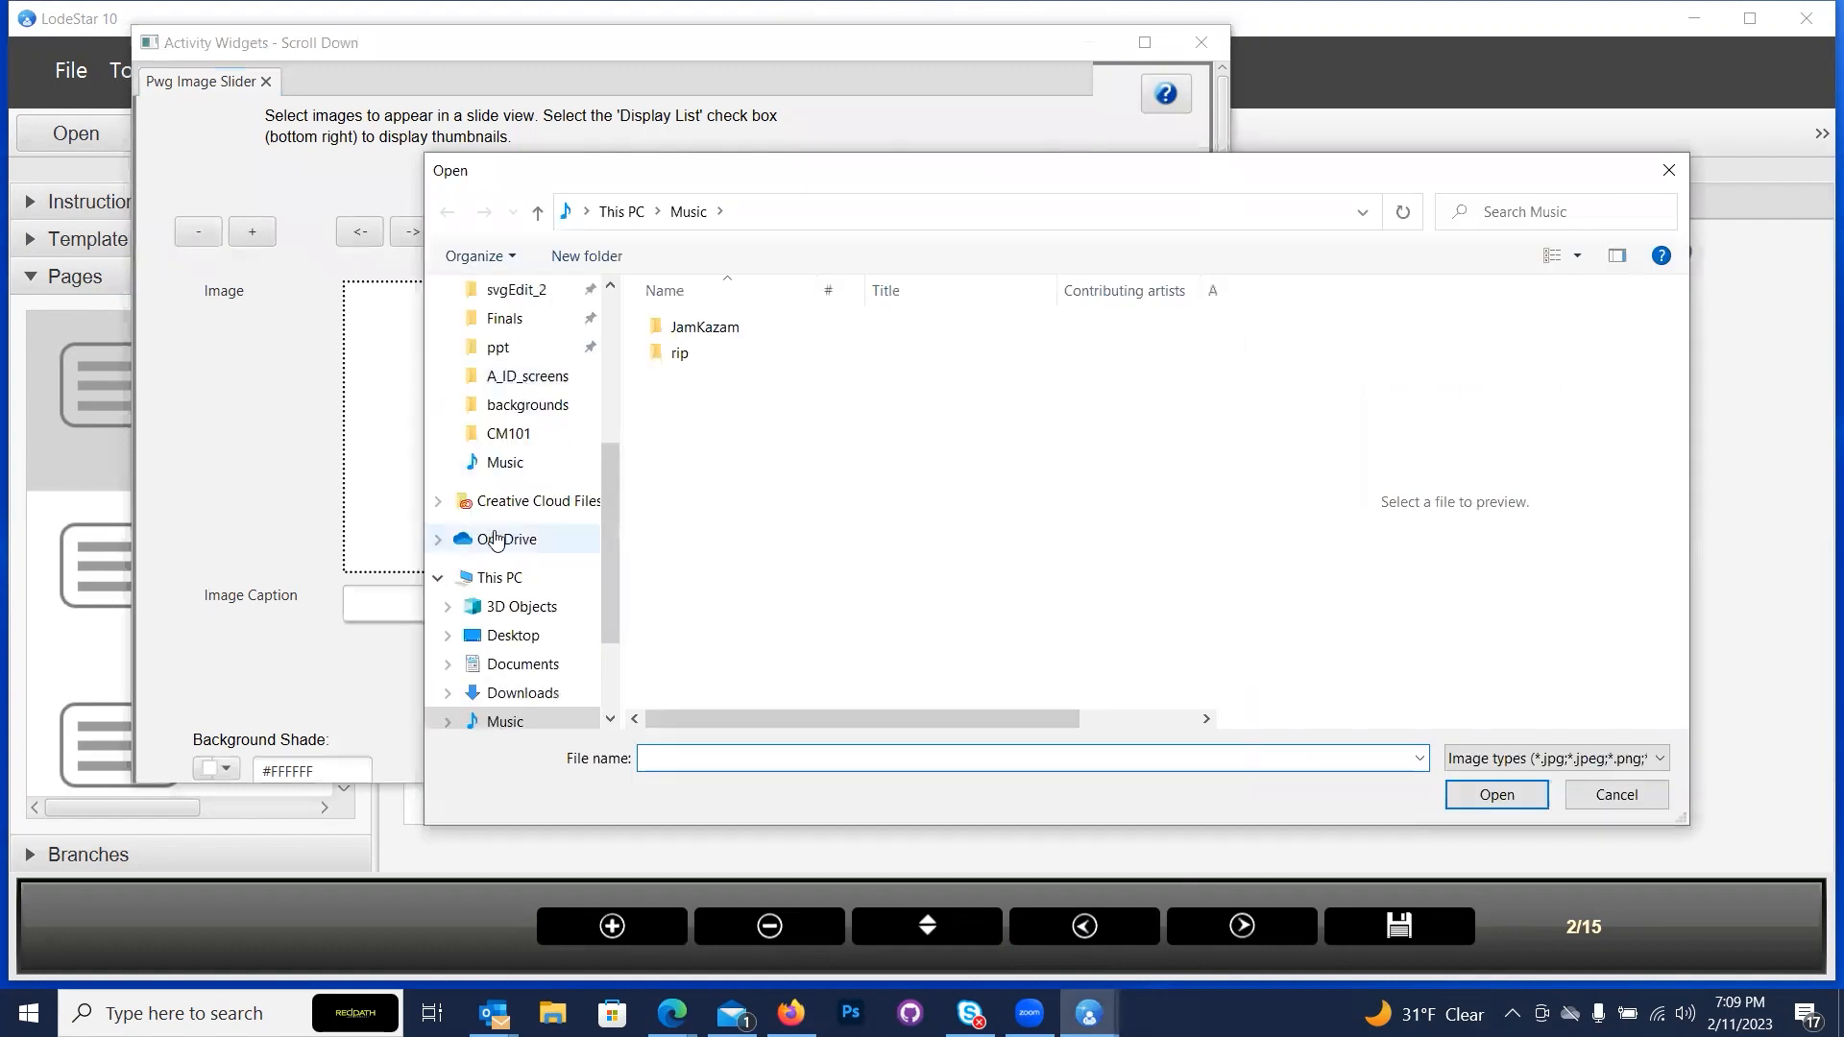
click(528, 378)
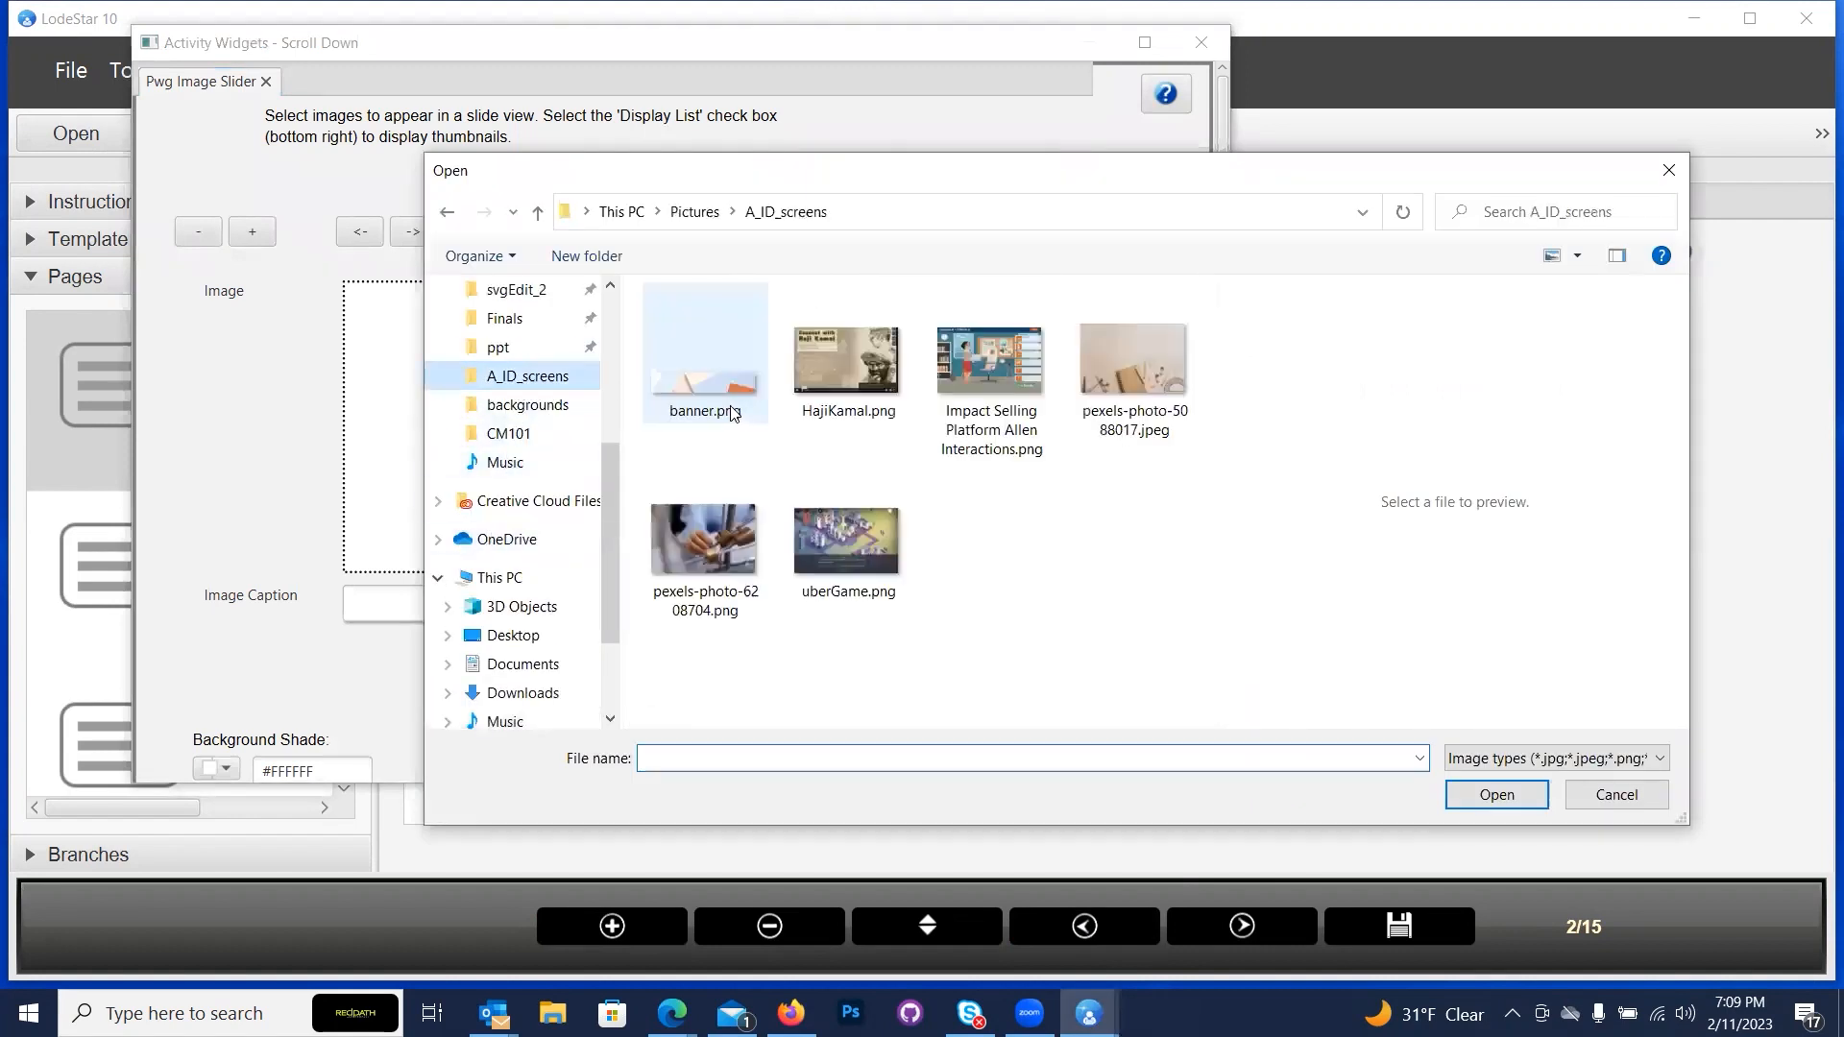
click(830, 381)
click(1489, 795)
click(597, 611)
text(H)
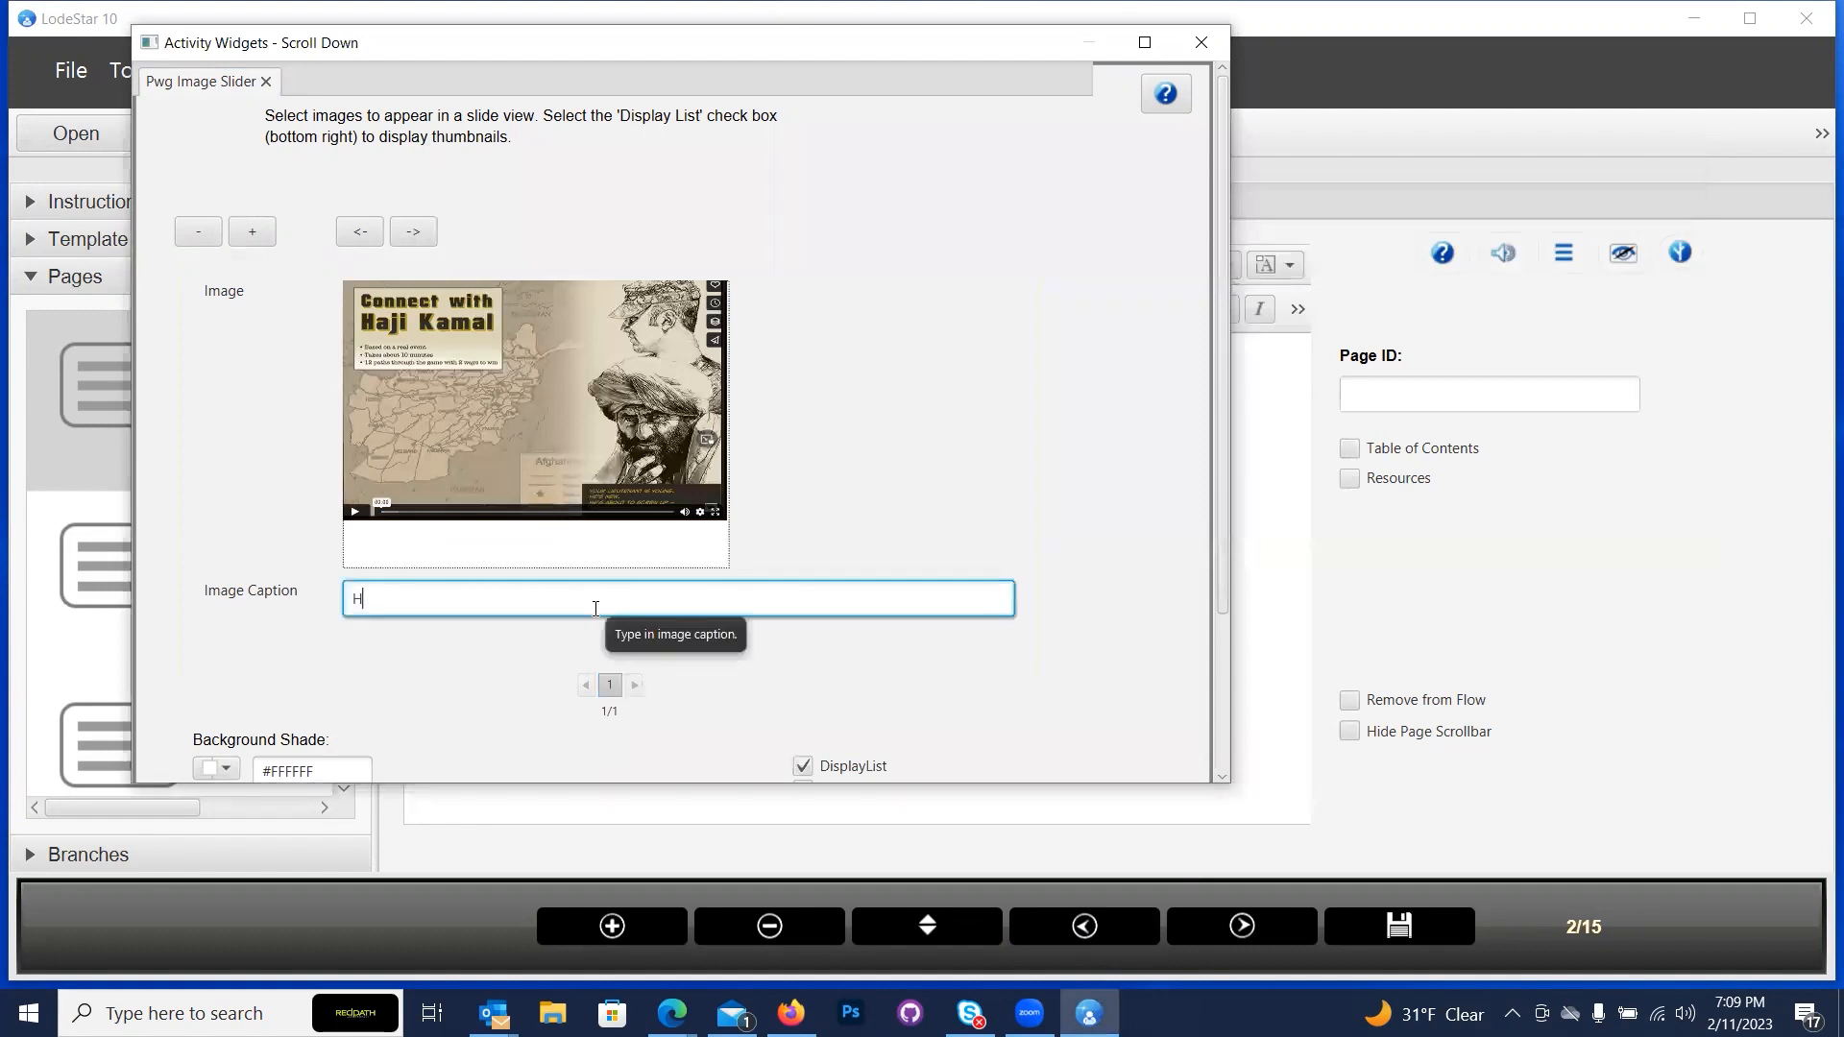
text(aji Kamal)
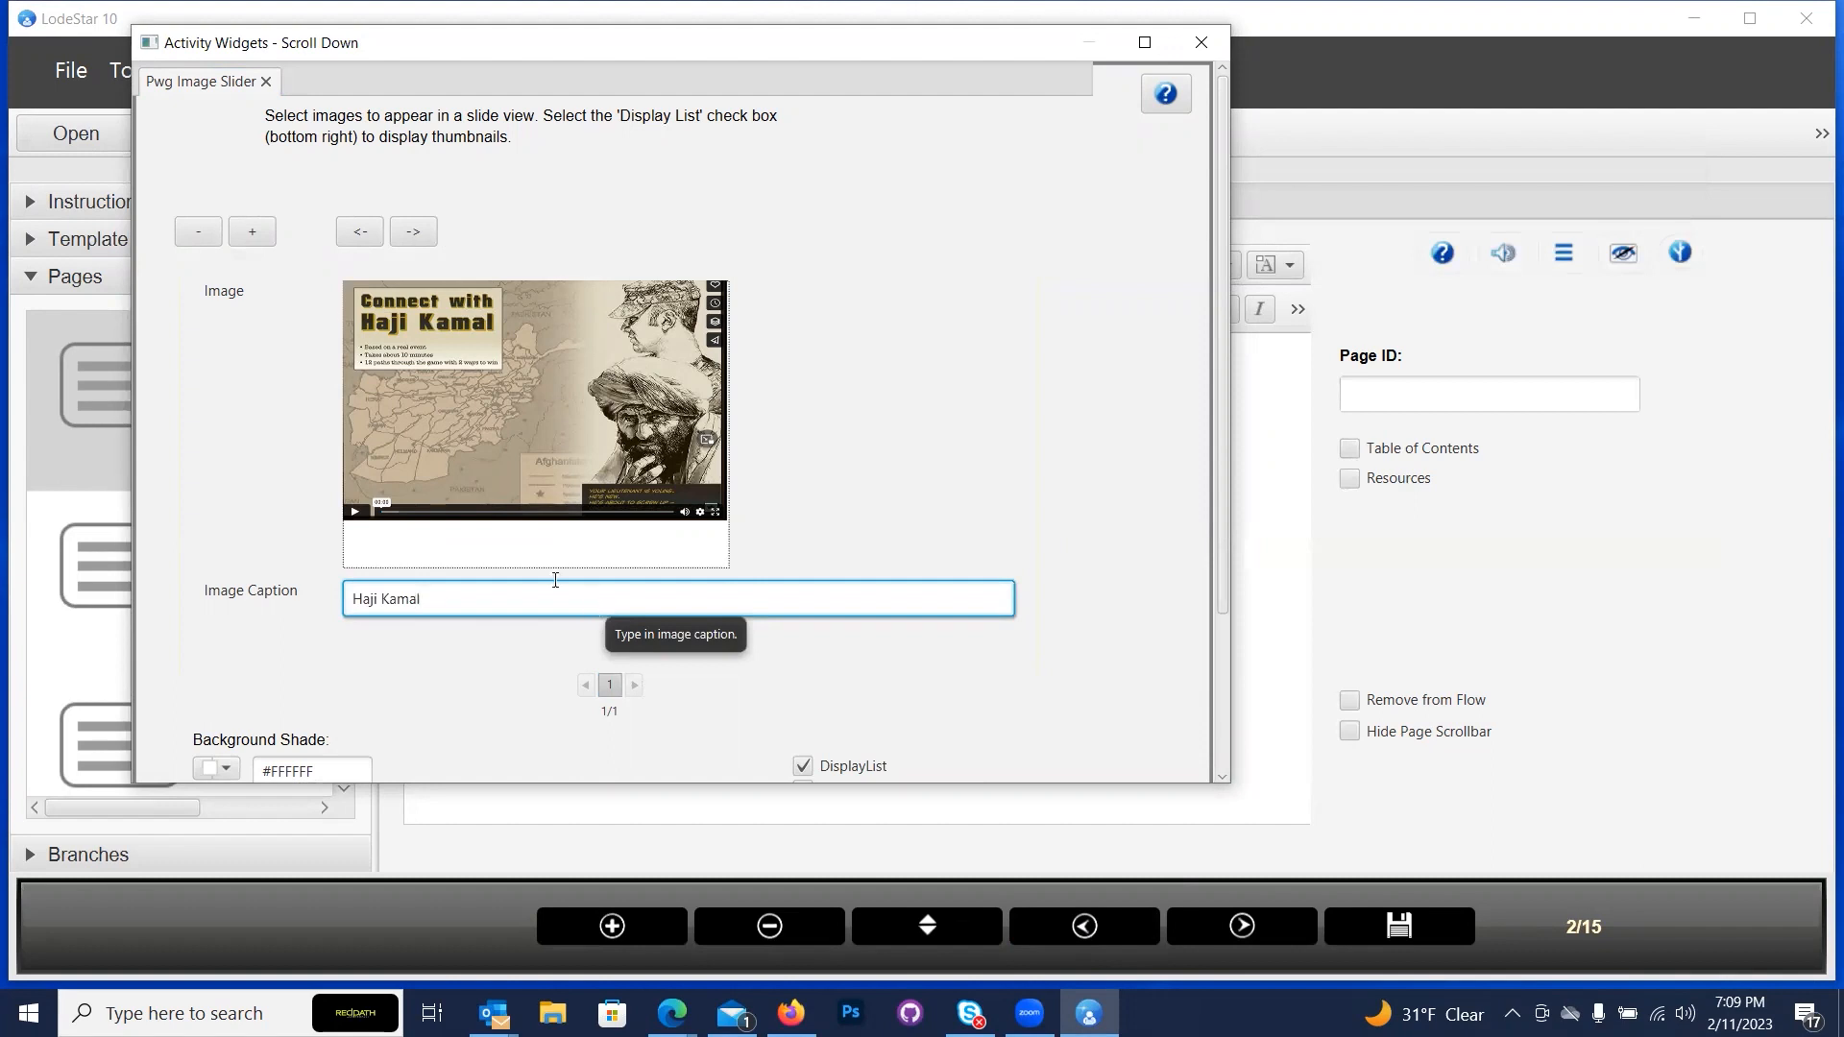
Add a second slide with Impact Selling Platform Allen Interactions.png and caption it "Impact Selling".
click(252, 231)
click(507, 419)
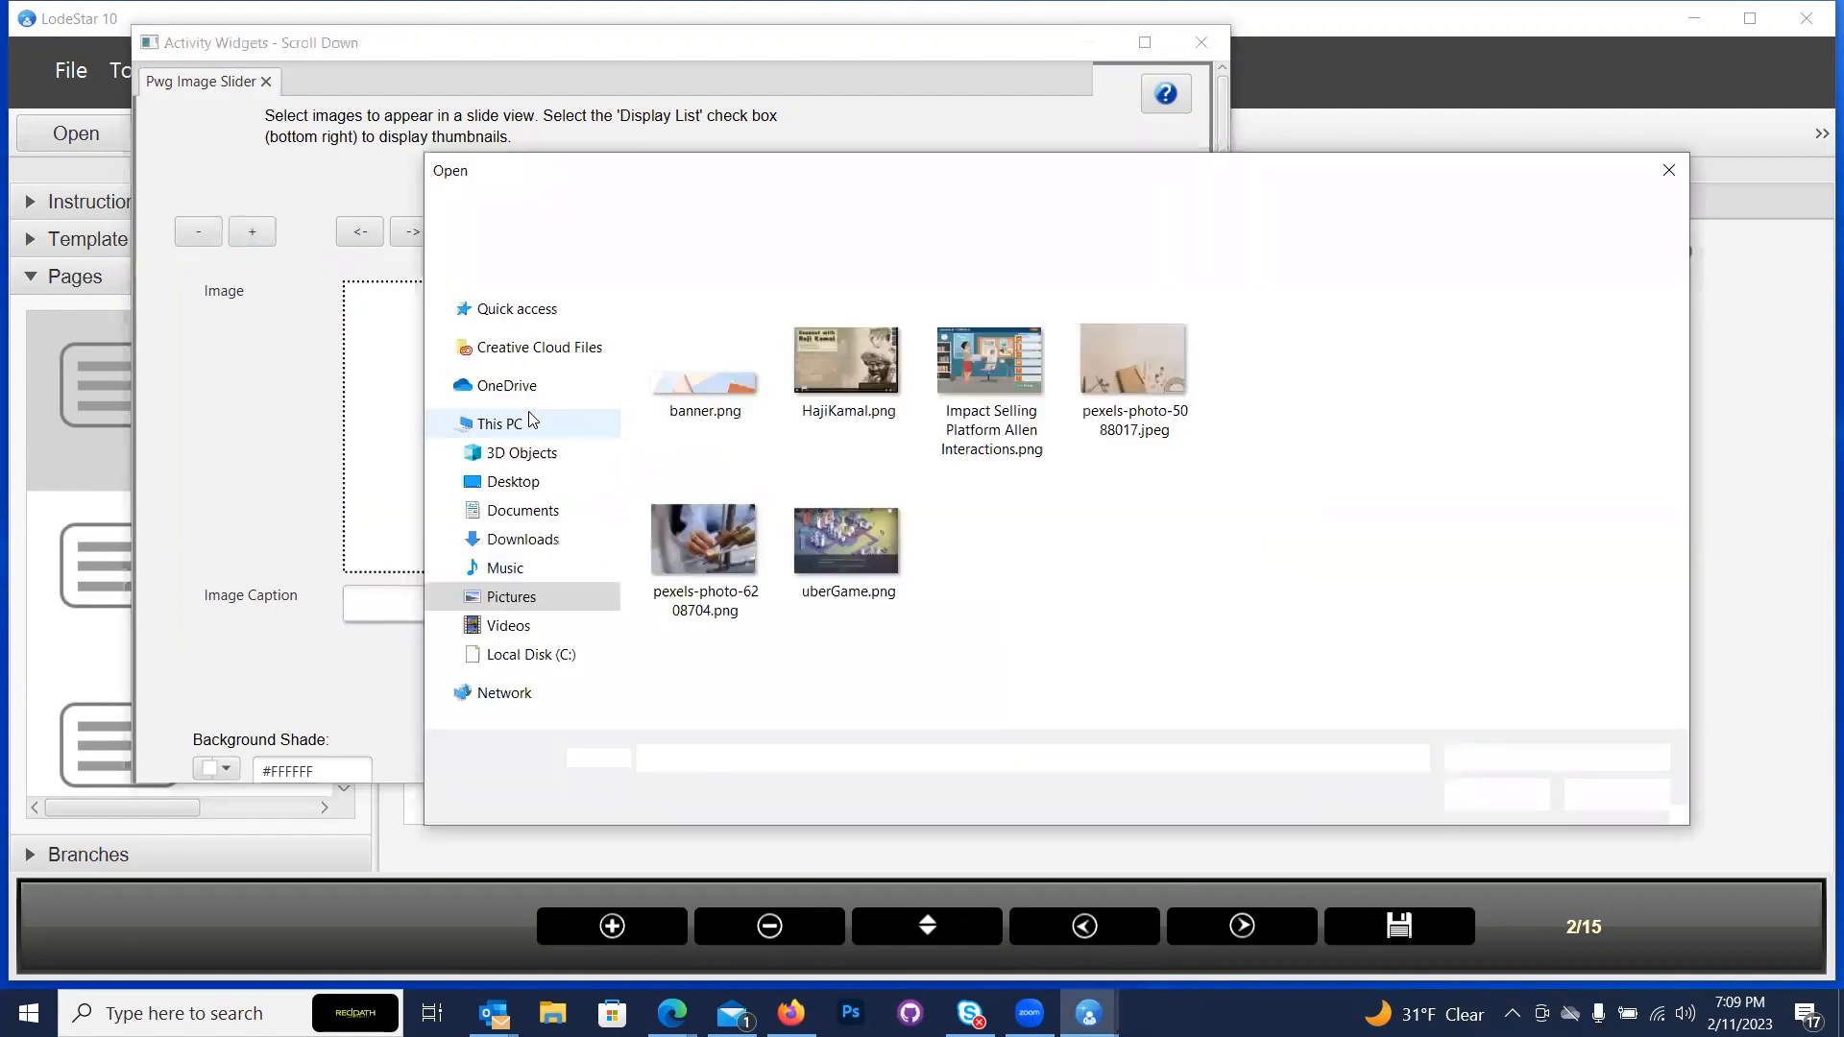
click(995, 384)
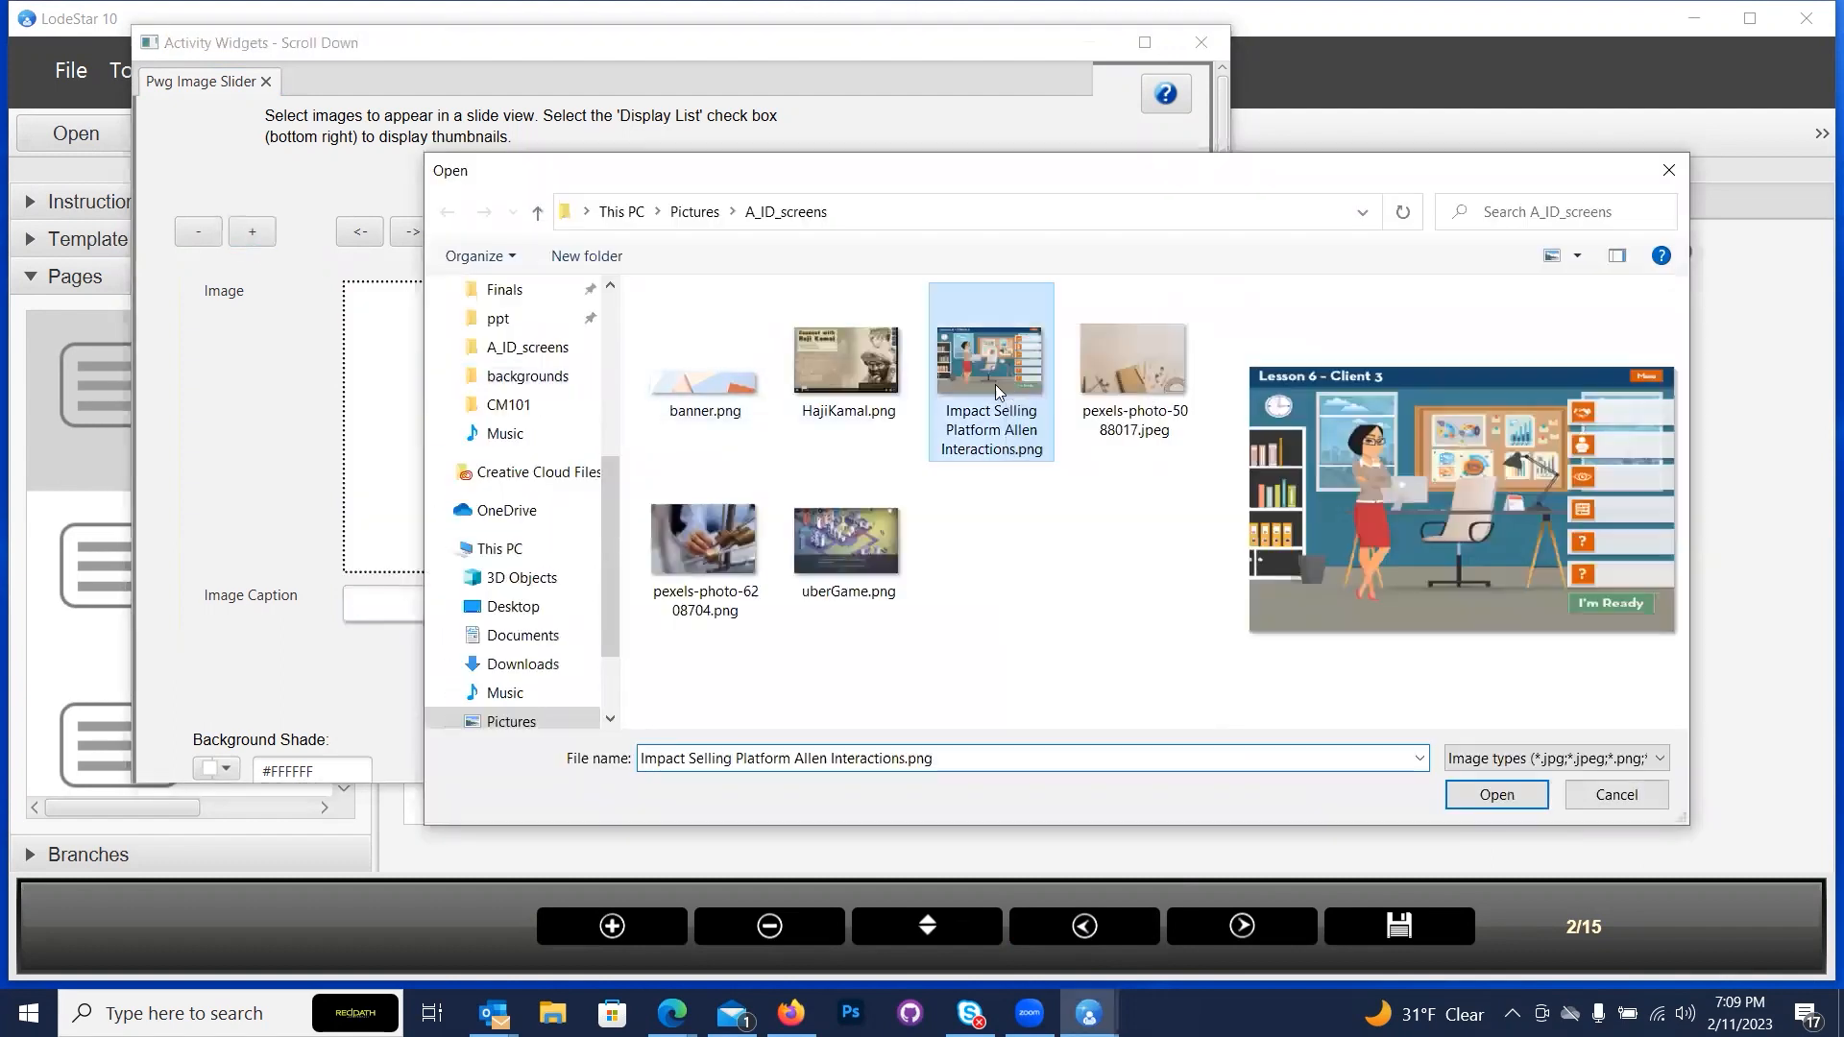
click(1469, 797)
click(433, 604)
text(Impact Selling)
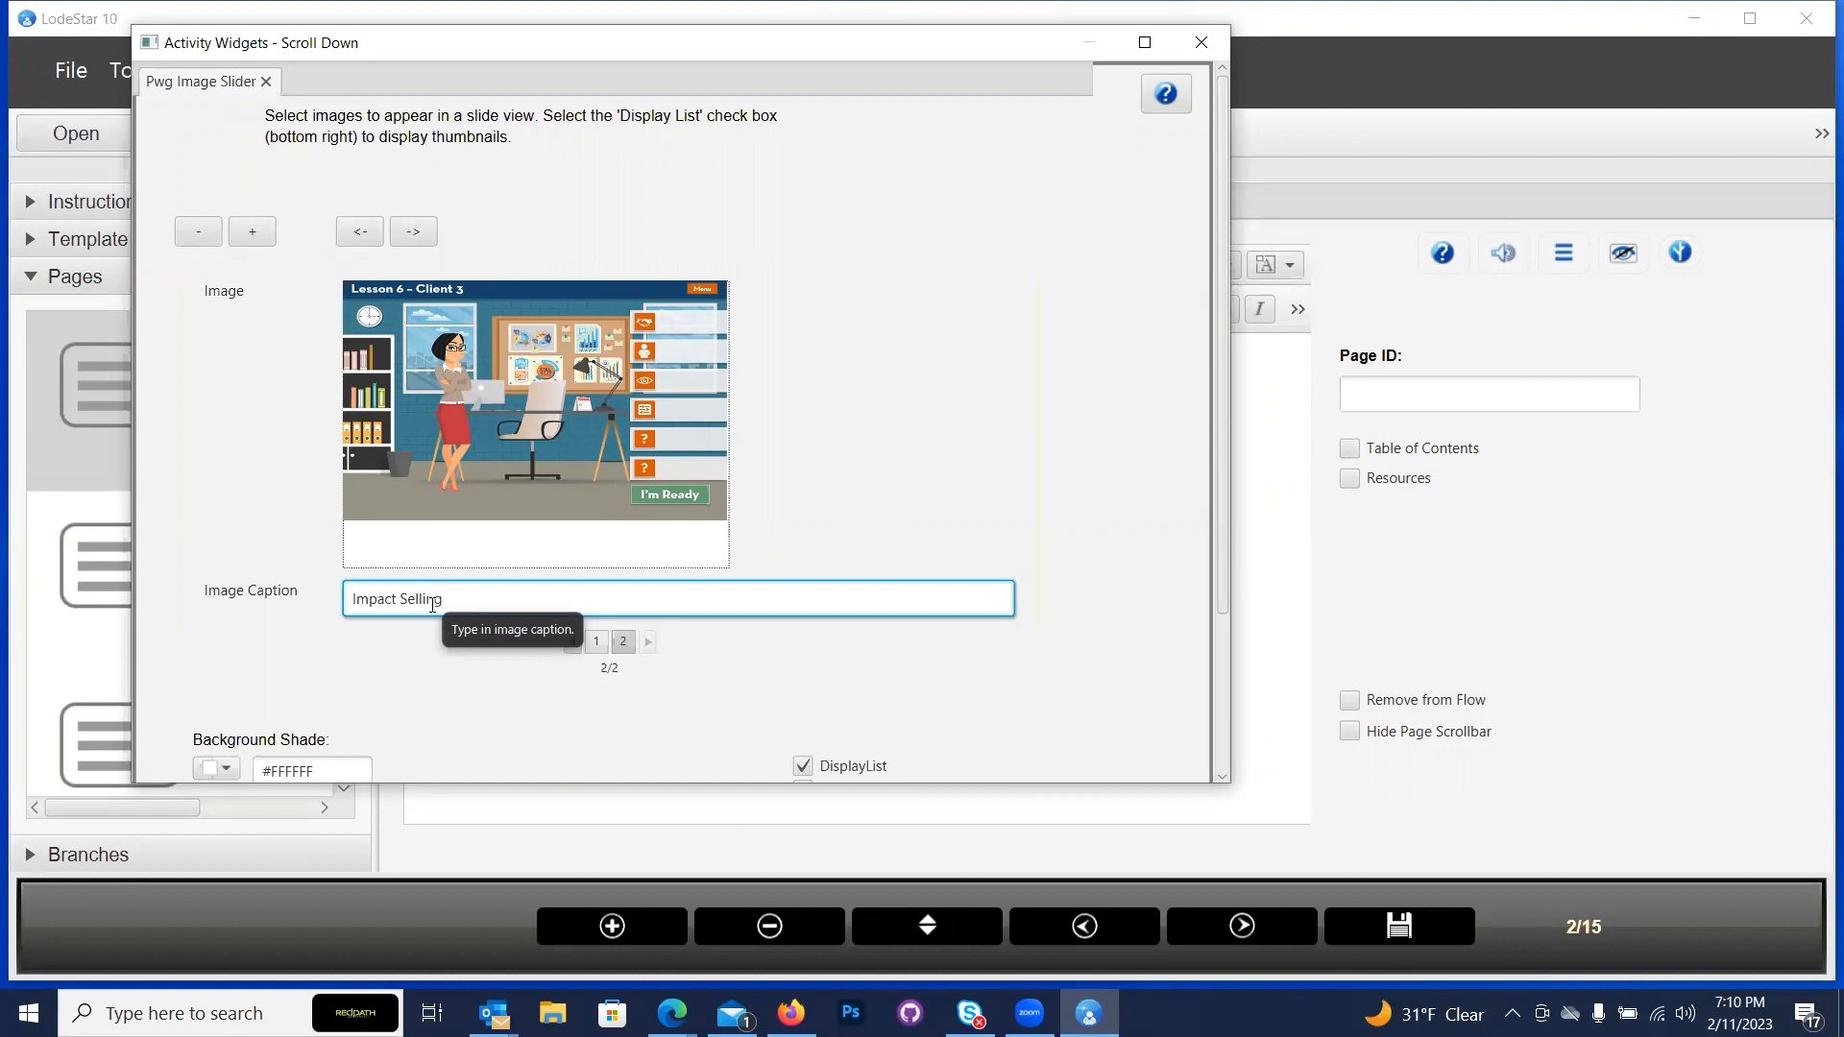
Add a third slide with uberGame.png and caption it "Uber".
click(251, 232)
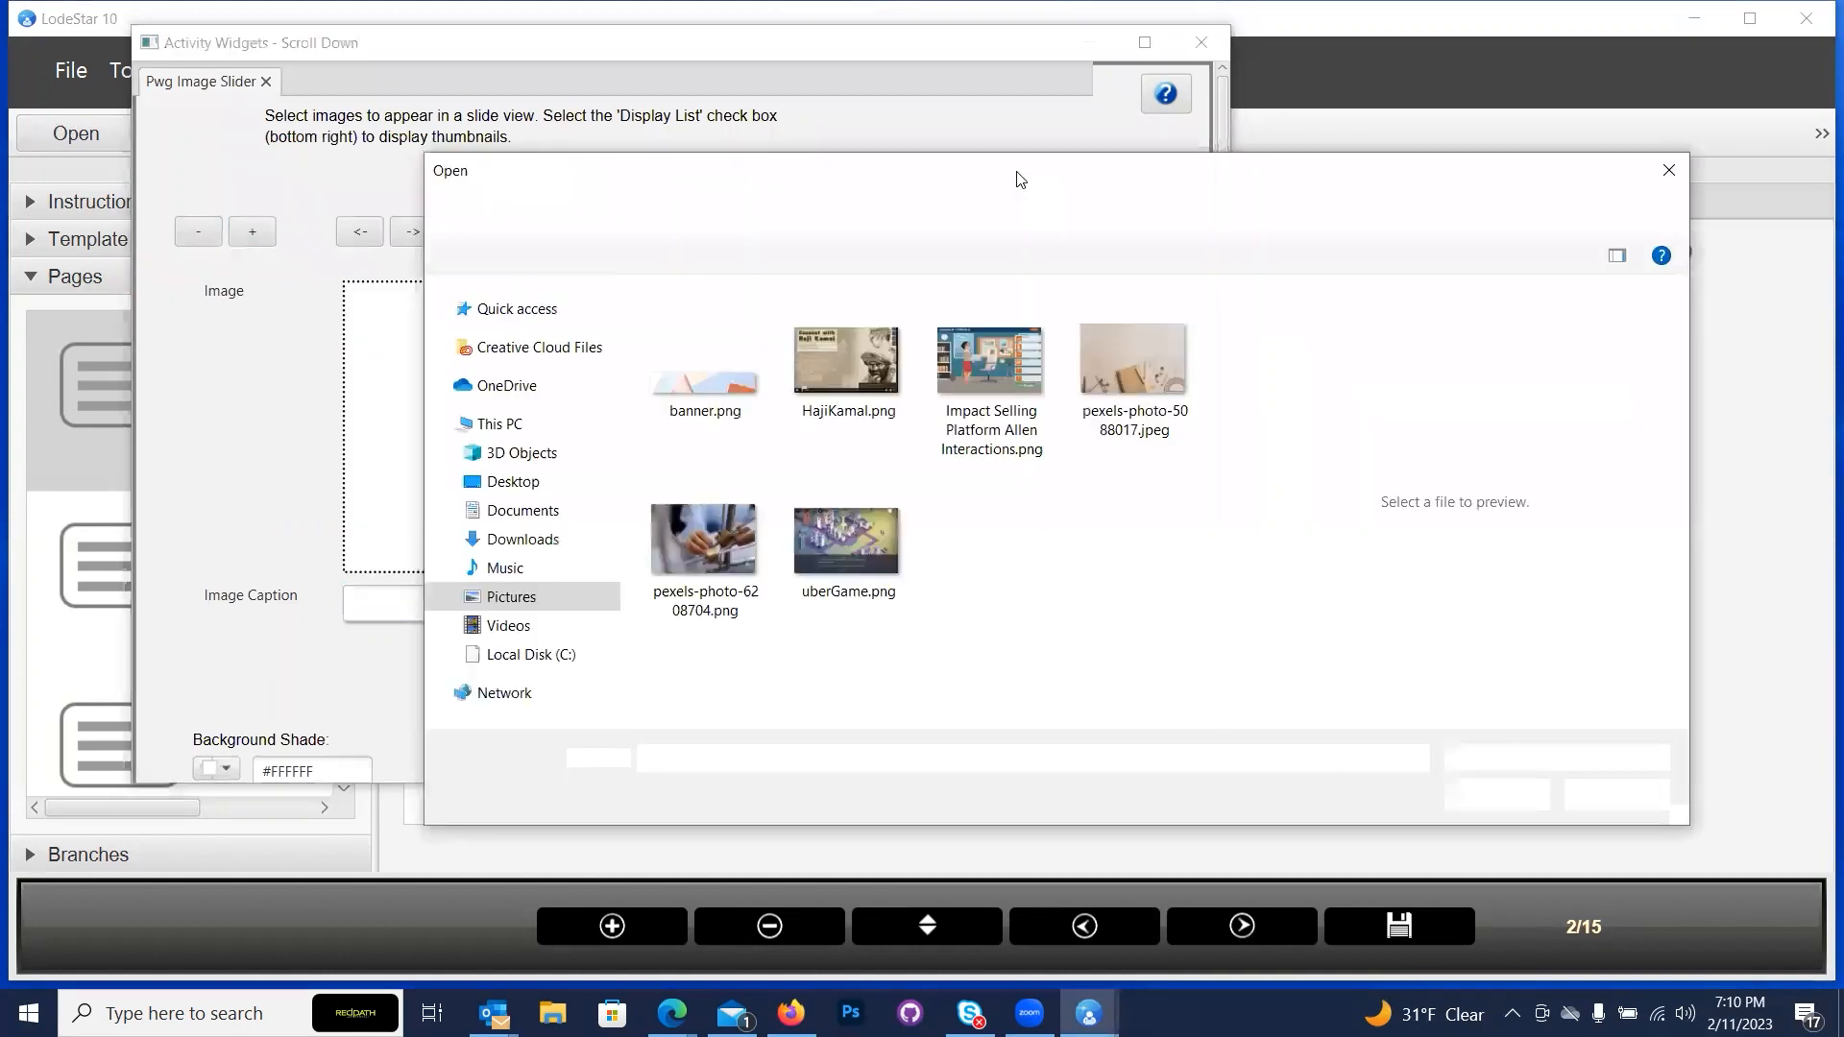
click(862, 548)
click(1480, 784)
click(447, 599)
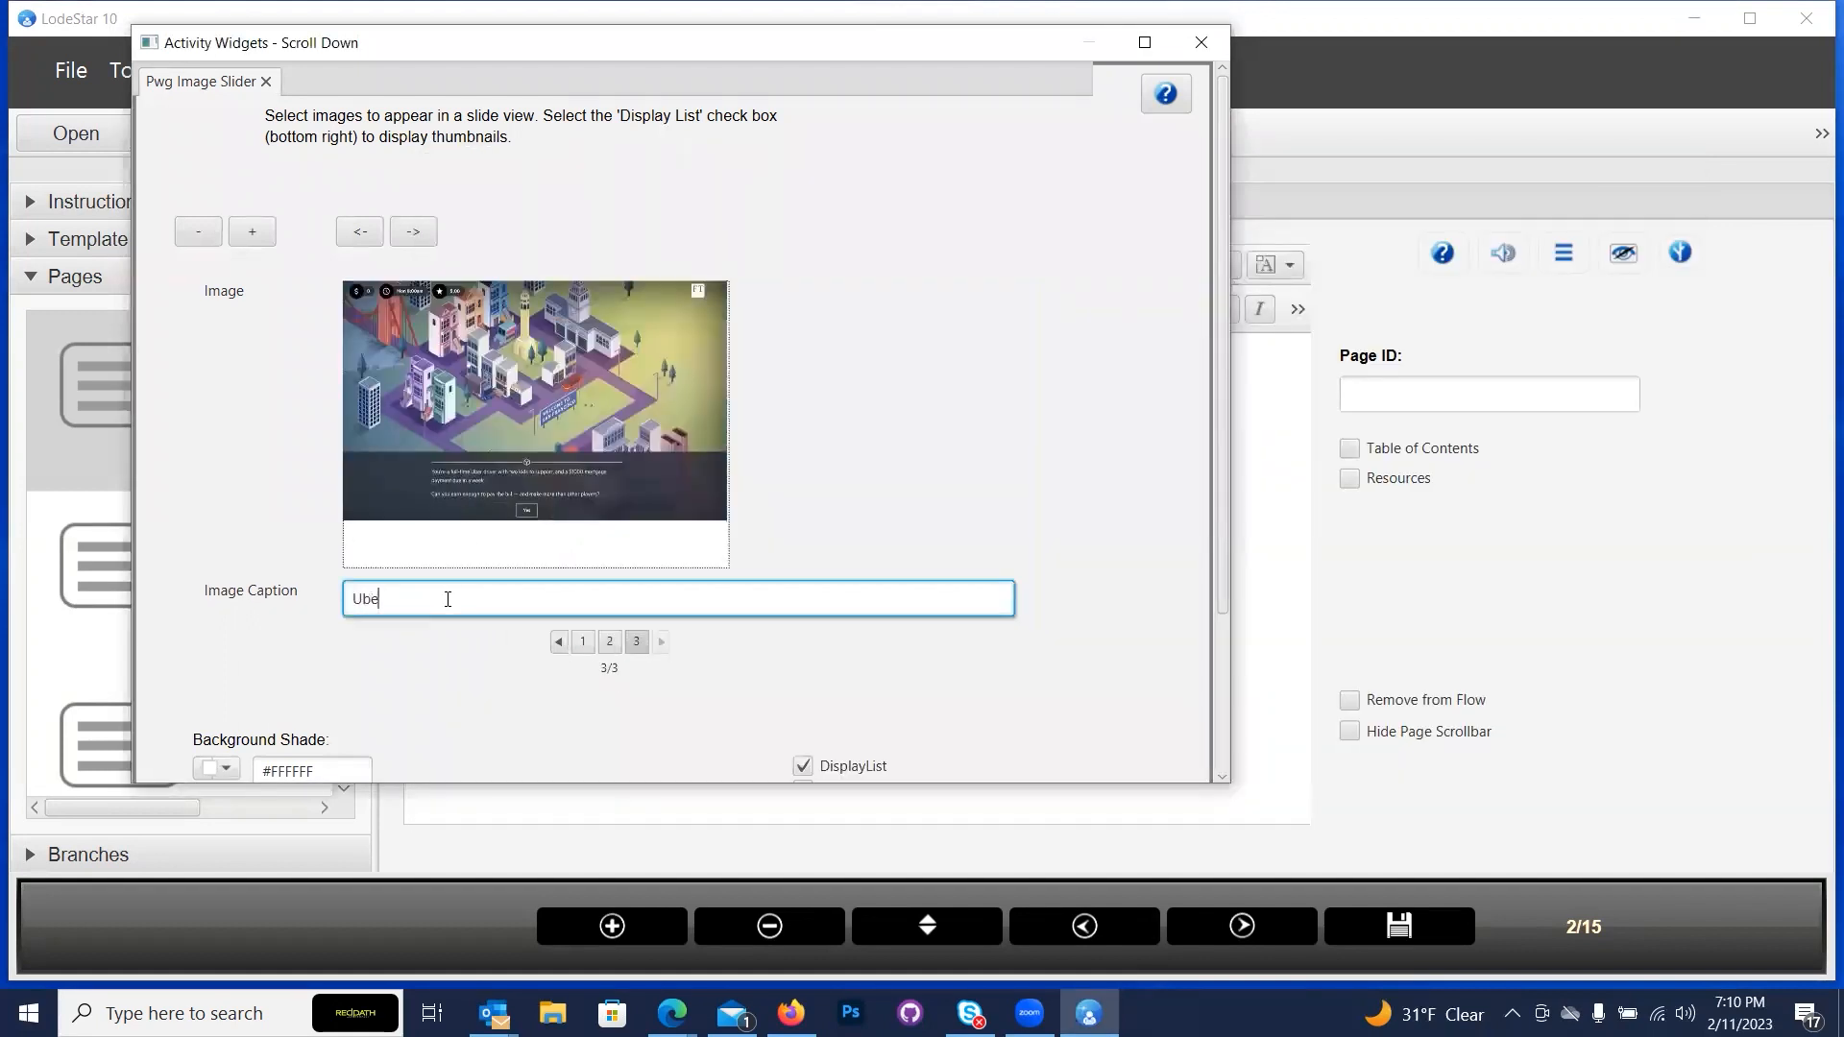
Review the slider's three images with their captions, the background shade and the DisplayList and Slide Transition options.
scroll(463, 581, down, 2)
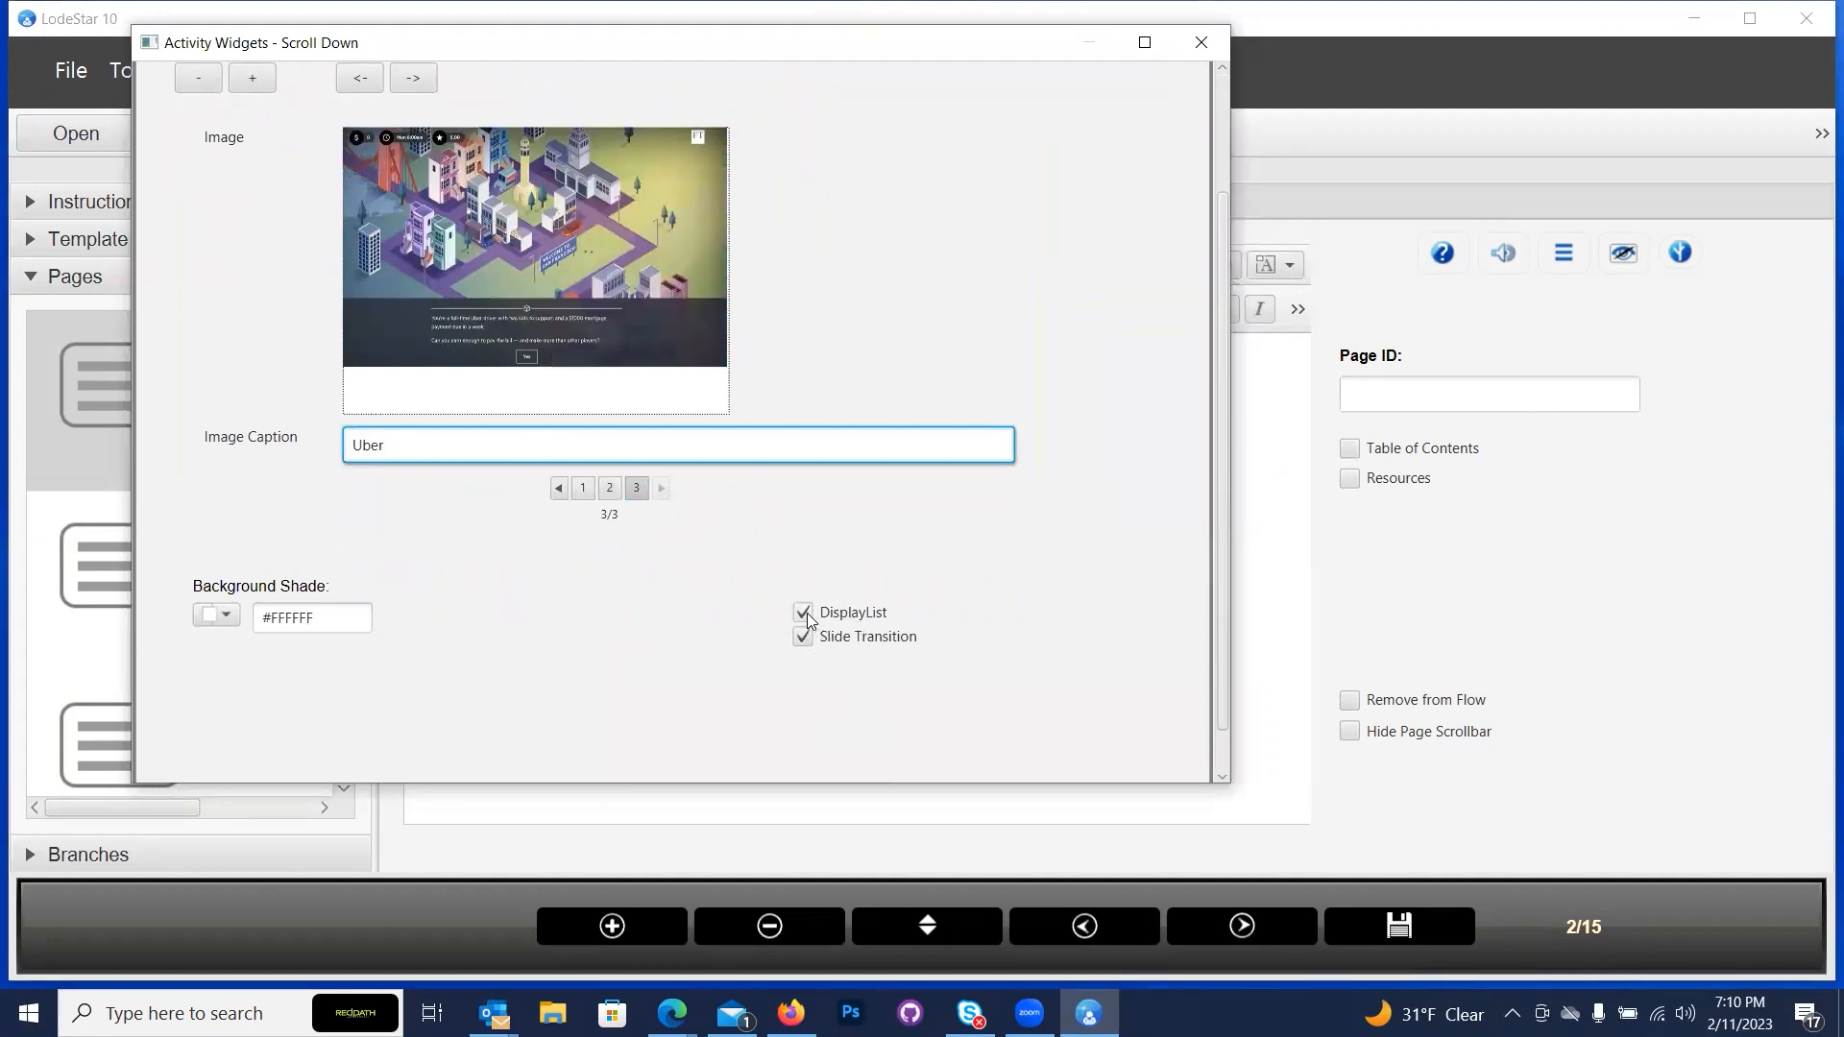
scroll(576, 567, up, 1)
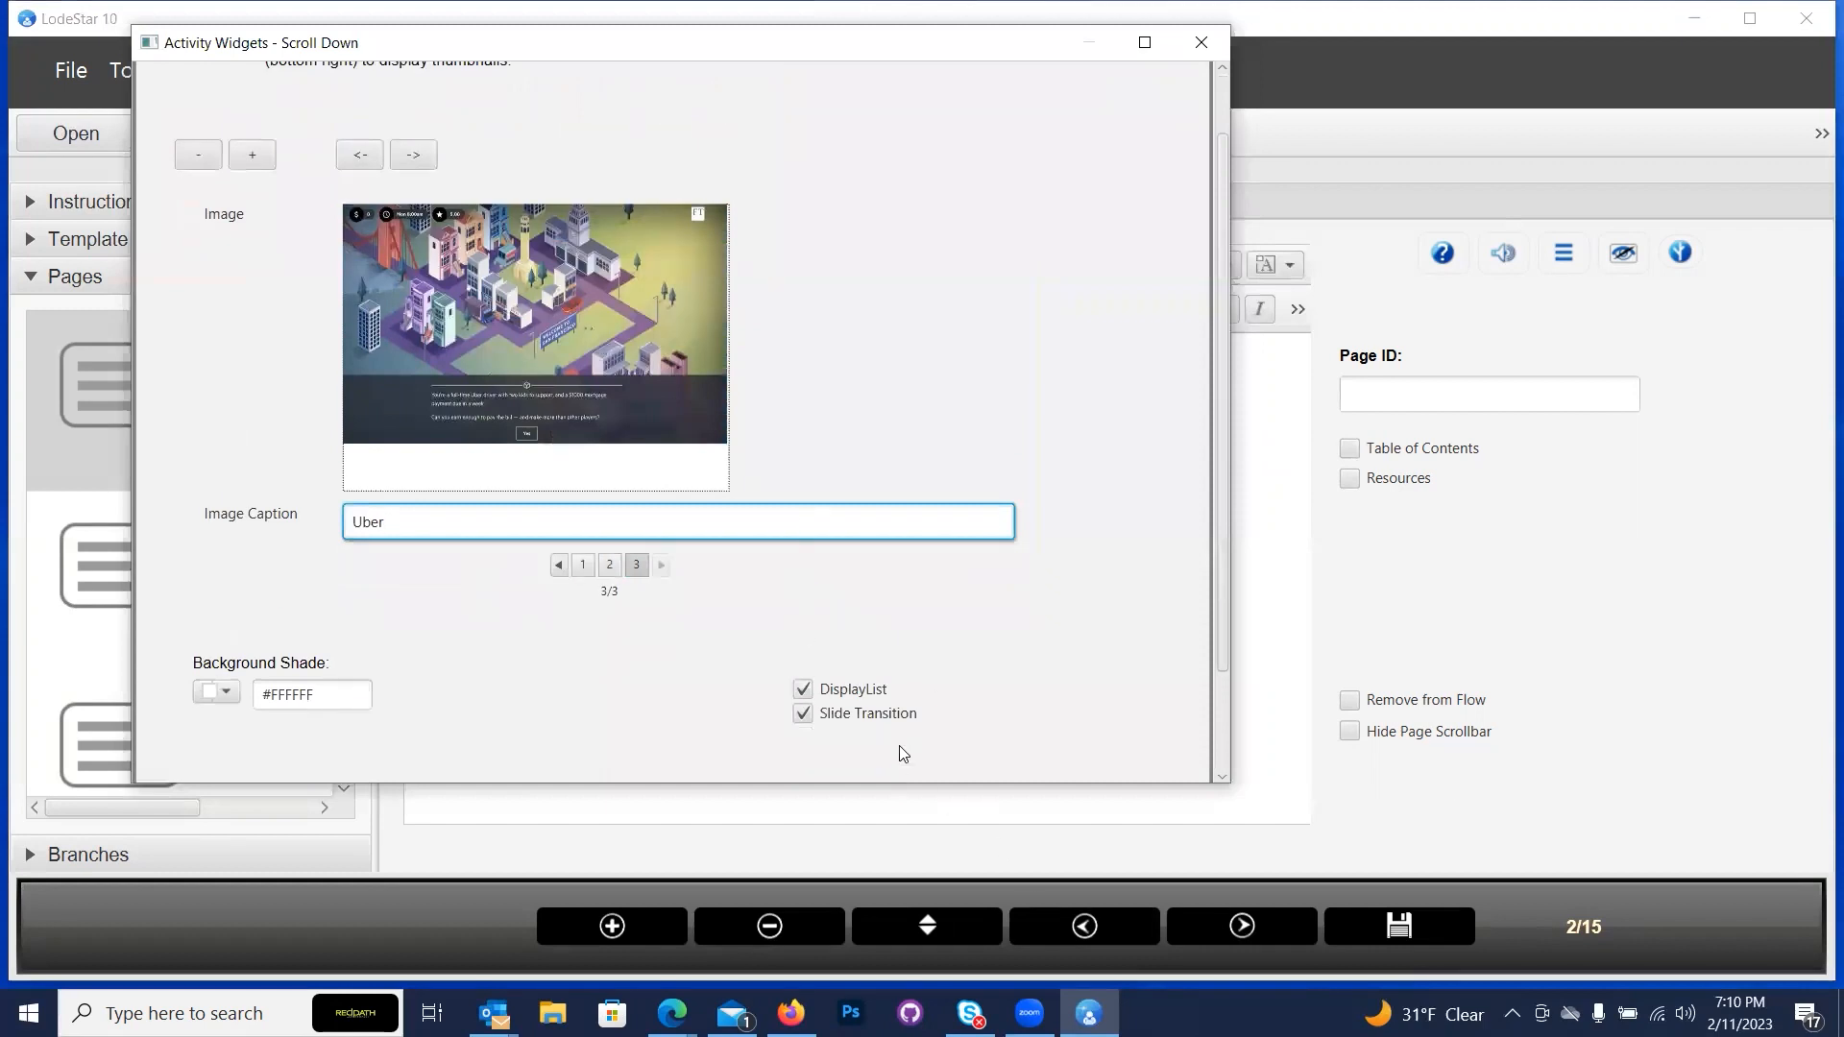
scroll(766, 635, up, 1)
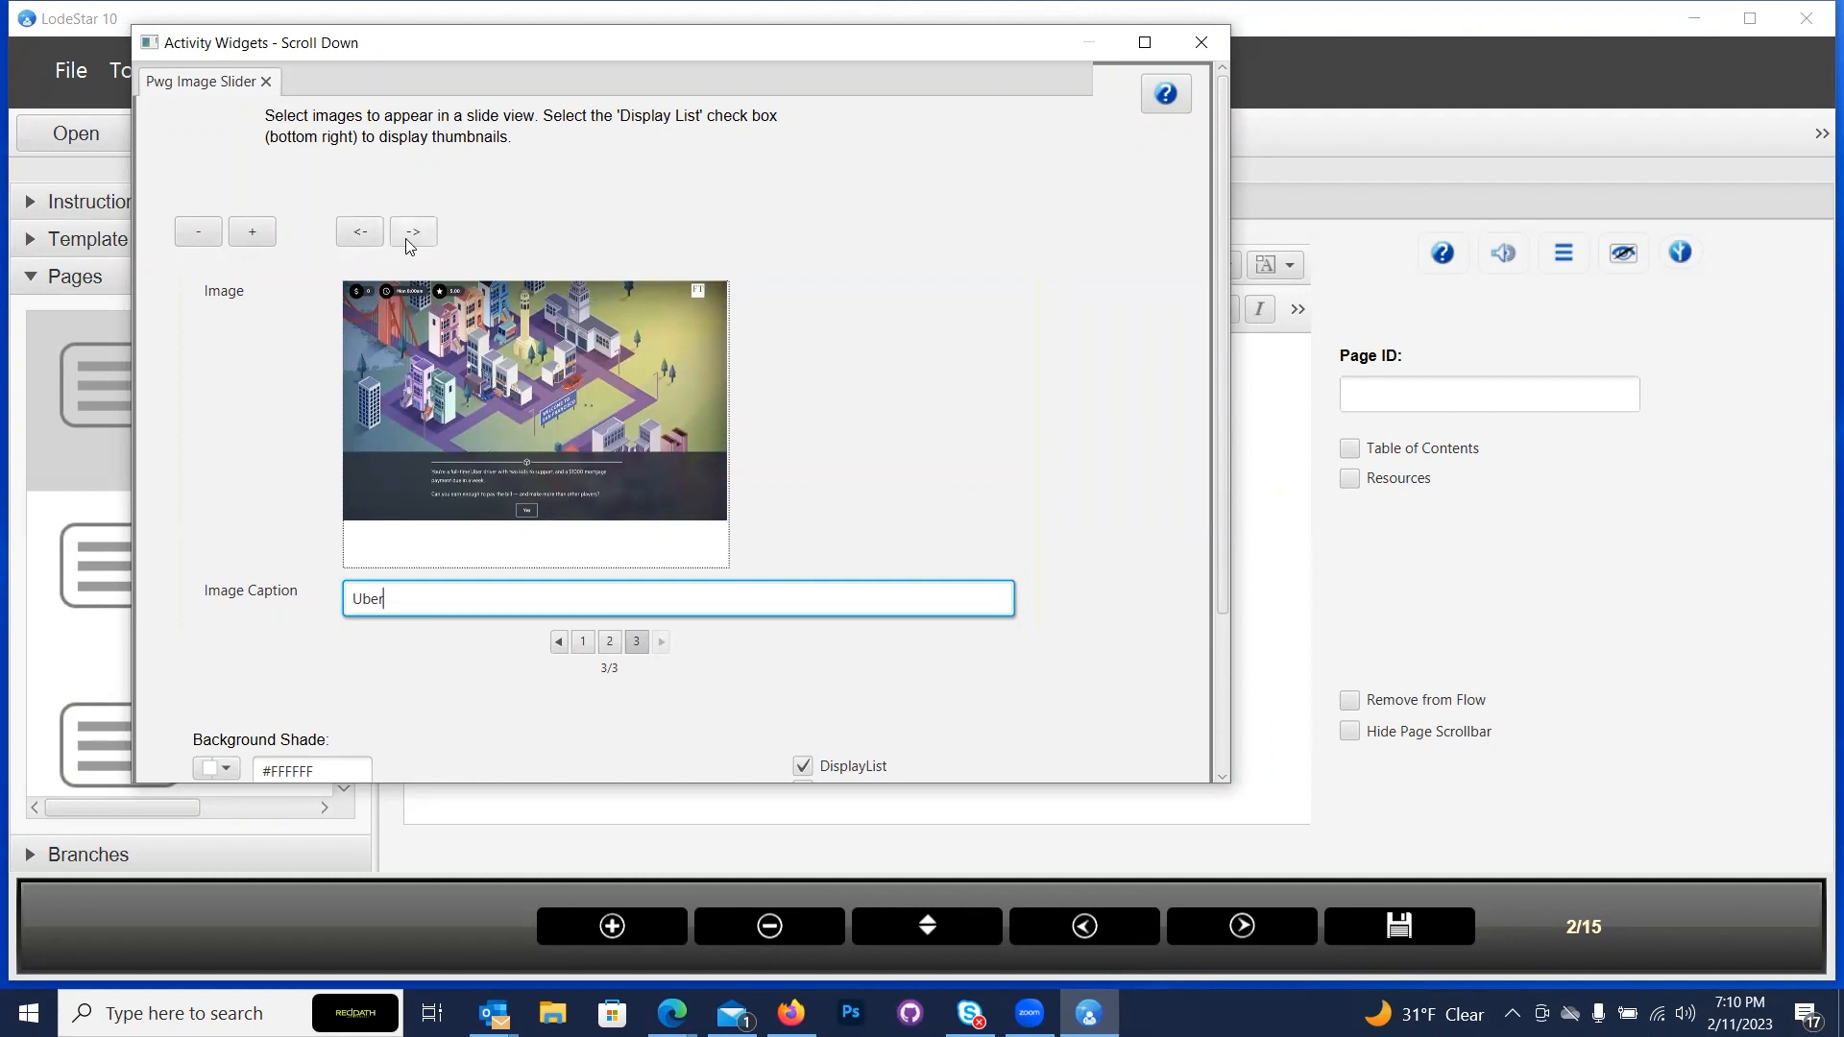
click(605, 643)
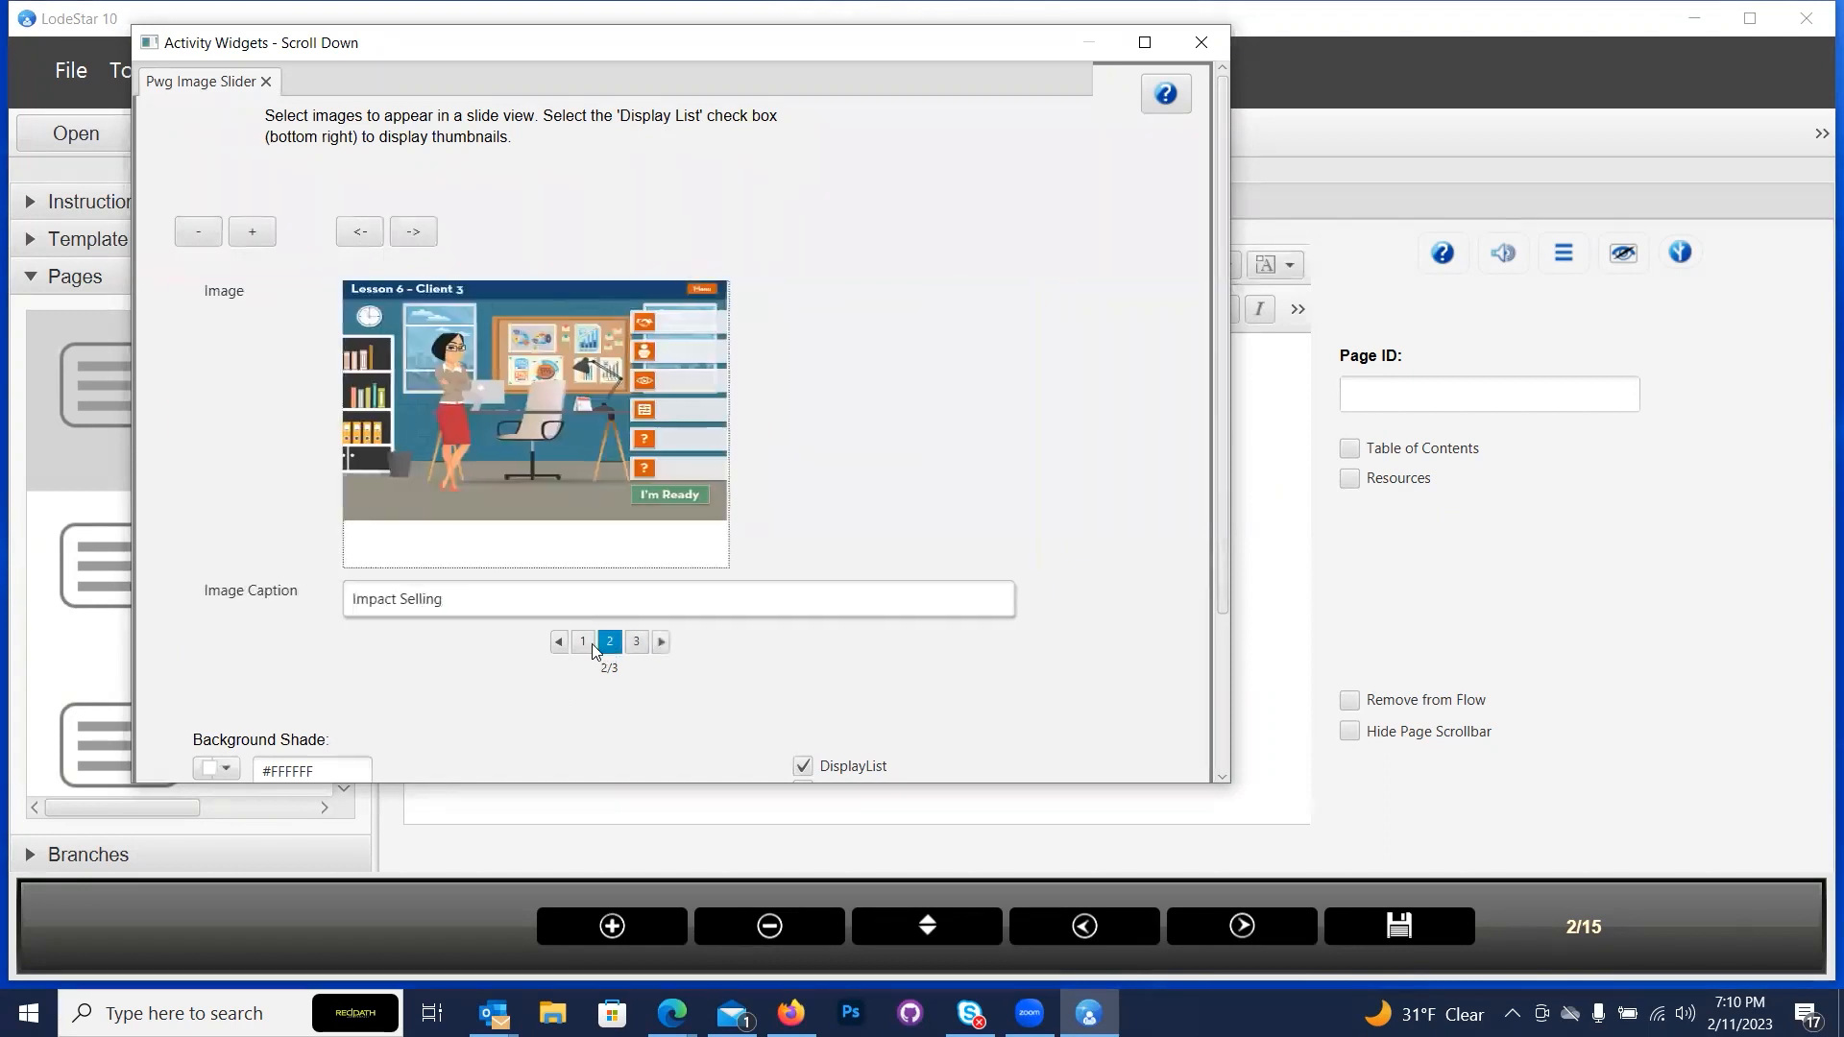
click(586, 642)
click(621, 684)
click(637, 644)
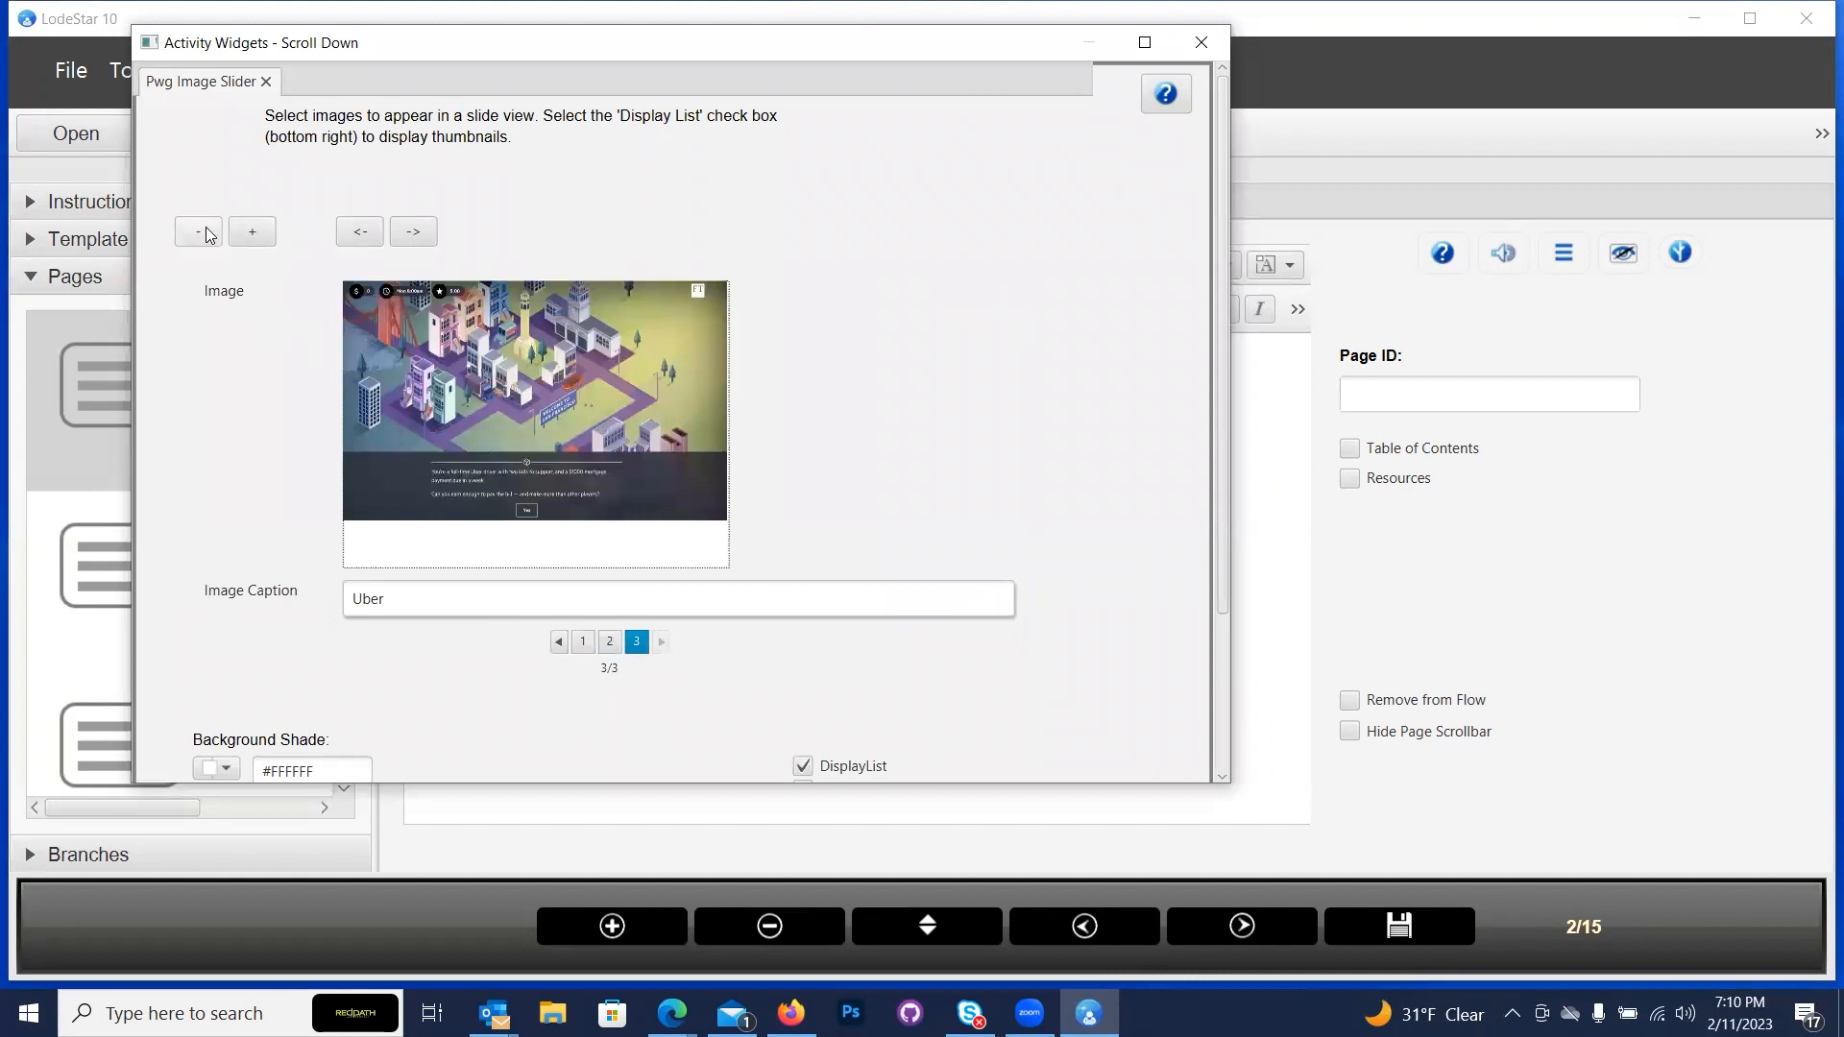
scroll(473, 609, down, 2)
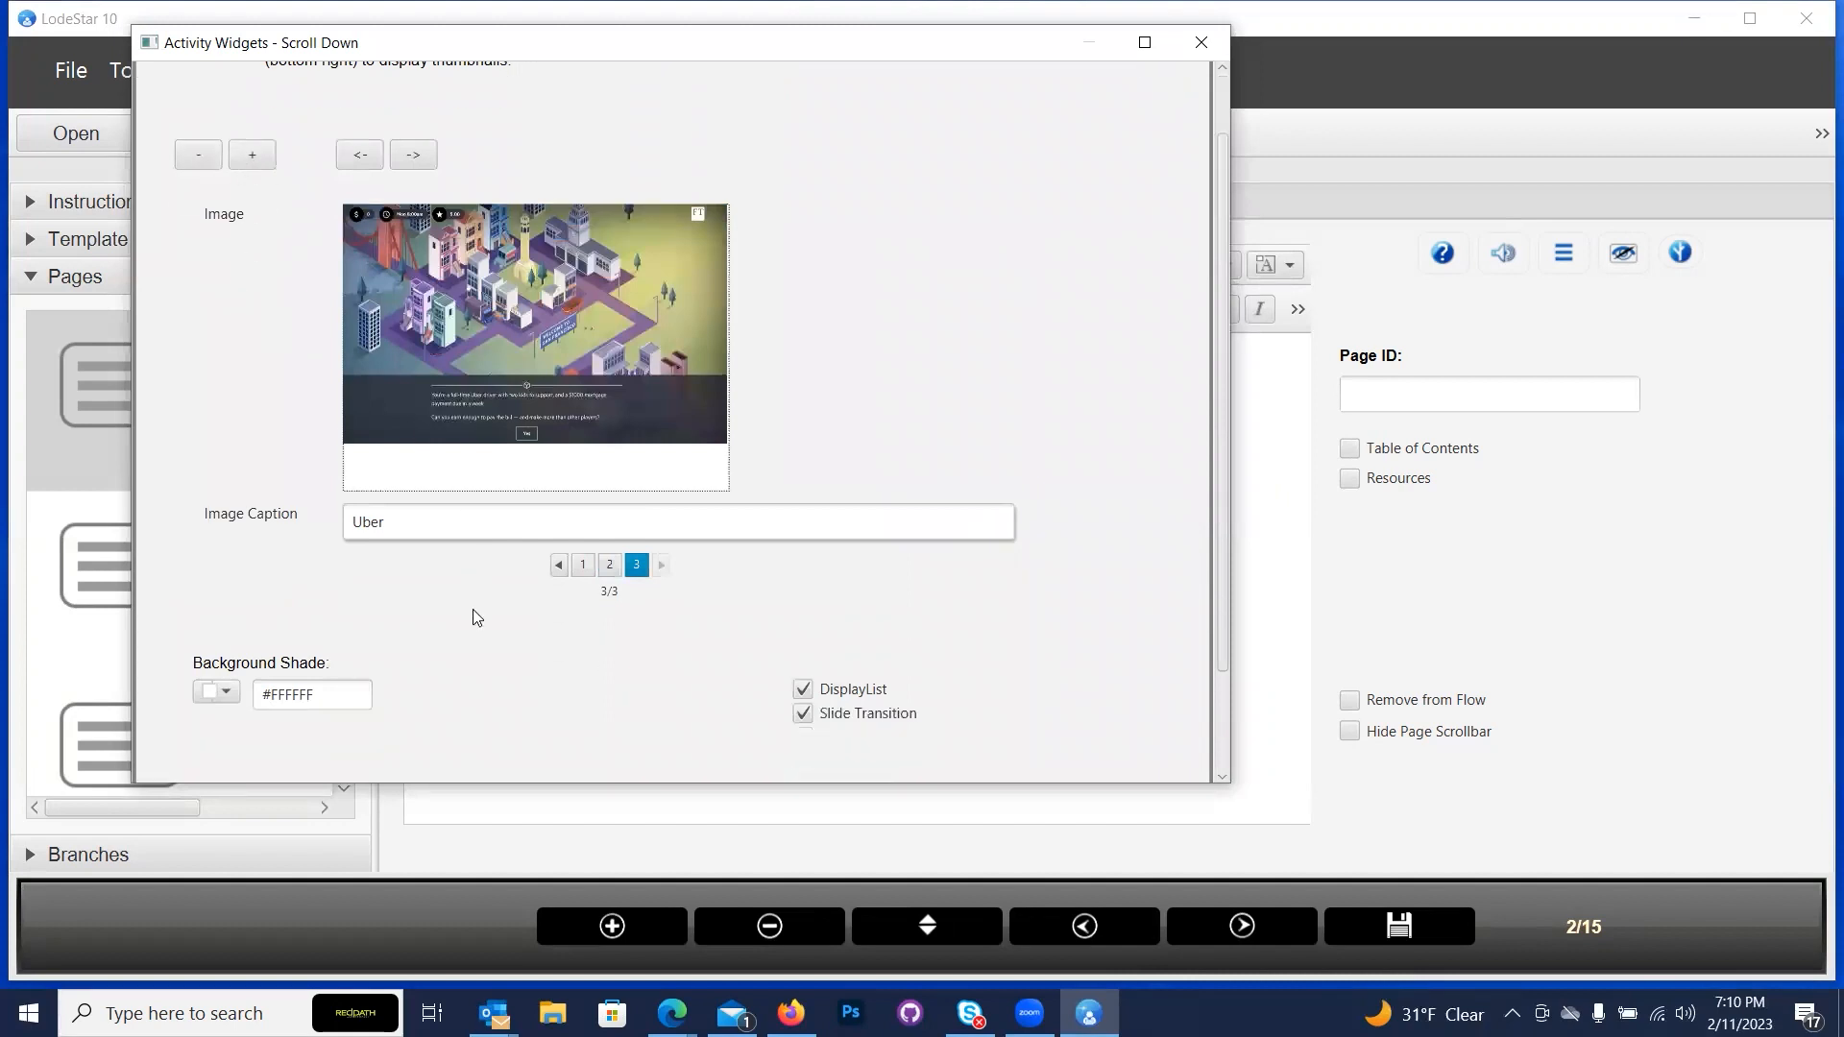
scroll(853, 397, up, 2)
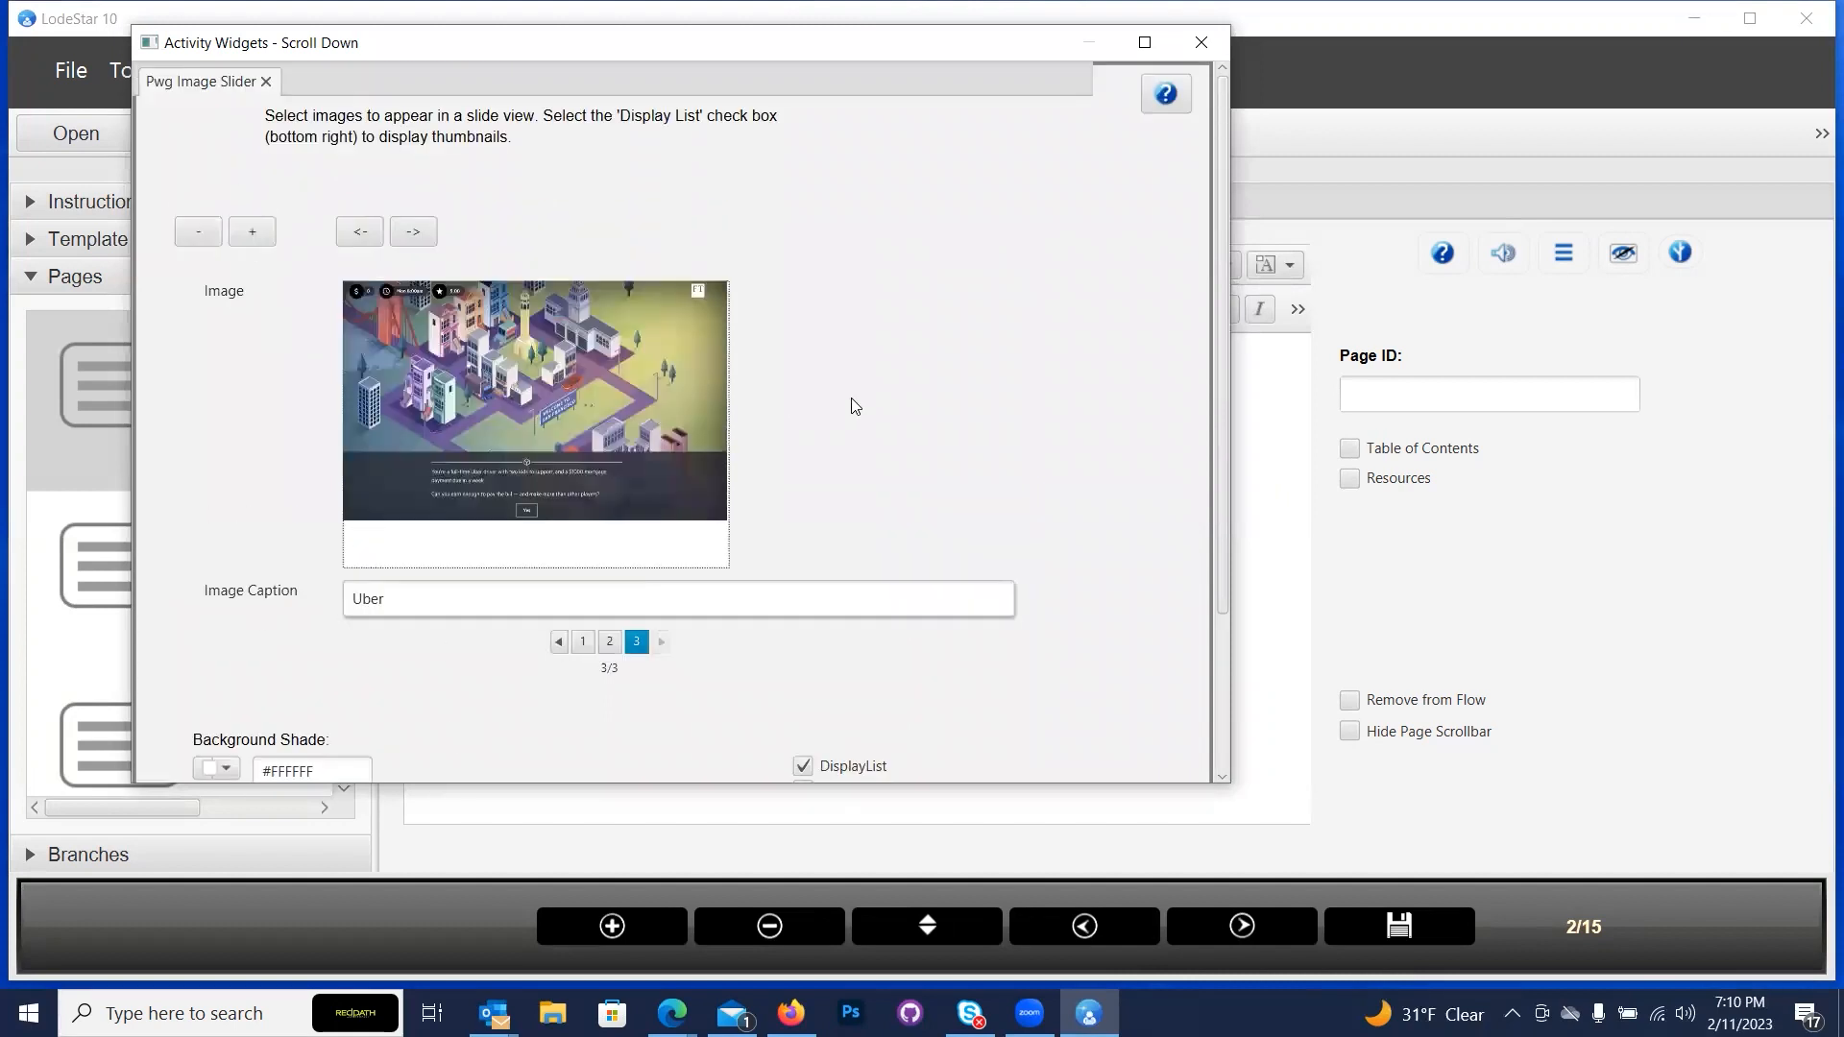
Close the Image Slider widget's settings and save them to the page.
scroll(1037, 300, down, 4)
scroll(1021, 321, up, 2)
click(1205, 36)
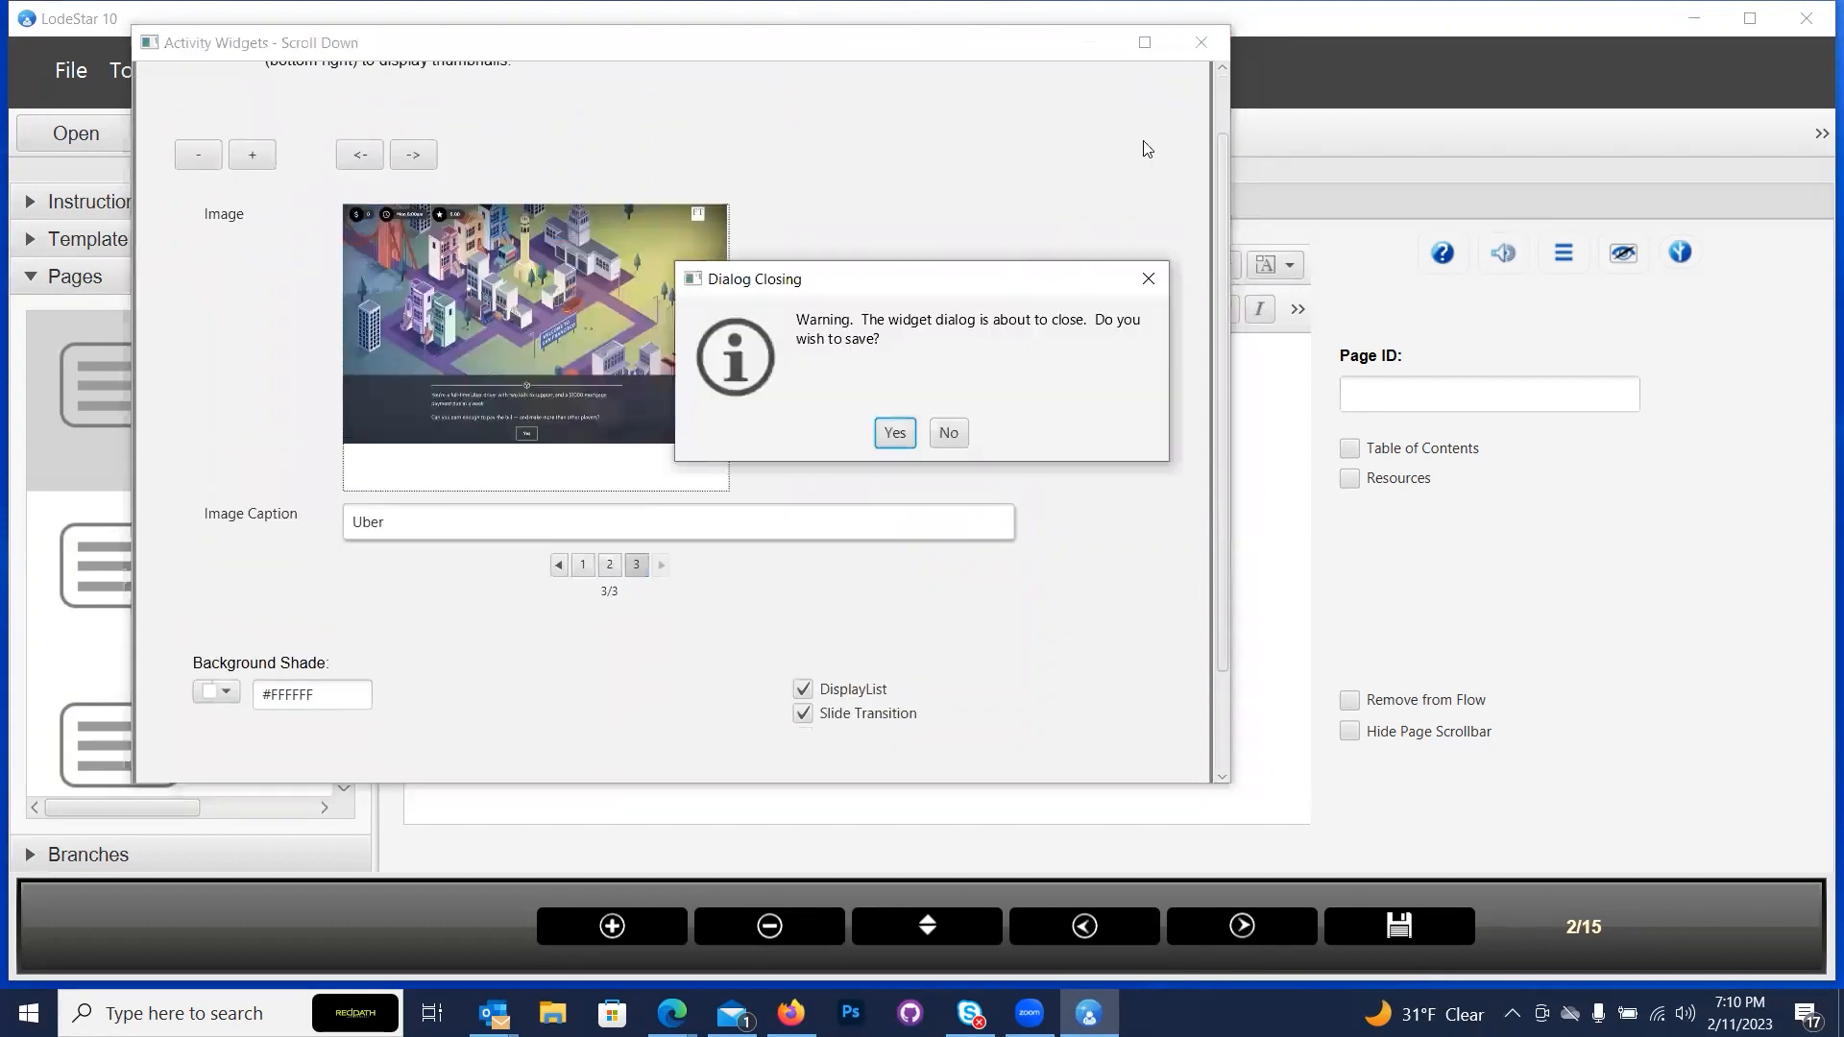
click(890, 437)
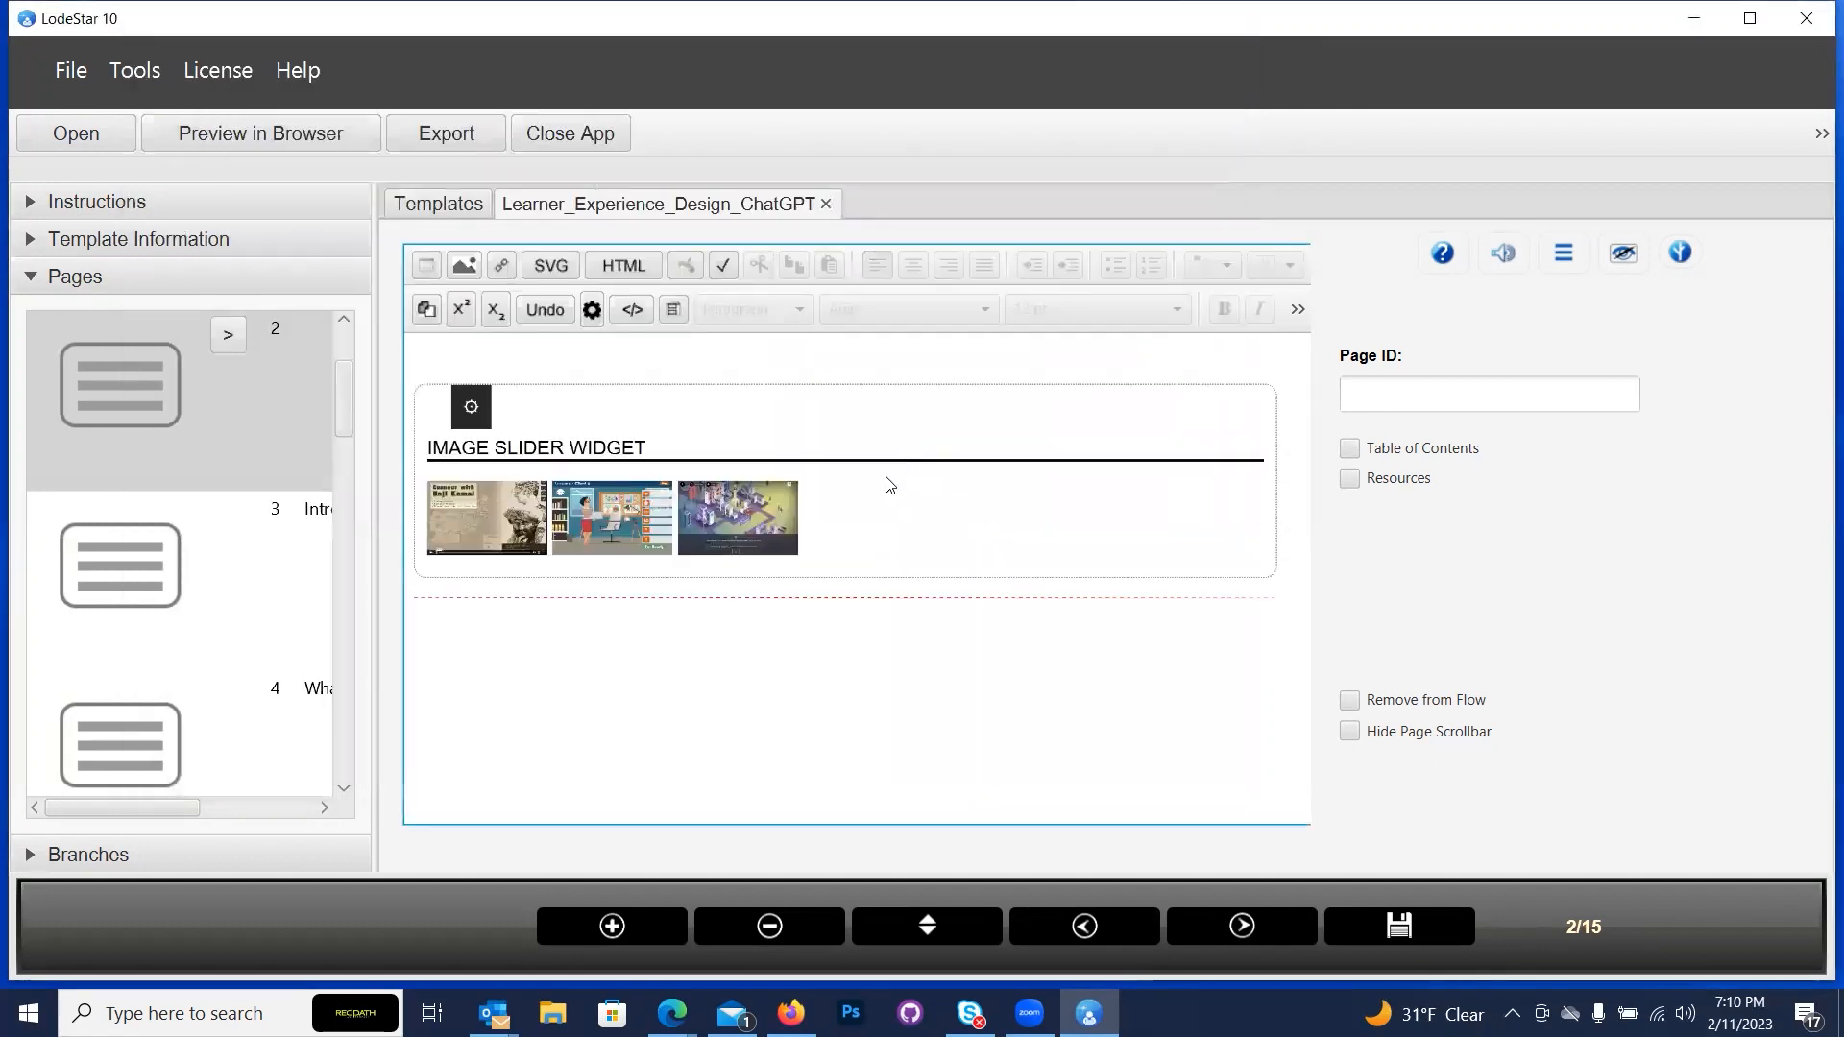
Preview the project in the browser and advance from the title page to the image slider.
click(330, 138)
click(922, 434)
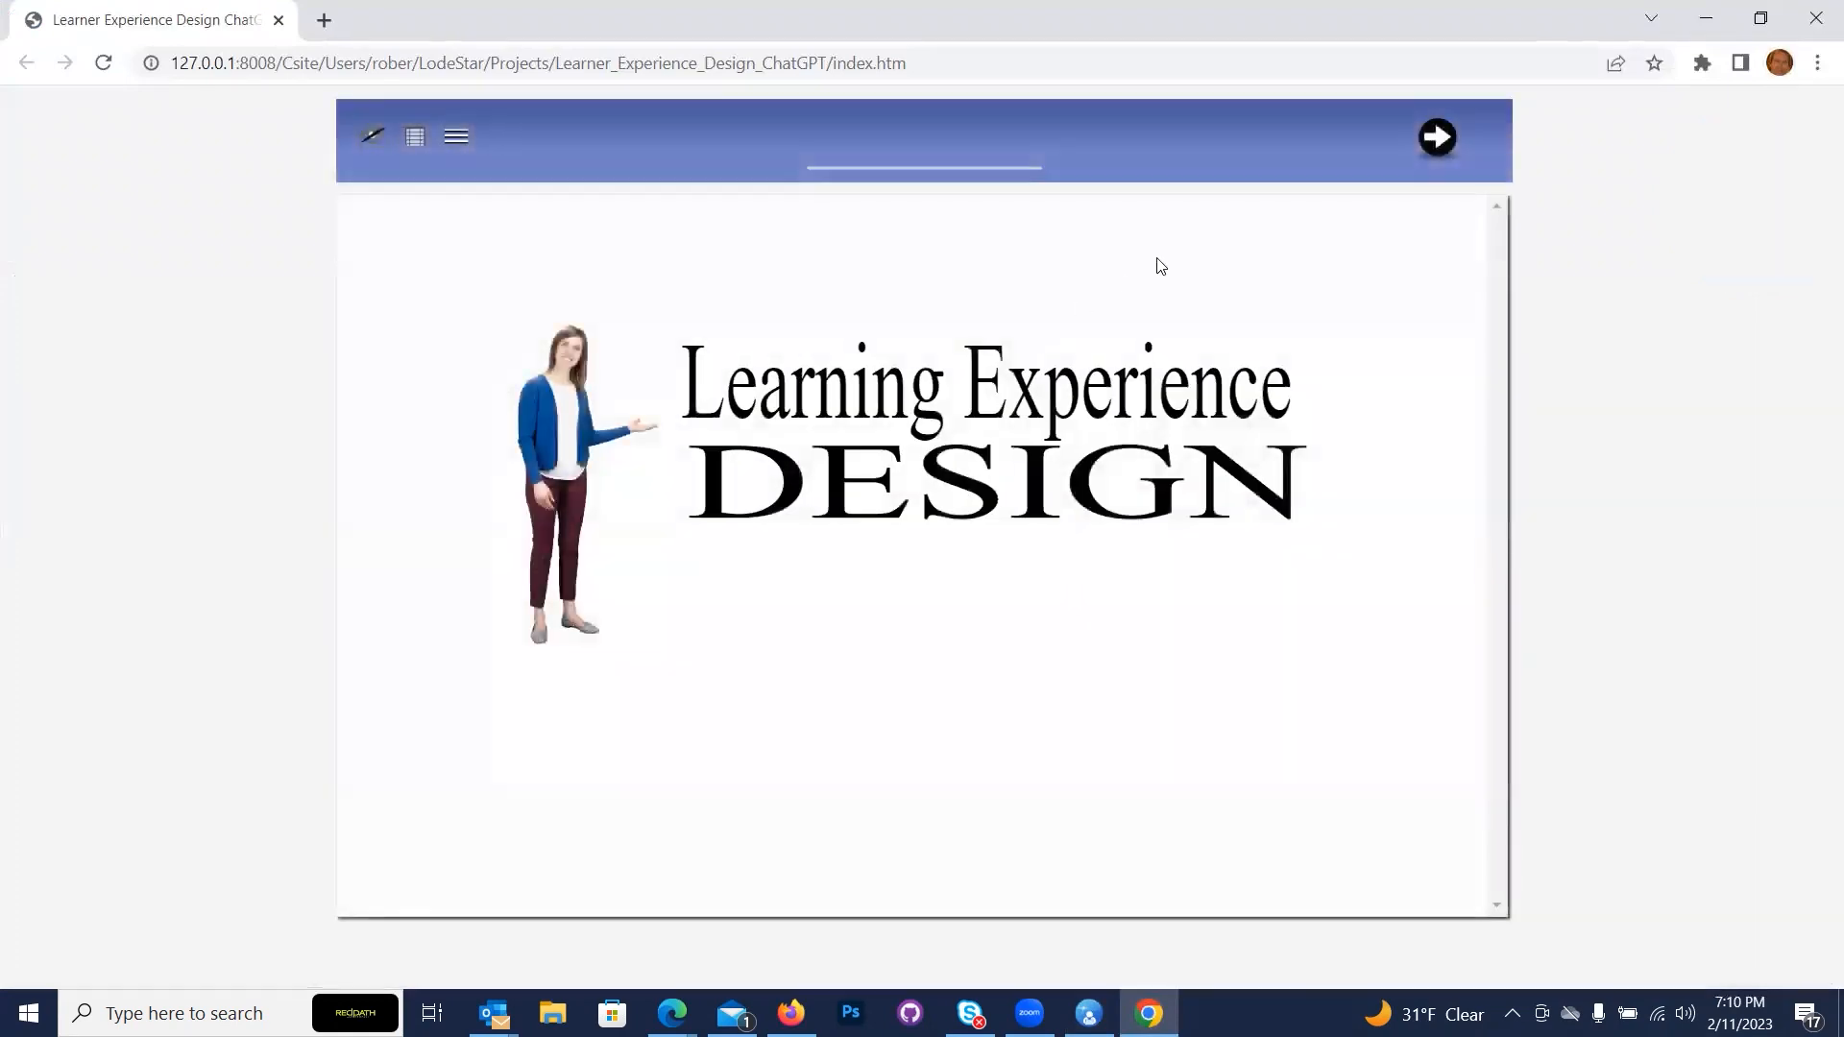
click(1429, 160)
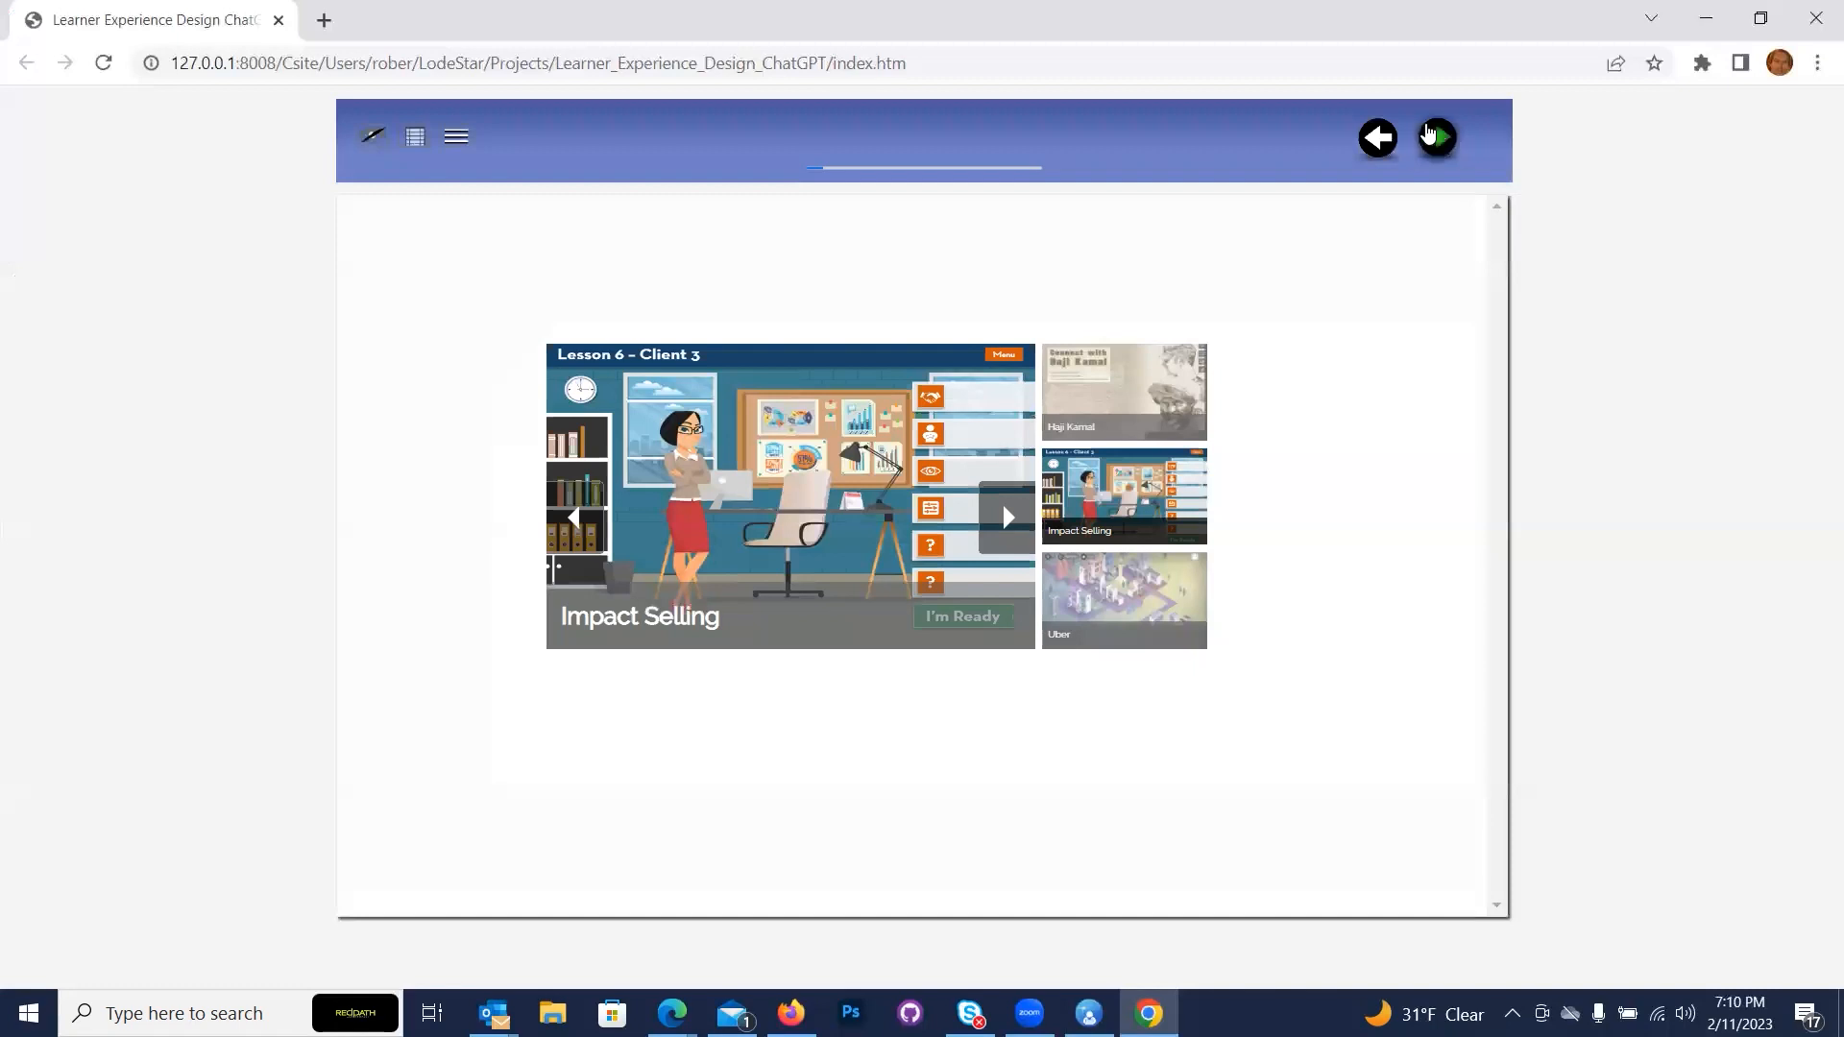
Advance the preview to the "What is Learning Experience Design" page and test playing and pausing its audio.
click(1438, 144)
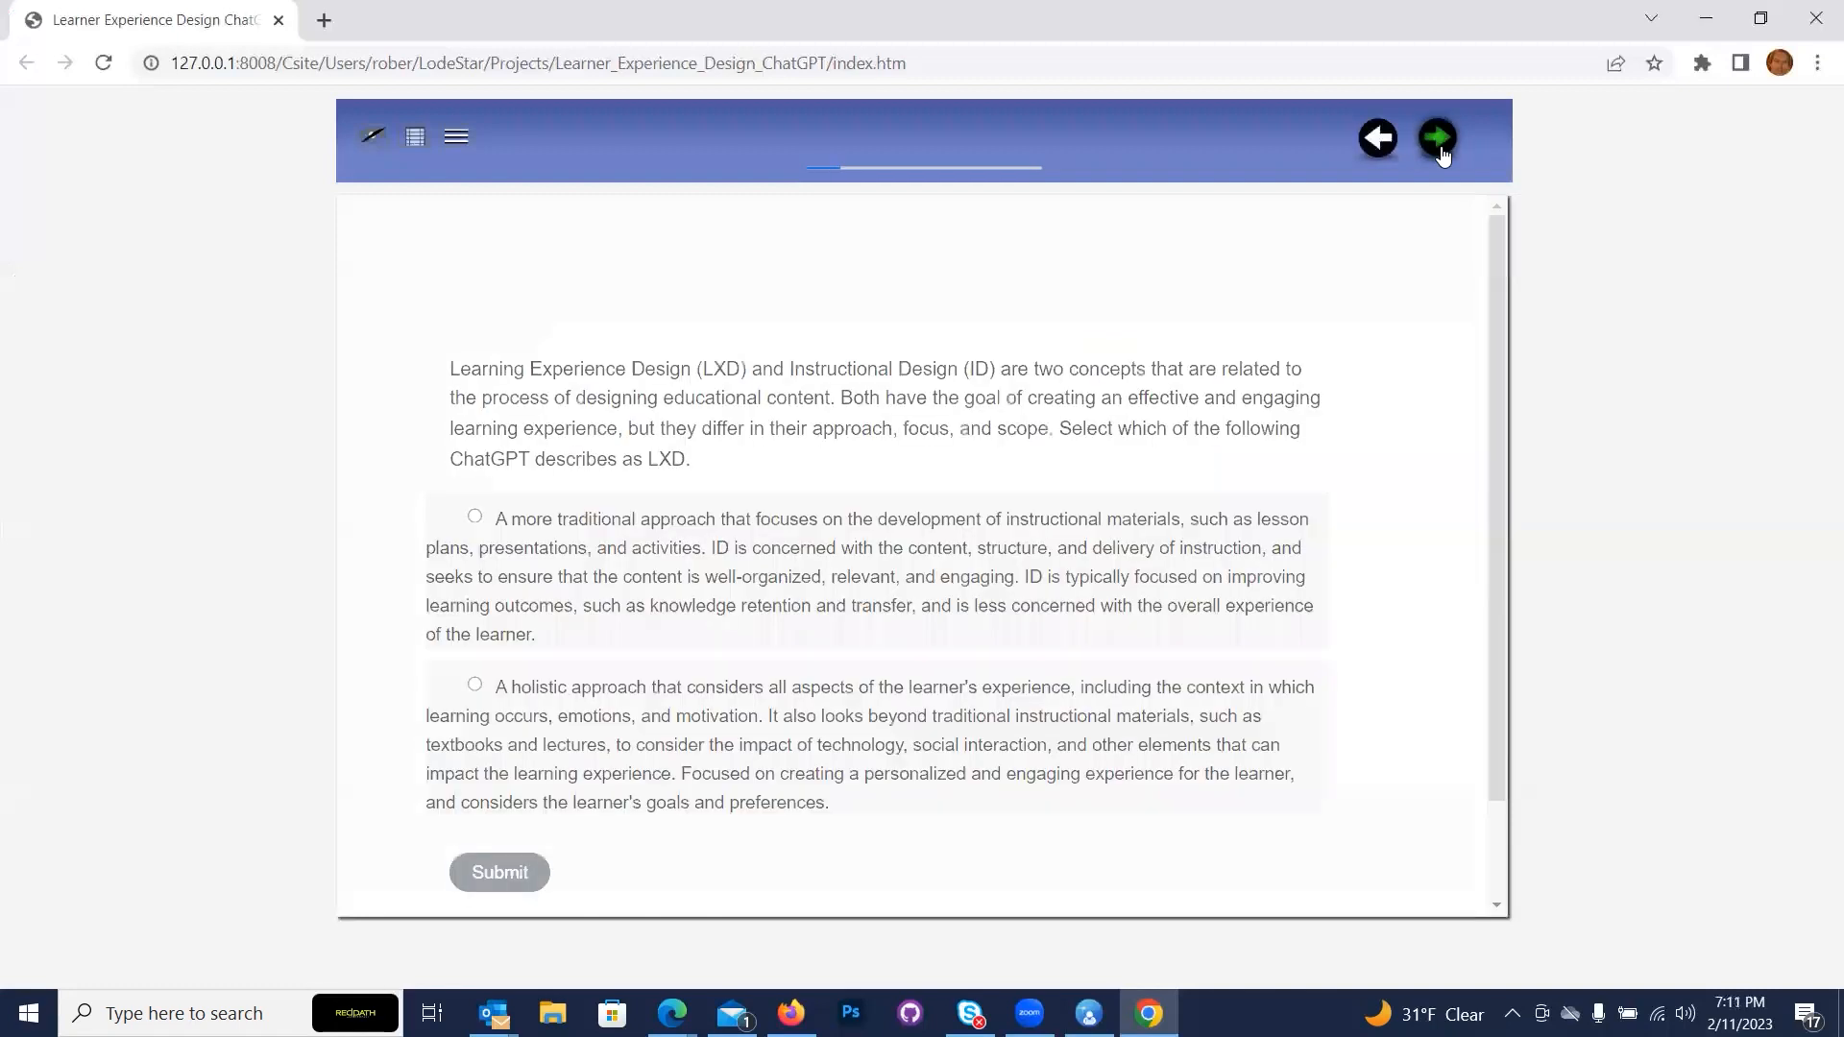
click(1440, 147)
scroll(802, 498, down, 1)
scroll(754, 416, up, 1)
scroll(676, 711, down, 2)
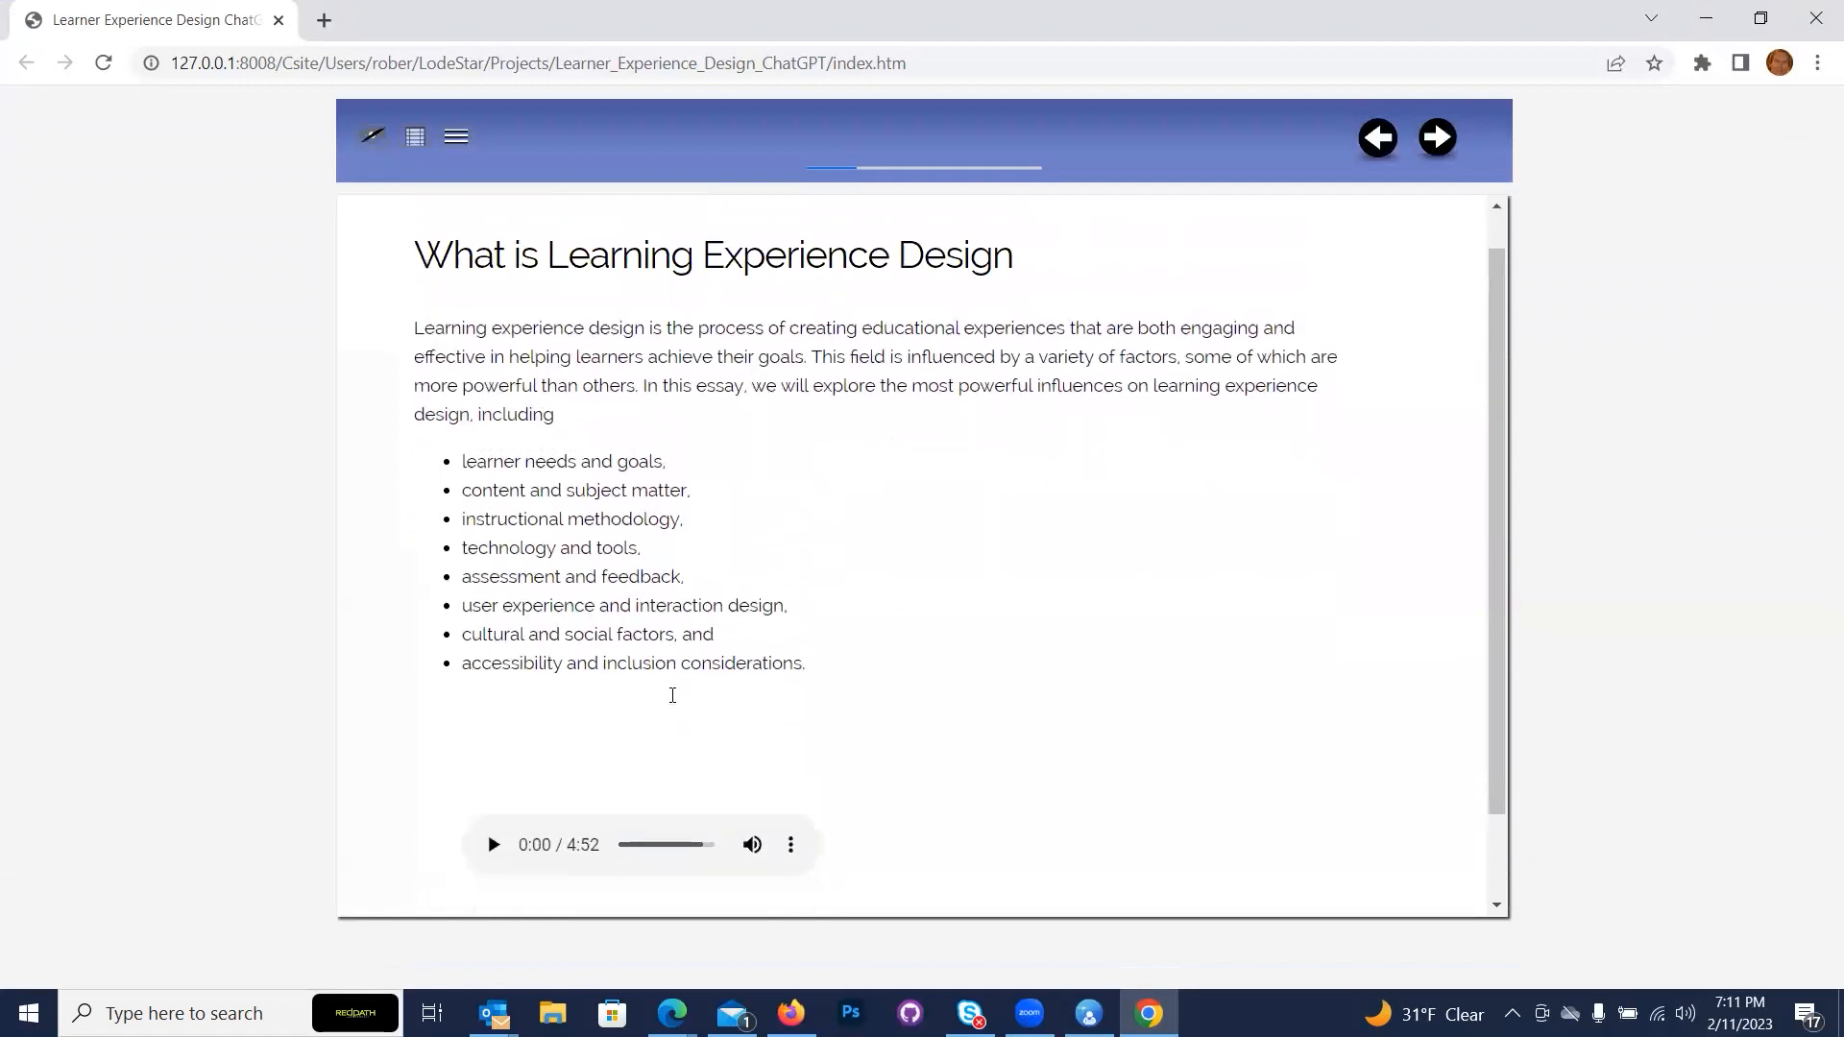
click(494, 740)
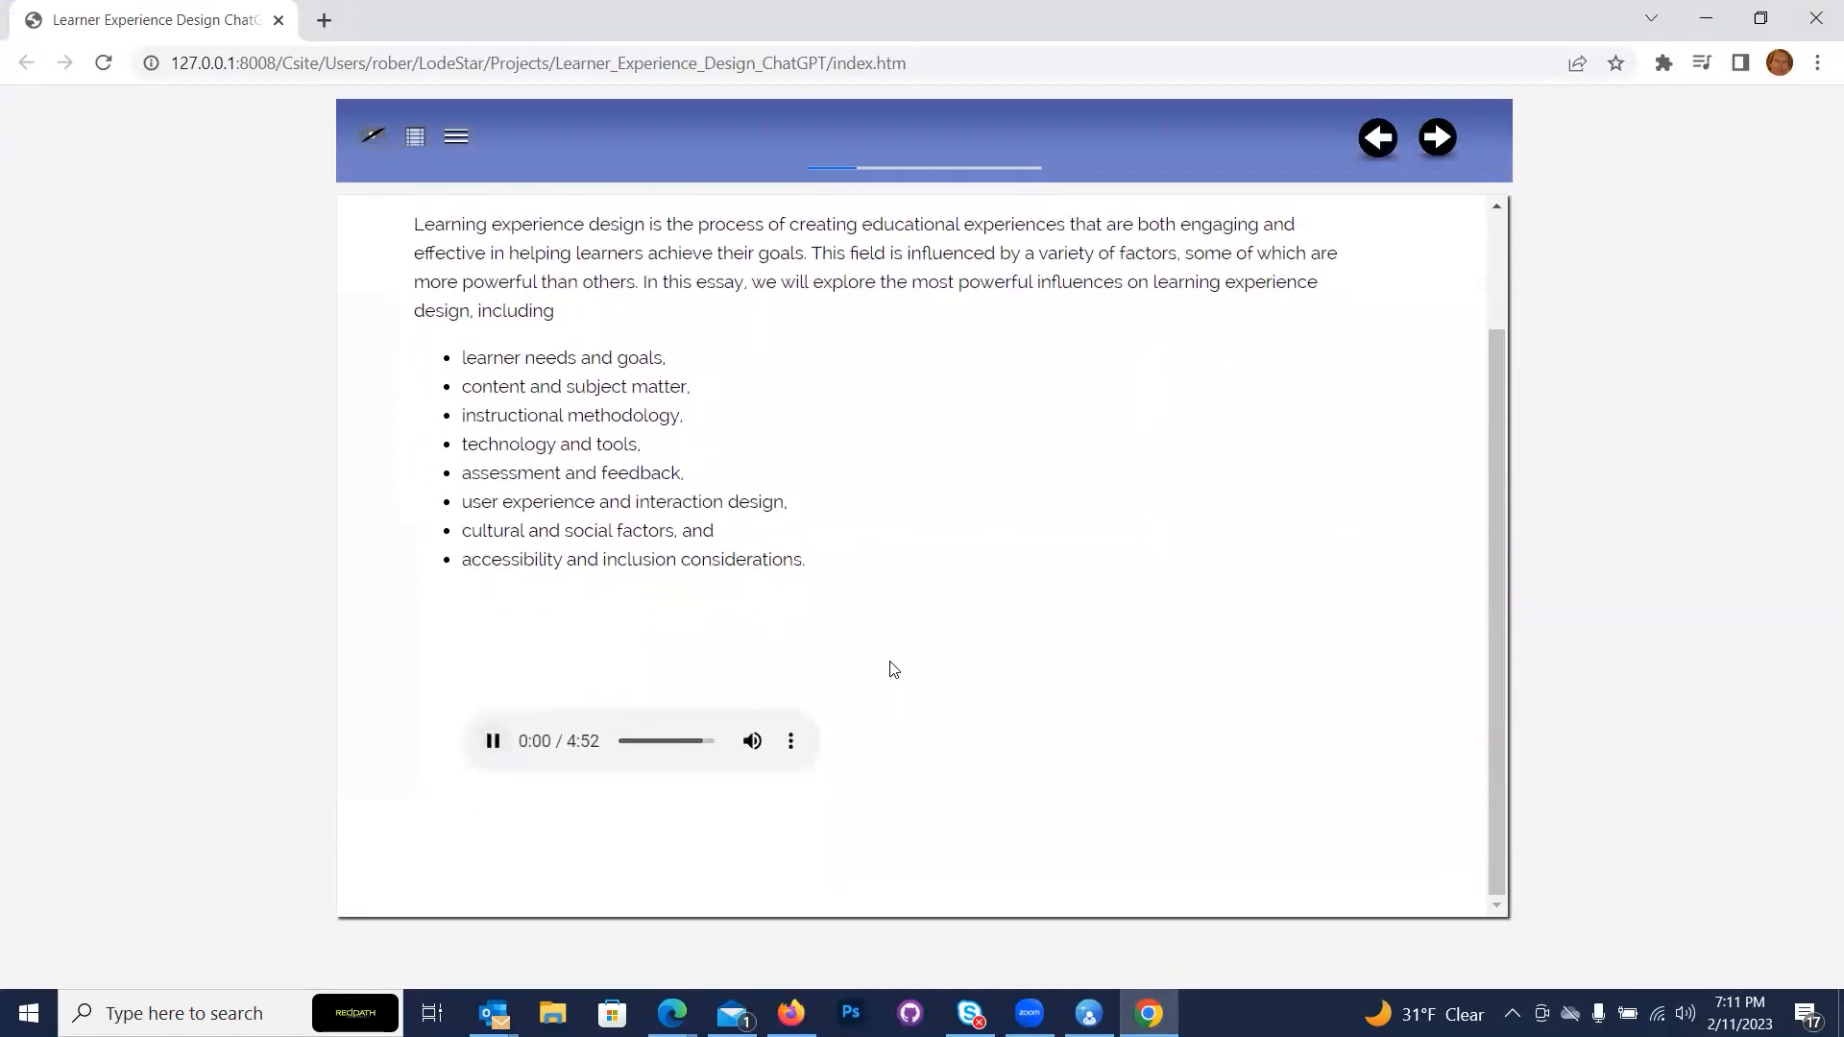
scroll(890, 663, up, 2)
scroll(889, 663, down, 2)
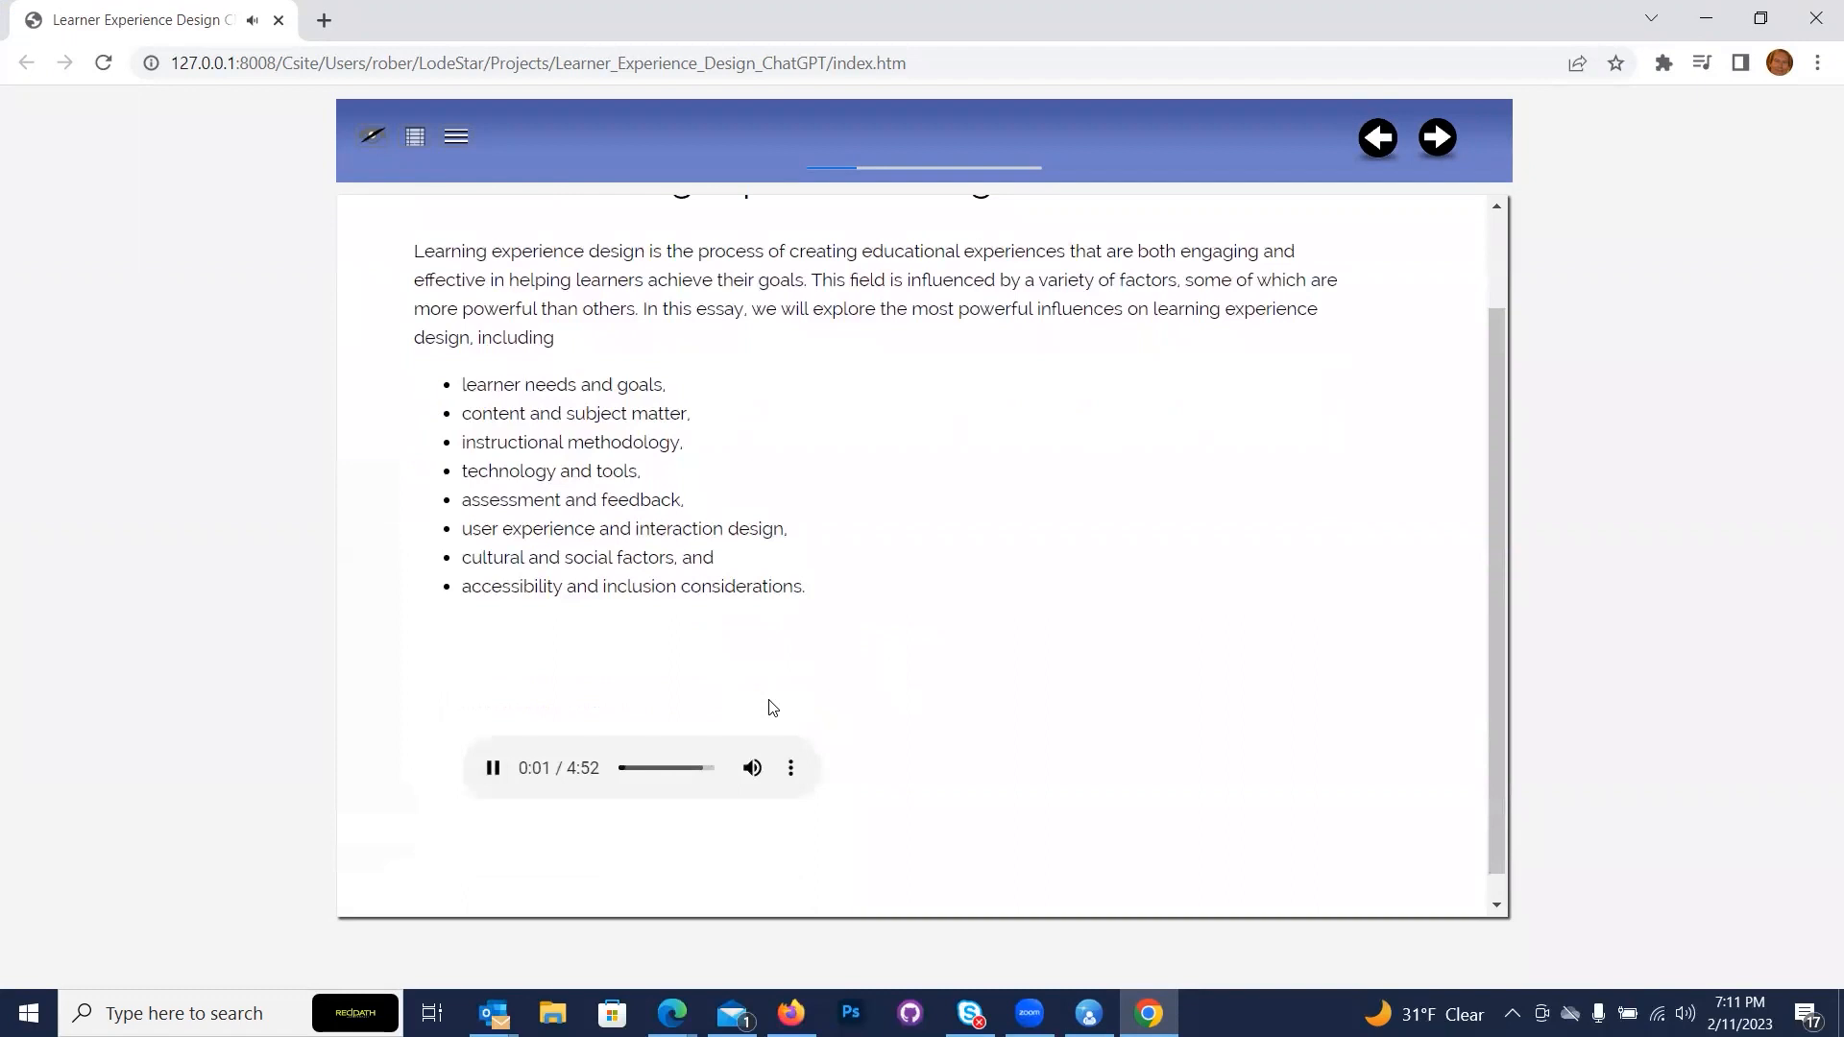
click(493, 769)
scroll(953, 457, up, 1)
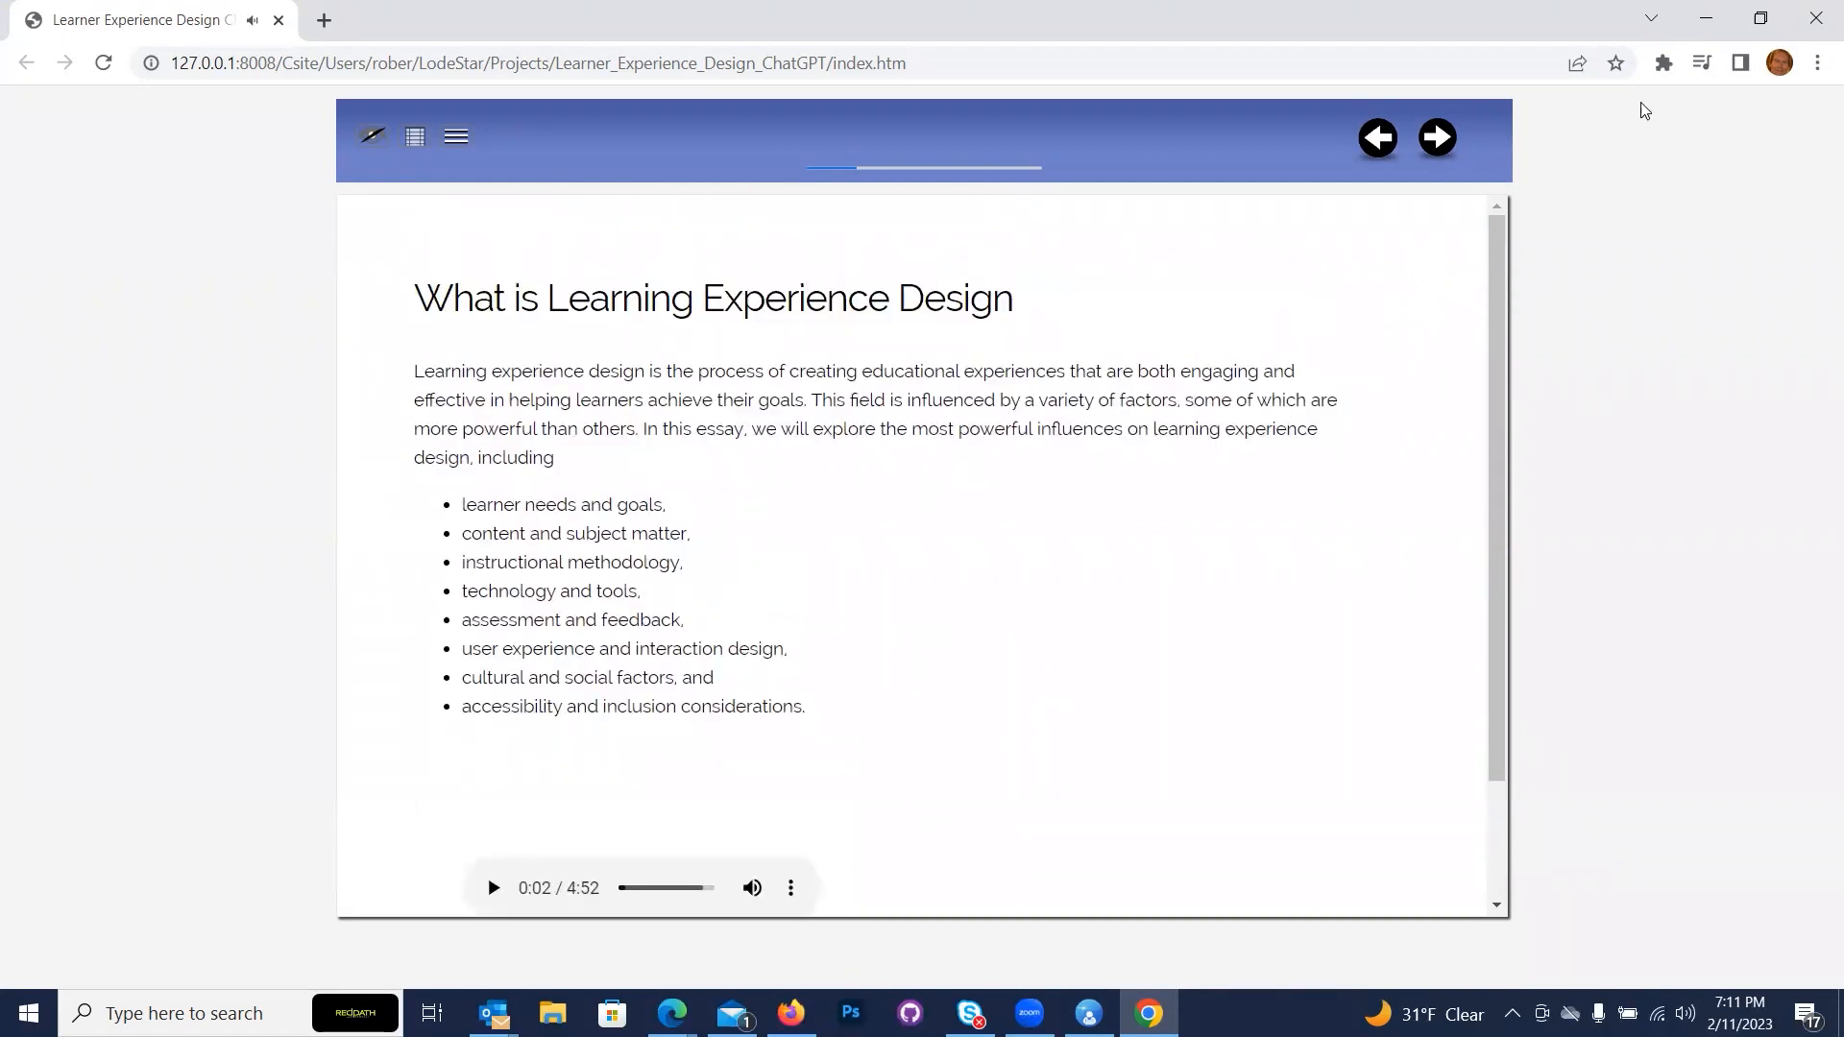
Close the browser preview and go to the "What is Learning Experience Design" page in the LodeStar editor.
click(1817, 18)
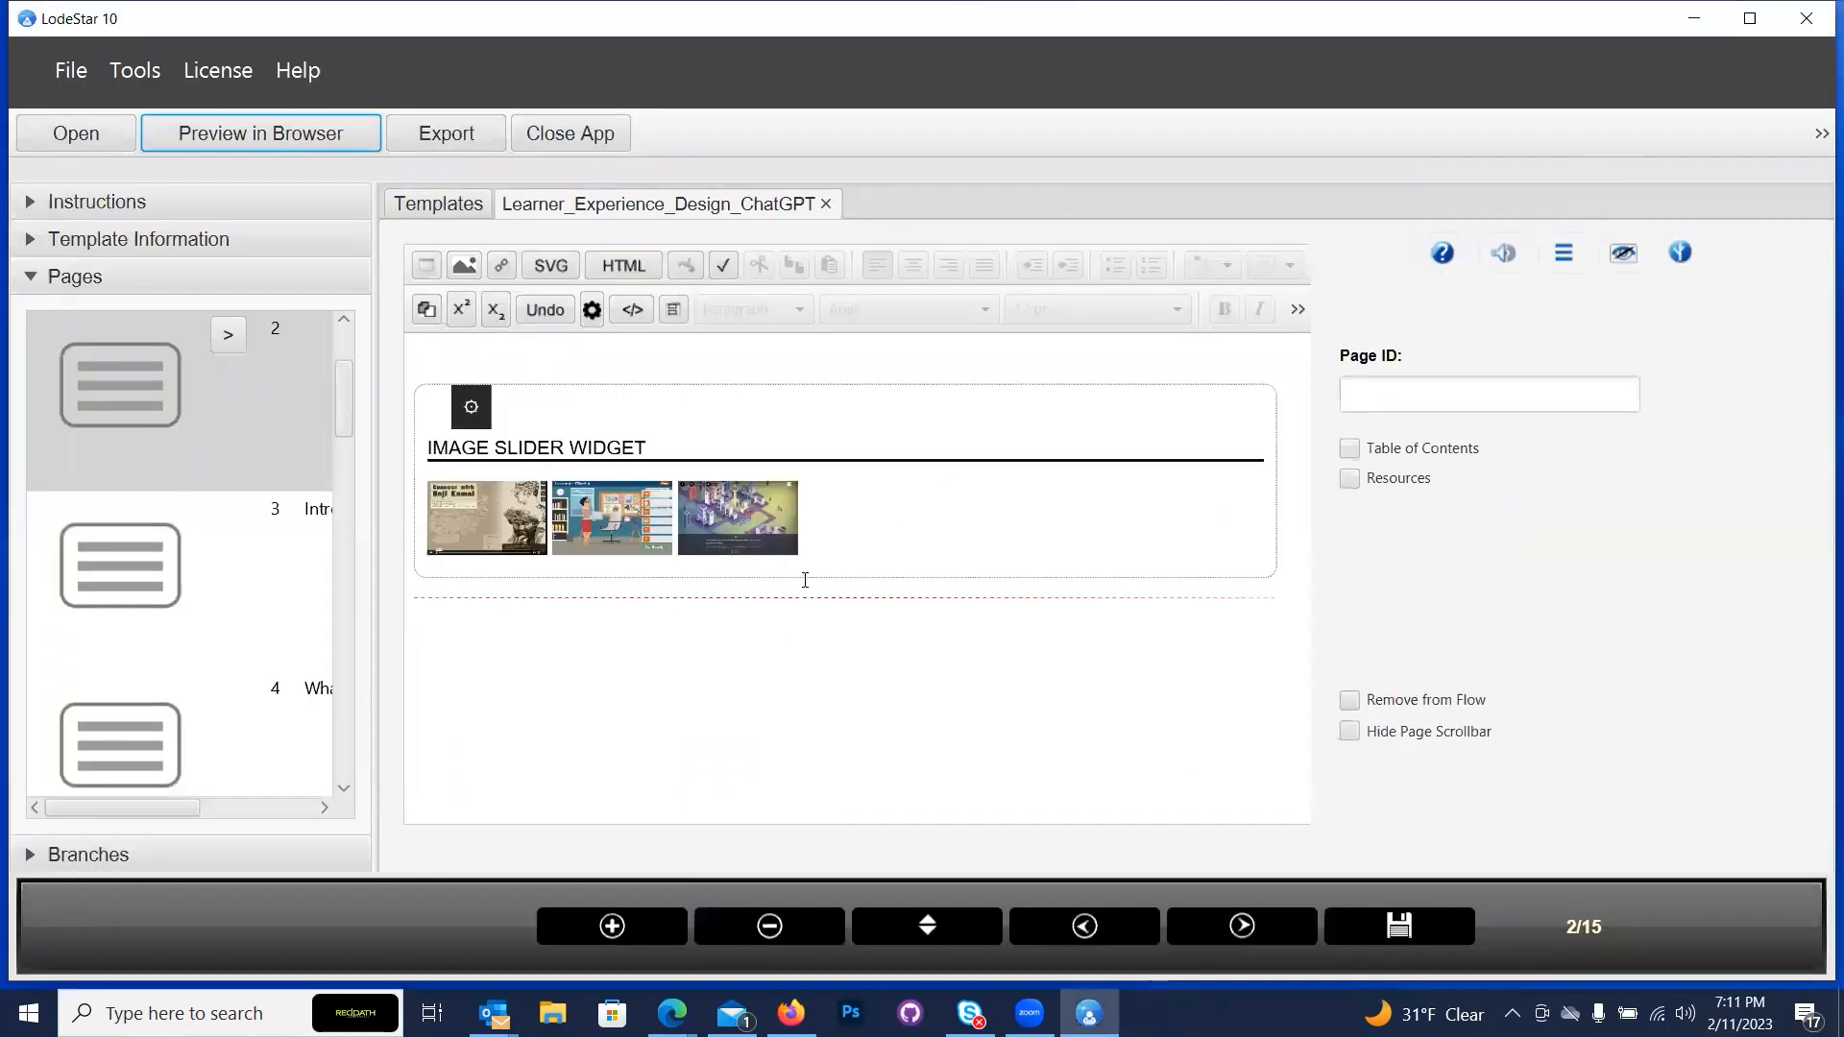
scroll(239, 519, down, 3)
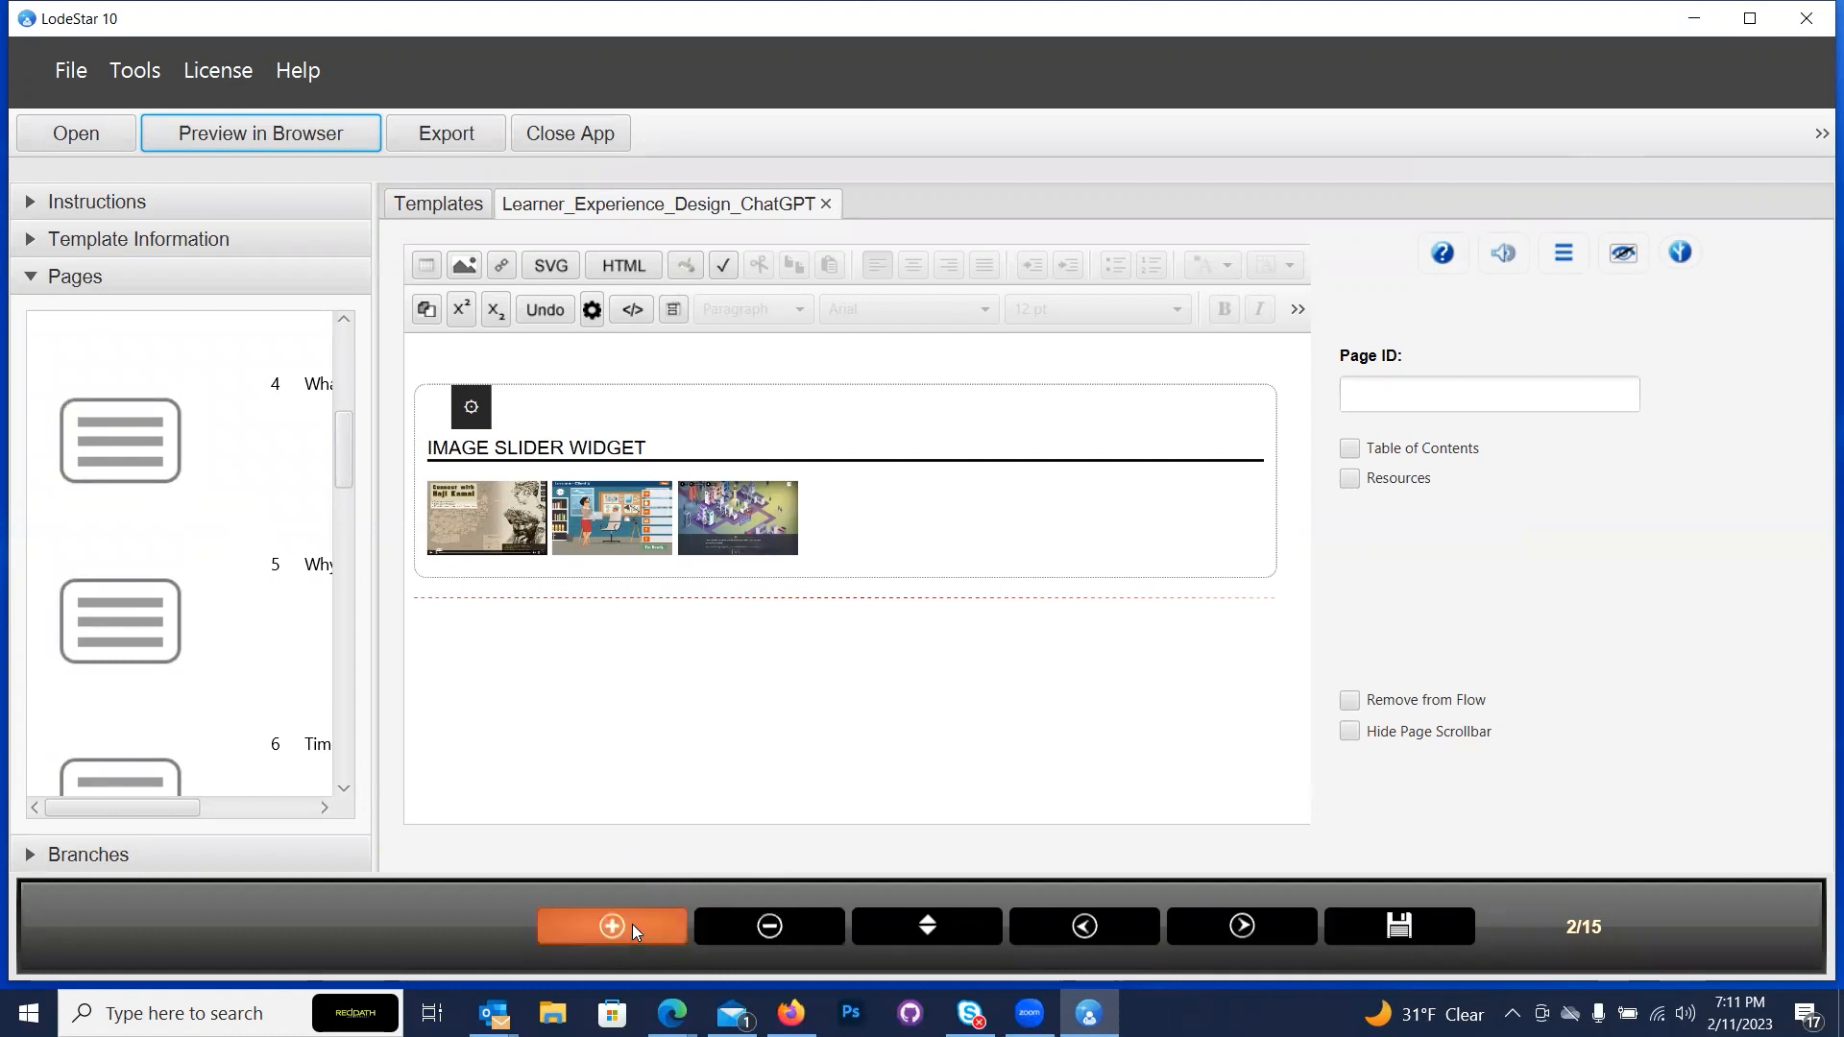
click(1239, 924)
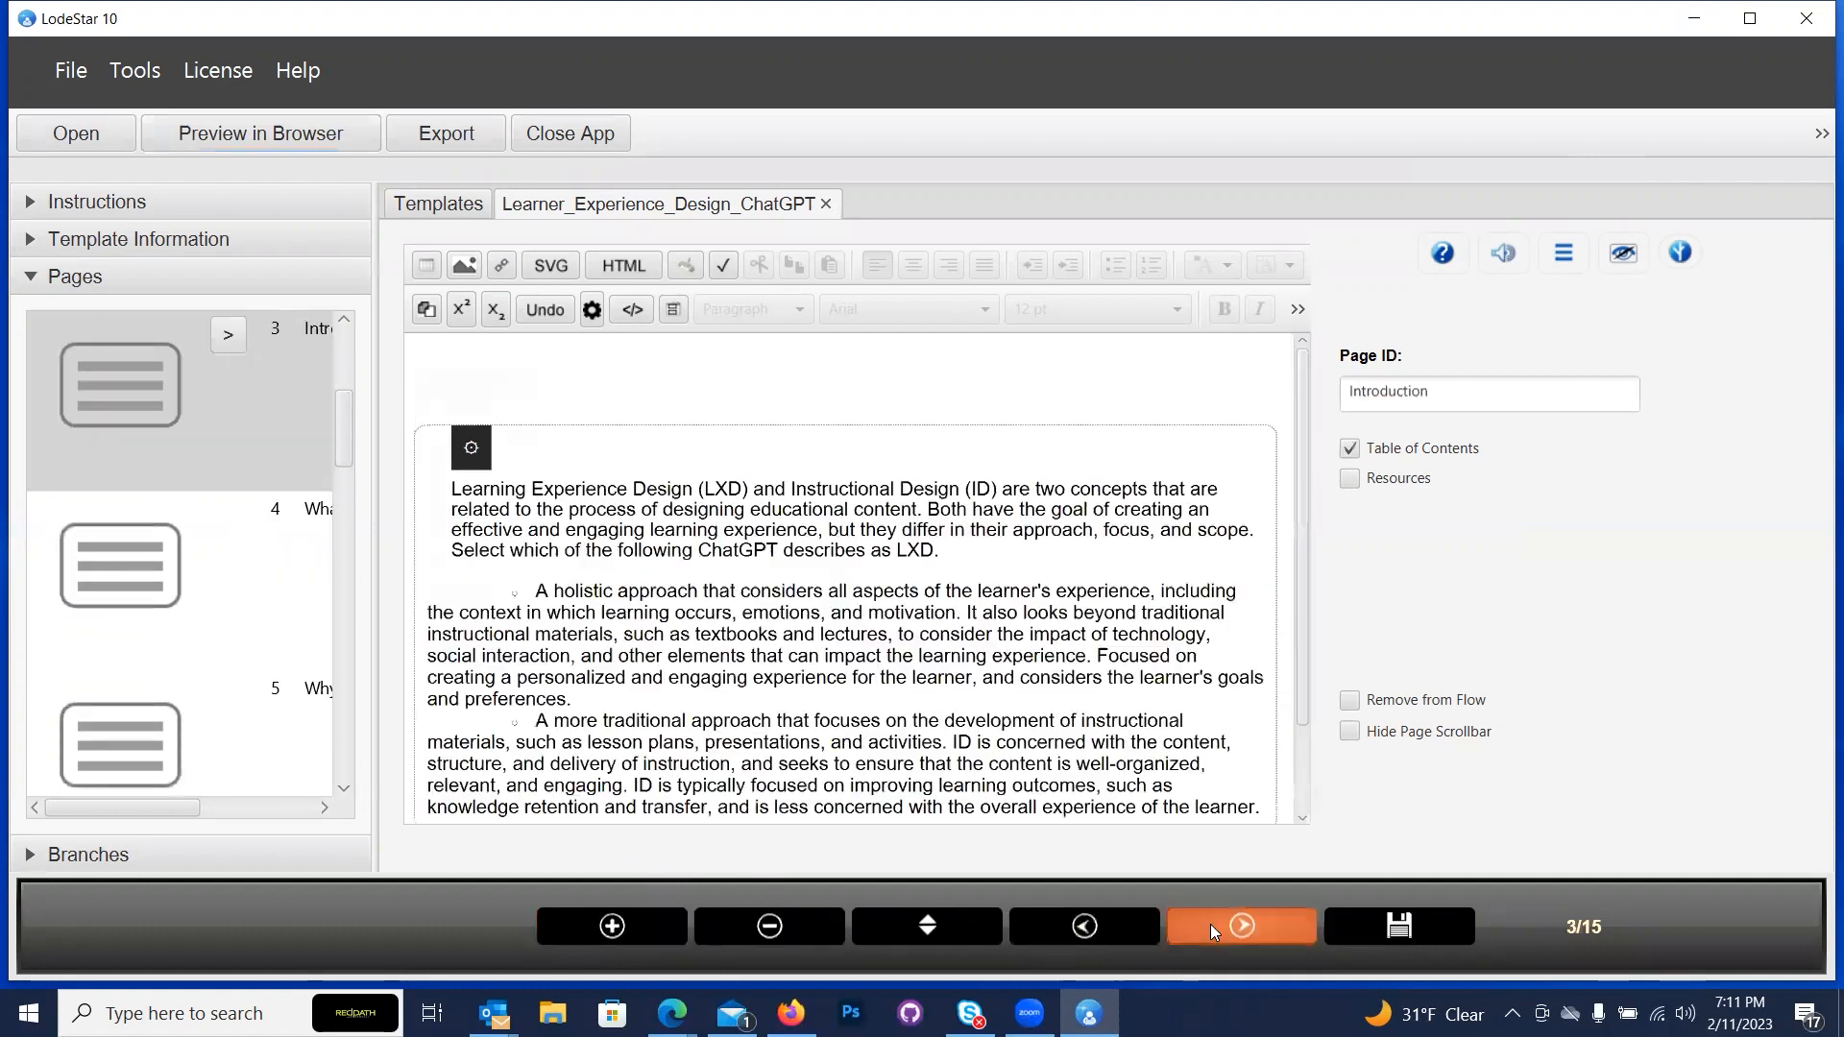
click(1226, 928)
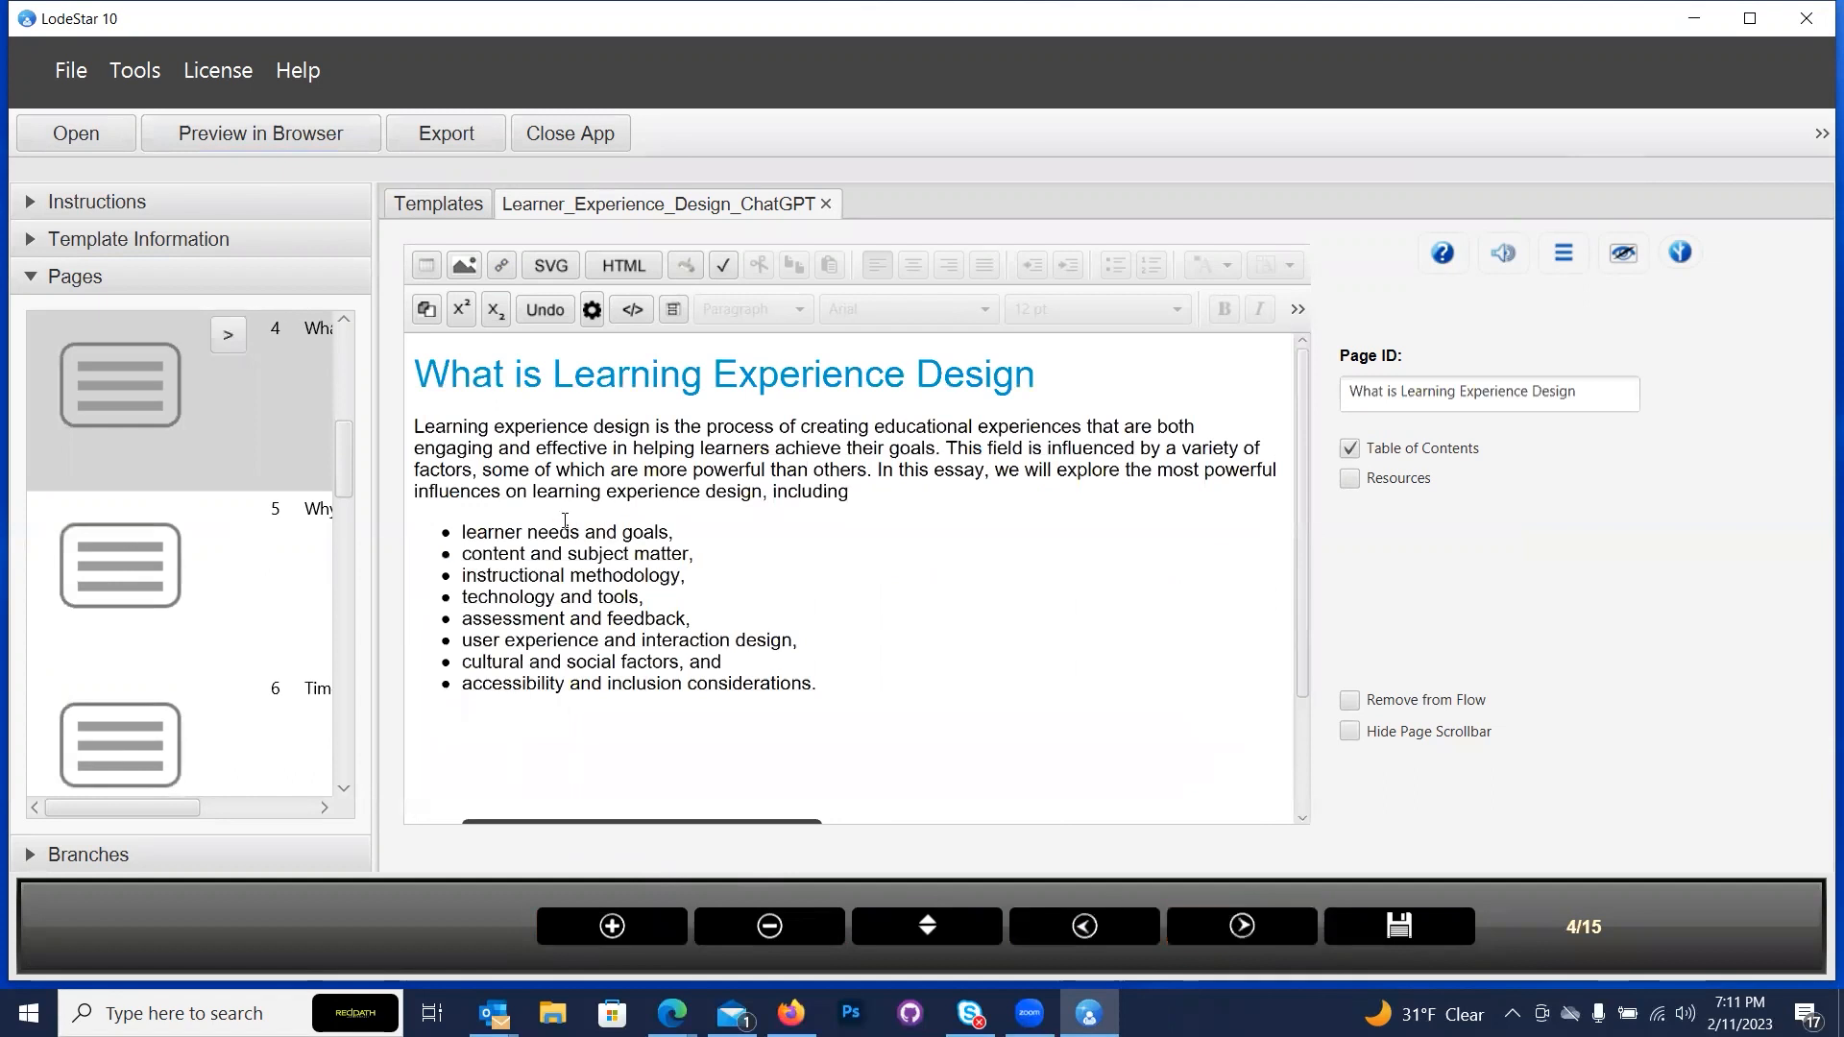
Copy the opening paragraph of the "What is Learning Experience Design" page and add a new page after the image slider page.
drag(420, 424, 886, 495)
key(ctrl+c)
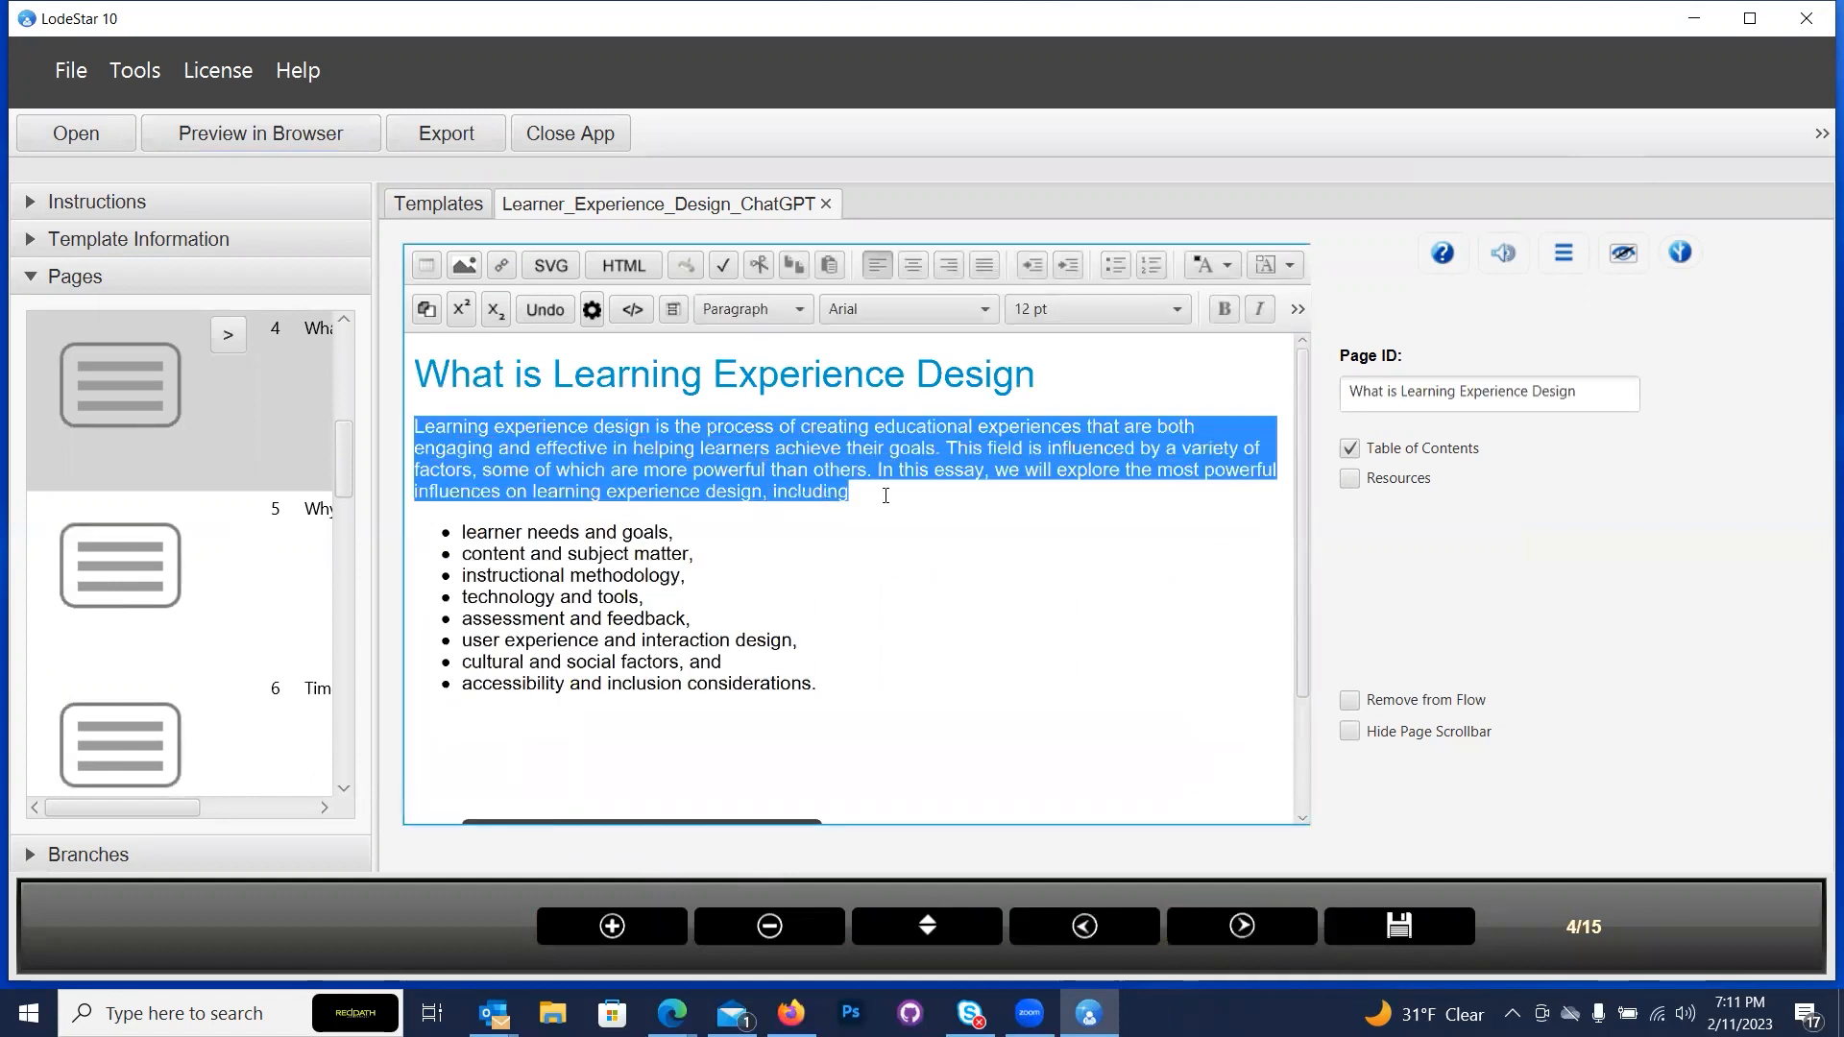
click(1085, 925)
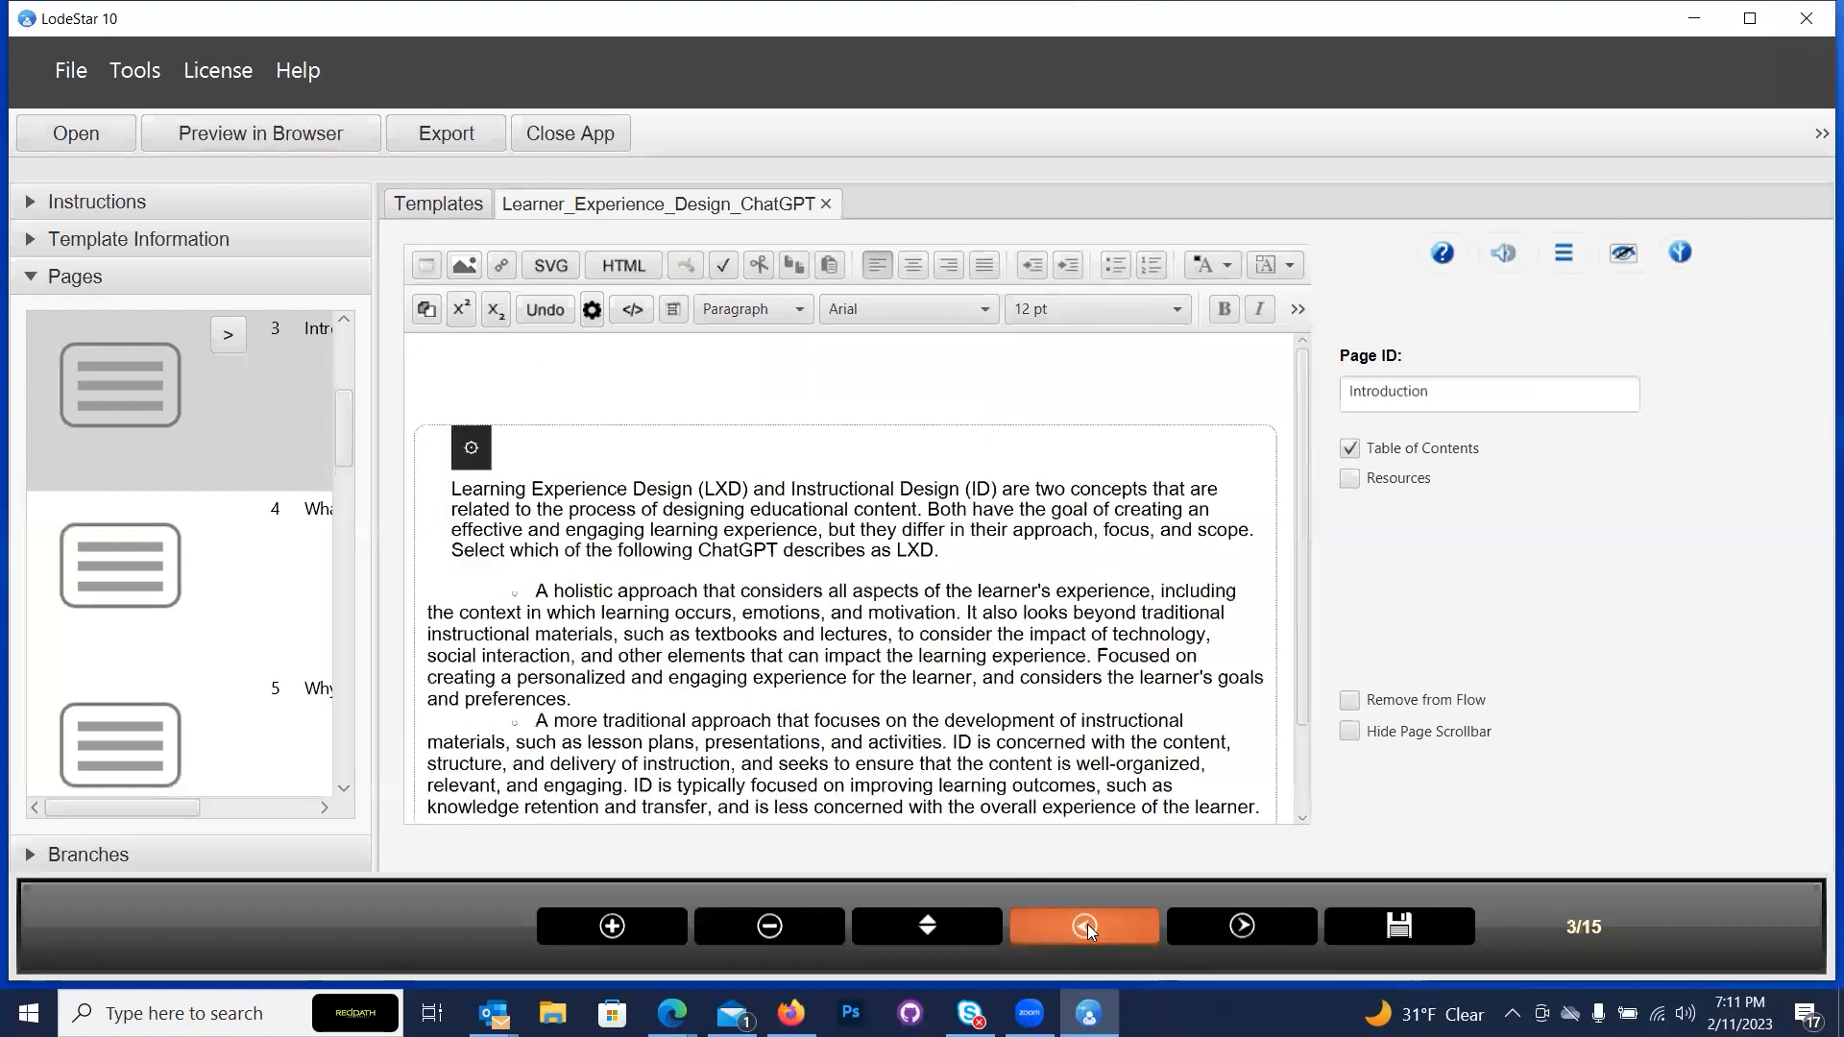
click(1088, 924)
click(641, 922)
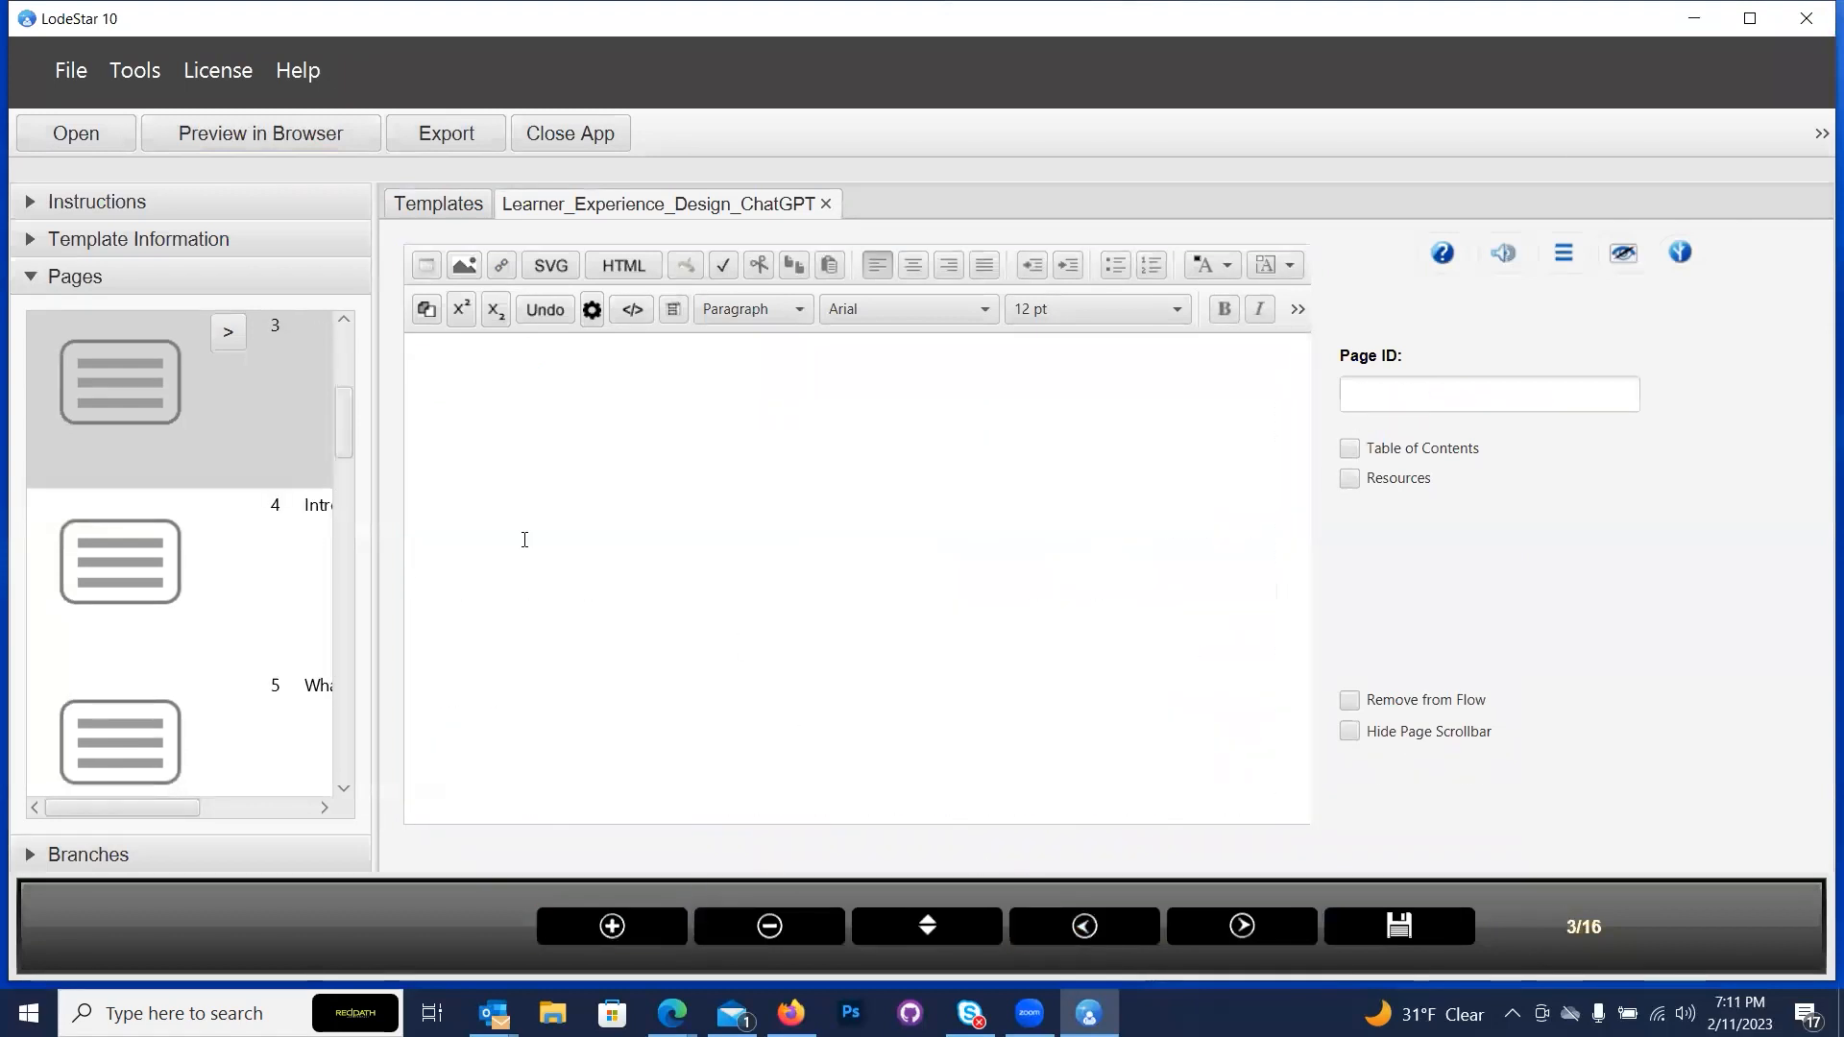
Change the new blank page's type to FIB.
click(227, 338)
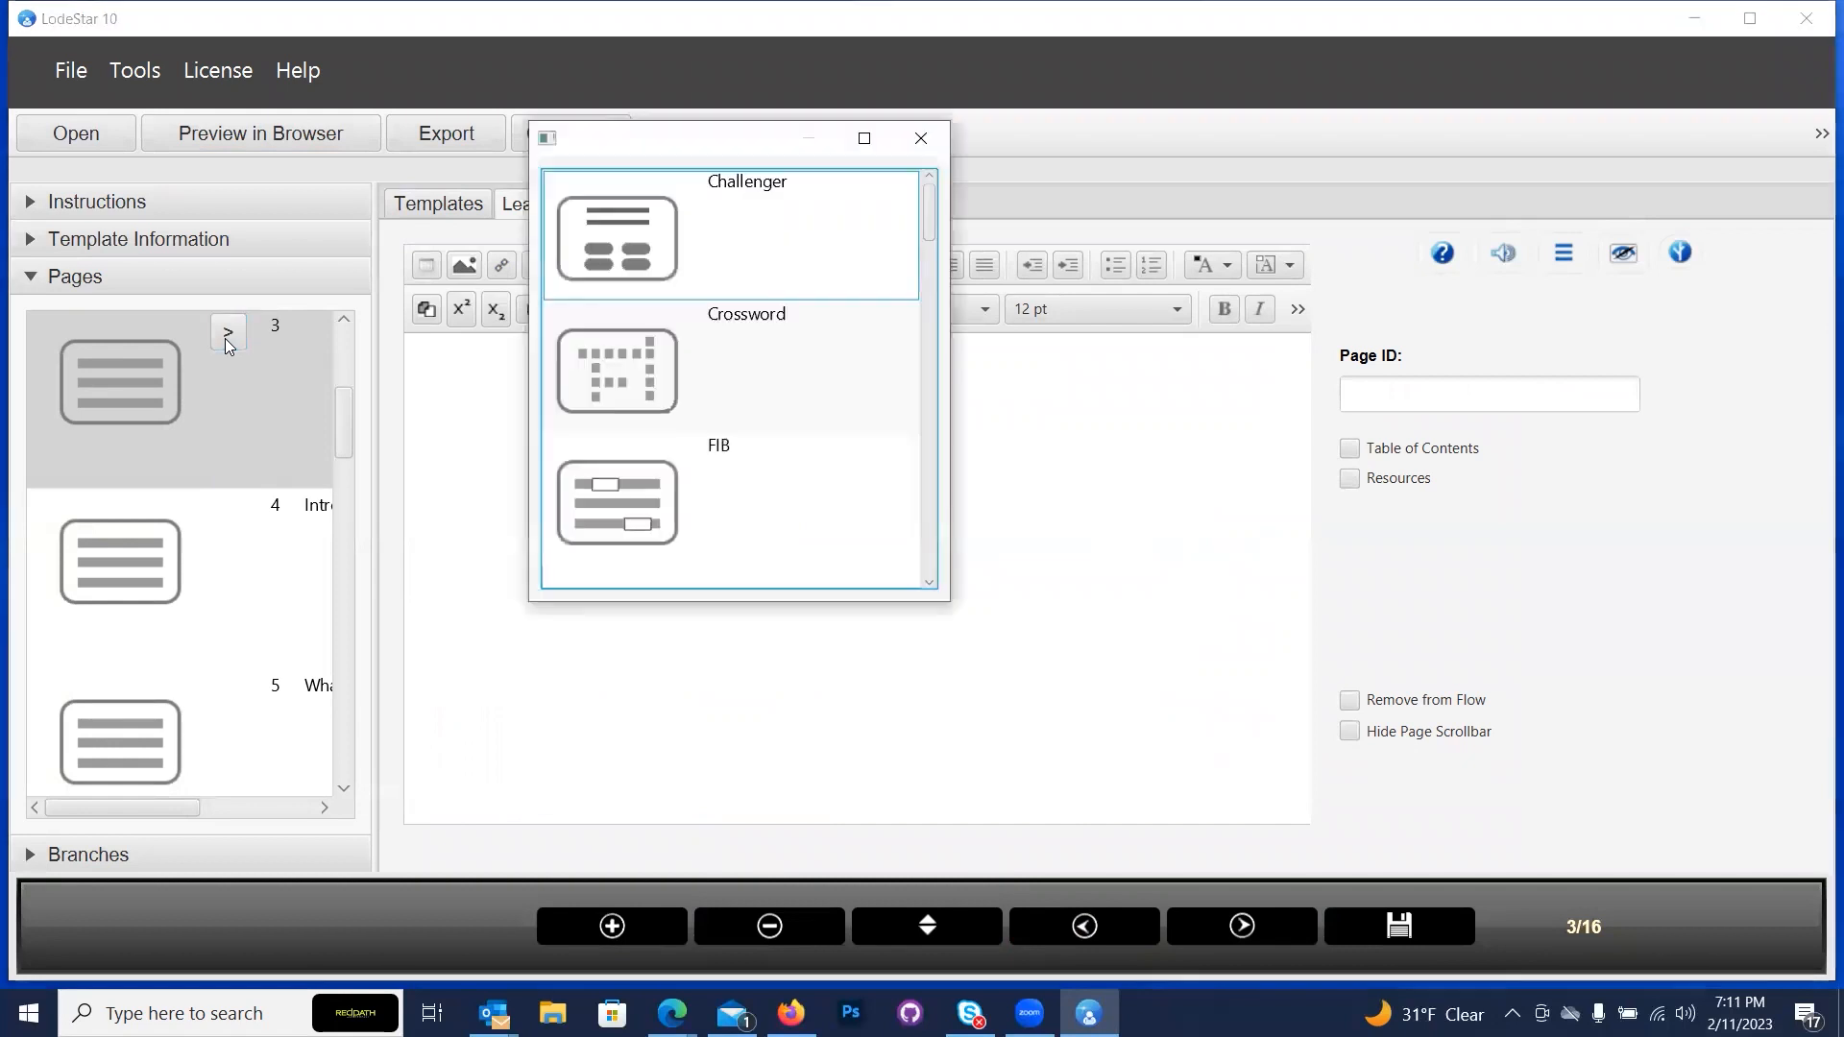
scroll(692, 408, down, 3)
click(630, 253)
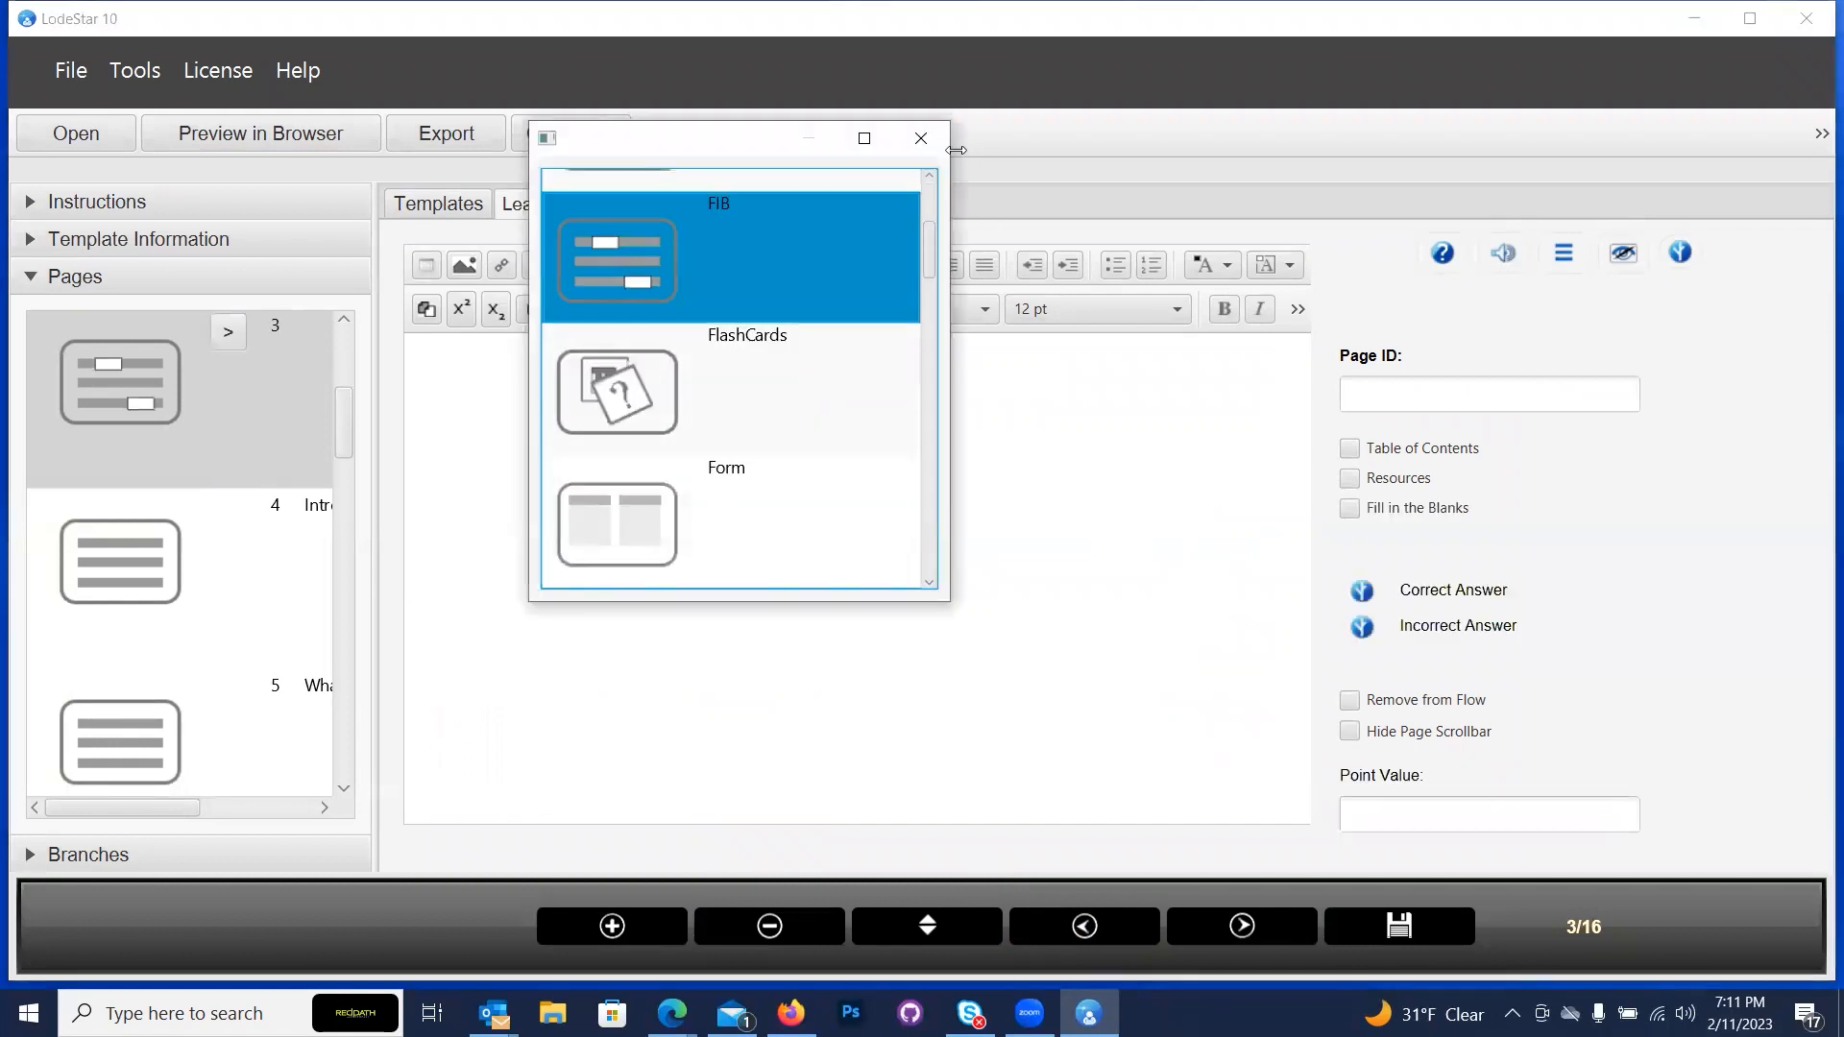
click(921, 138)
Paste the copied paragraph into the page and enable the Fill in the Blanks option.
click(720, 389)
key(ctrl+v)
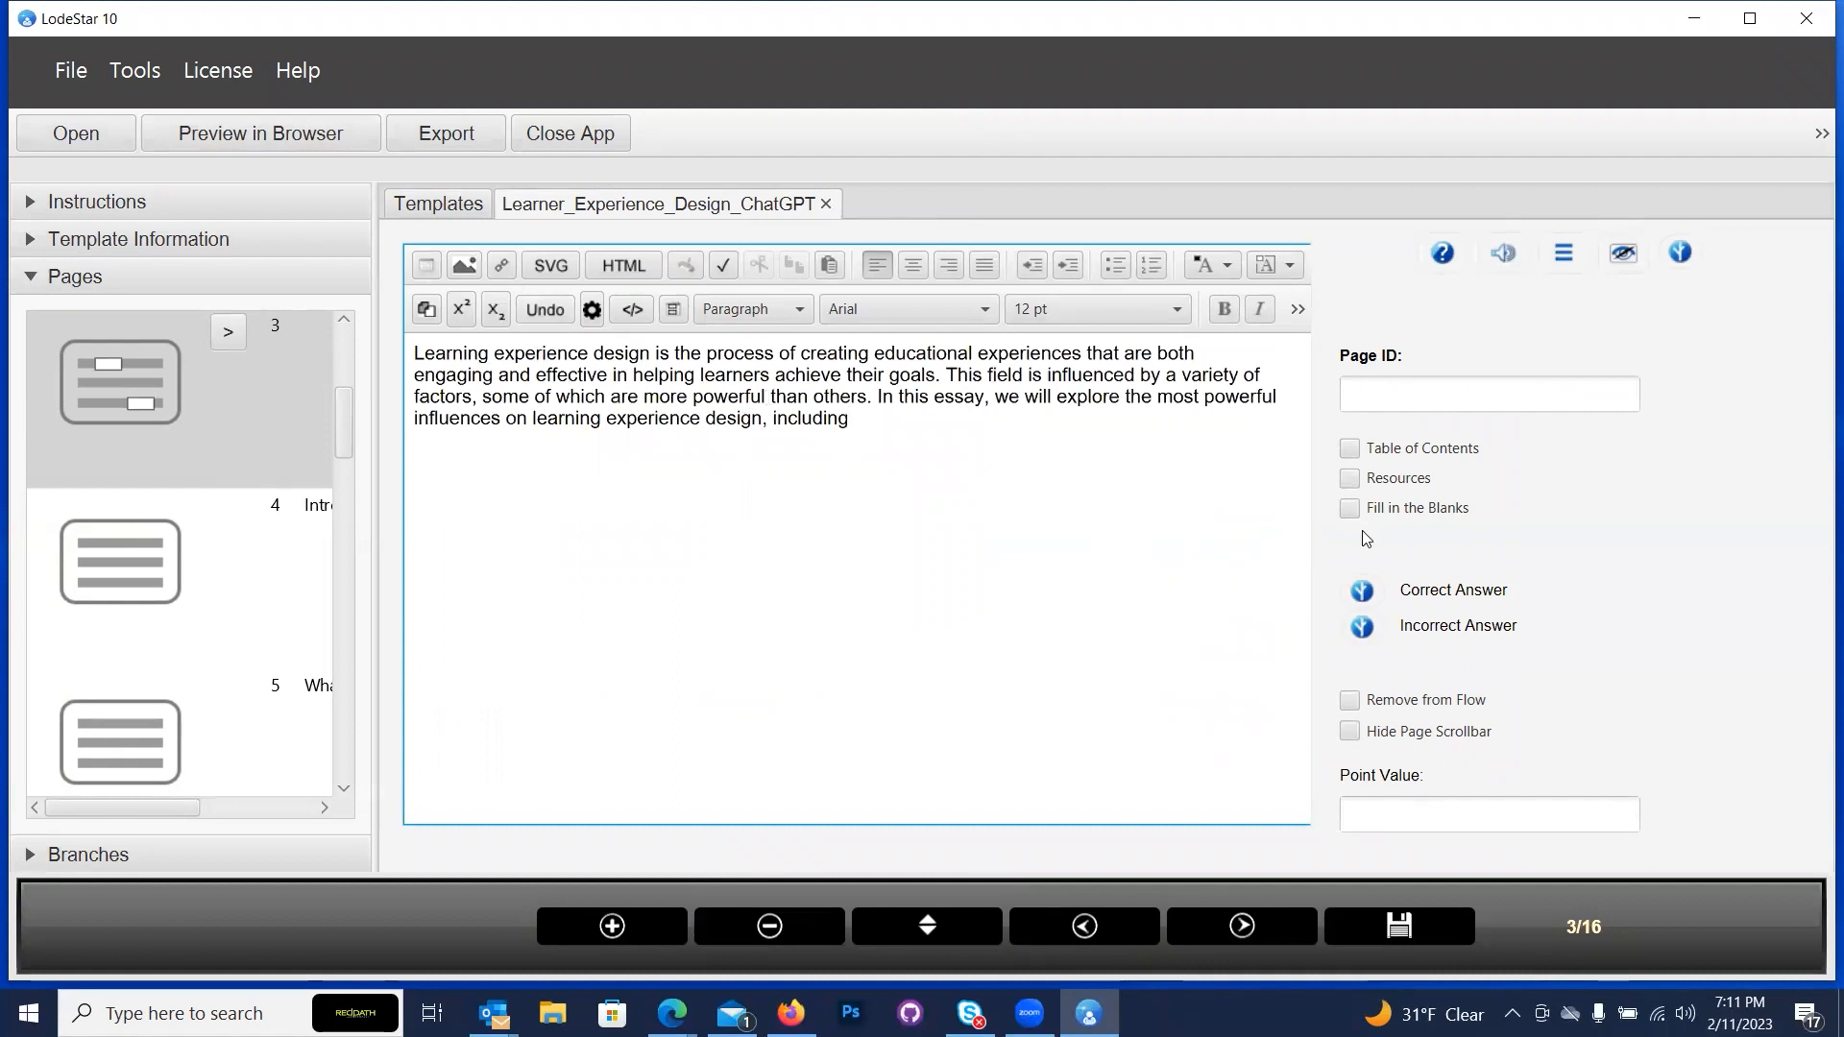
click(1352, 508)
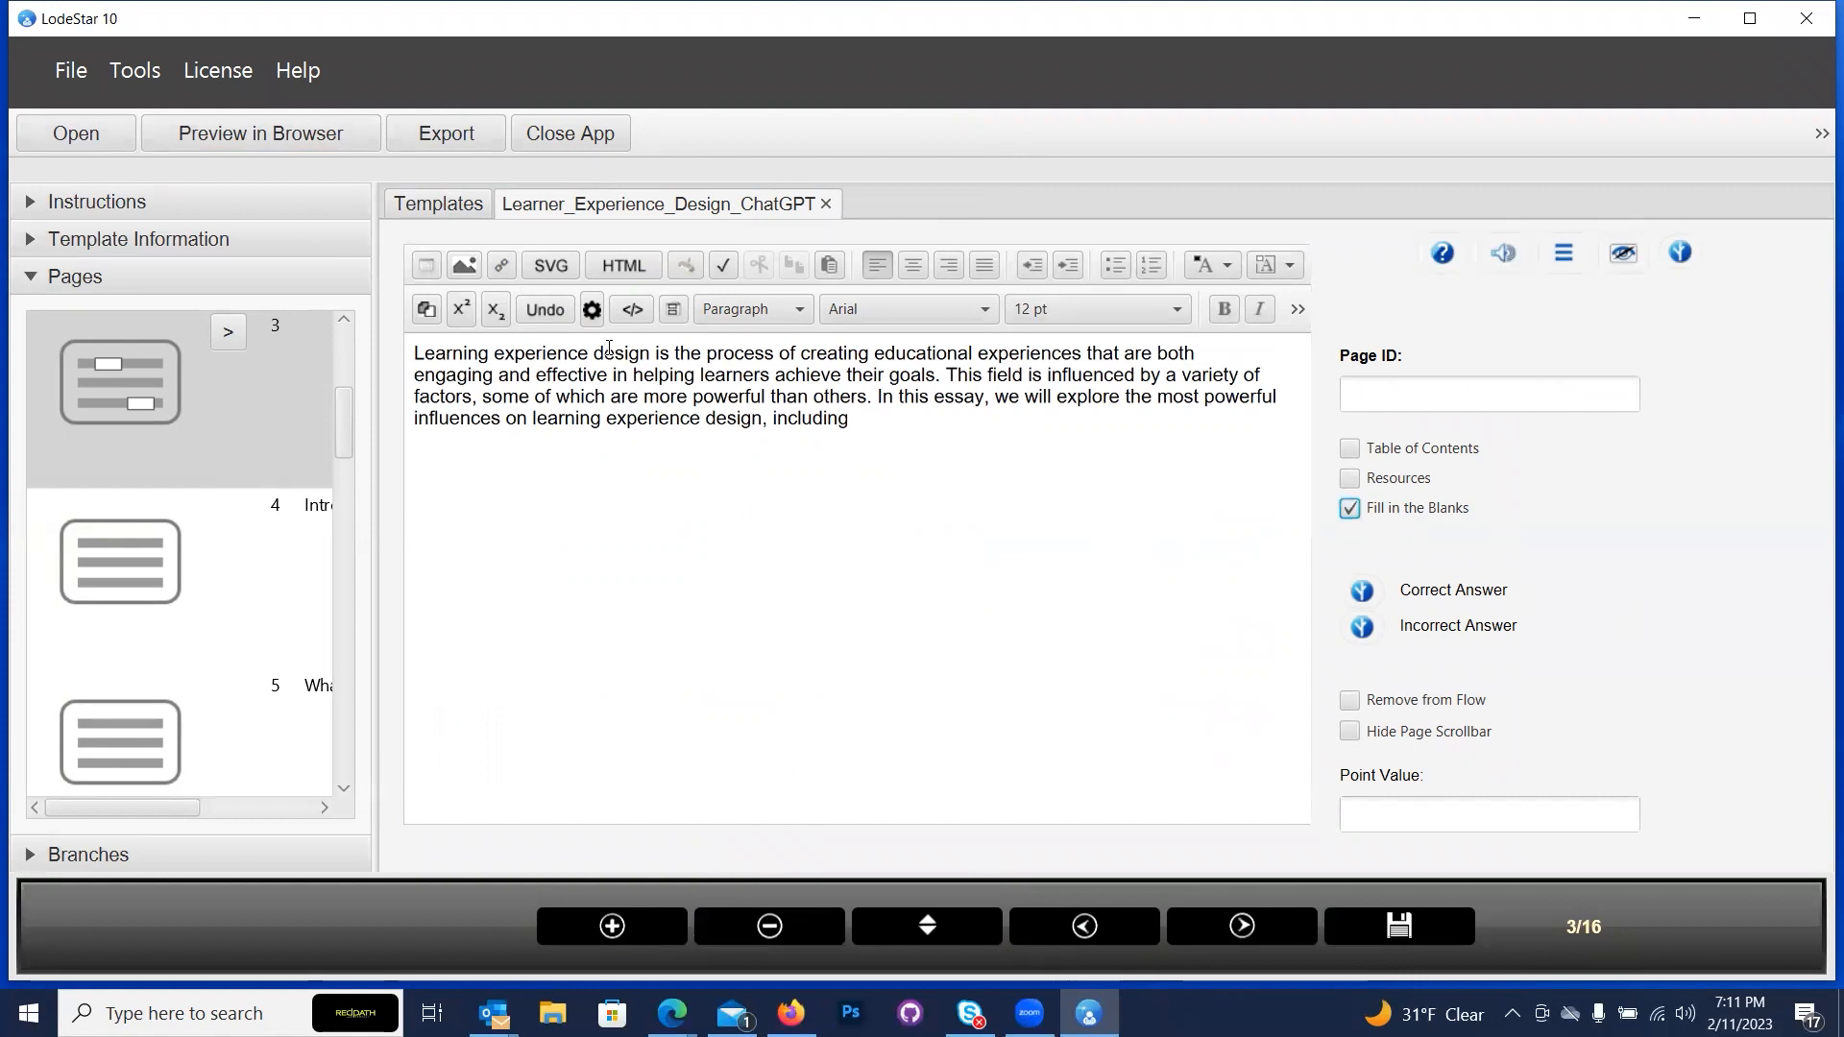
Apply strikethrough to the words "experience" and "educational" in the first line of the paragraph to mark them as blanks.
double_click(518, 354)
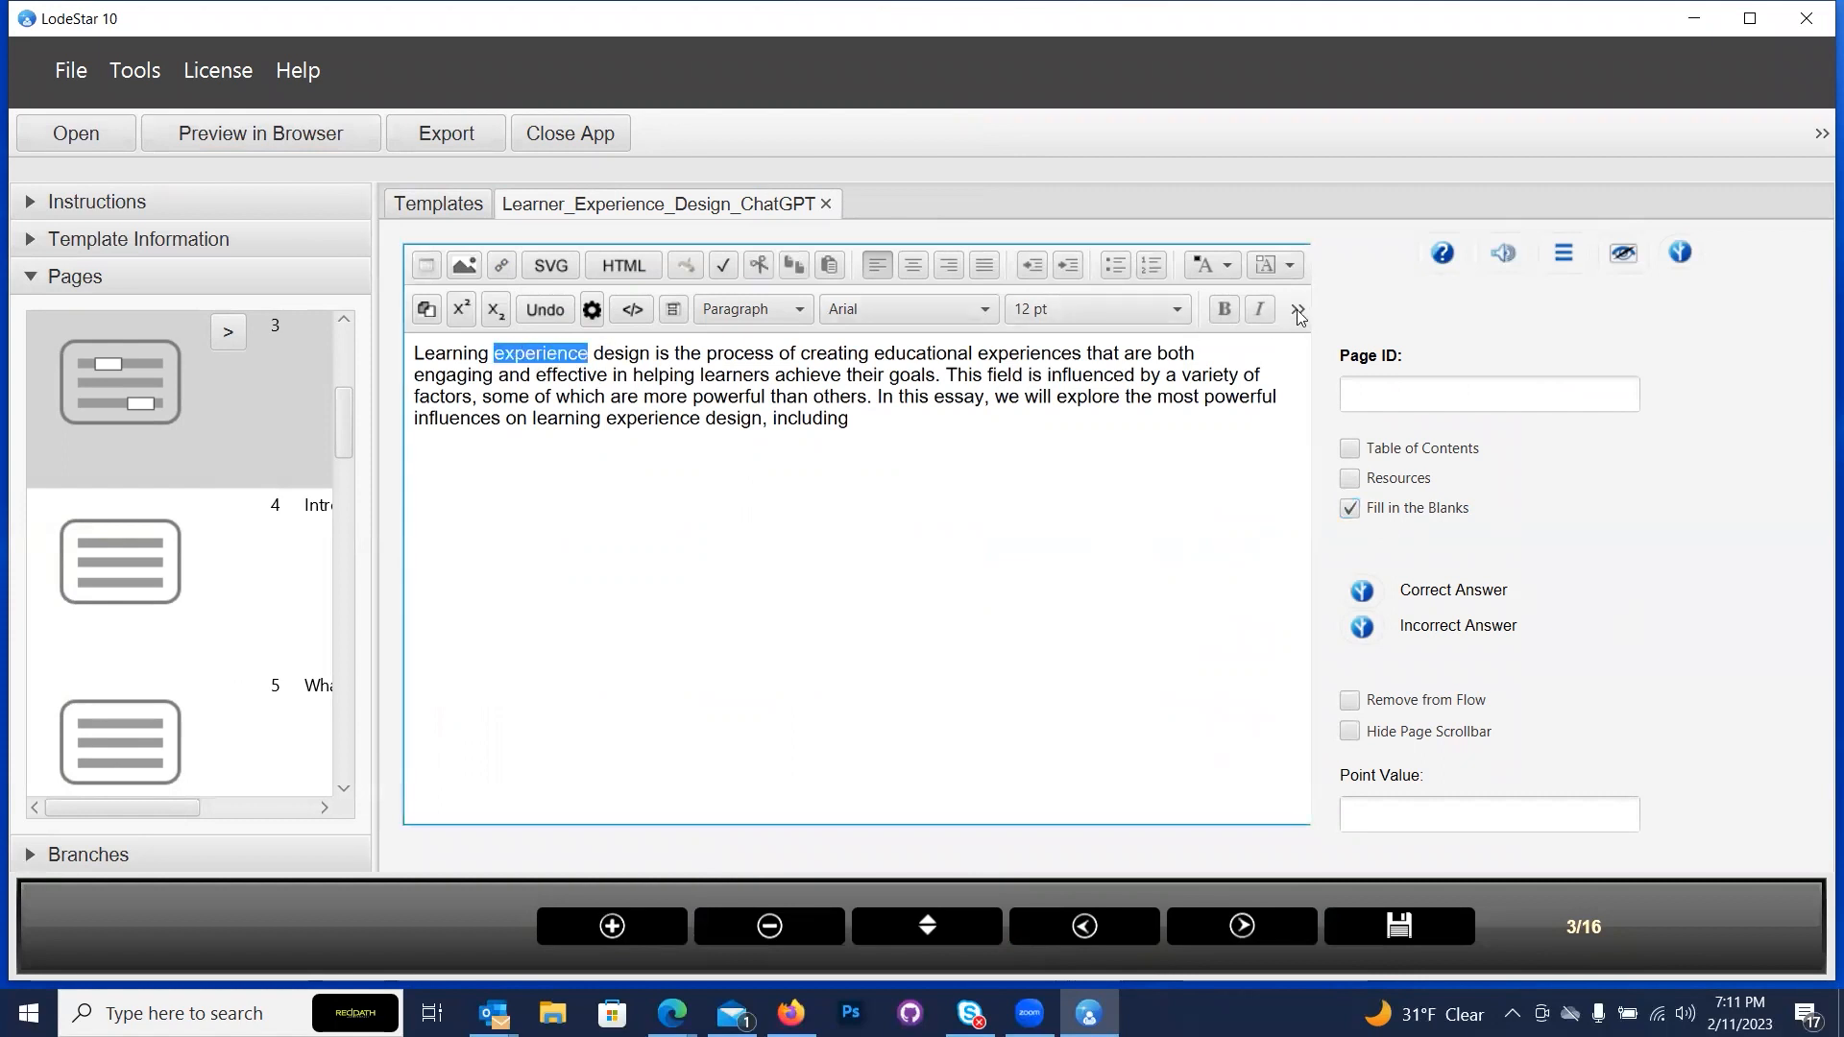
click(1299, 309)
click(1314, 376)
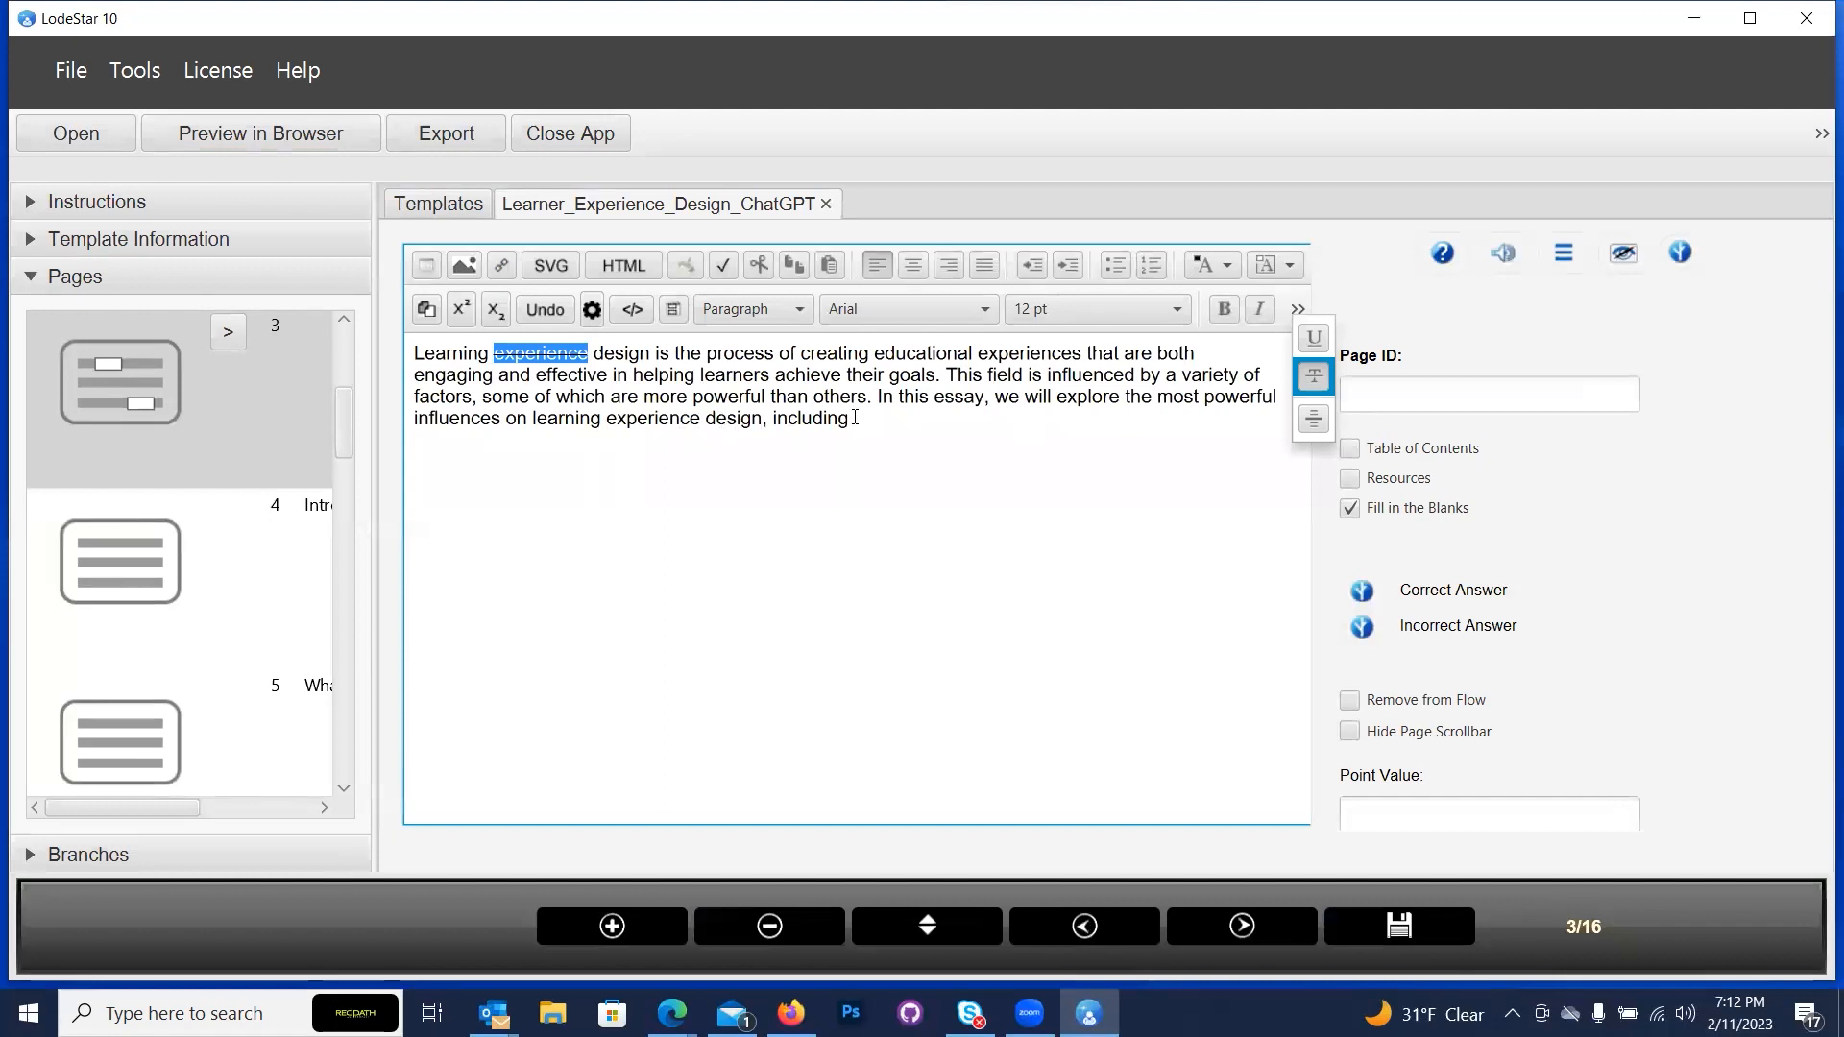
double_click(921, 356)
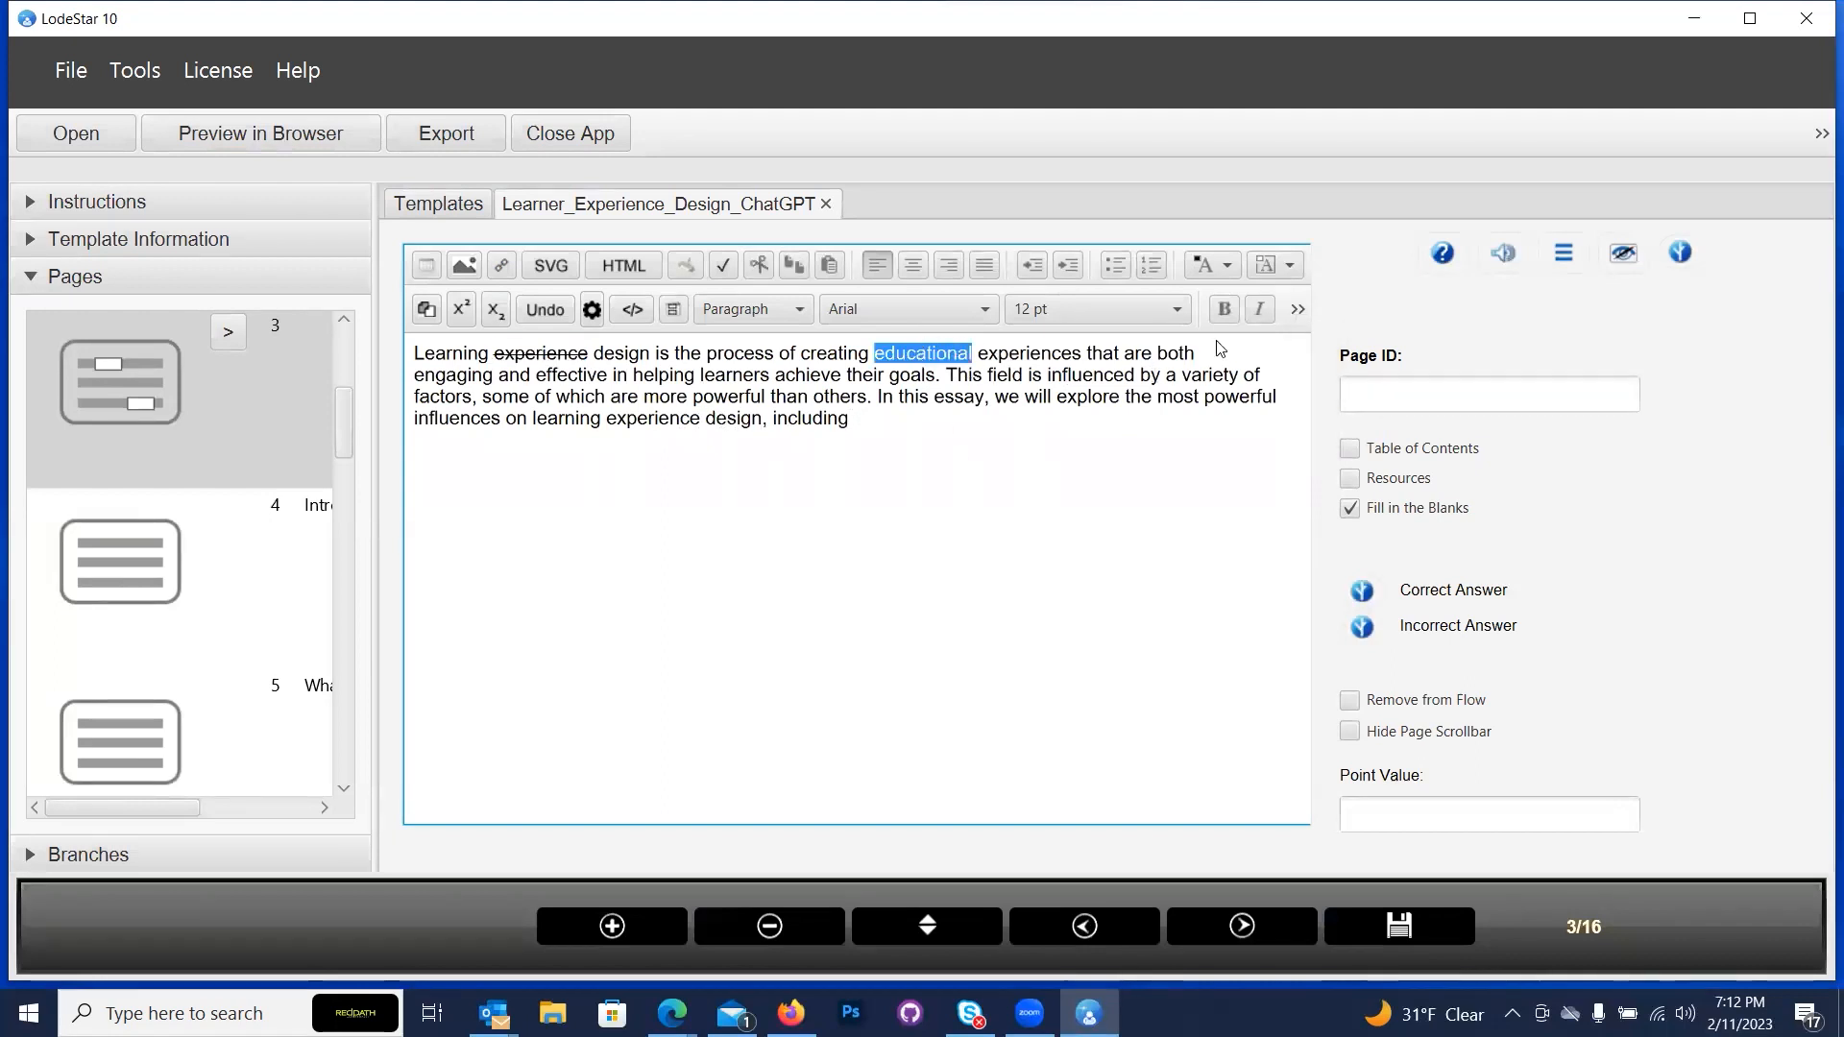
click(1299, 309)
click(1314, 375)
click(985, 518)
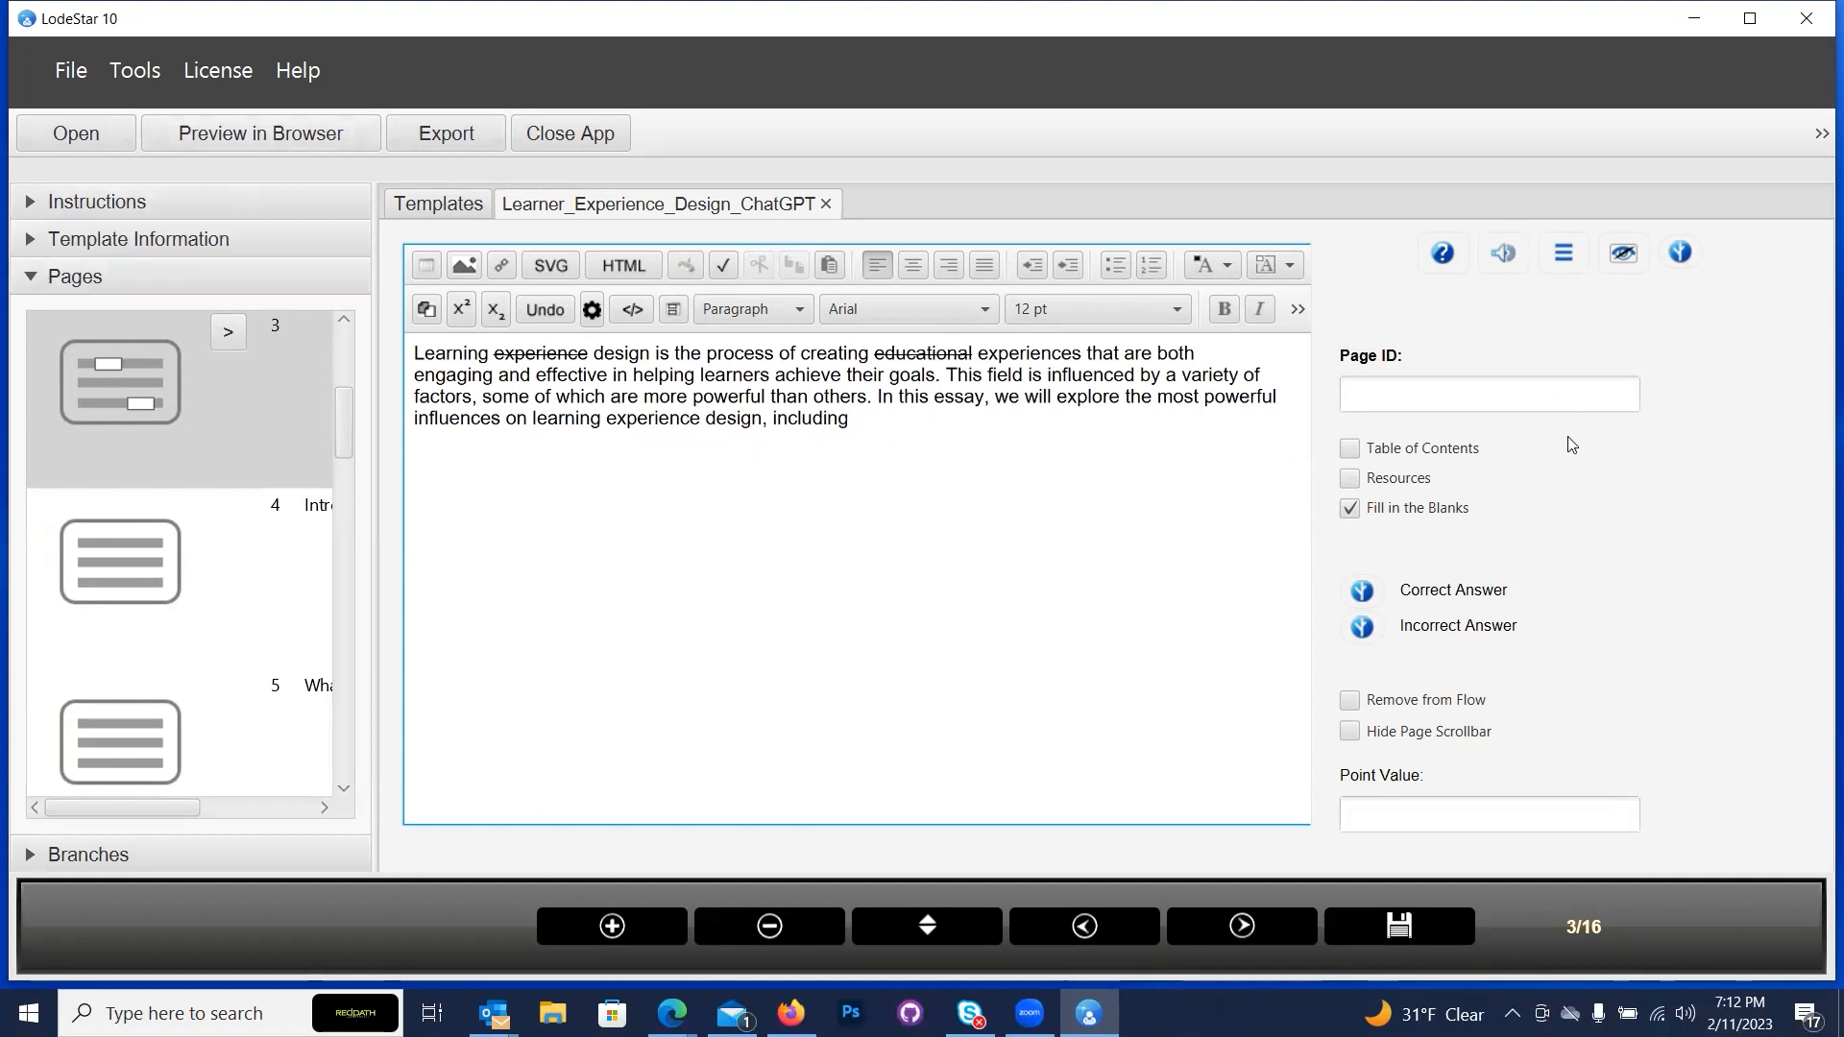
Set the page's point value to 10 and view the Correct Answer branching options without changing them.
click(1387, 804)
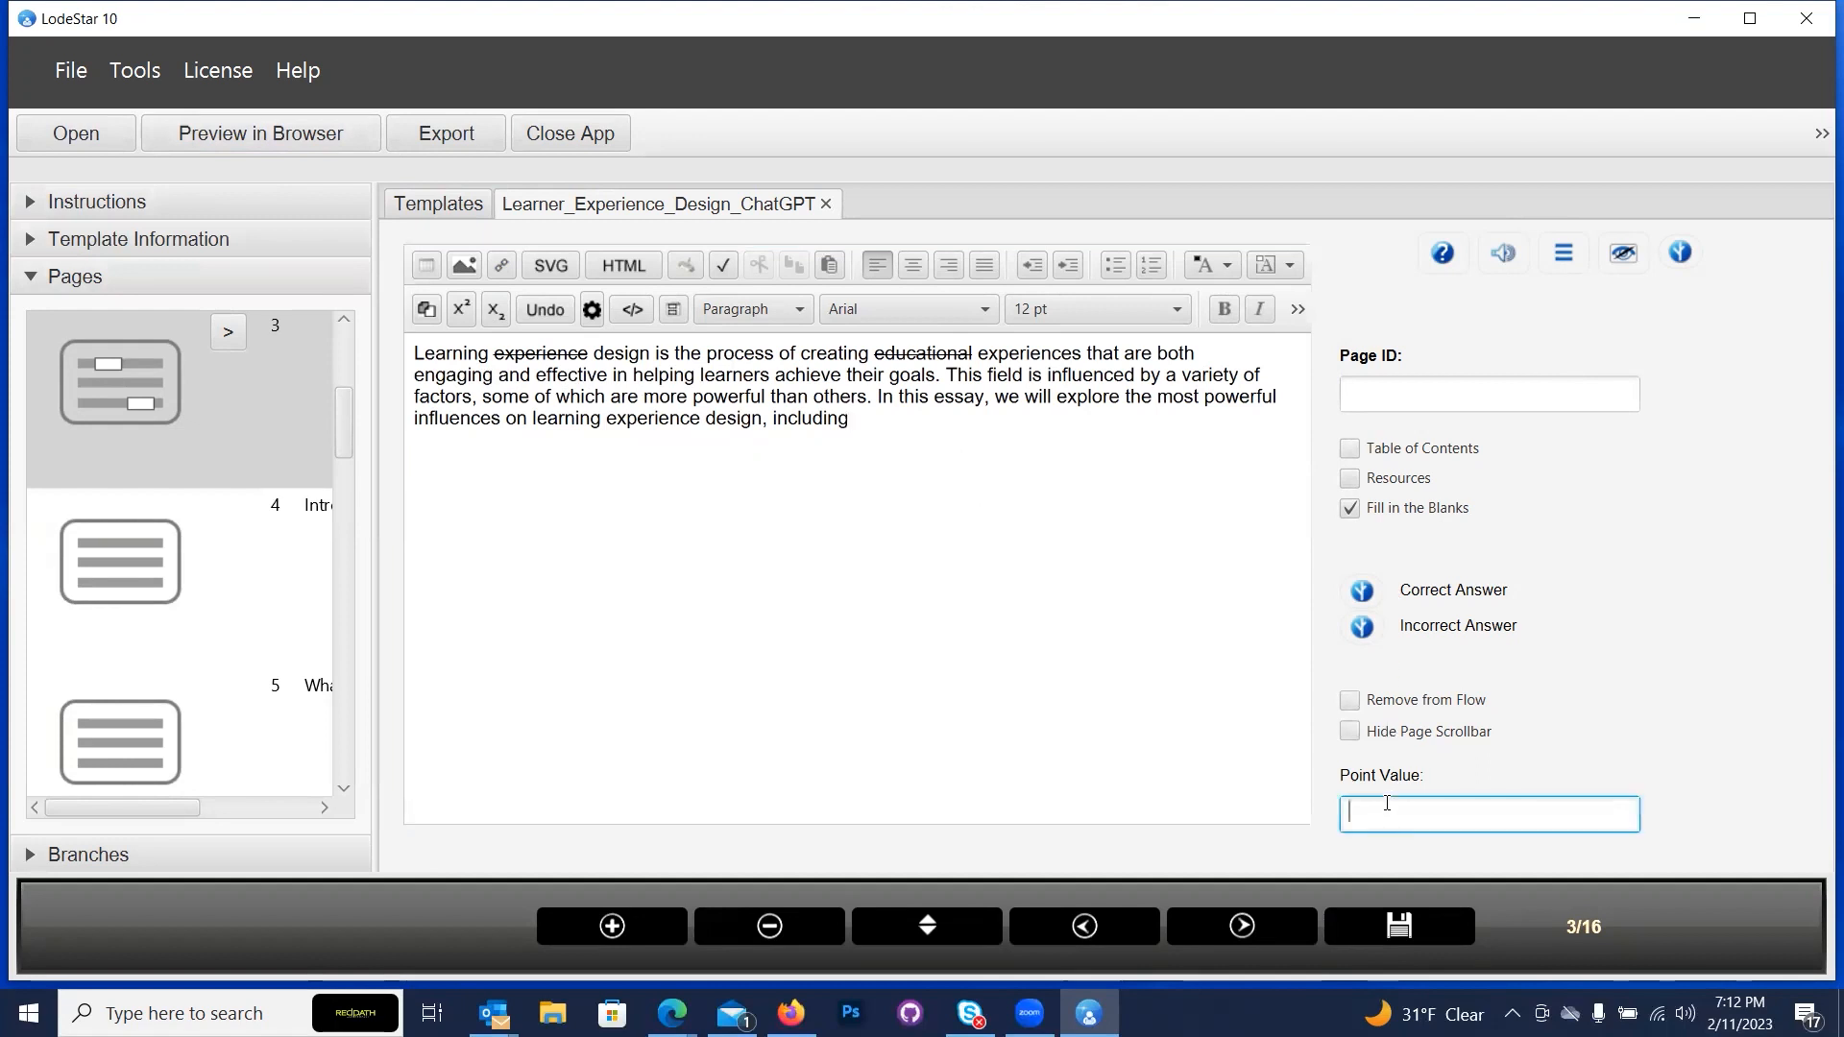
text(10)
click(1363, 592)
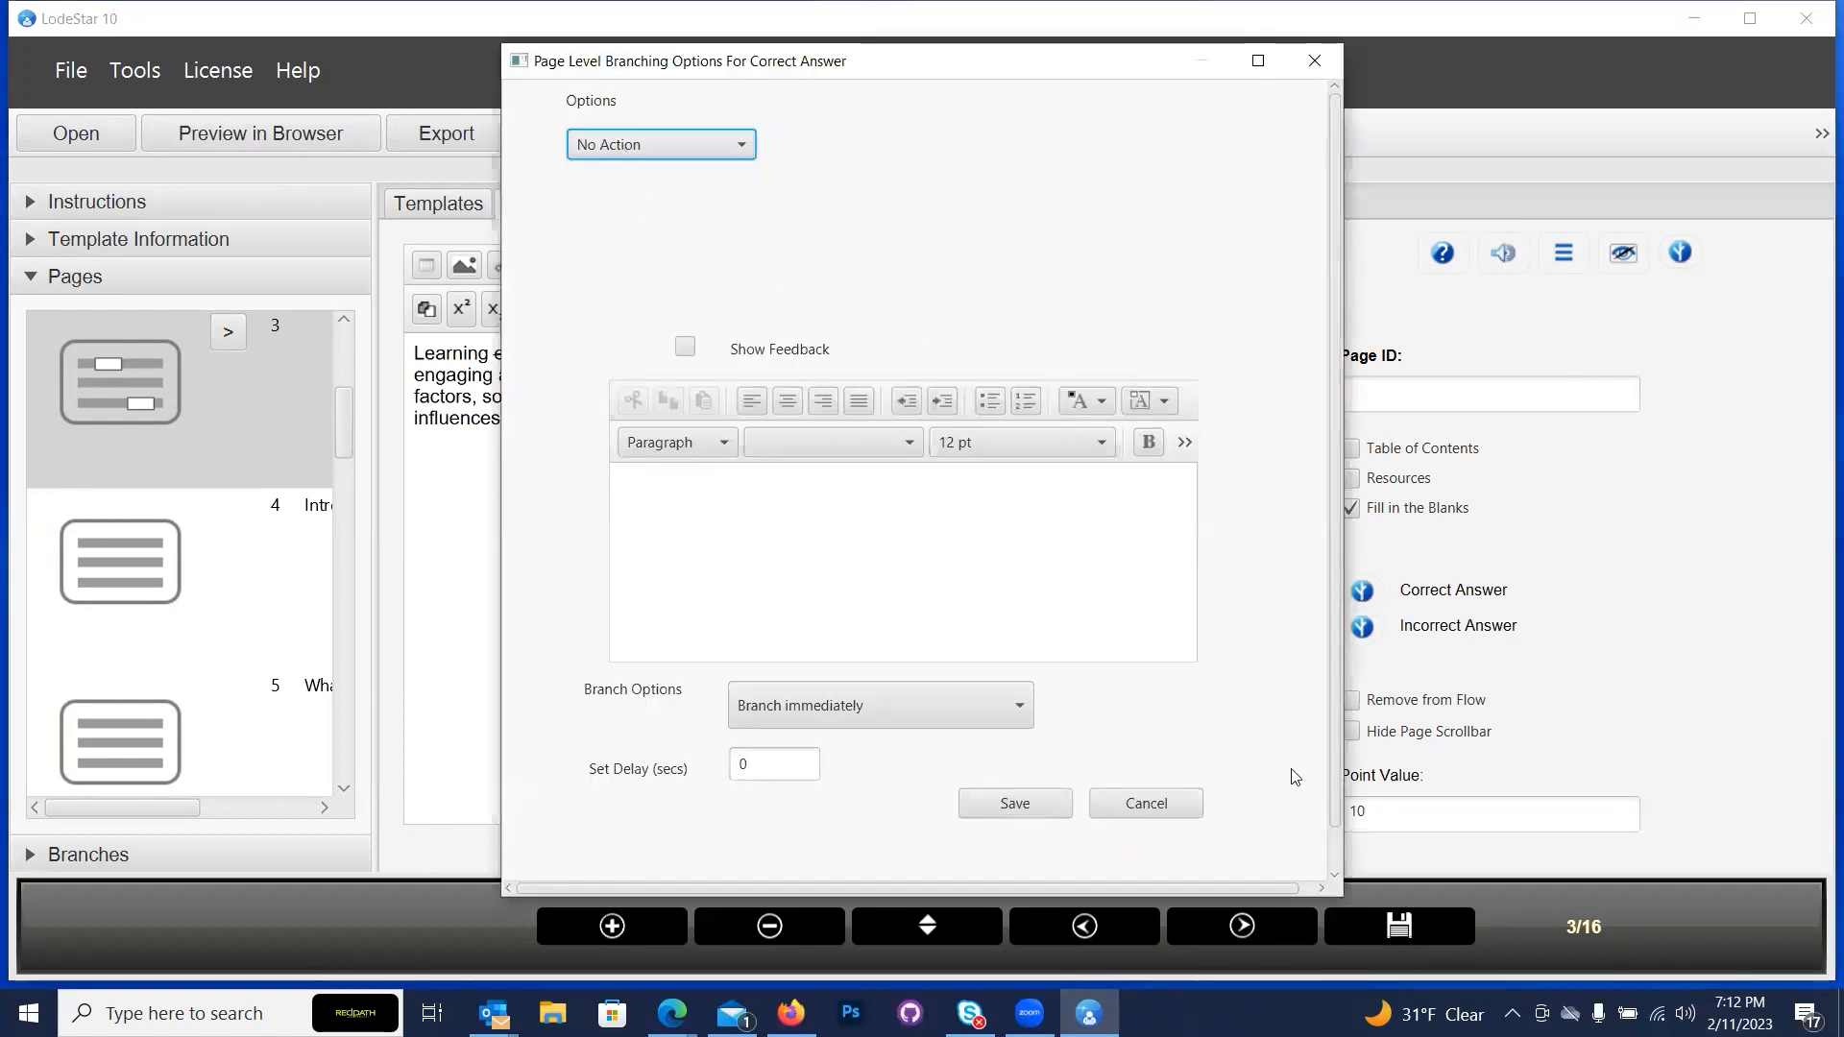
click(1168, 810)
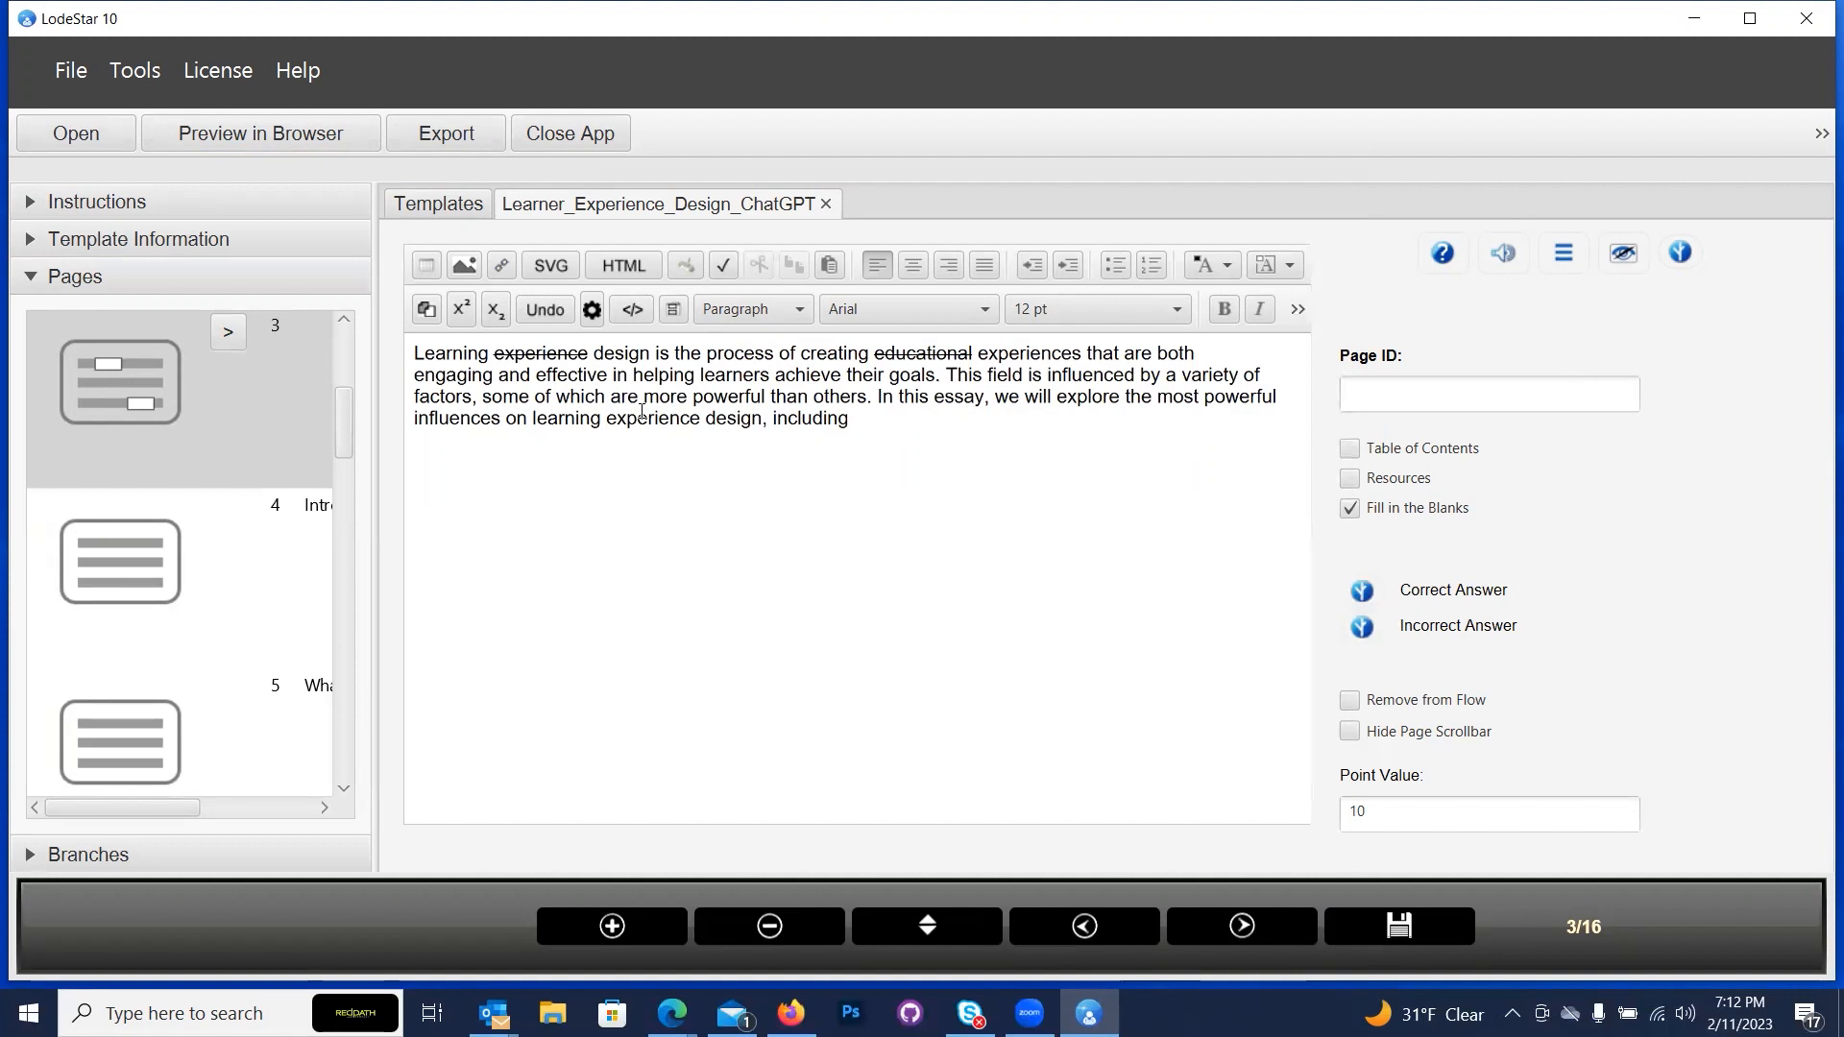
Preview the project in the browser and advance to the fill-in-the-blank page.
click(324, 146)
click(926, 430)
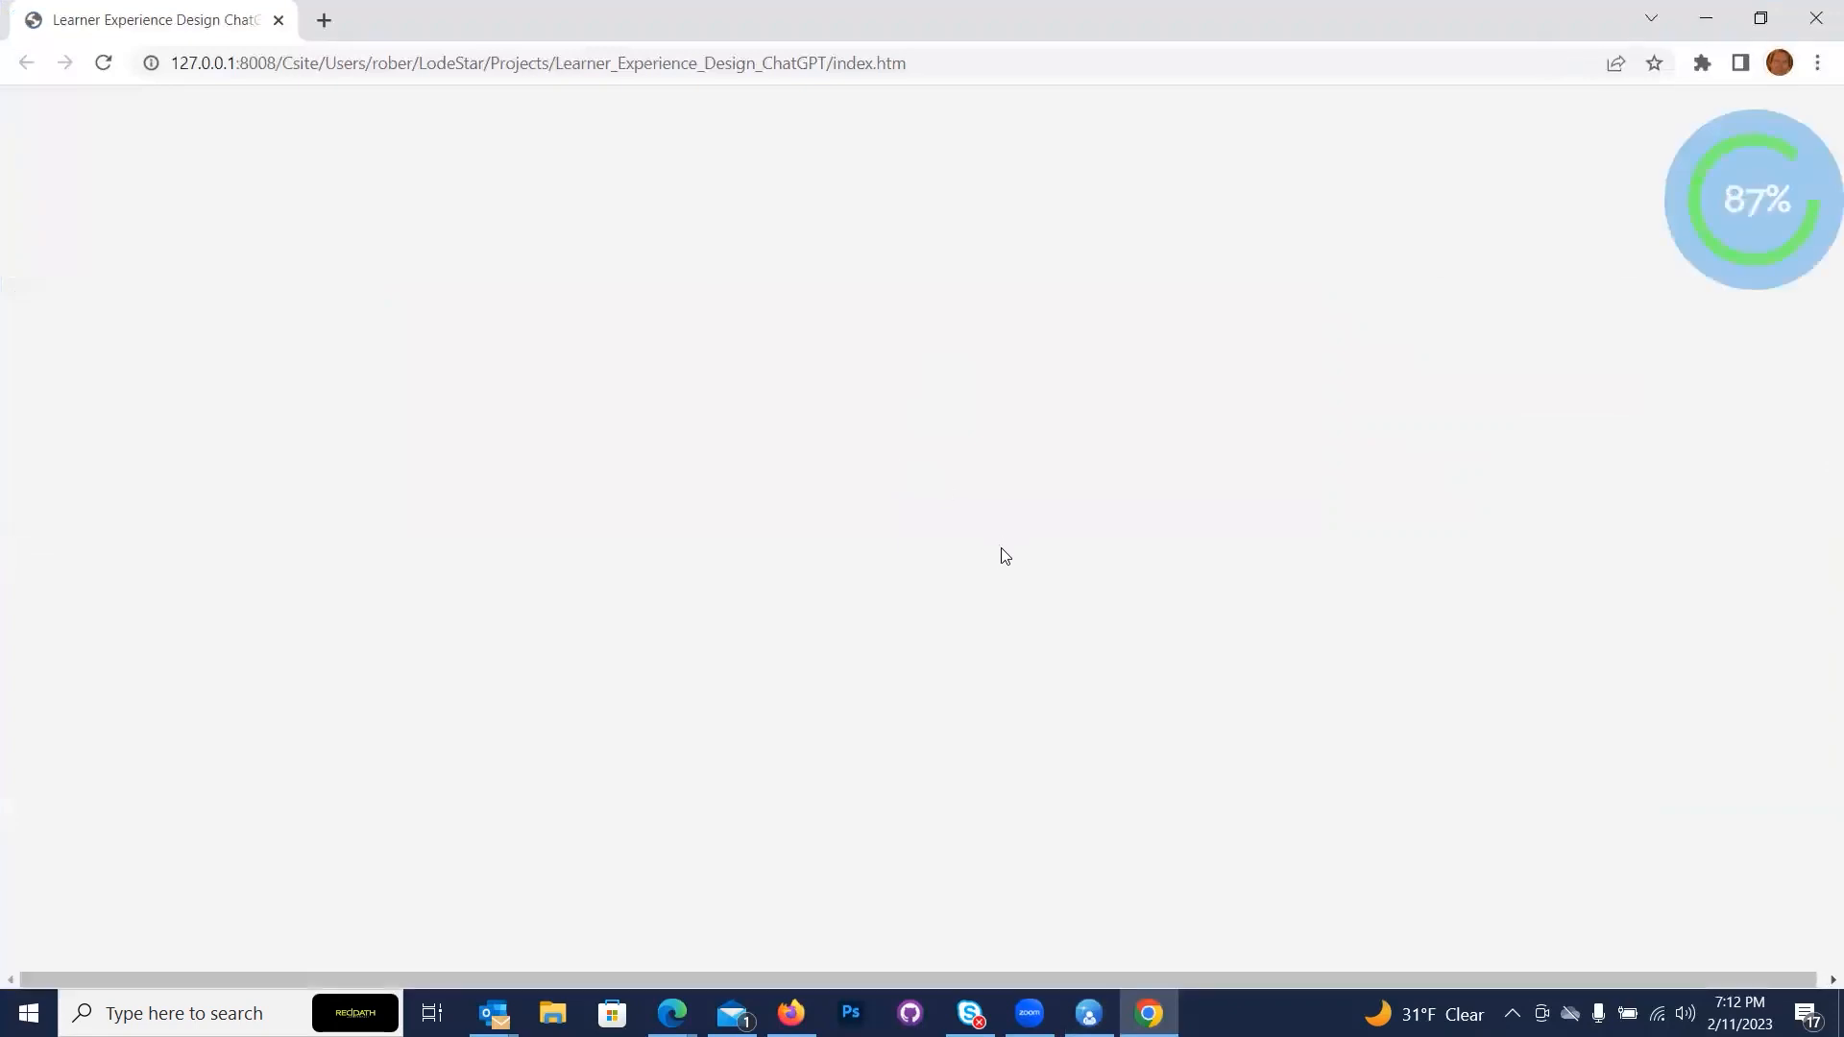
click(1435, 149)
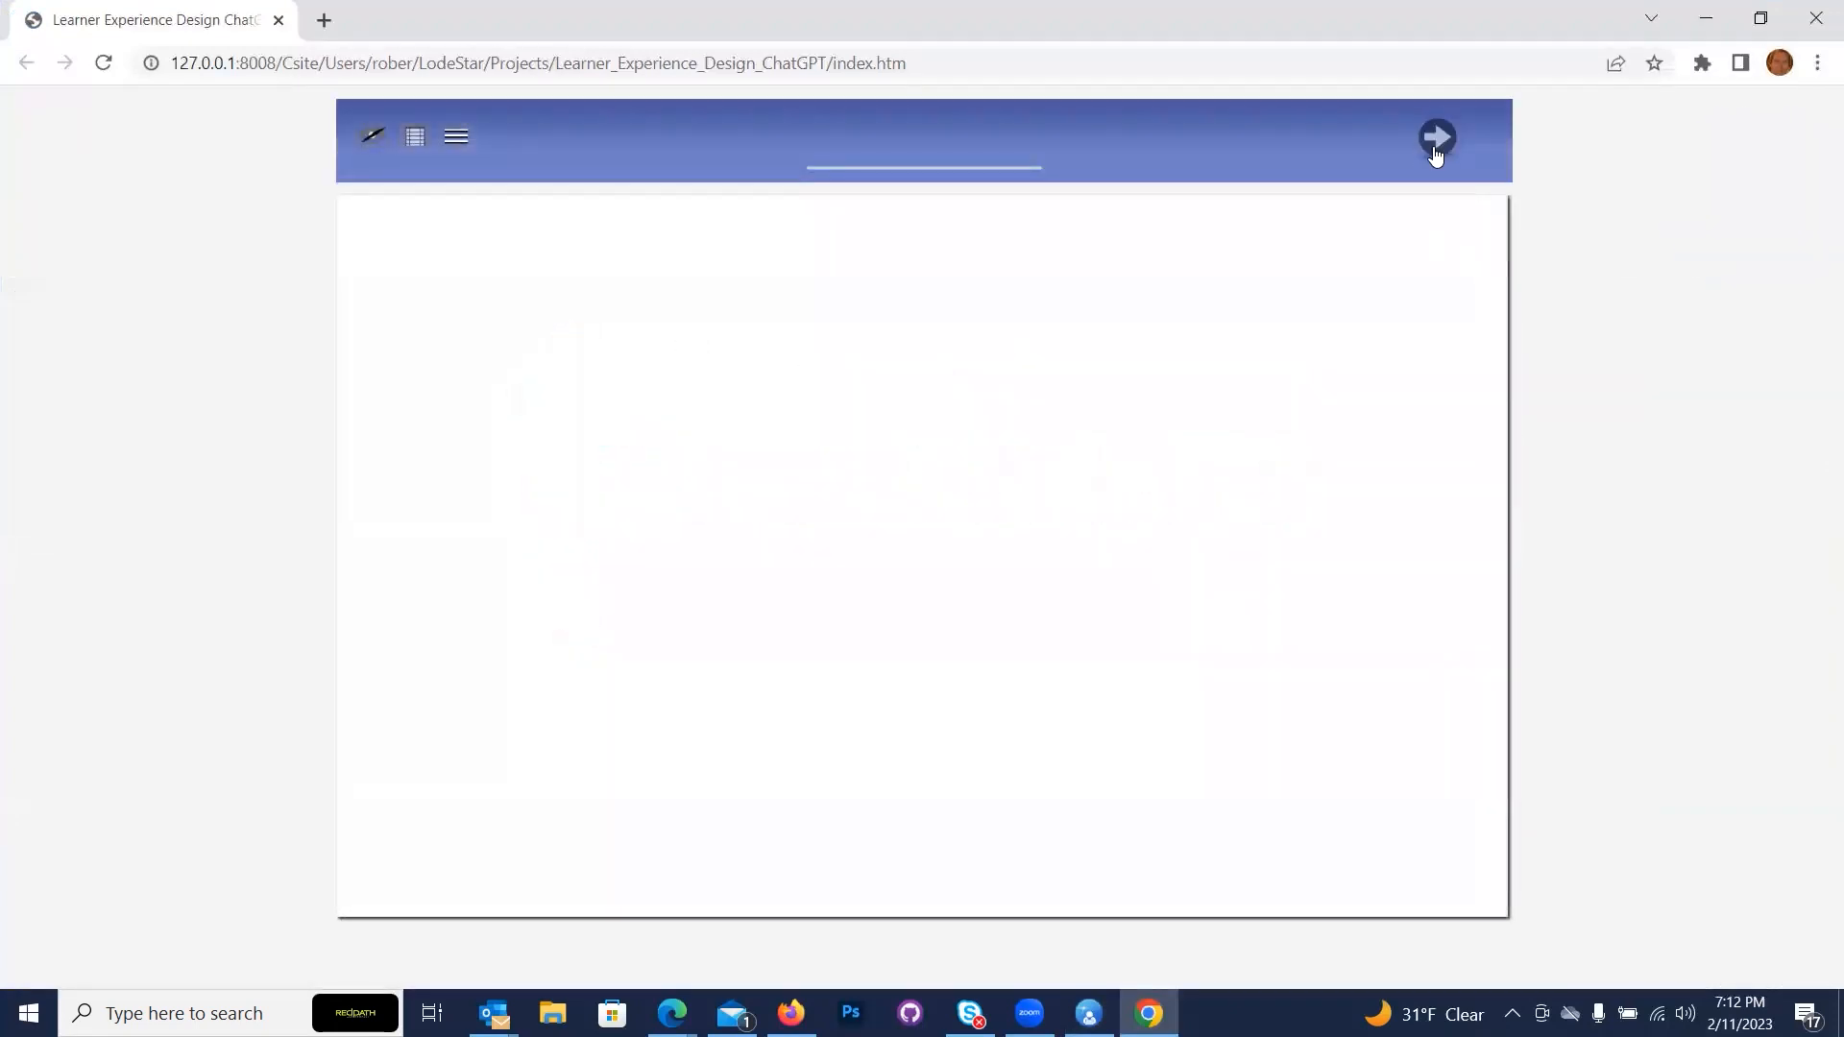
click(1437, 146)
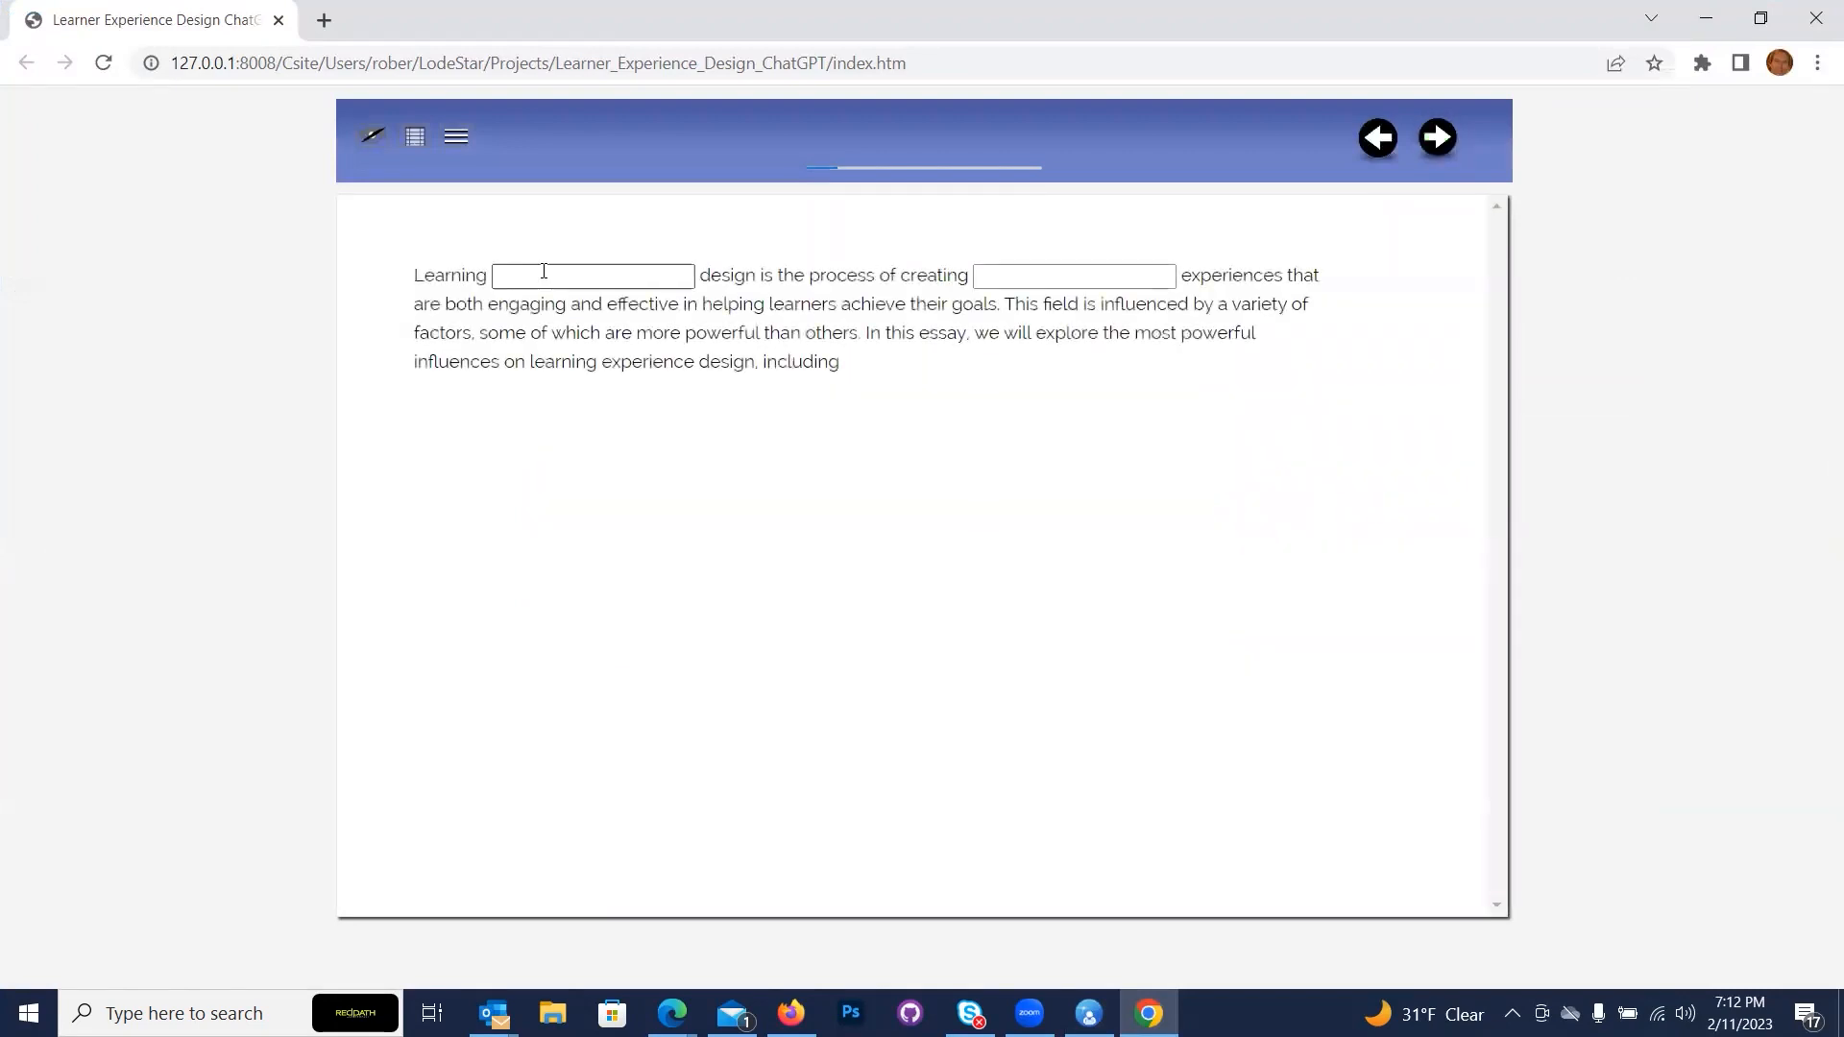
Fill the blanks with "experience" and "sensational", submit the answers, and close the browser preview.
click(544, 271)
text(expe)
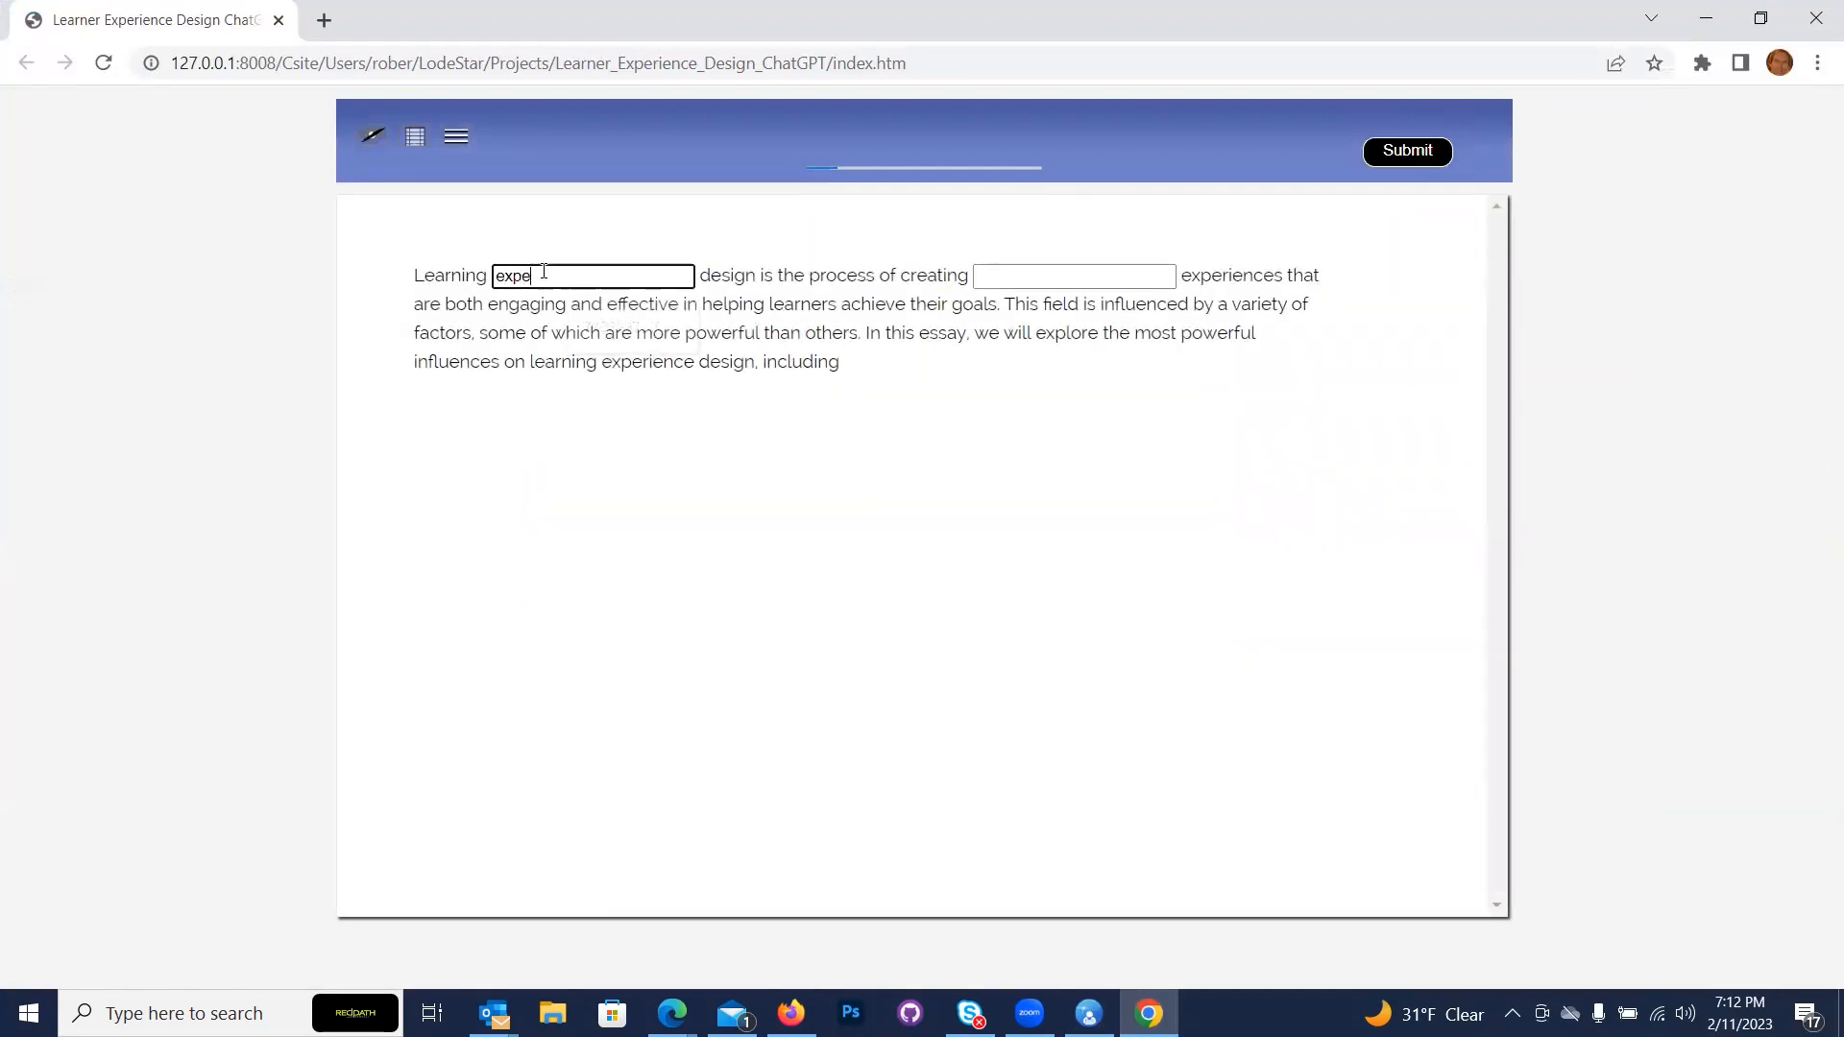
text(rience)
click(1034, 277)
text(sensational ✗)
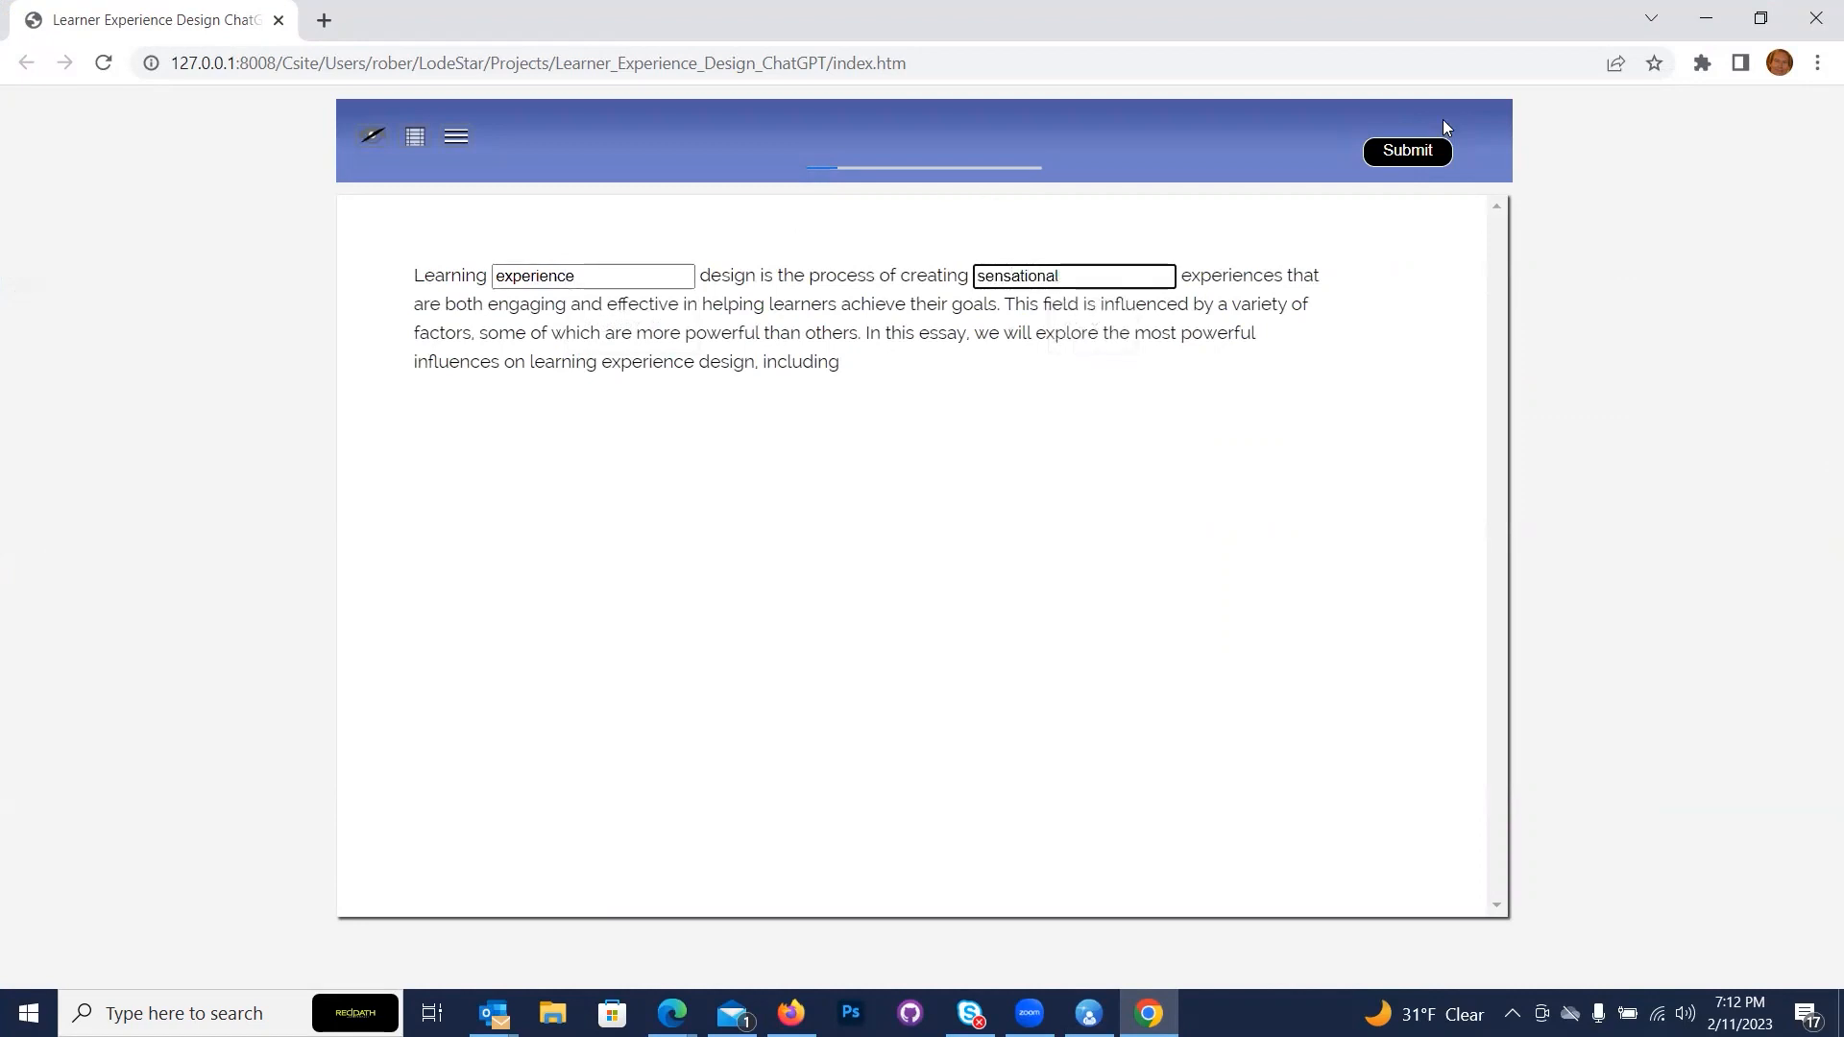
click(1422, 151)
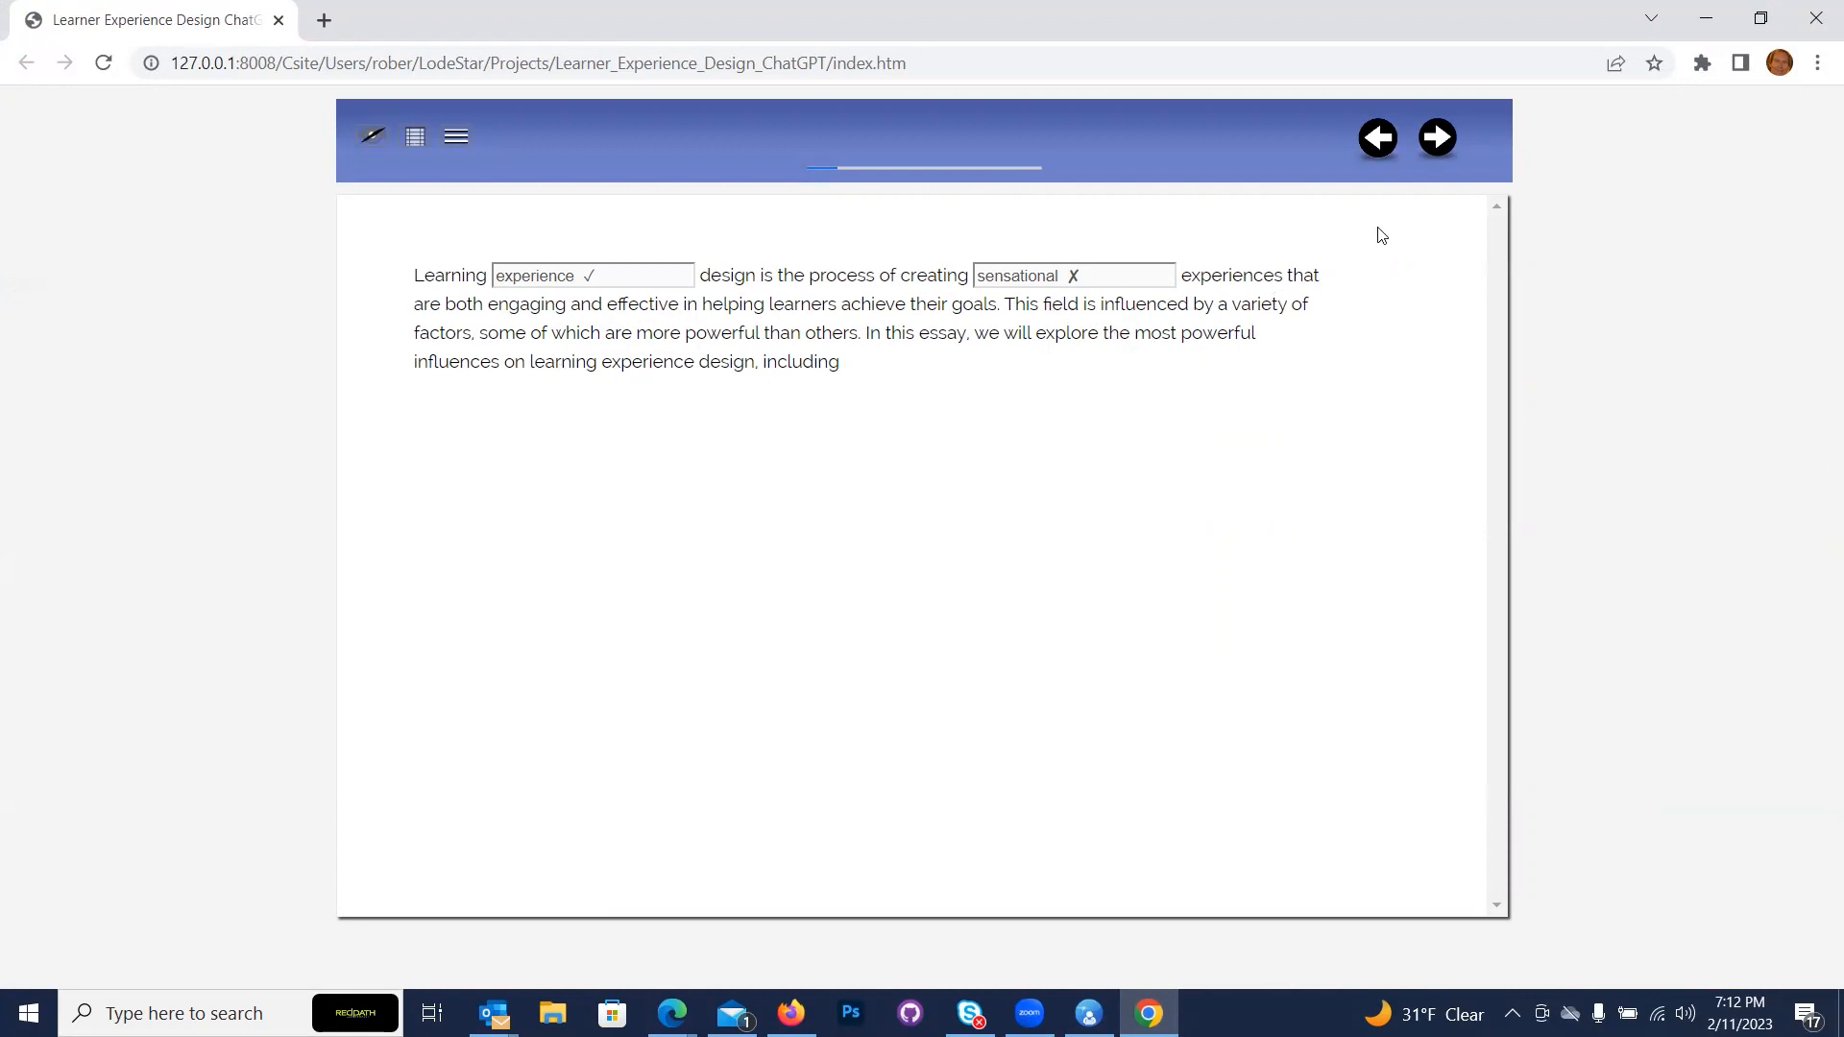
click(1817, 19)
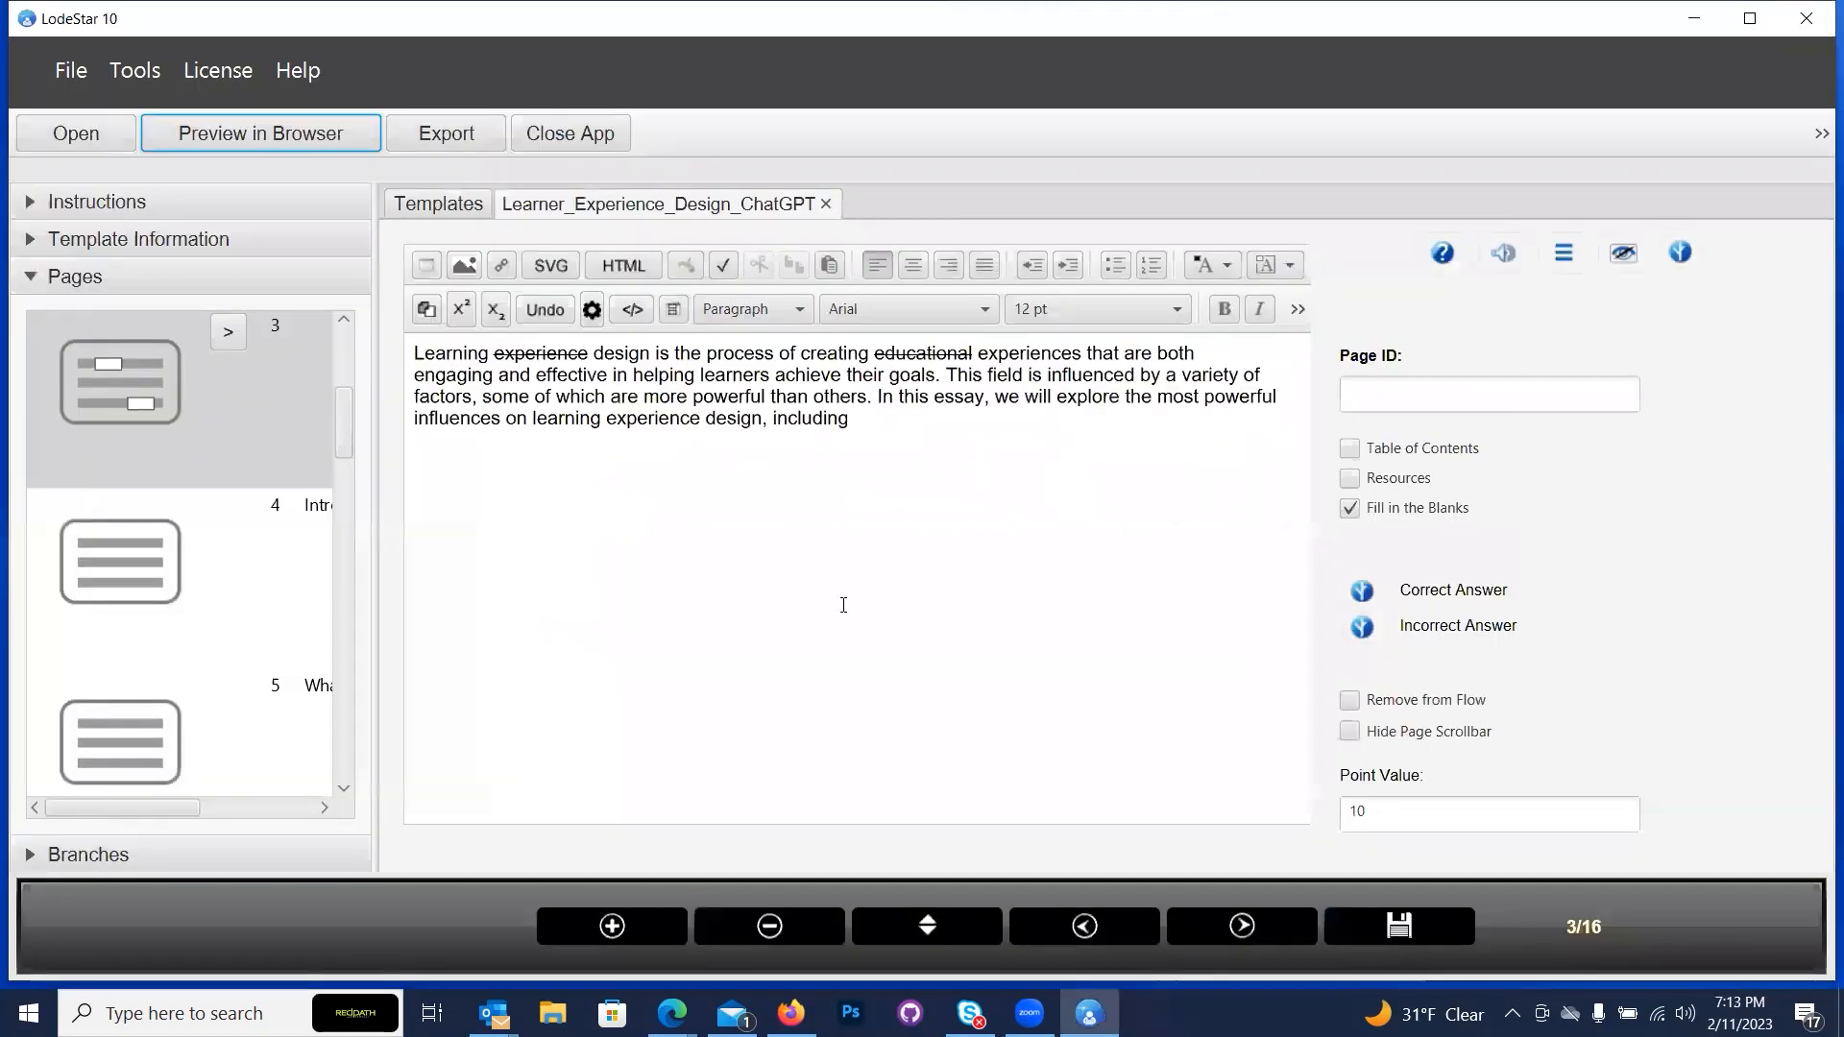
click(1072, 920)
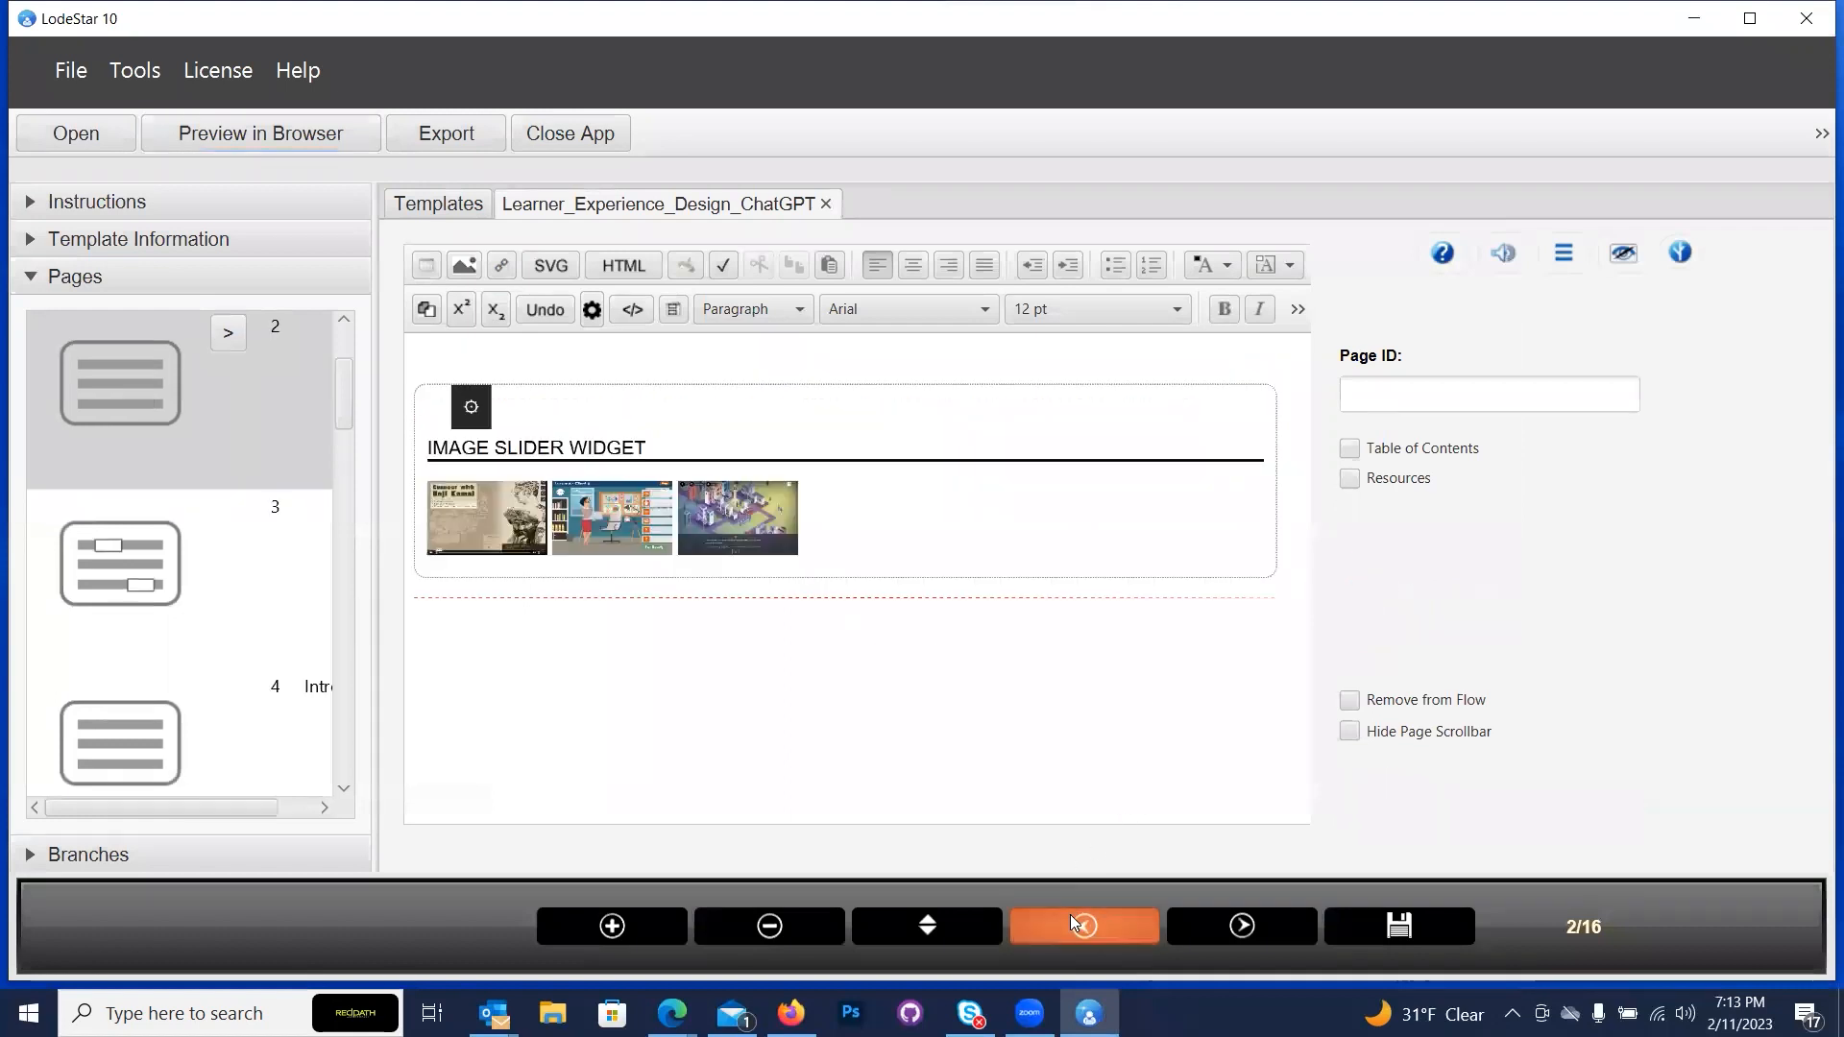
click(1072, 922)
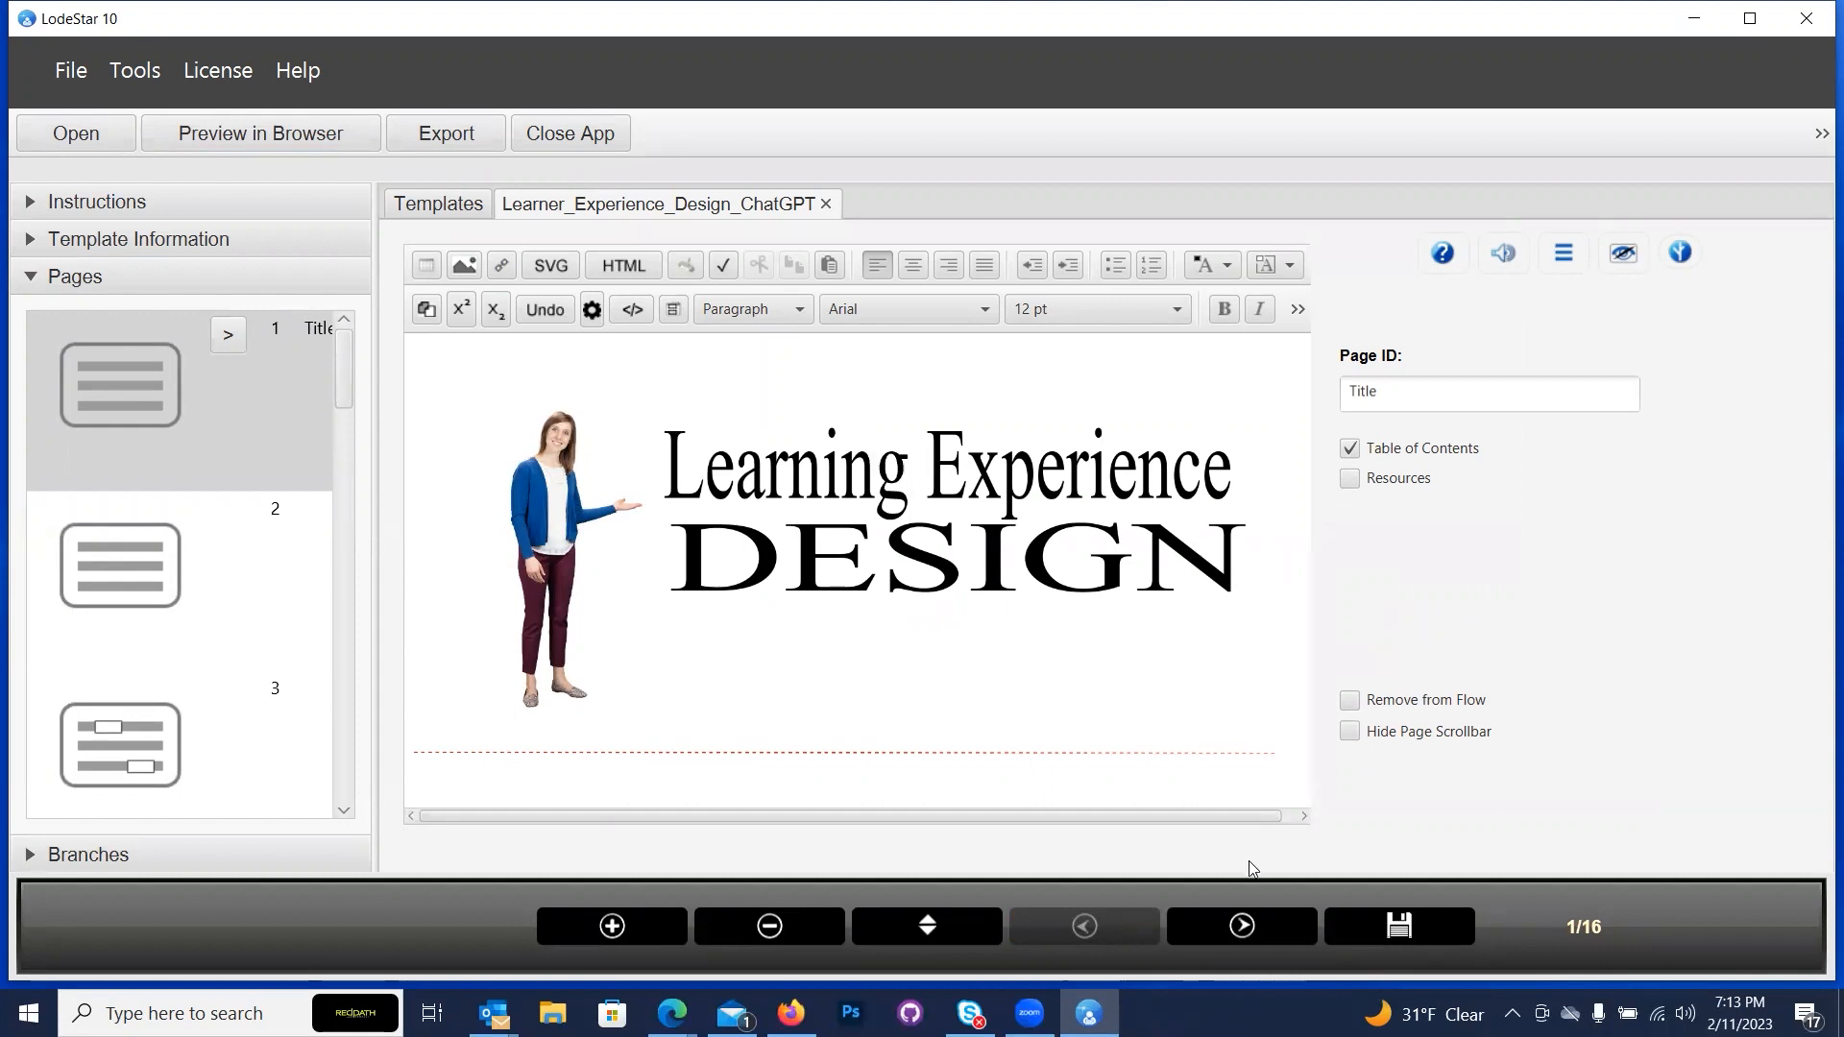
click(1241, 928)
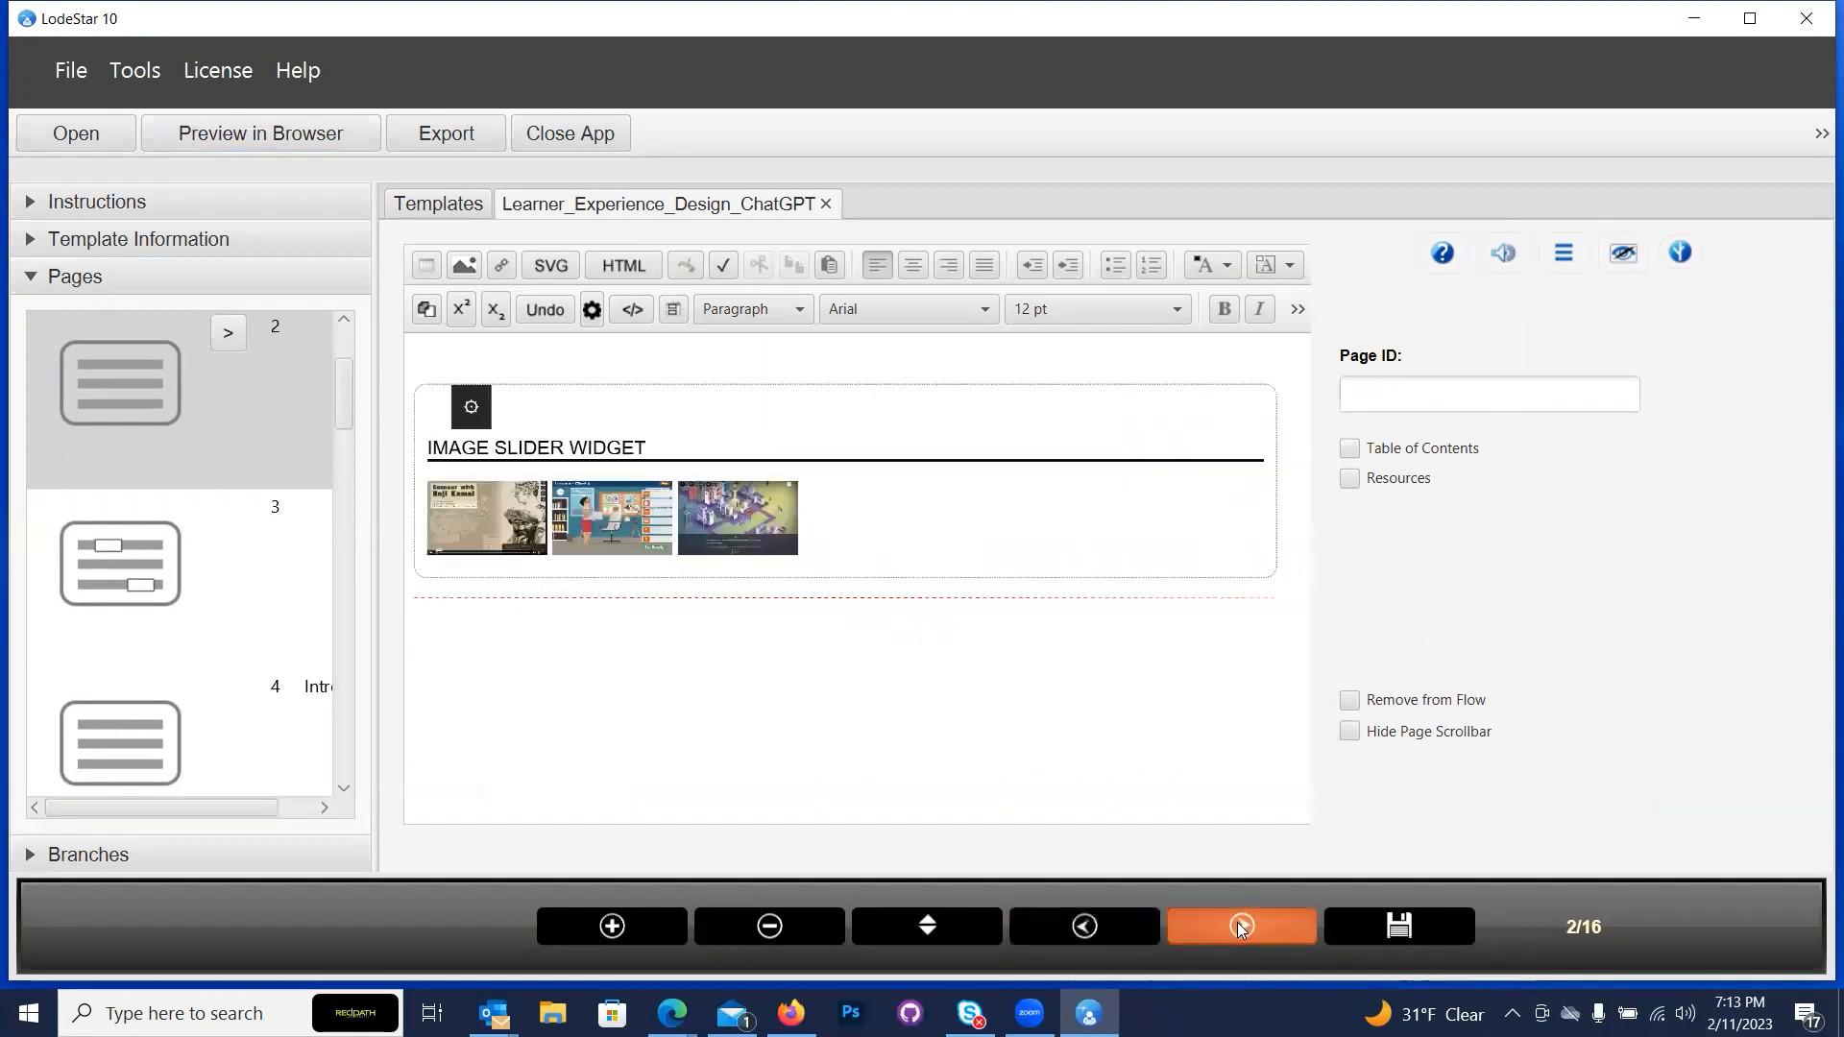
click(1240, 928)
click(1117, 940)
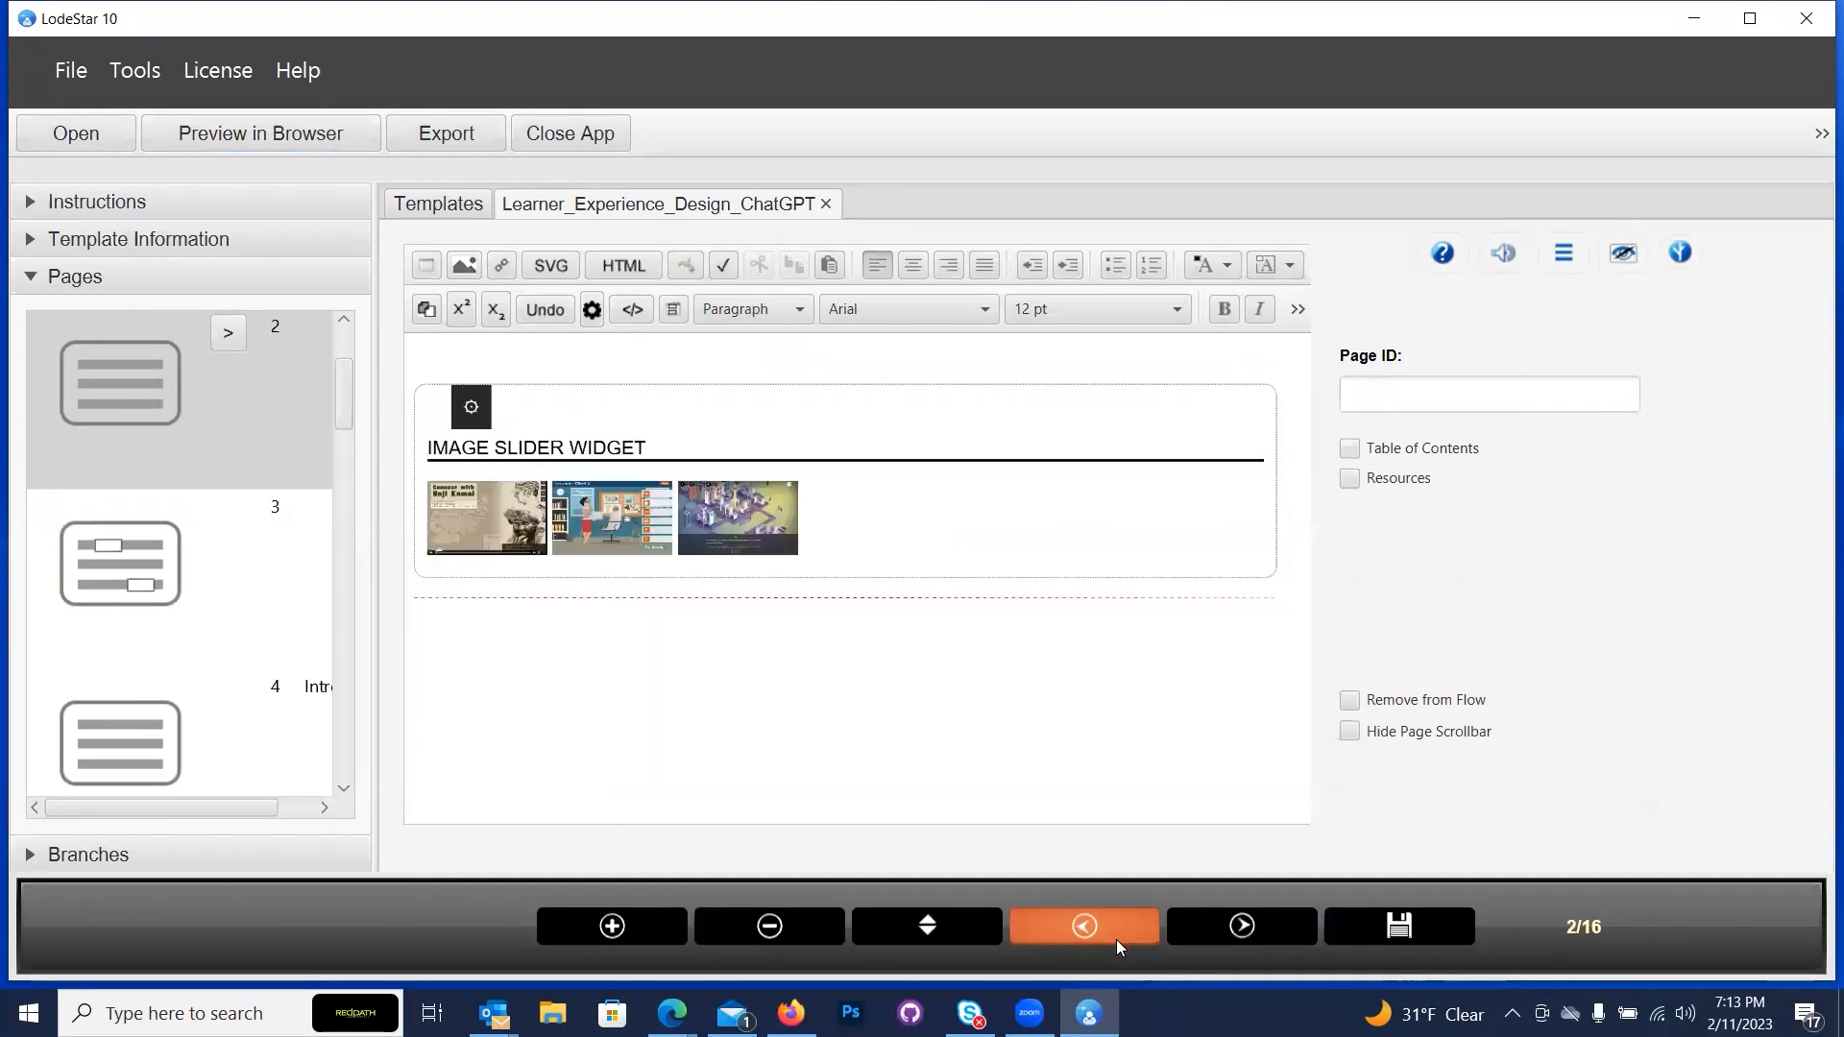
click(134, 70)
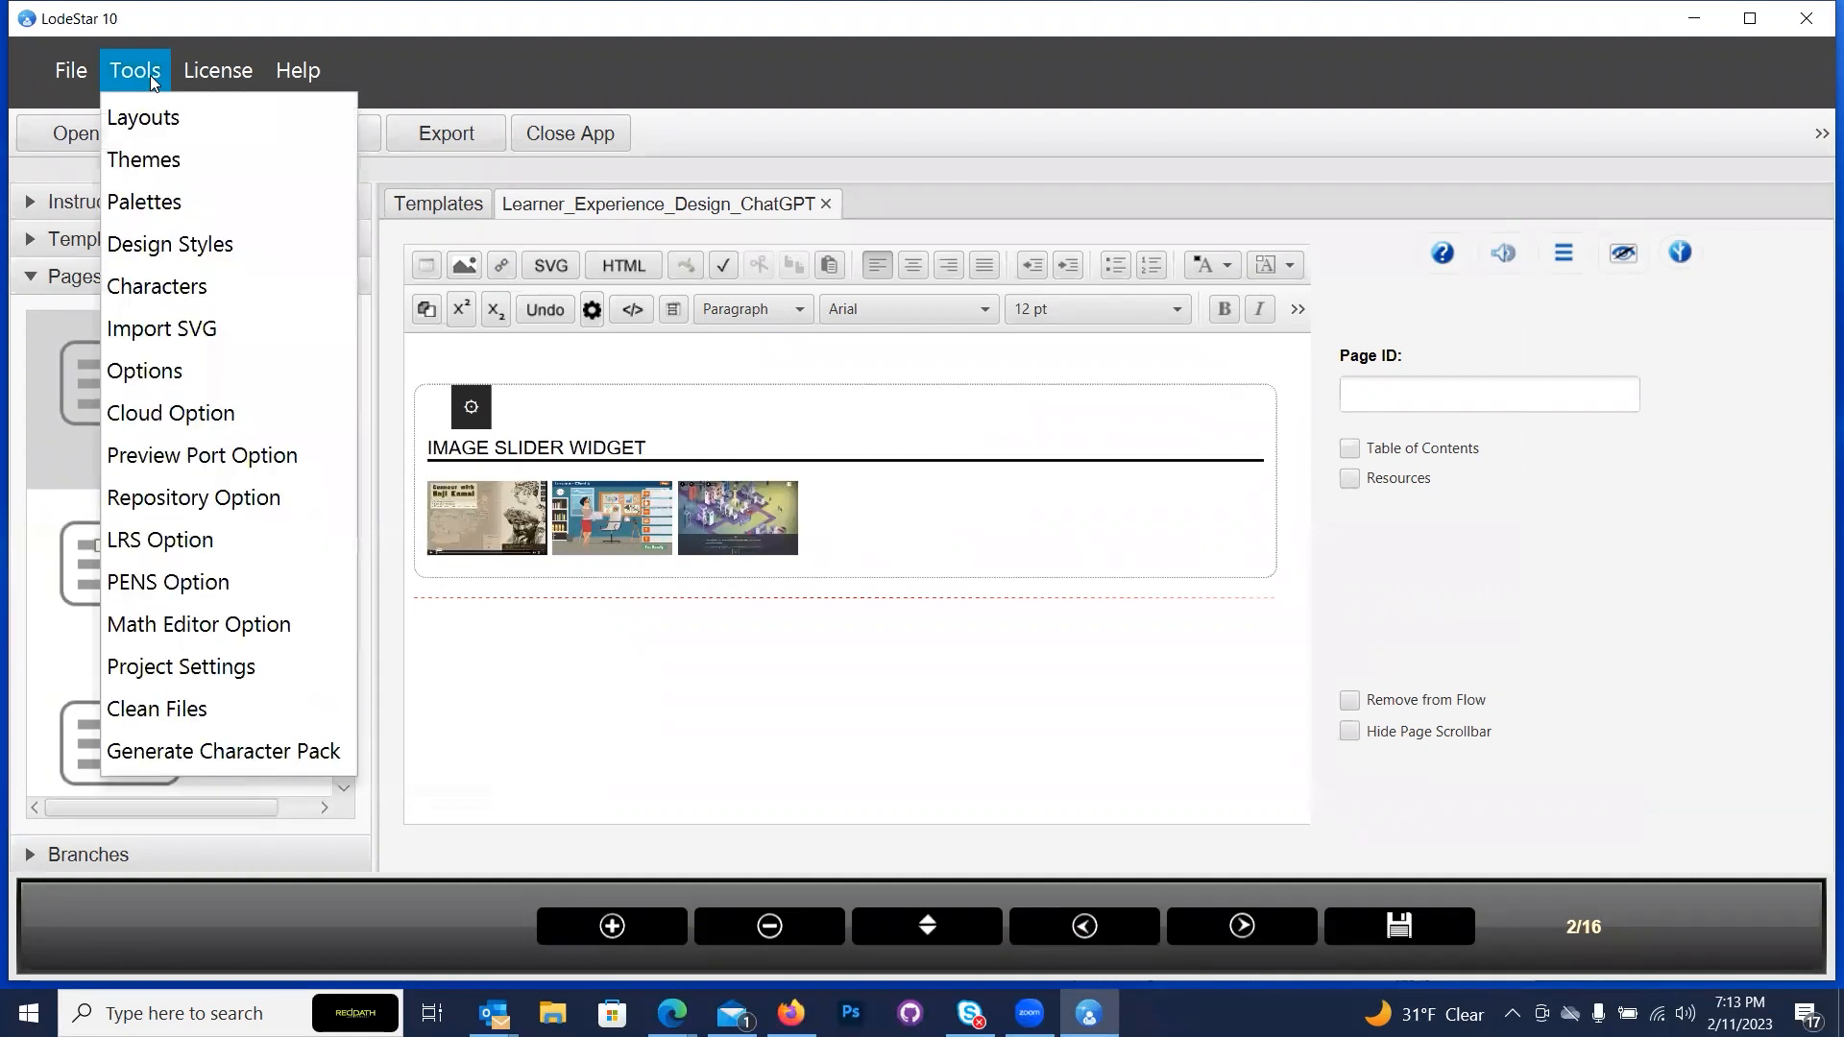
click(951, 595)
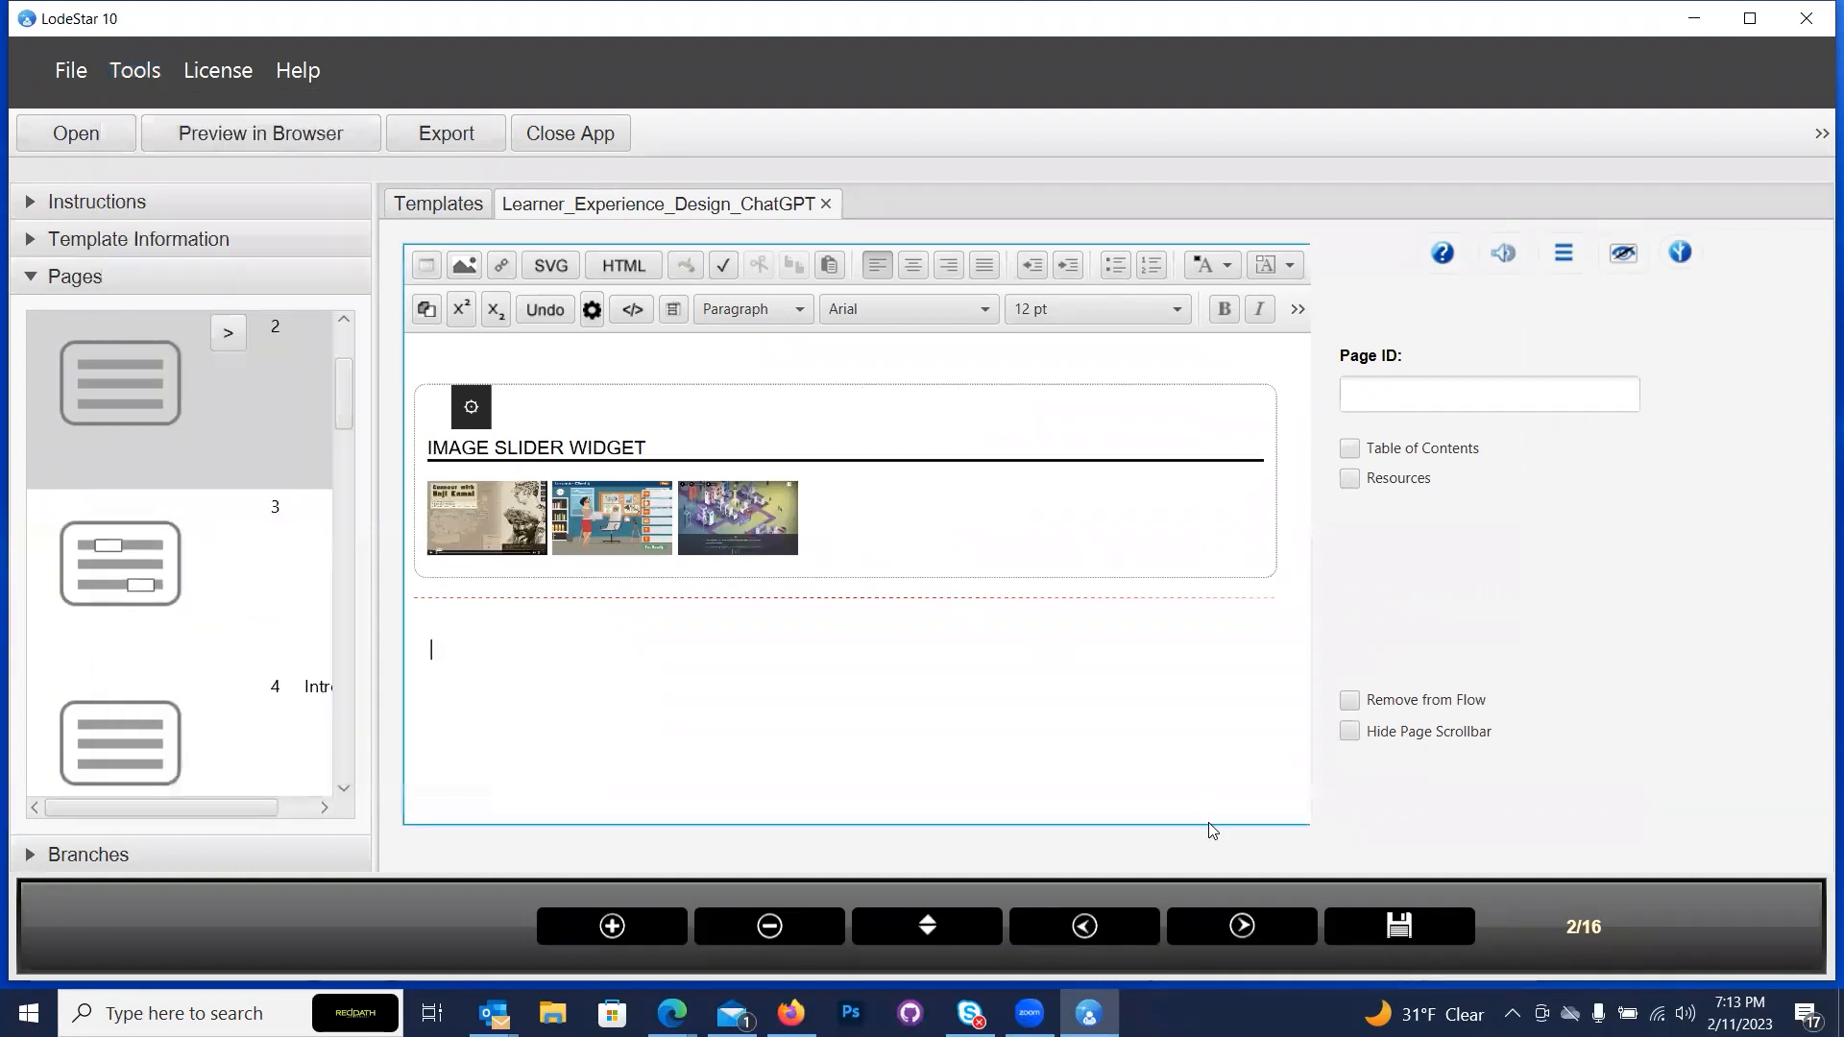
Go to the "What is Learning Experience Design" page and copy its heading, paragraph and bullet list.
click(1239, 915)
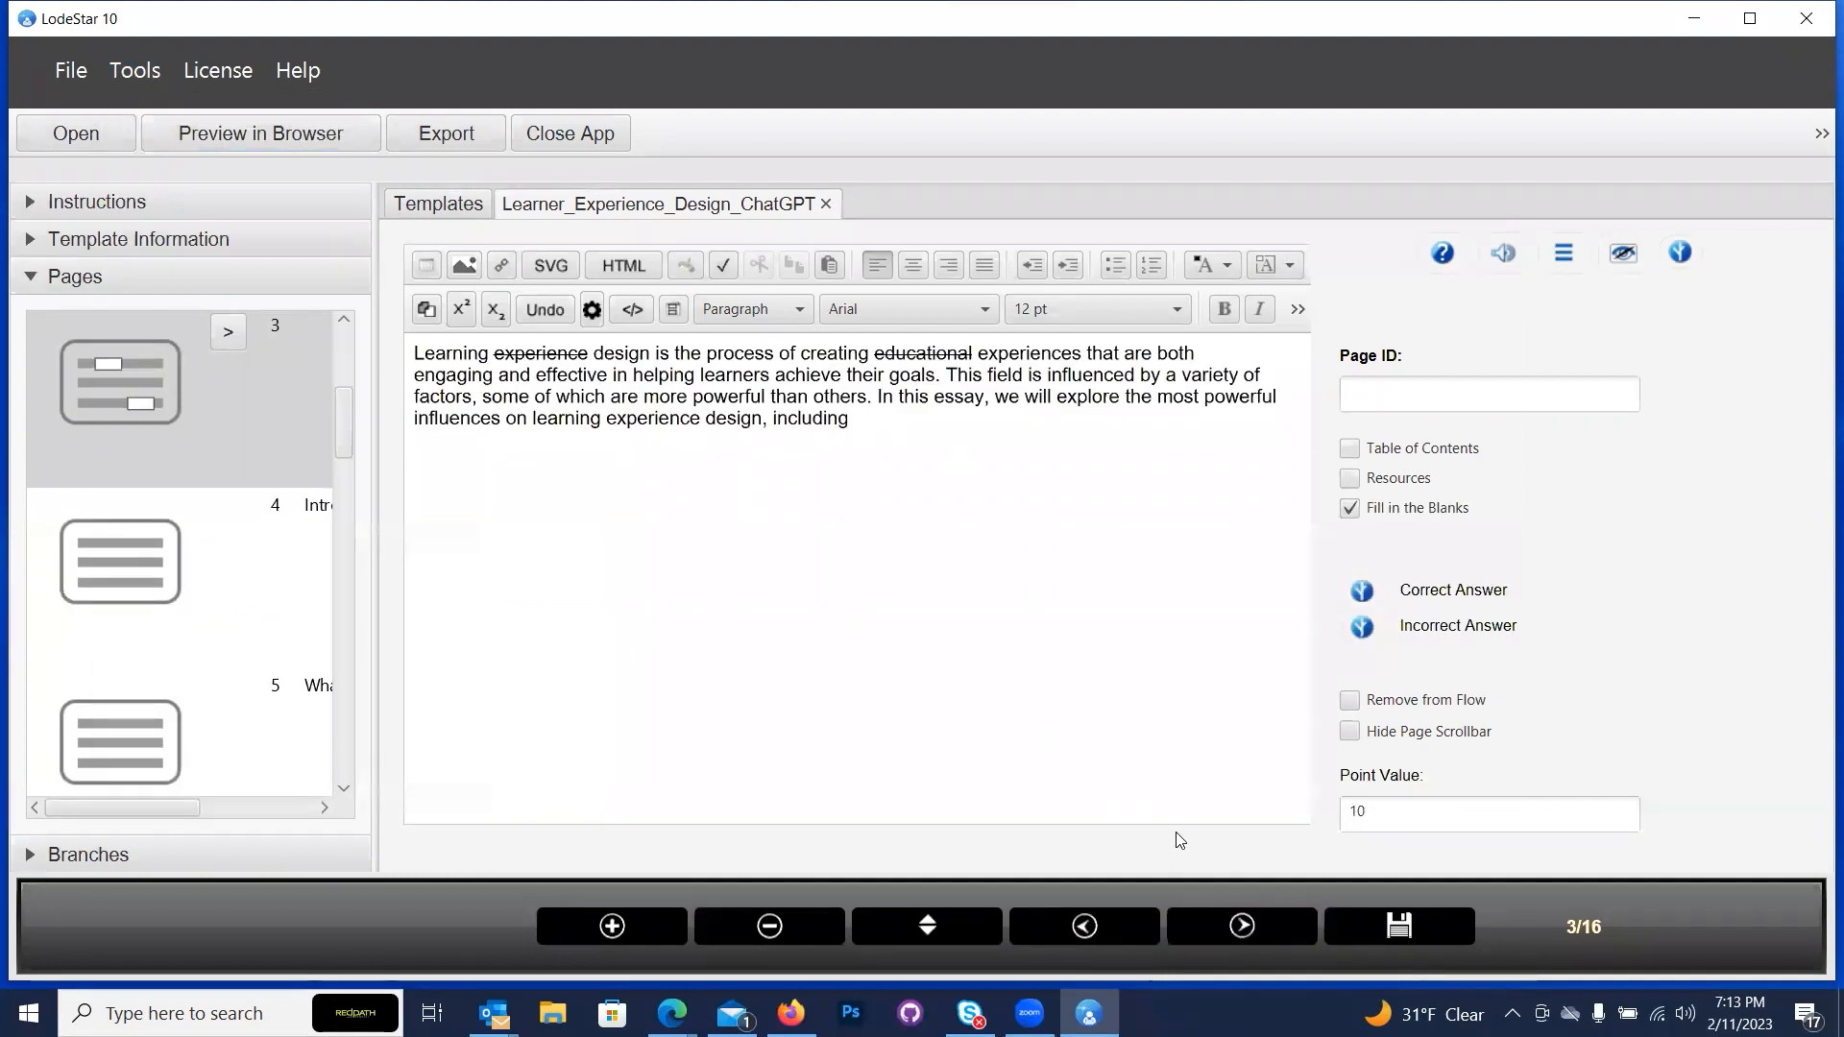
click(1220, 914)
click(1220, 915)
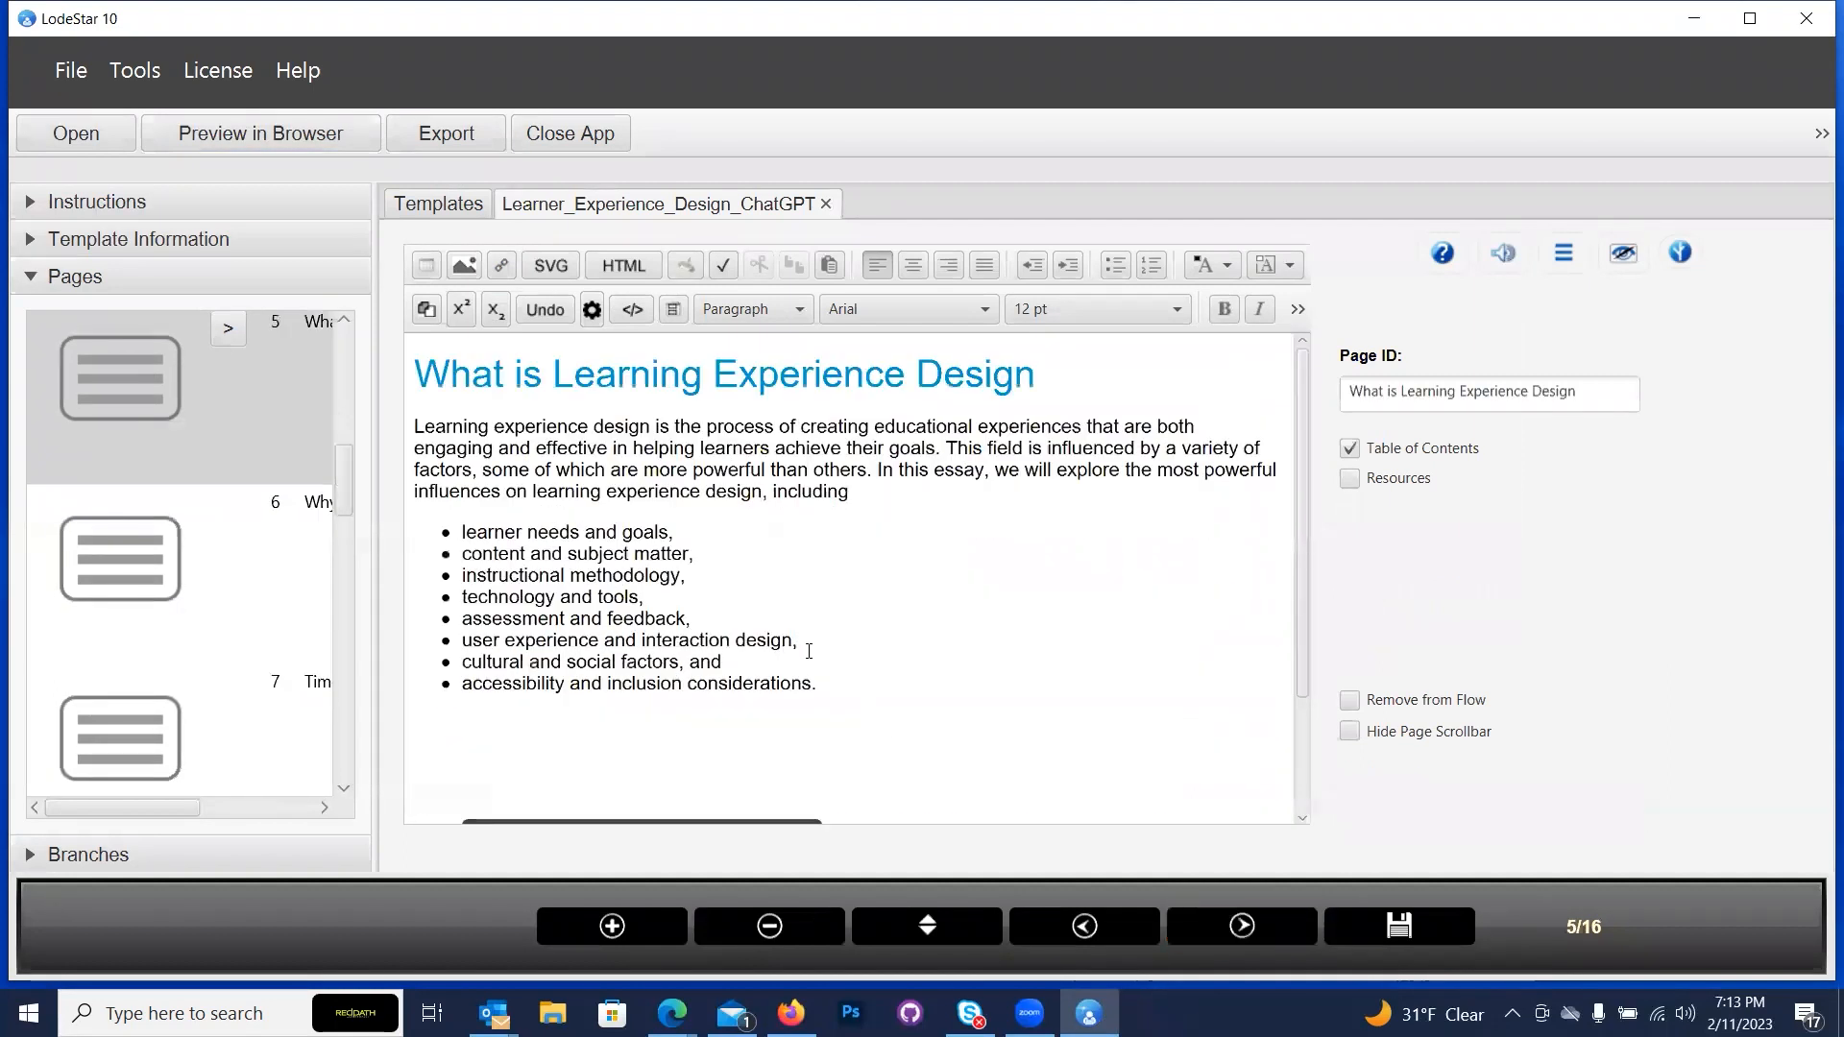
scroll(844, 636, down, 3)
scroll(852, 625, up, 2)
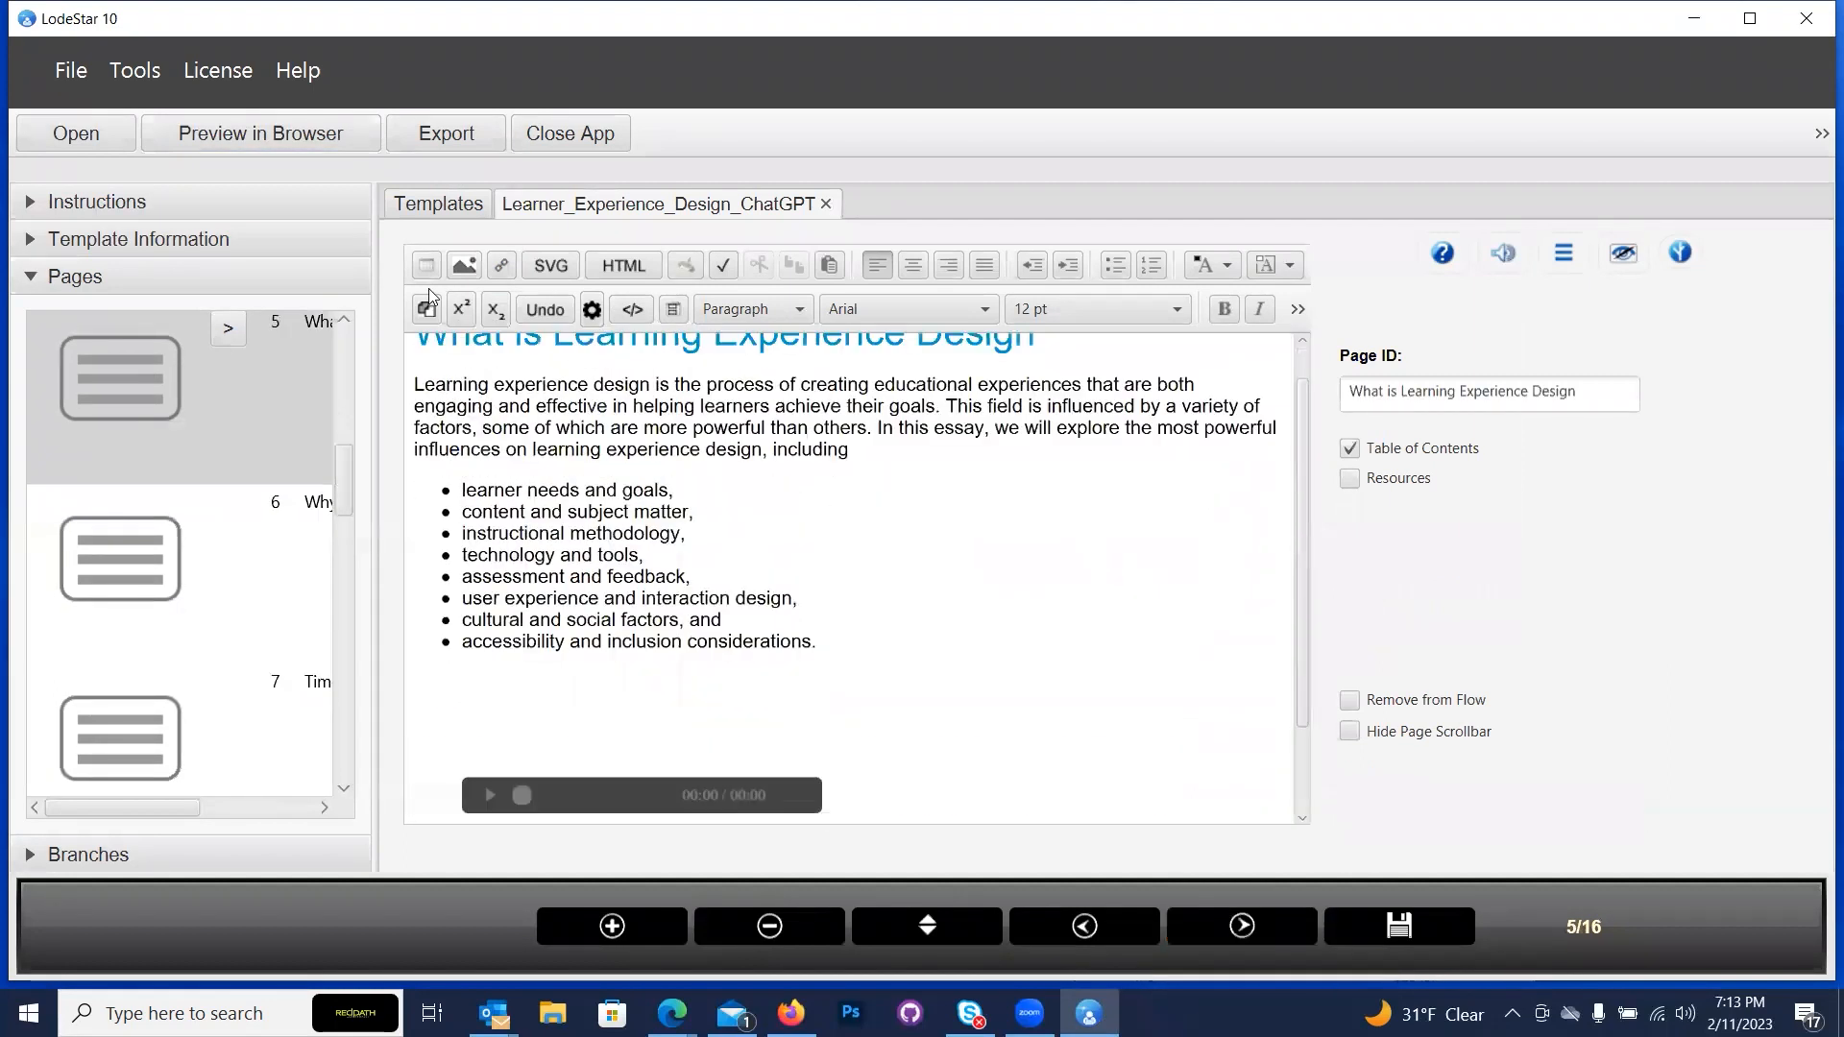
scroll(455, 370, up, 1)
drag(414, 372, 850, 657)
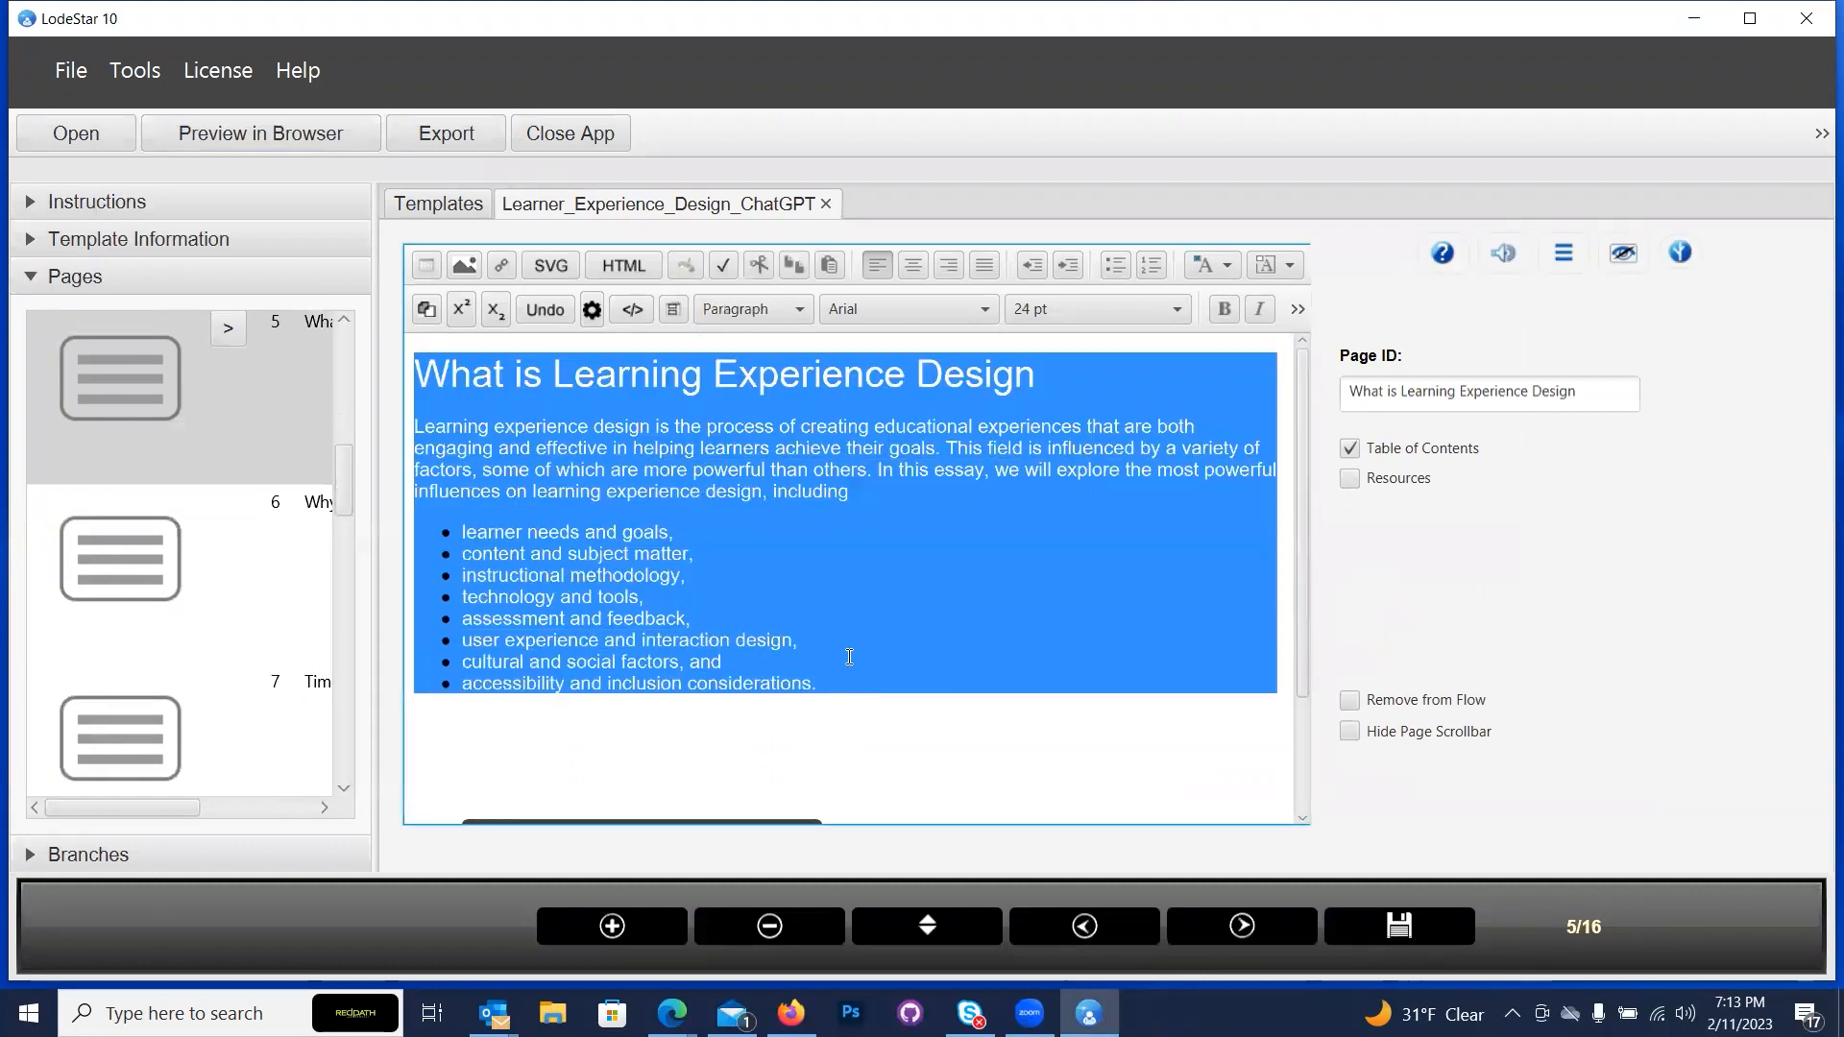
scroll(851, 634, down, 2)
Paste the copied heading, paragraph and bullet list twice below the audio player and look over the lengthened page.
click(621, 815)
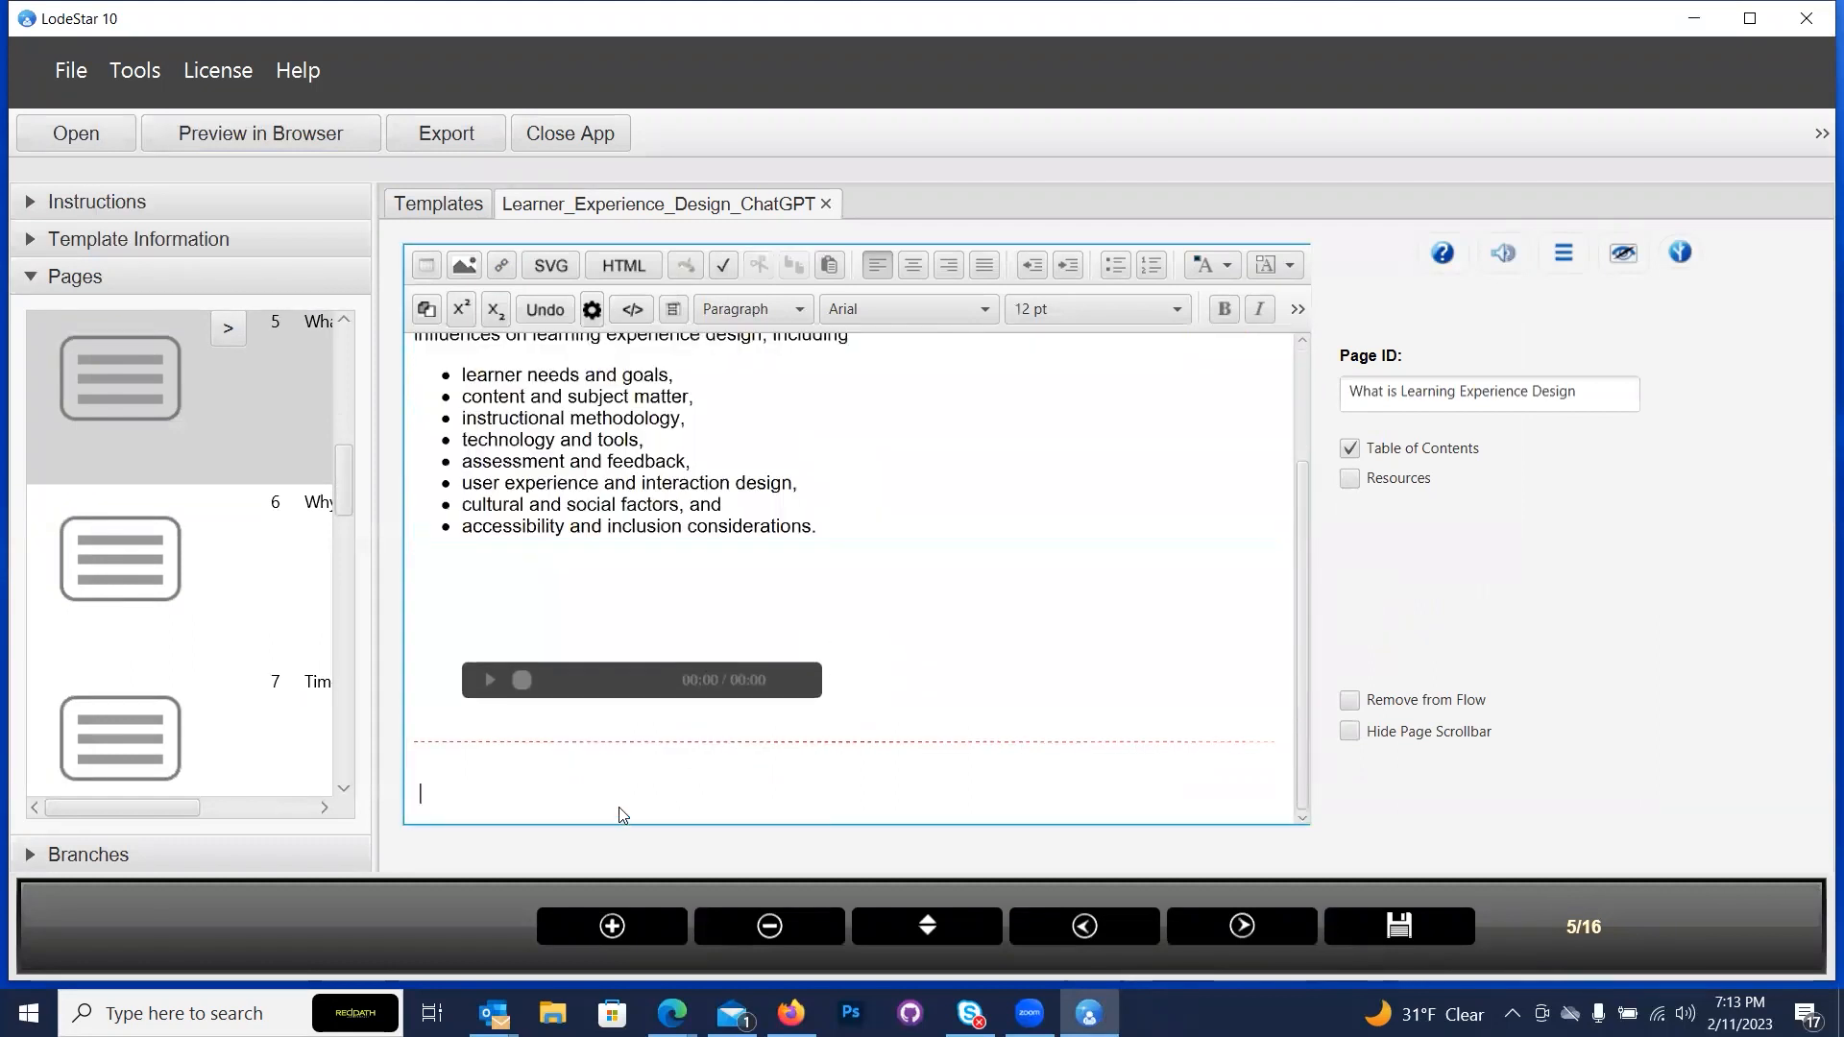
key(BackSpace)
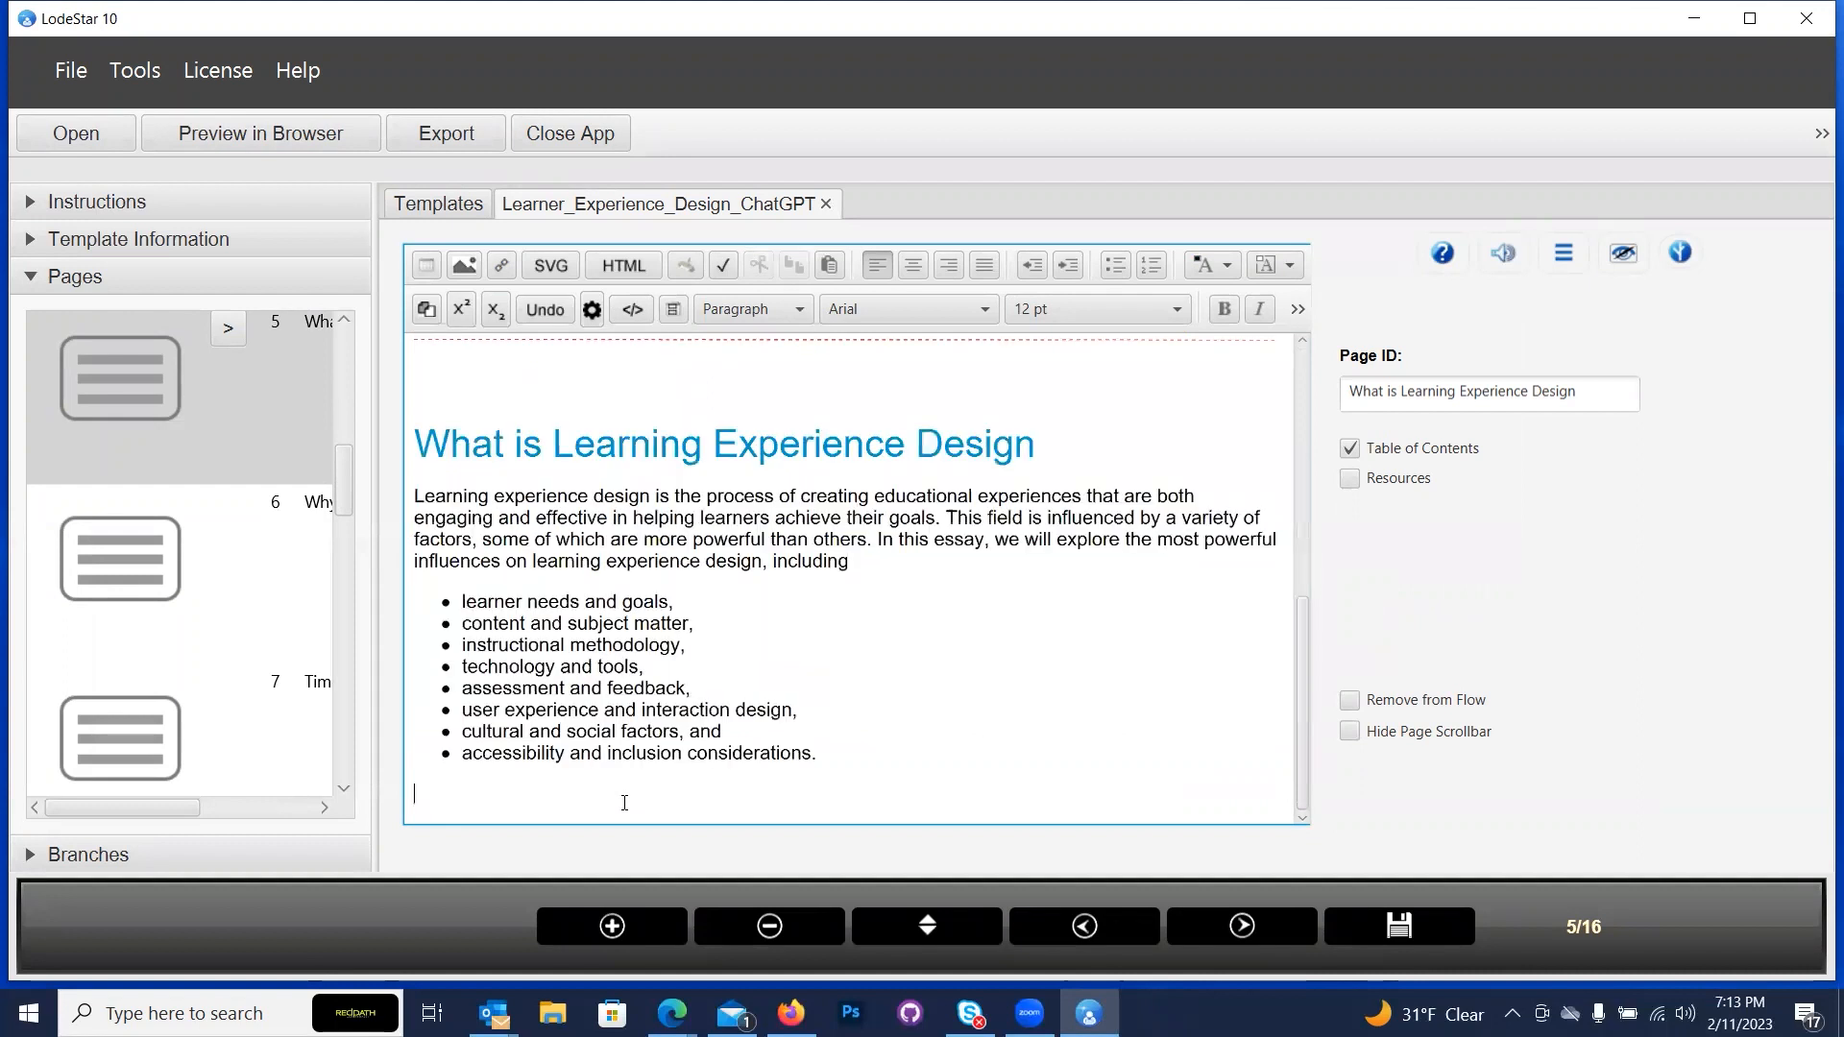
key(BackSpace)
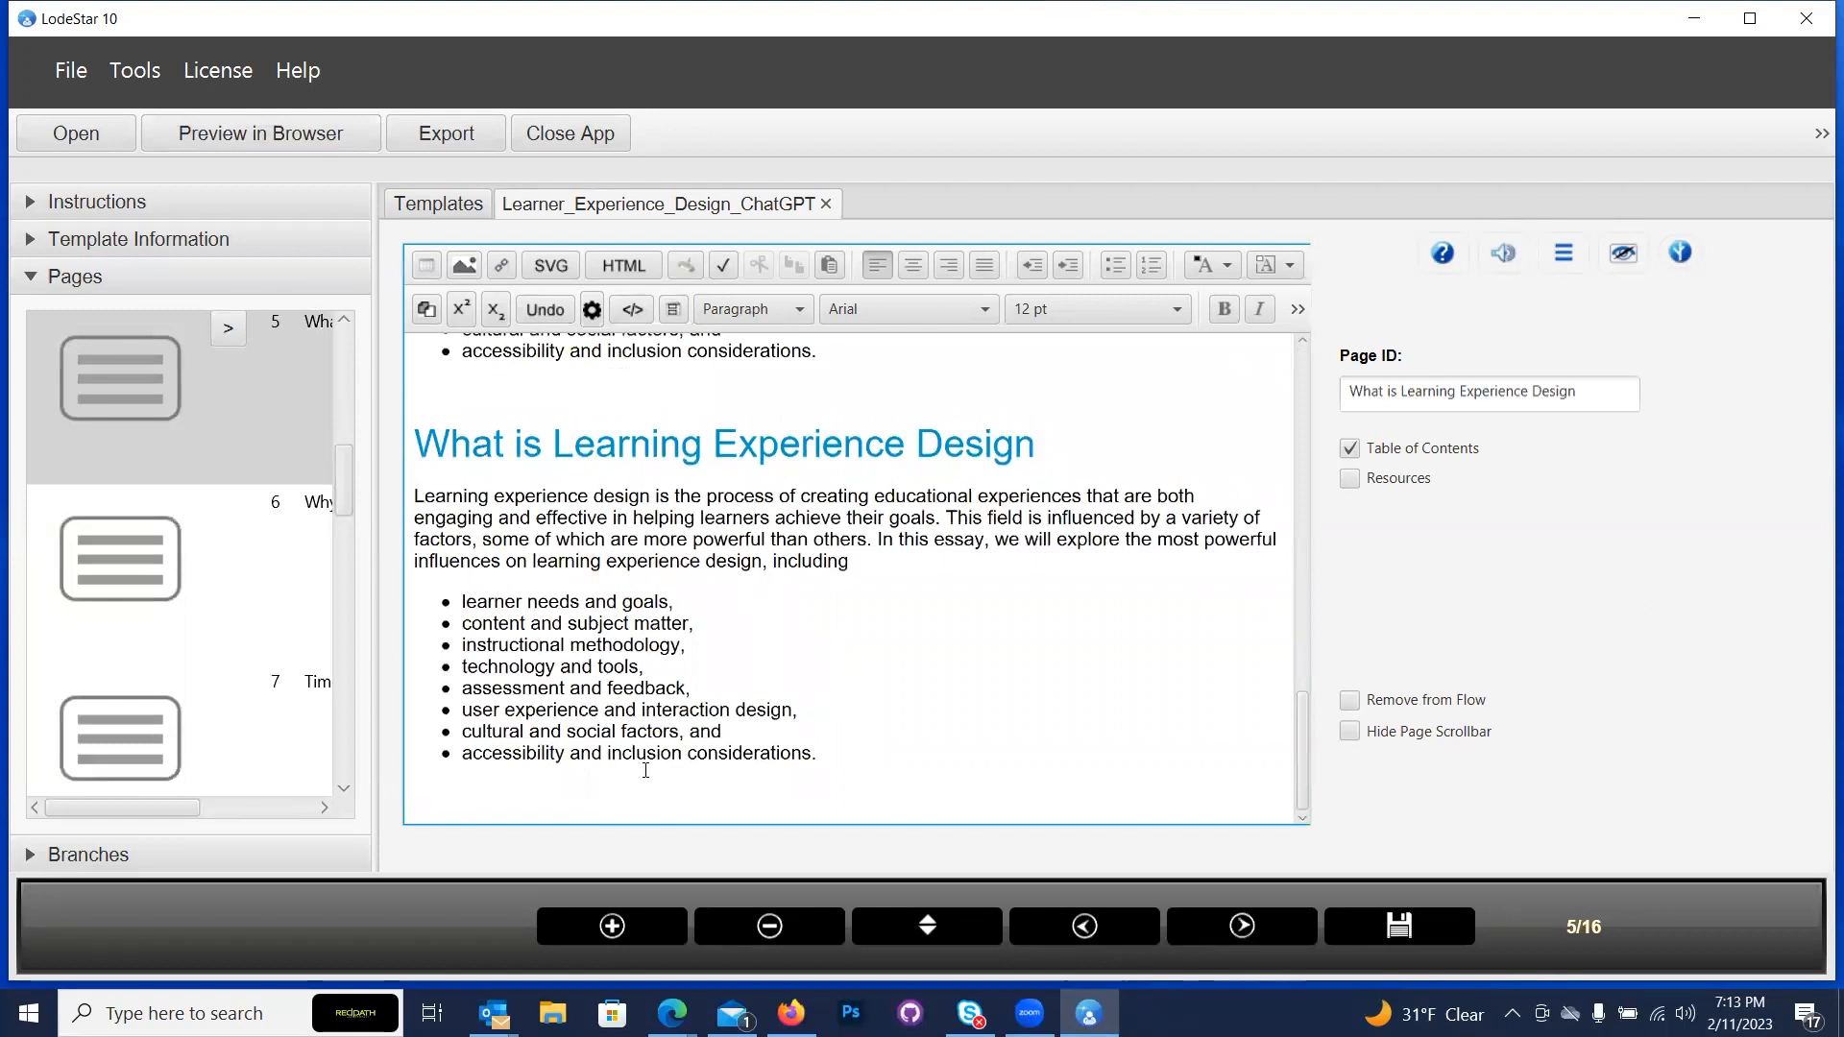
scroll(738, 496, up, 2)
scroll(737, 496, down, 3)
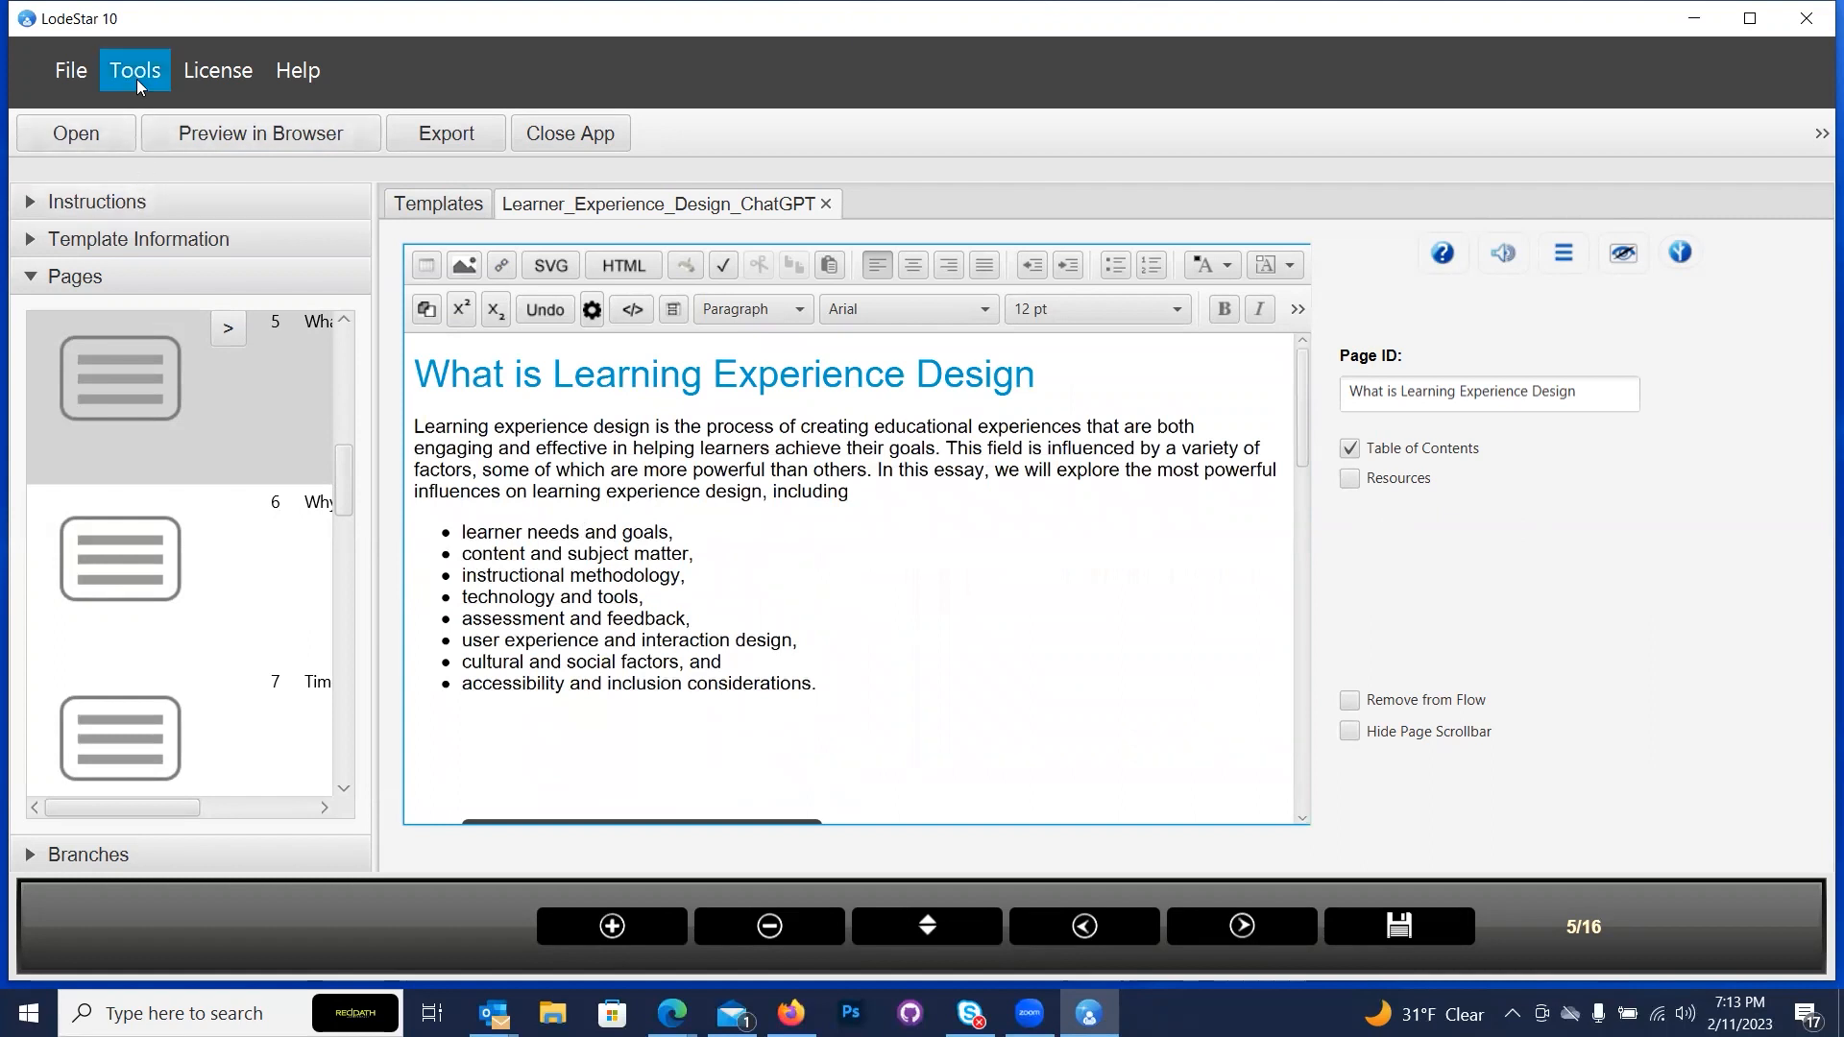
Preview the project in the browser, check how the lengthened "What is Learning Experience Design" page scrolls, and return to LodeStar.
click(215, 135)
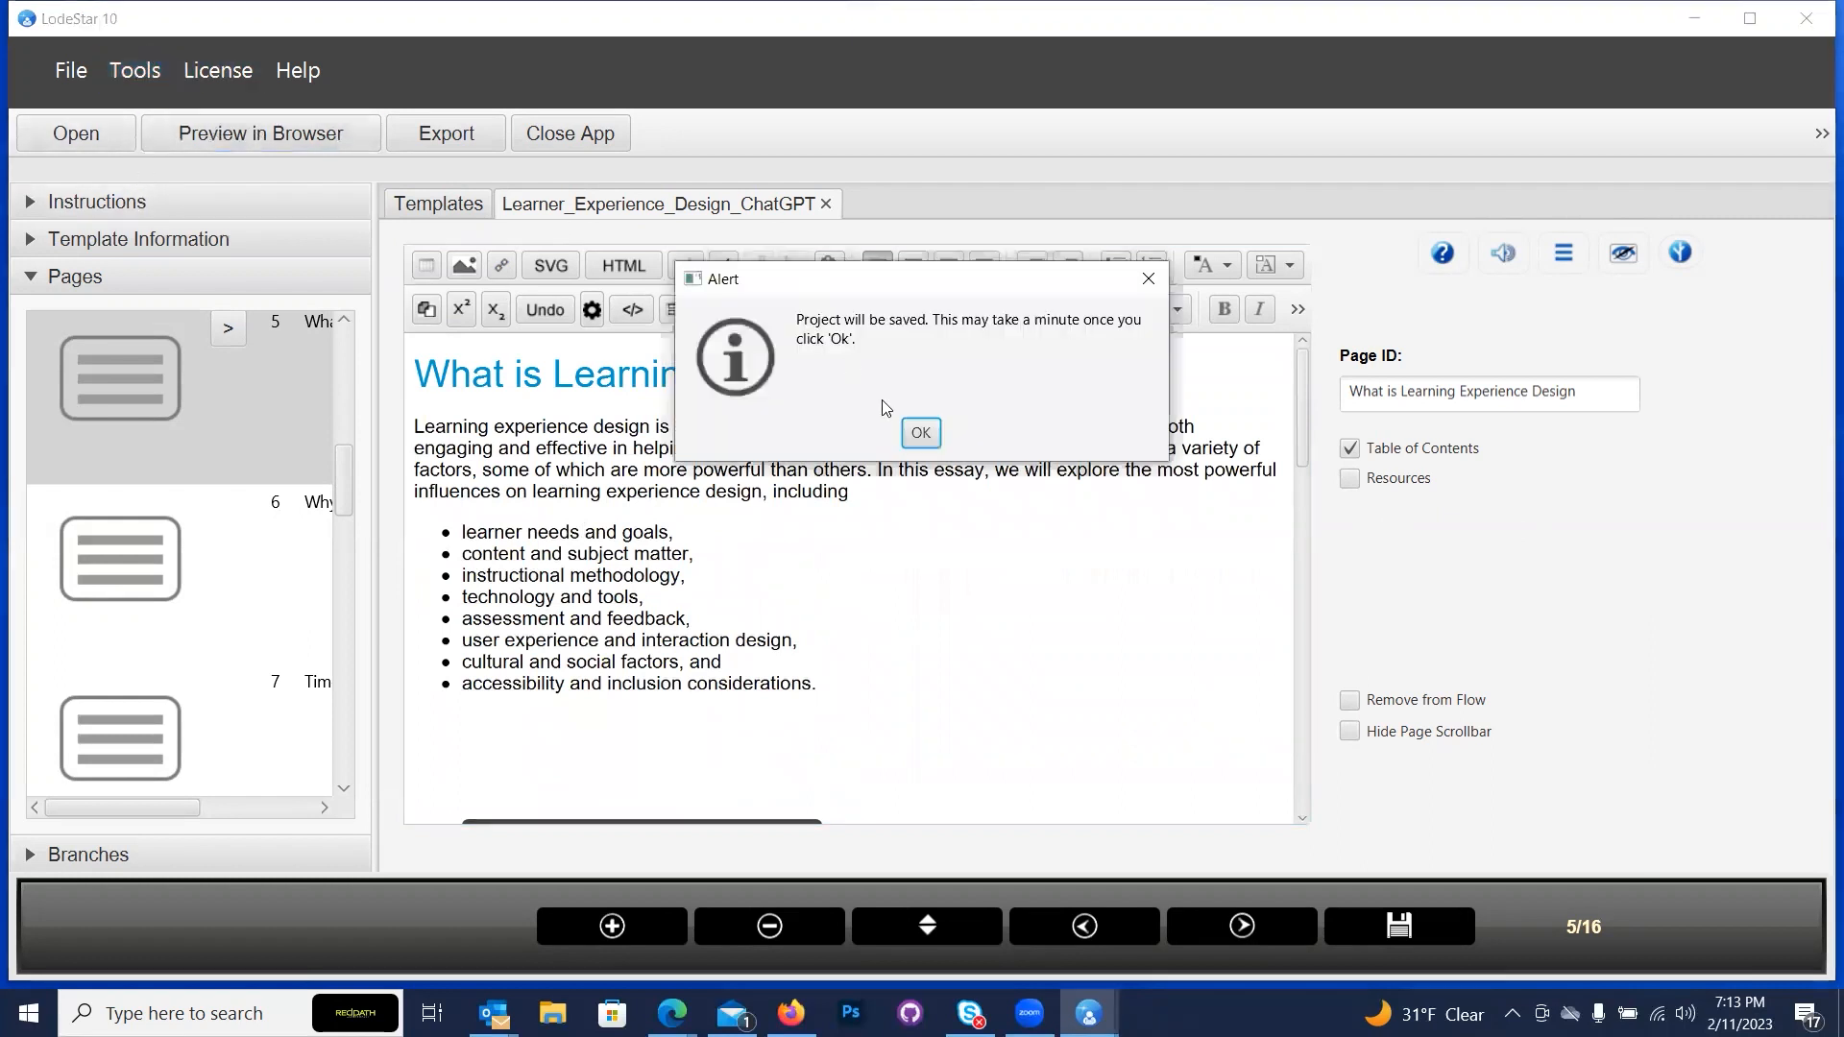
click(921, 431)
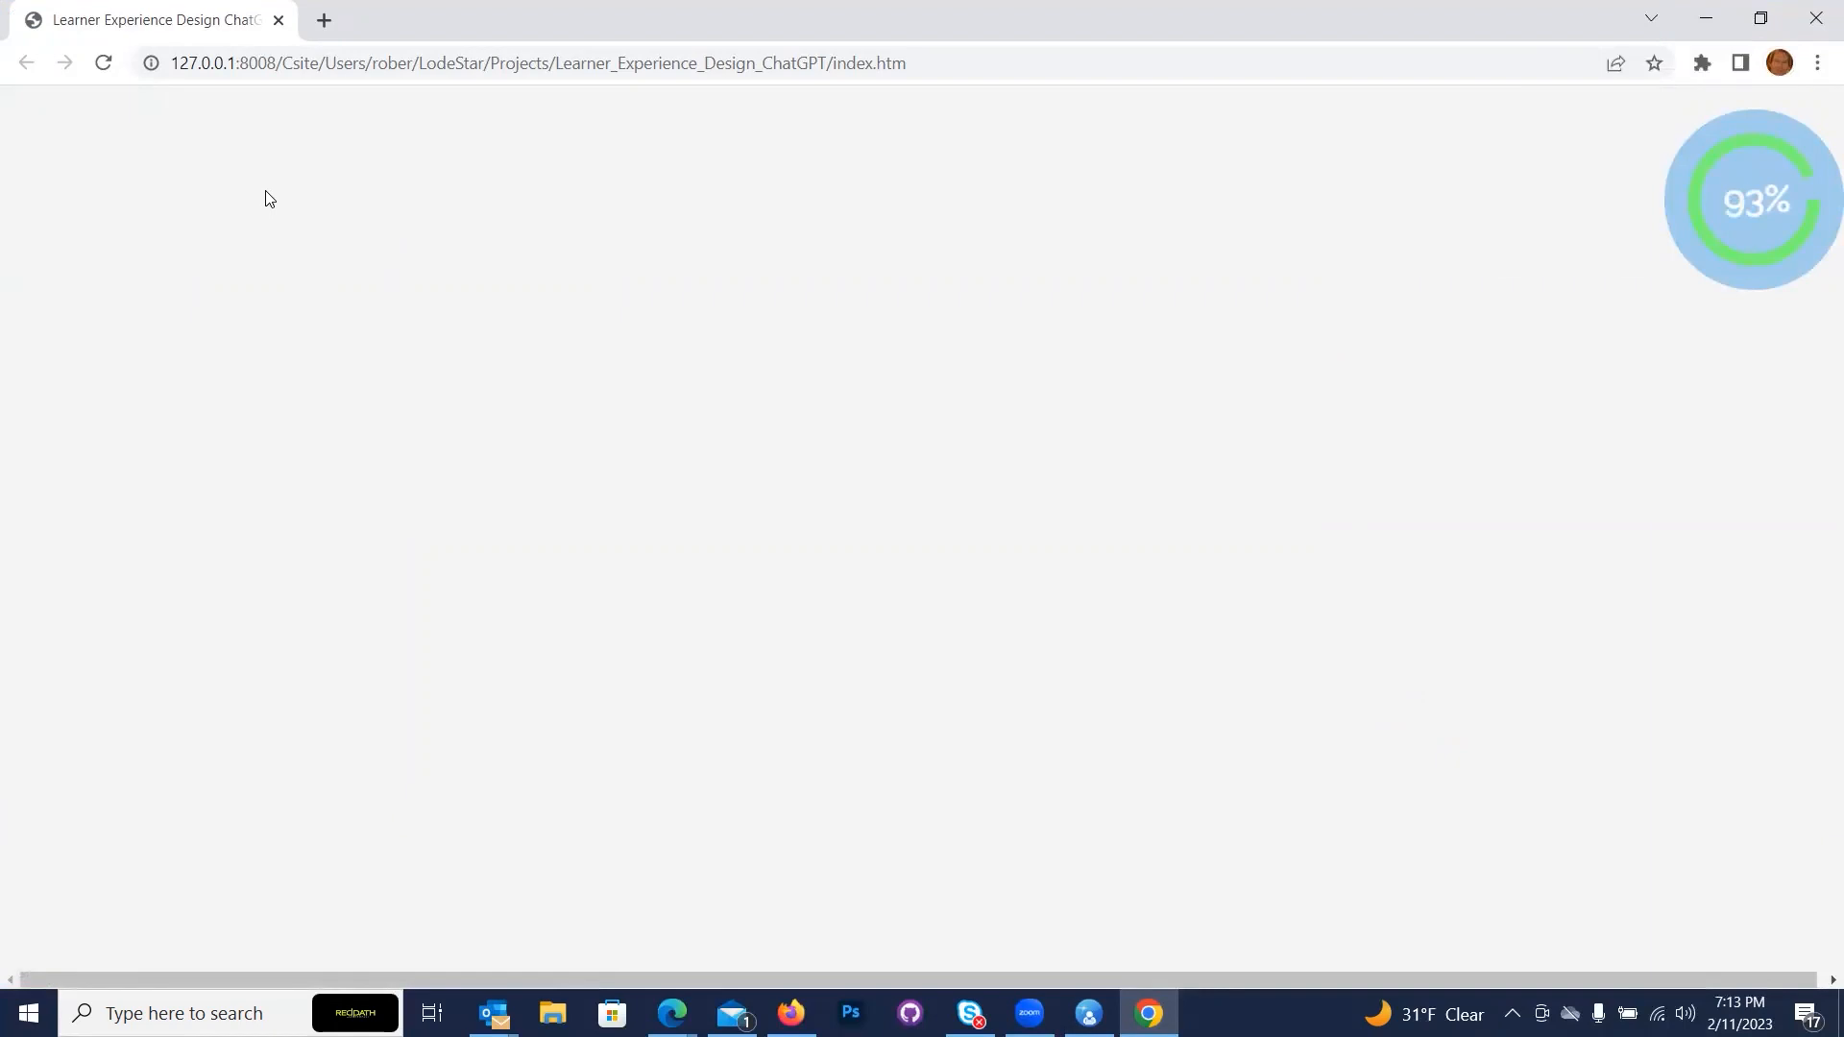
click(456, 137)
click(223, 375)
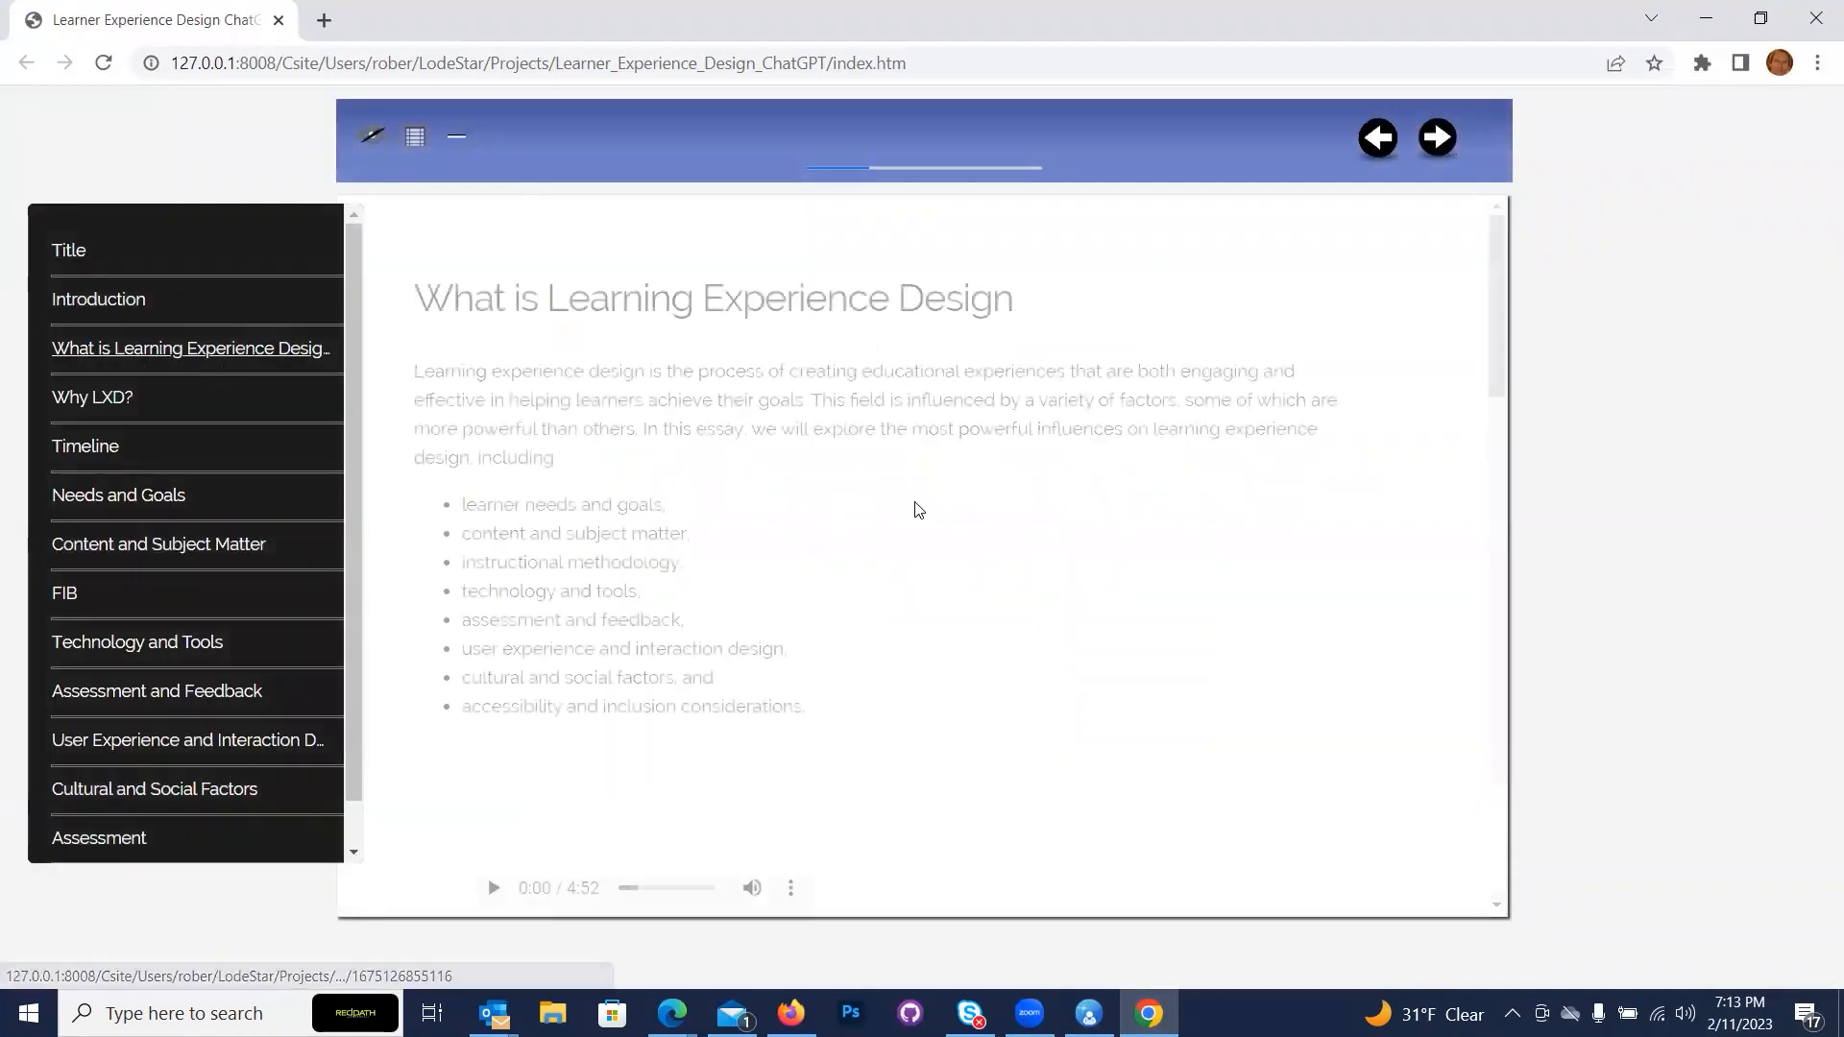
drag(1490, 373, 1527, 308)
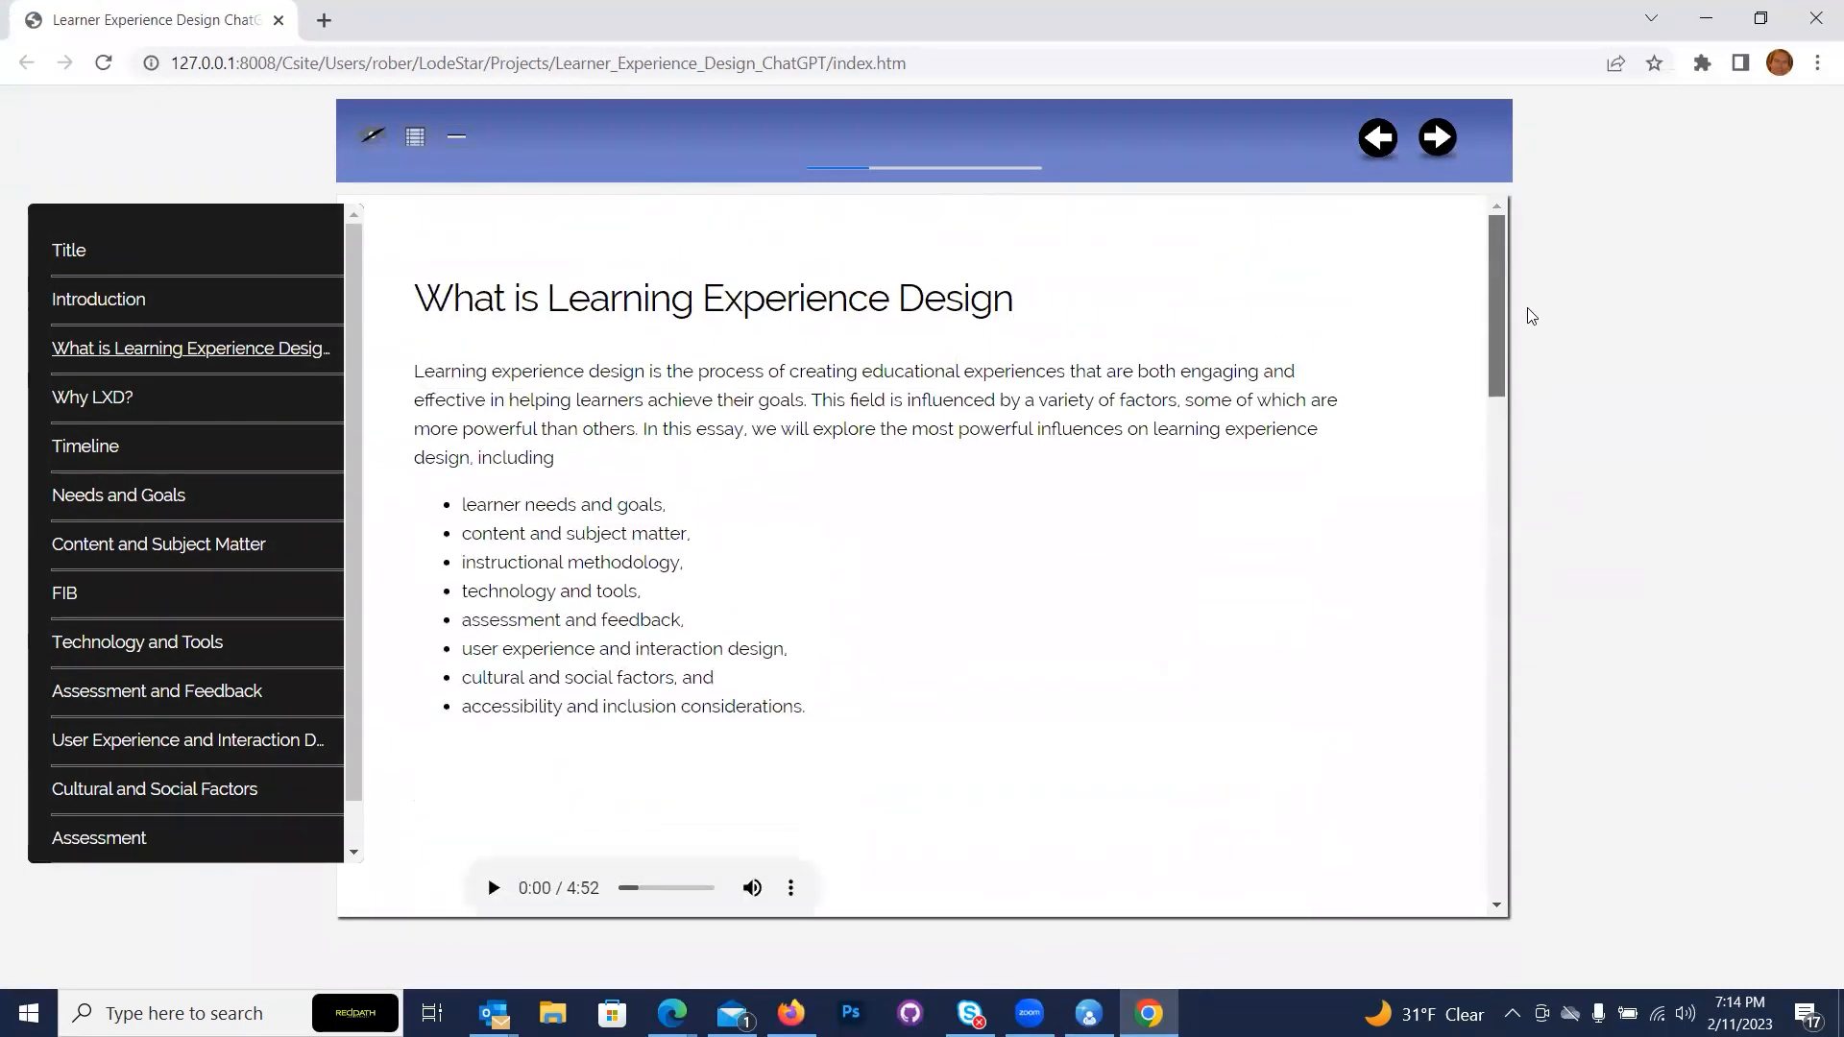
key(alt+Tab)
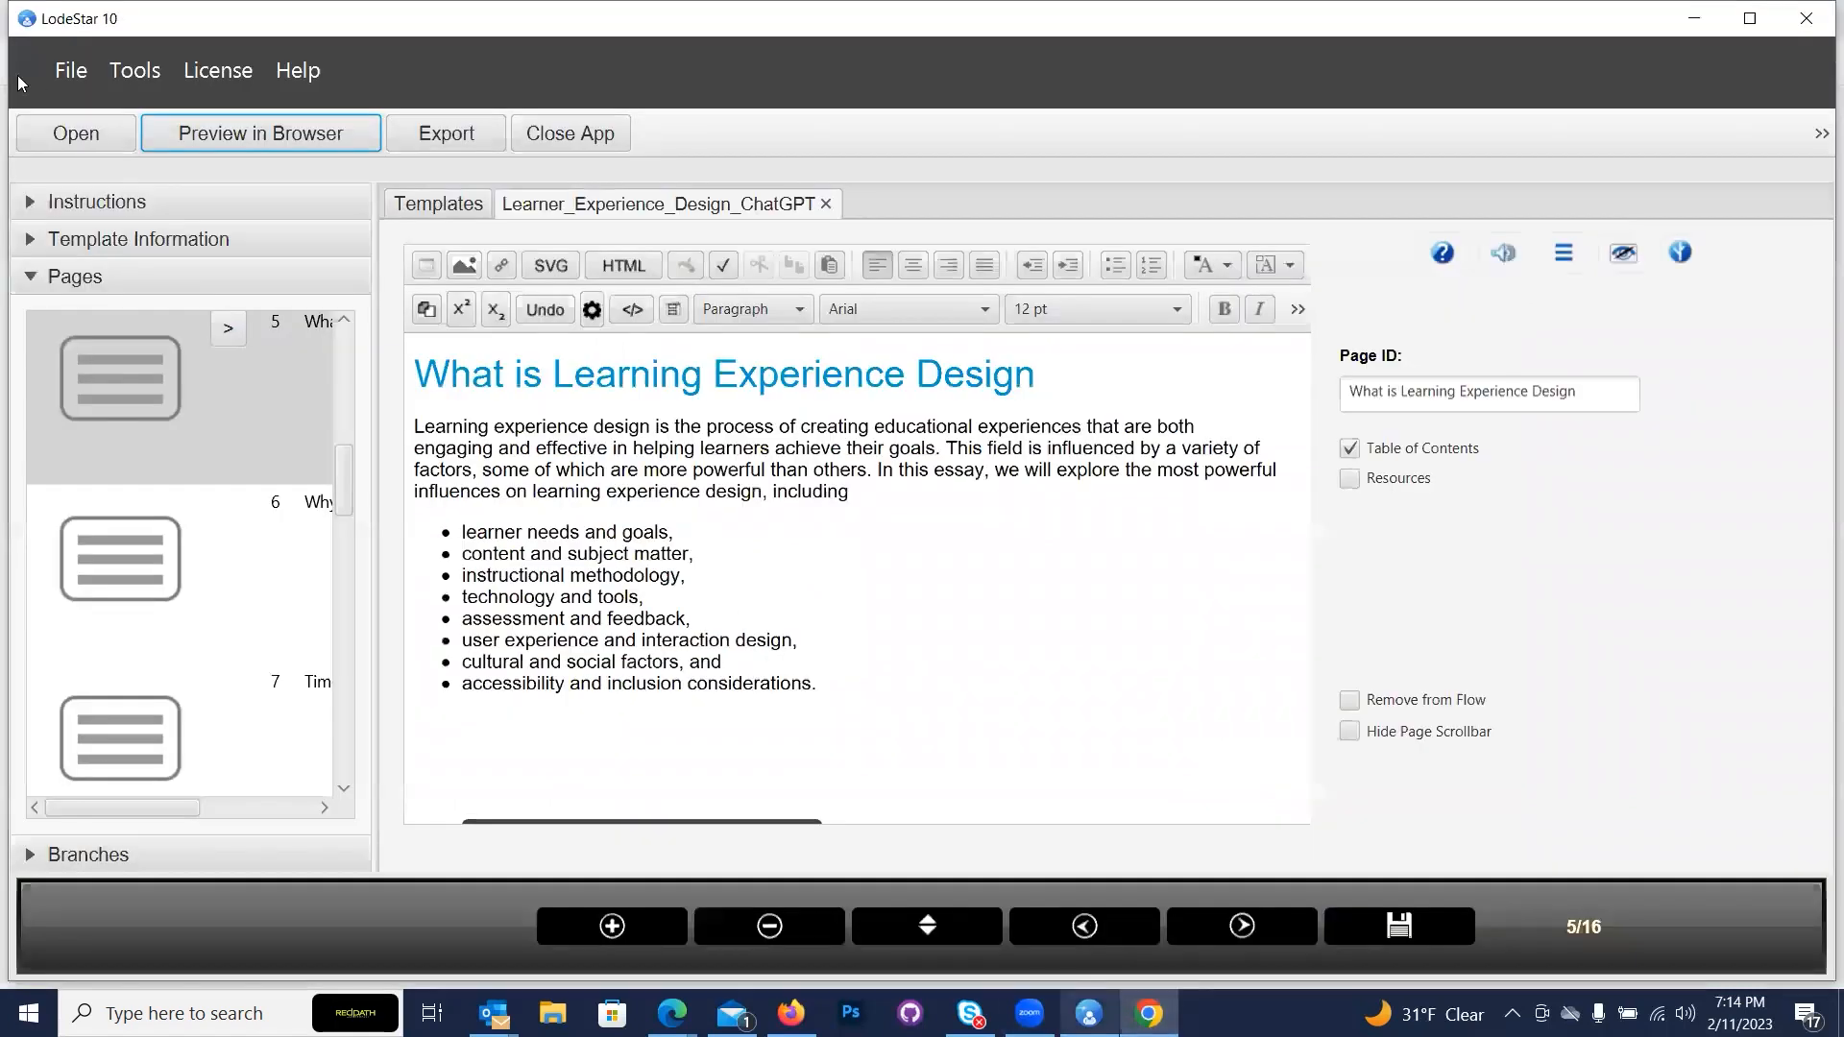
Apply the Freefall layout to the project.
click(134, 71)
click(192, 117)
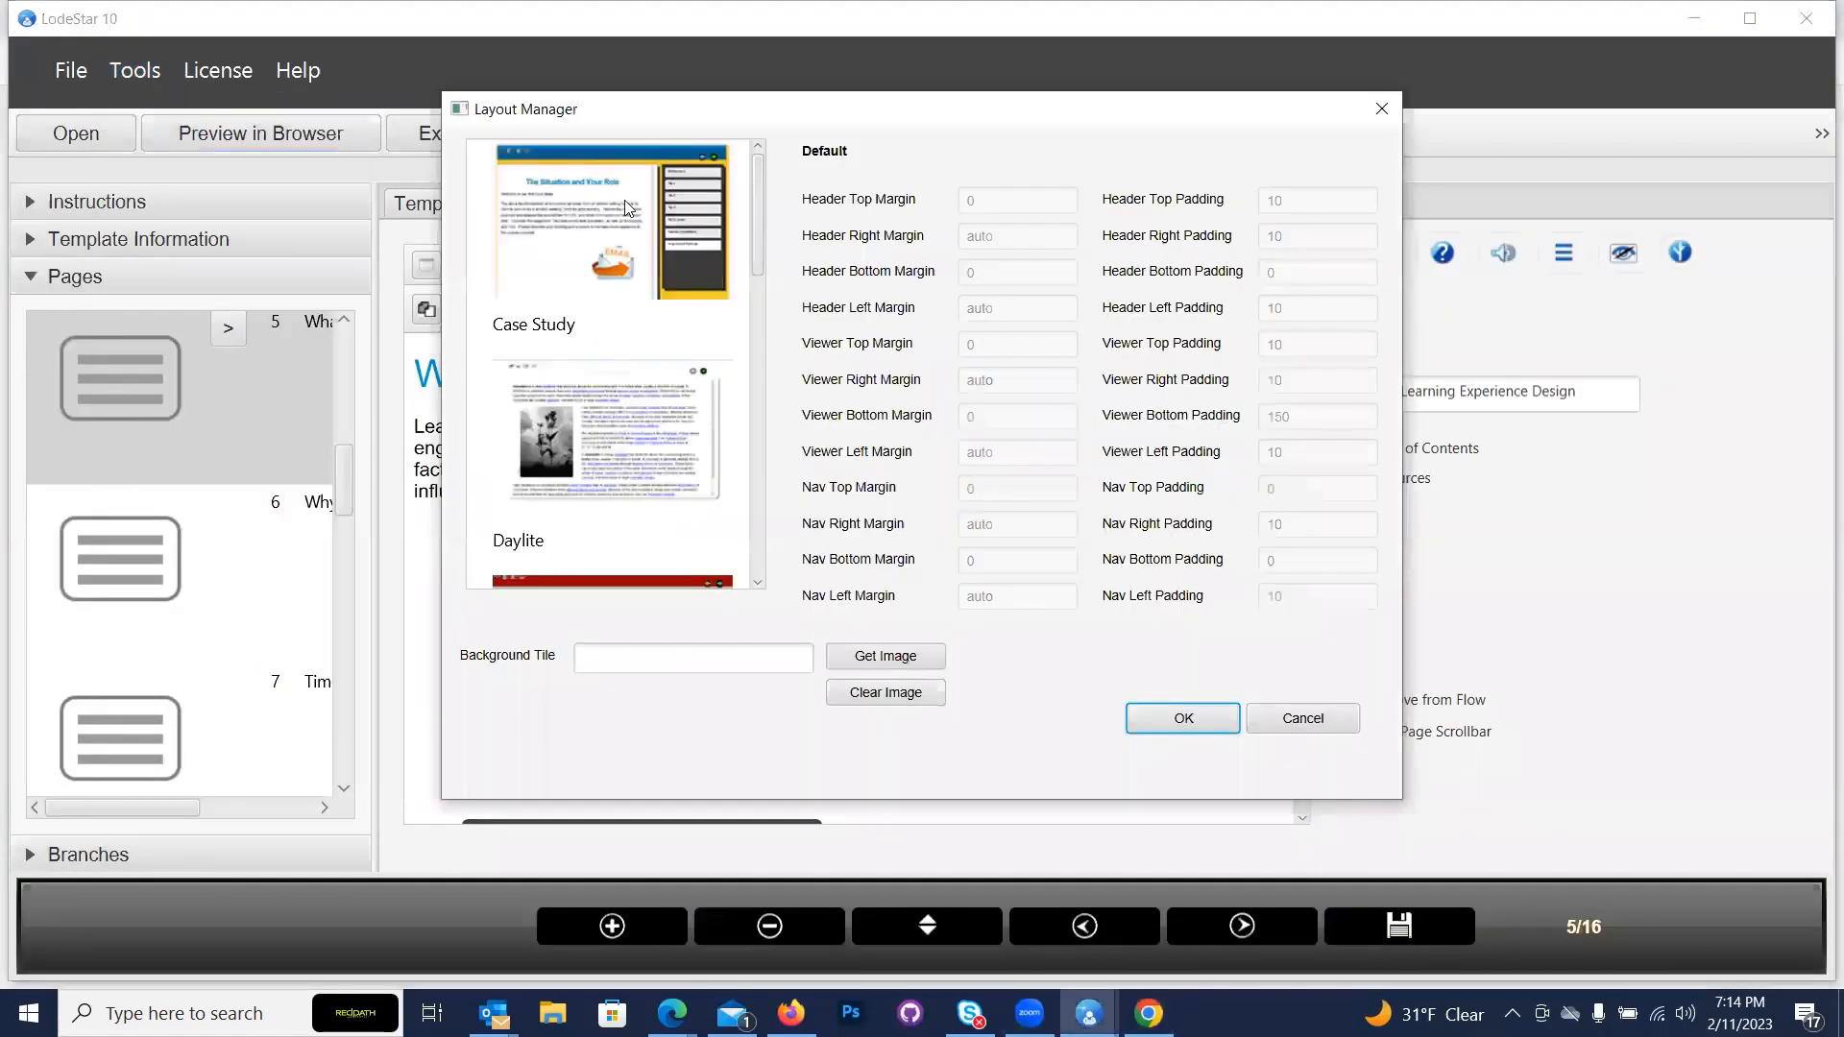
scroll(638, 260, down, 2)
scroll(637, 260, up, 2)
scroll(638, 259, down, 6)
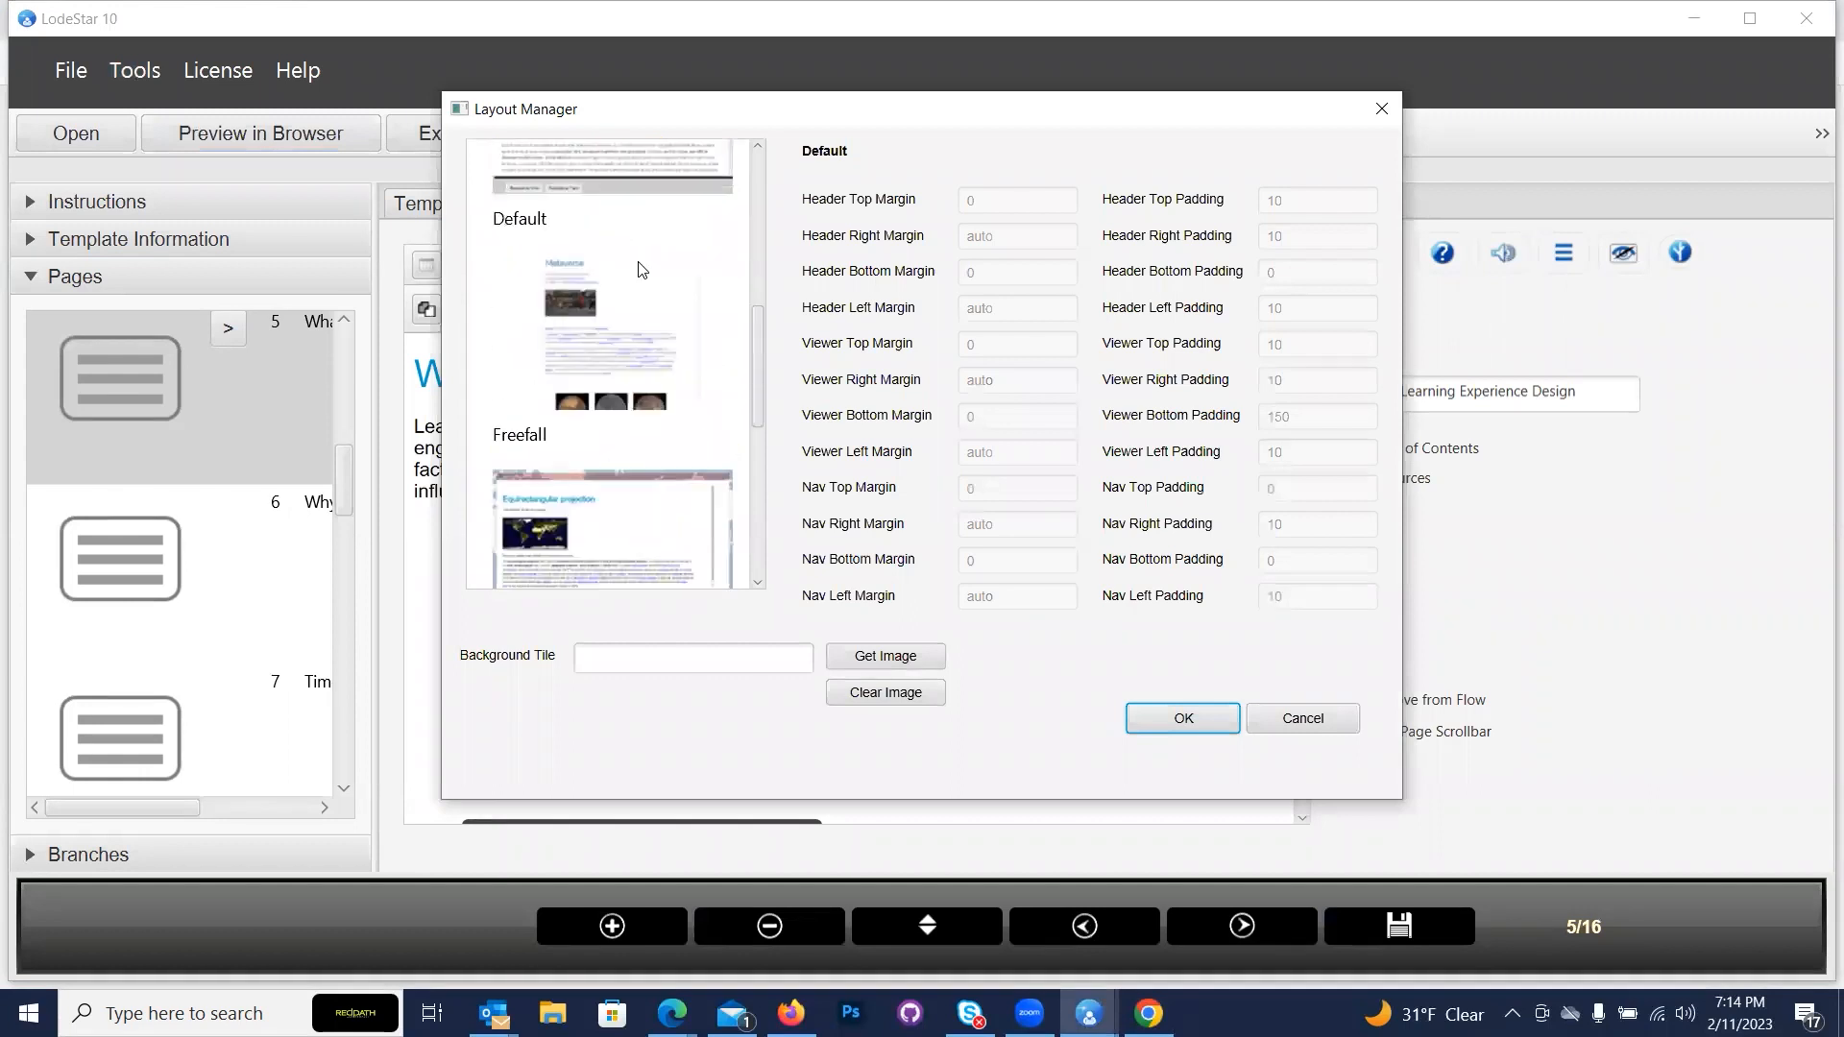
scroll(594, 278, up, 1)
click(545, 401)
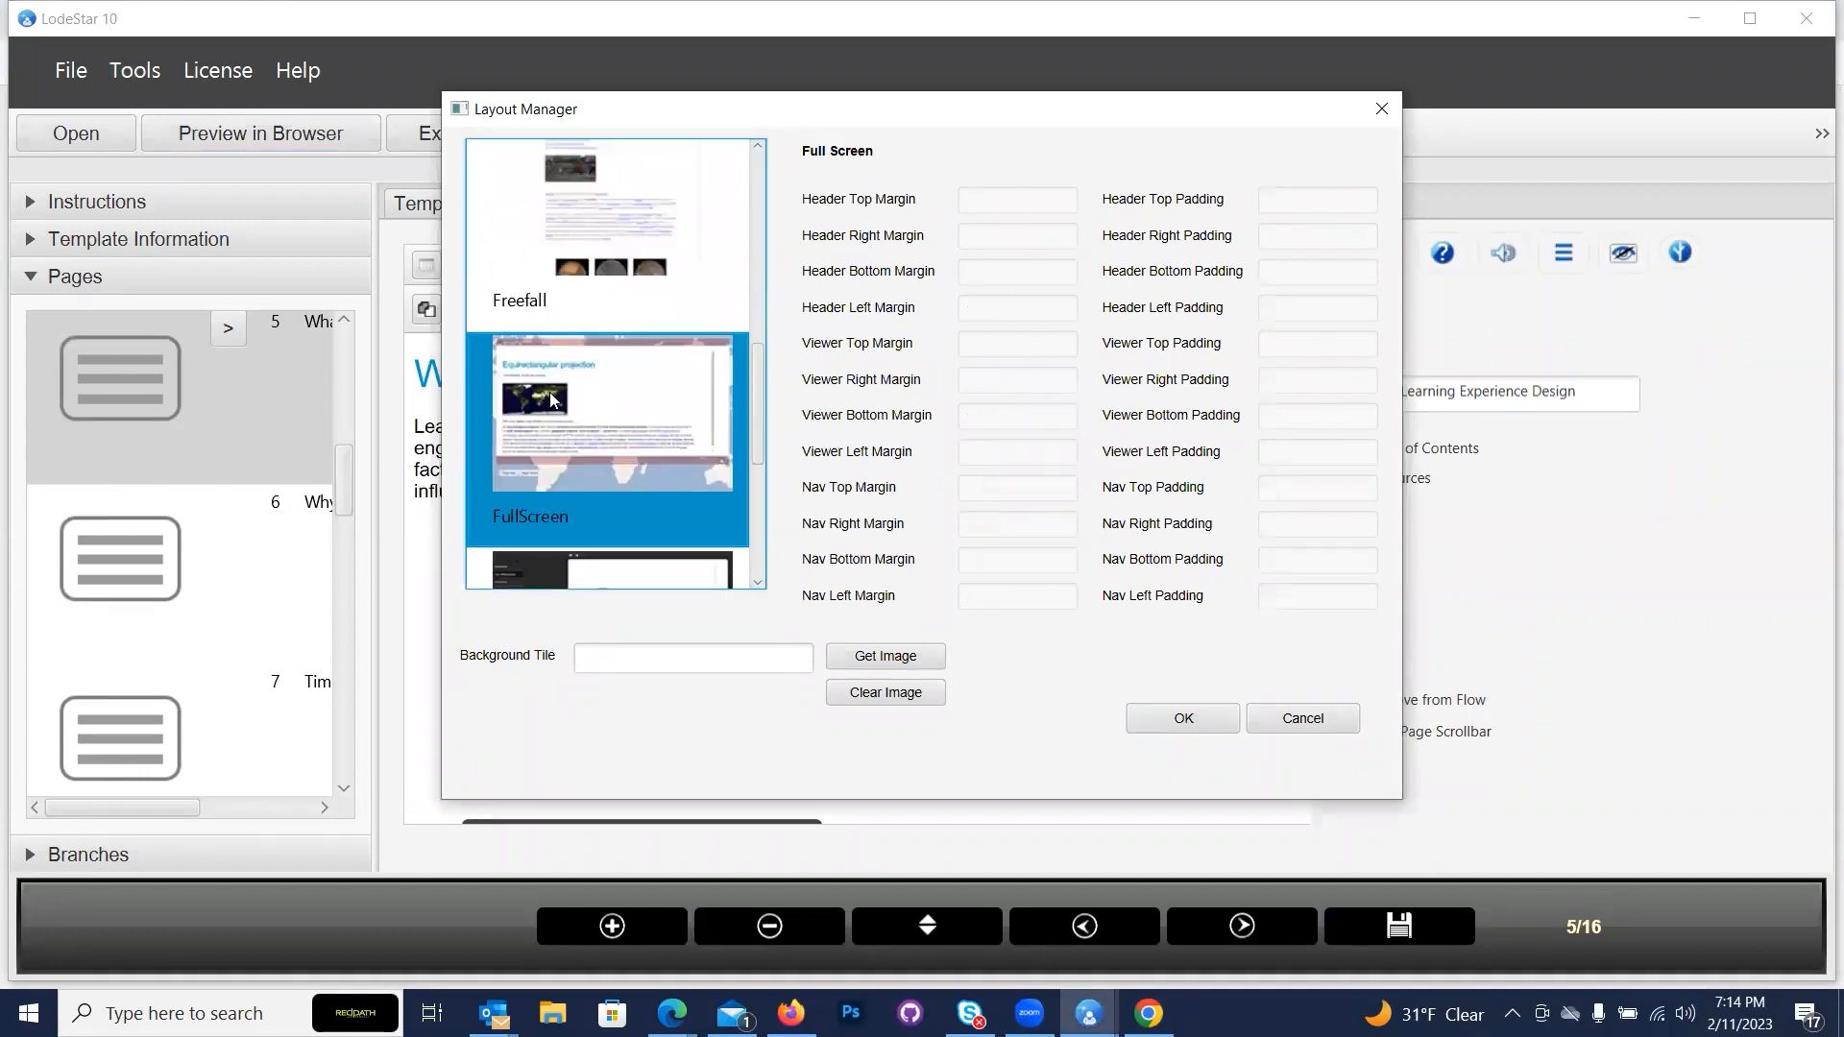
click(585, 305)
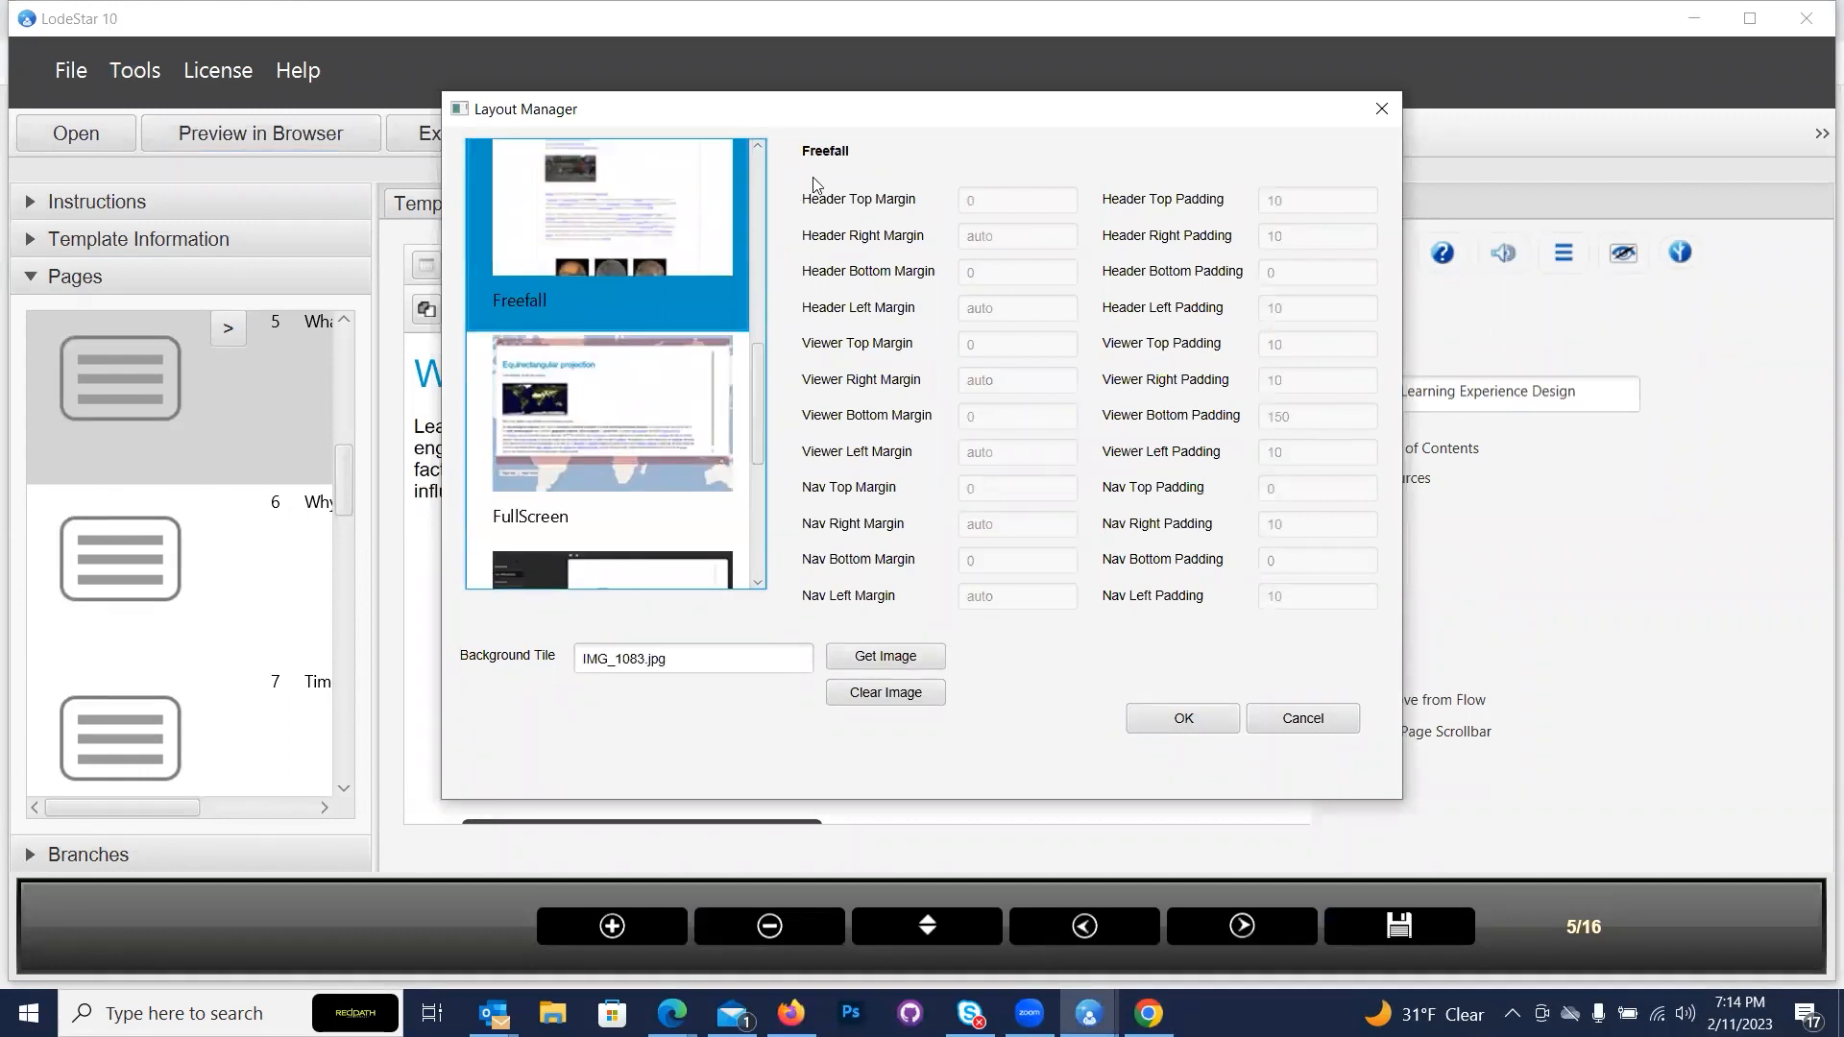
click(1181, 735)
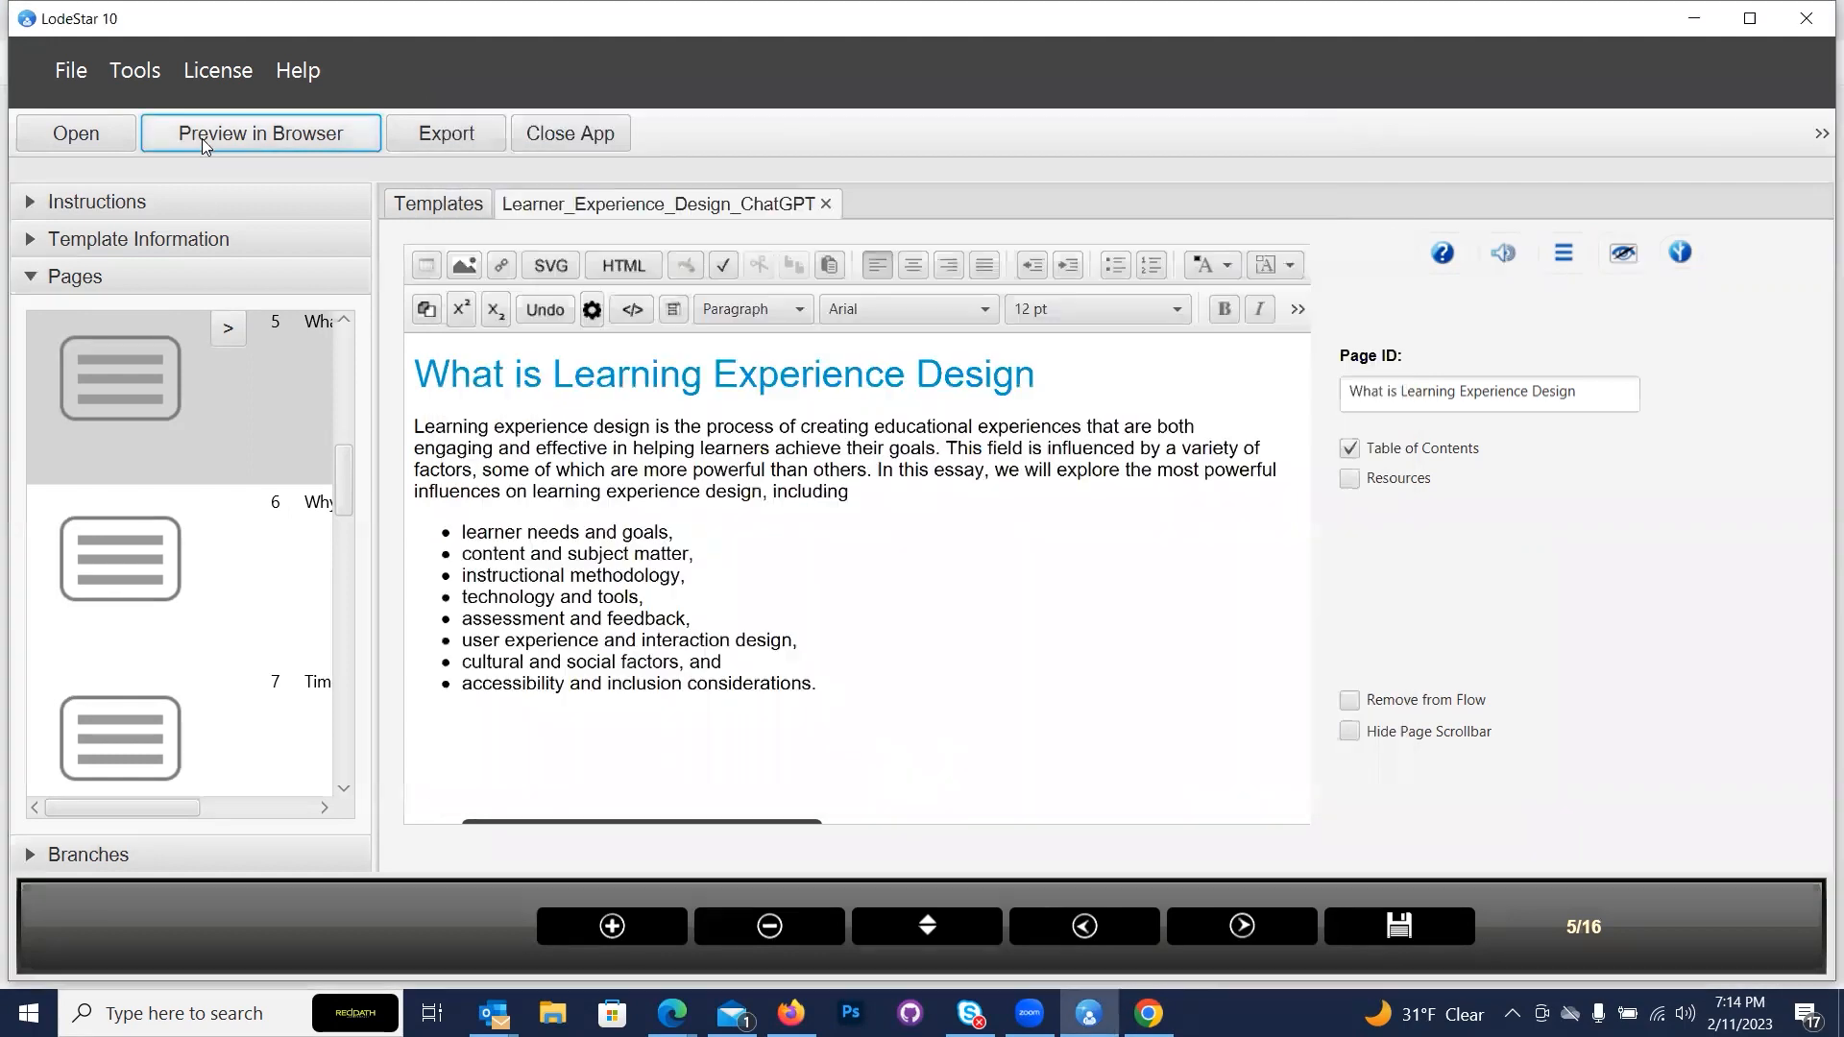
Preview the project in the browser and advance past the image slider and question to the "What is Learning Experience Design" page.
click(231, 144)
click(912, 430)
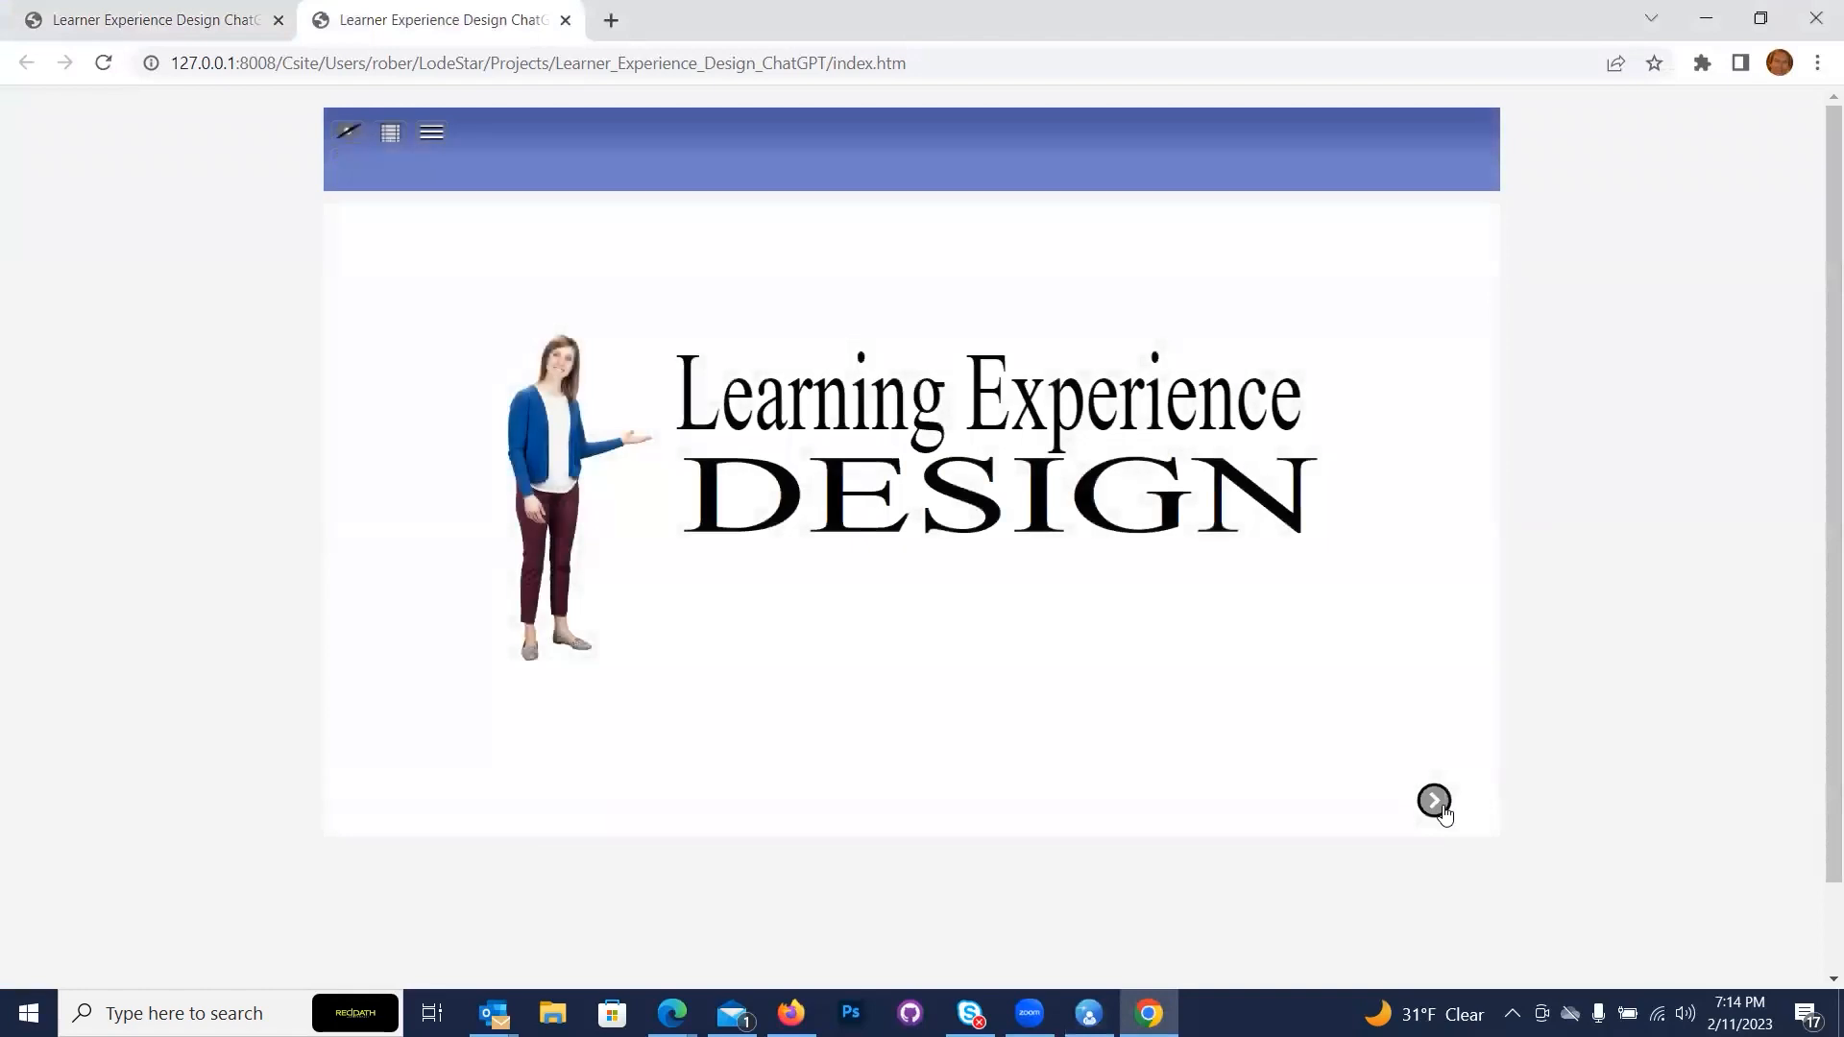
click(1434, 801)
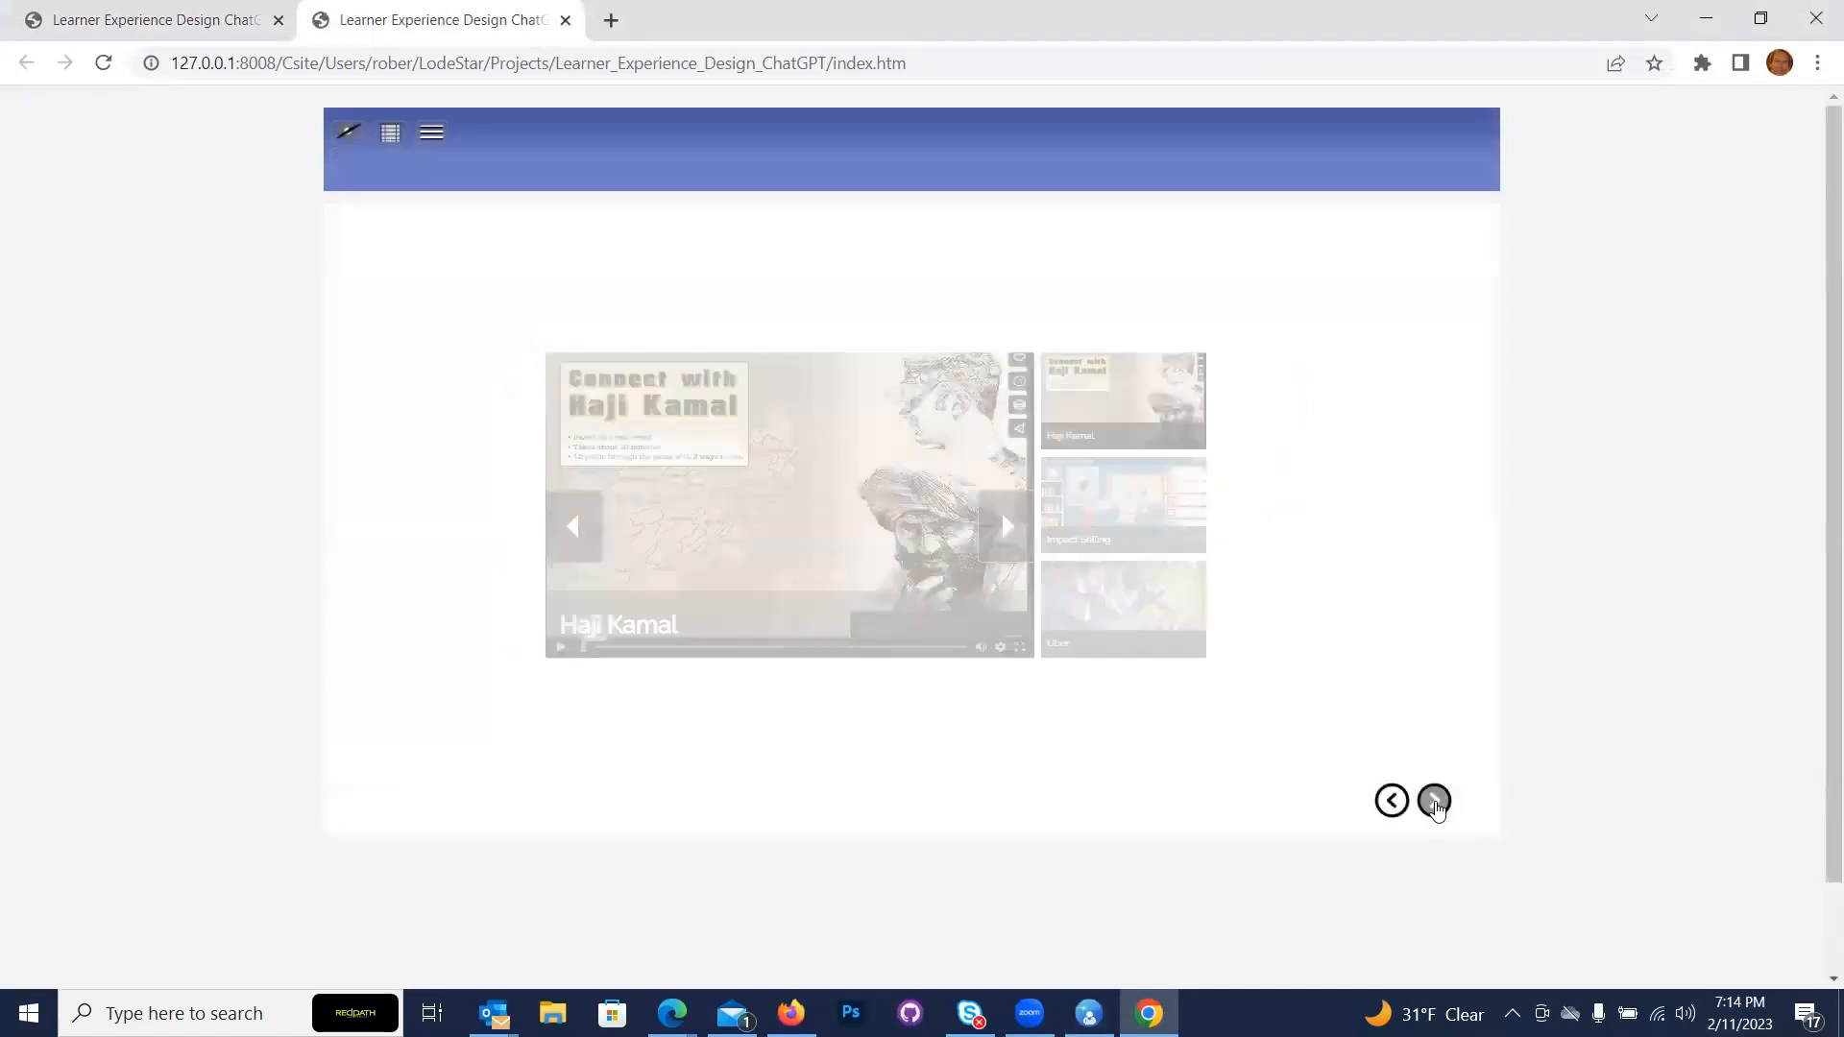
click(1434, 803)
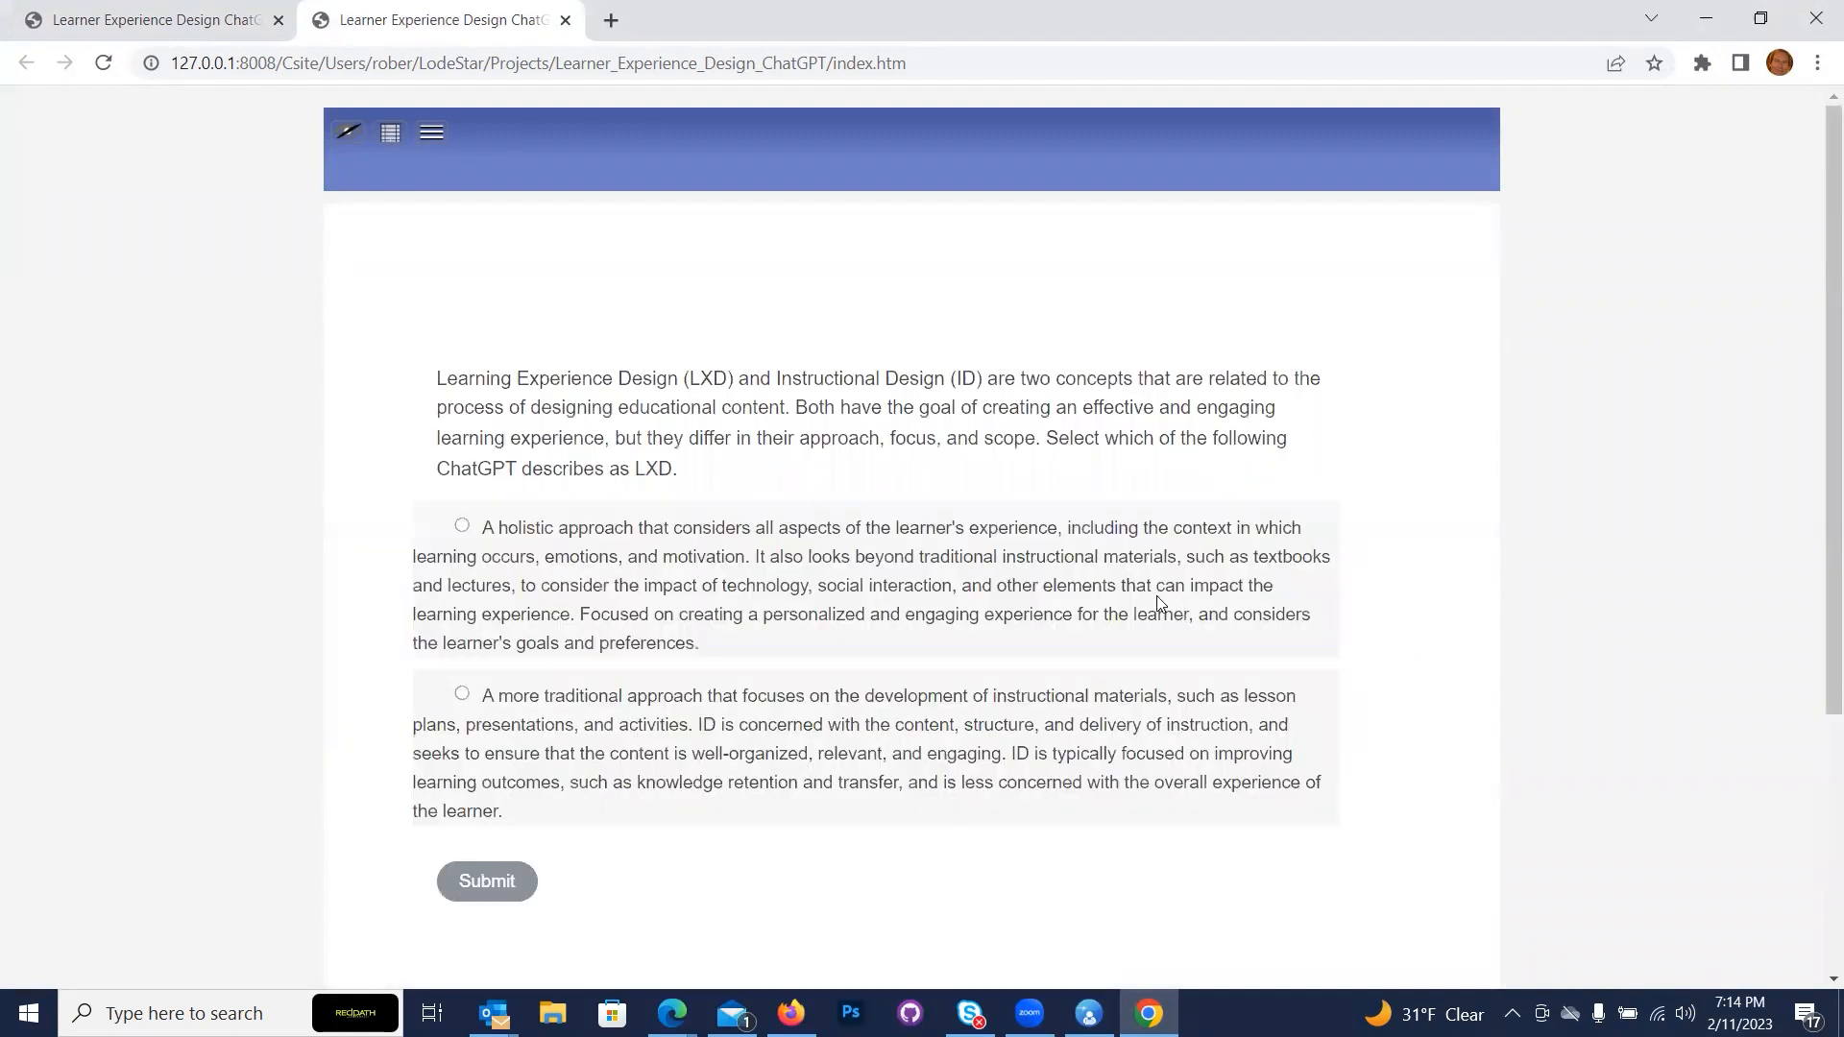
scroll(1431, 791, down, 3)
click(1434, 799)
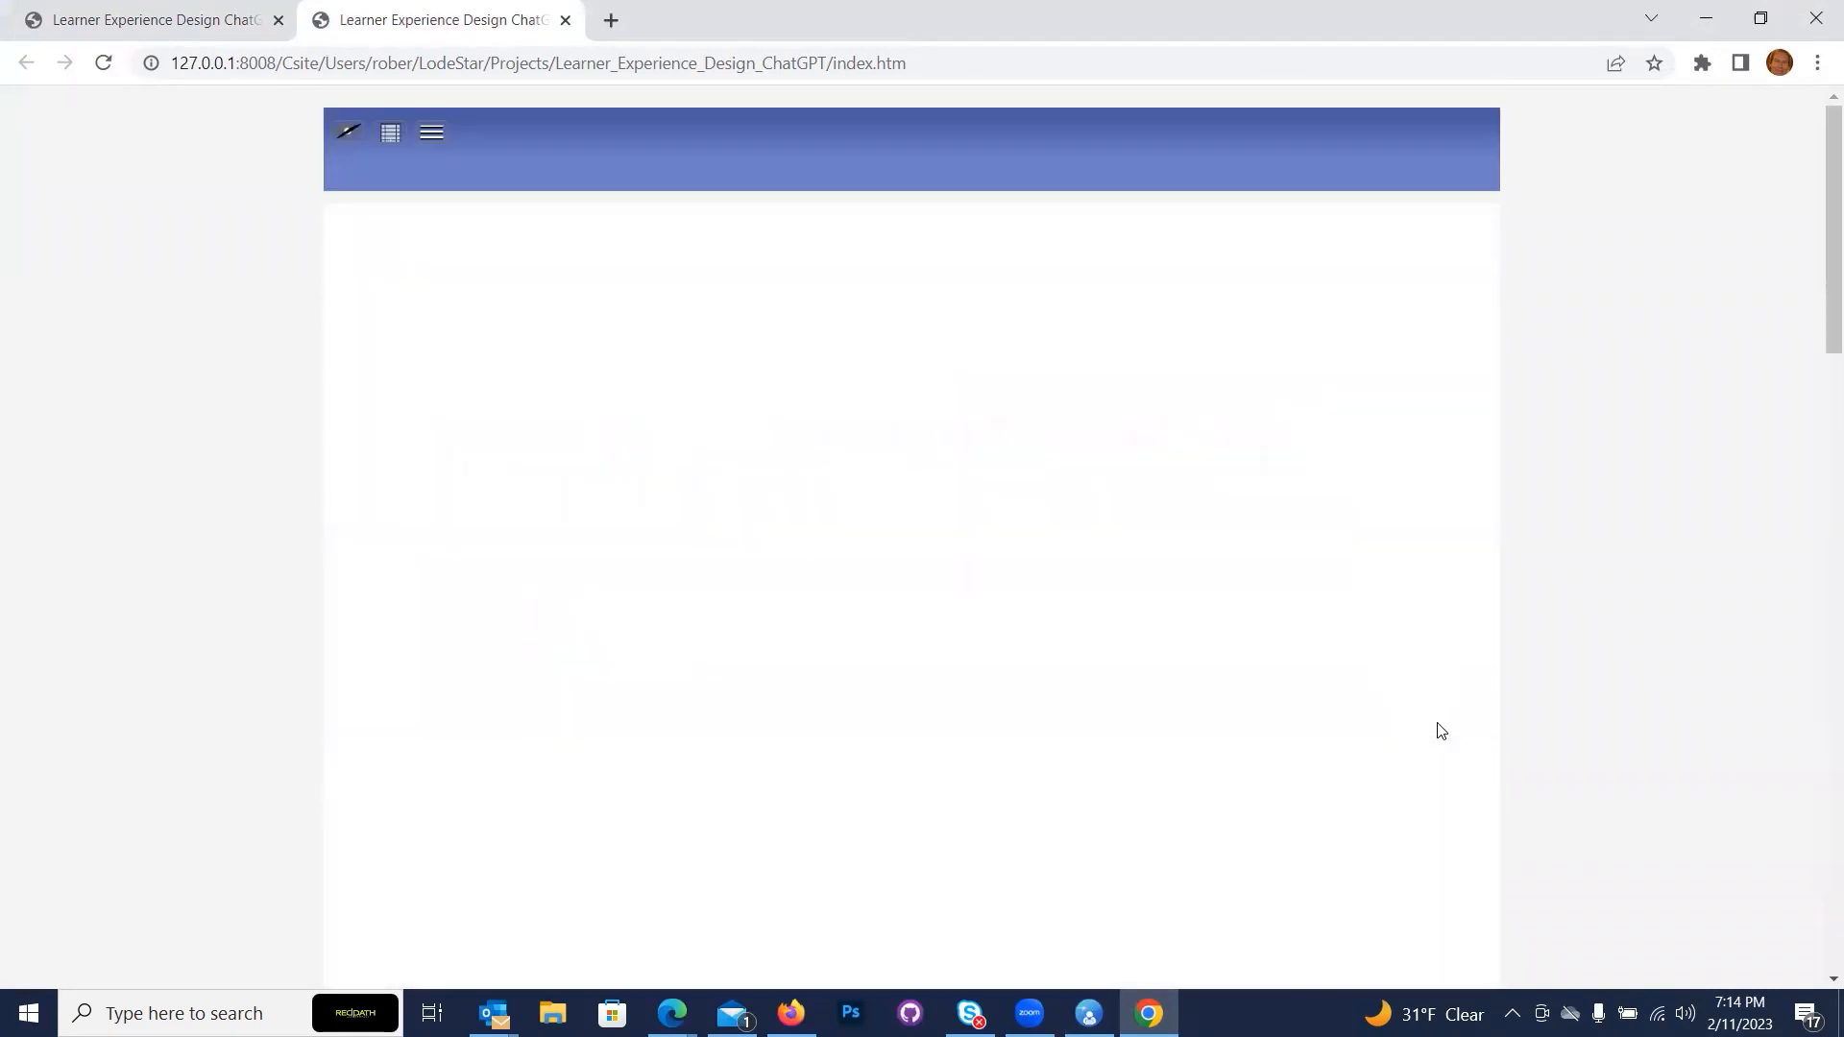
Examine how the long page content flows and scrolls from its heading to the navigation arrows, and close the browser preview.
scroll(1335, 632, down, 1)
scroll(1335, 633, down, 8)
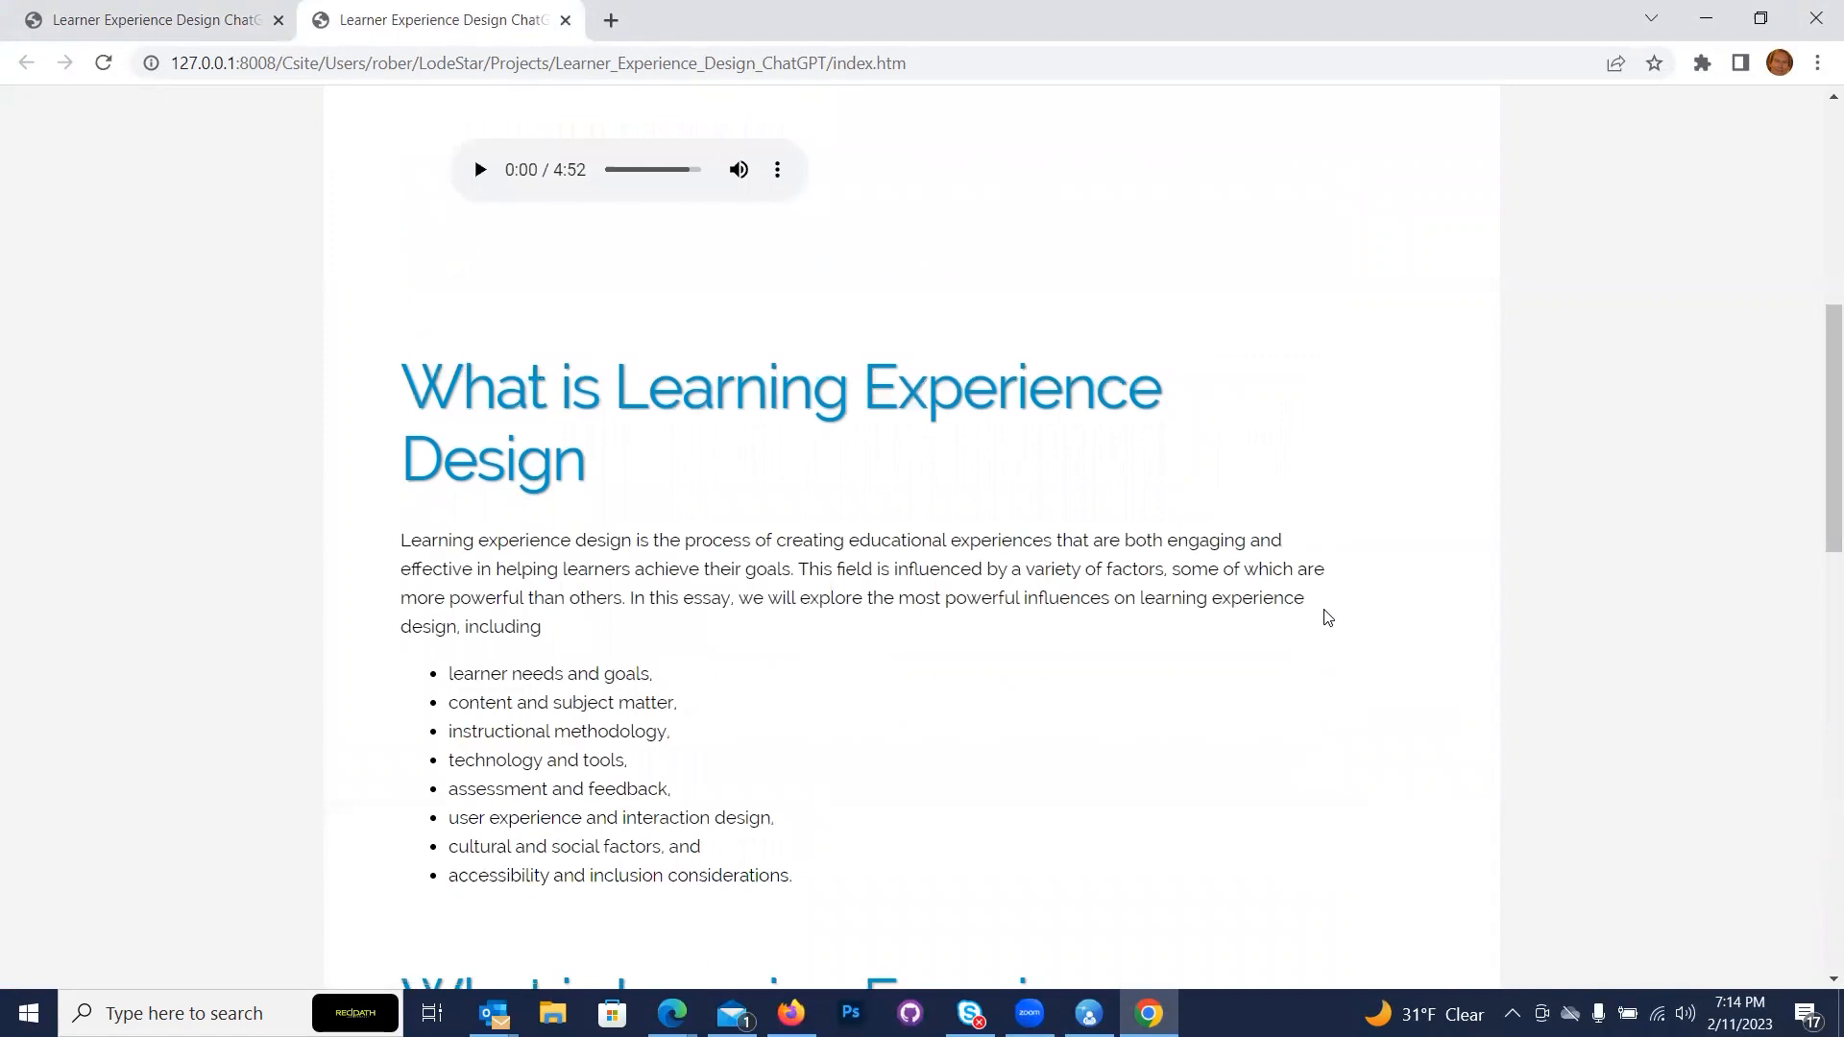
drag(1819, 587, 1587, 313)
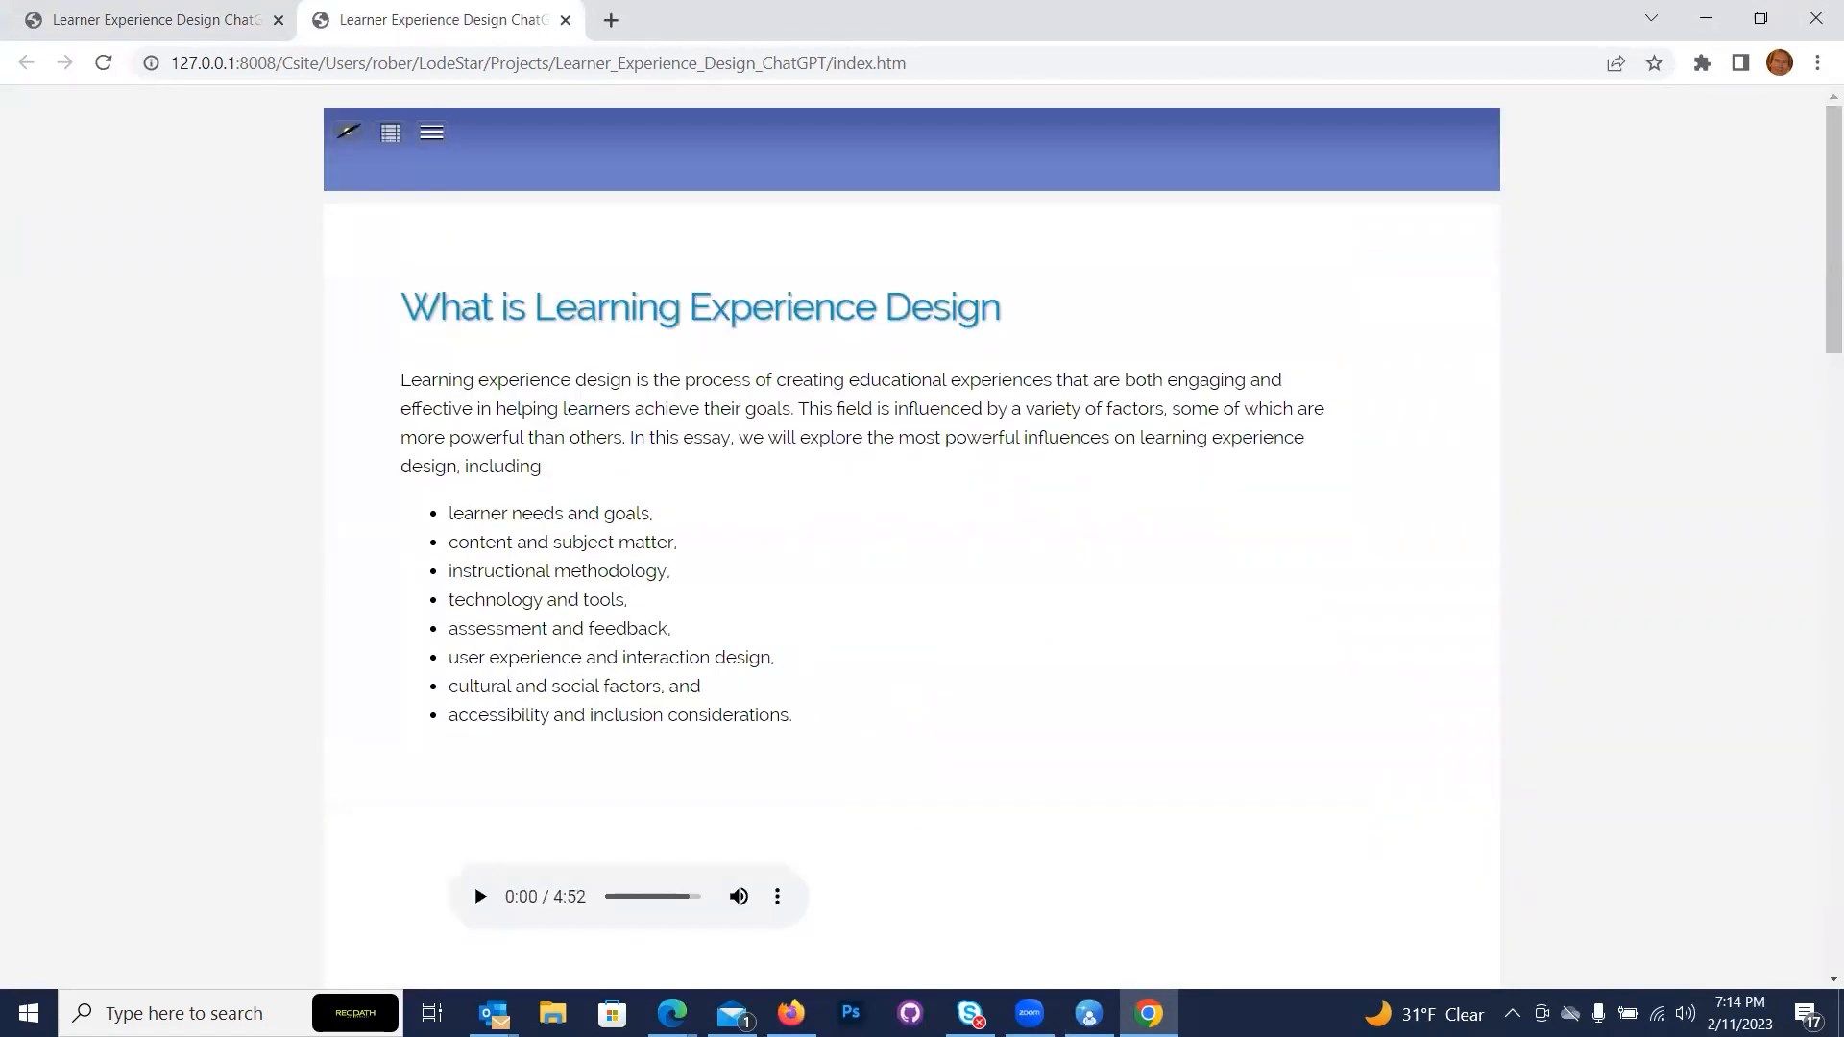
scroll(922, 538, down, 5)
scroll(497, 878, up, 5)
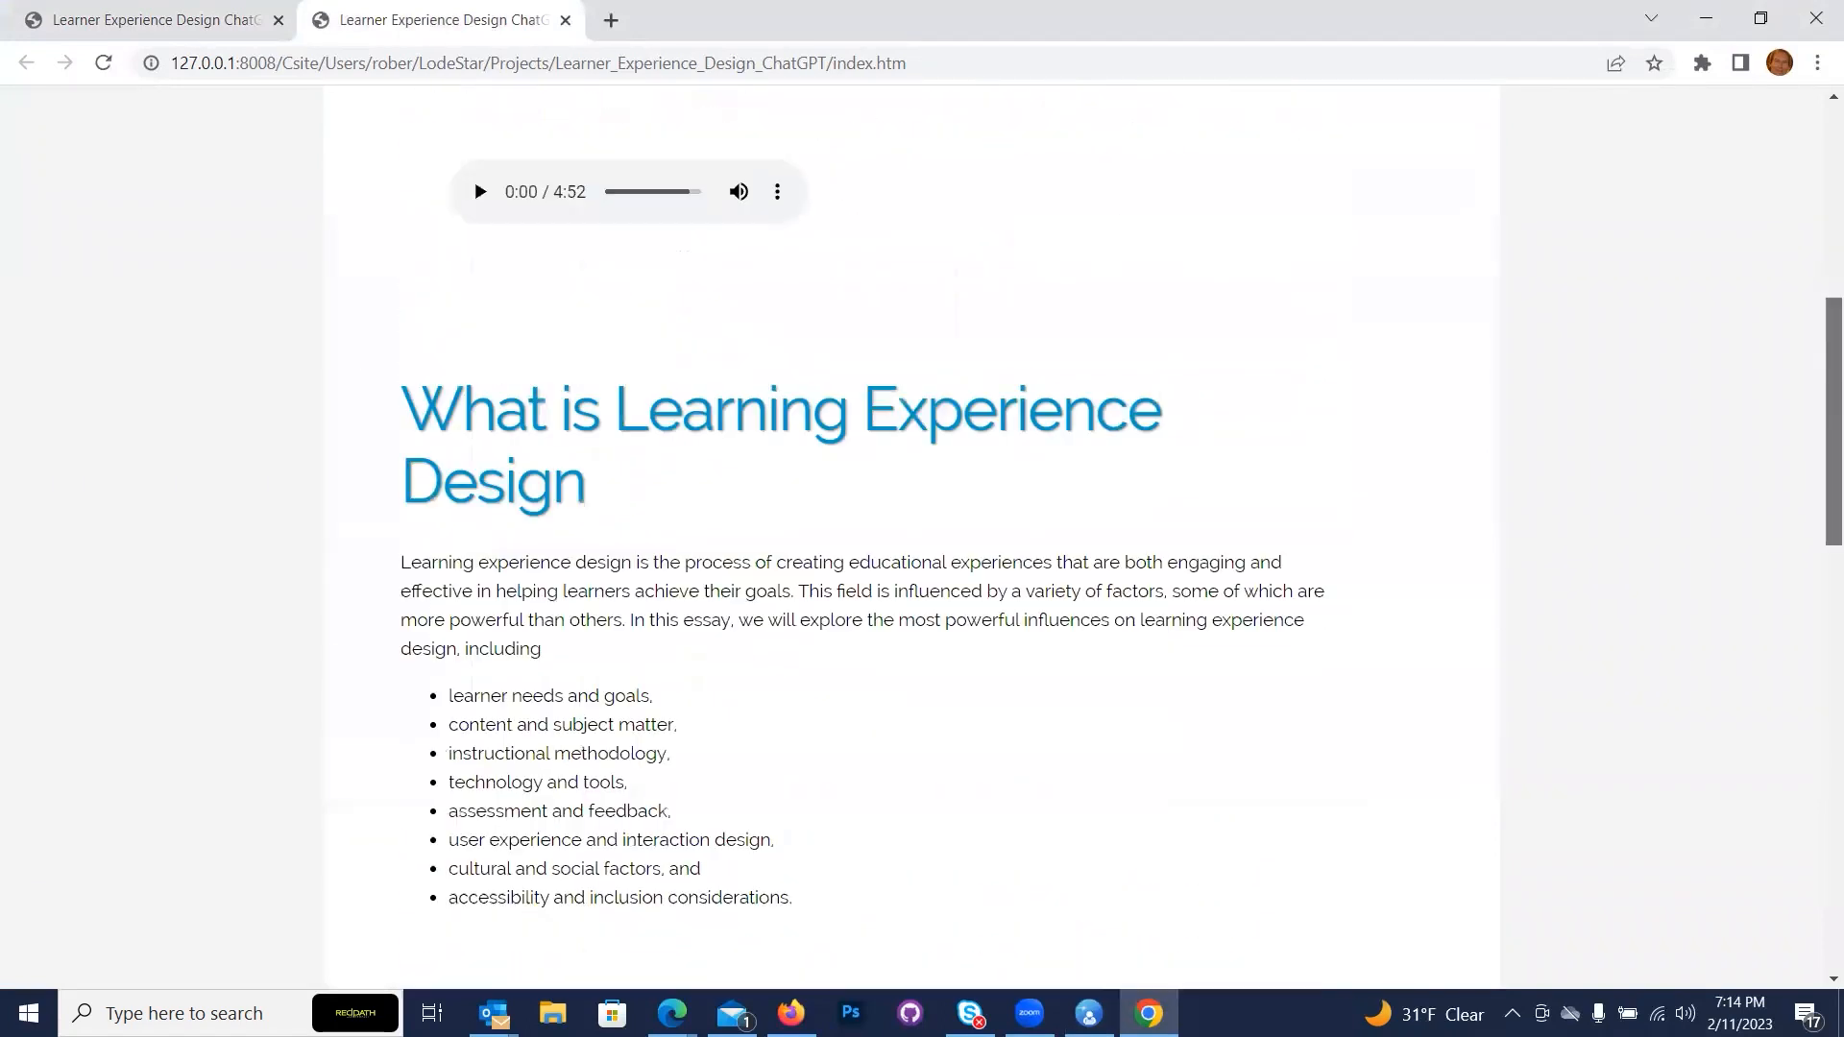
scroll(1756, 679, down, 7)
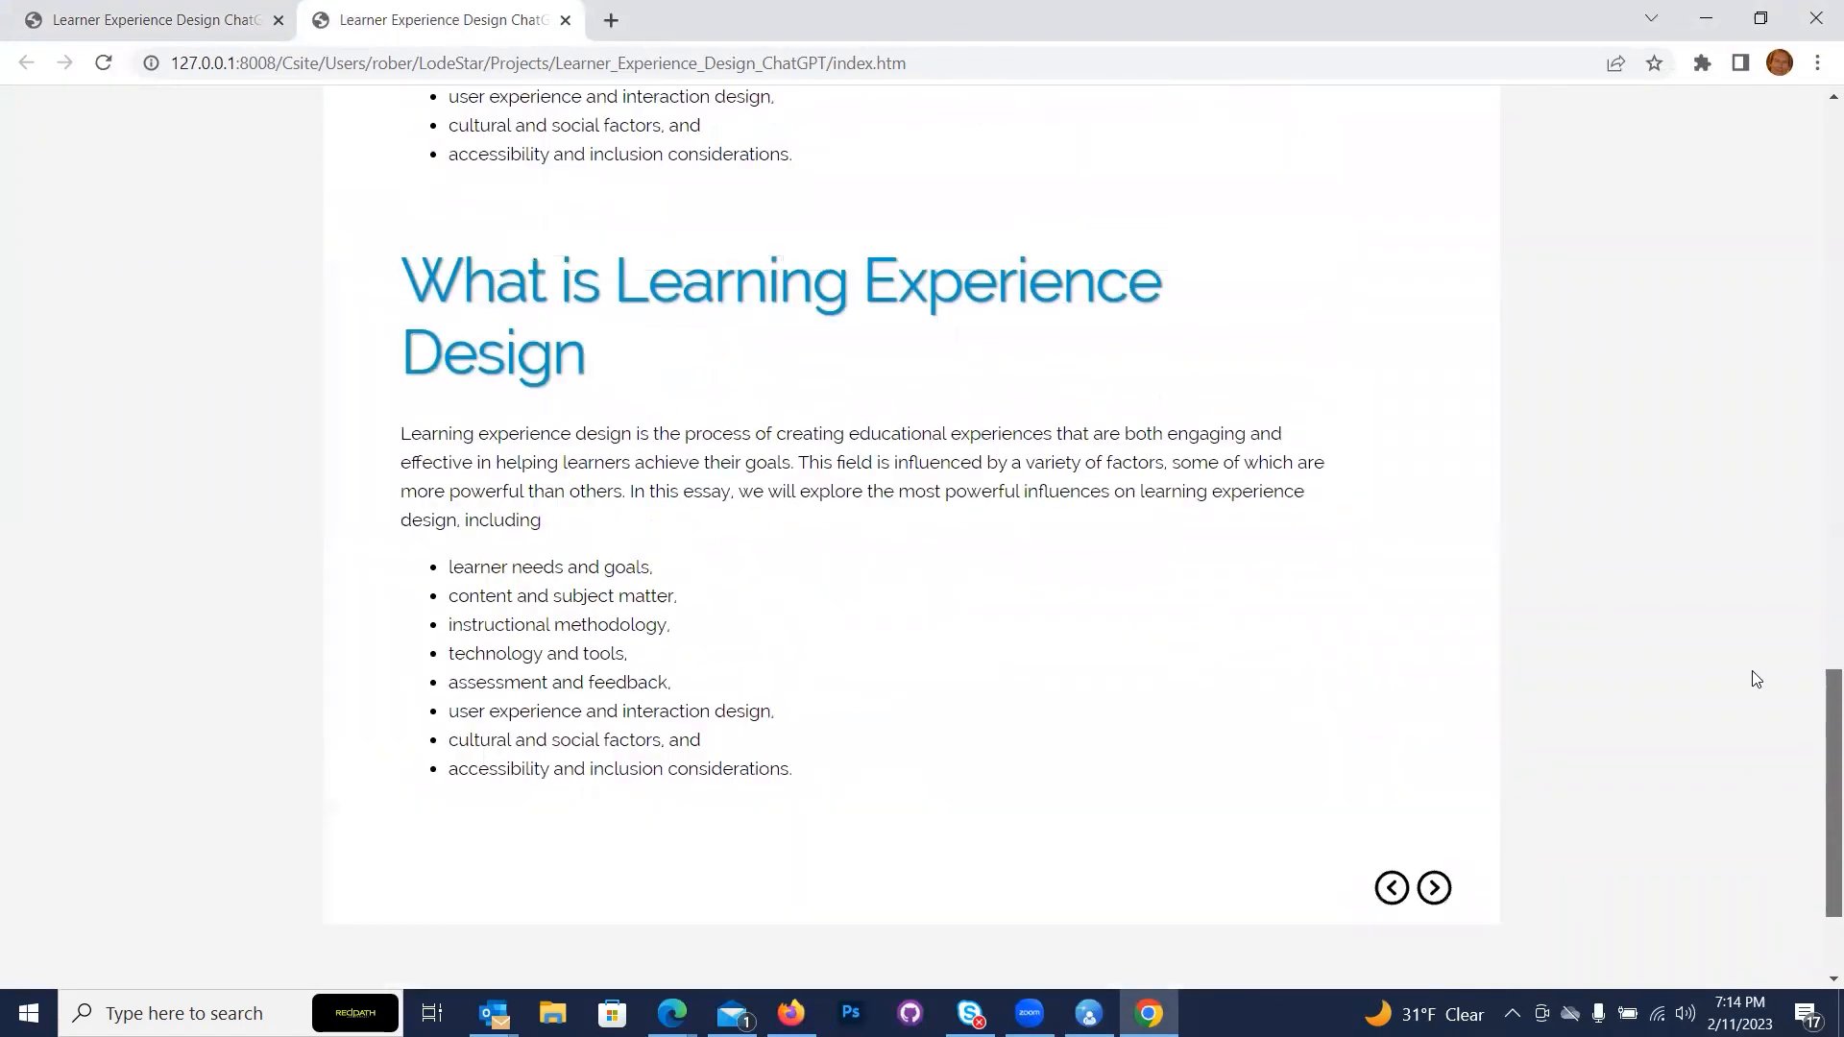
scroll(1756, 679, up, 9)
scroll(1713, 803, down, 8)
scroll(1667, 894, up, 8)
scroll(1672, 884, down, 1)
scroll(1672, 864, up, 1)
scroll(1686, 552, down, 2)
scroll(1633, 912, up, 2)
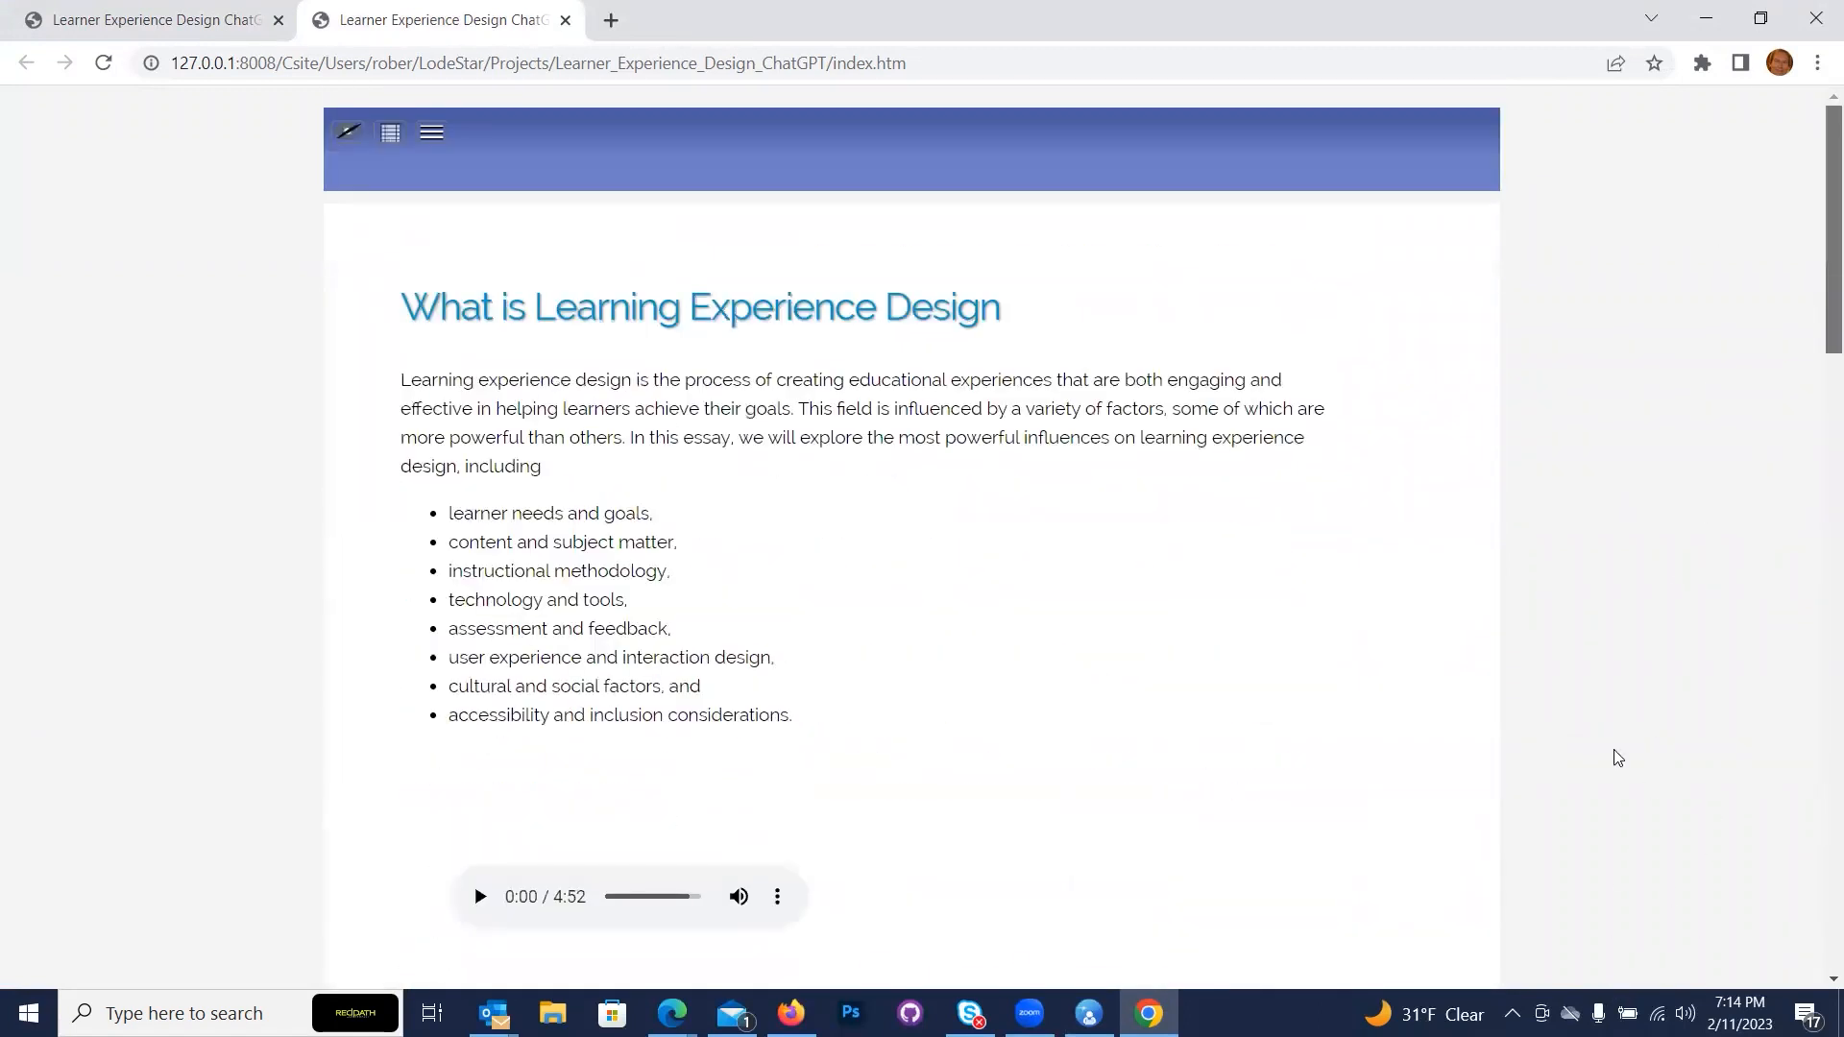
scroll(1817, 327, down, 1)
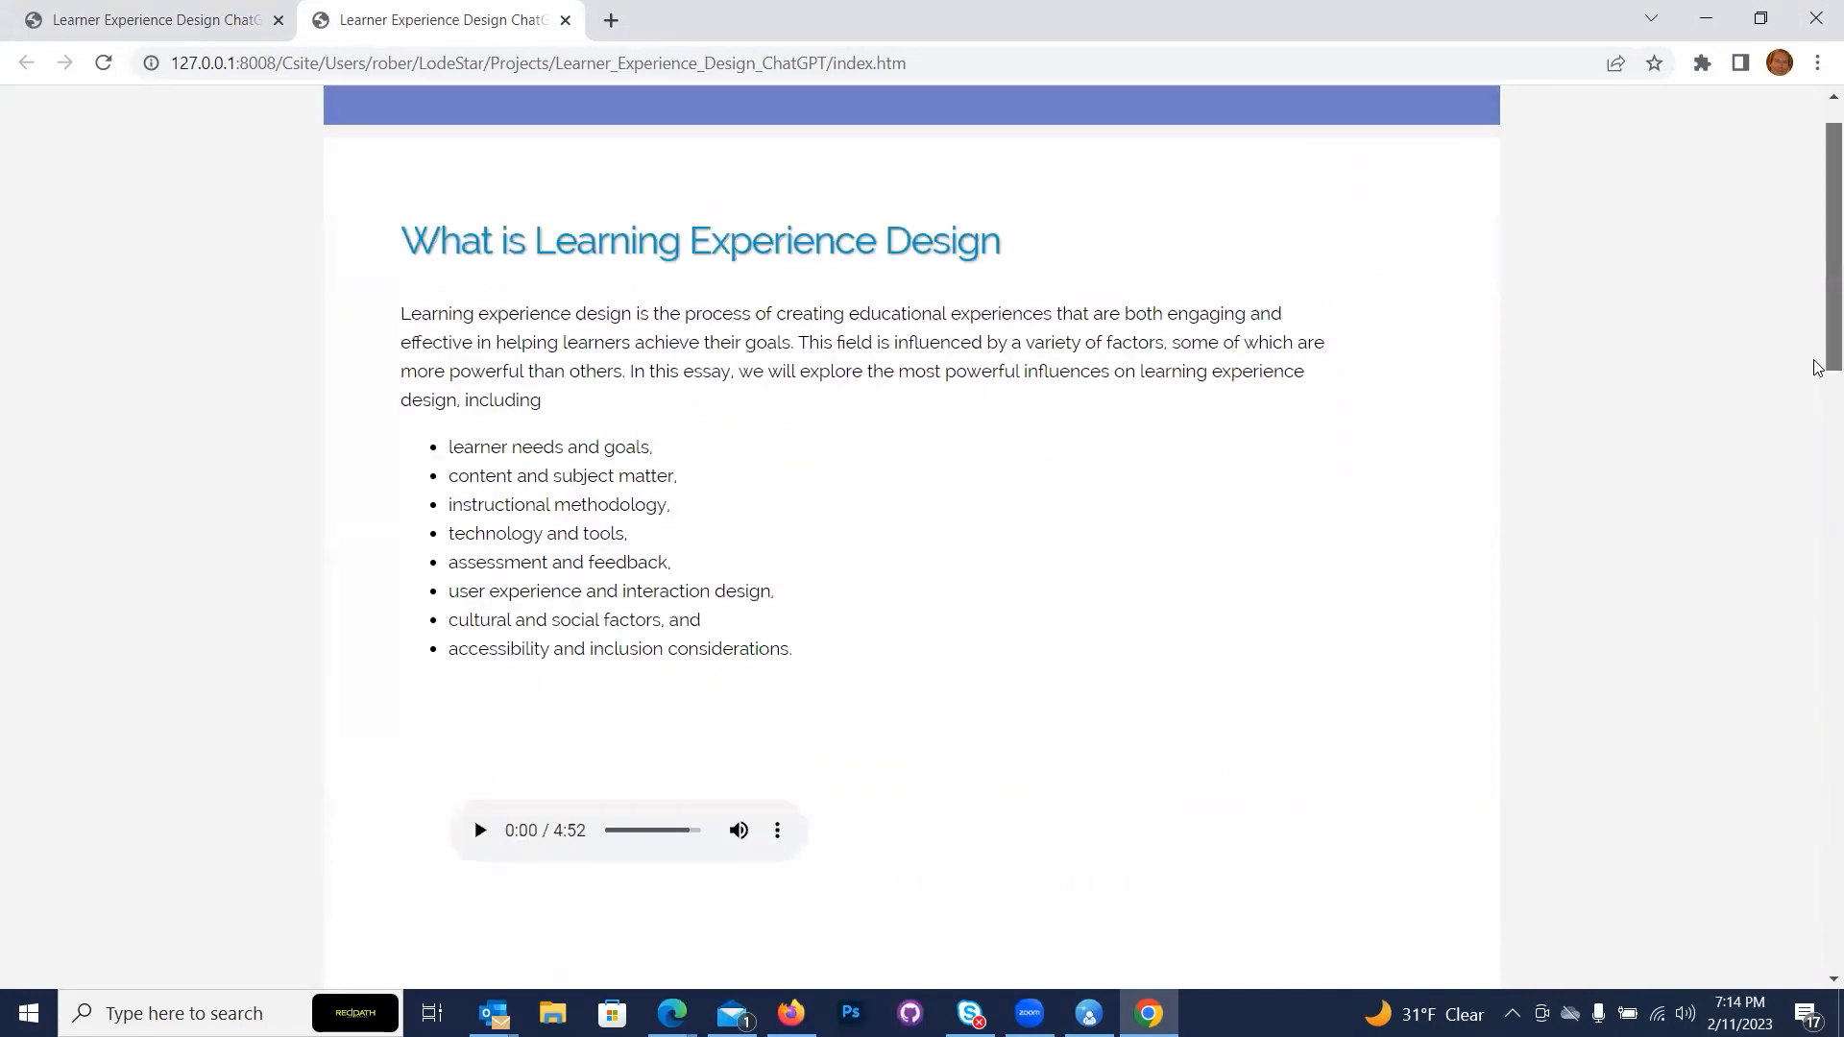
scroll(1817, 367, down, 15)
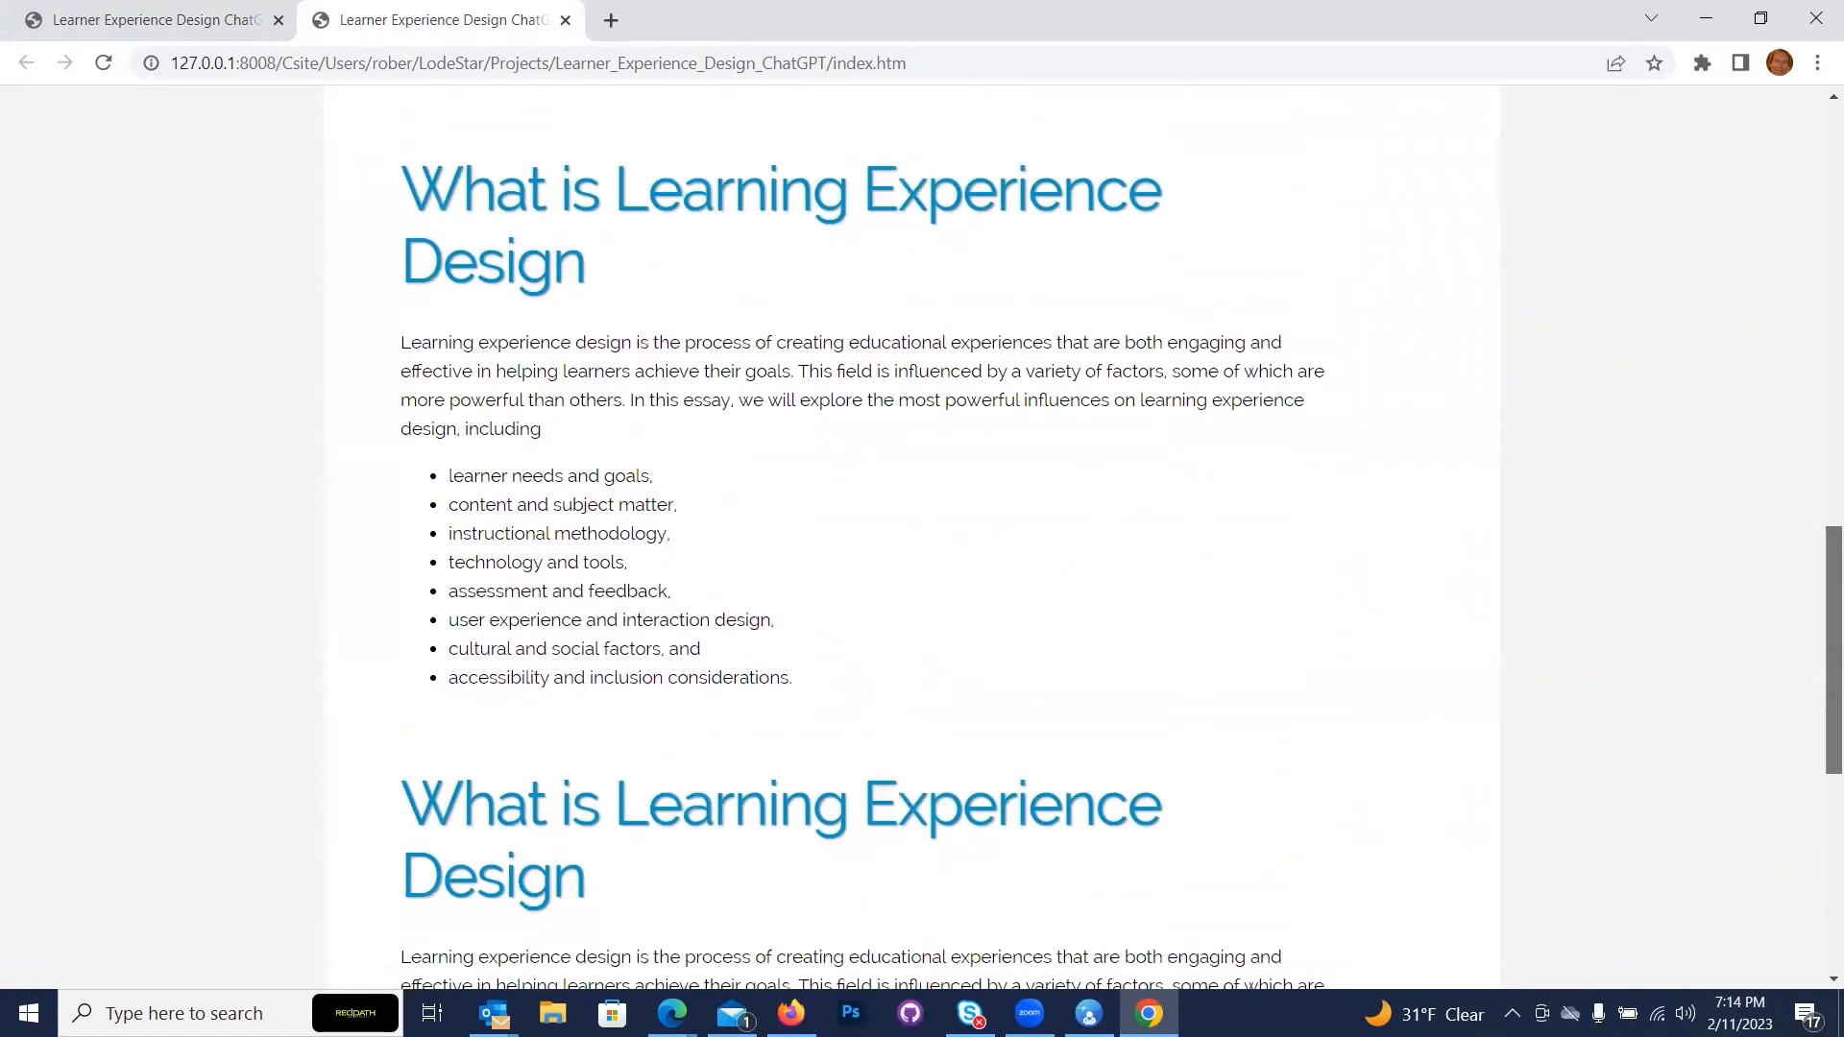
scroll(1122, 562, down, 1)
scroll(1101, 509, up, 15)
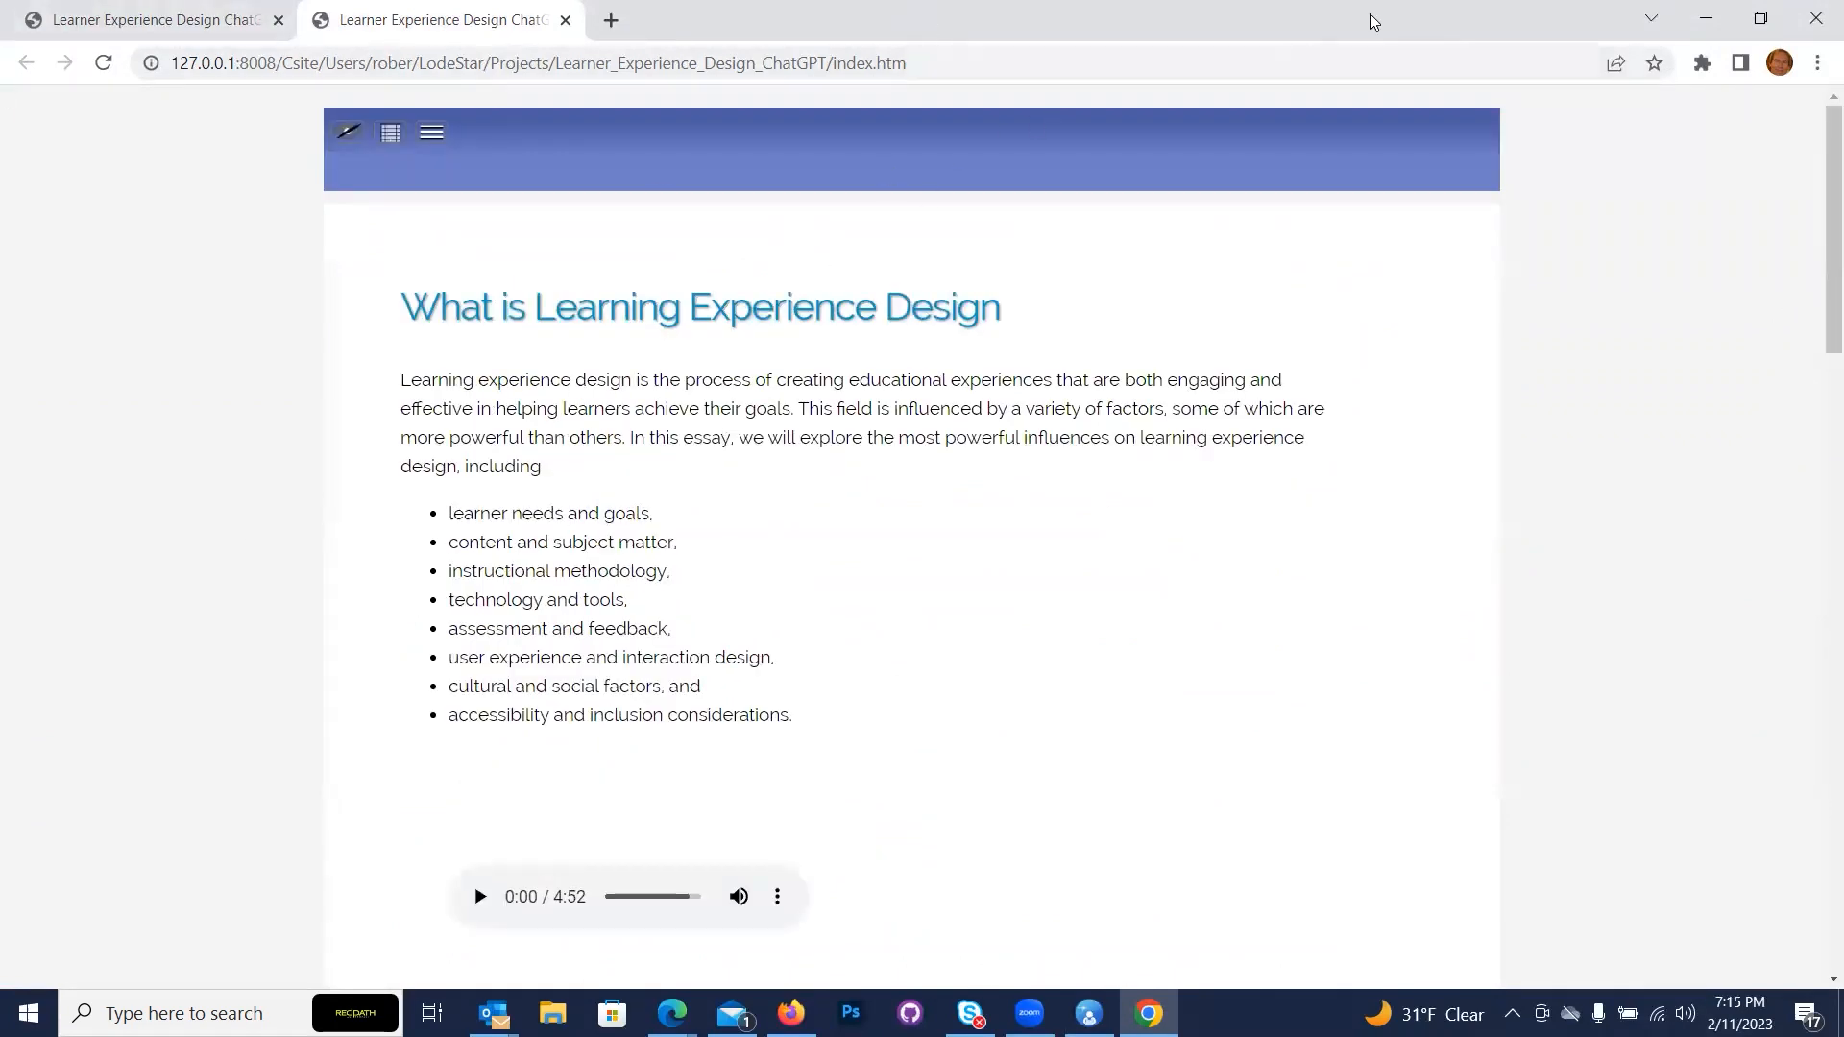
click(1810, 33)
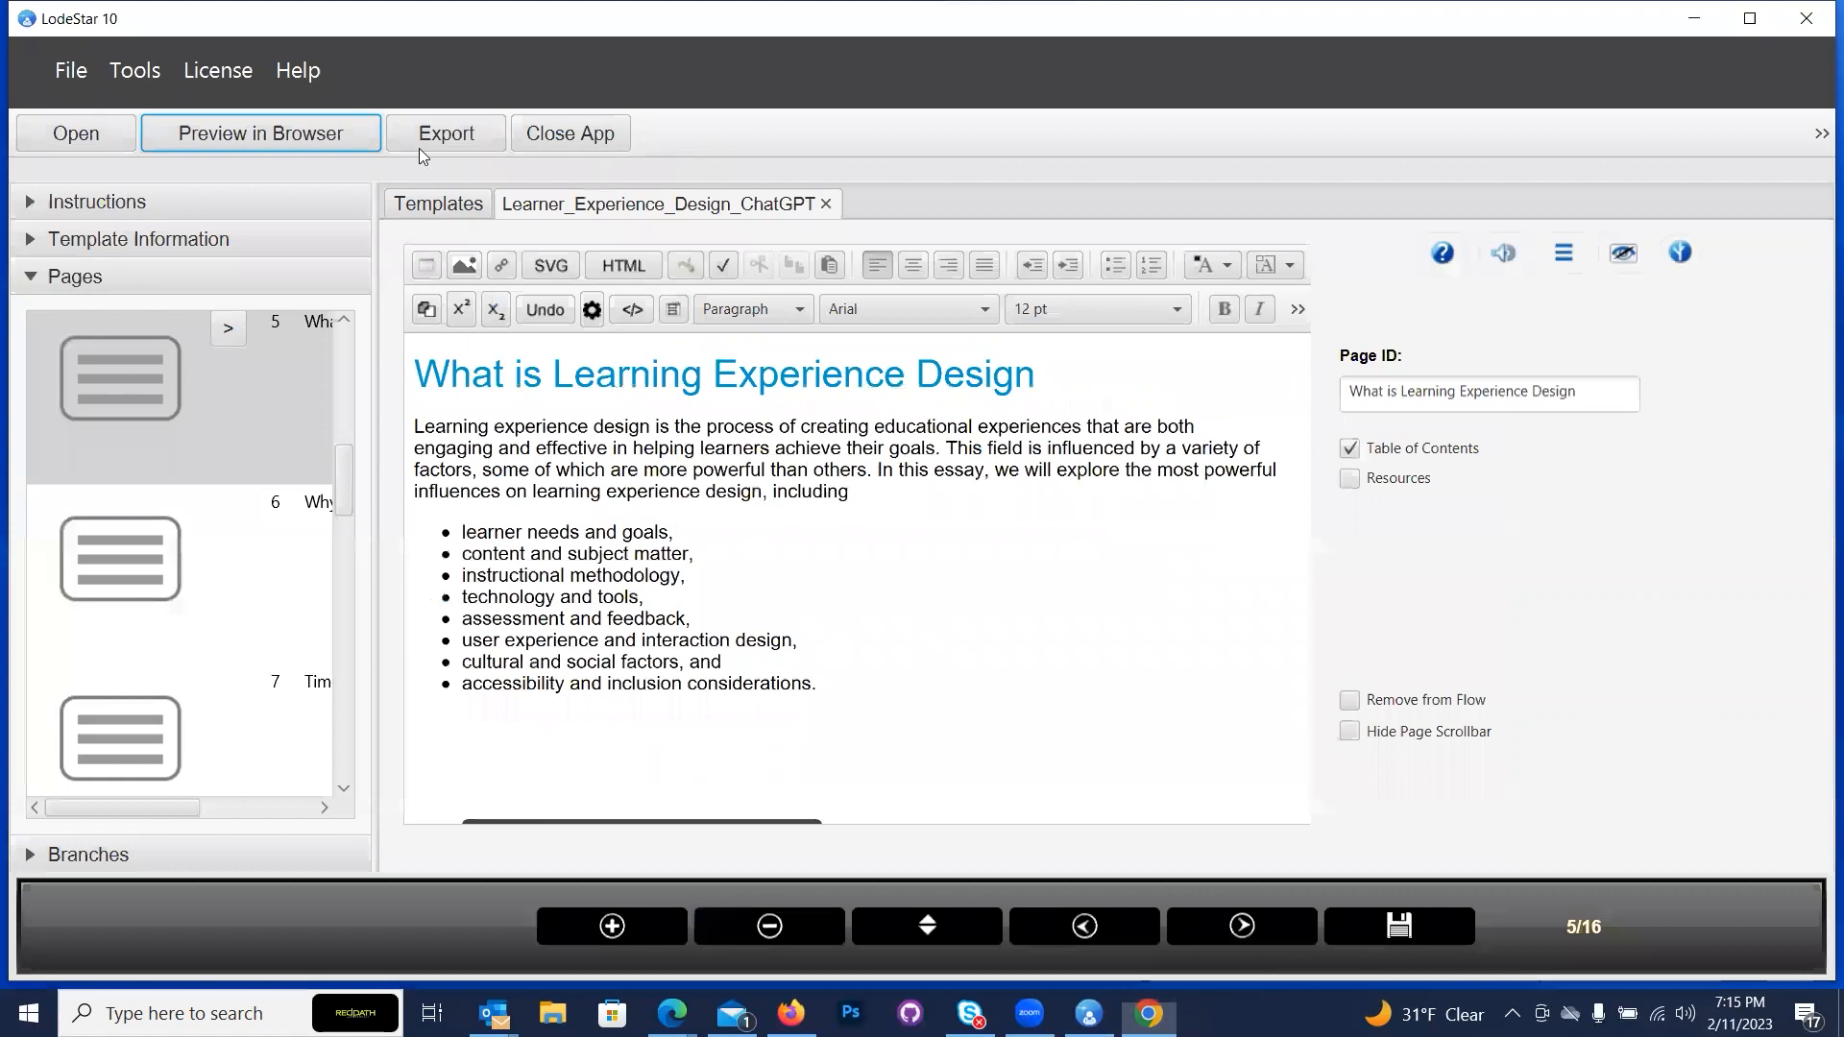
Apply the Default layout to the project with pexels-photo-5088017.jpeg as its background tile.
click(134, 71)
click(144, 118)
scroll(566, 402, down, 5)
click(567, 405)
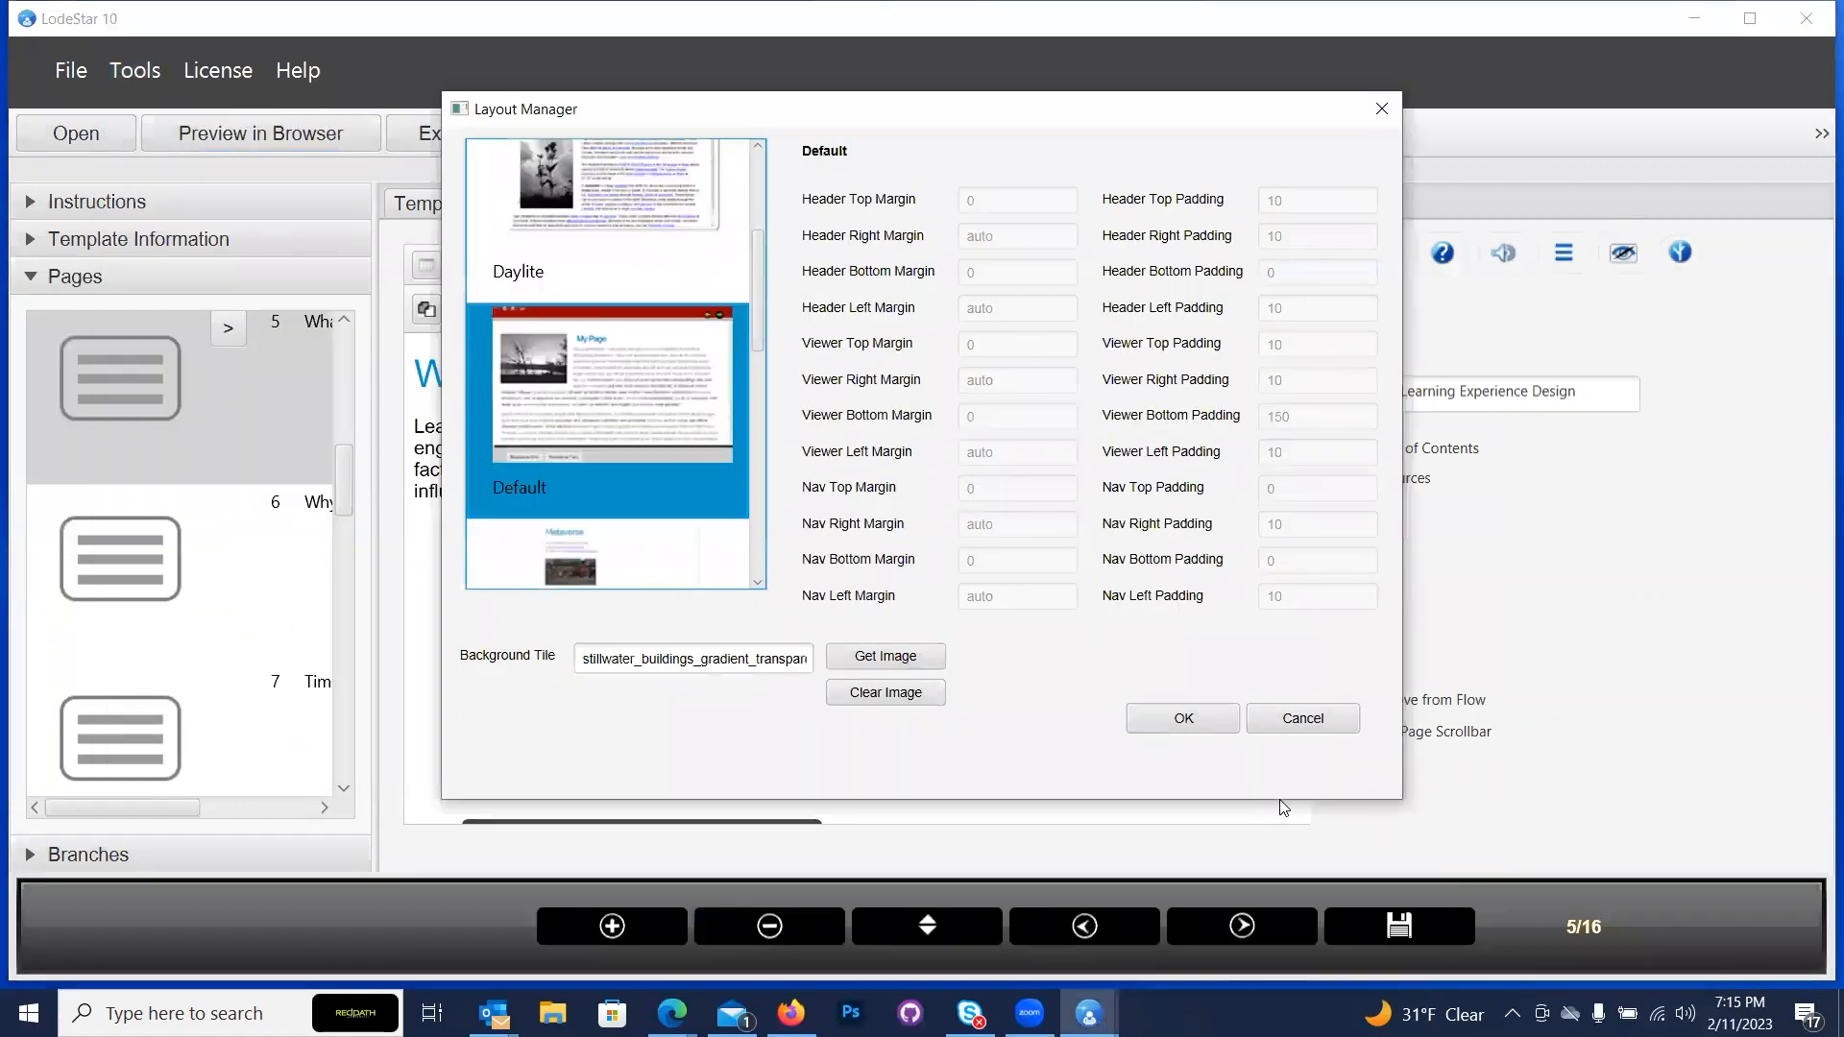
click(872, 661)
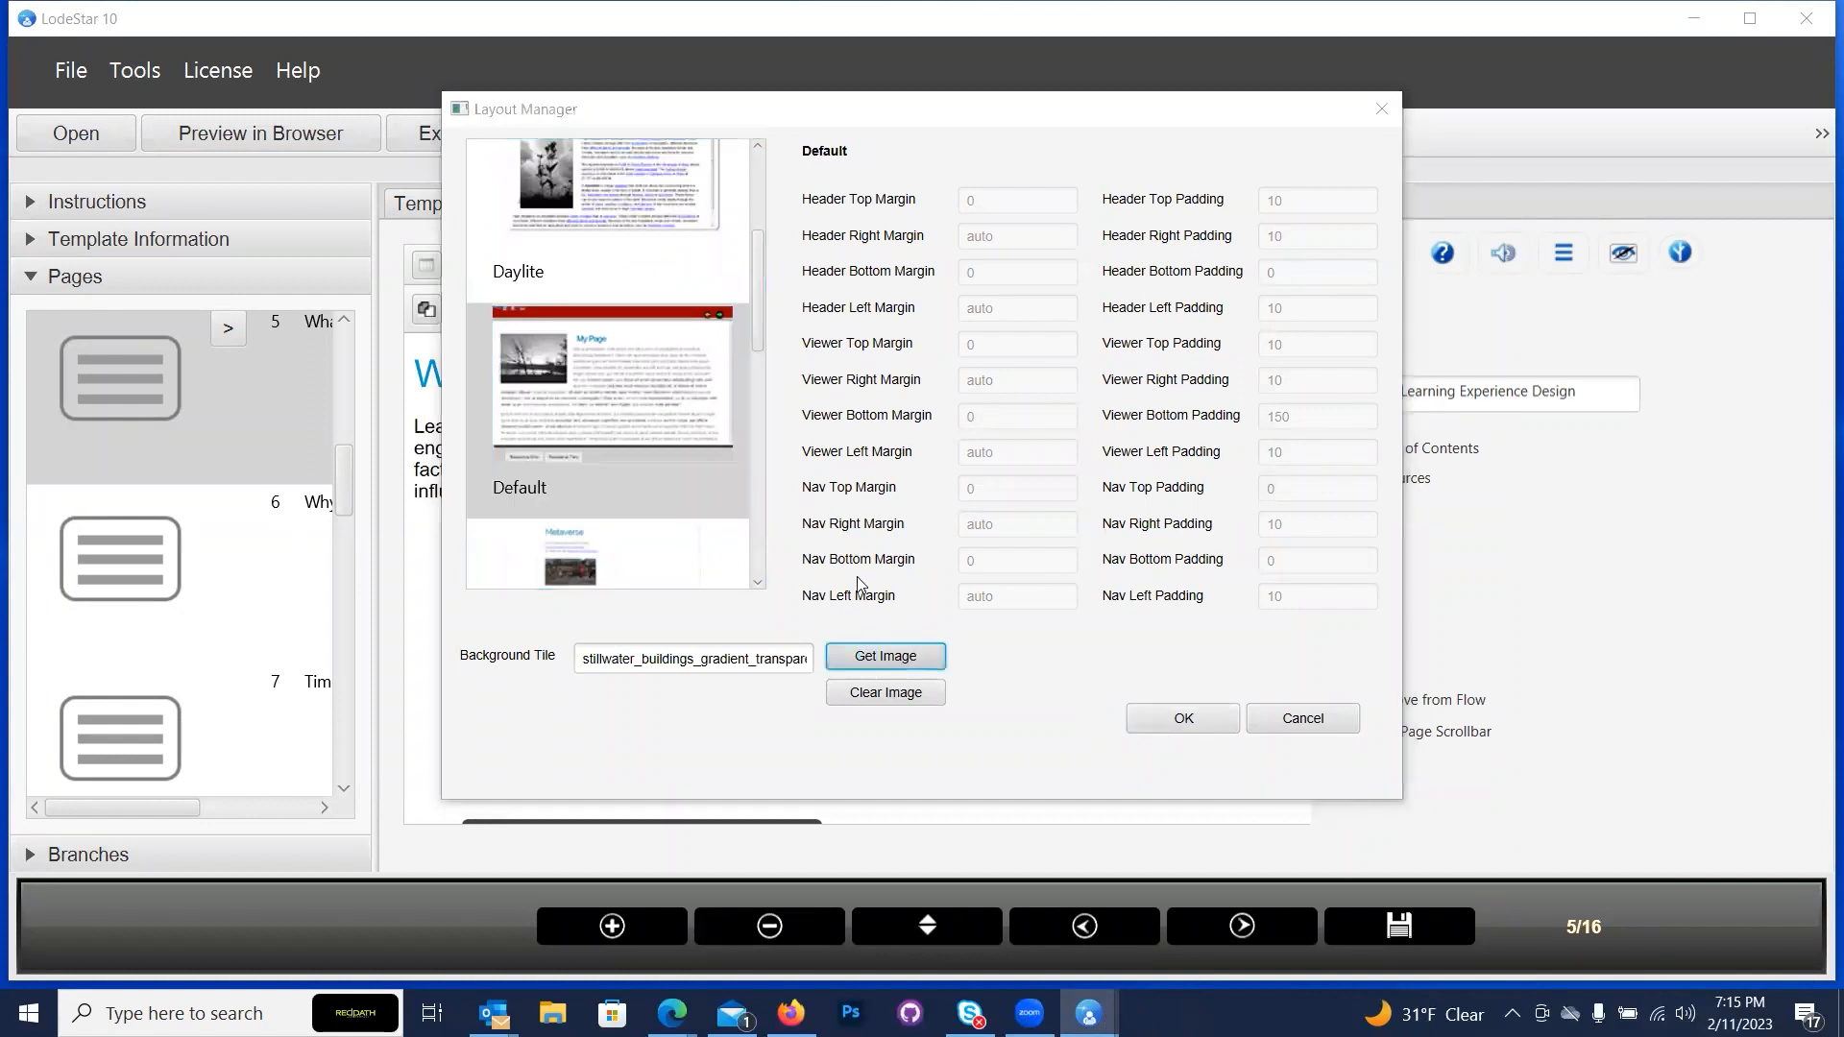
click(1134, 369)
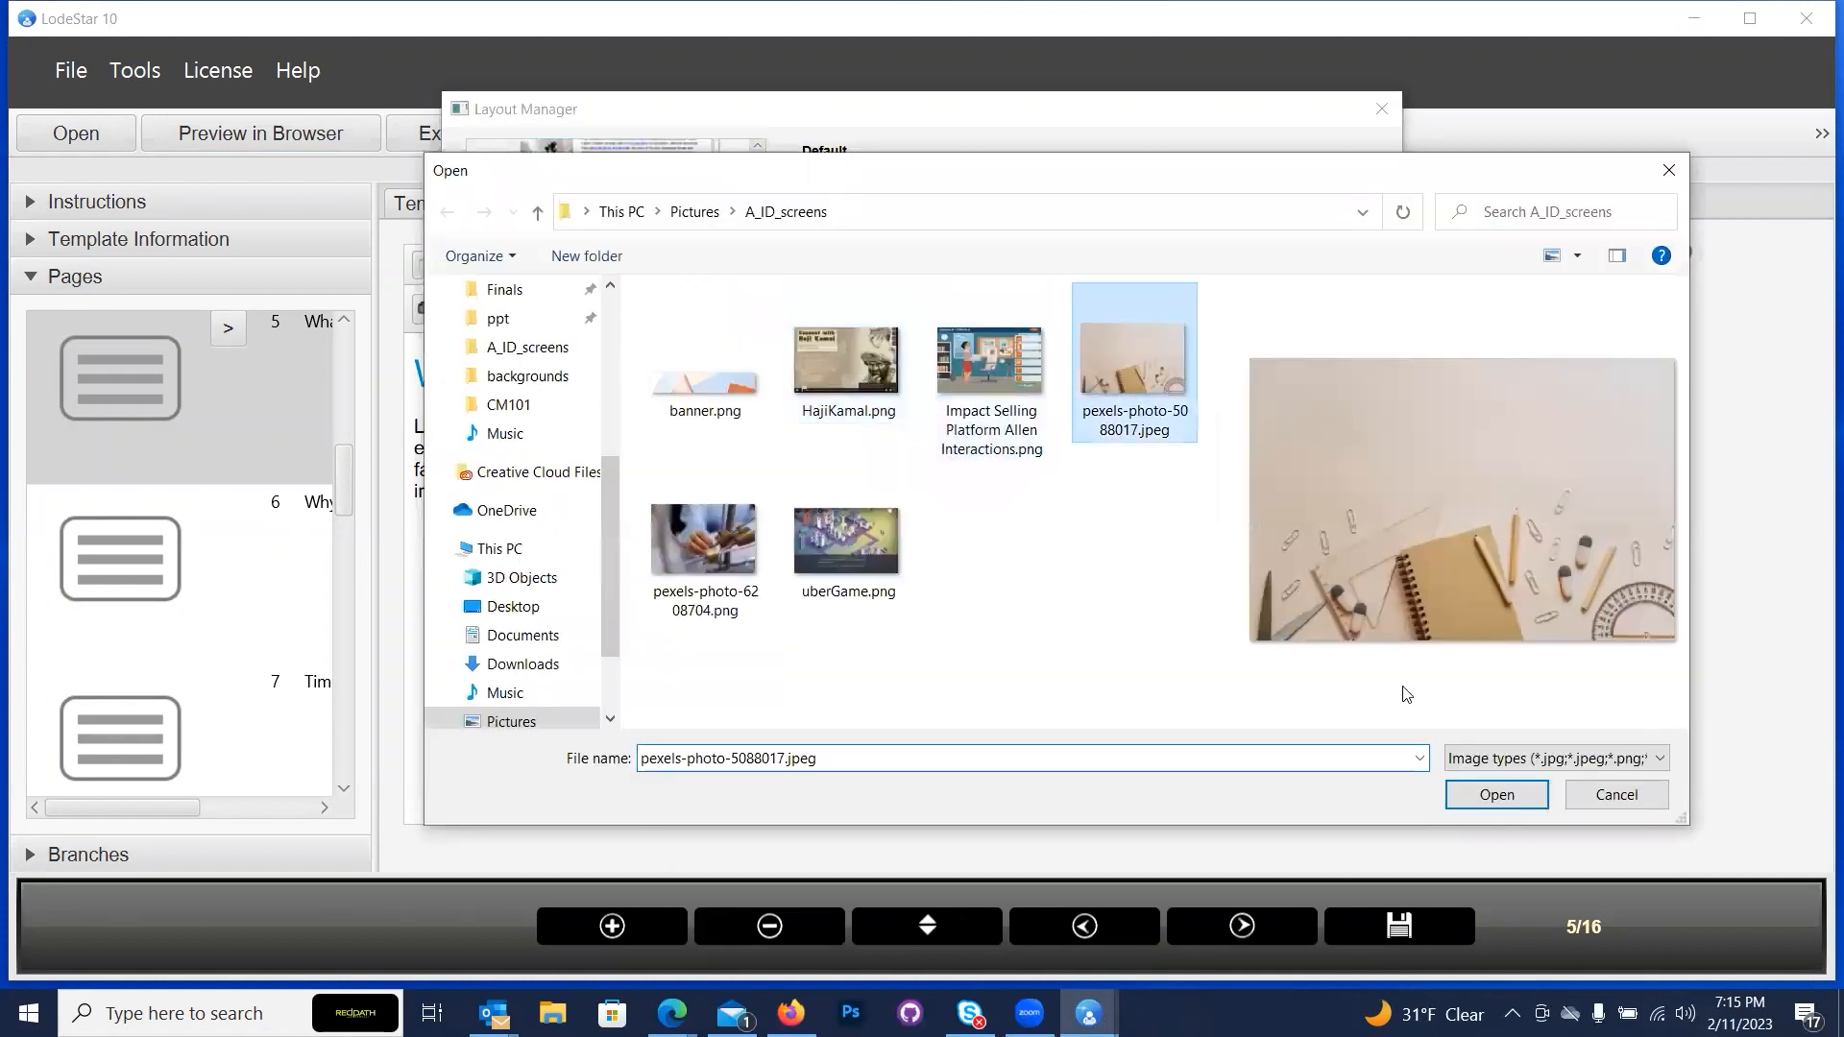
click(1495, 798)
click(1173, 722)
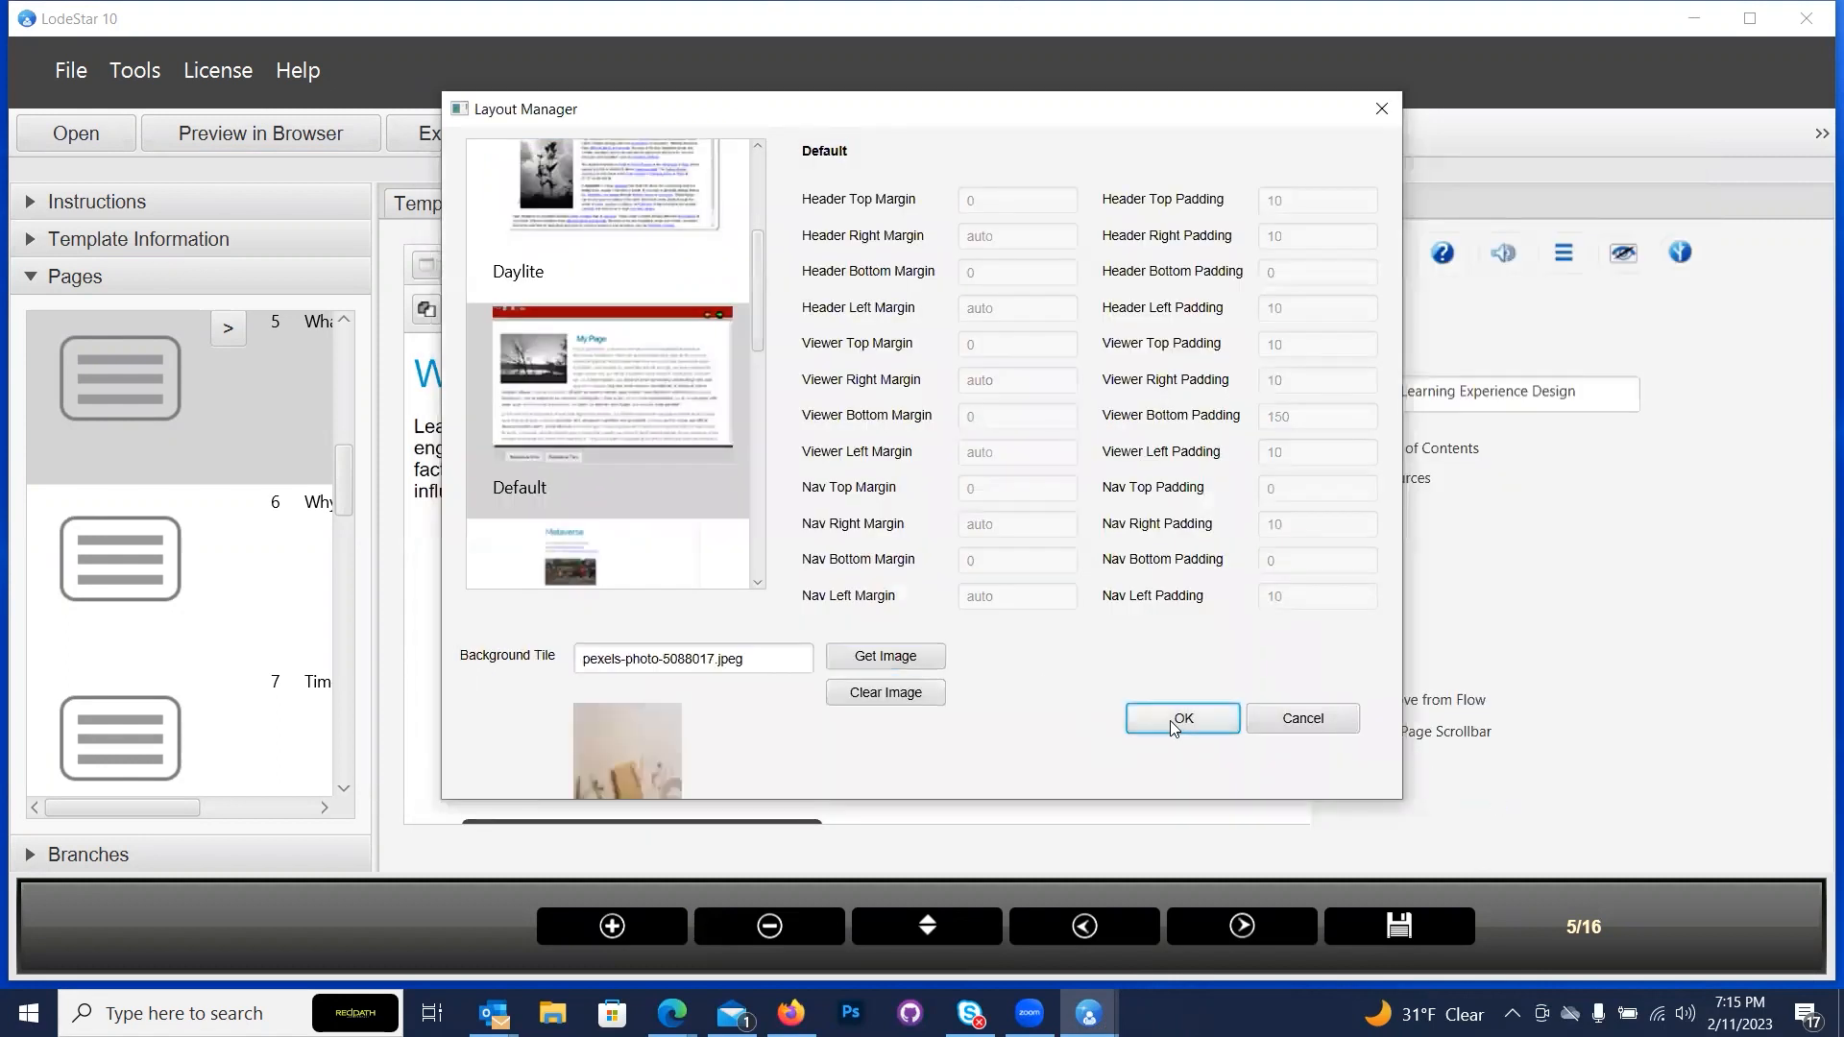
Preview the project in the browser, check the background and the scrolling of the "What is Learning Experience Design" page, and close the preview.
click(300, 142)
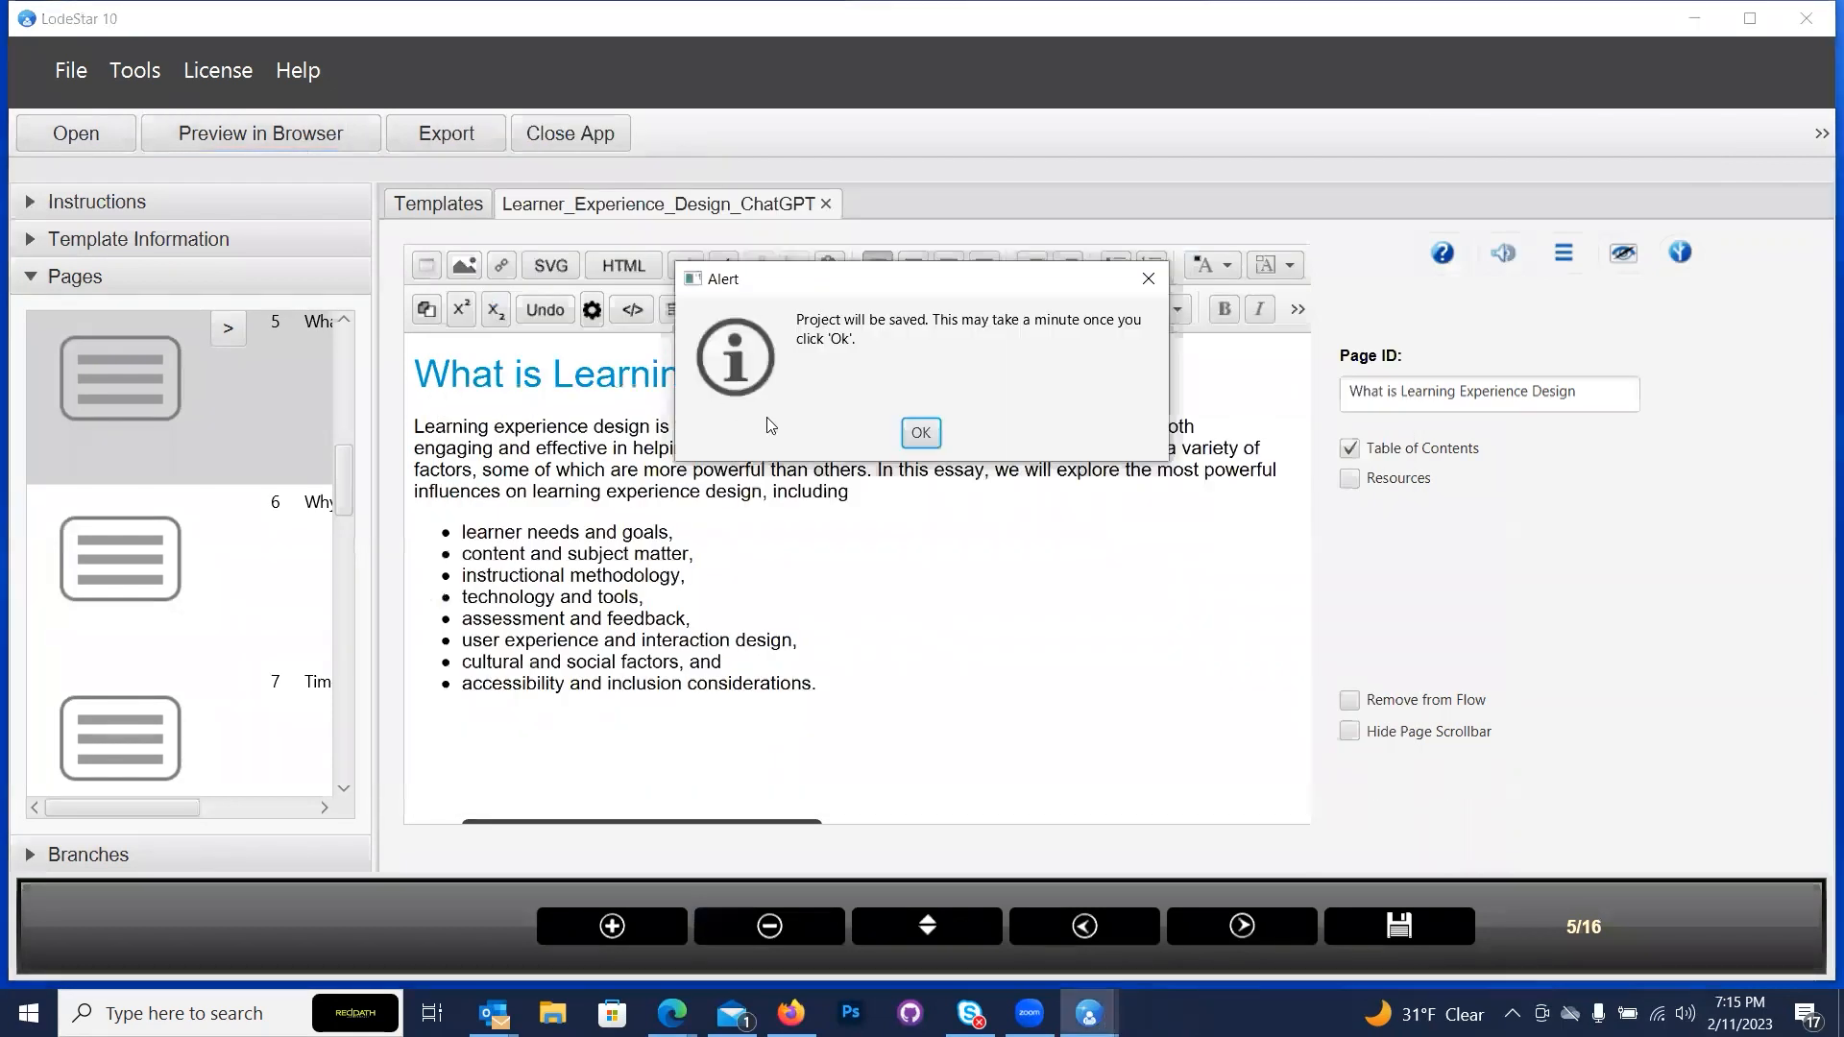
click(912, 435)
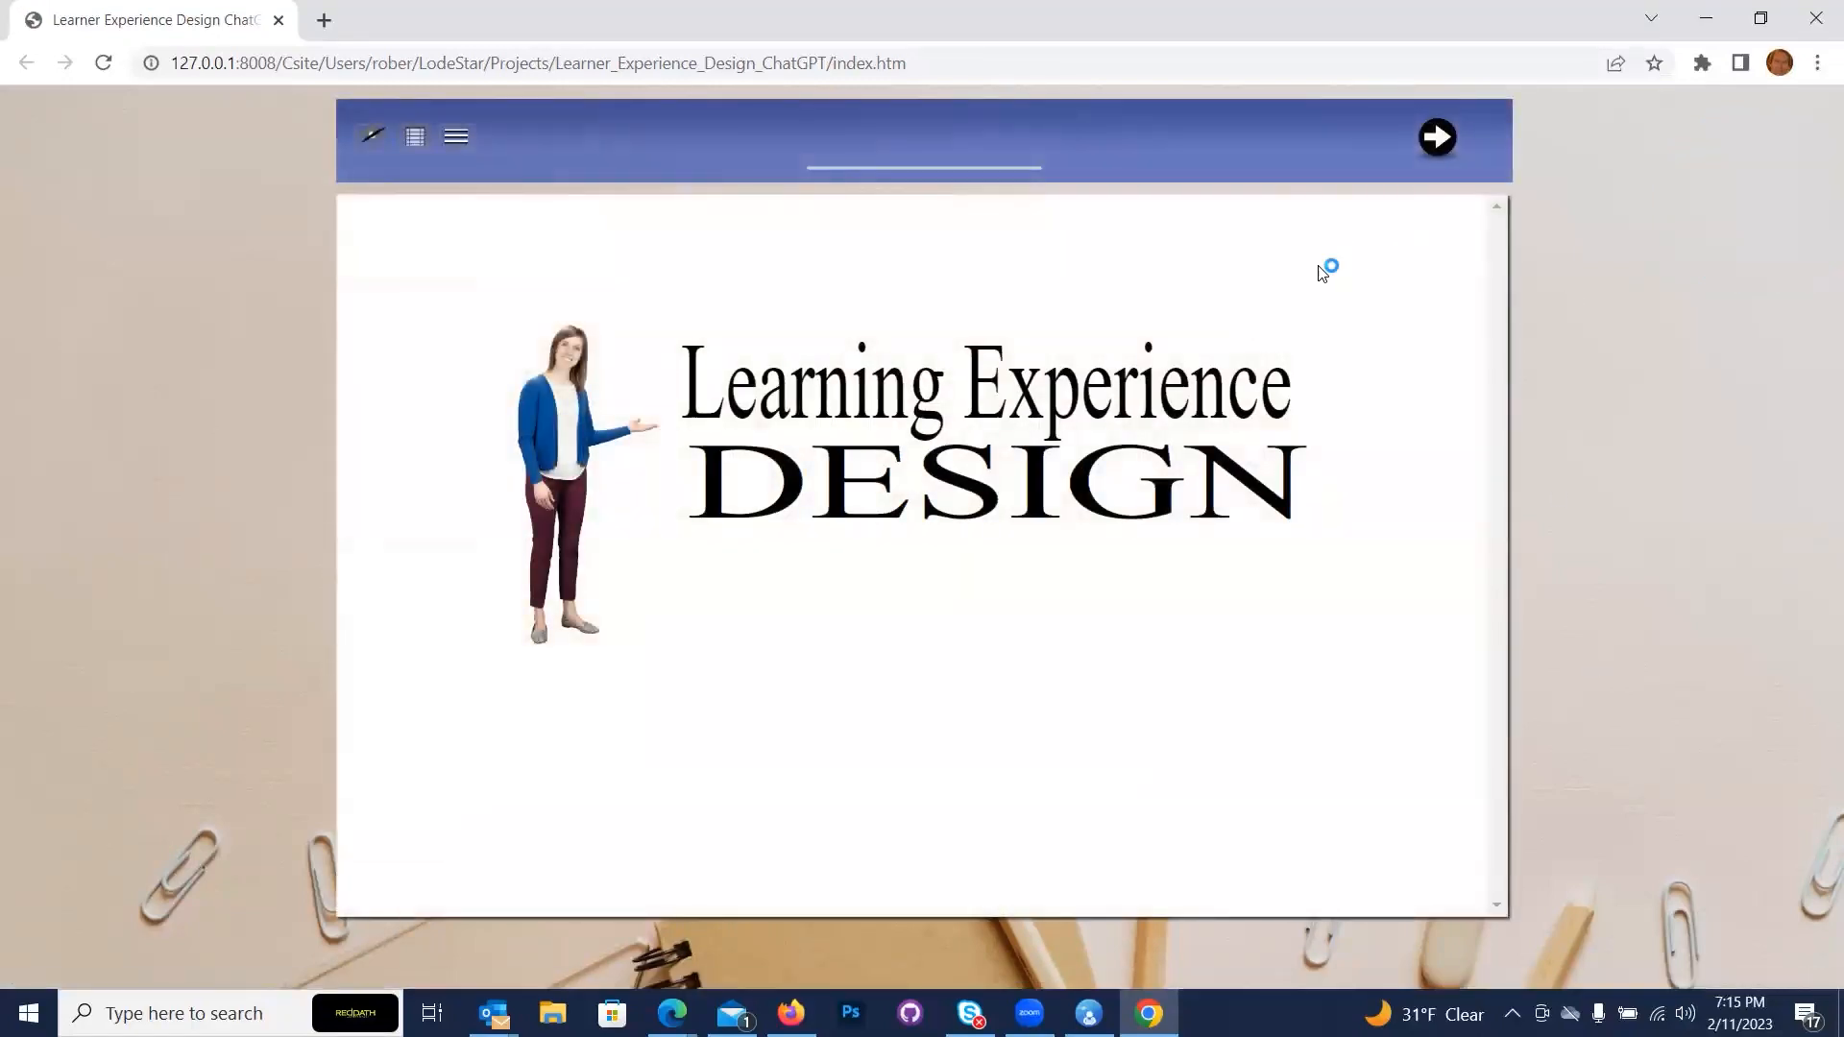
click(1446, 154)
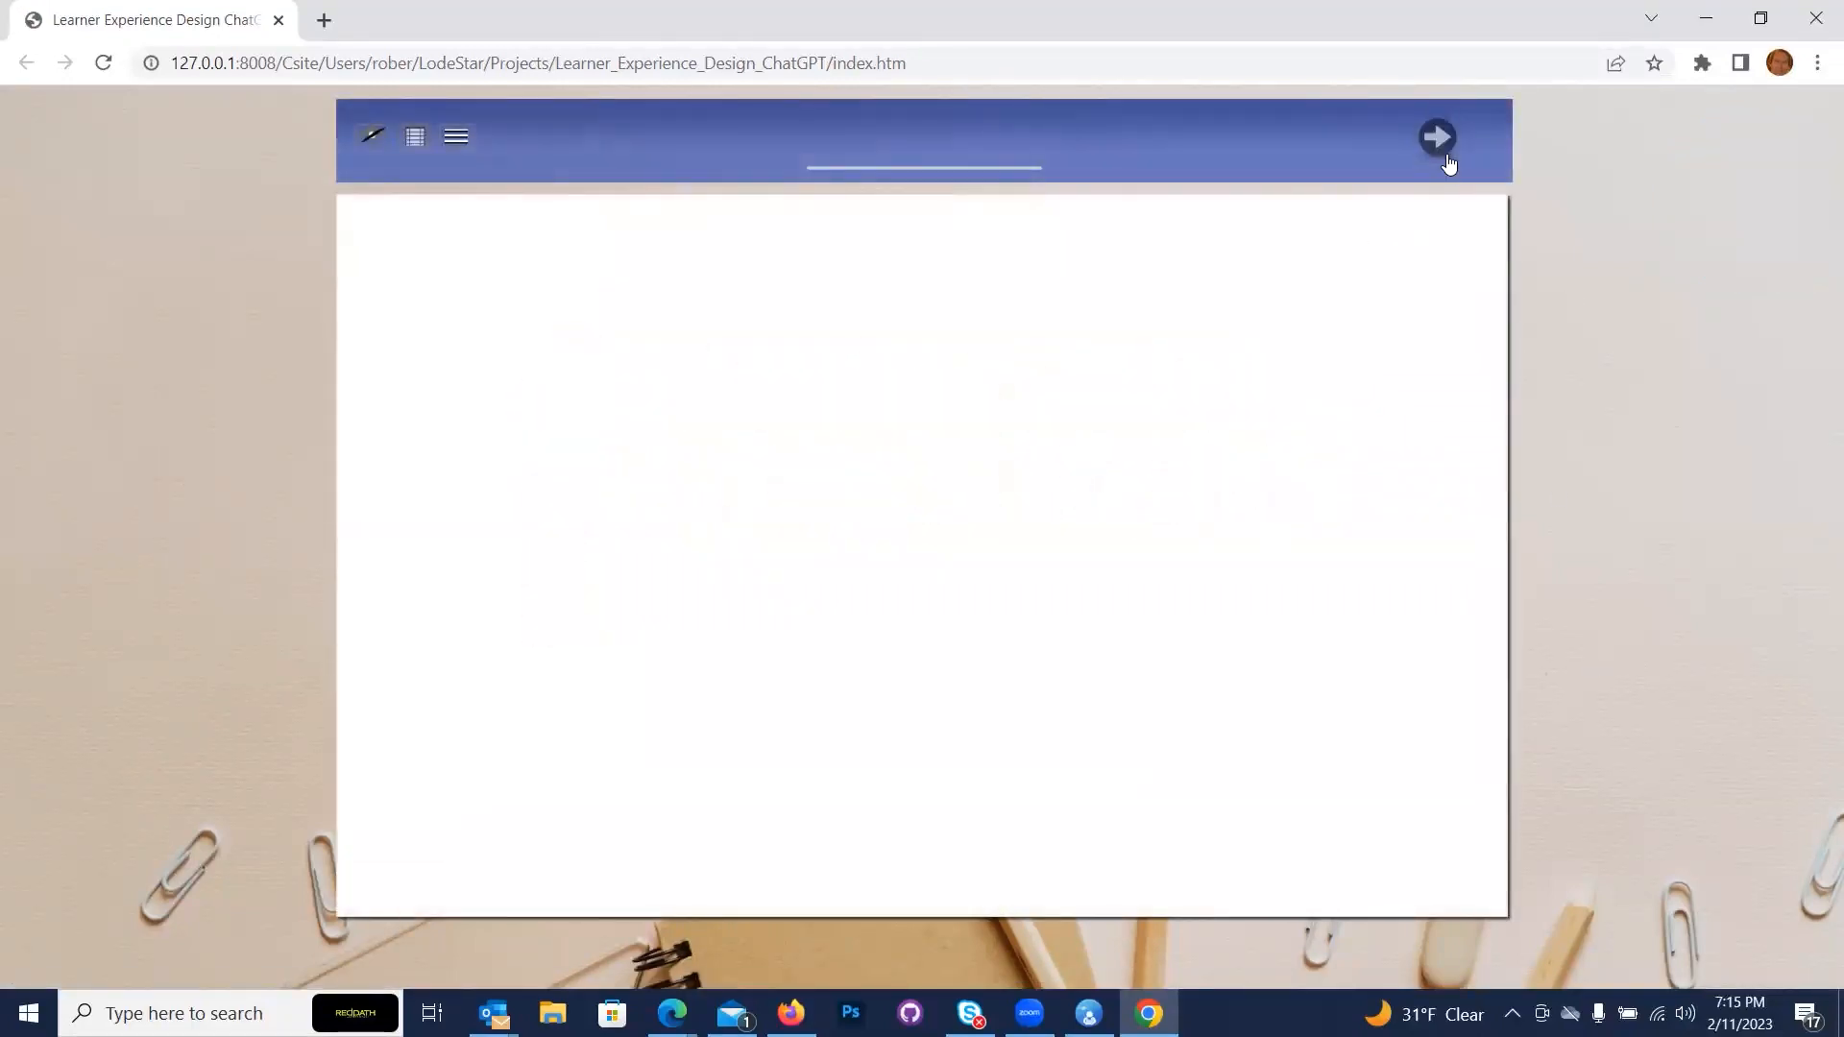
click(1438, 139)
click(1438, 139)
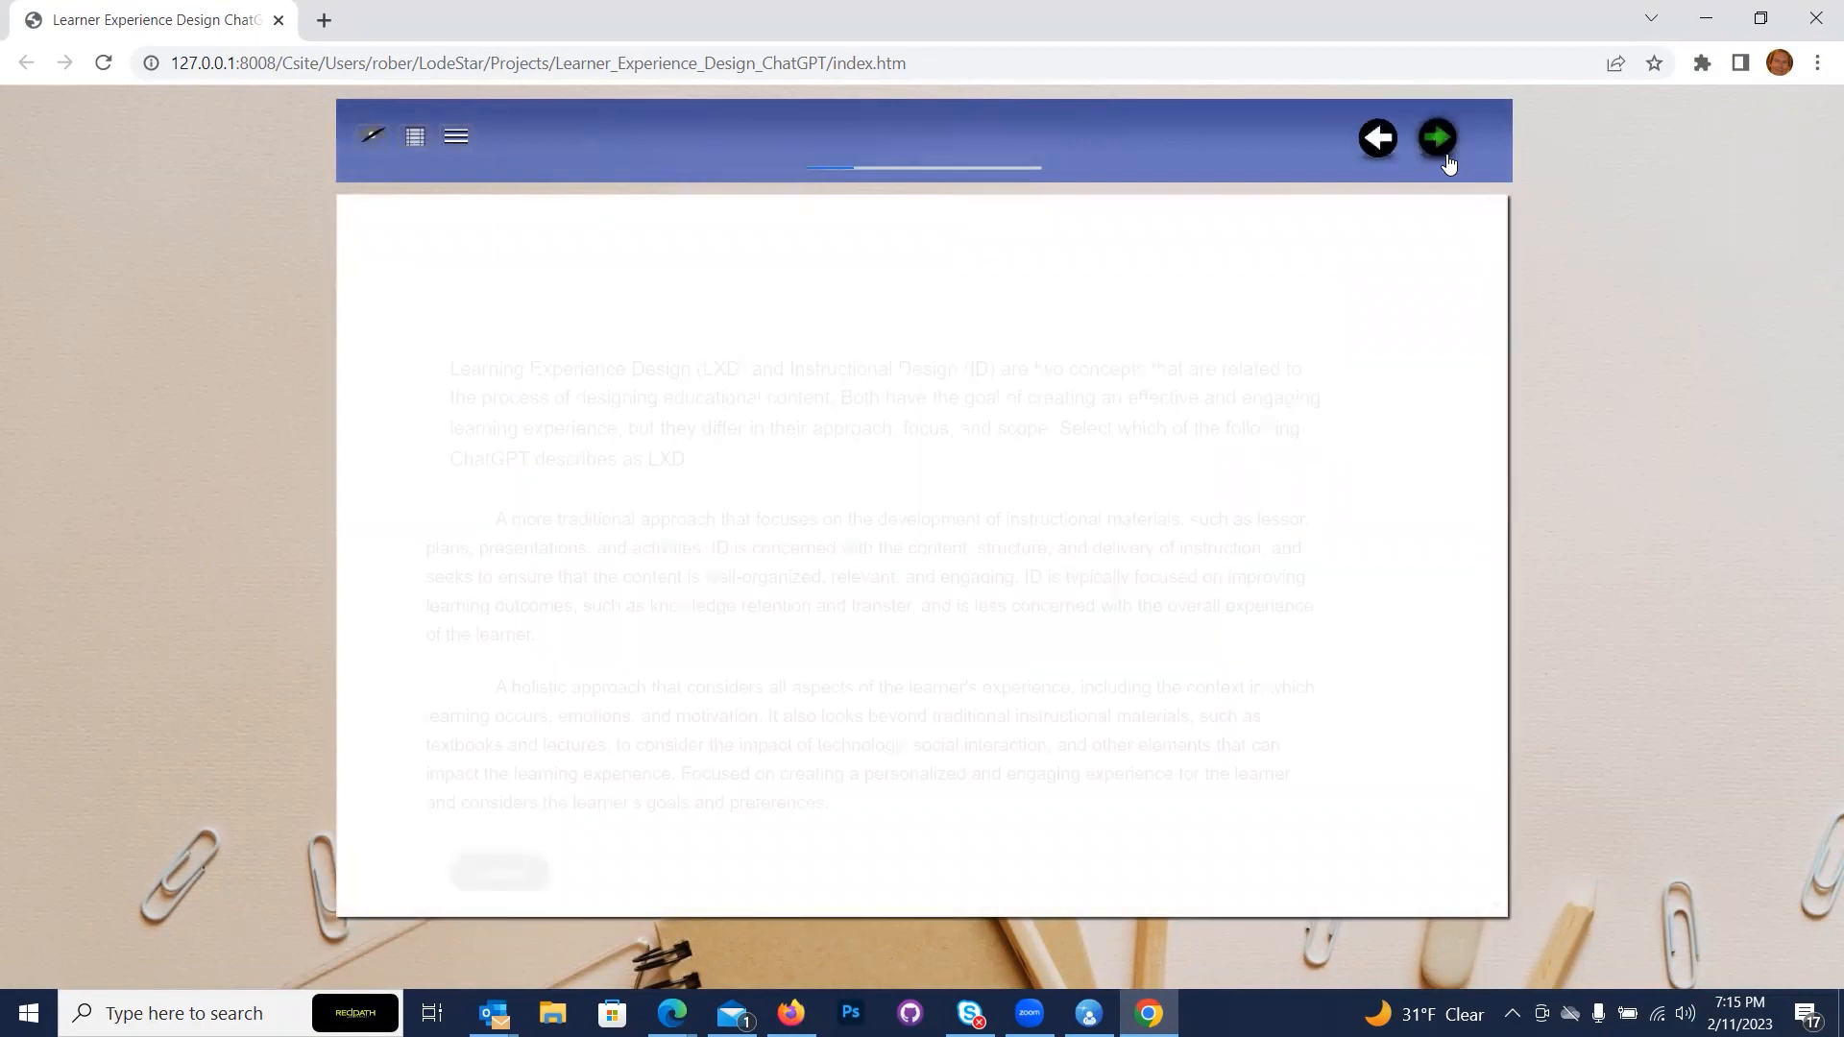
scroll(1326, 284, down, 5)
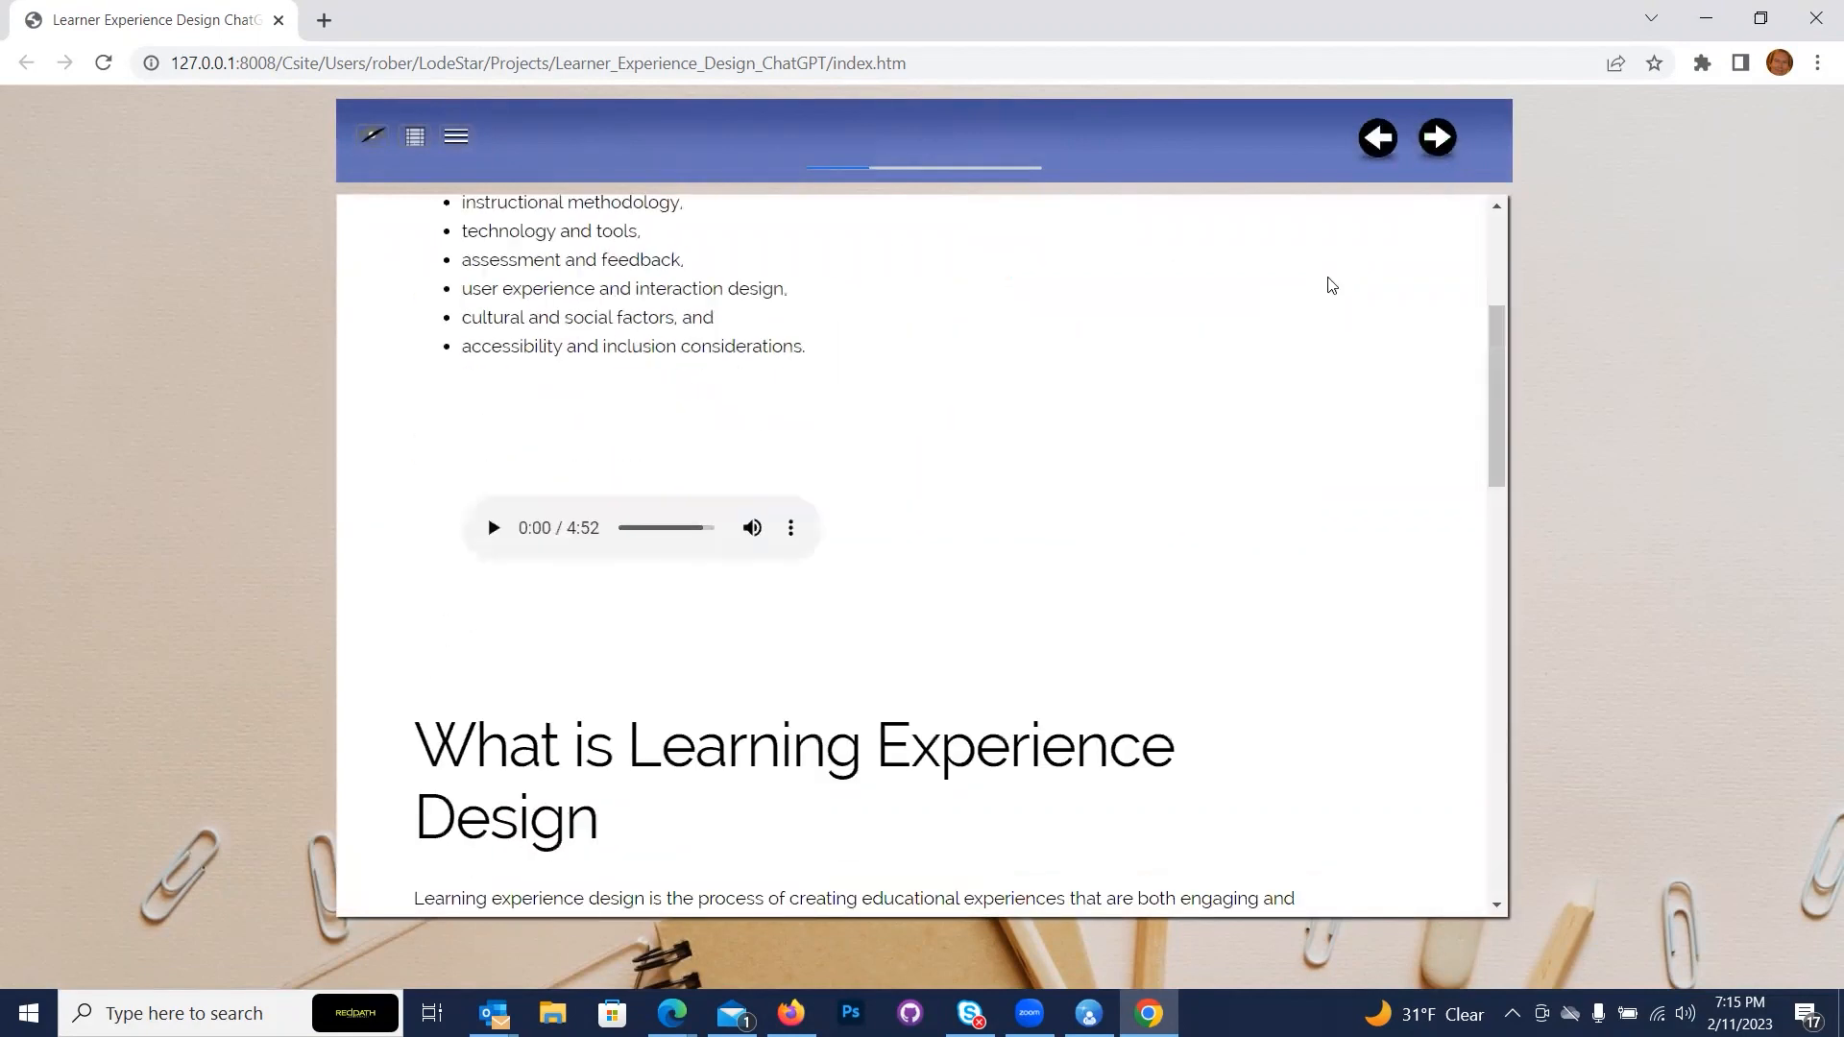
scroll(1326, 289, down, 5)
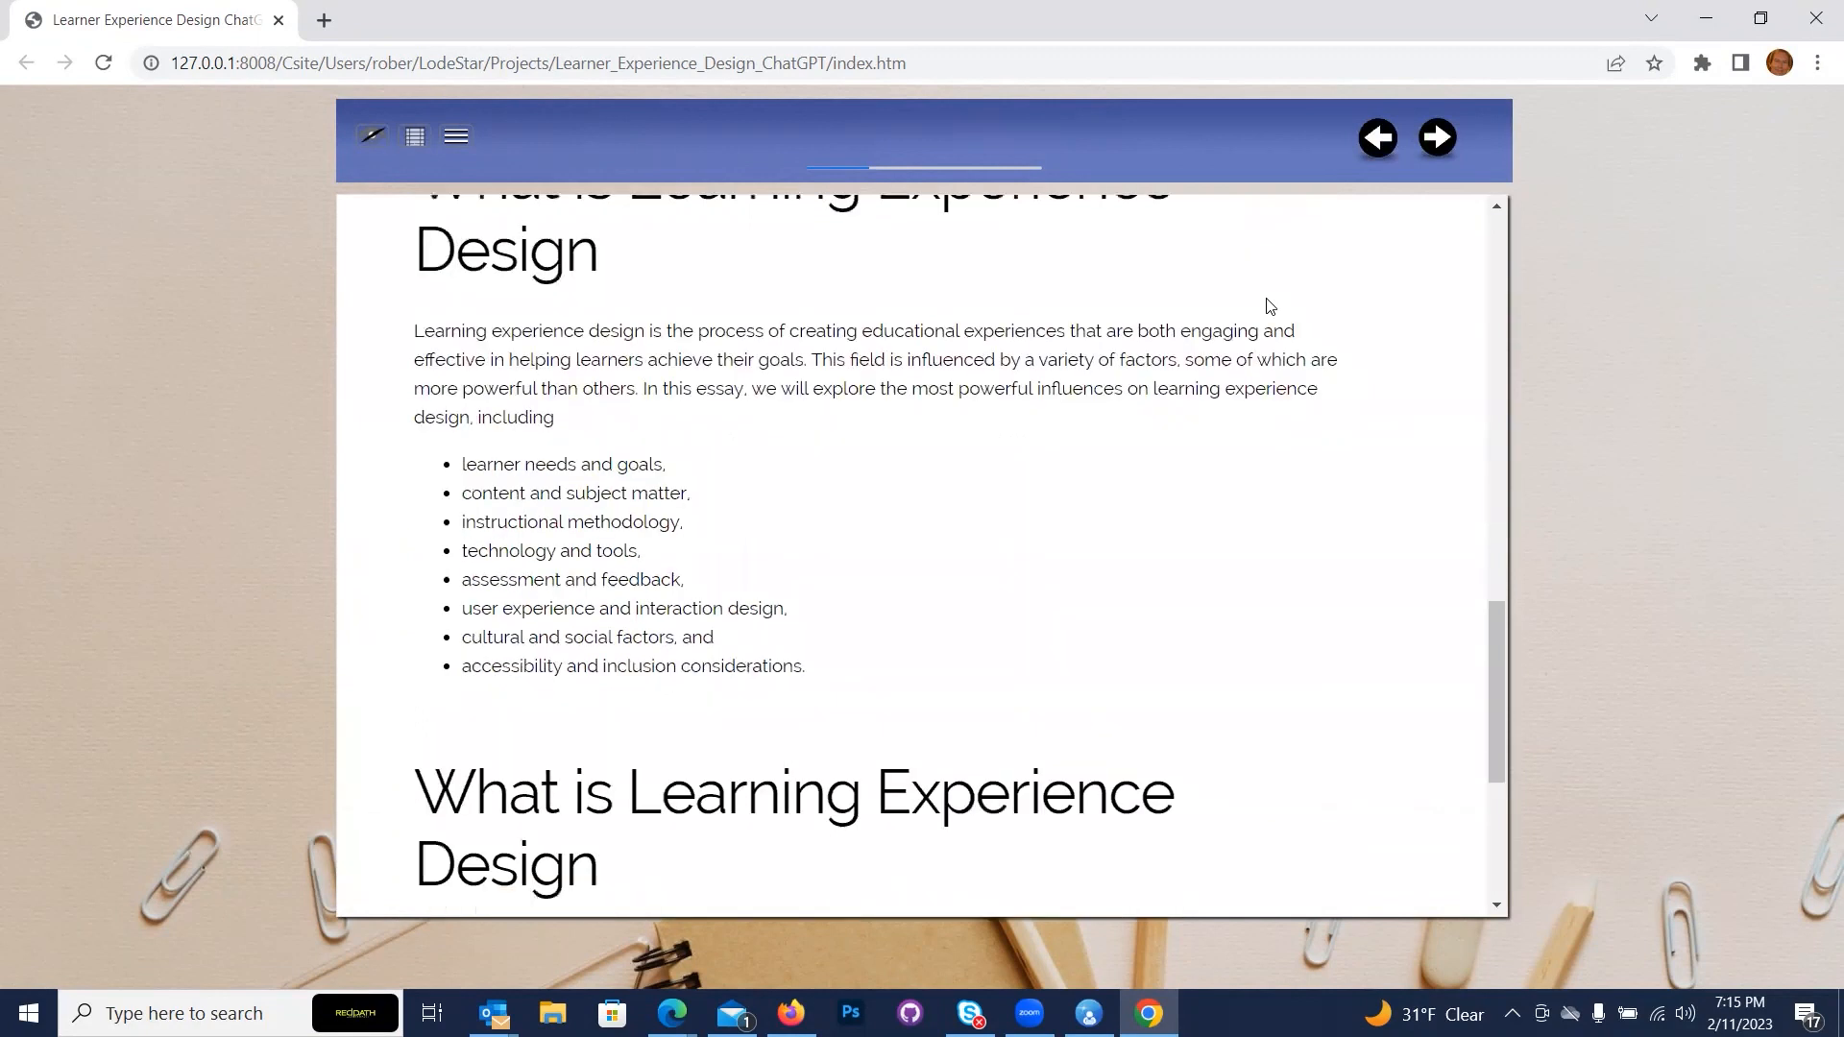
click(1815, 29)
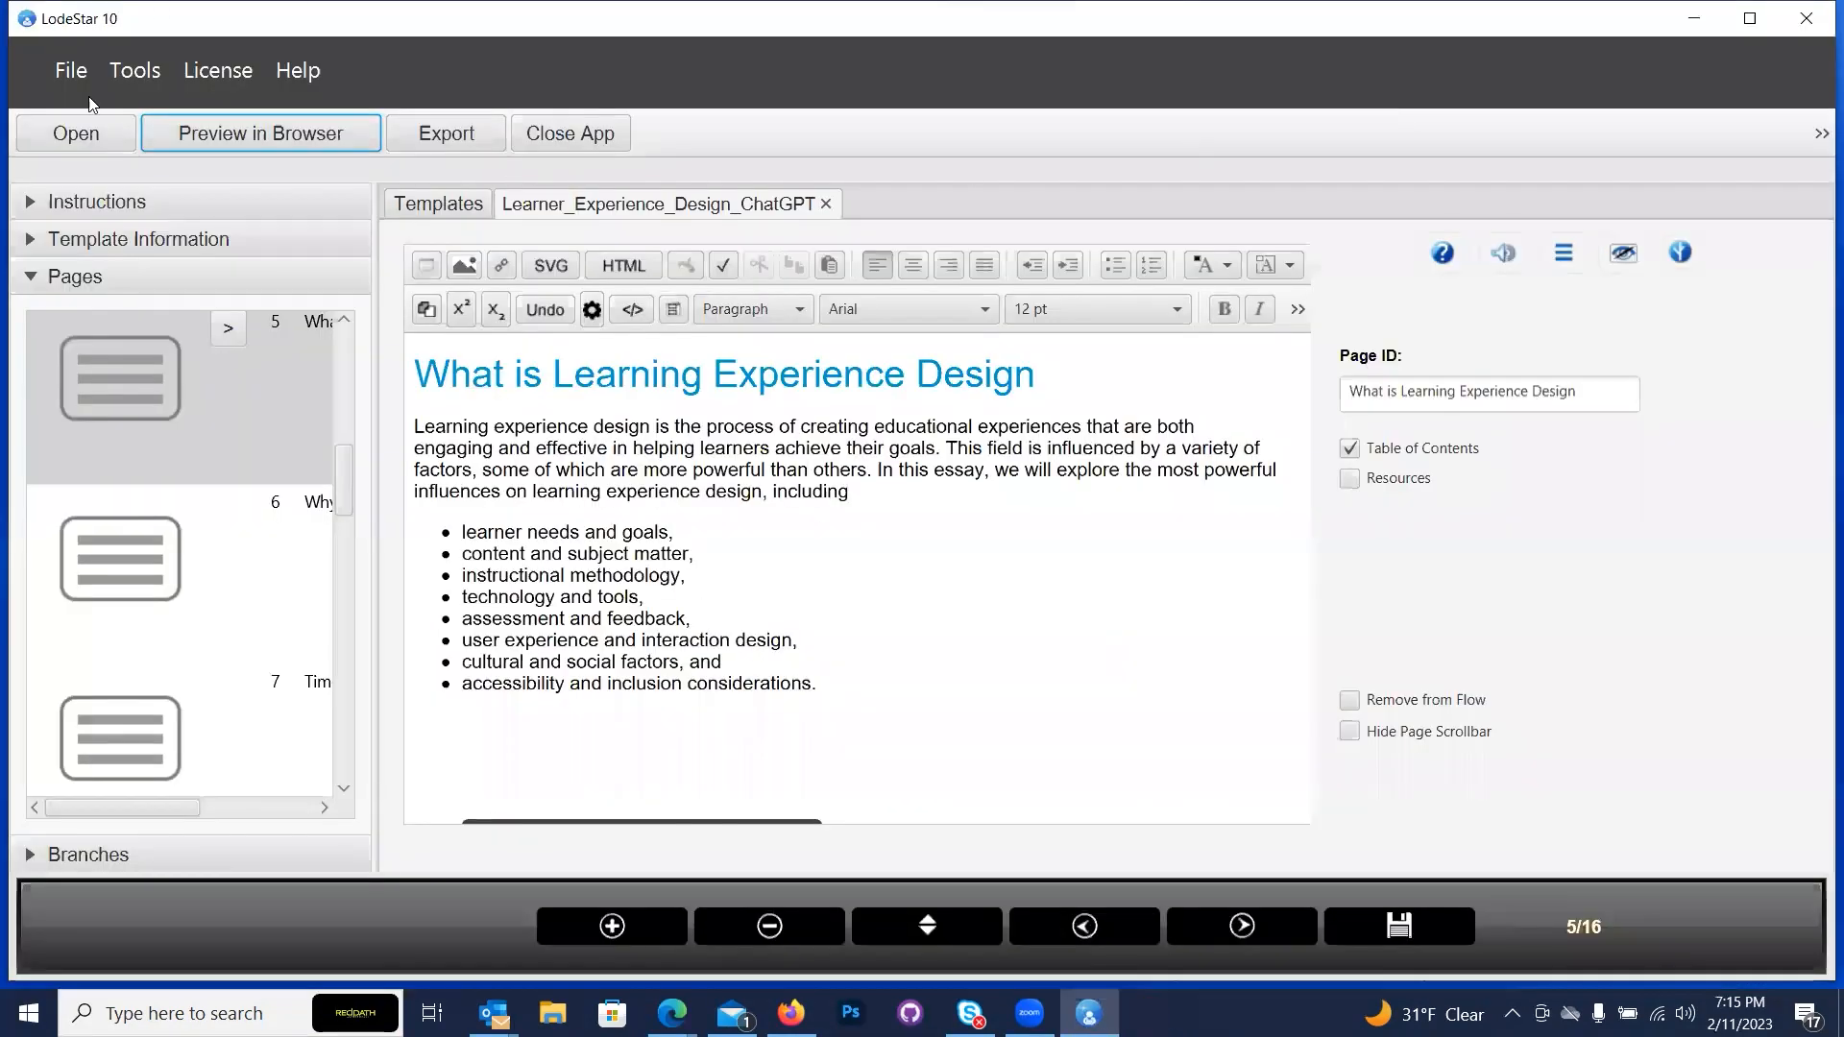
In the Default theme's settings, set the HTML background color to white (#ffffff).
click(140, 75)
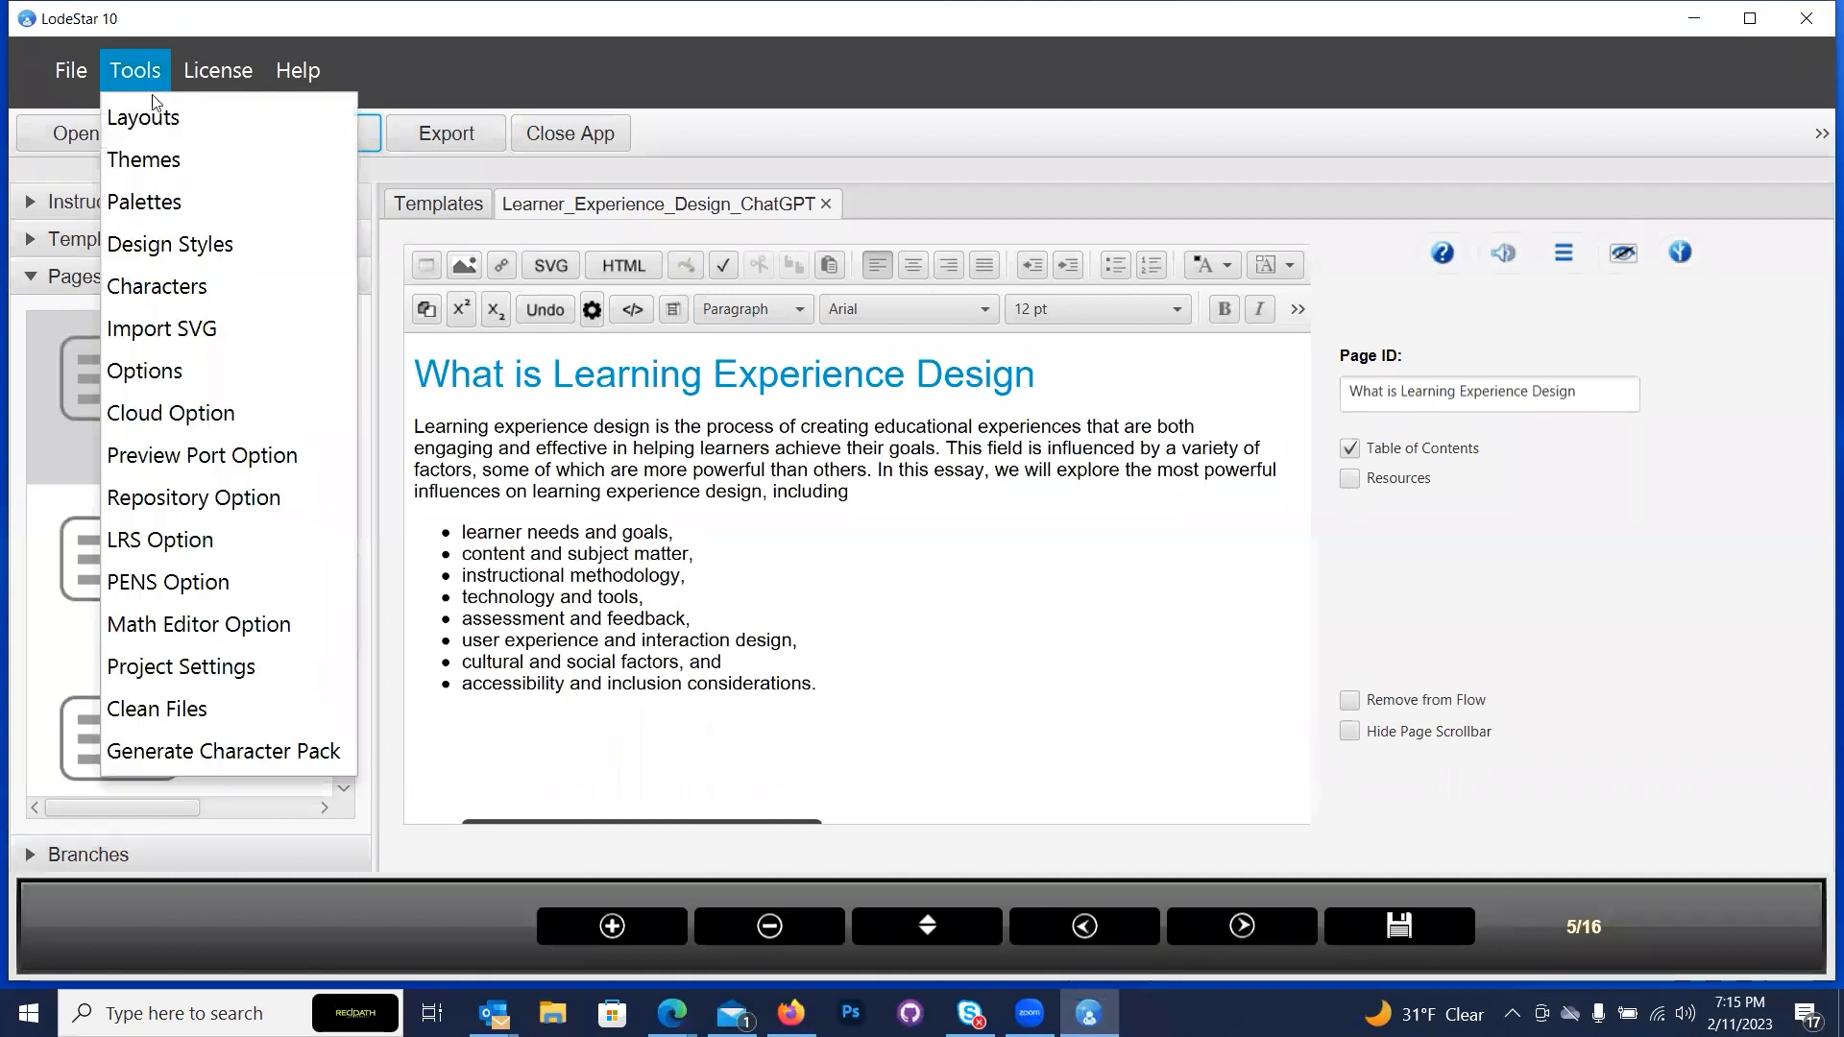
click(154, 160)
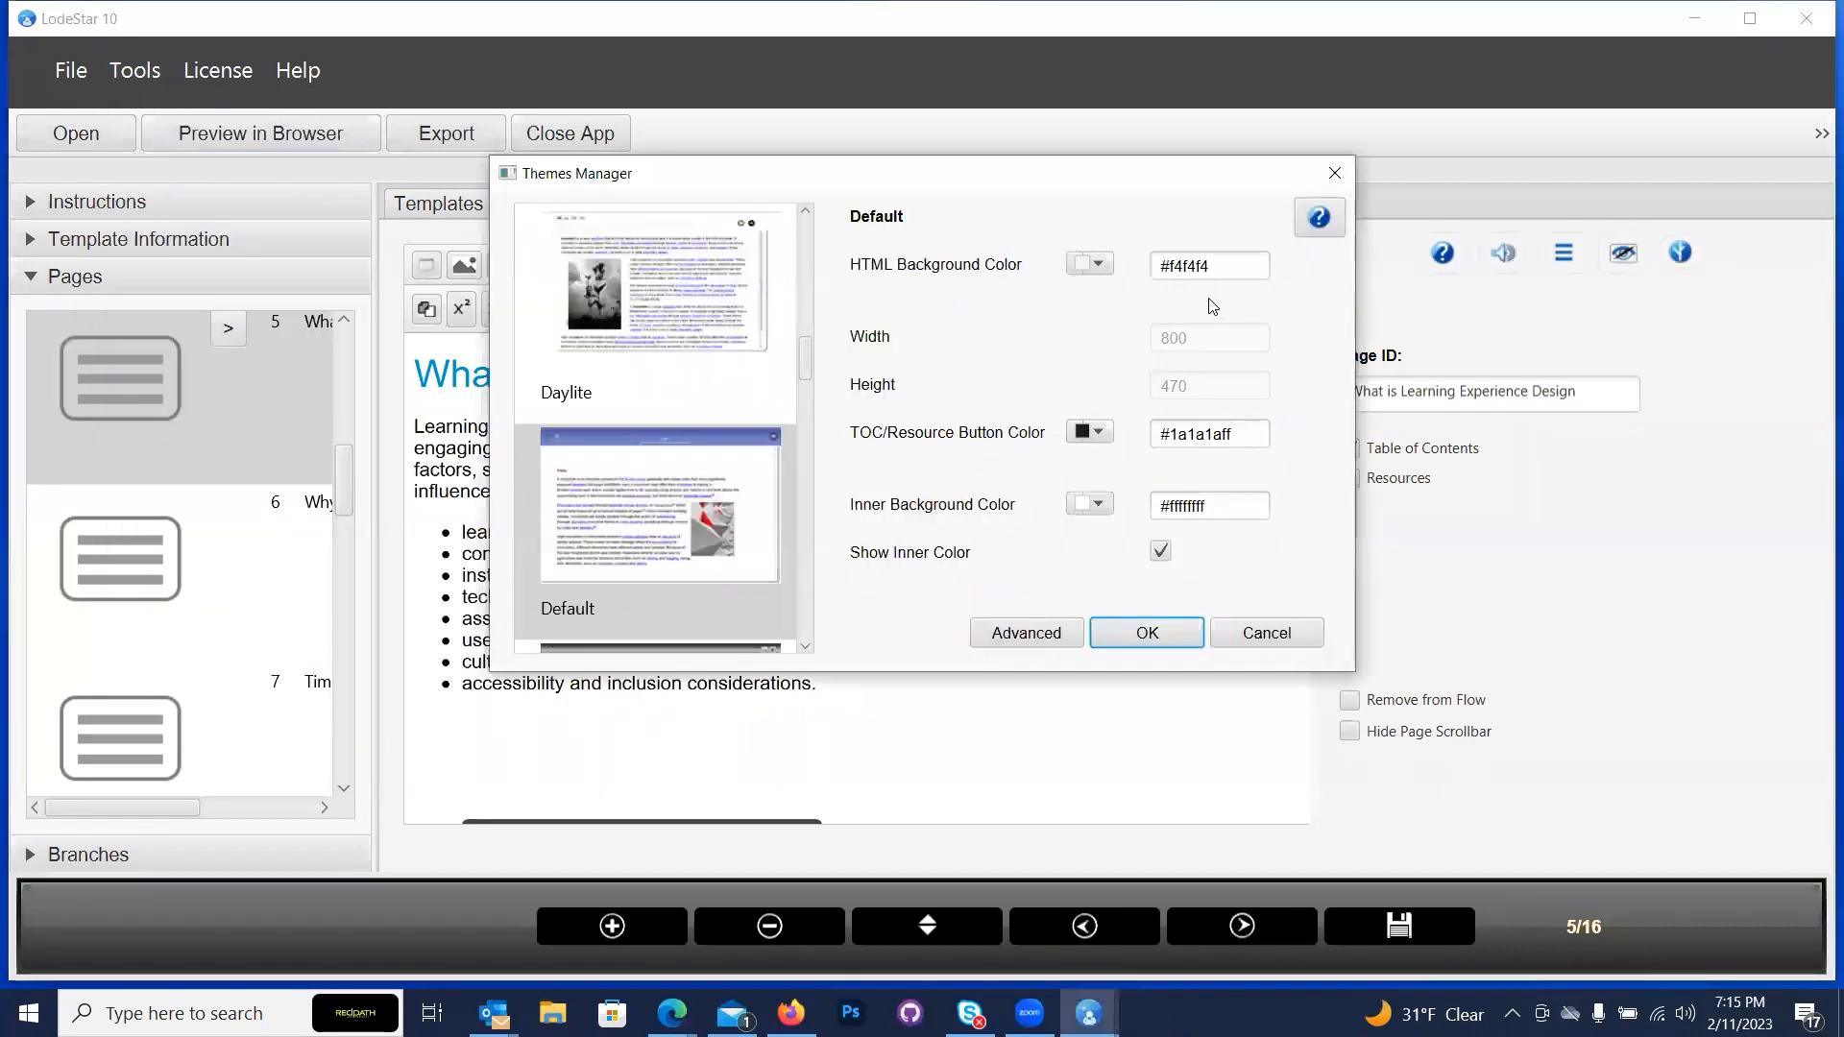
click(1101, 264)
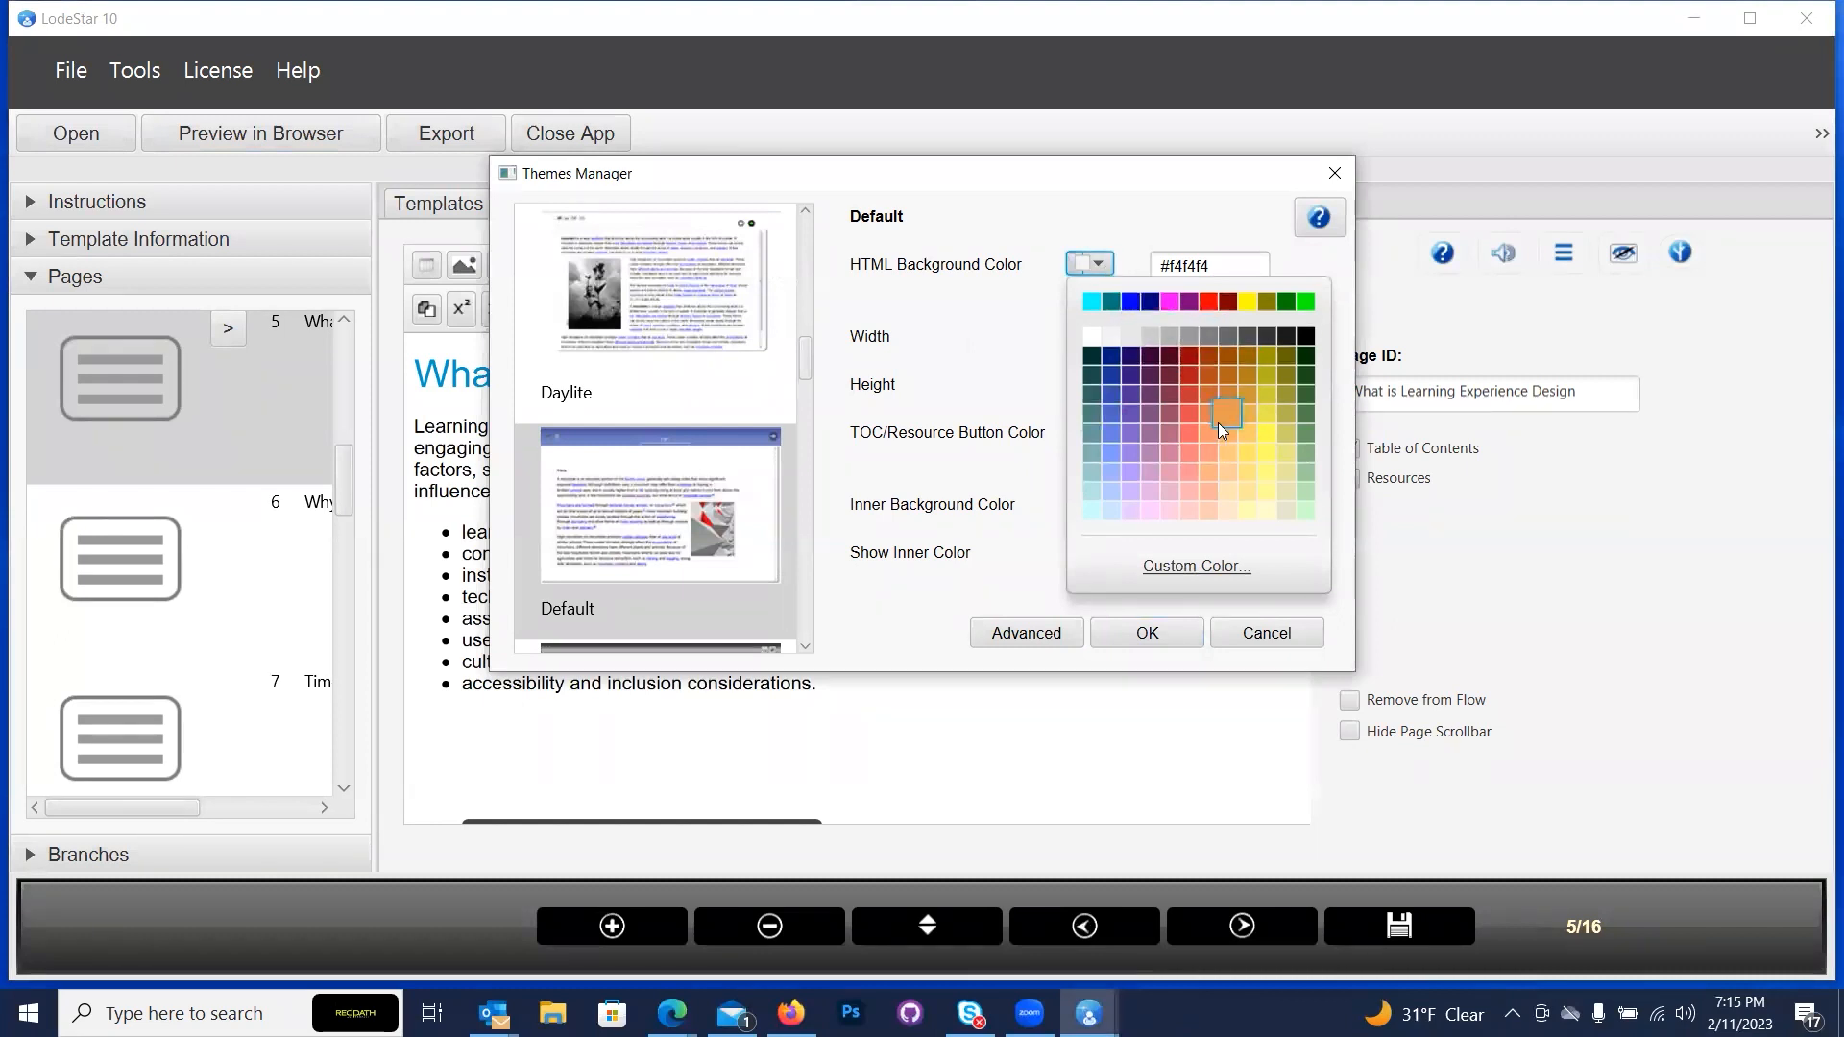
click(1001, 224)
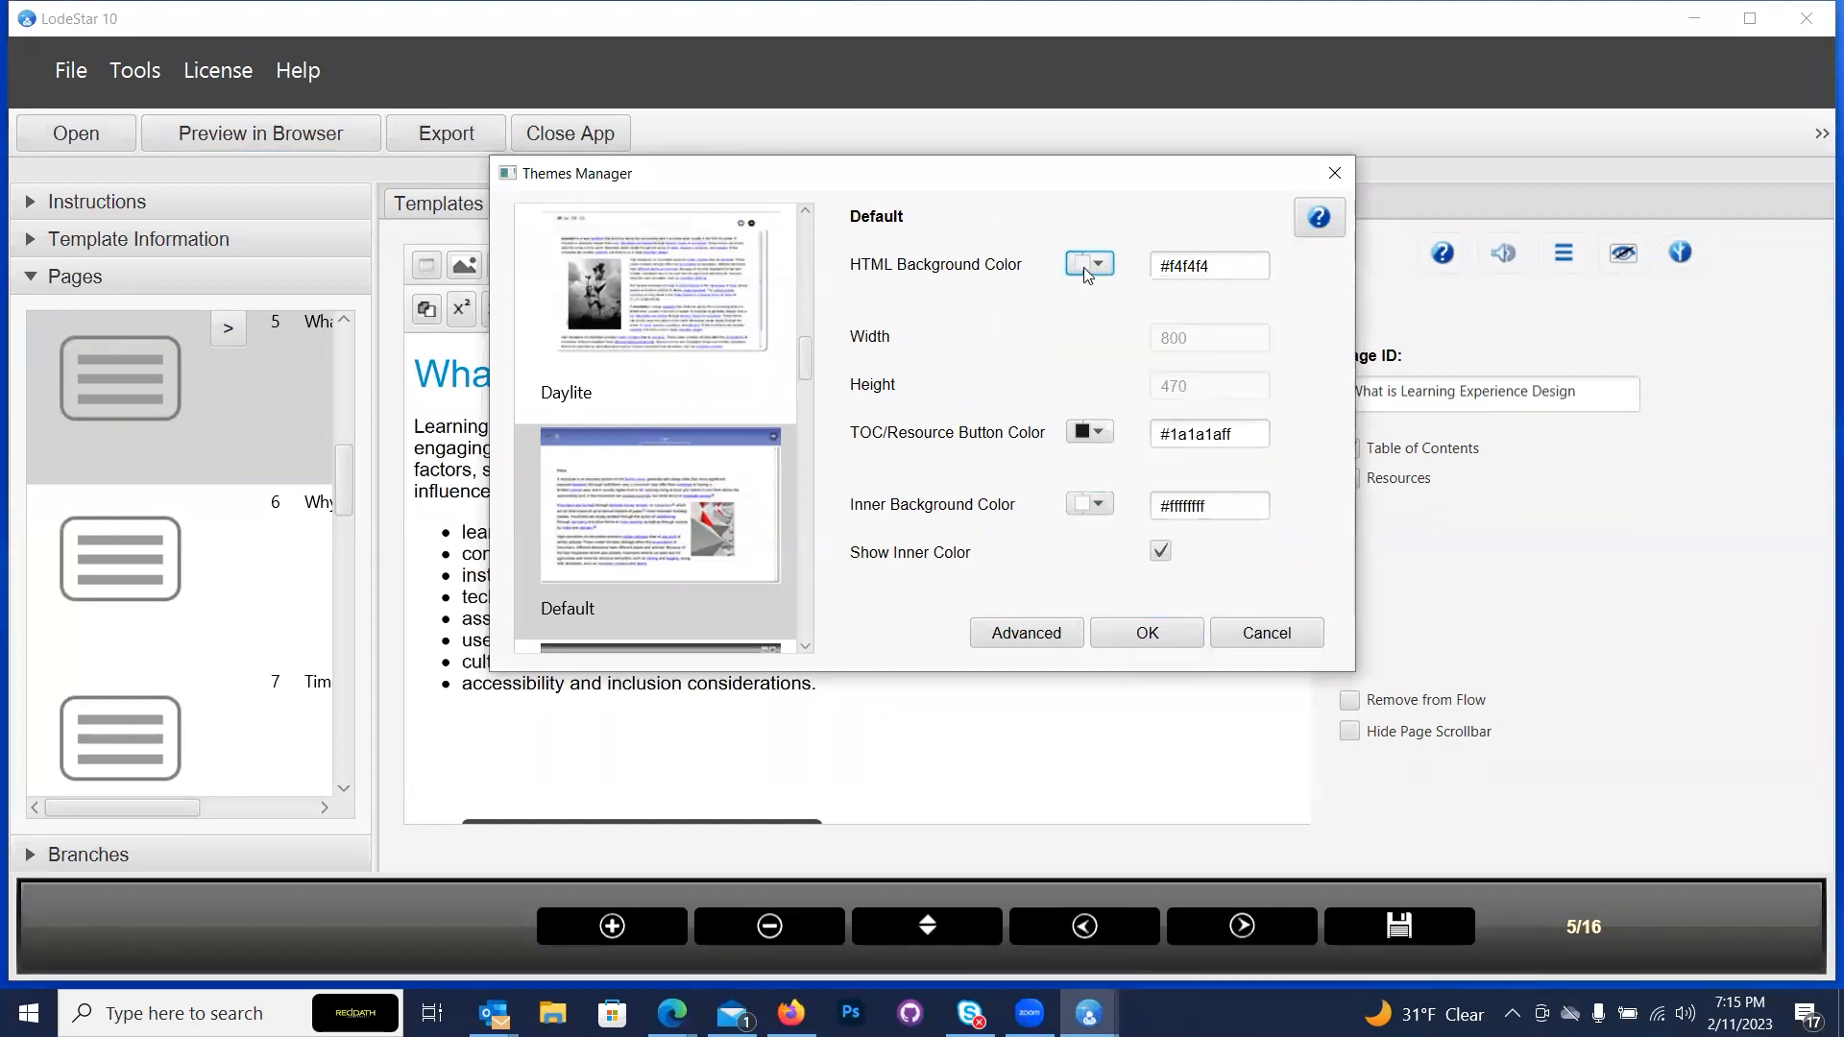
click(1110, 278)
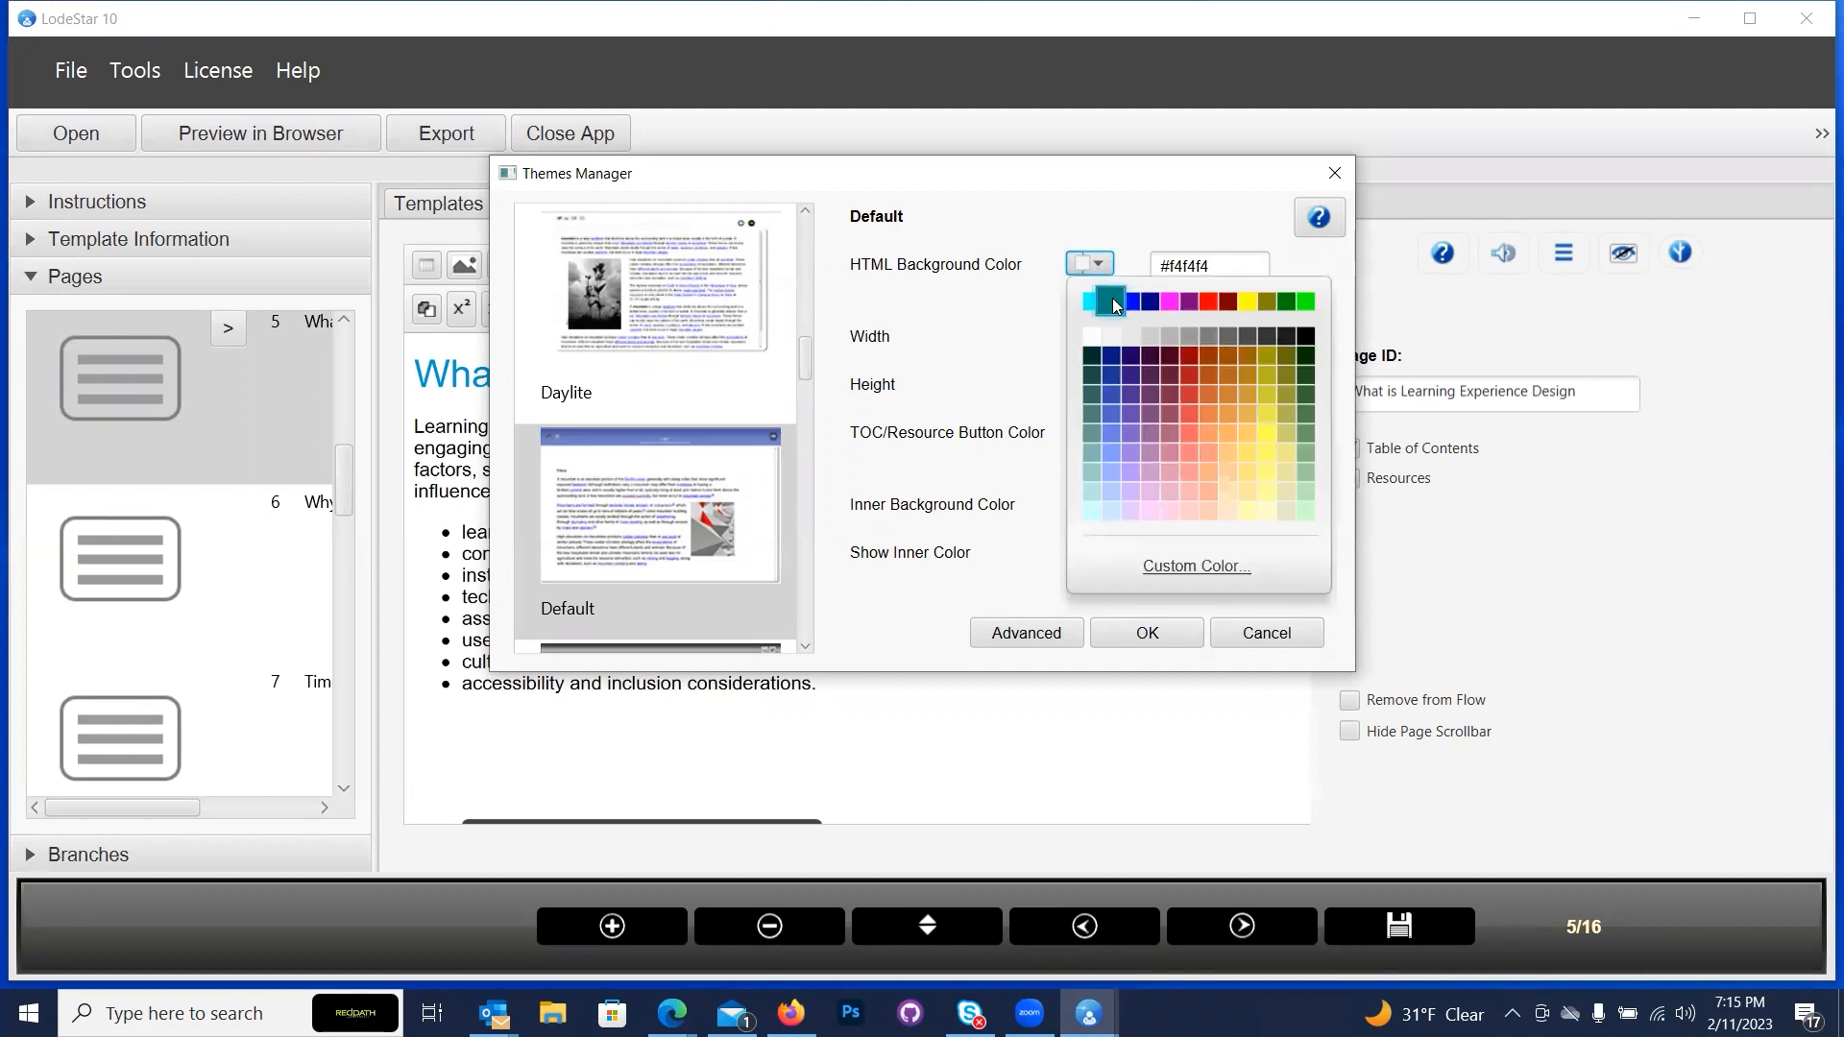
click(1093, 332)
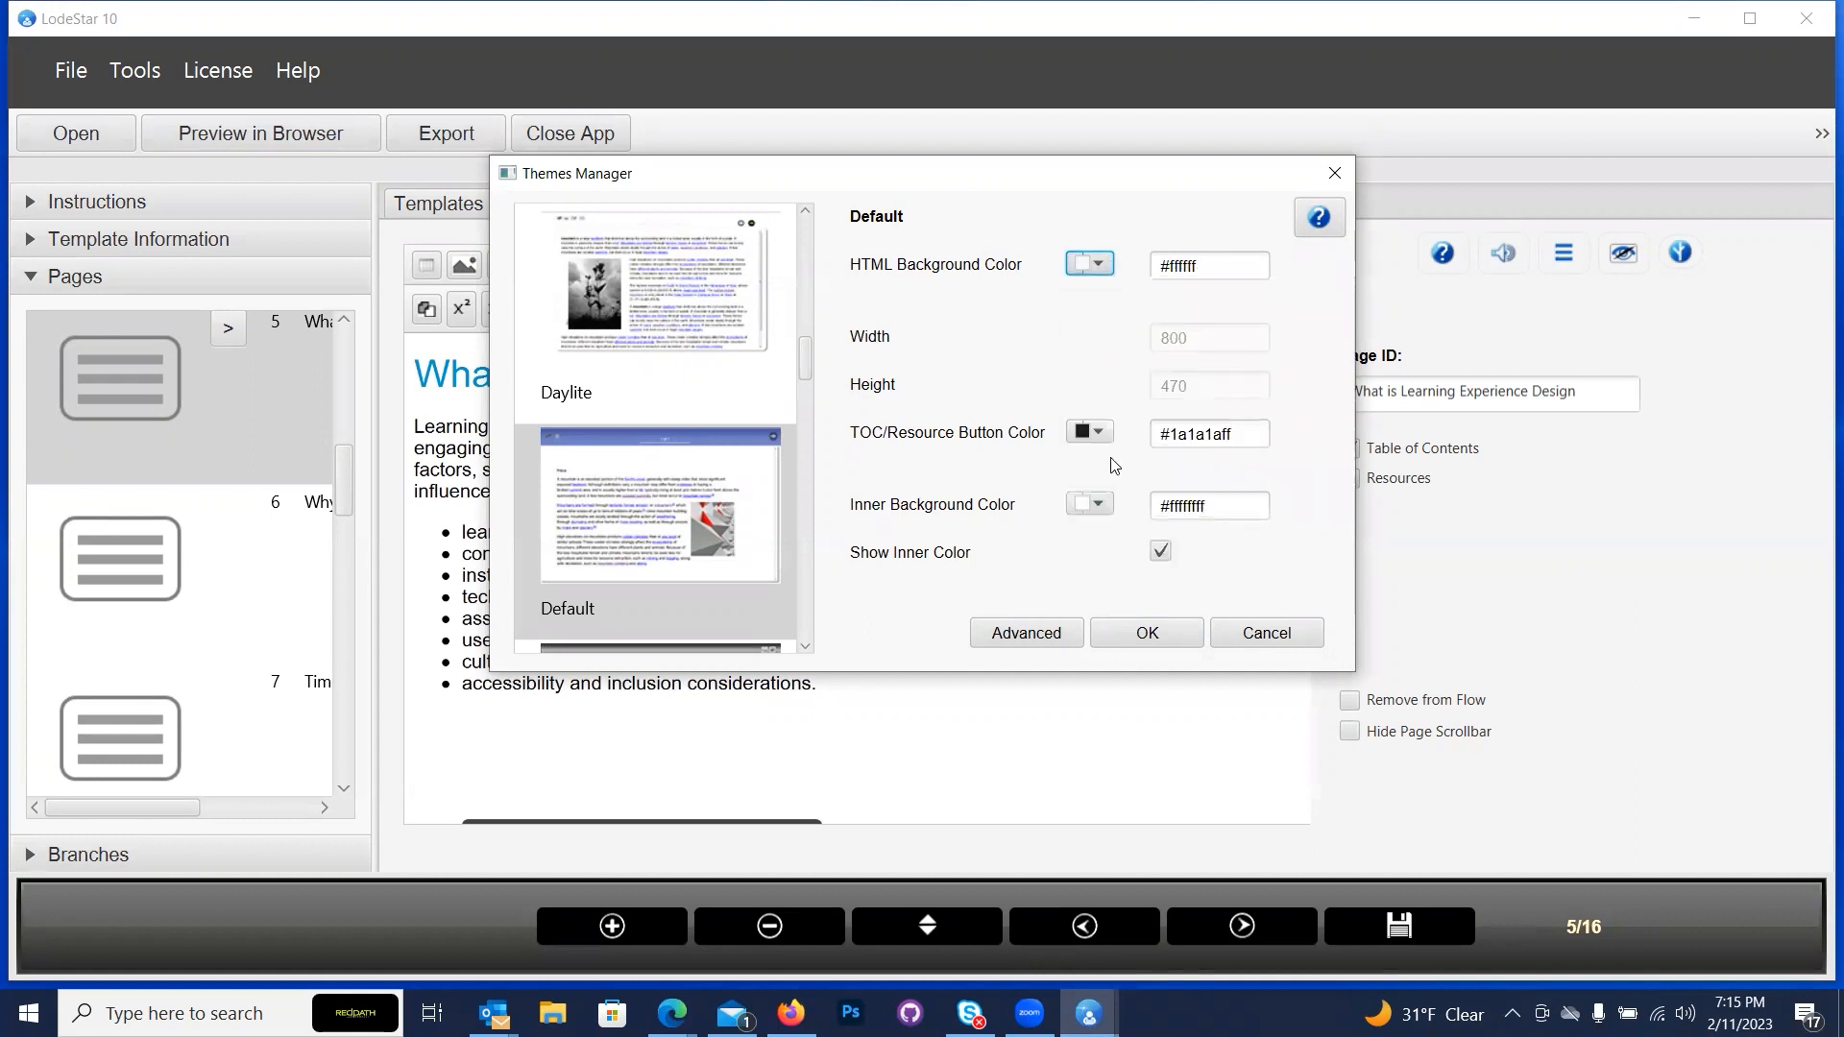
Make the theme's inner background a custom white at 75% opacity.
click(1108, 509)
click(1185, 808)
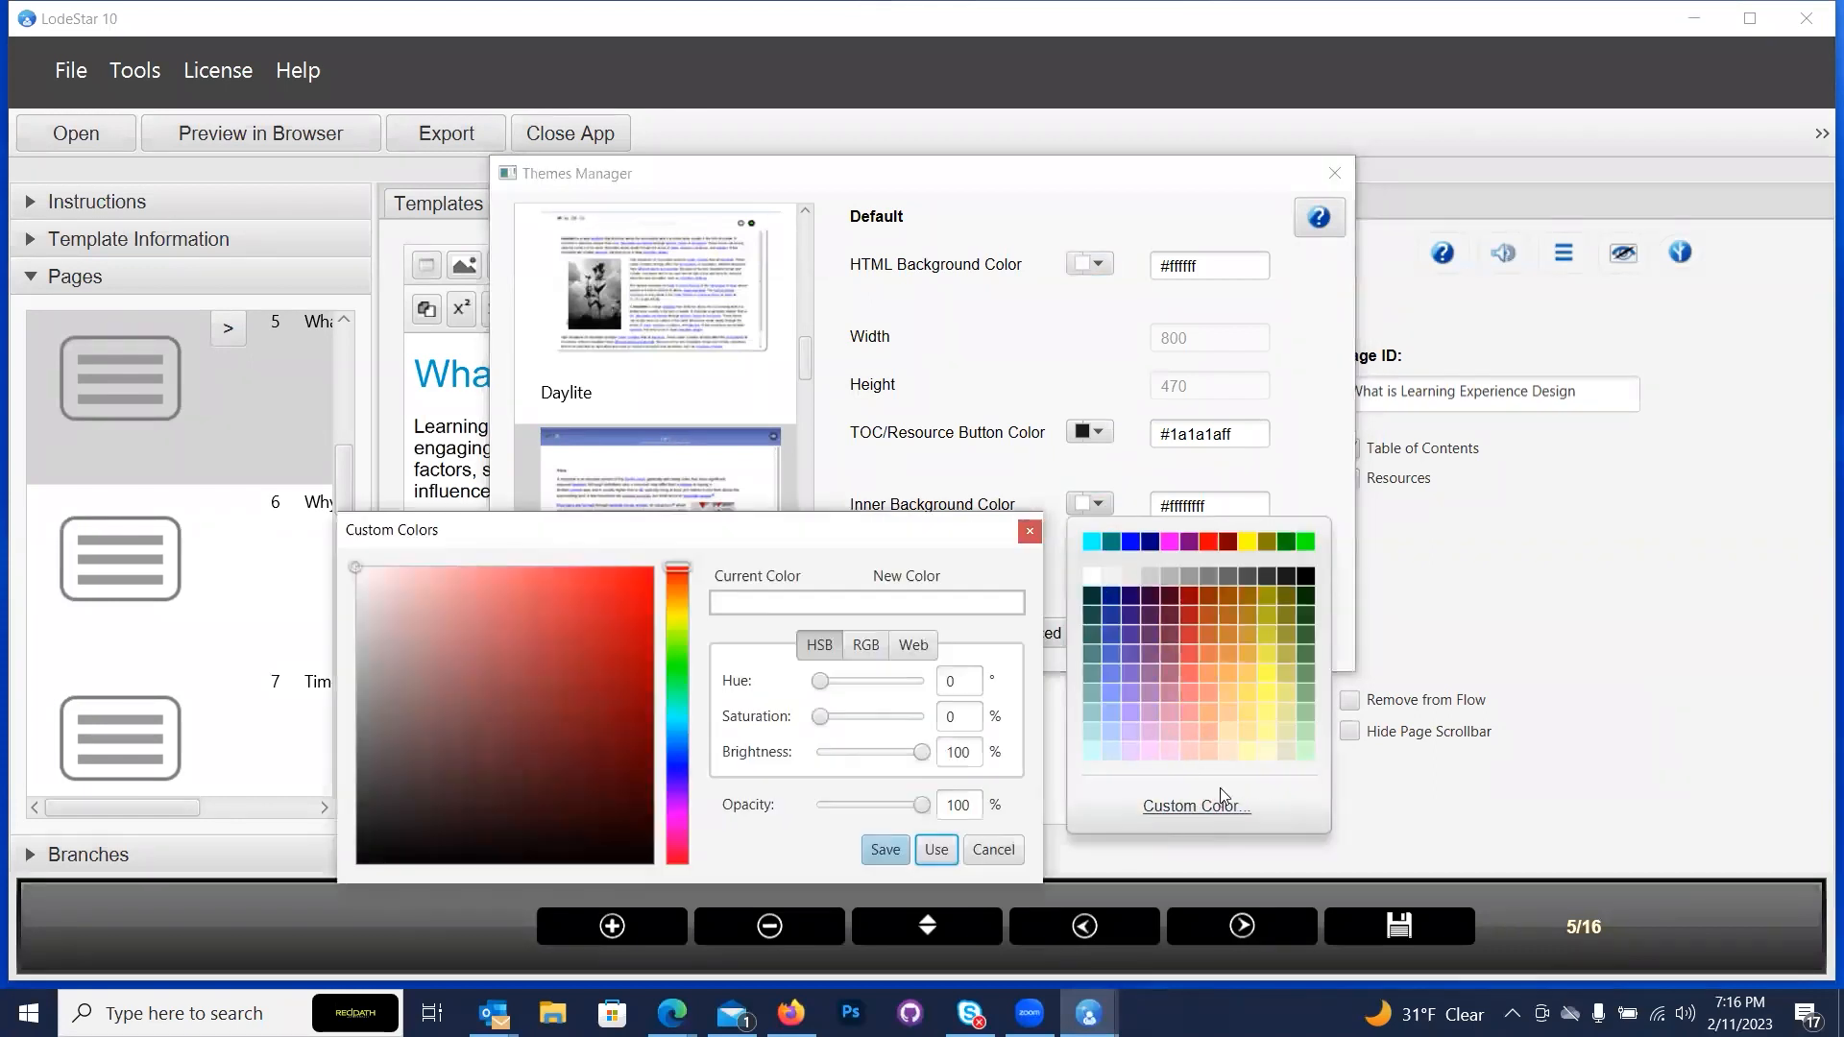
drag(925, 812, 899, 814)
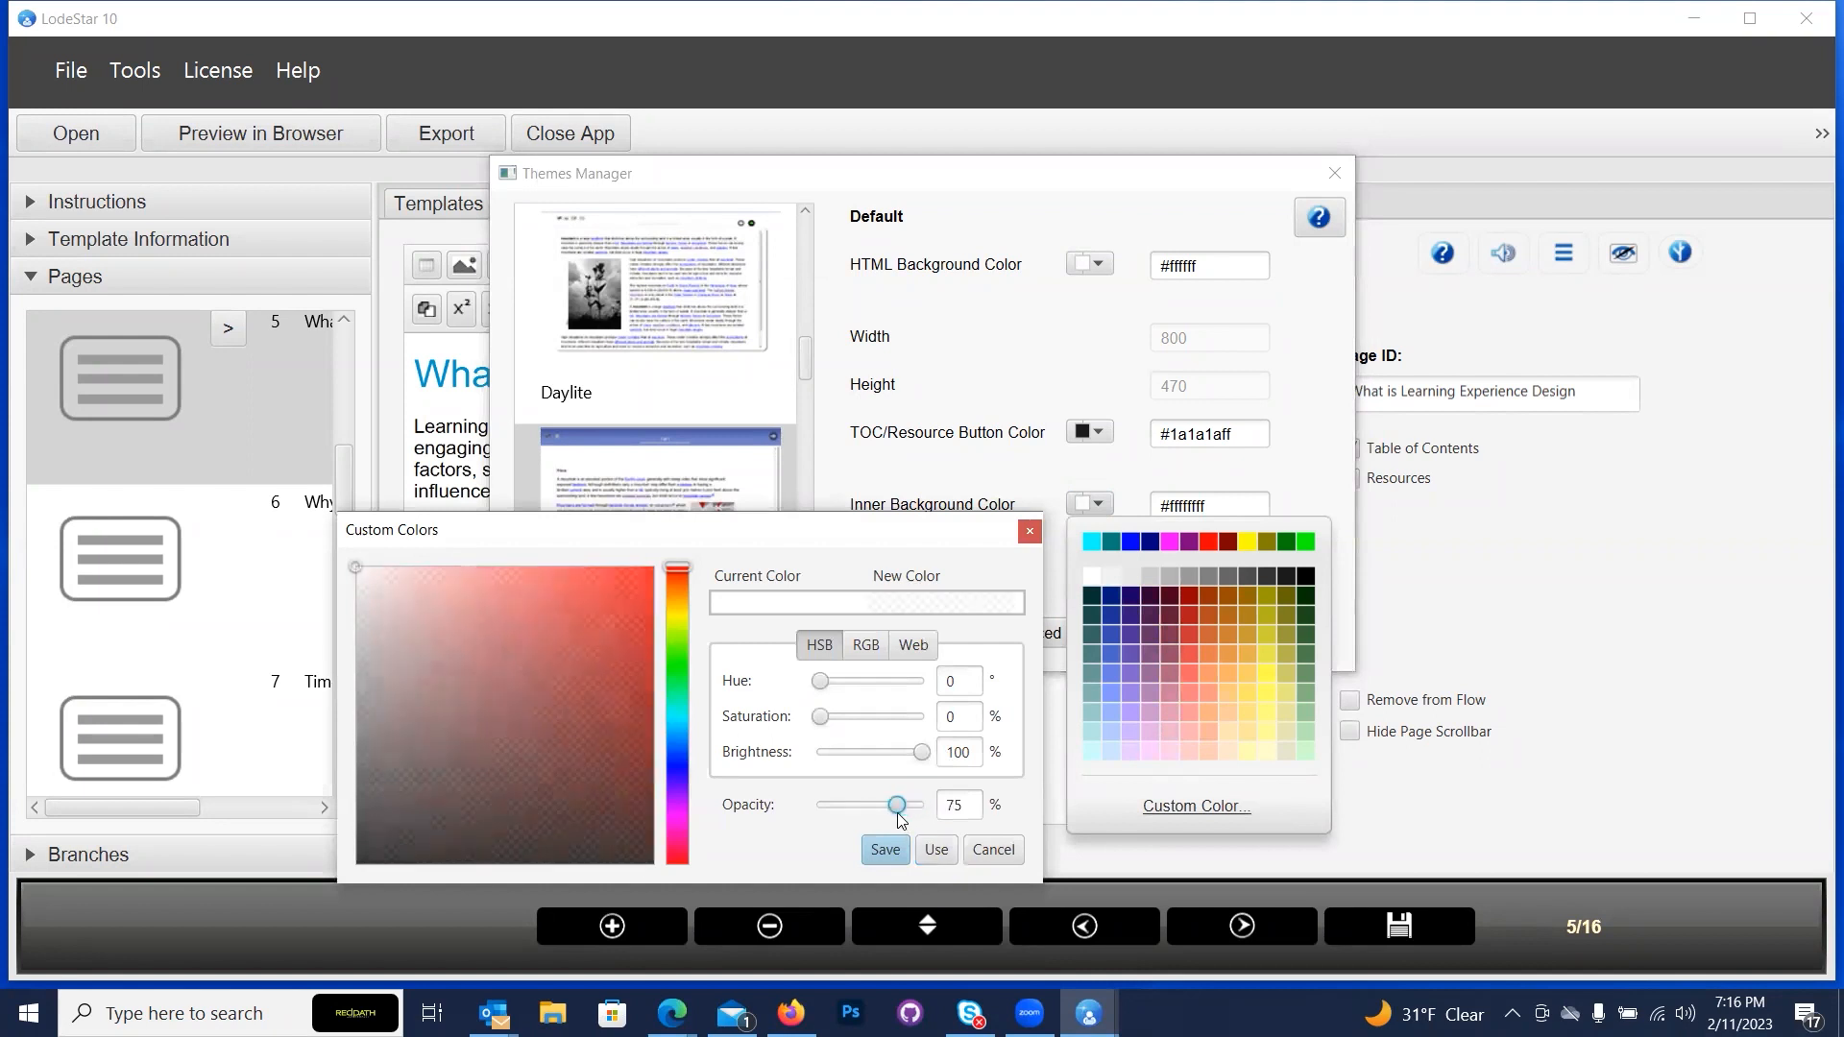
click(936, 851)
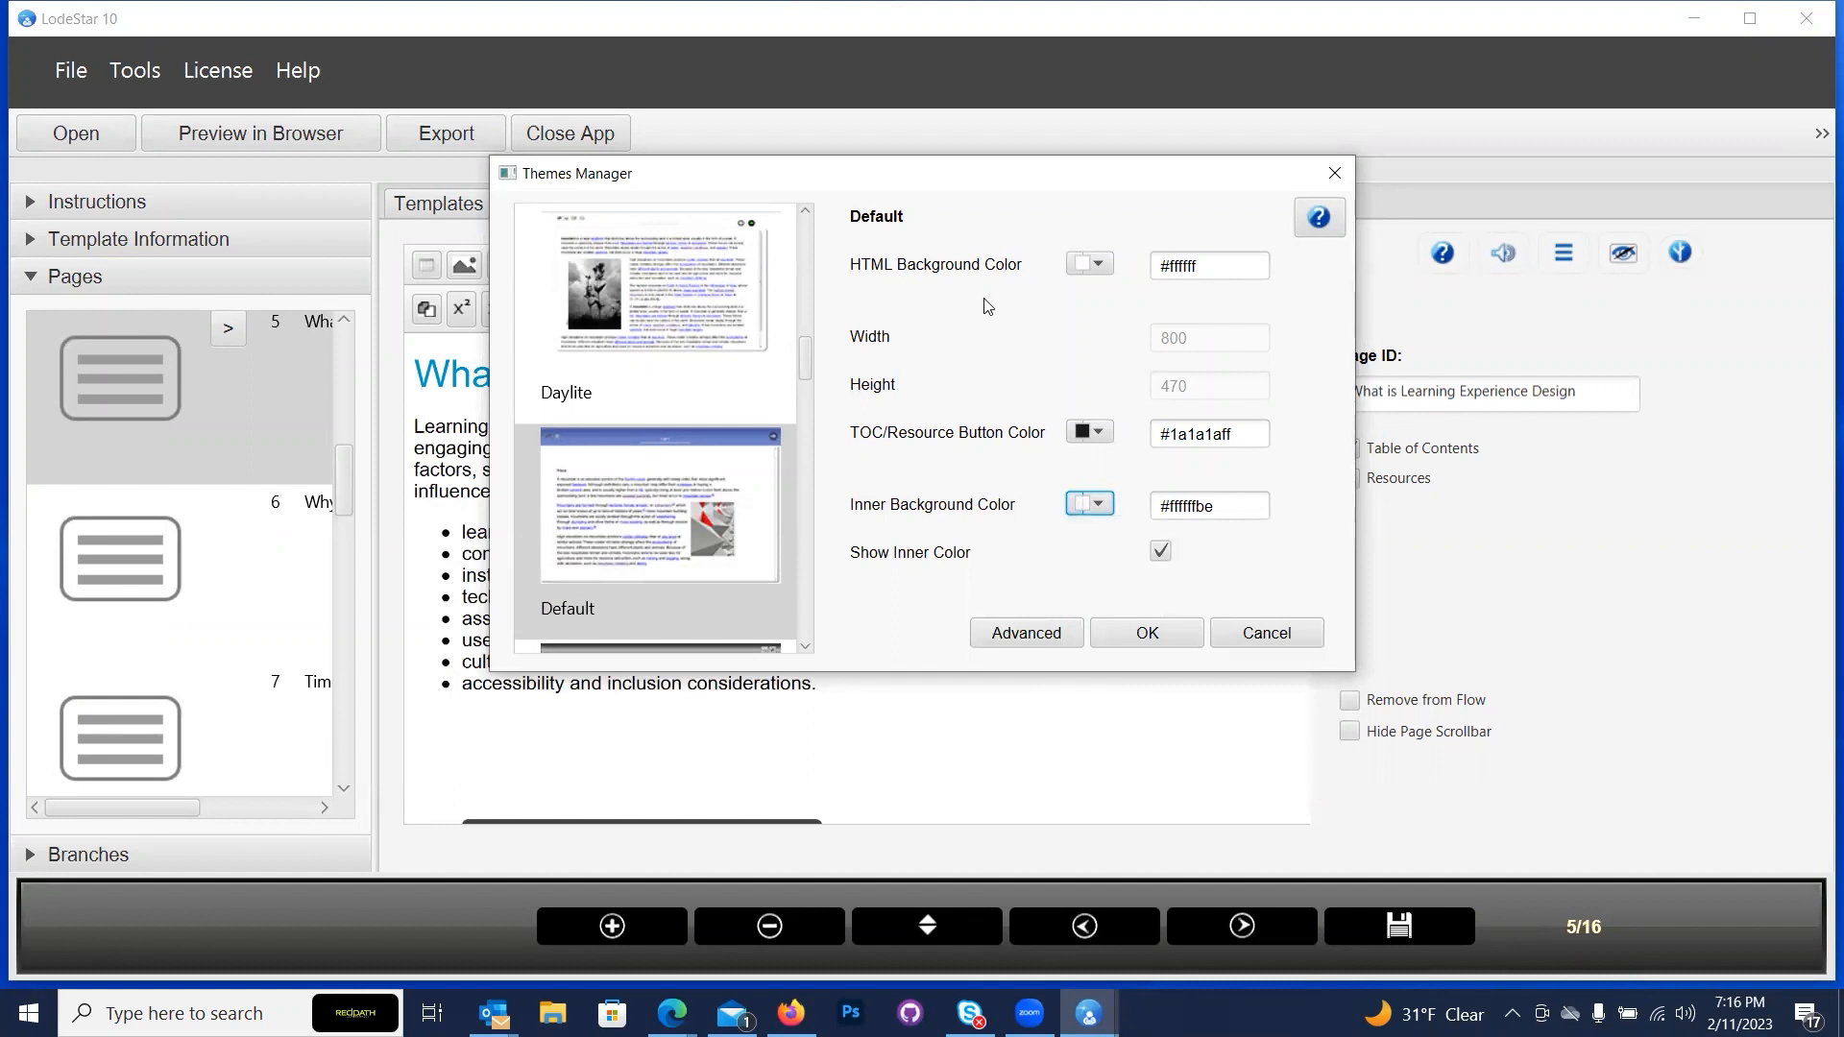
Add banner.png as the header background image in the advanced theme settings and apply the theme.
click(1025, 639)
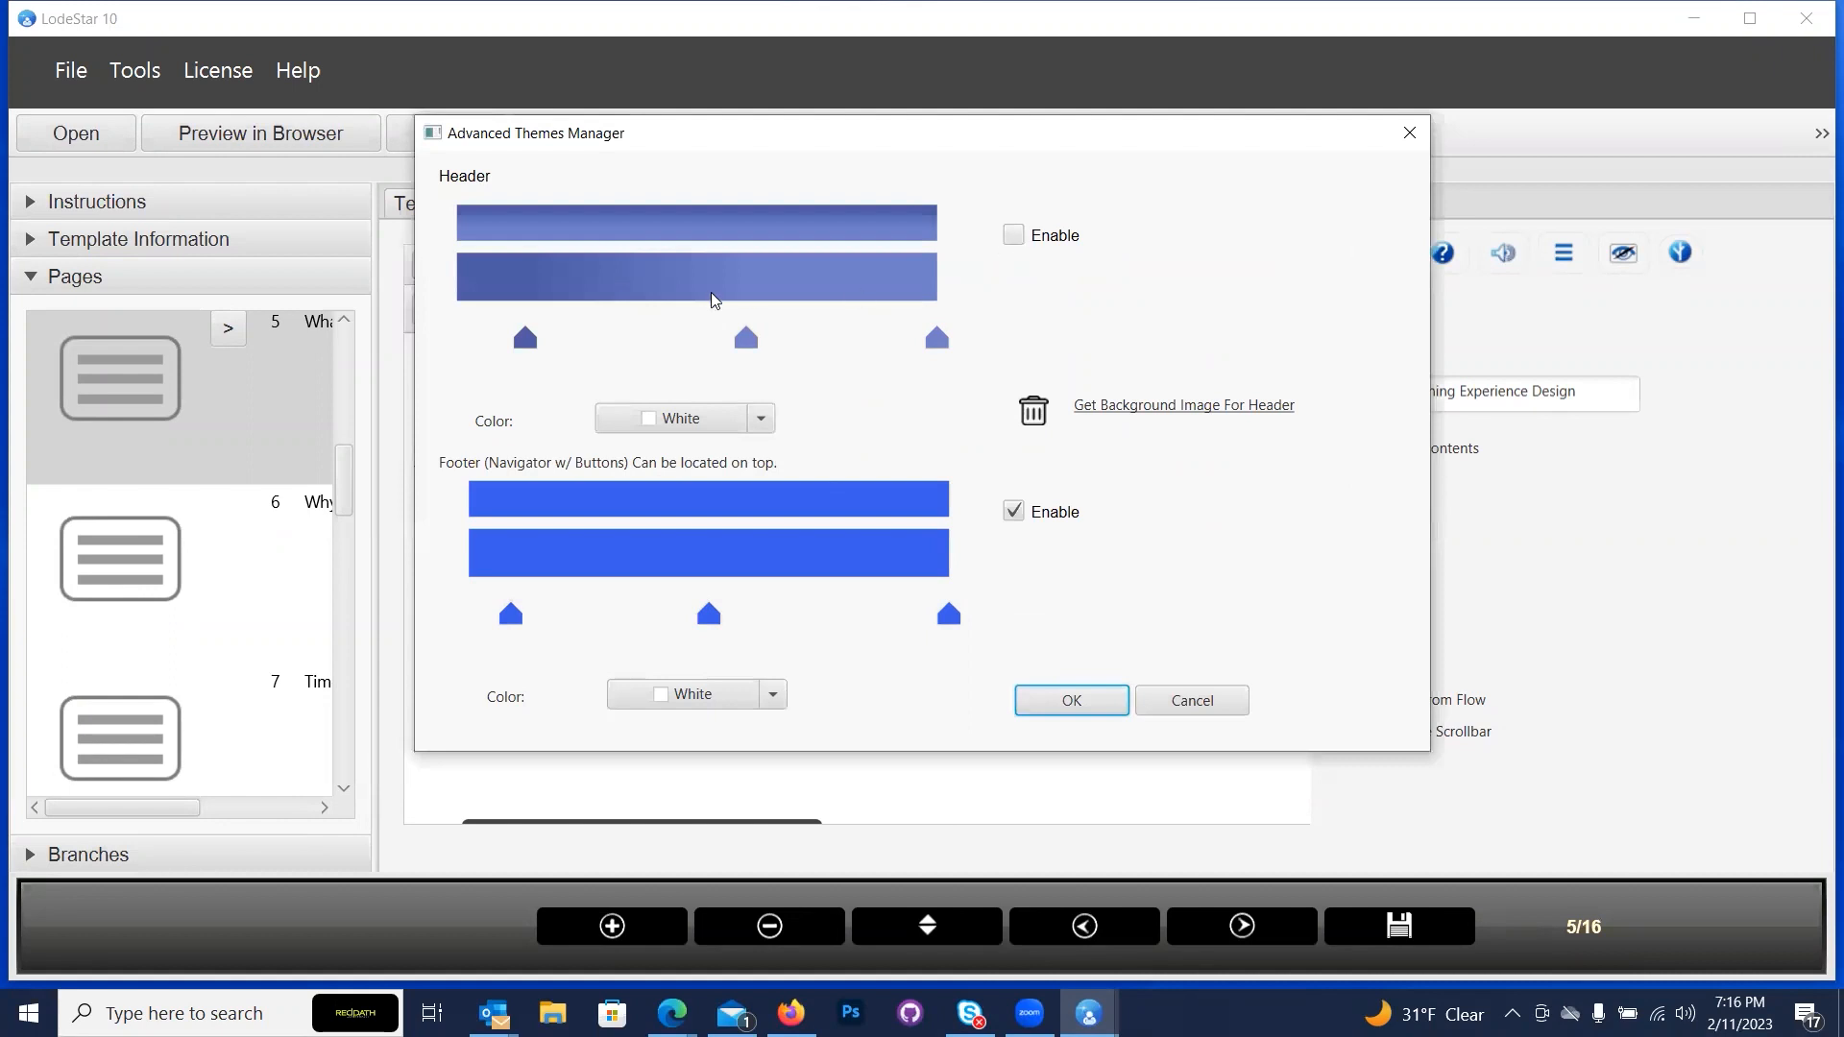
click(1162, 423)
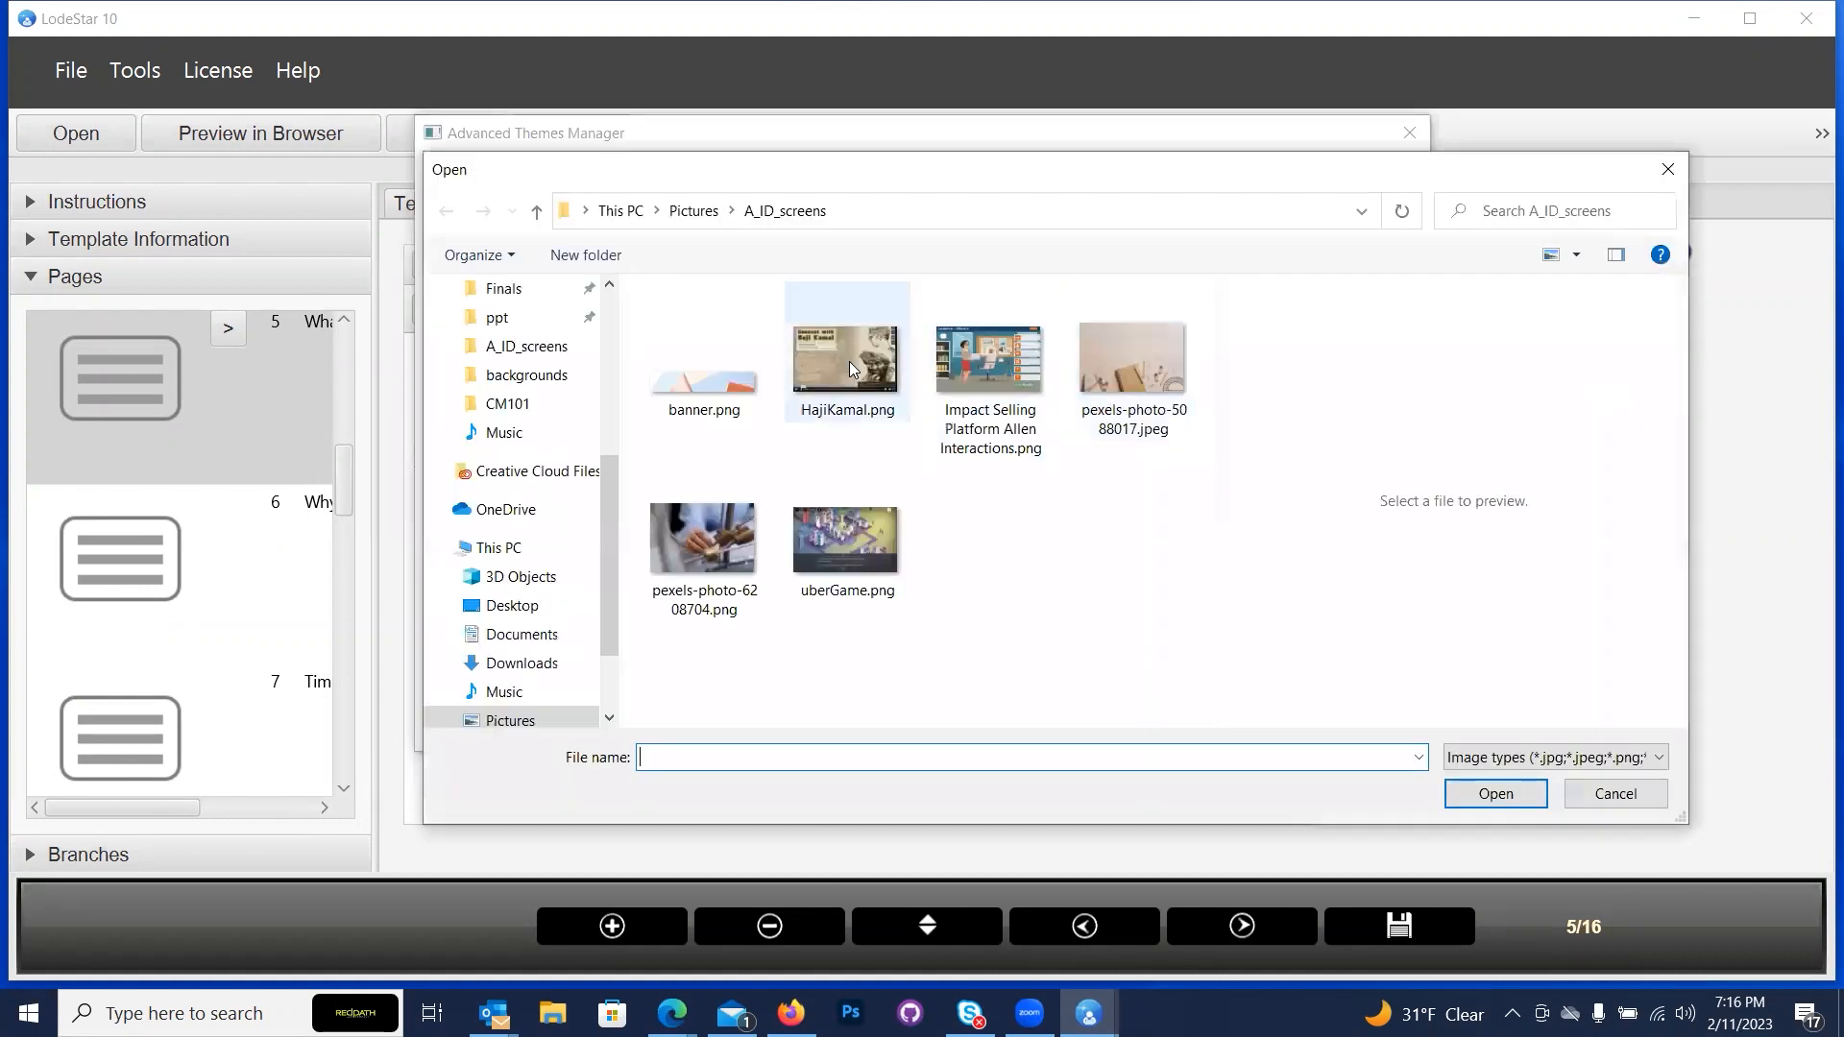
click(696, 389)
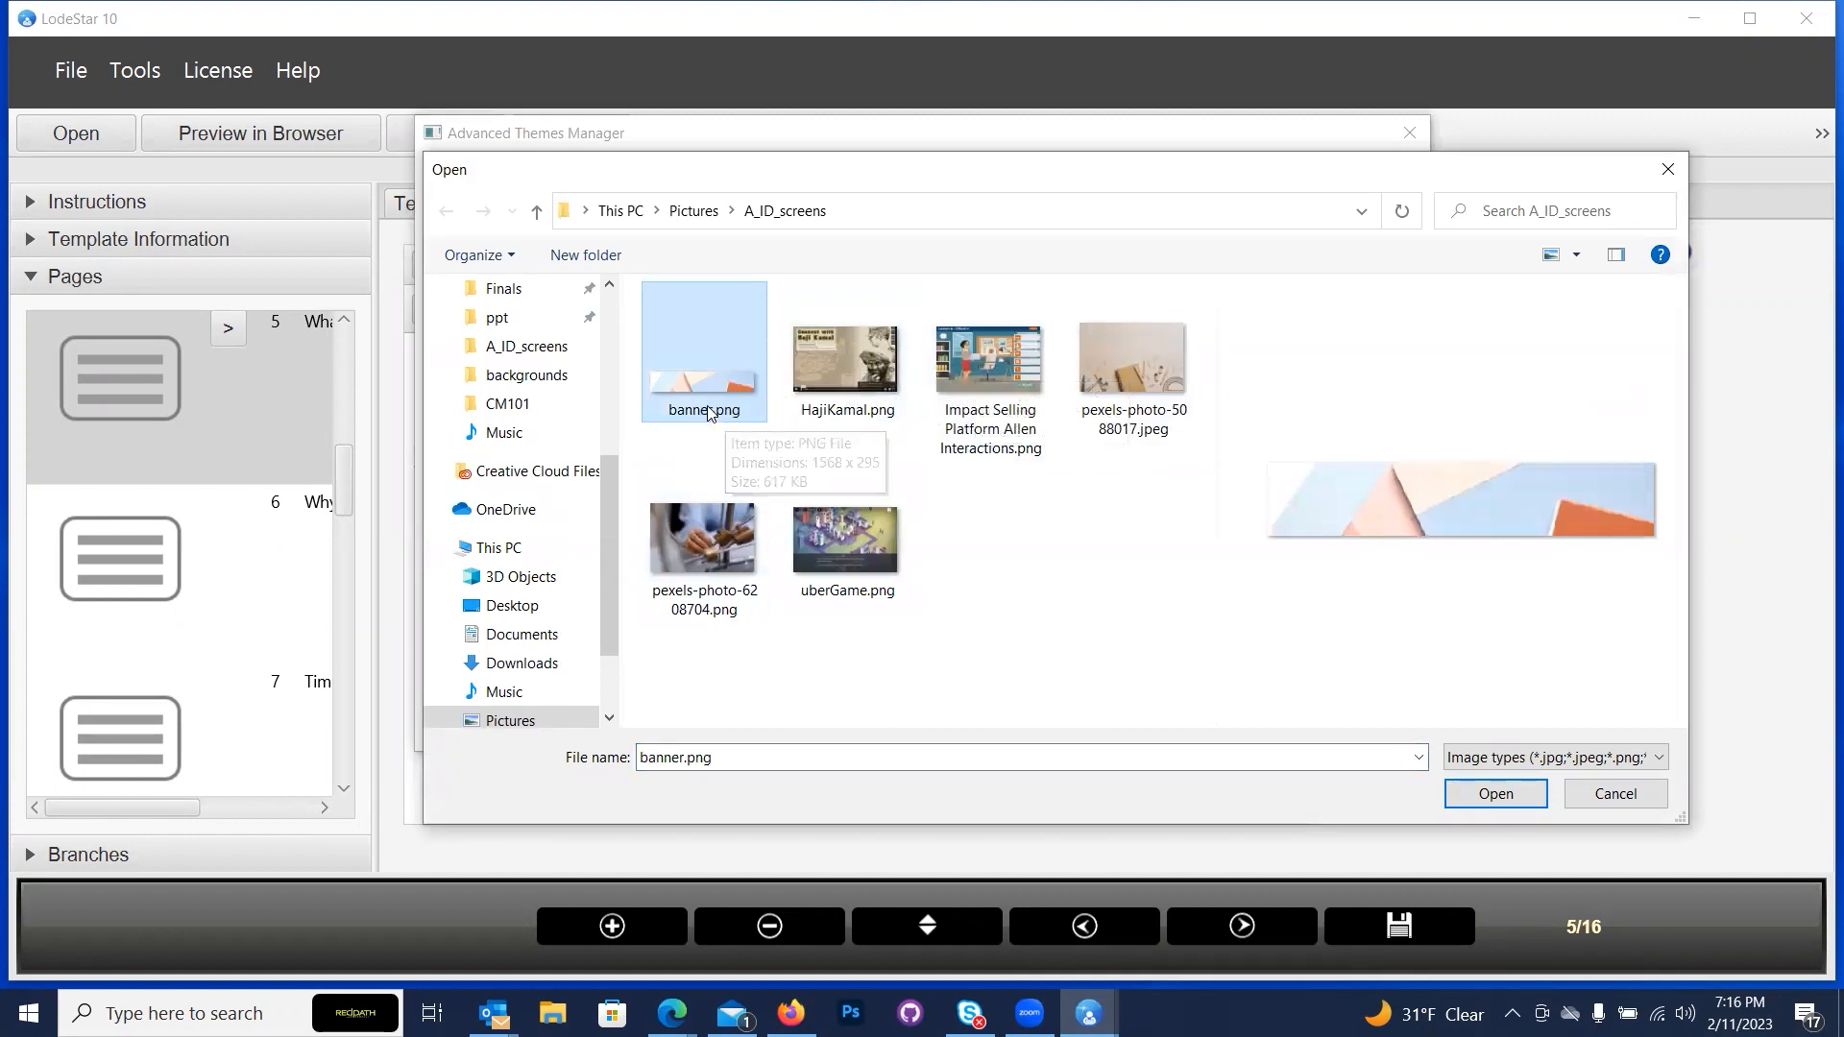
click(1490, 793)
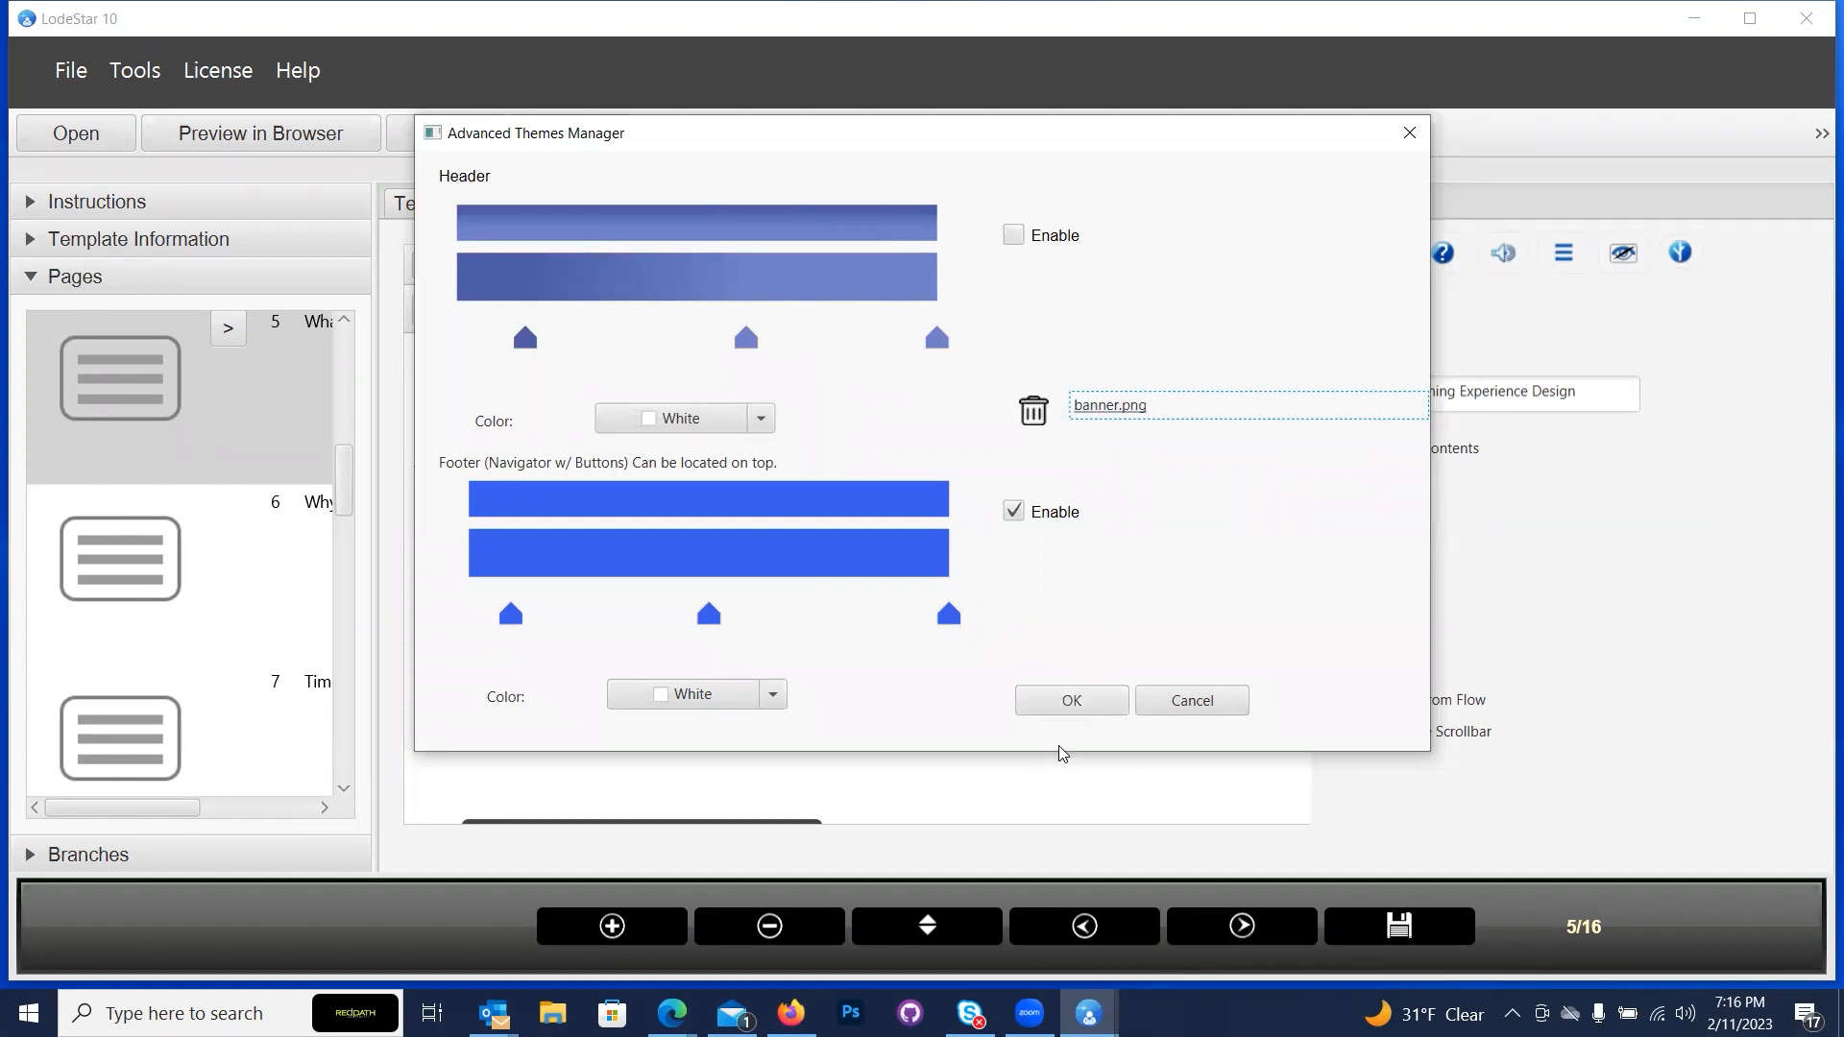
click(1070, 701)
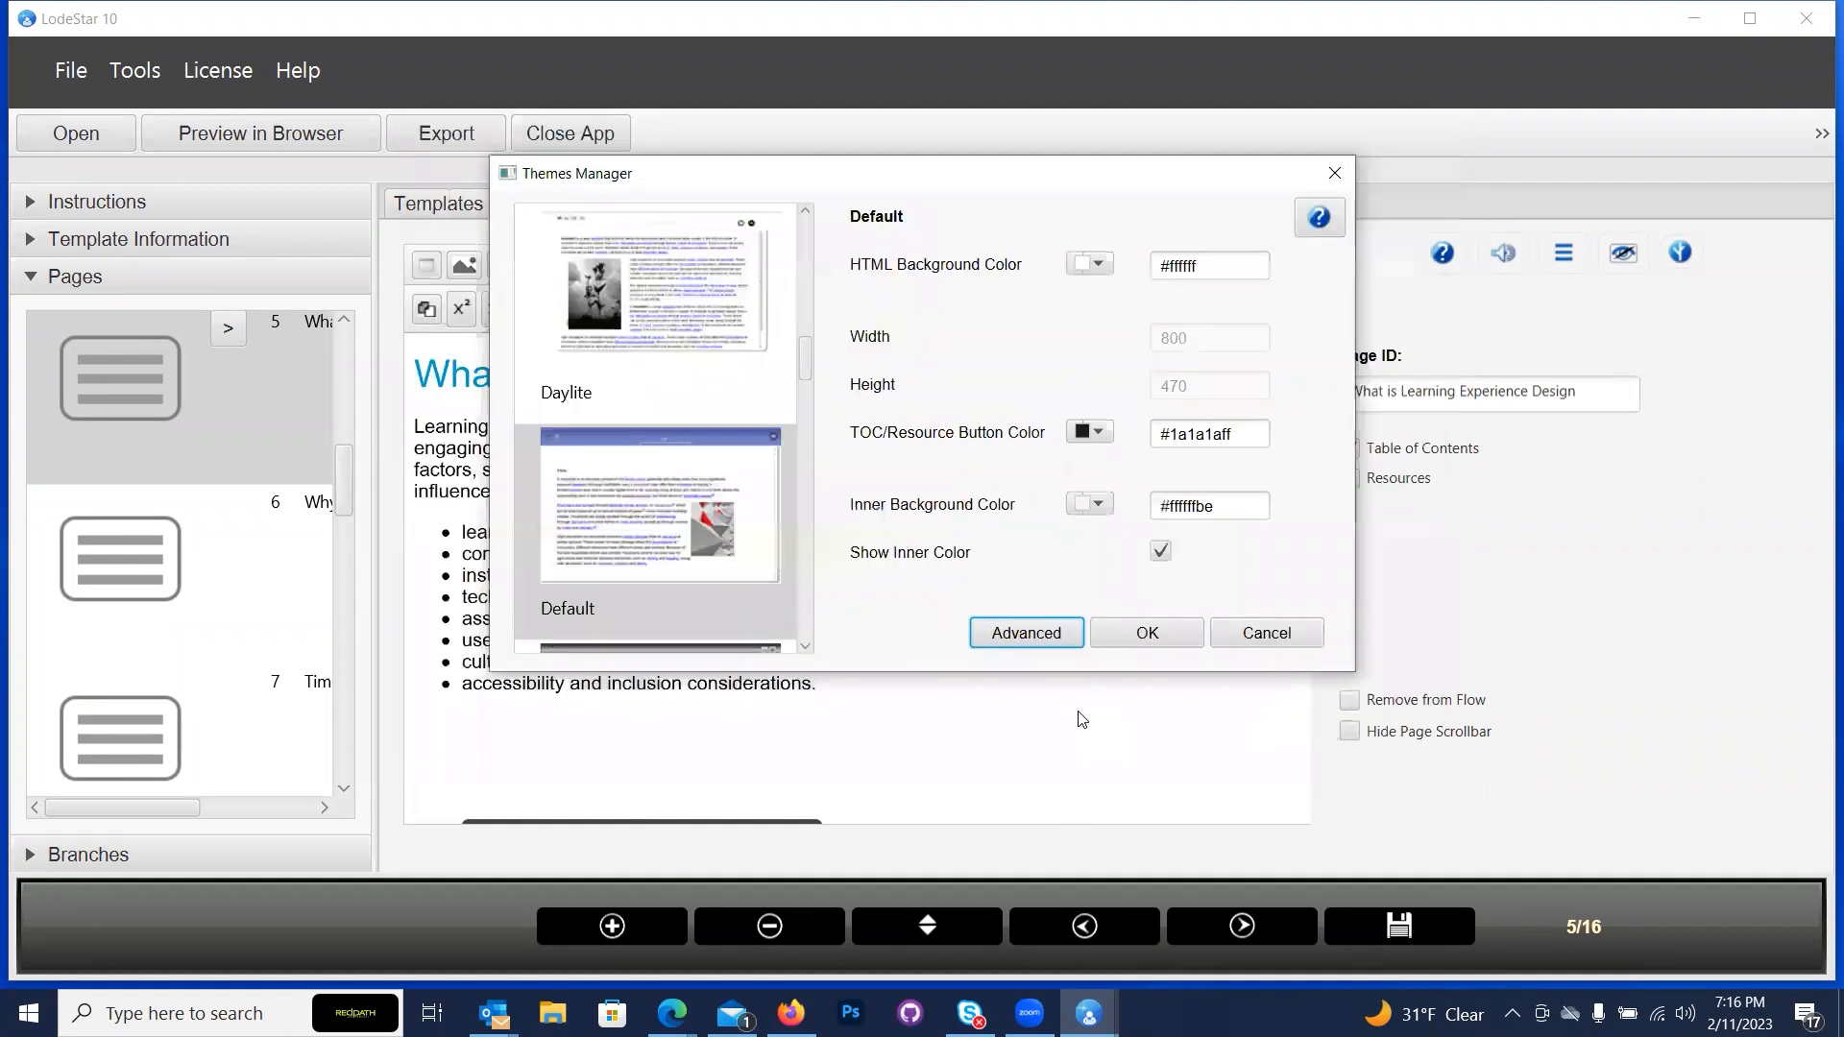
click(1105, 636)
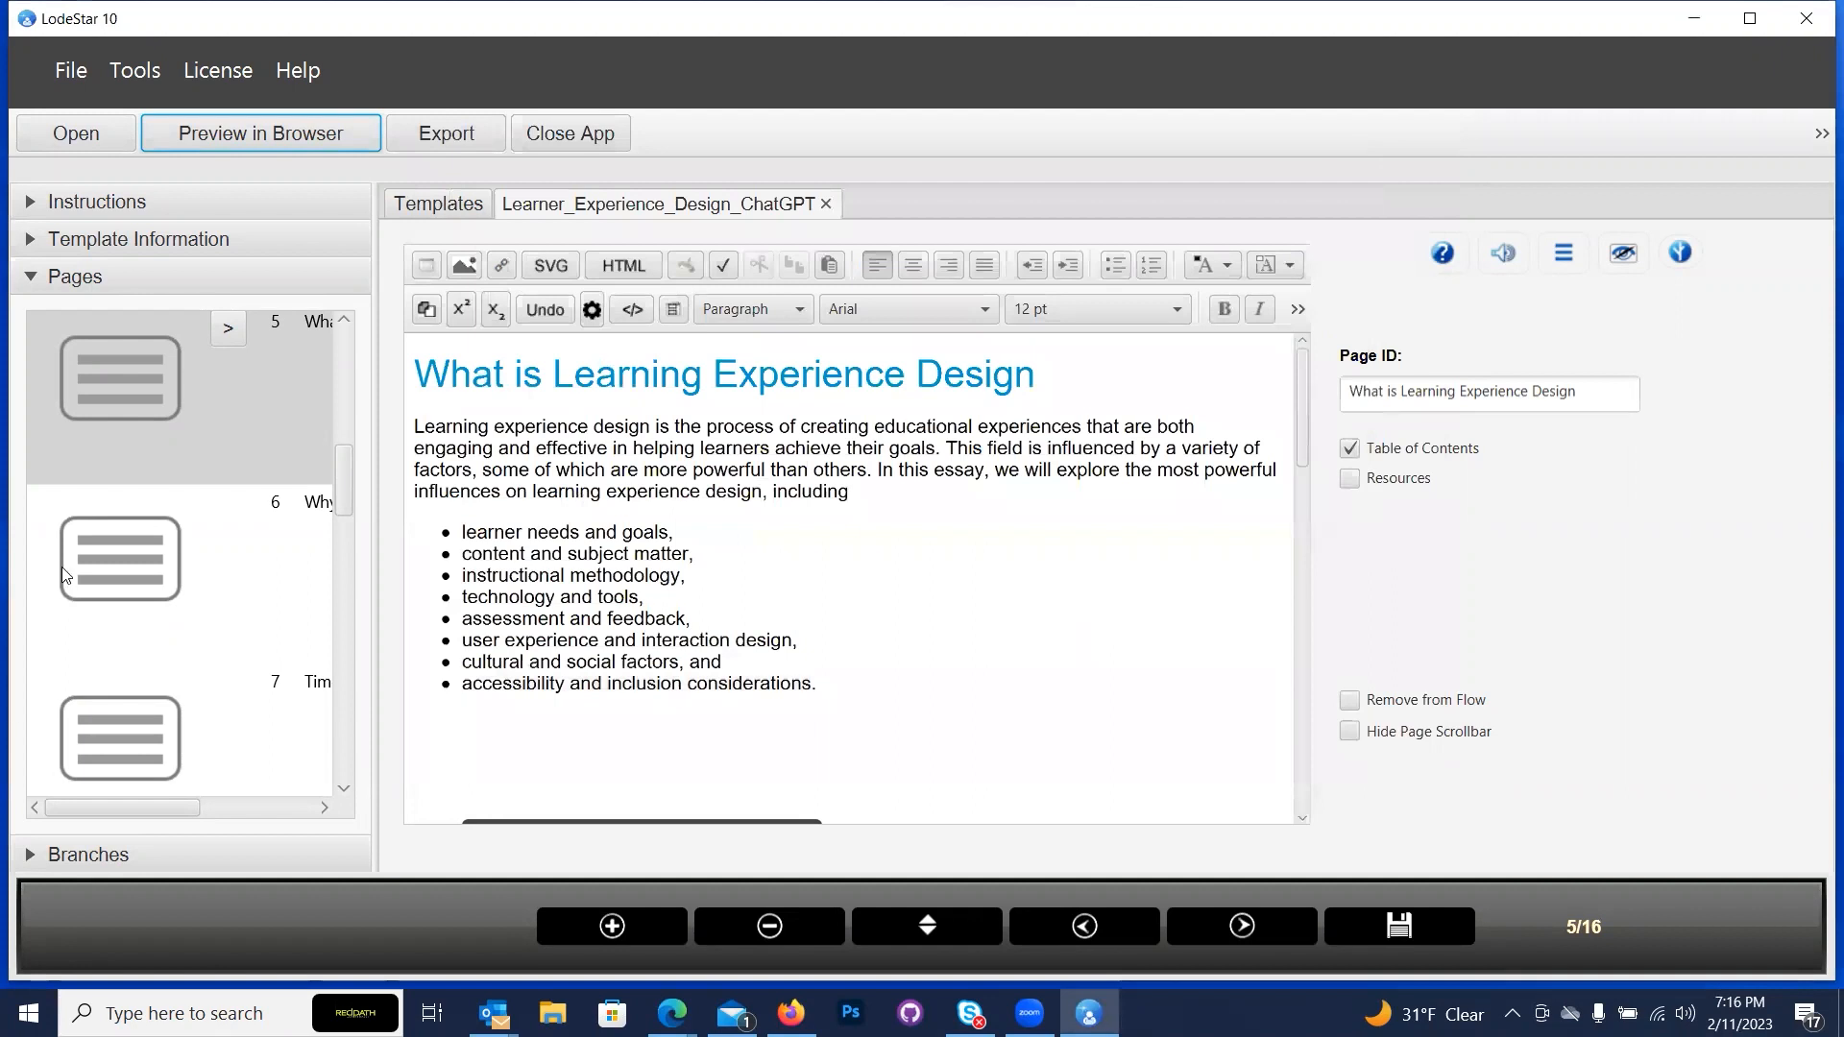
Save and preview the project in the browser, check the new theme from the title page through the multiple-choice question, and close the preview.
click(312, 136)
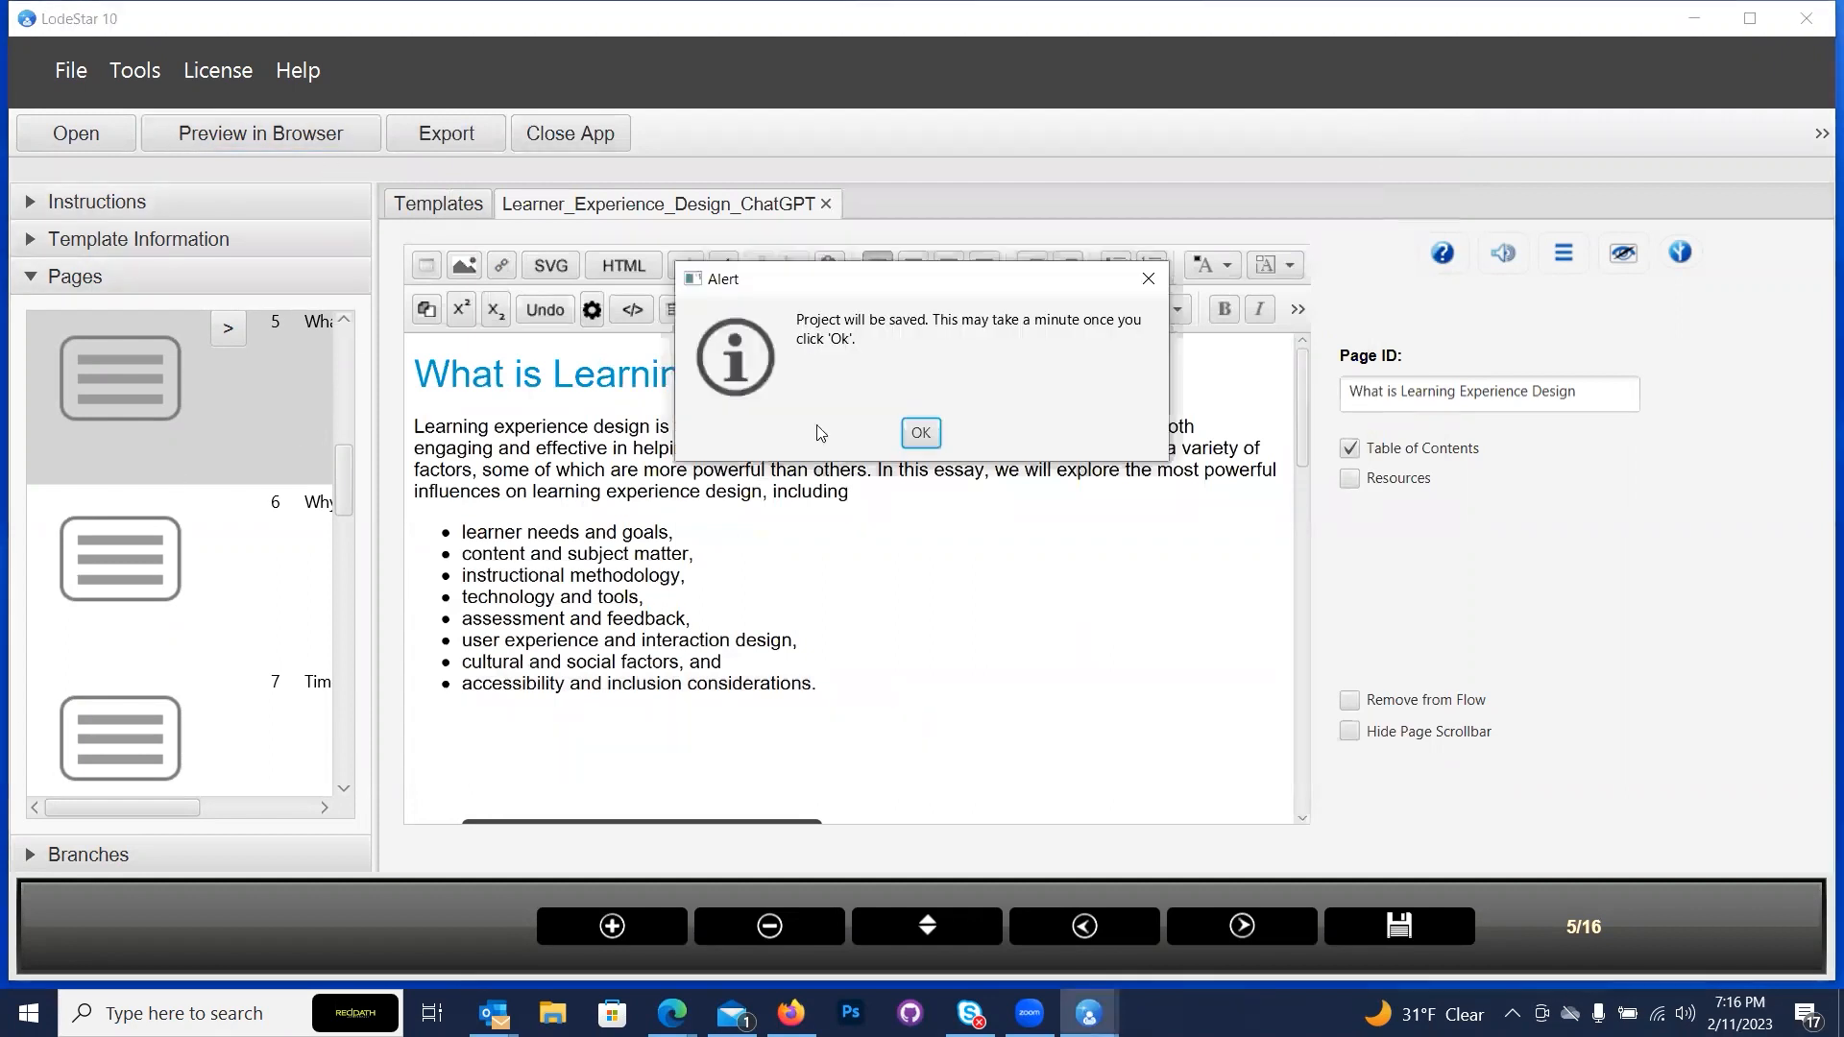
click(920, 434)
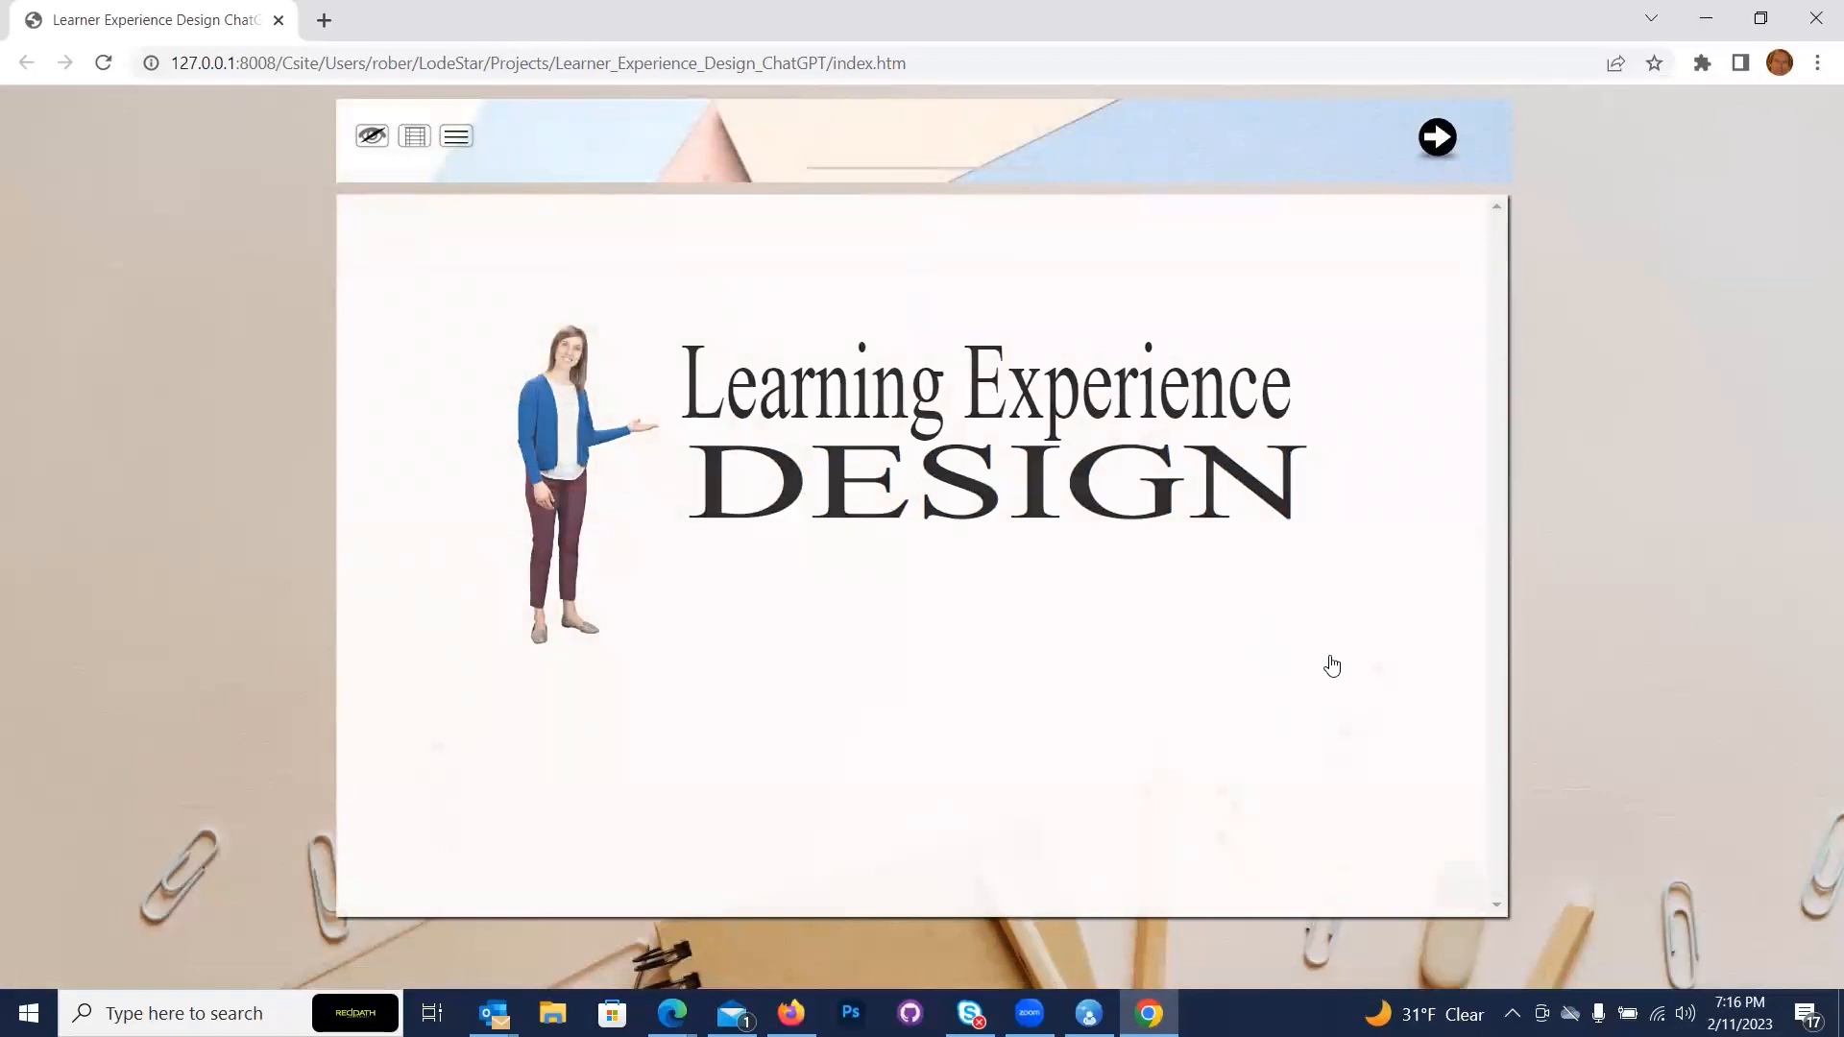
click(1437, 138)
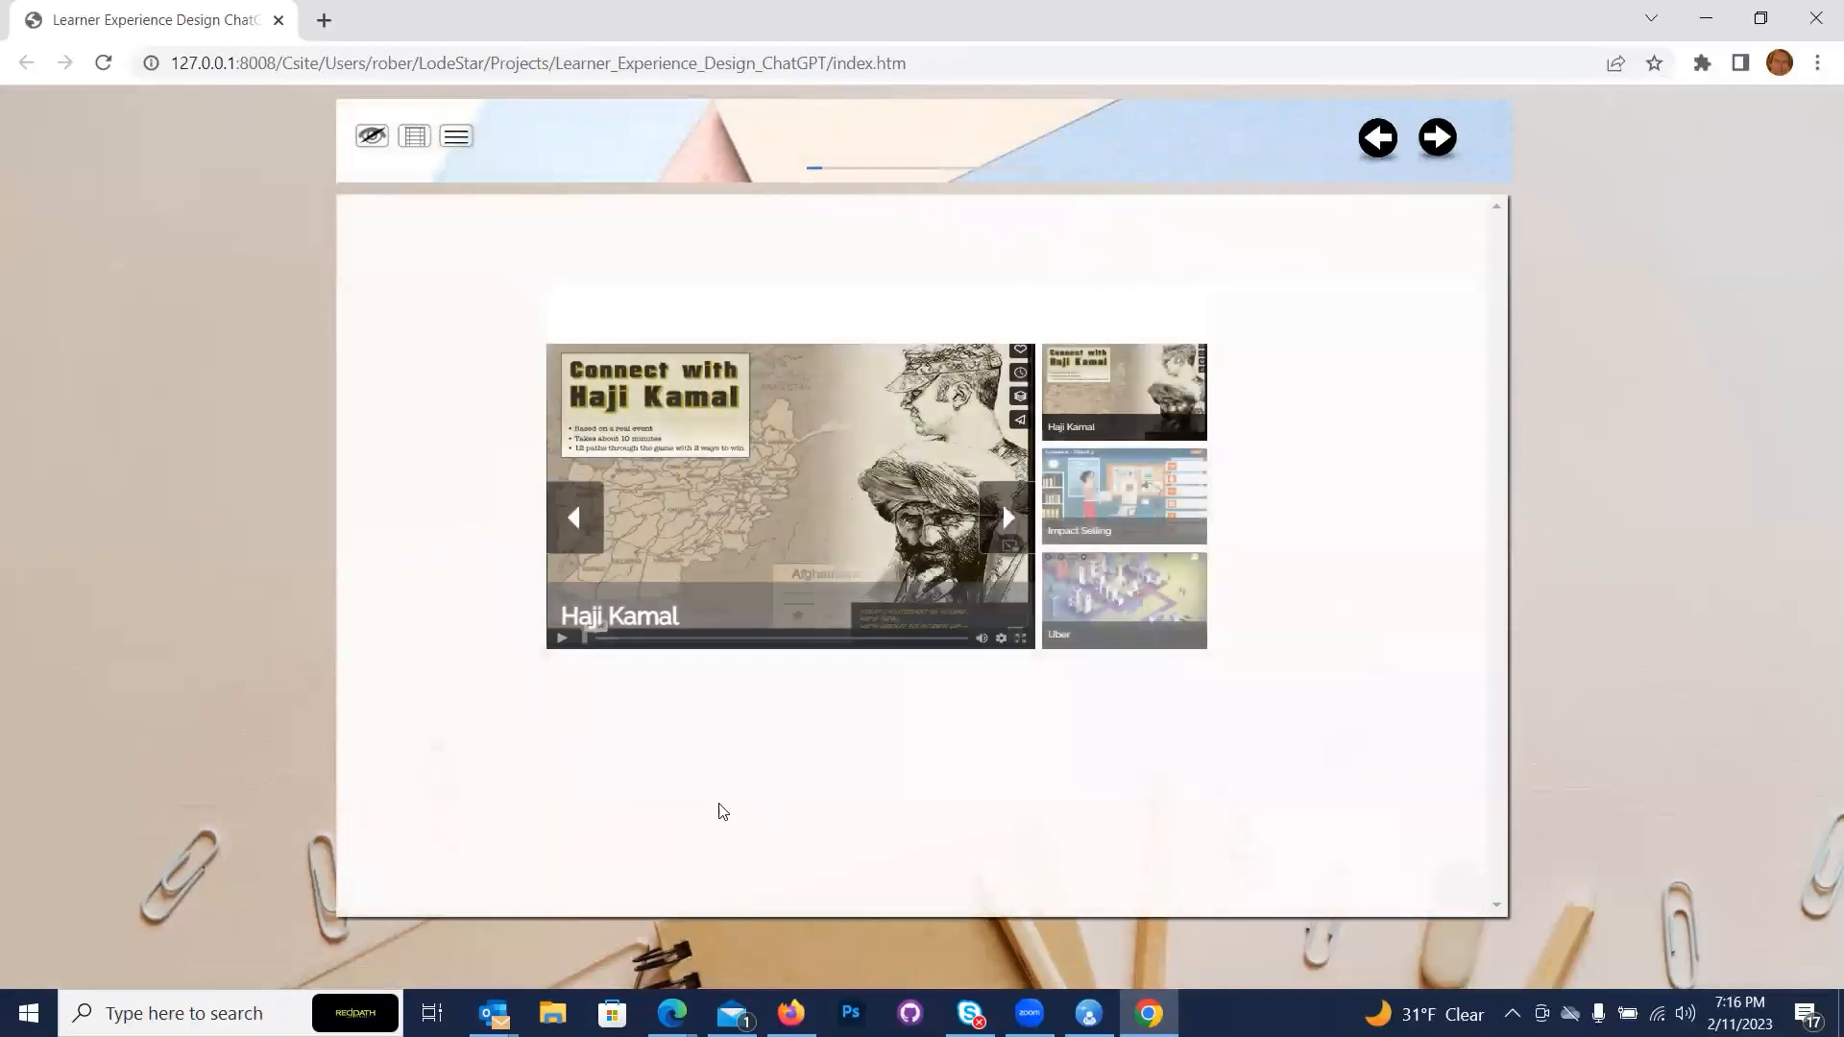
click(1437, 138)
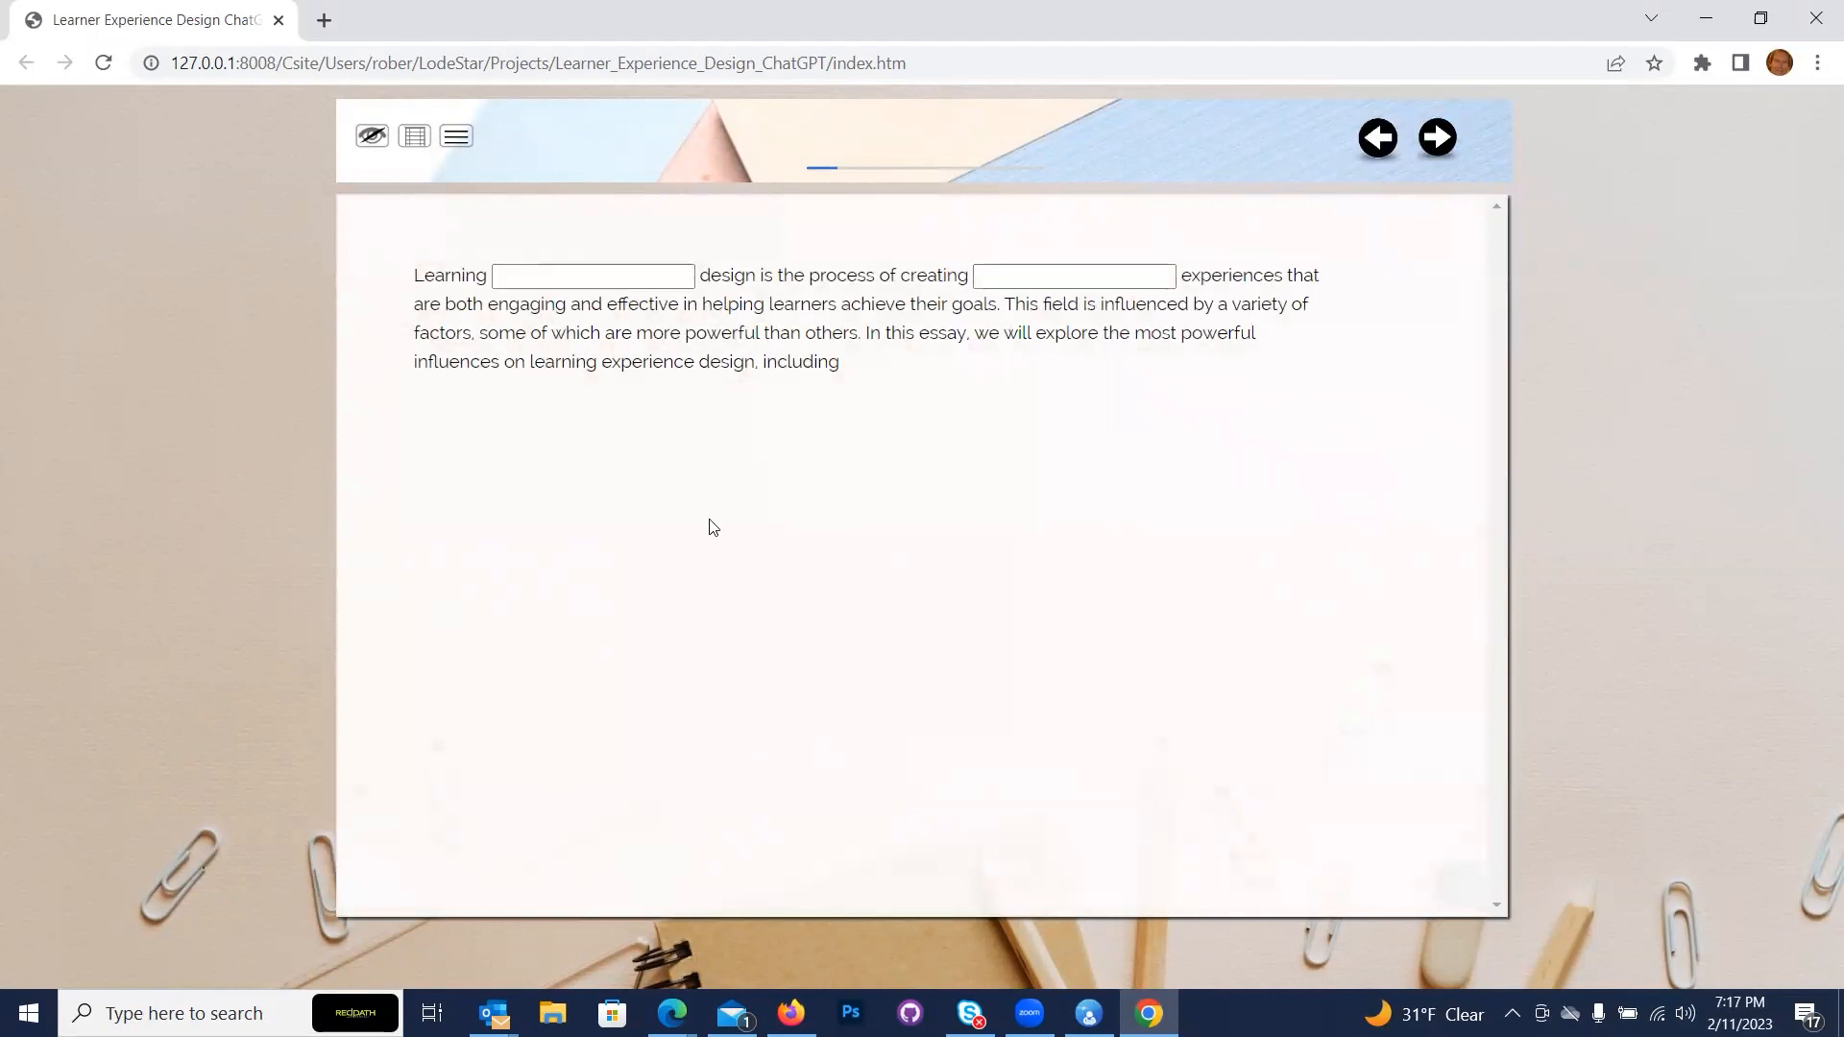
click(1438, 146)
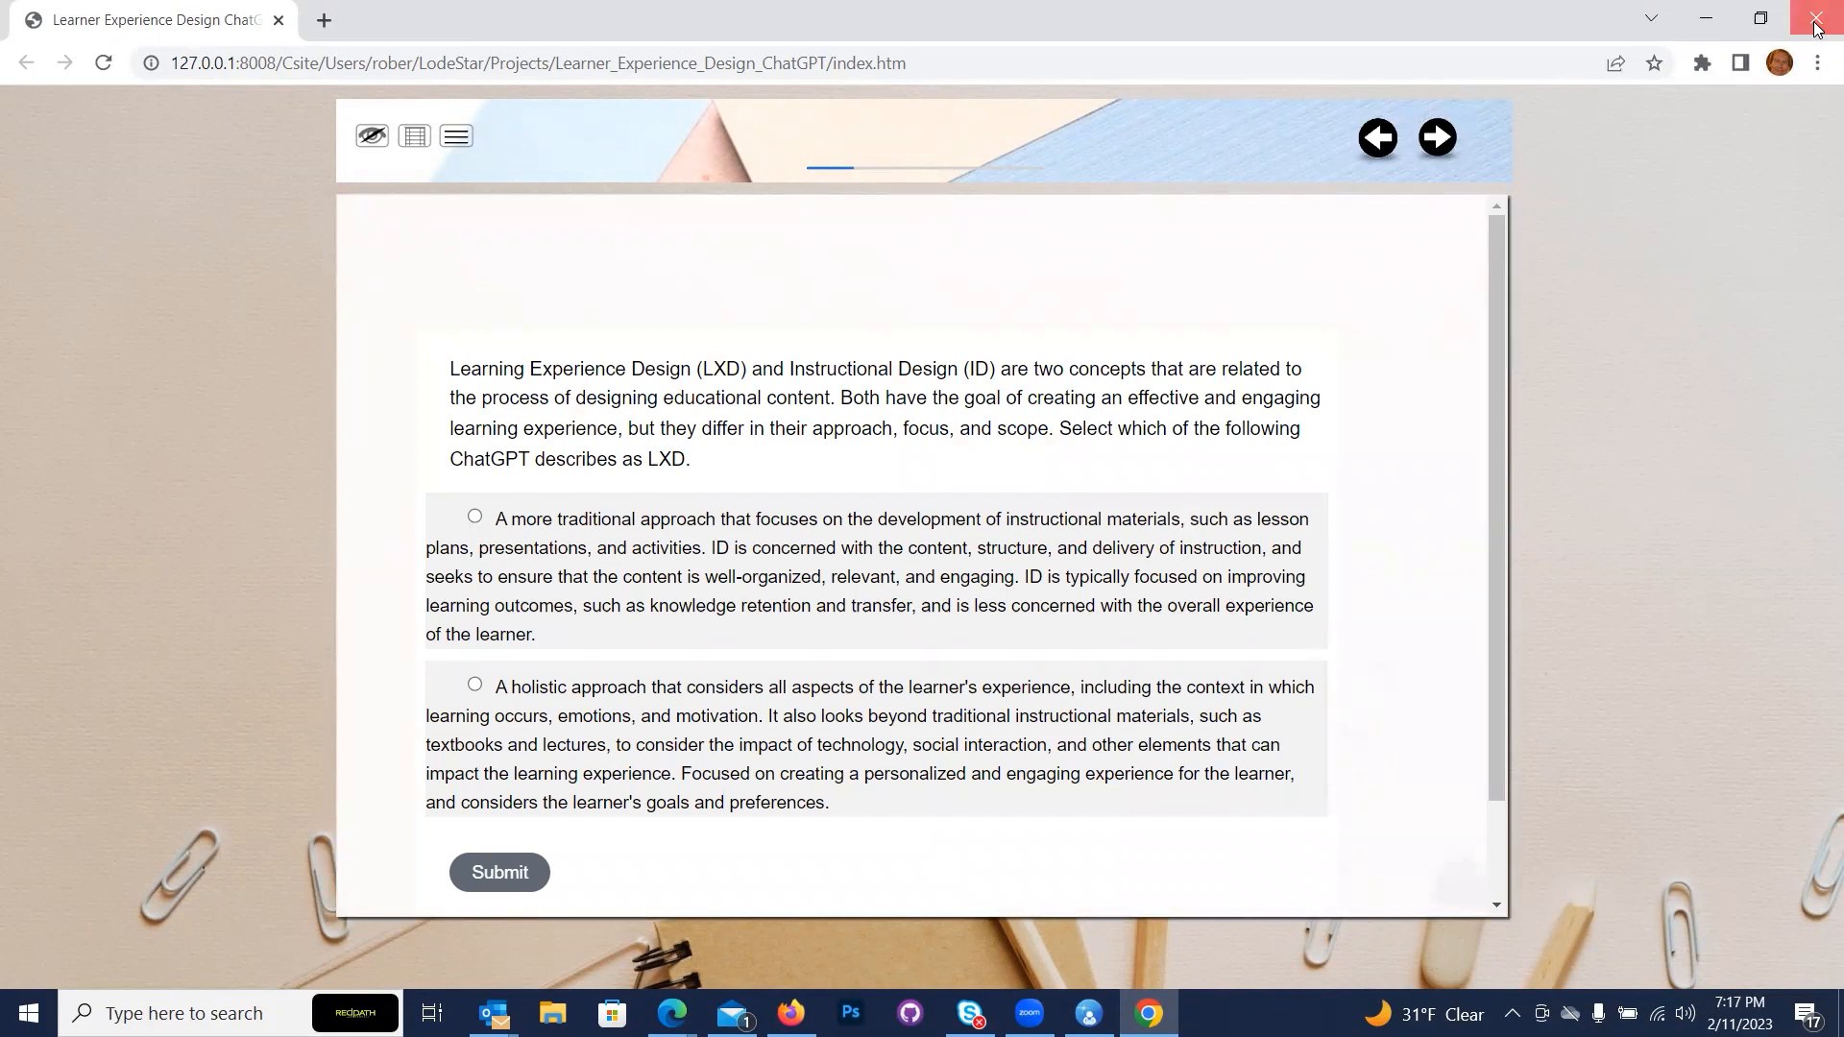
click(1815, 17)
Apply the Blue palette to the project's form-based pages.
click(131, 71)
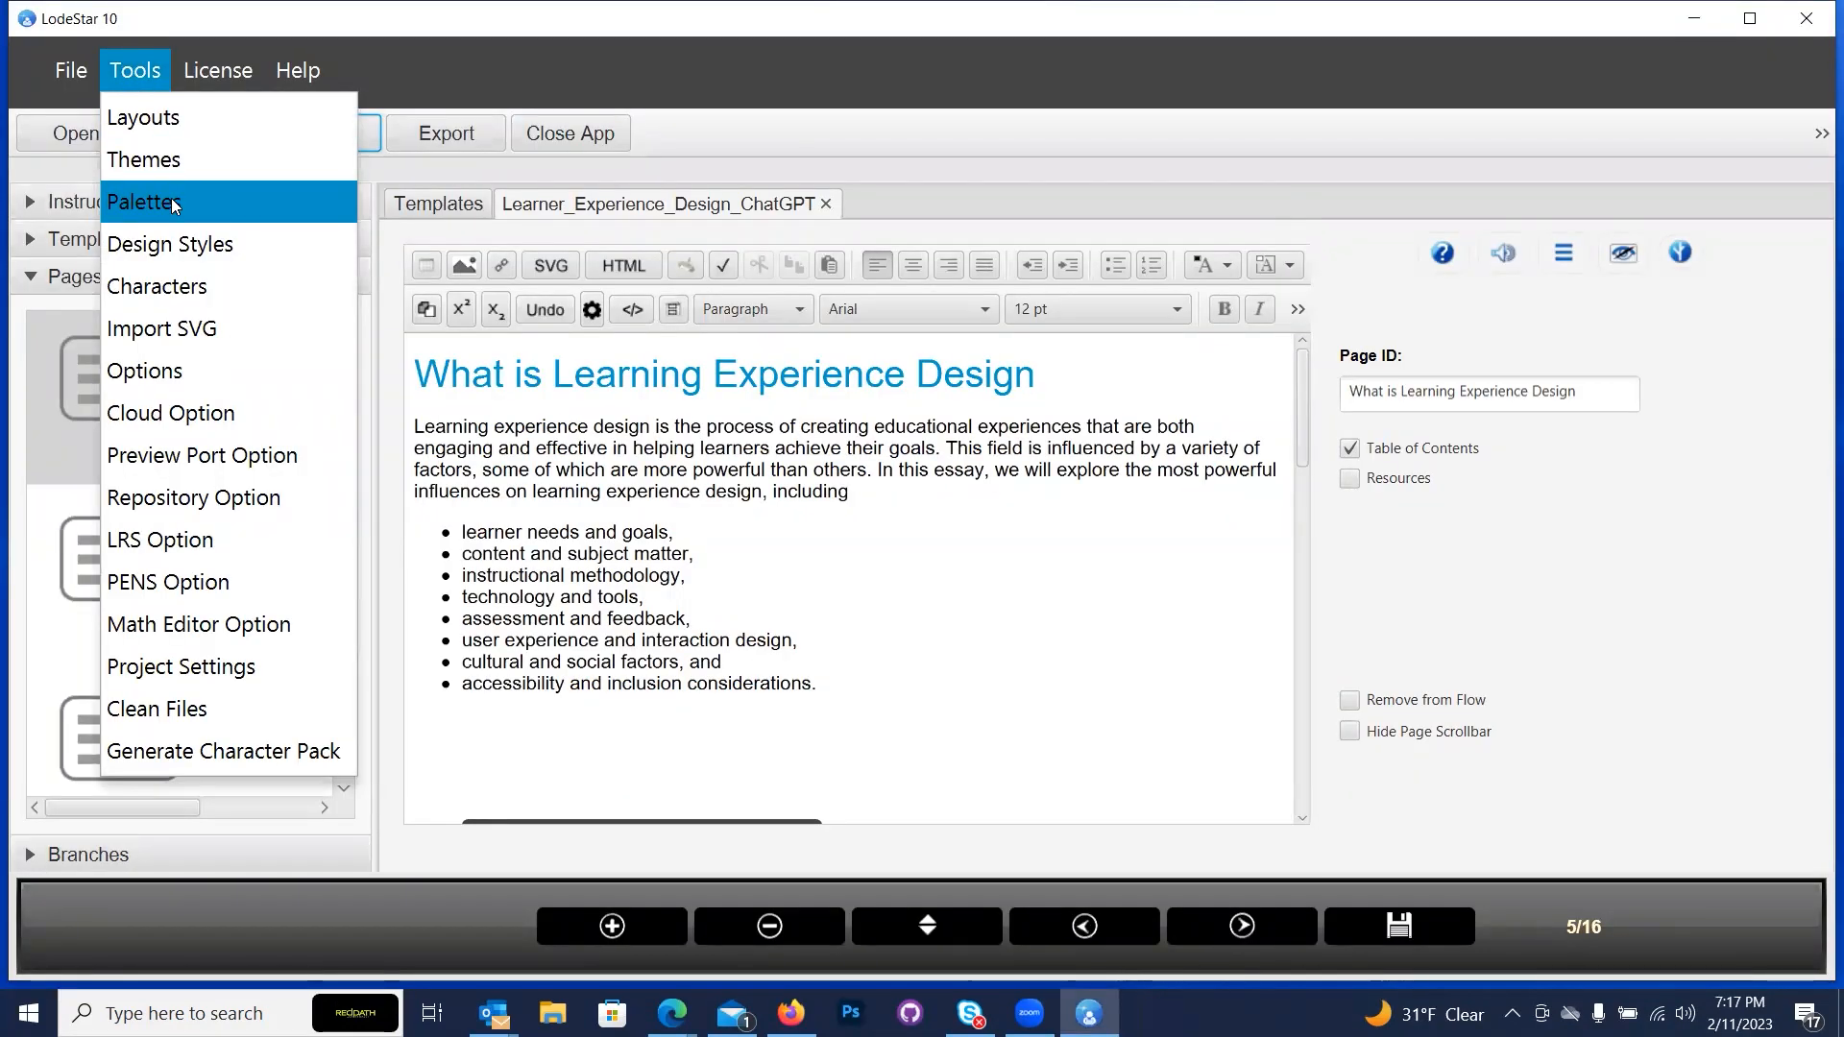
click(165, 207)
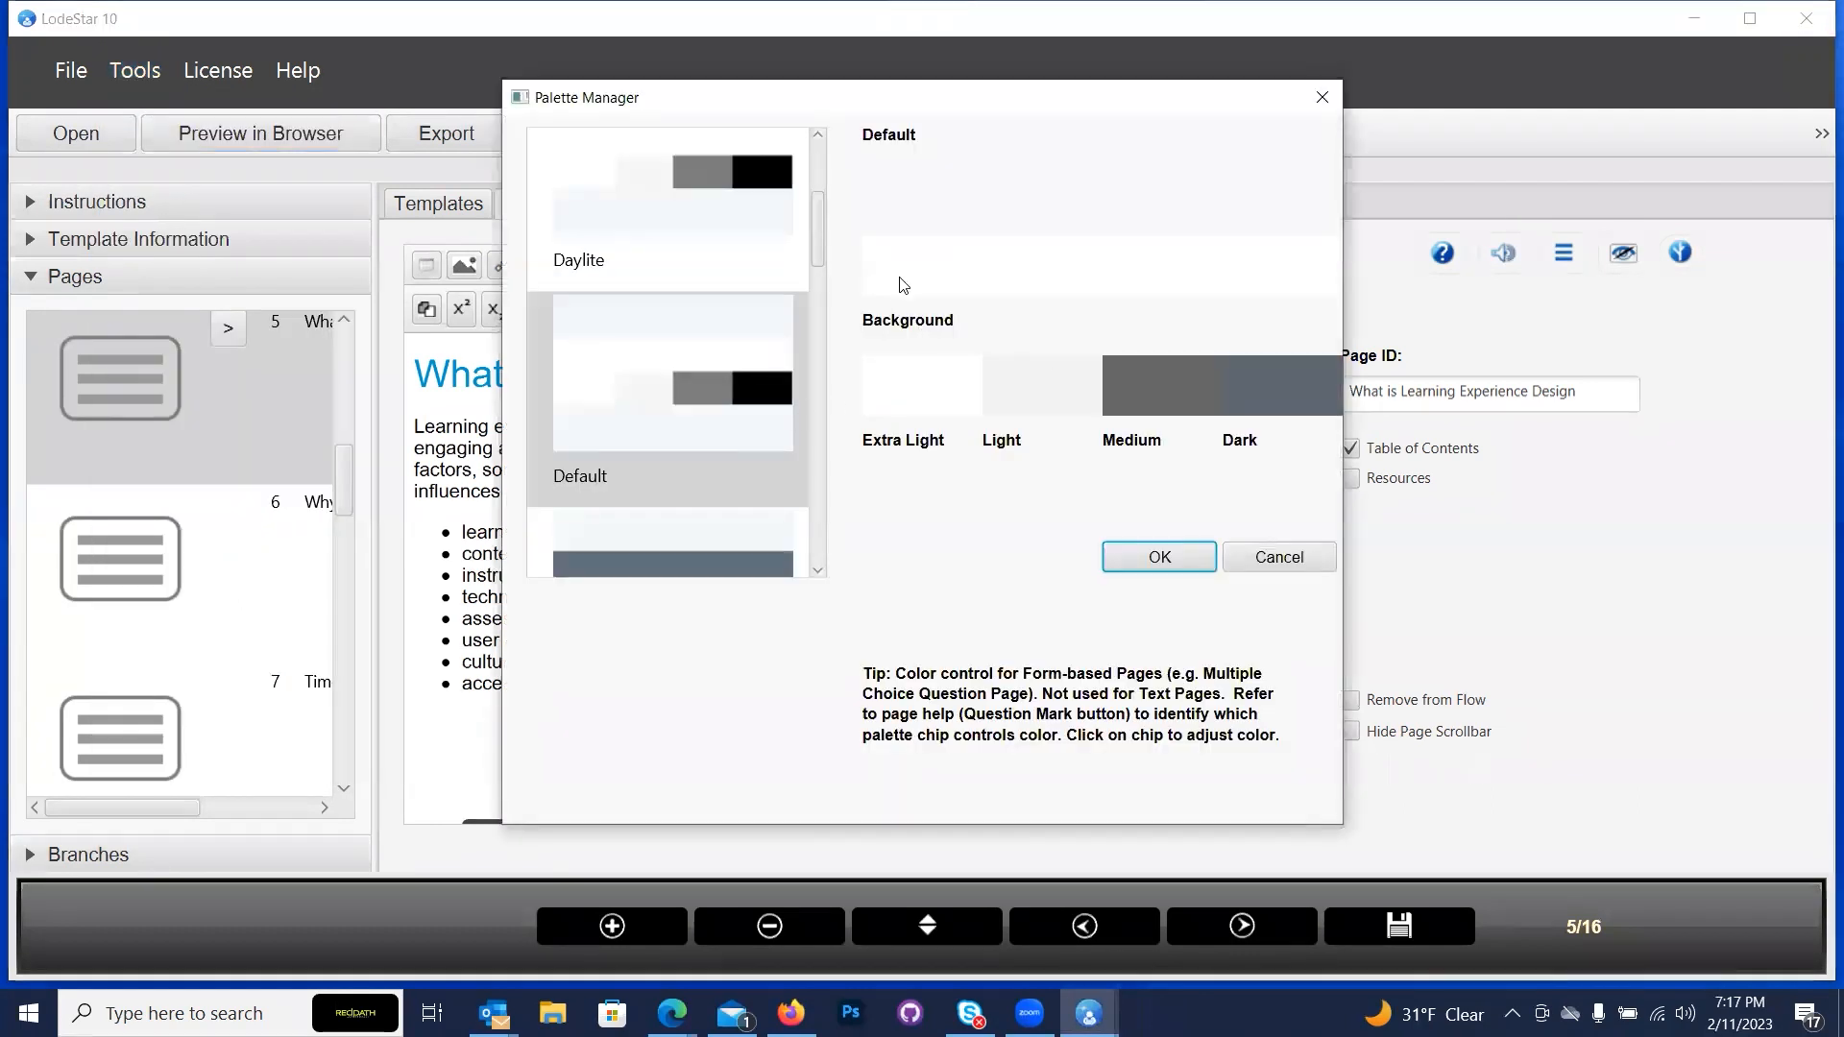
scroll(709, 371, down, 2)
scroll(709, 380, down, 2)
scroll(697, 384, up, 5)
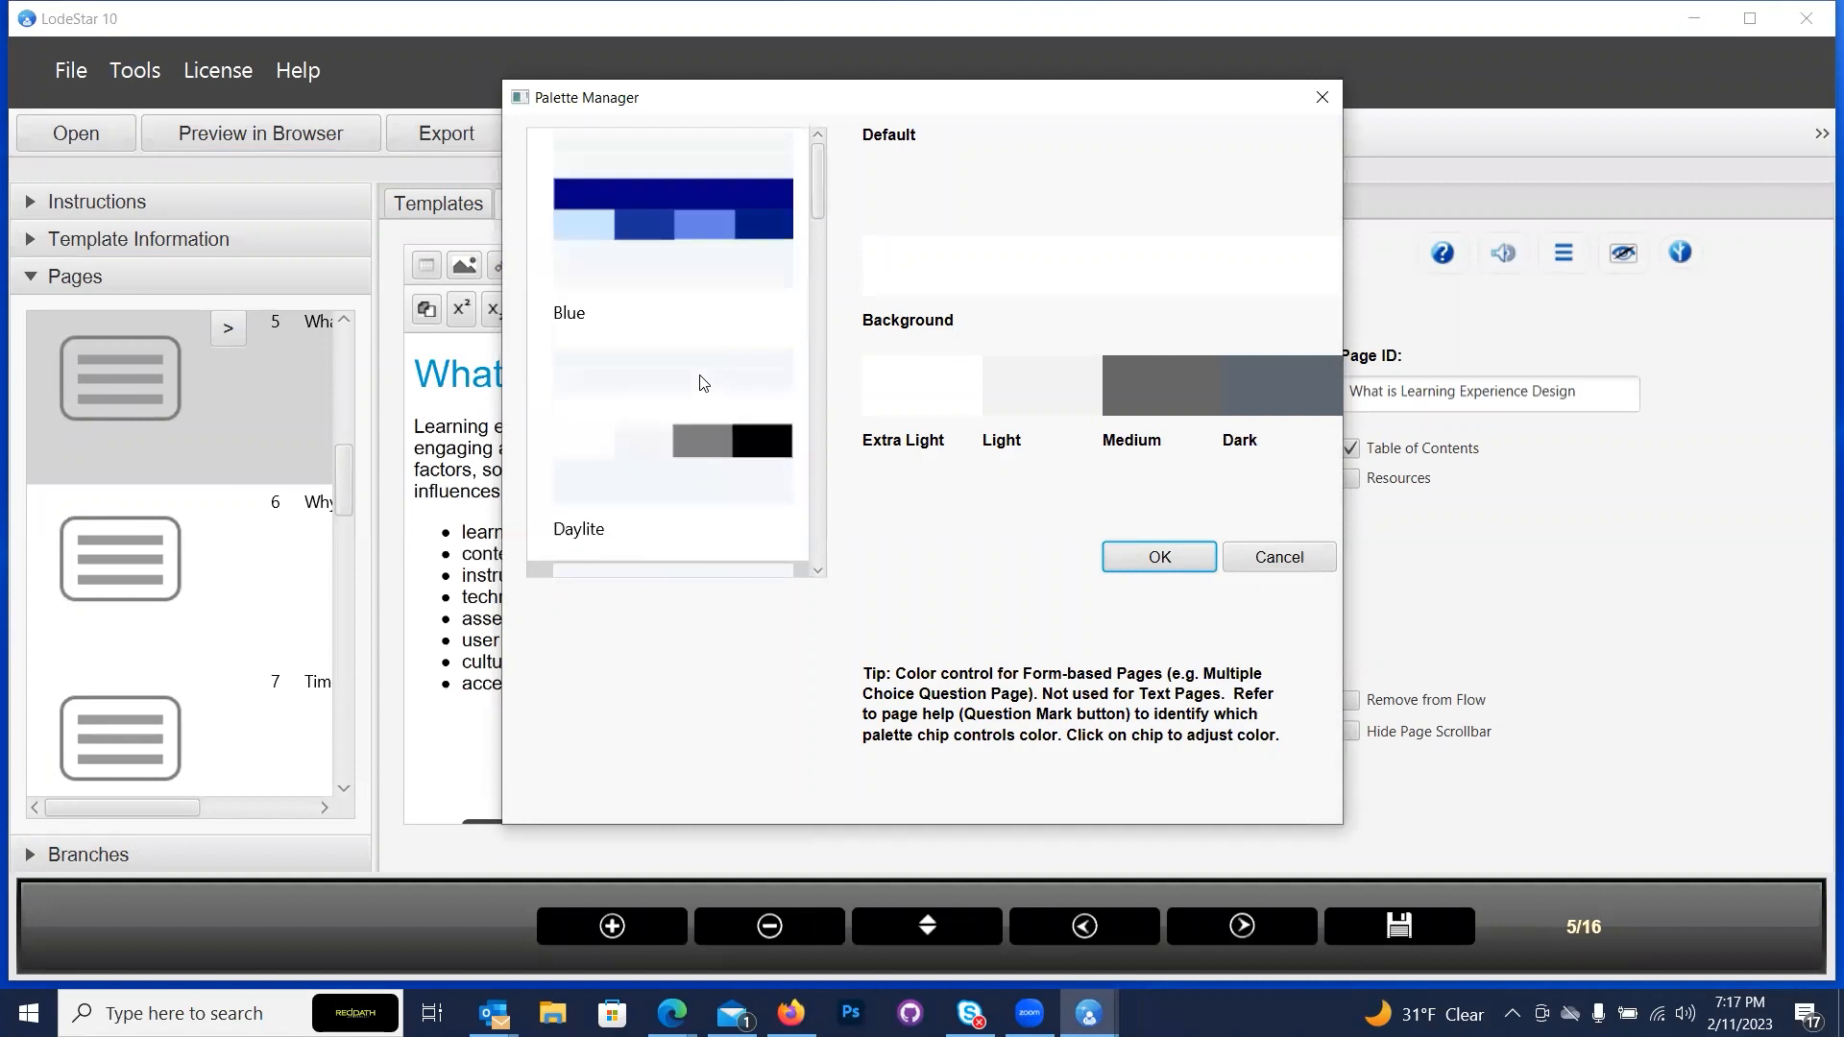
click(670, 219)
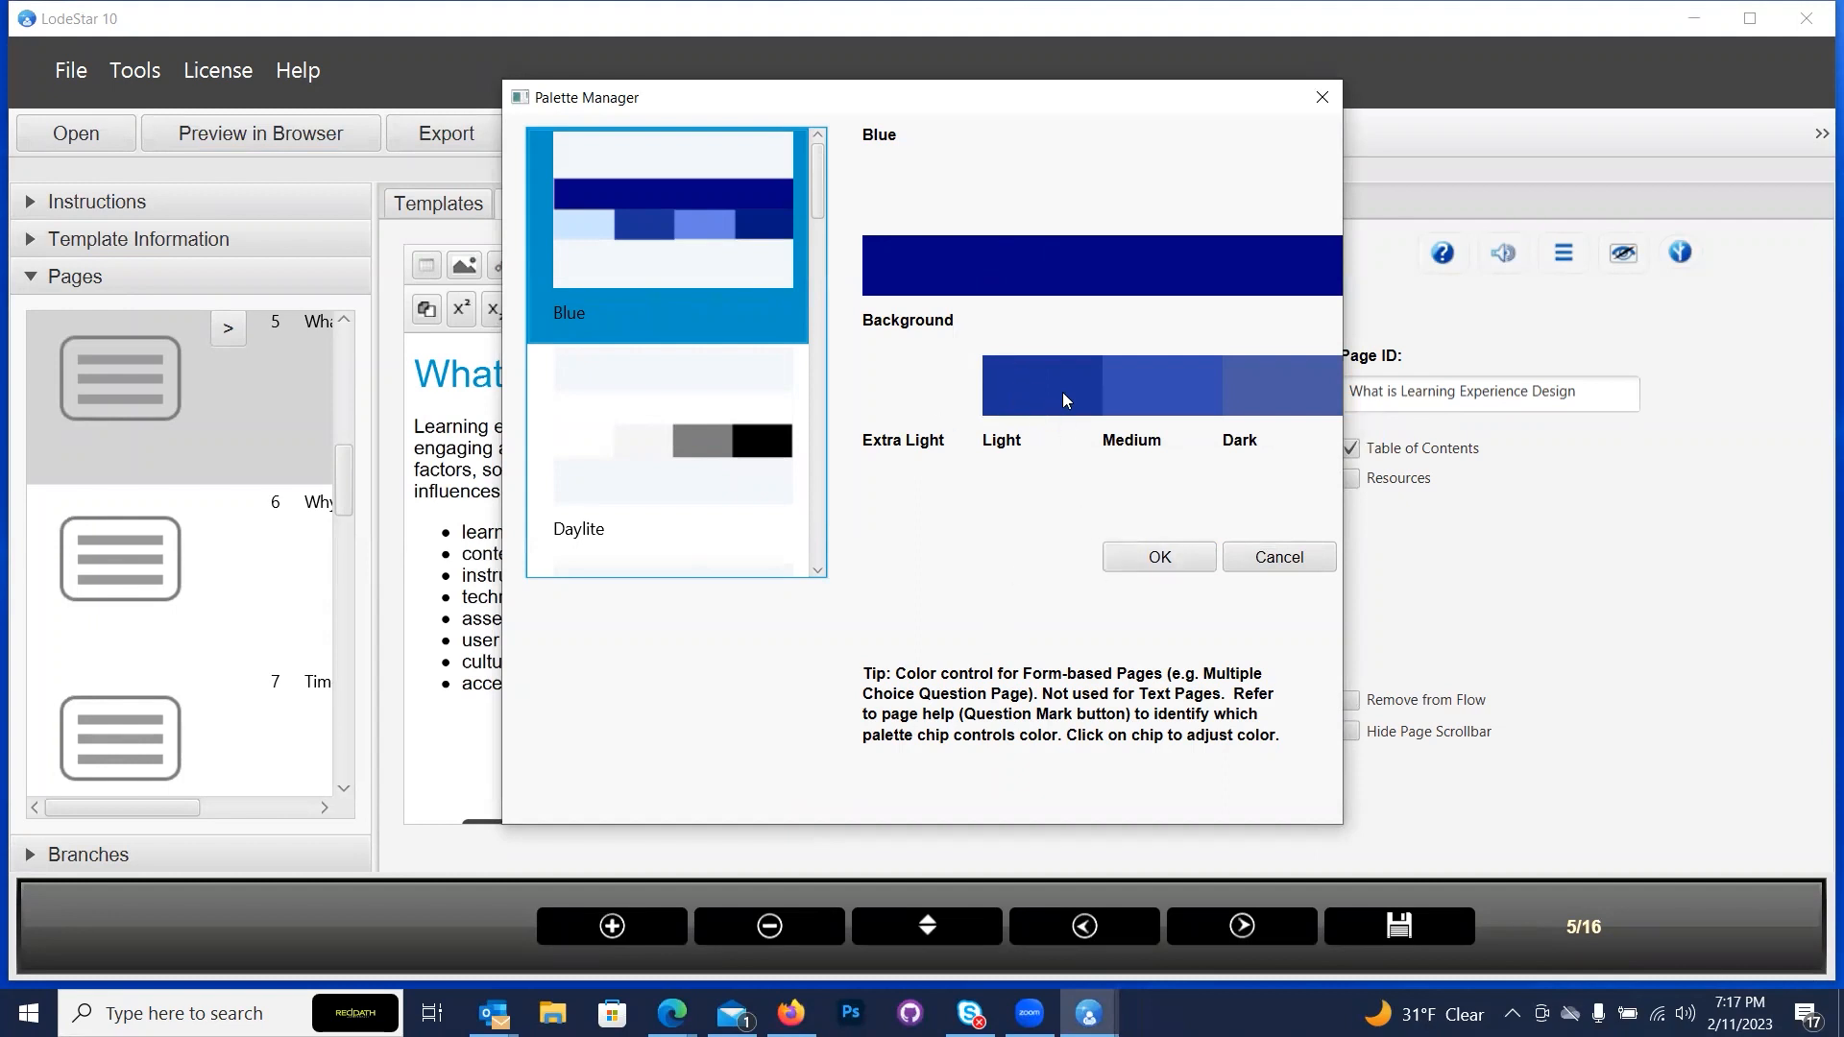
click(1166, 564)
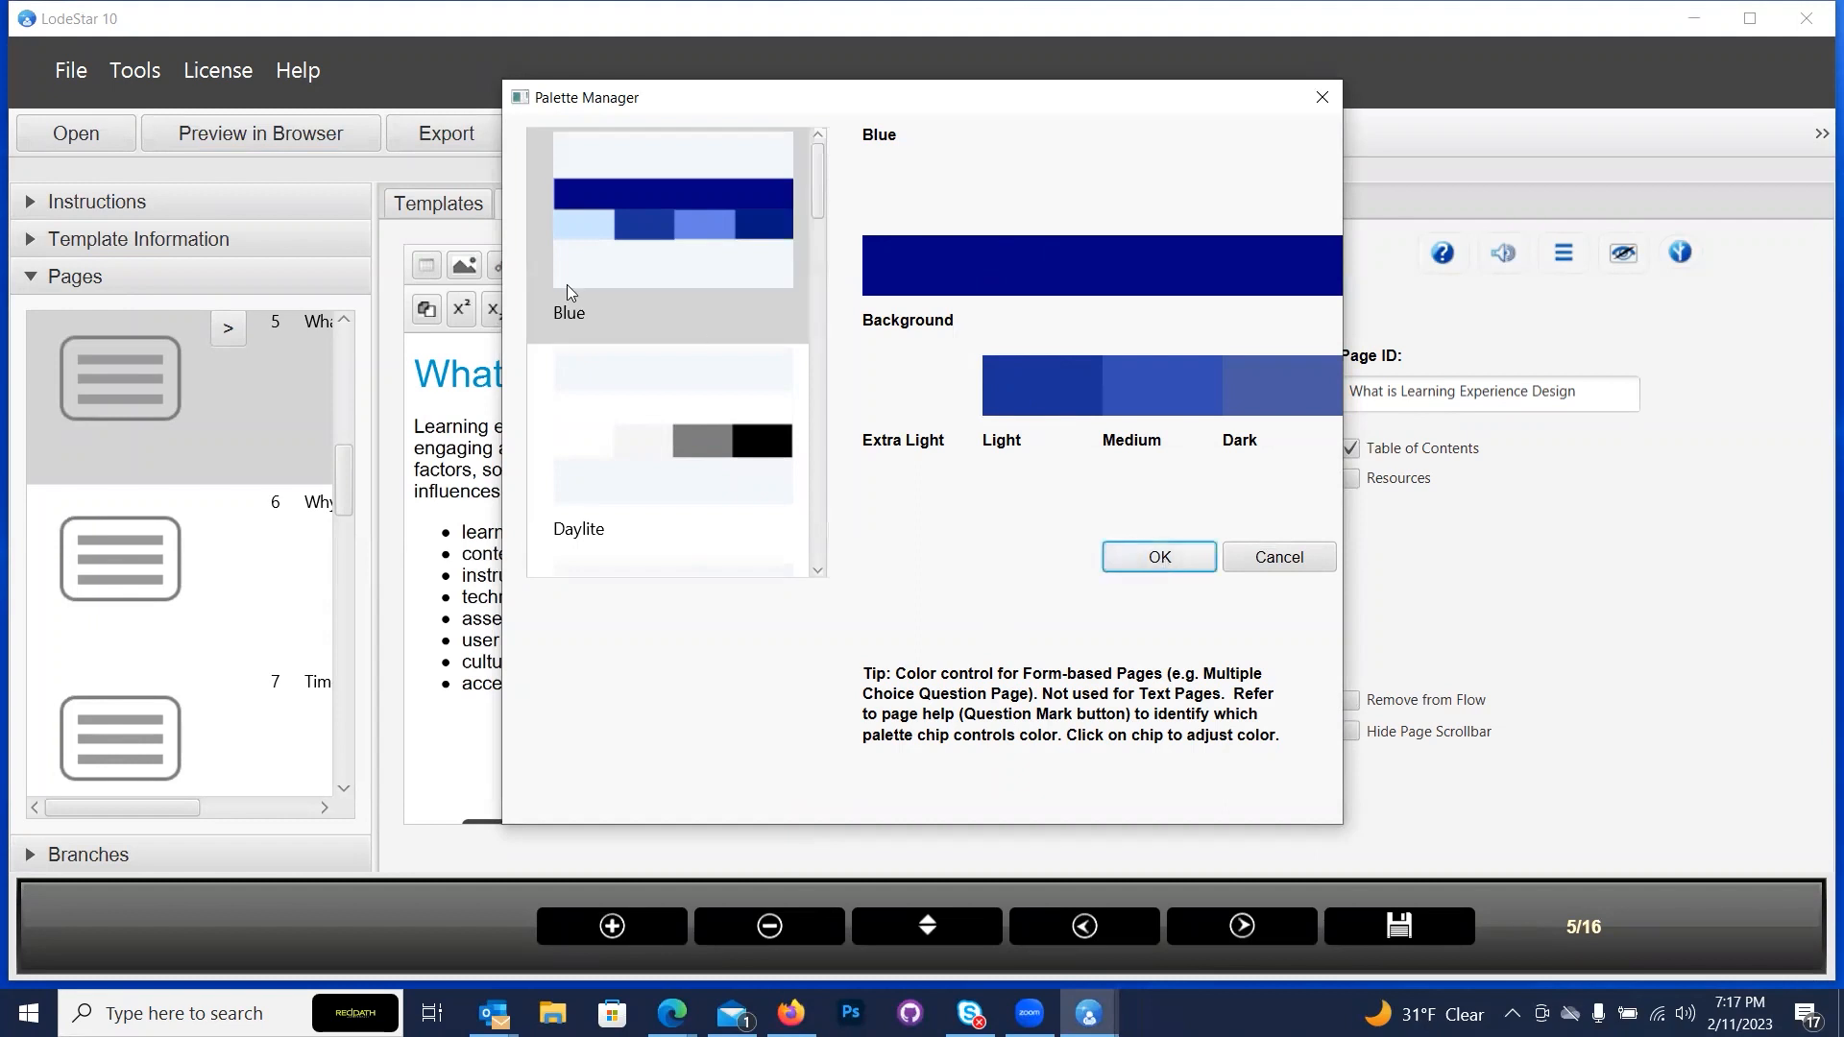
Preview the project in the browser, advance to the multiple-choice question to check its palette colors, and close the preview.
click(319, 140)
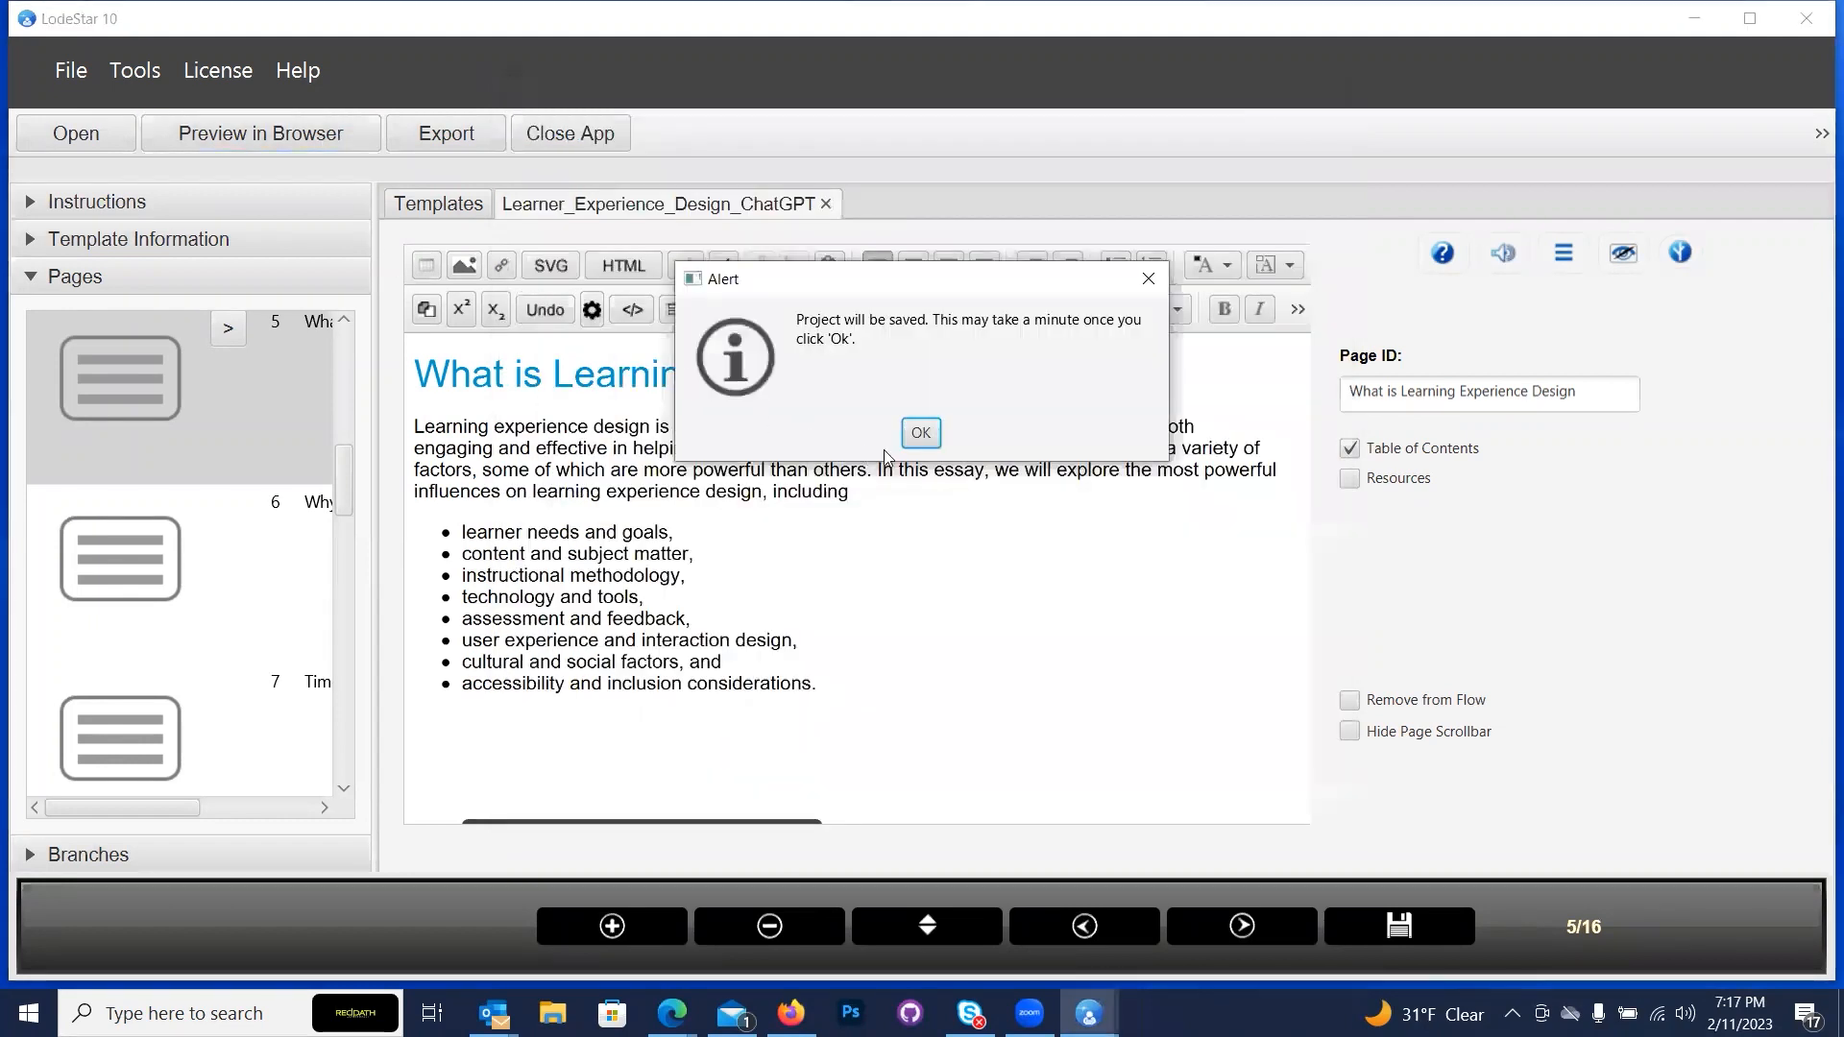
click(921, 434)
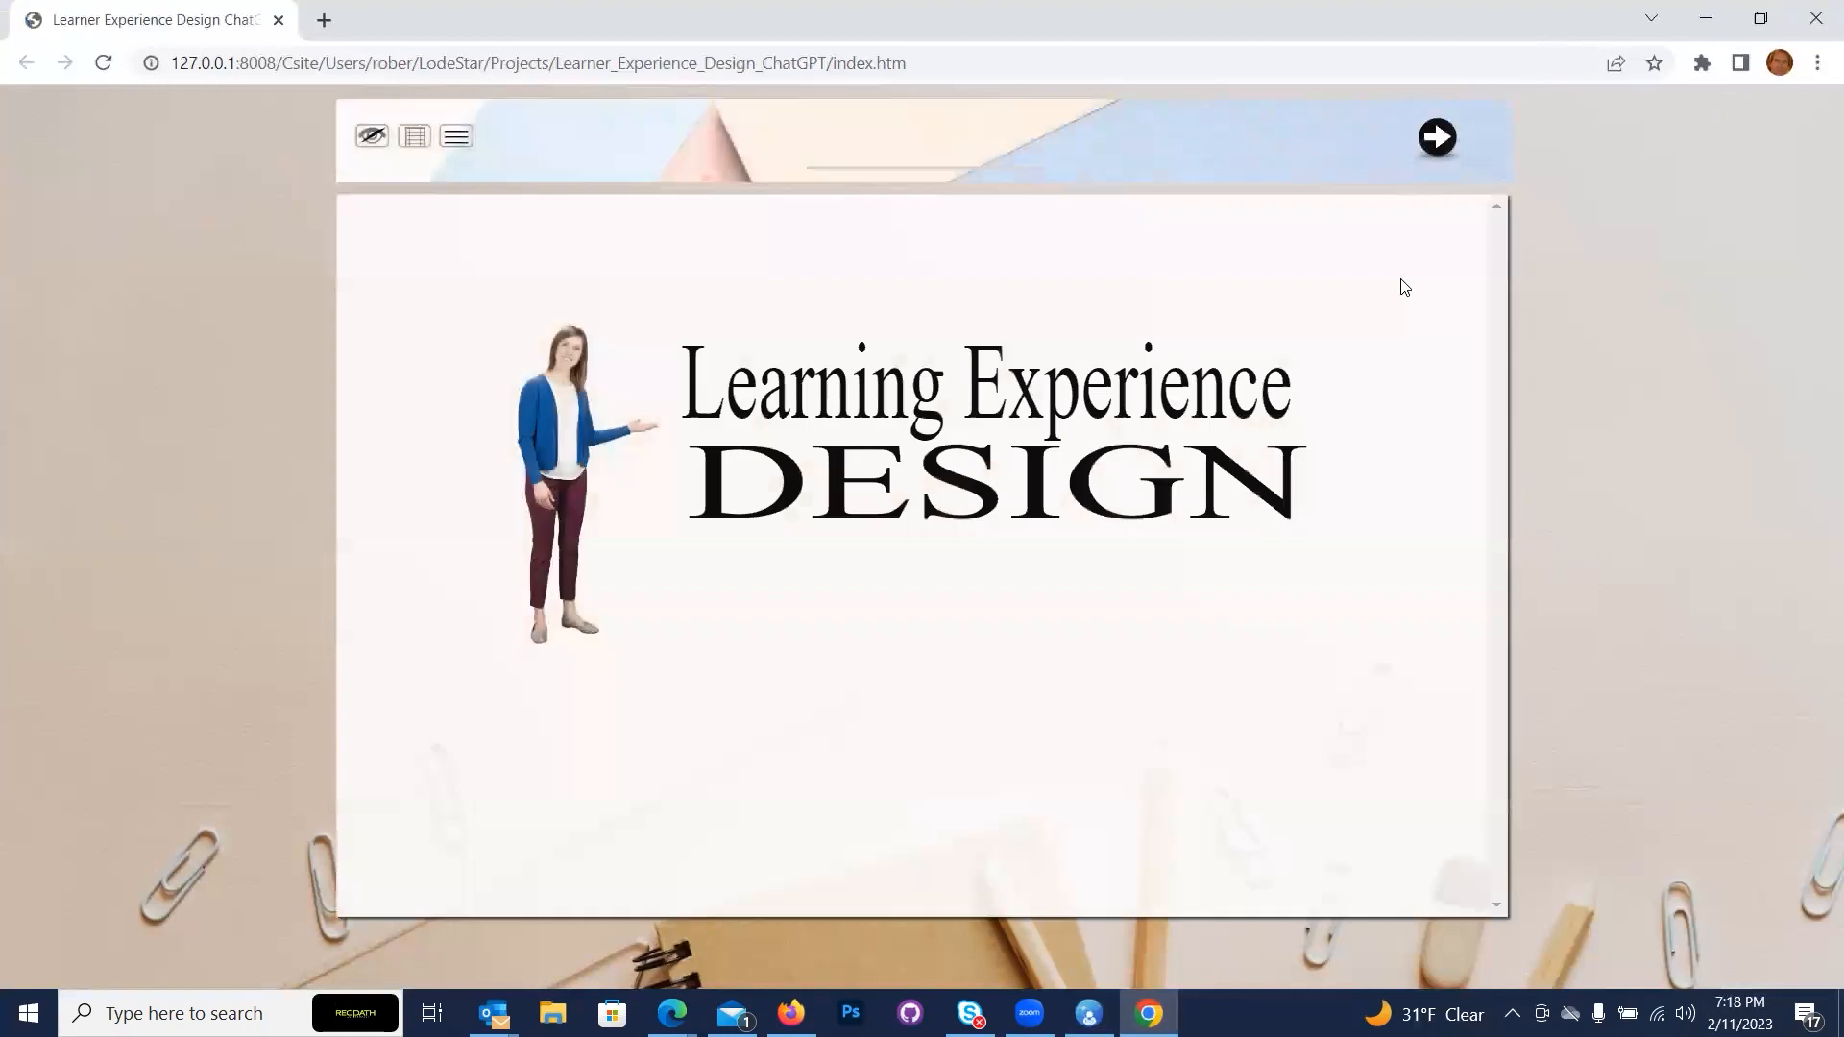
click(1435, 137)
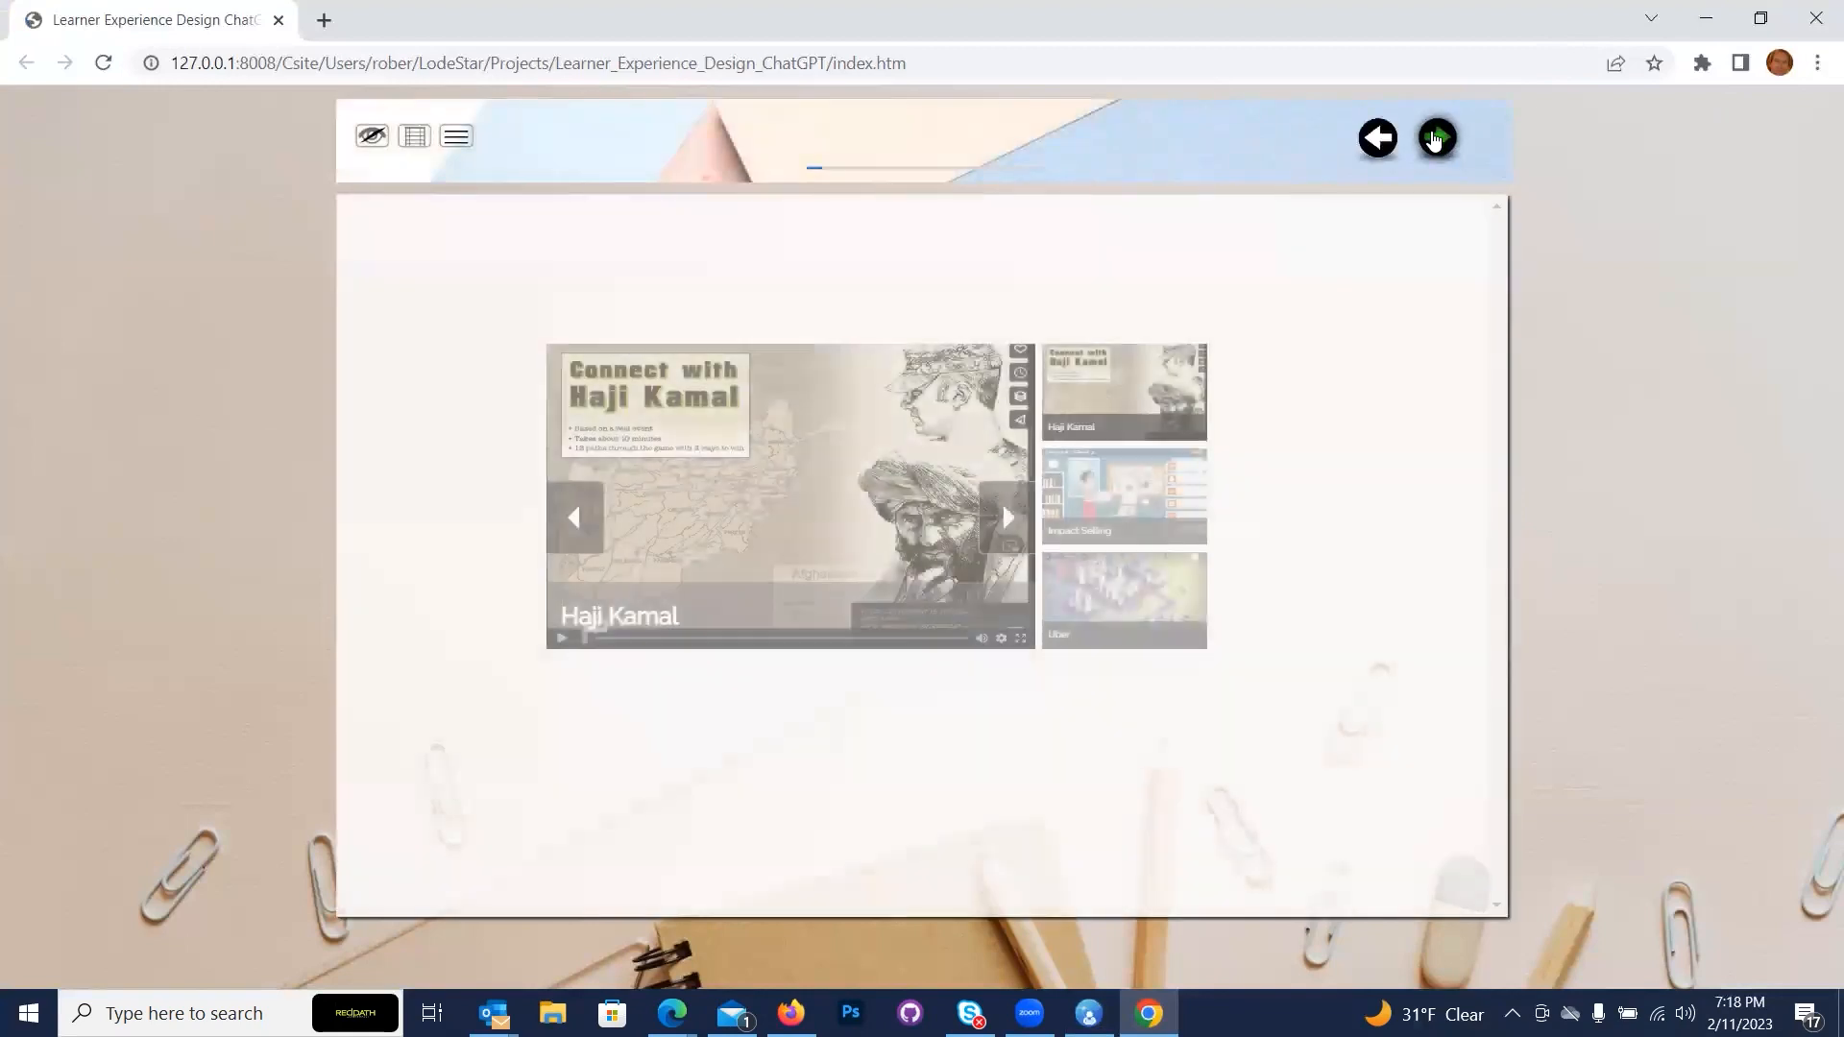
click(1436, 137)
click(1435, 138)
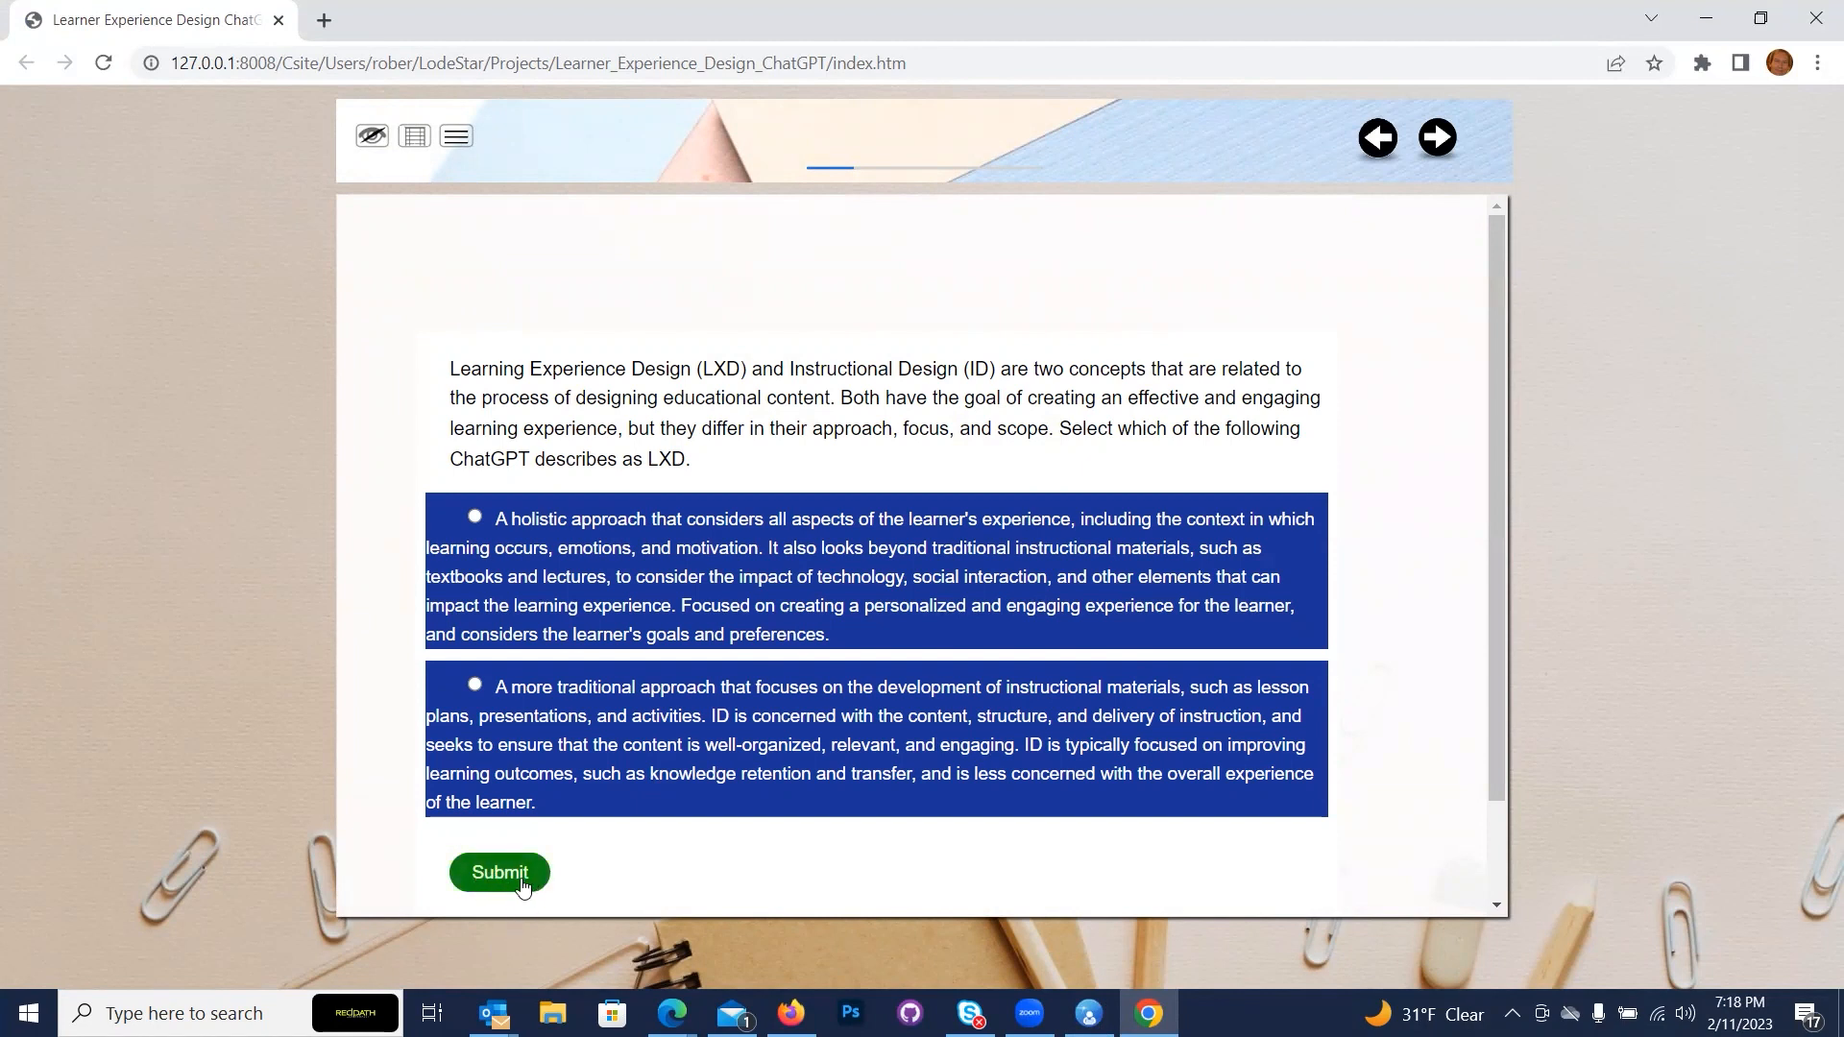
scroll(726, 554, down, 2)
scroll(726, 553, up, 2)
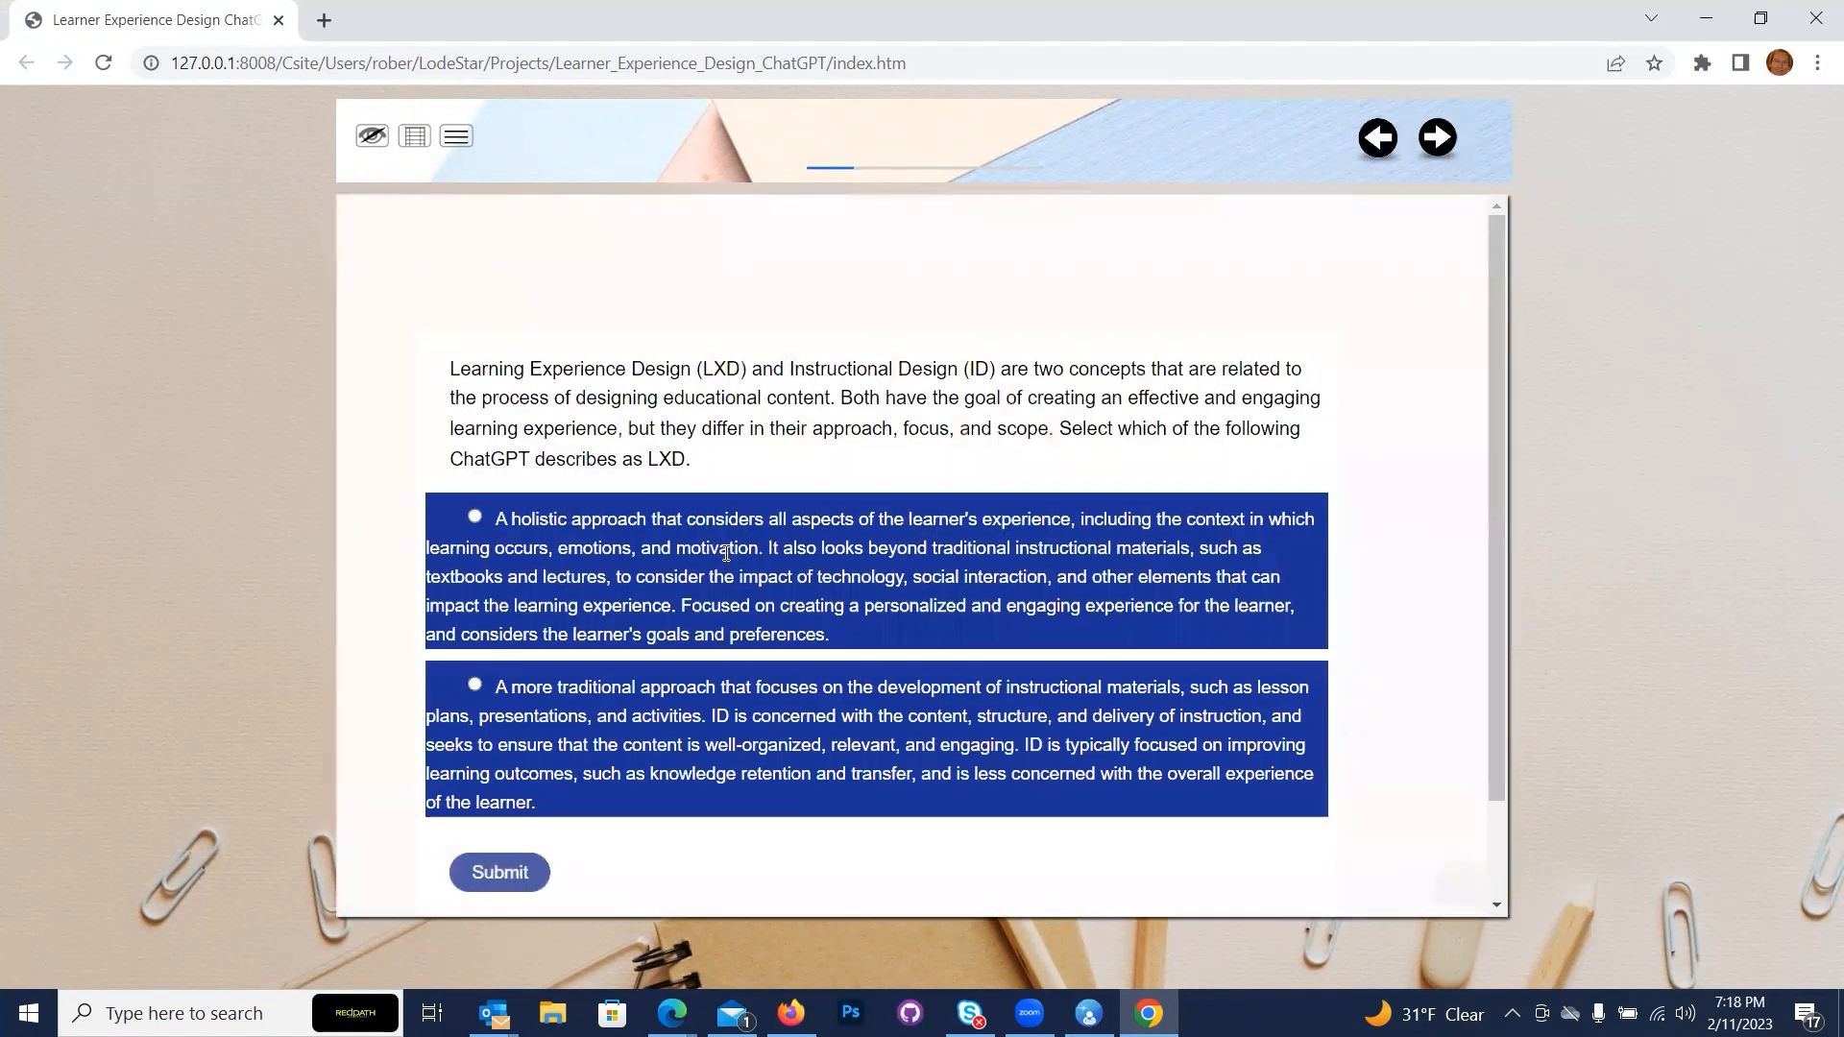
click(1816, 18)
Change the Light color of the Blue palette to dark green and apply the palette to the project.
click(134, 70)
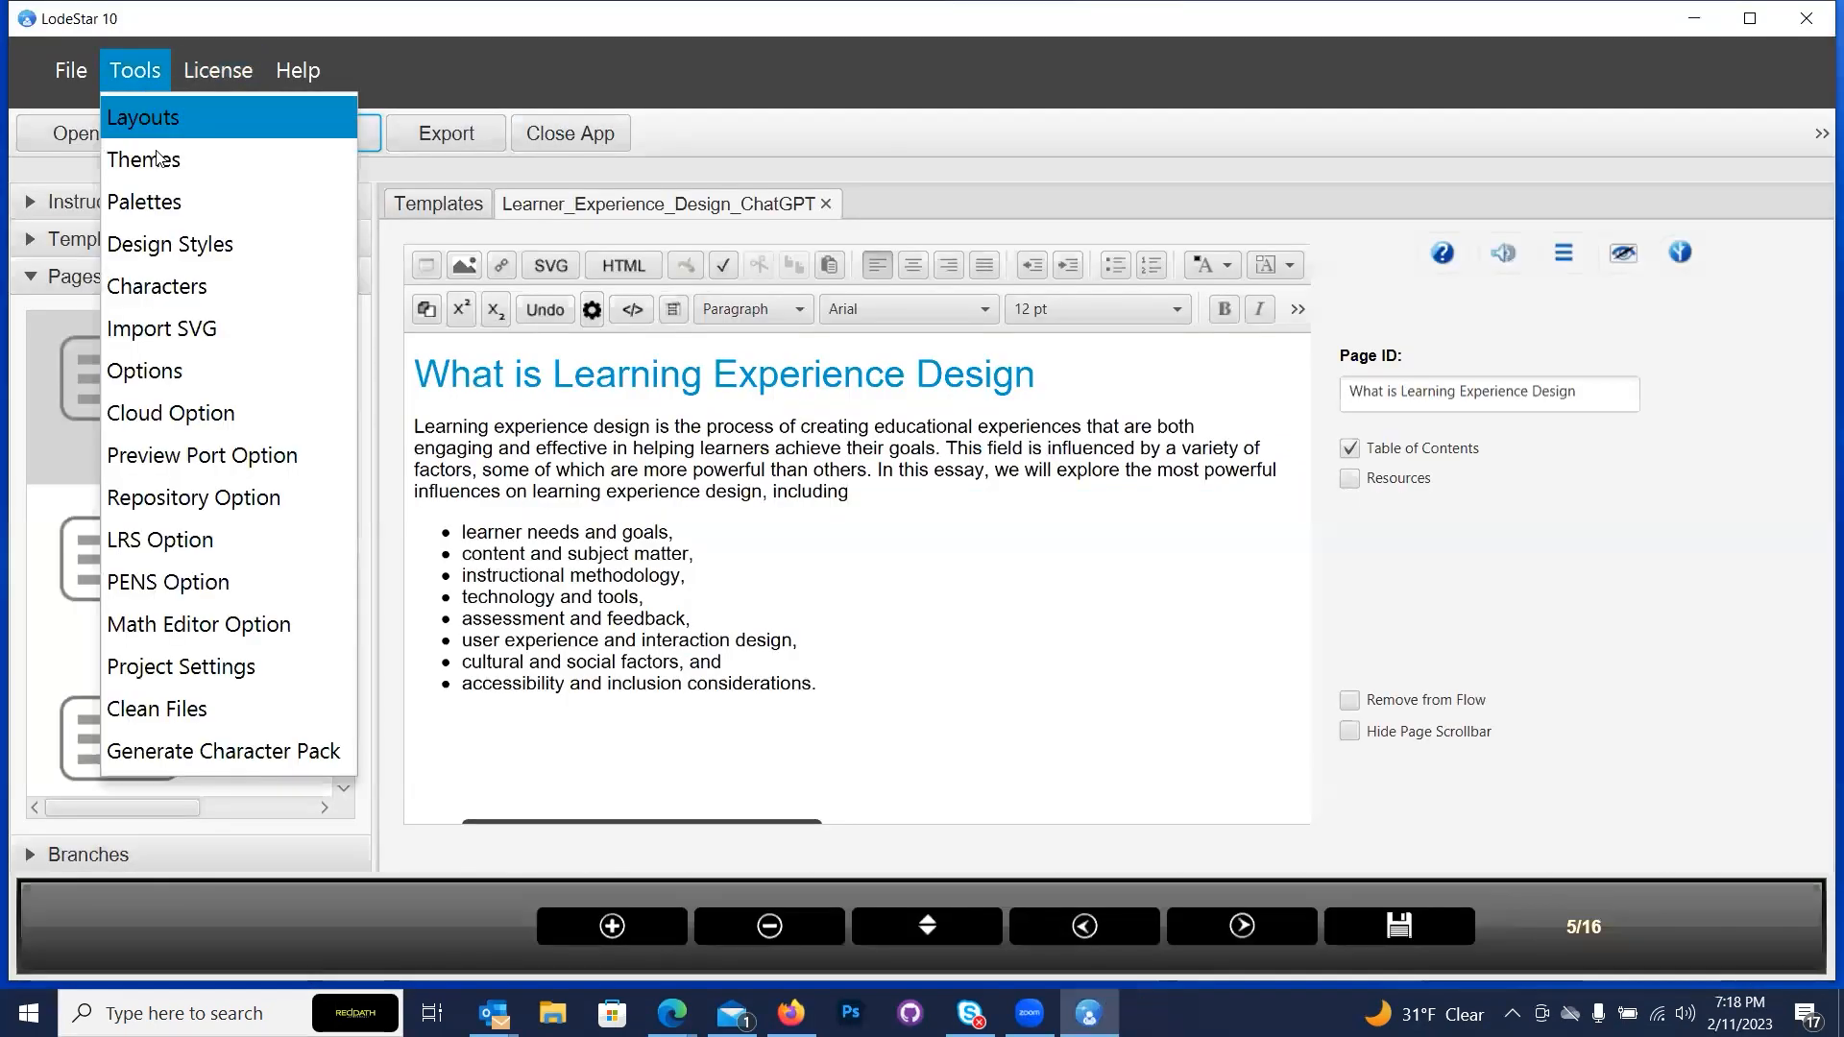
click(151, 200)
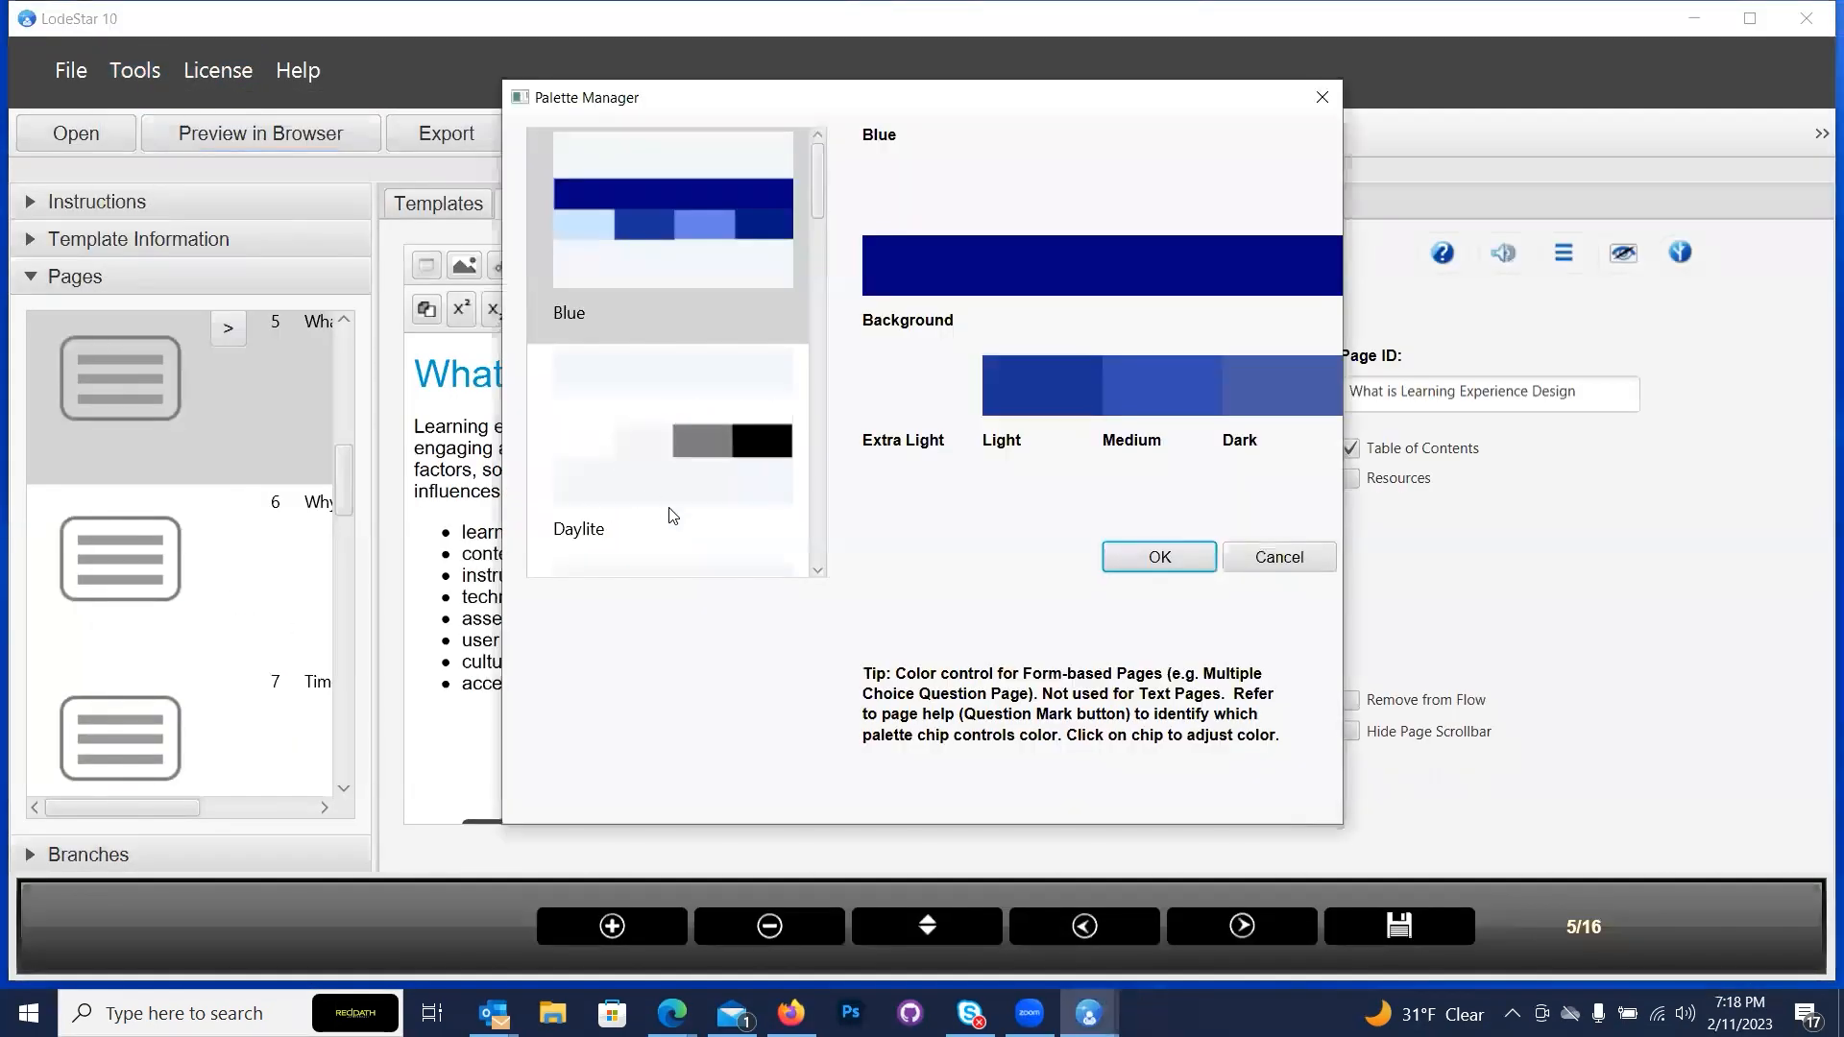
click(1026, 374)
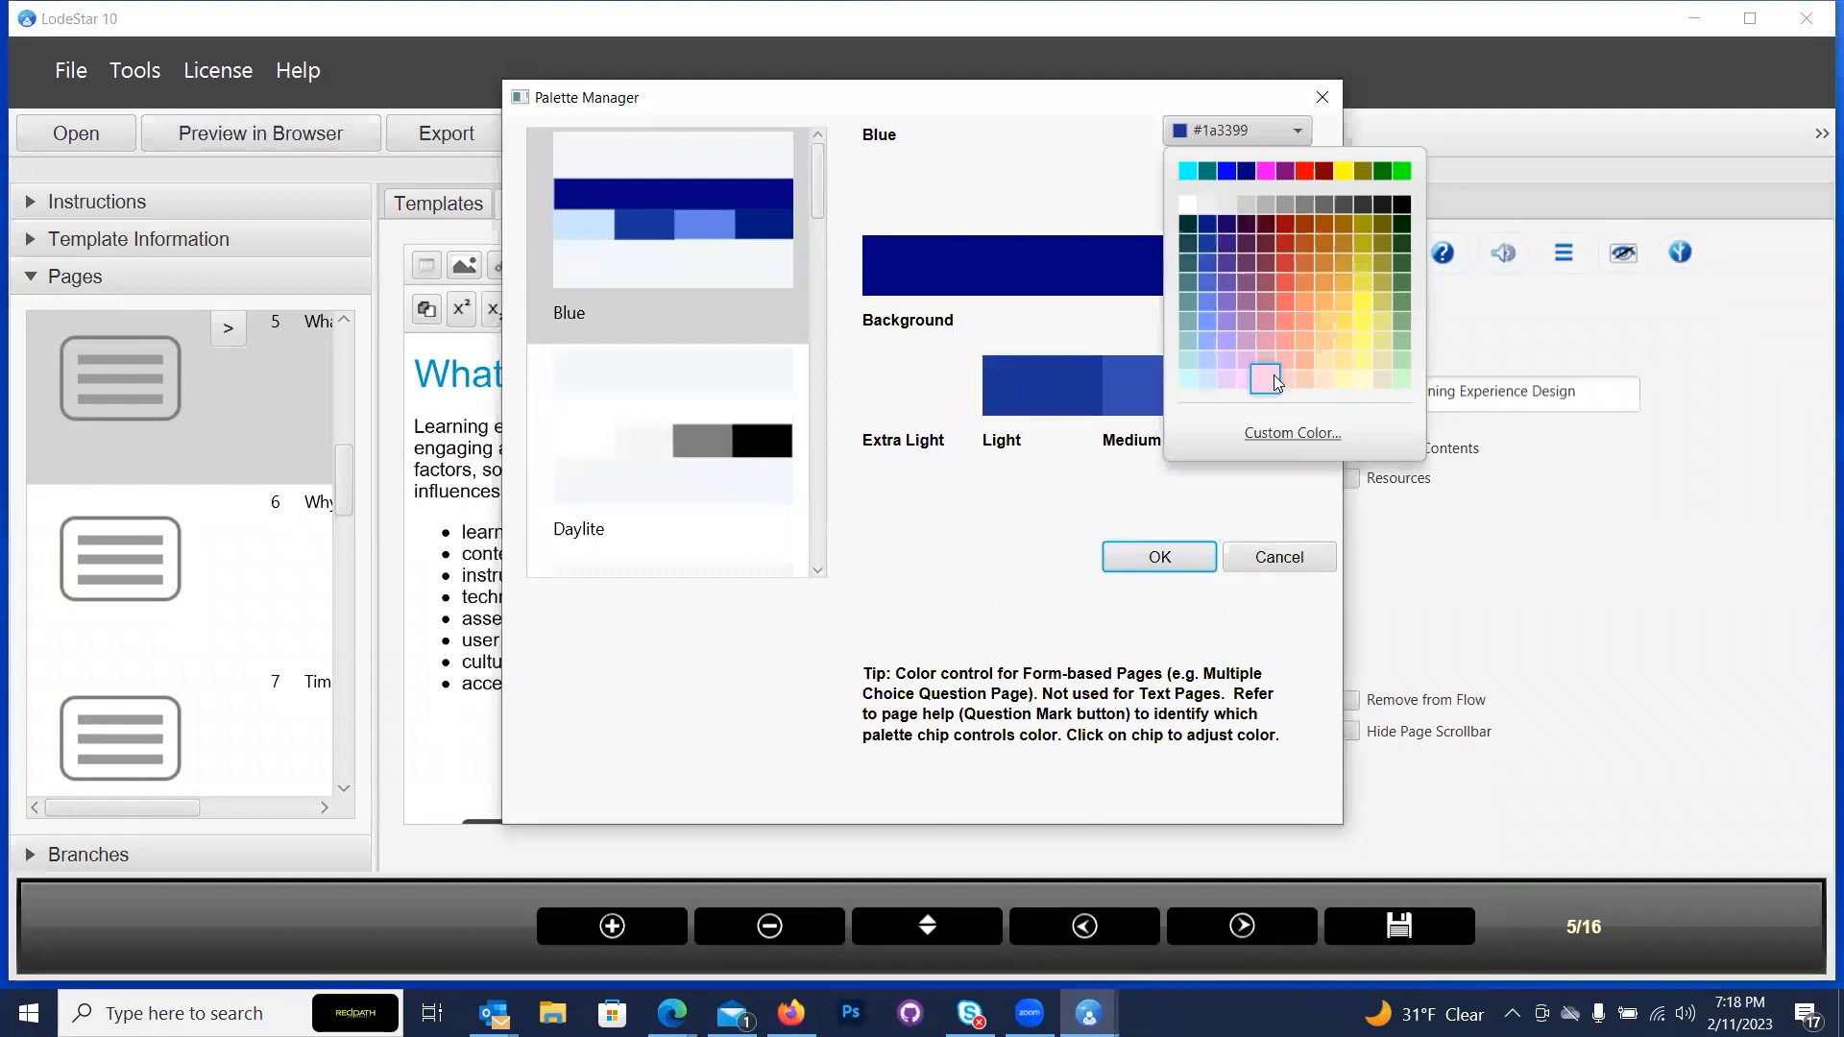
click(1293, 434)
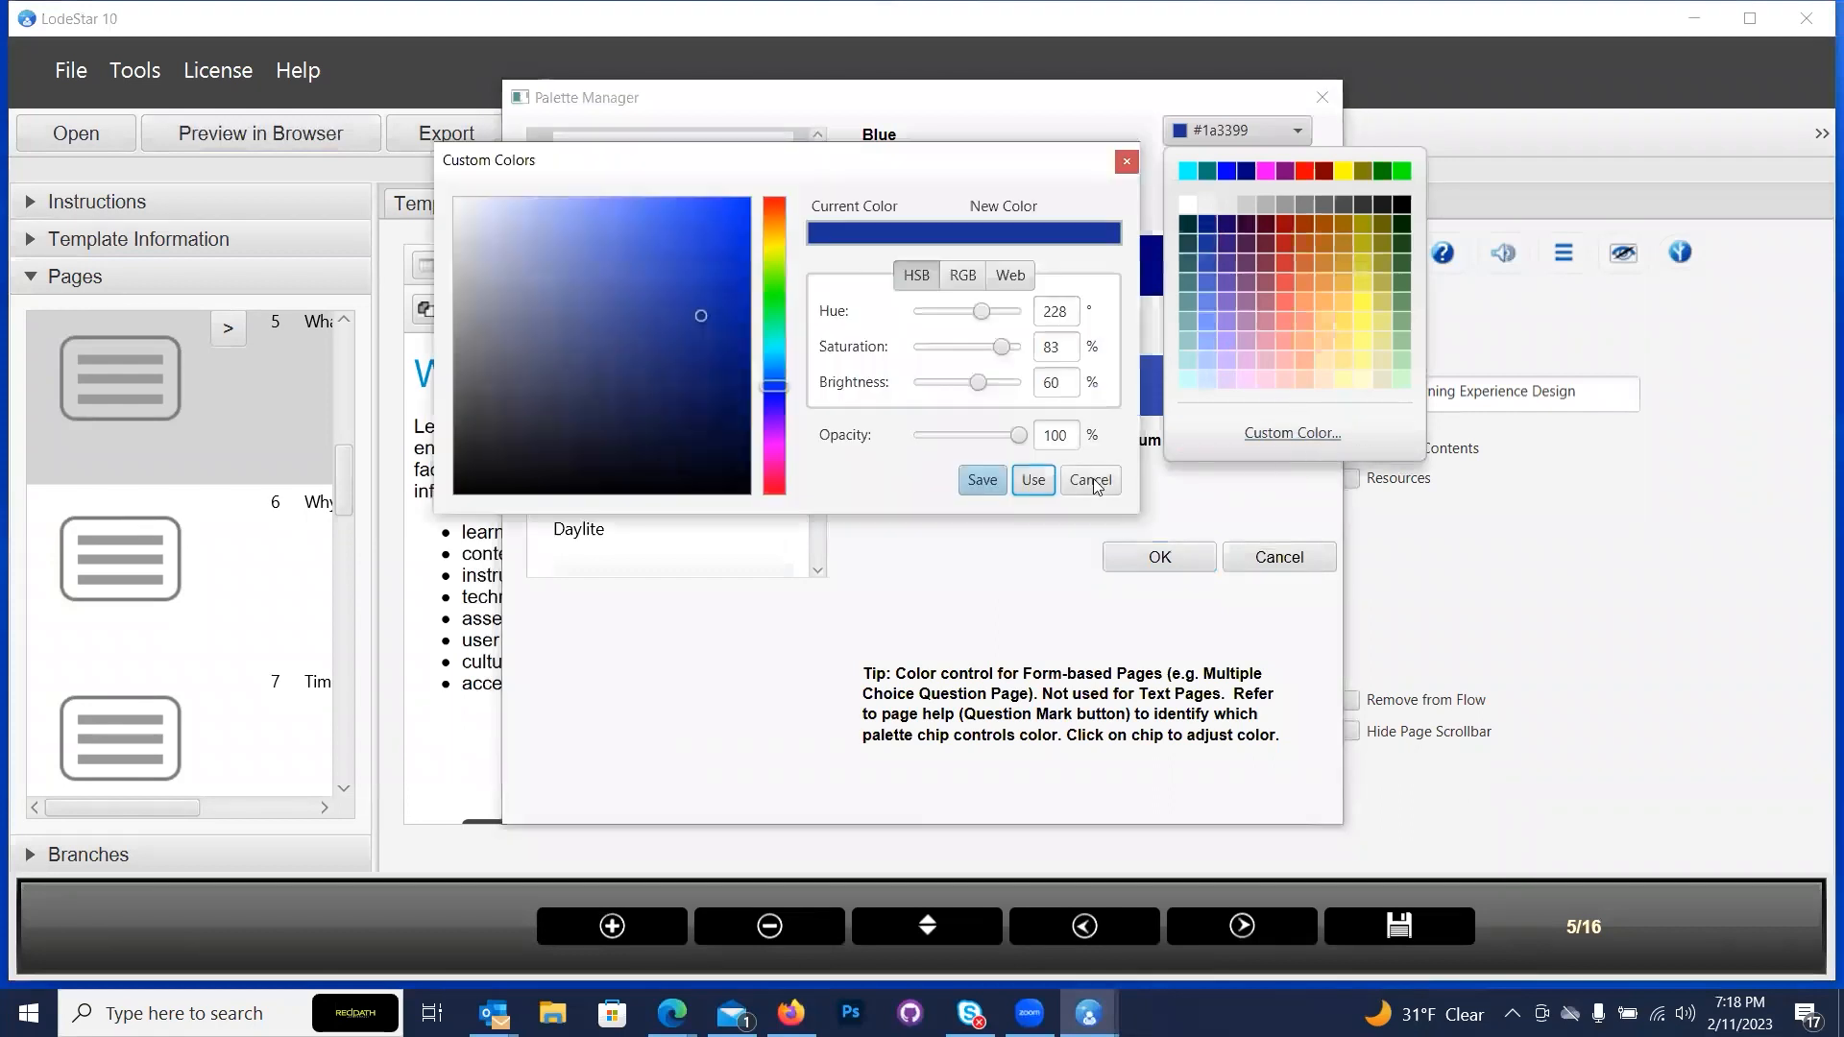
mouse_move(1022, 440)
mouse_down()
mouse_move(972, 438)
mouse_move(1039, 439)
mouse_up()
click(1088, 480)
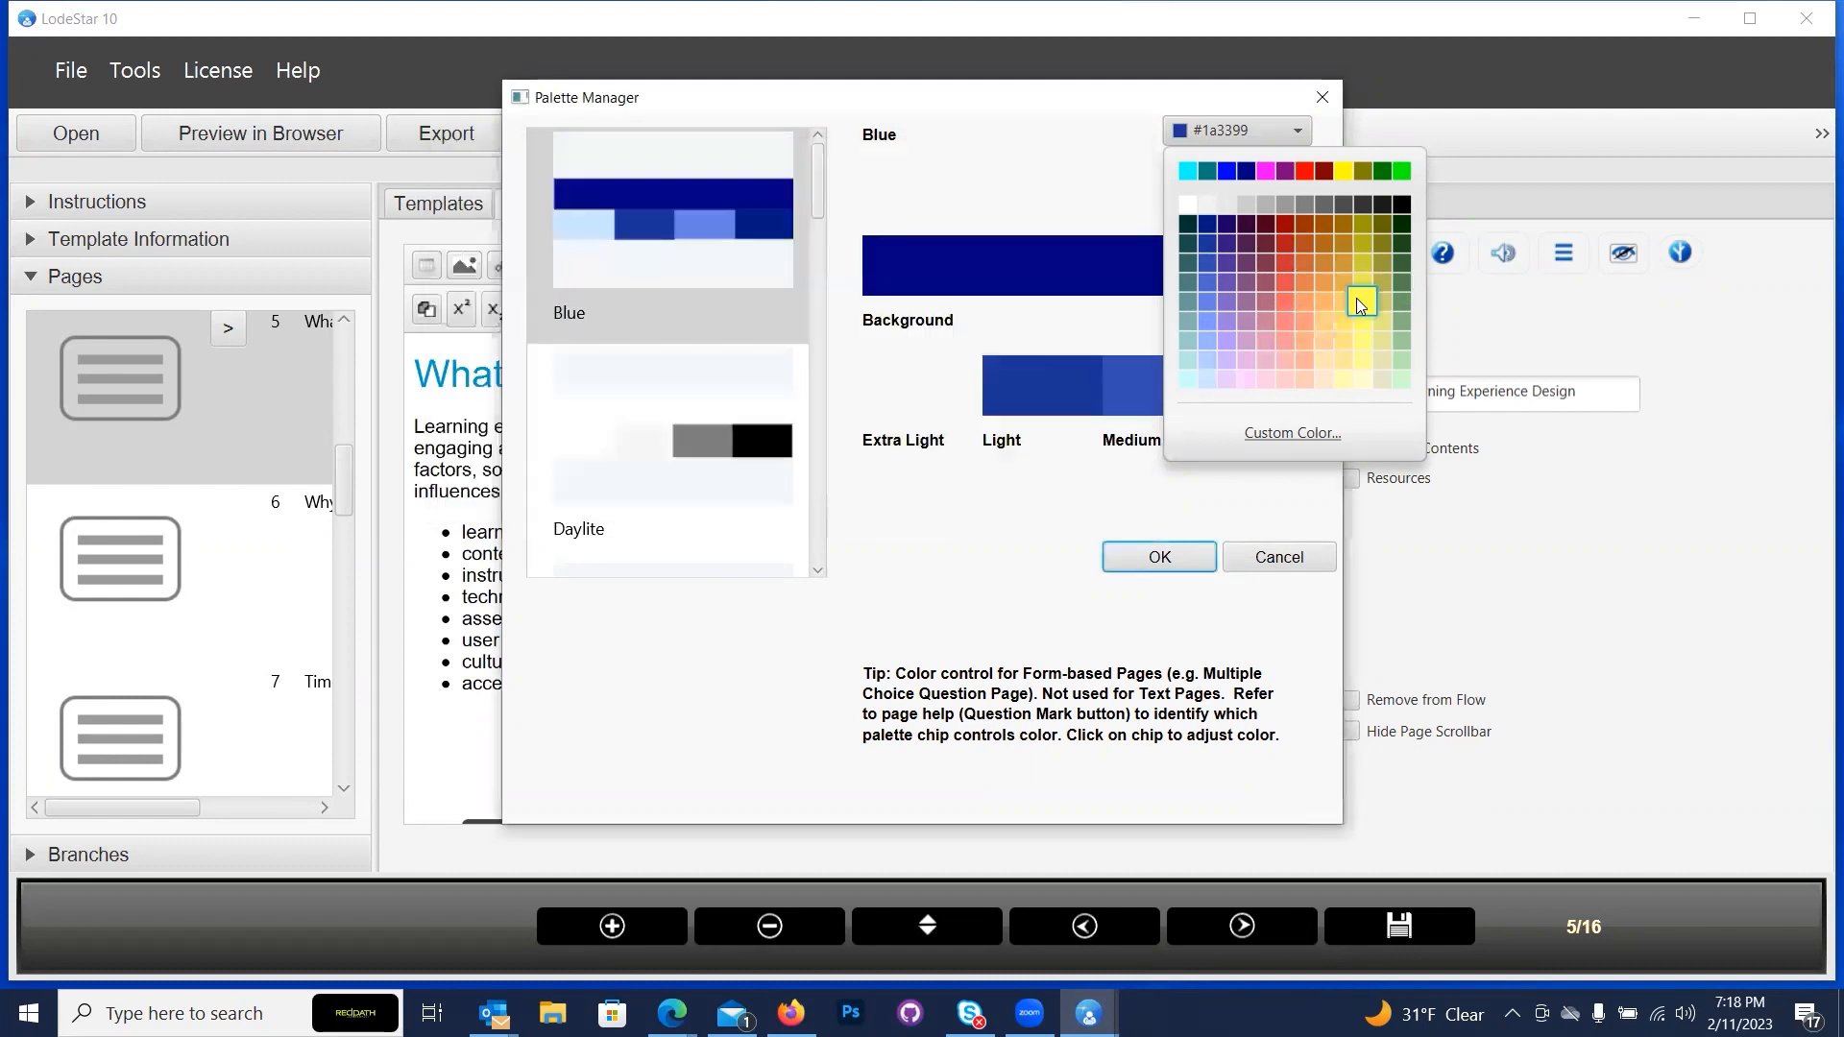
click(1399, 259)
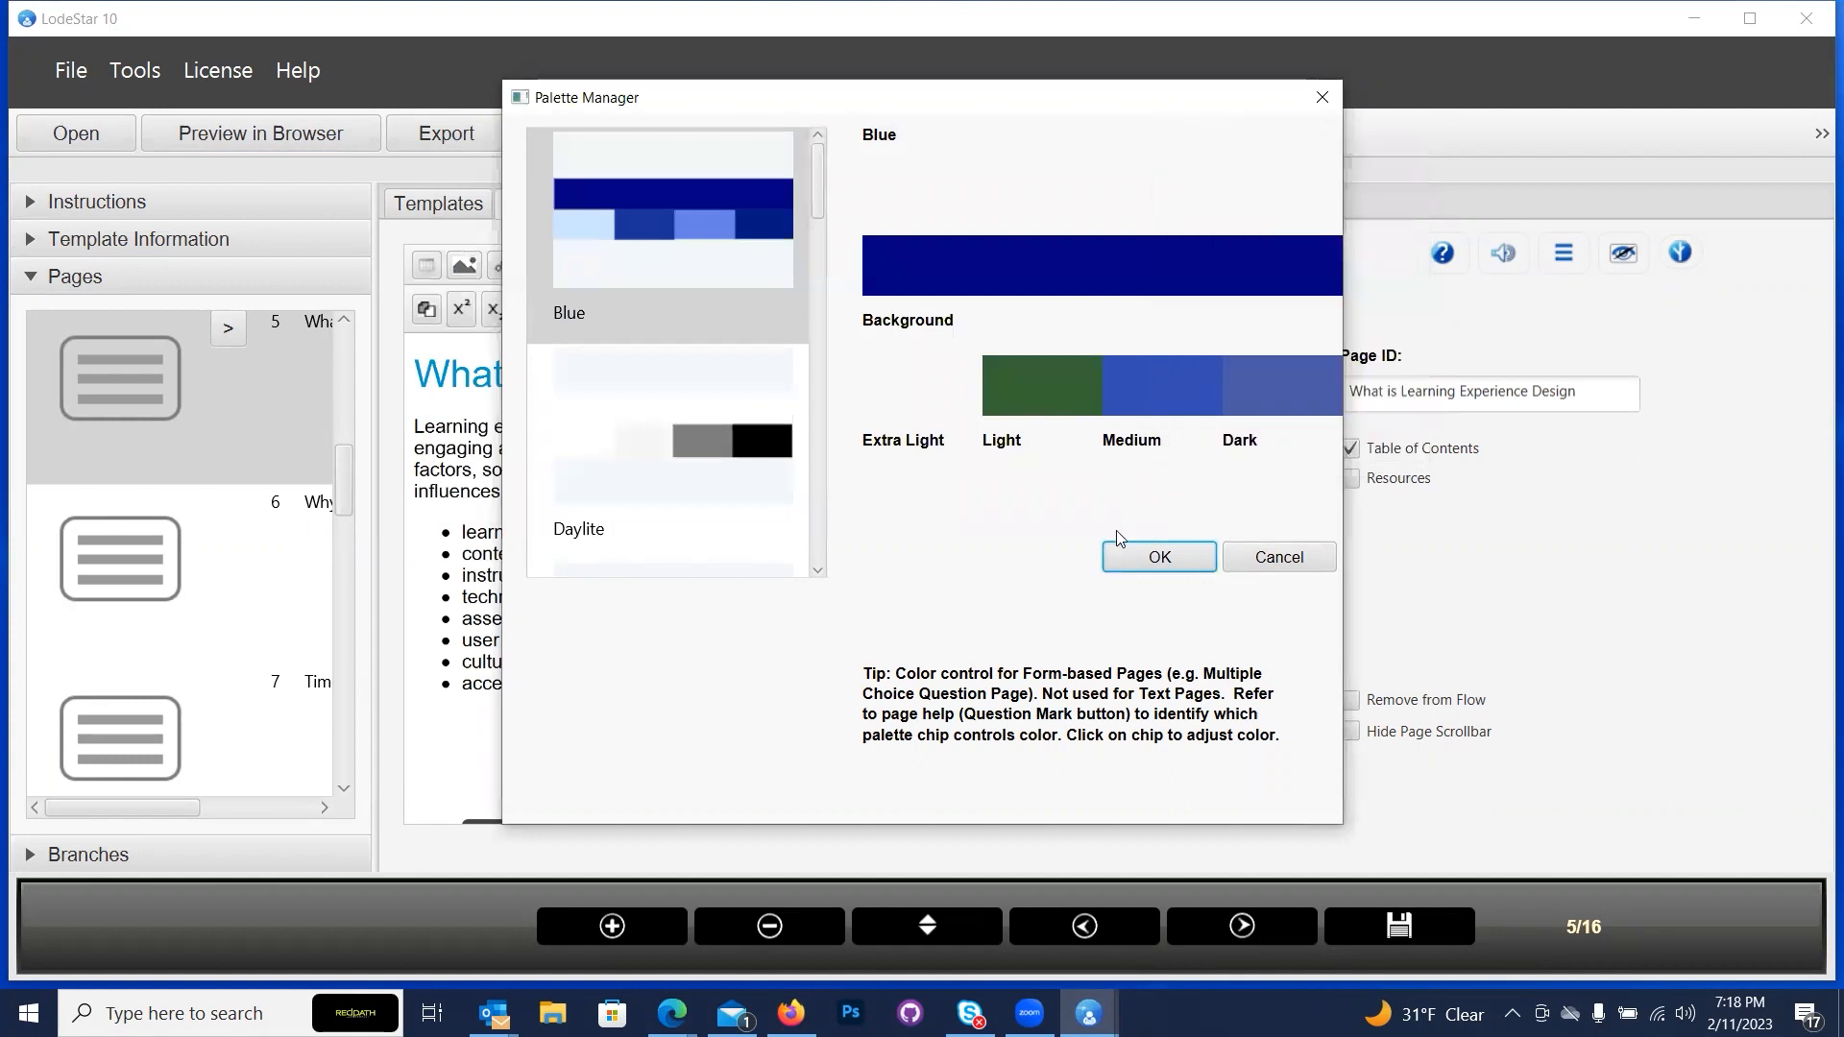
click(1160, 559)
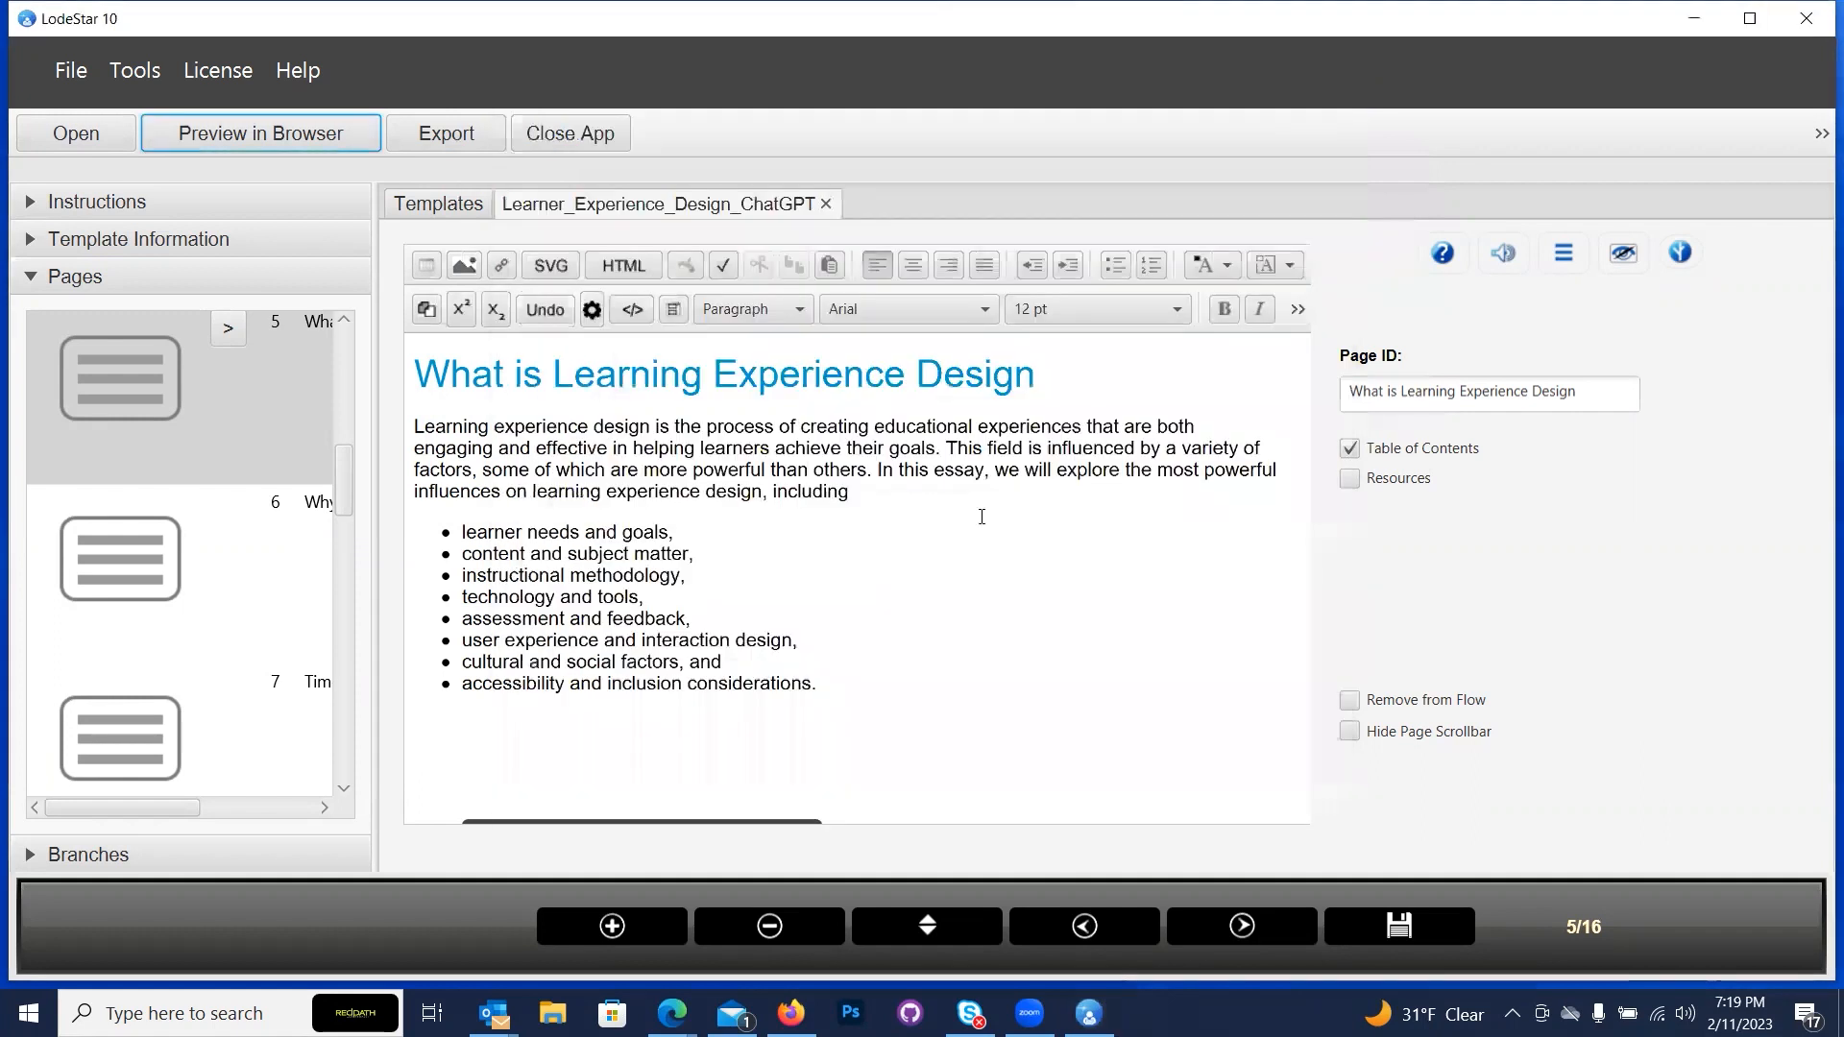
Save and preview the project in the browser, advance to the multiple-choice question to check the answer color, and close the preview.
click(253, 131)
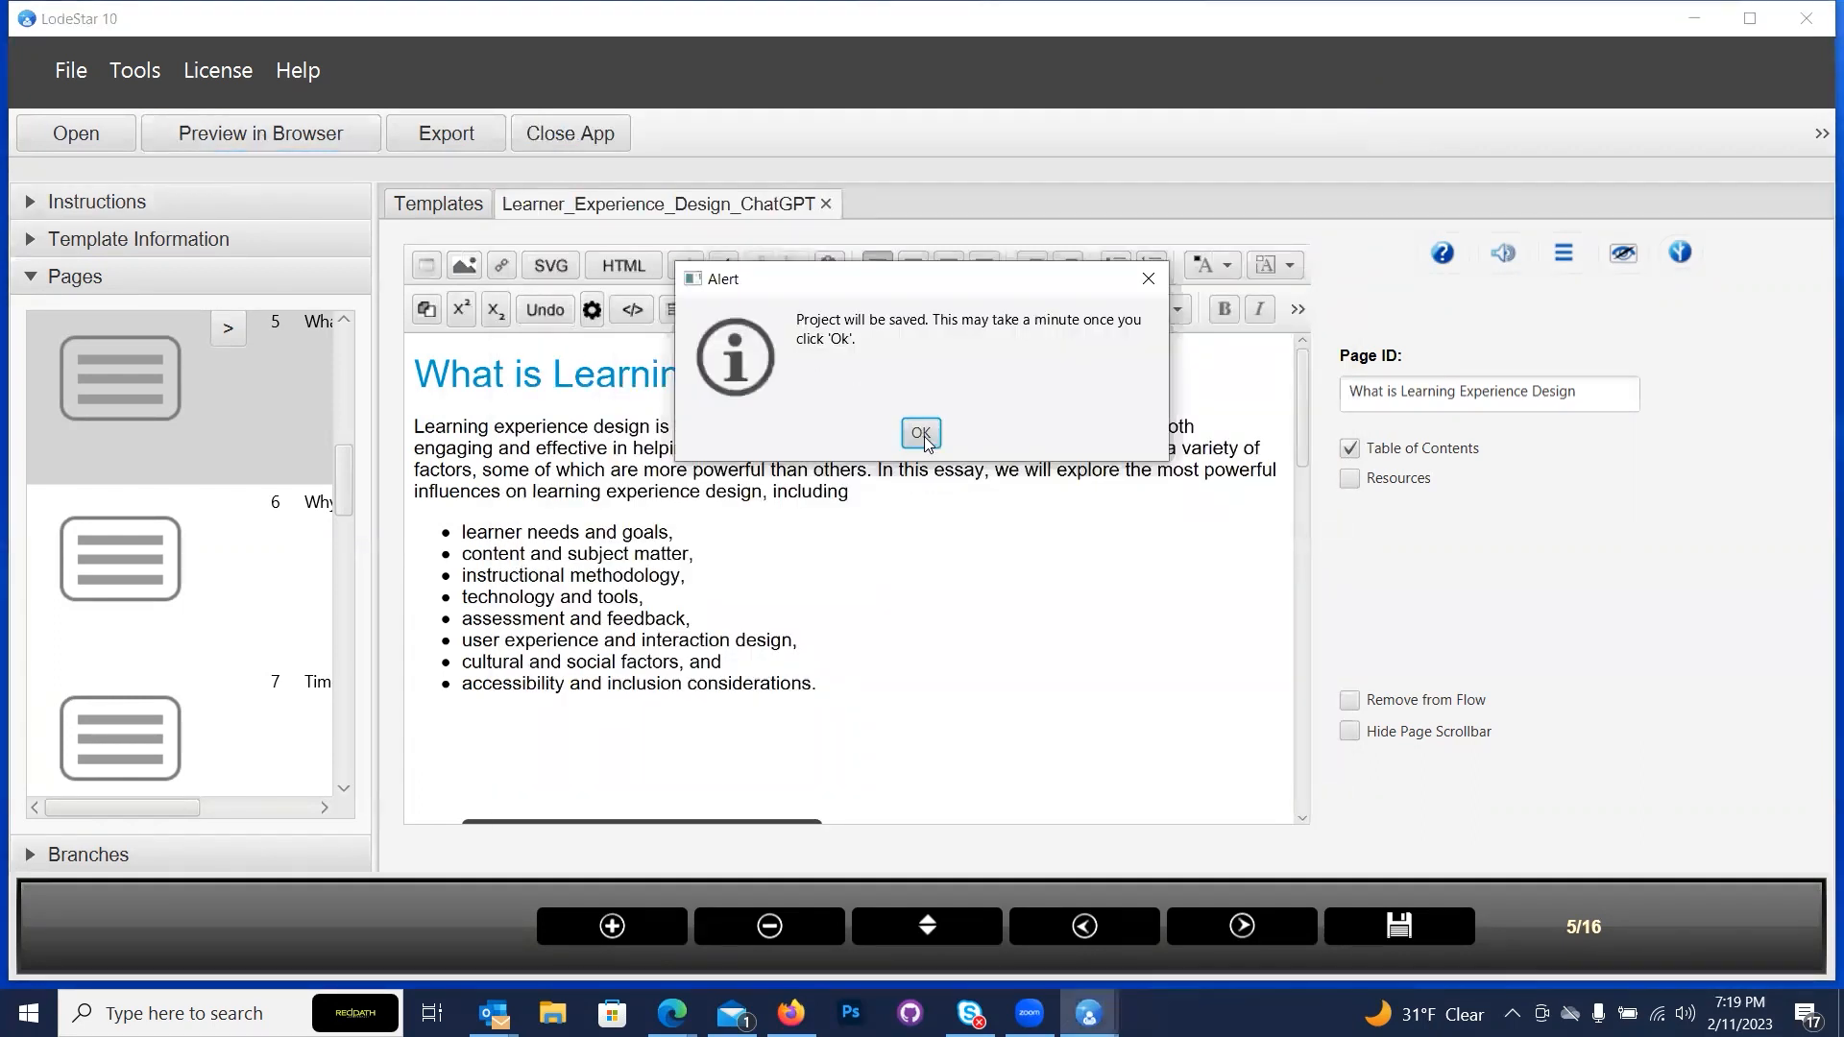
click(920, 432)
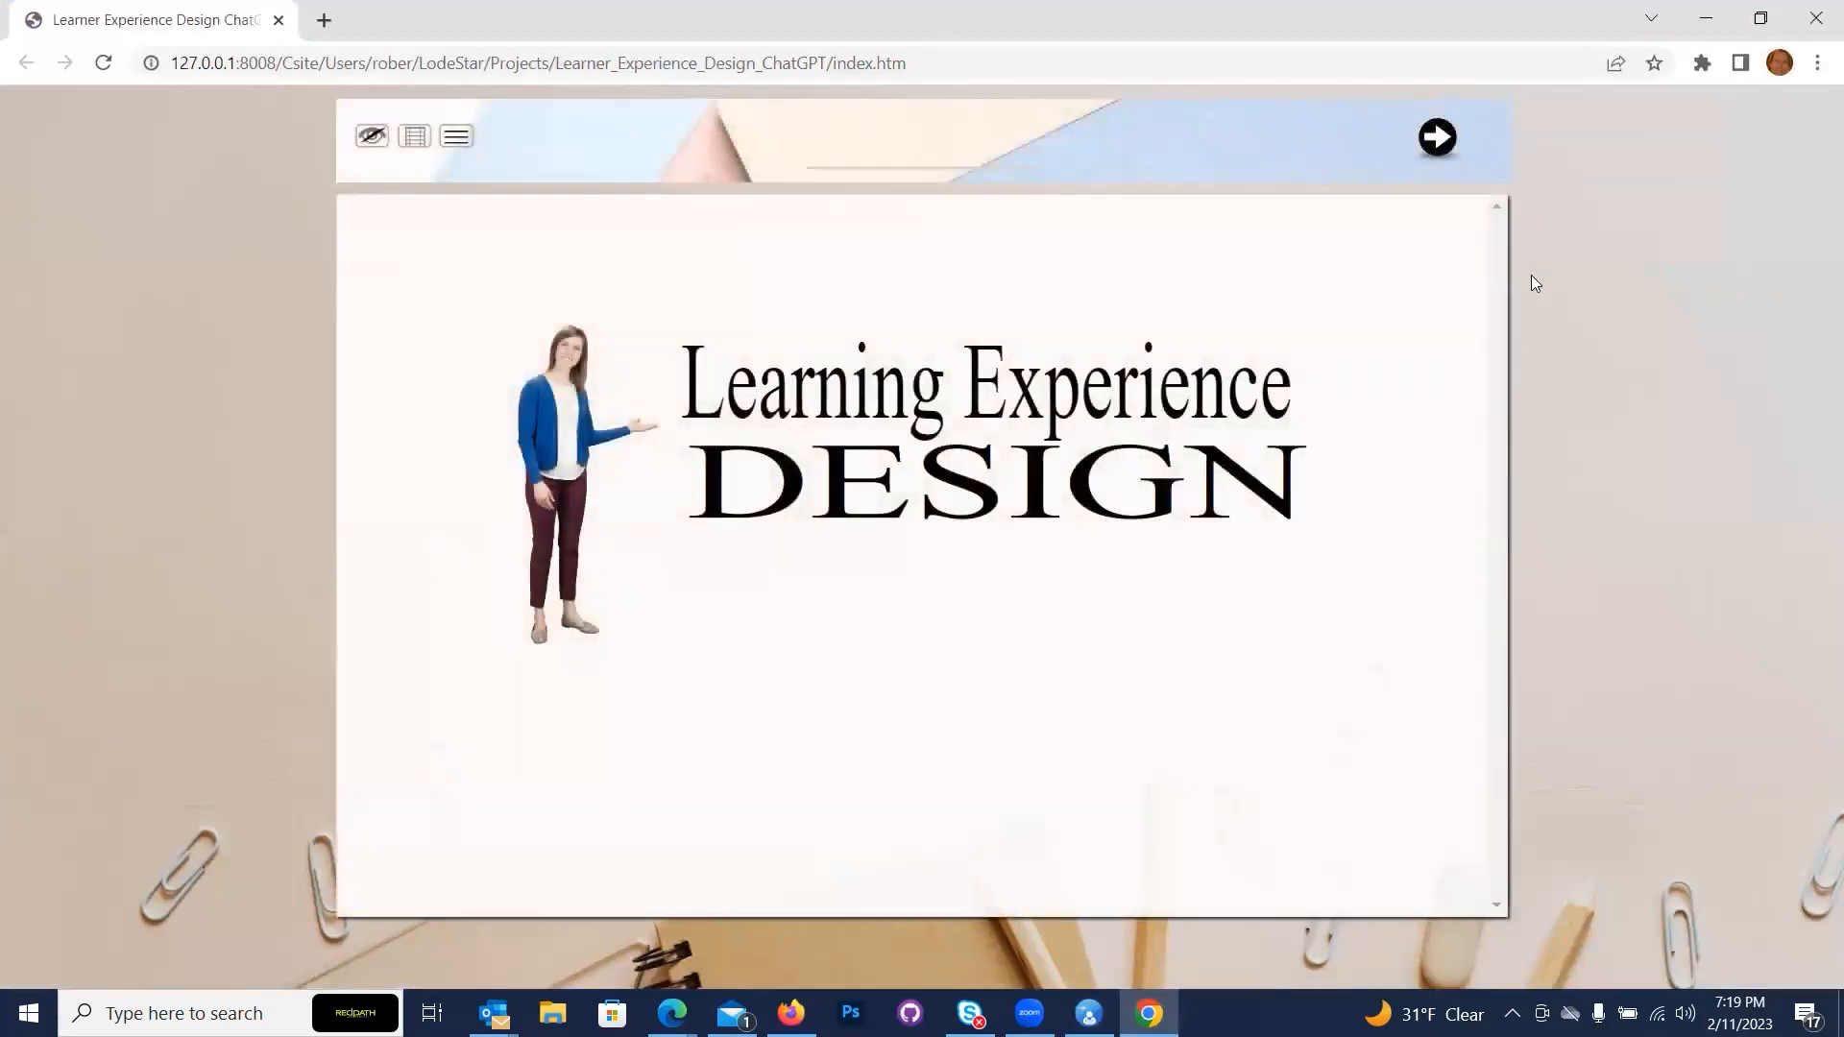
click(1435, 154)
click(1435, 144)
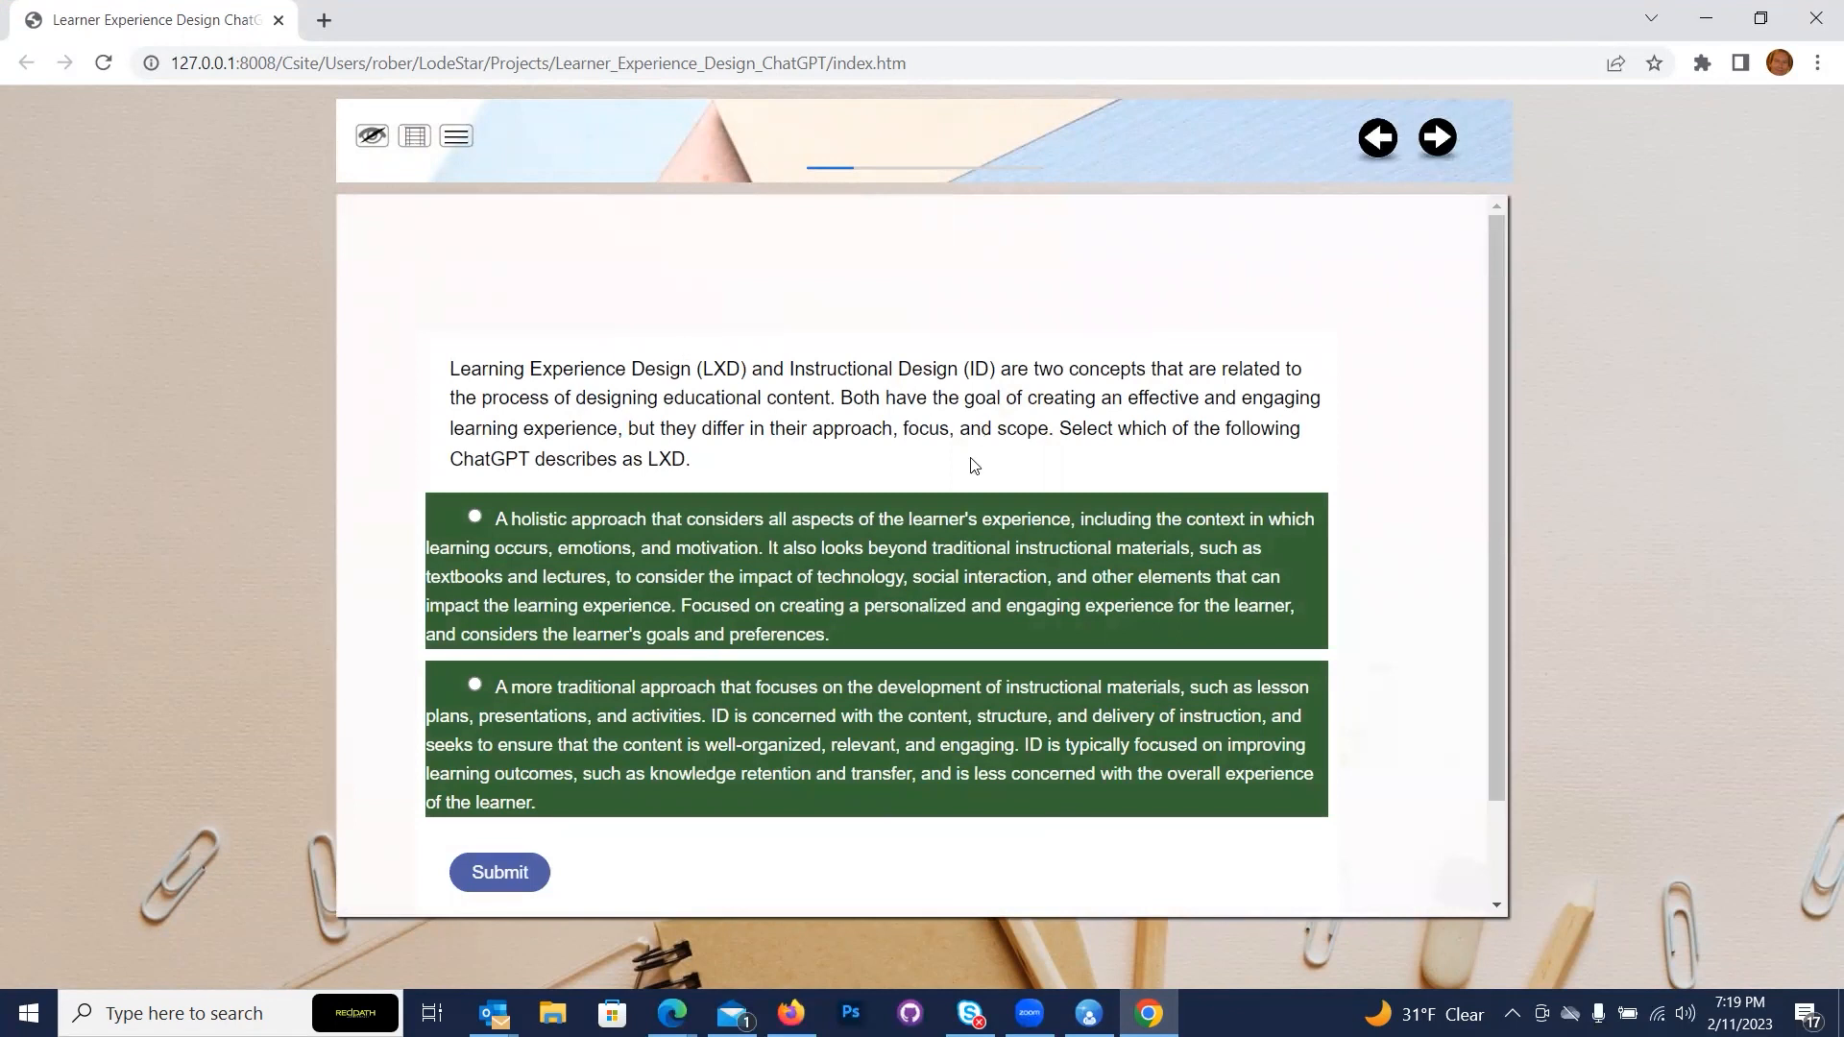
click(1815, 19)
Switch the project to the Default palette with its Light color set to white.
click(151, 67)
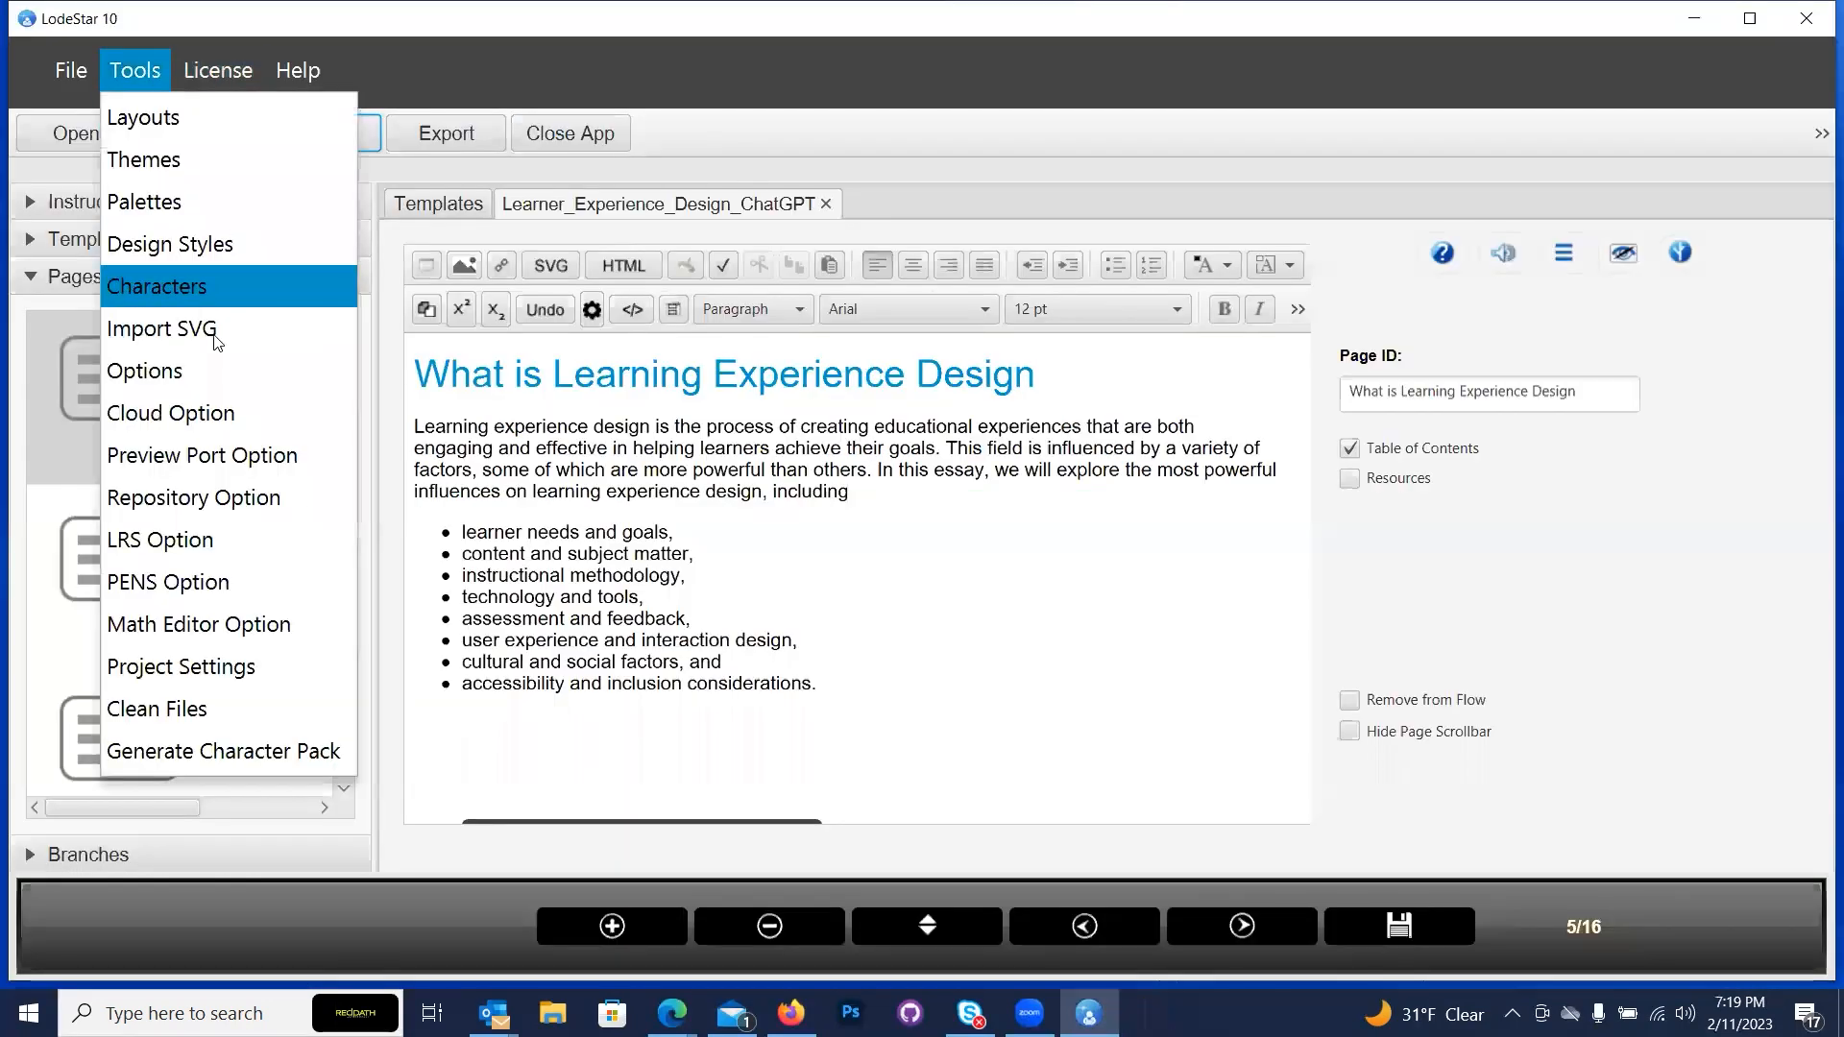
click(173, 198)
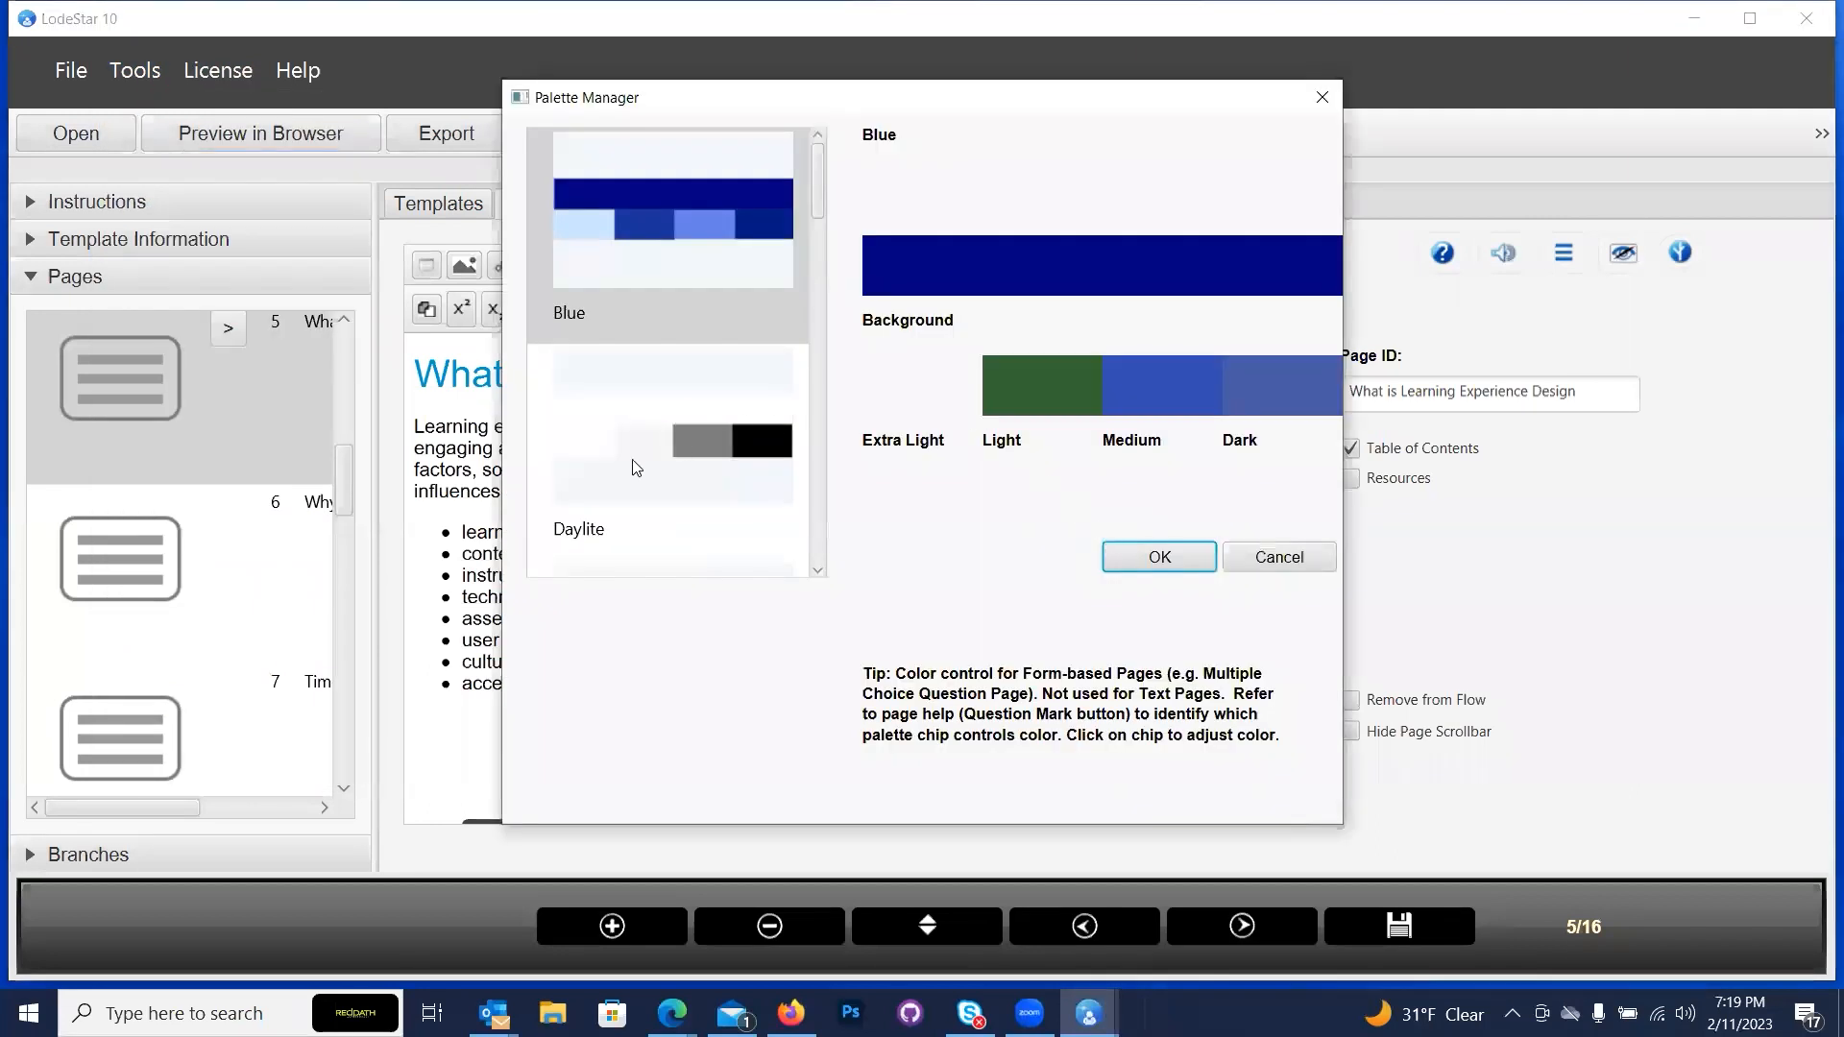
scroll(637, 465, down, 2)
scroll(638, 465, up, 1)
scroll(624, 425, down, 1)
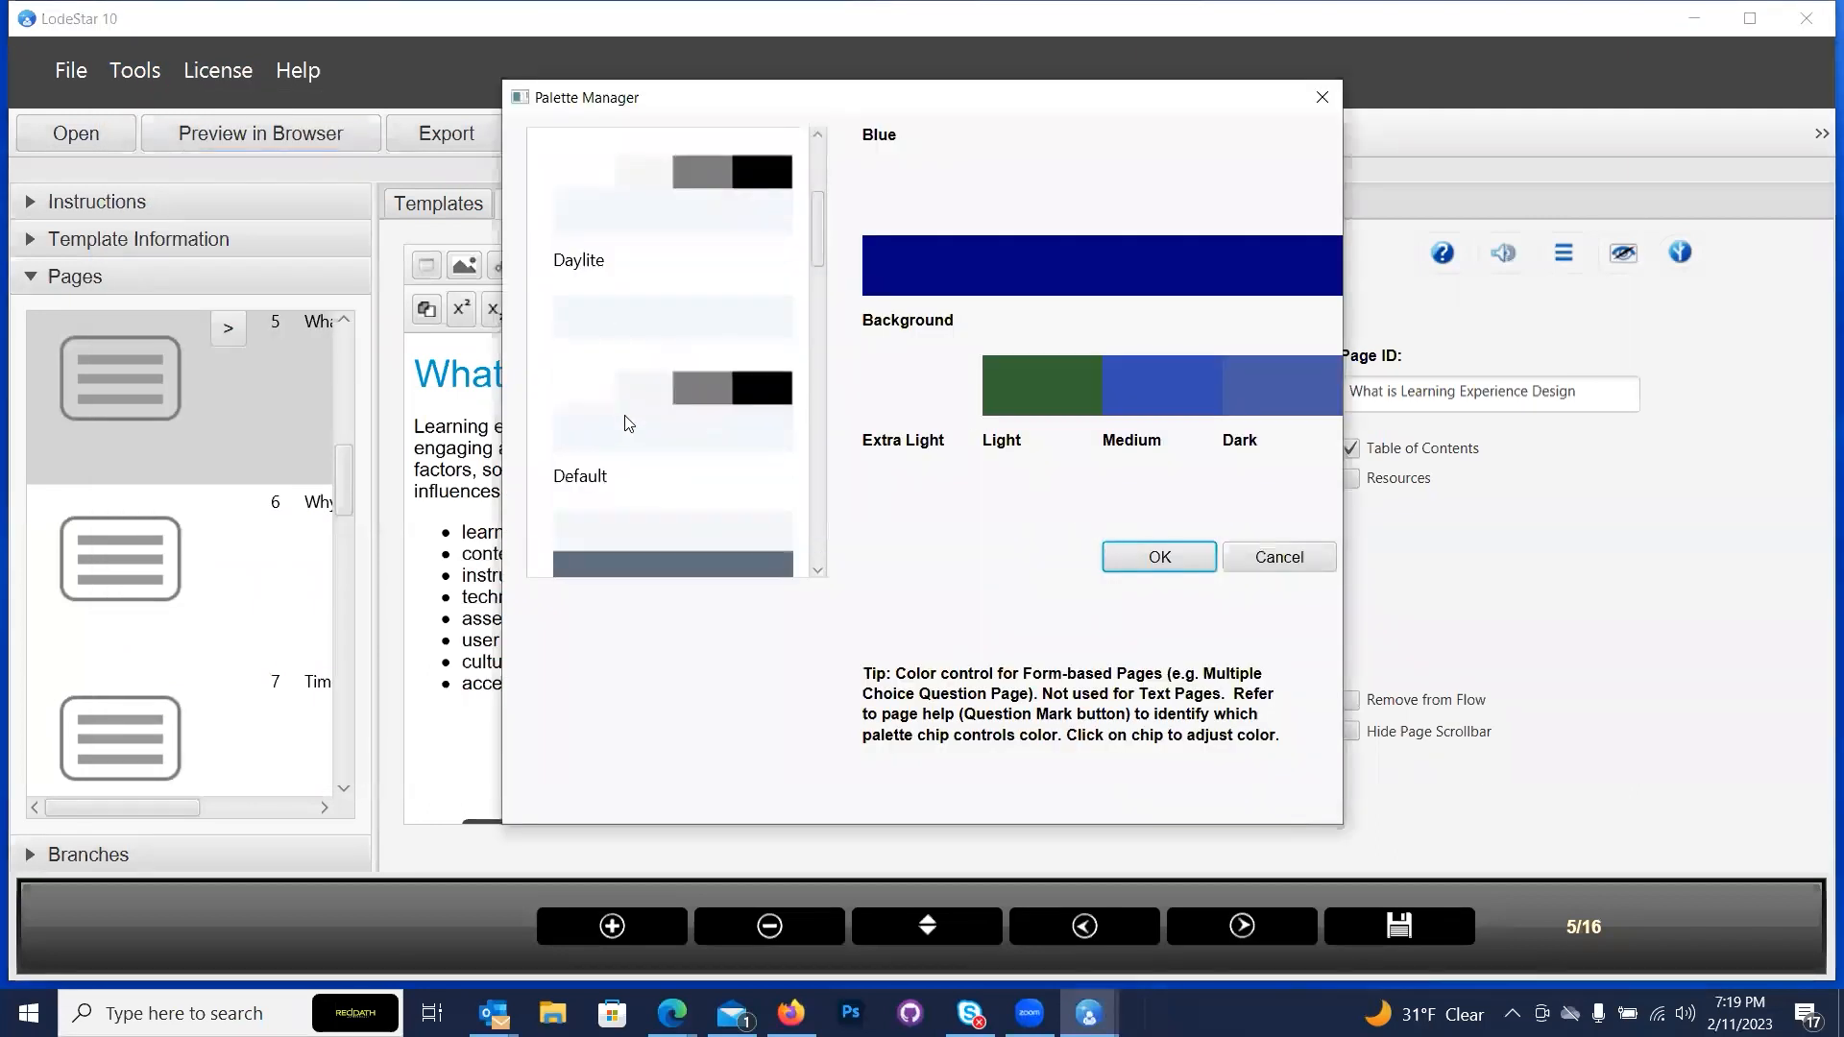
click(624, 425)
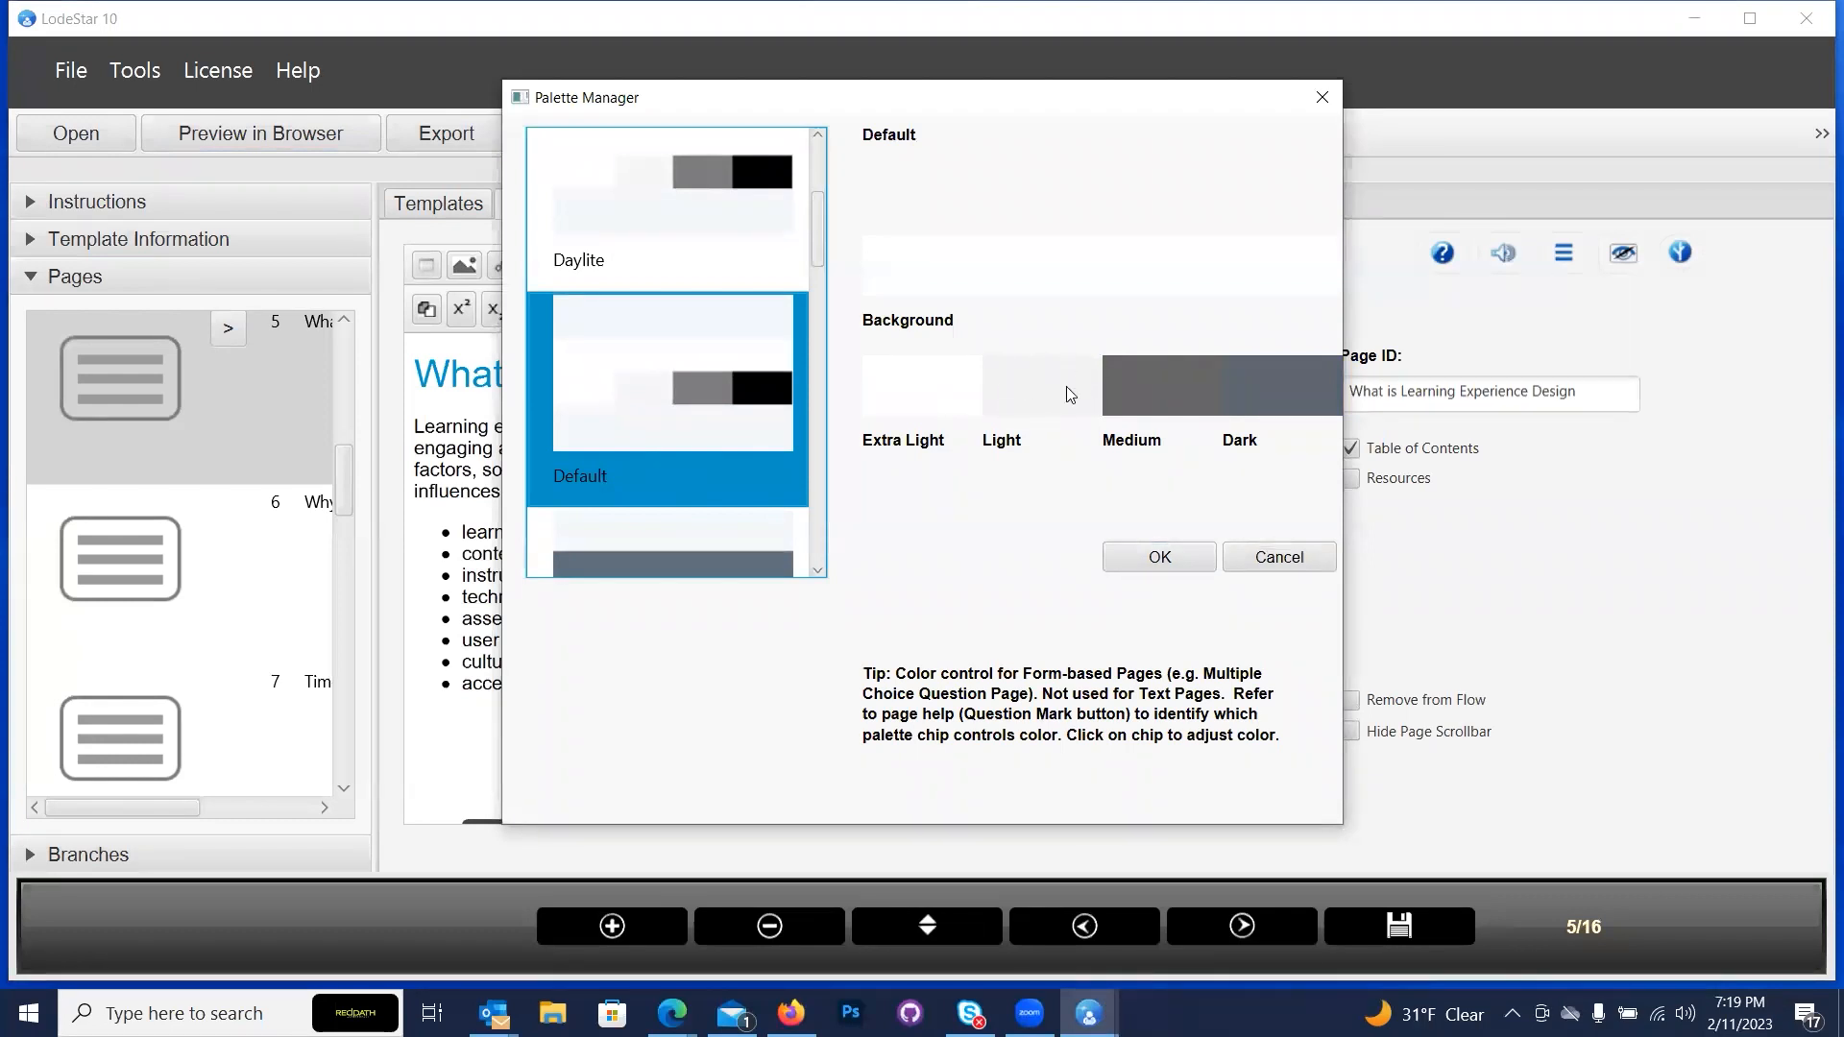
click(1022, 398)
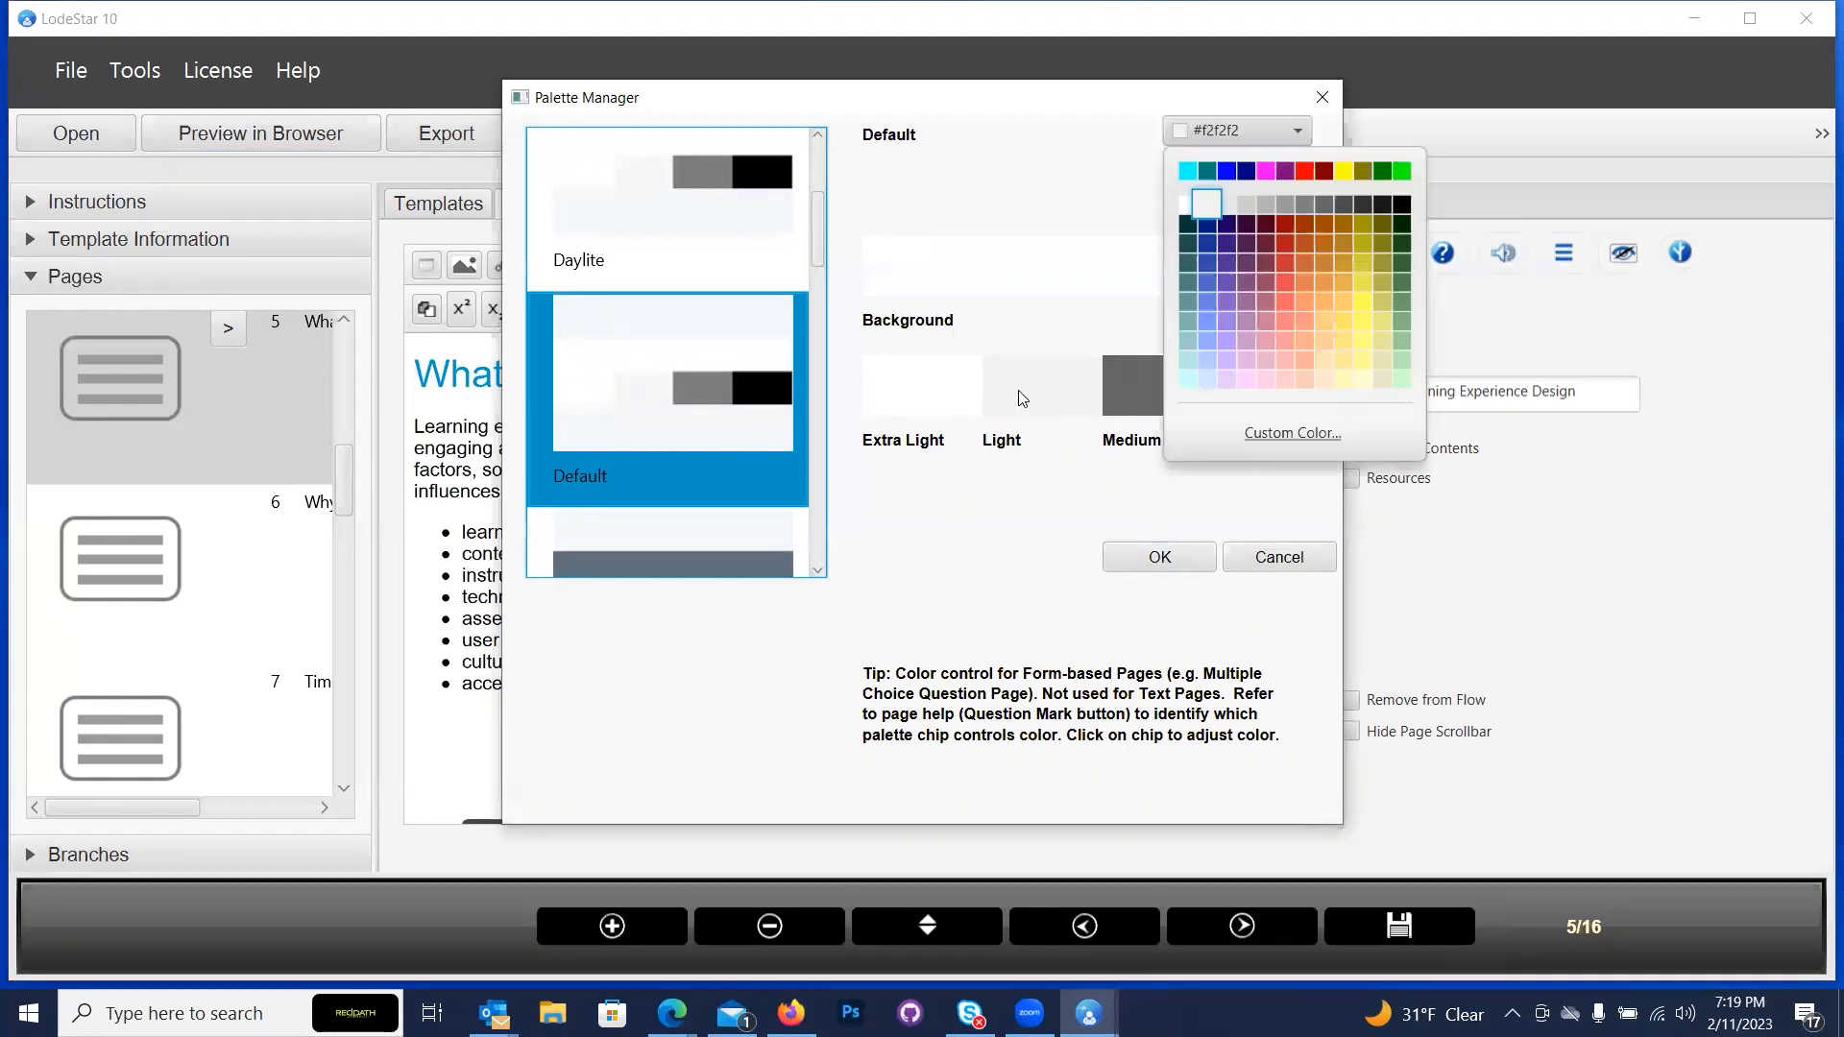
click(1192, 201)
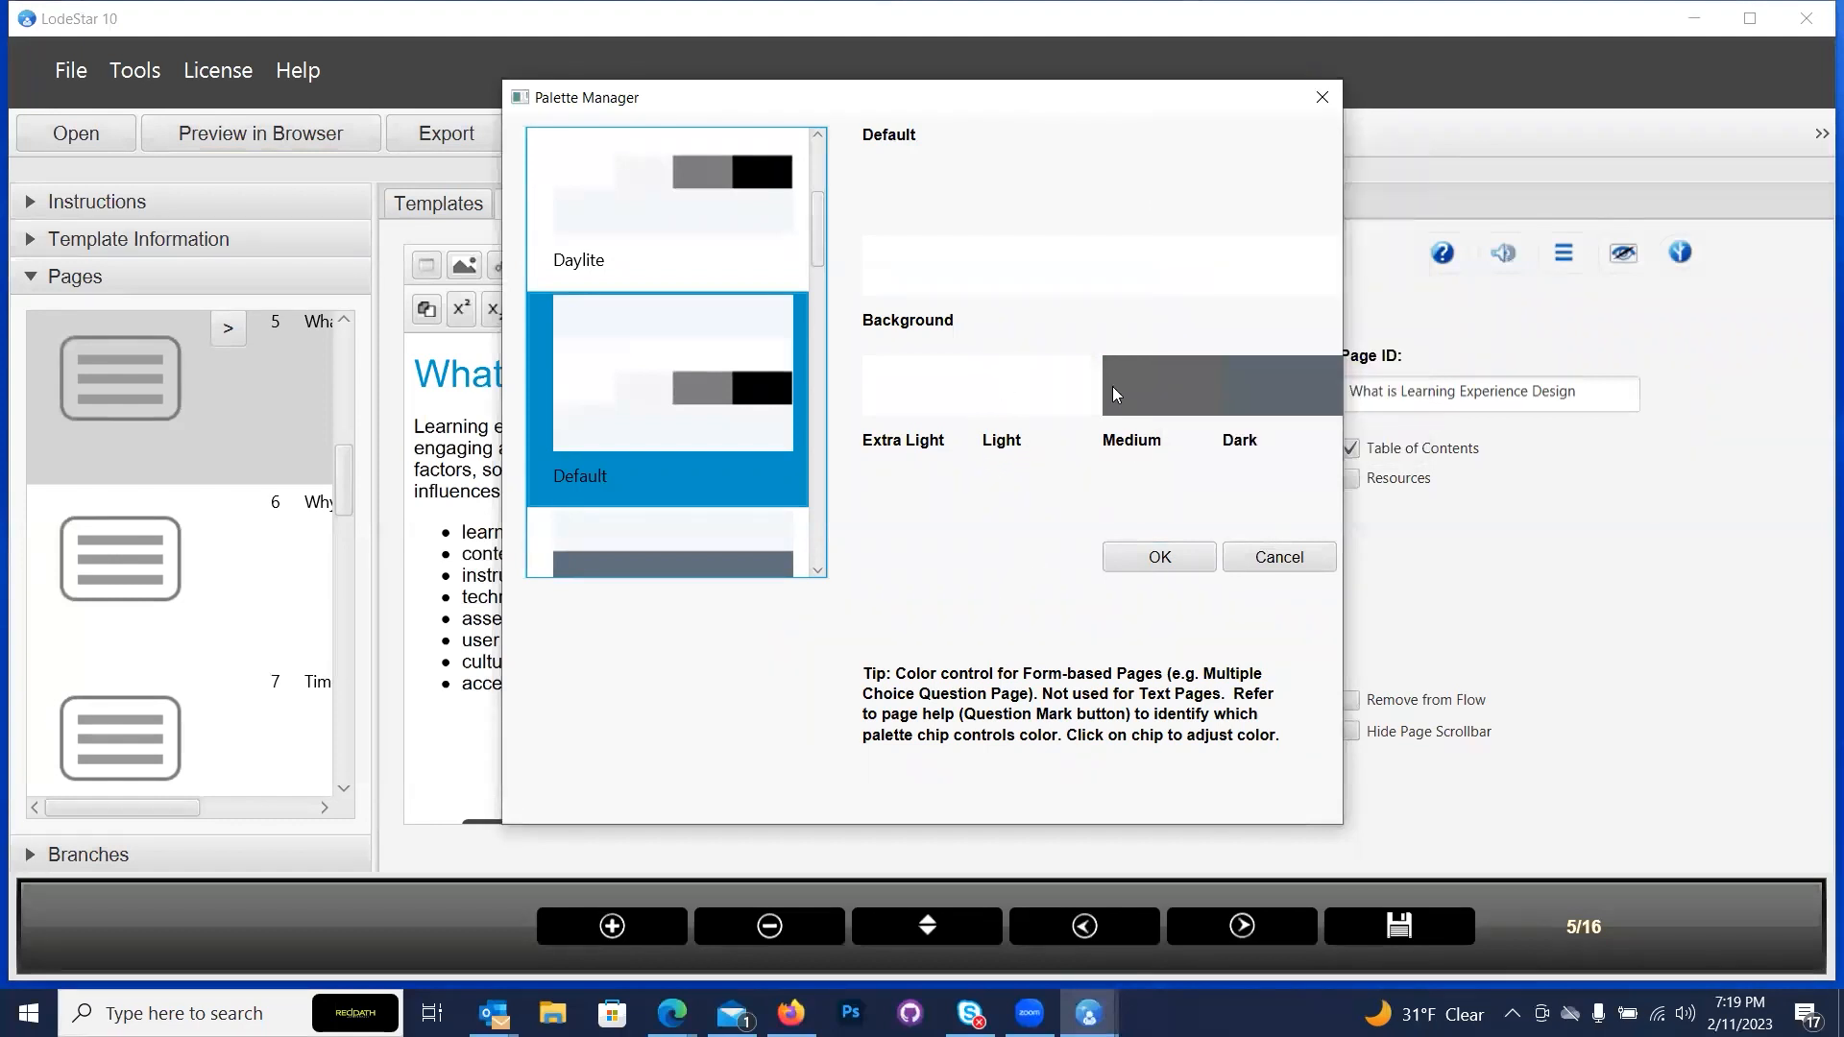
click(1171, 558)
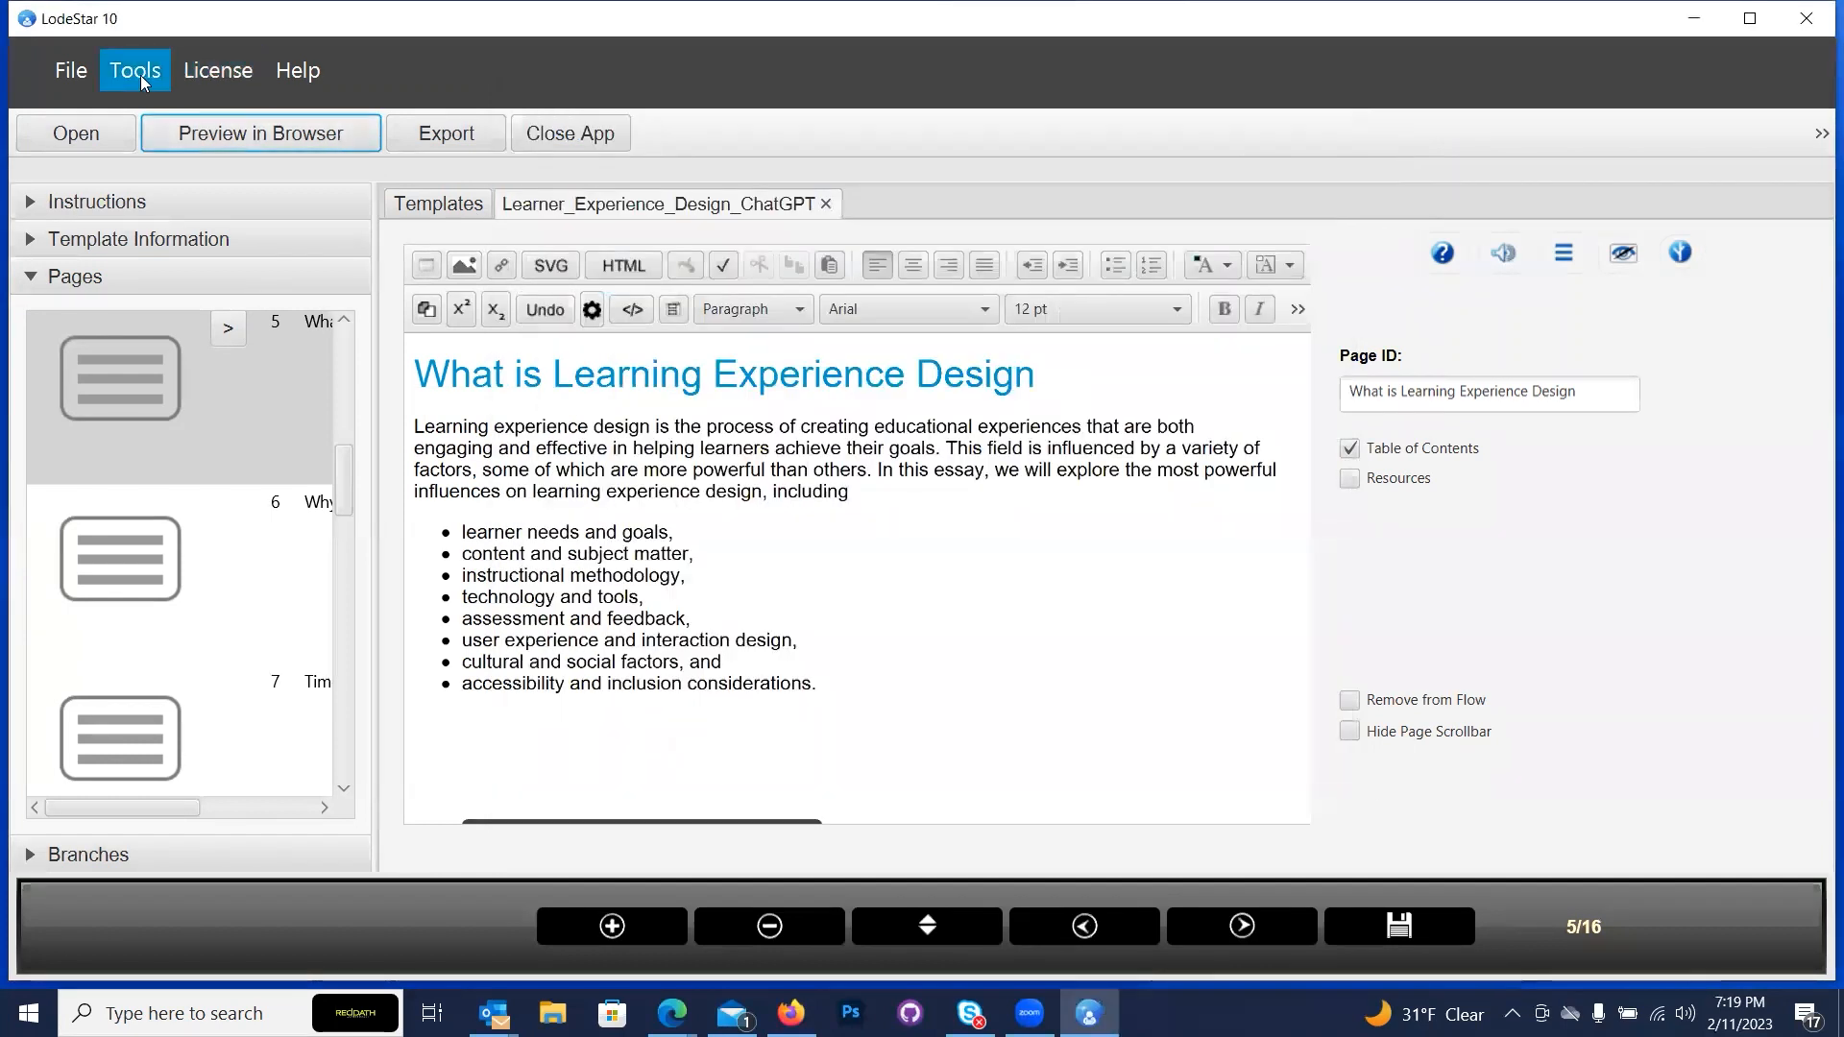
Browse the available design styles and apply the Contemporary style to the project.
click(140, 75)
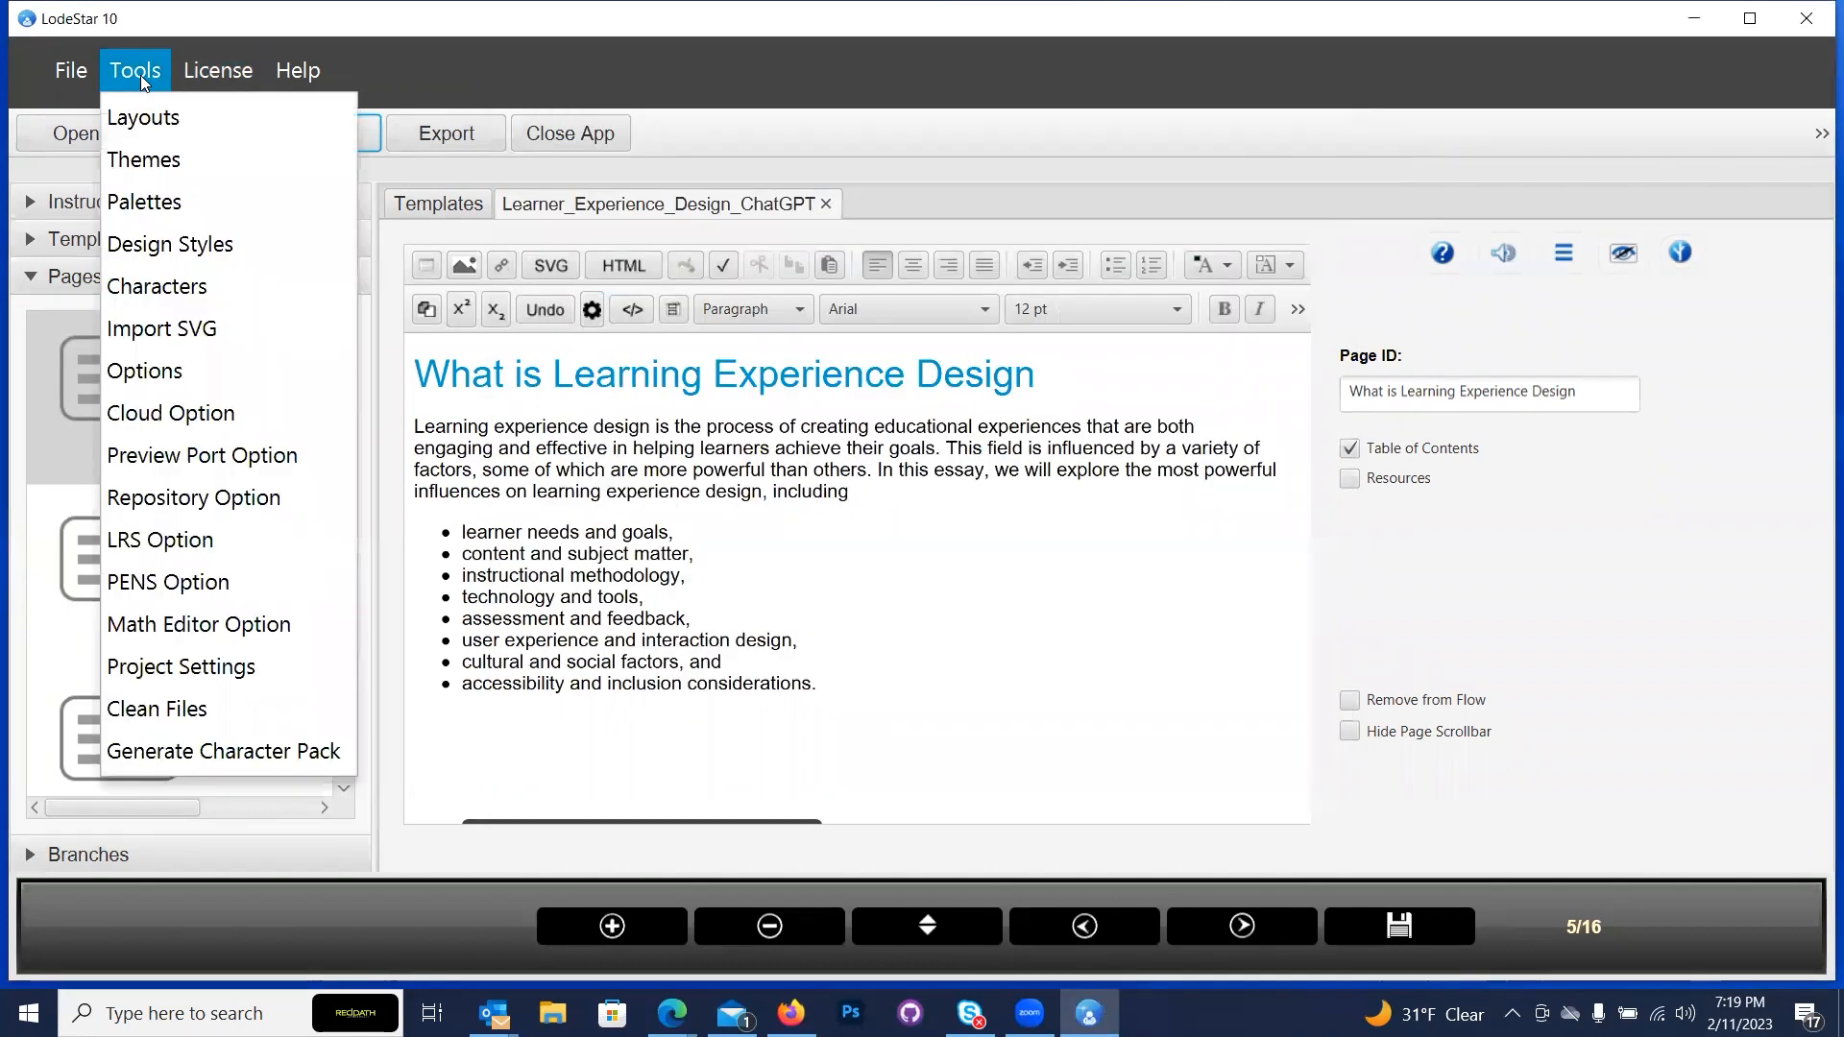
click(162, 247)
scroll(757, 449, down, 2)
scroll(757, 449, up, 2)
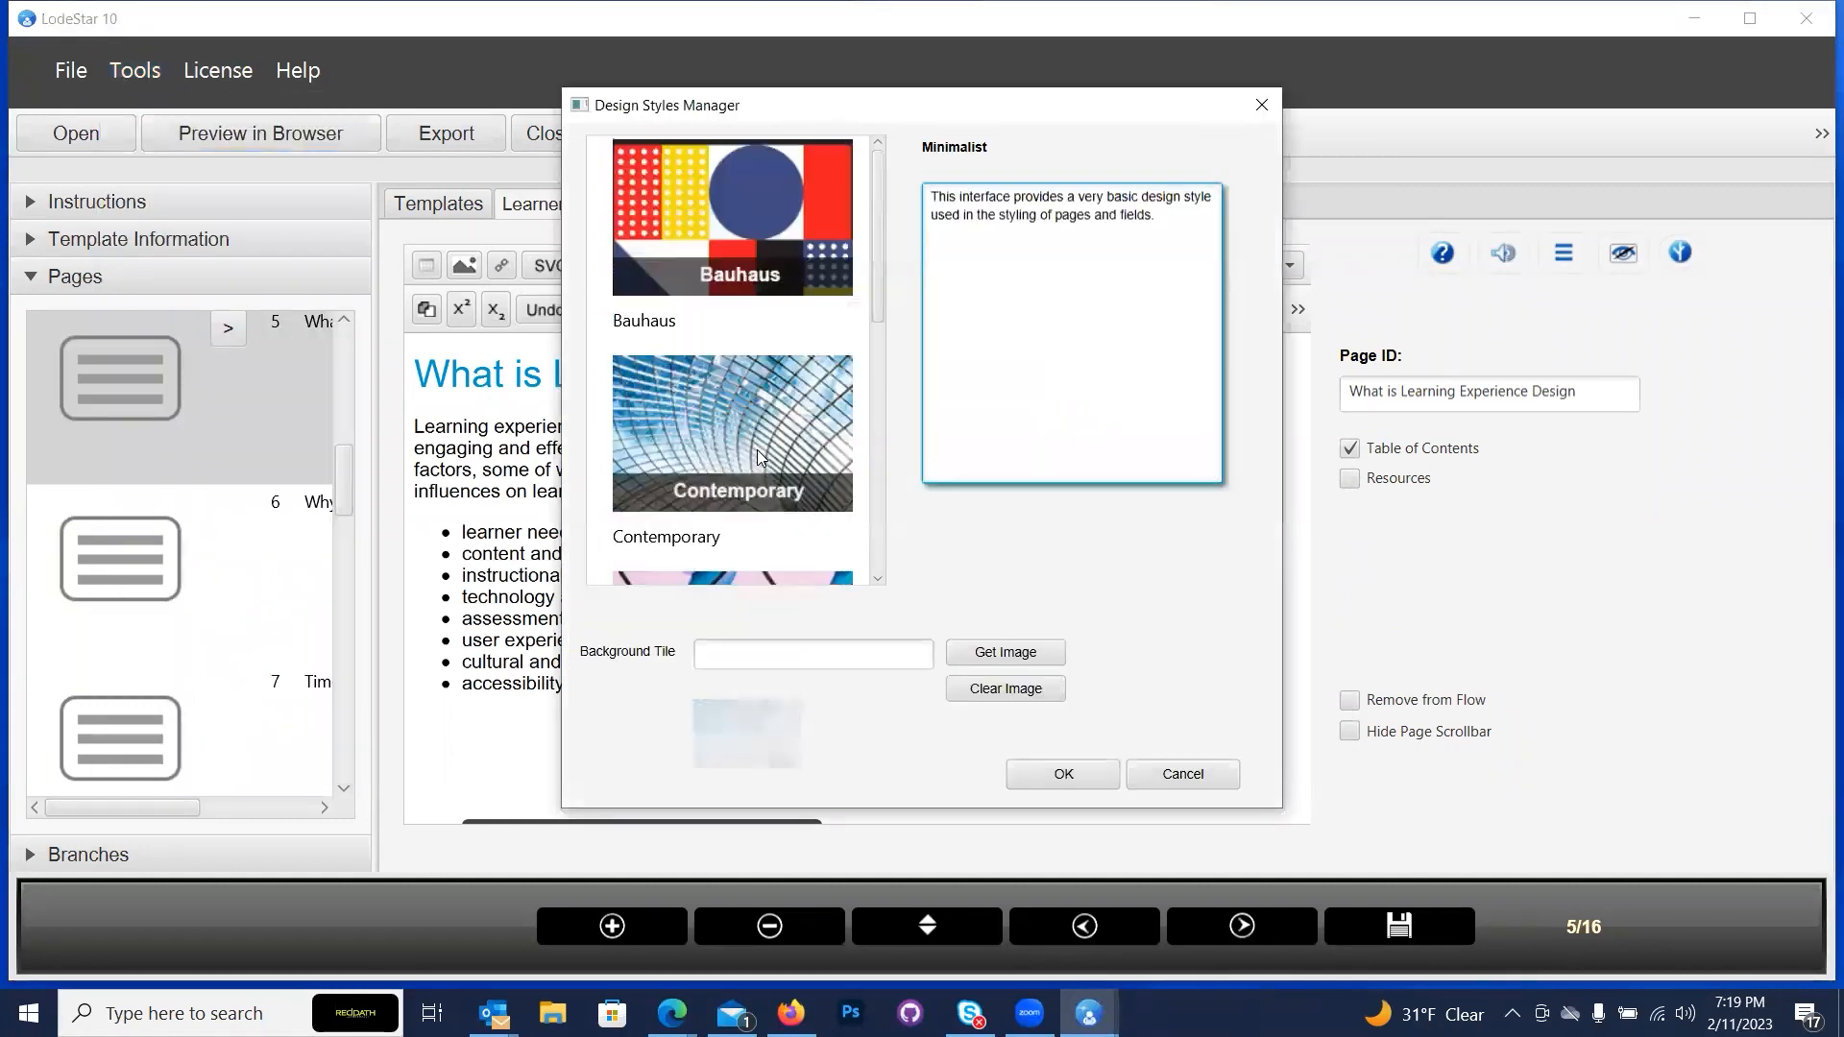
scroll(708, 217, down, 2)
scroll(703, 224, down, 4)
scroll(703, 225, up, 4)
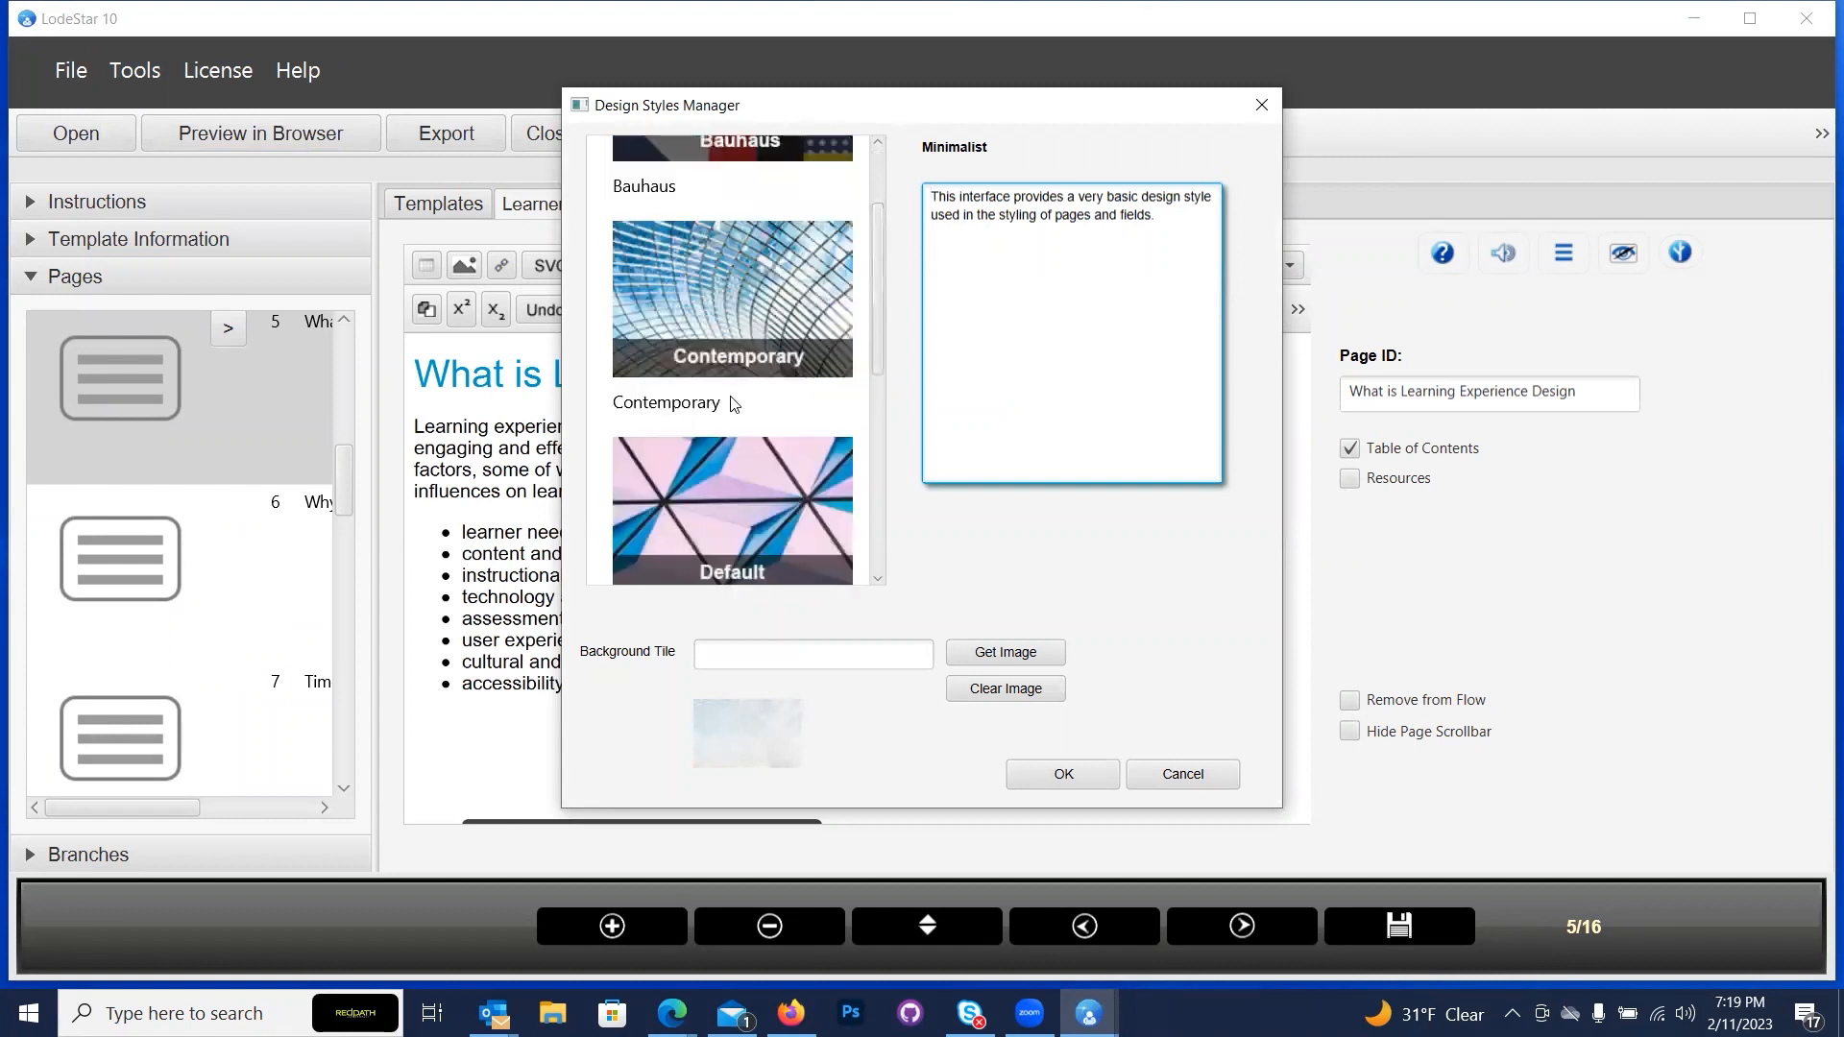
click(746, 327)
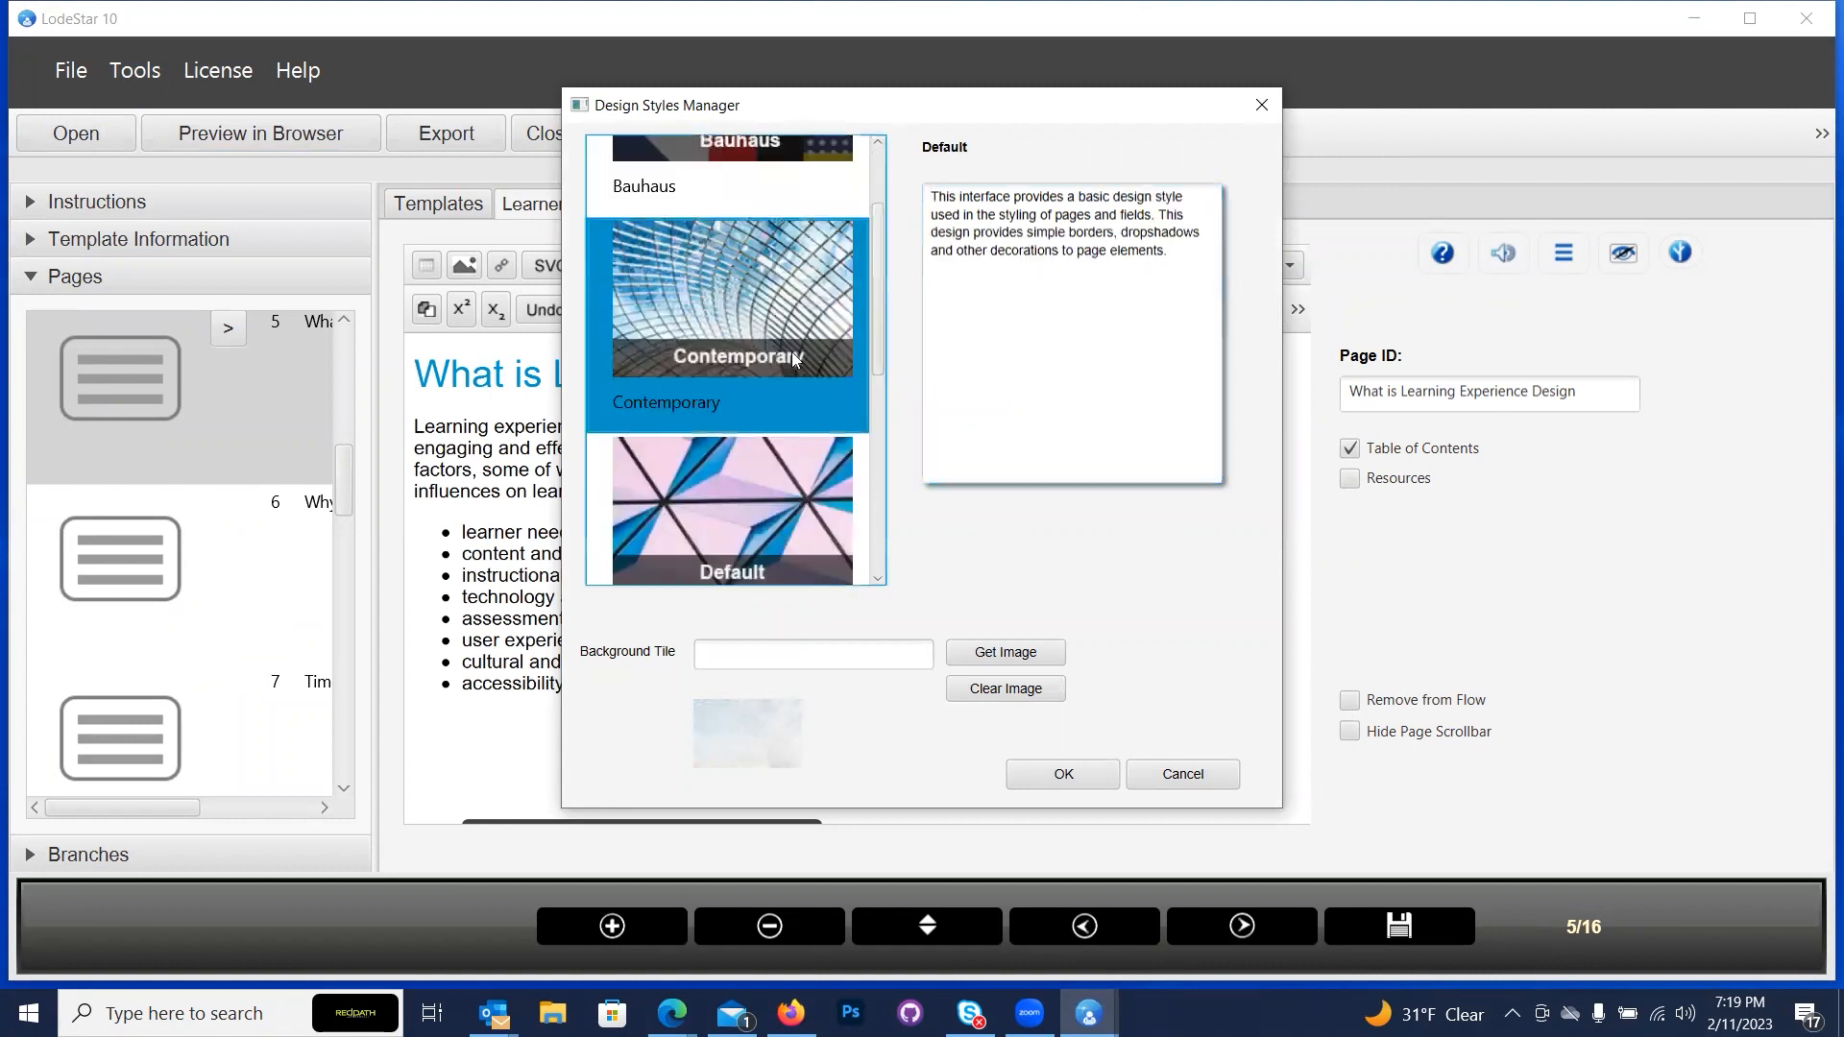
click(1067, 778)
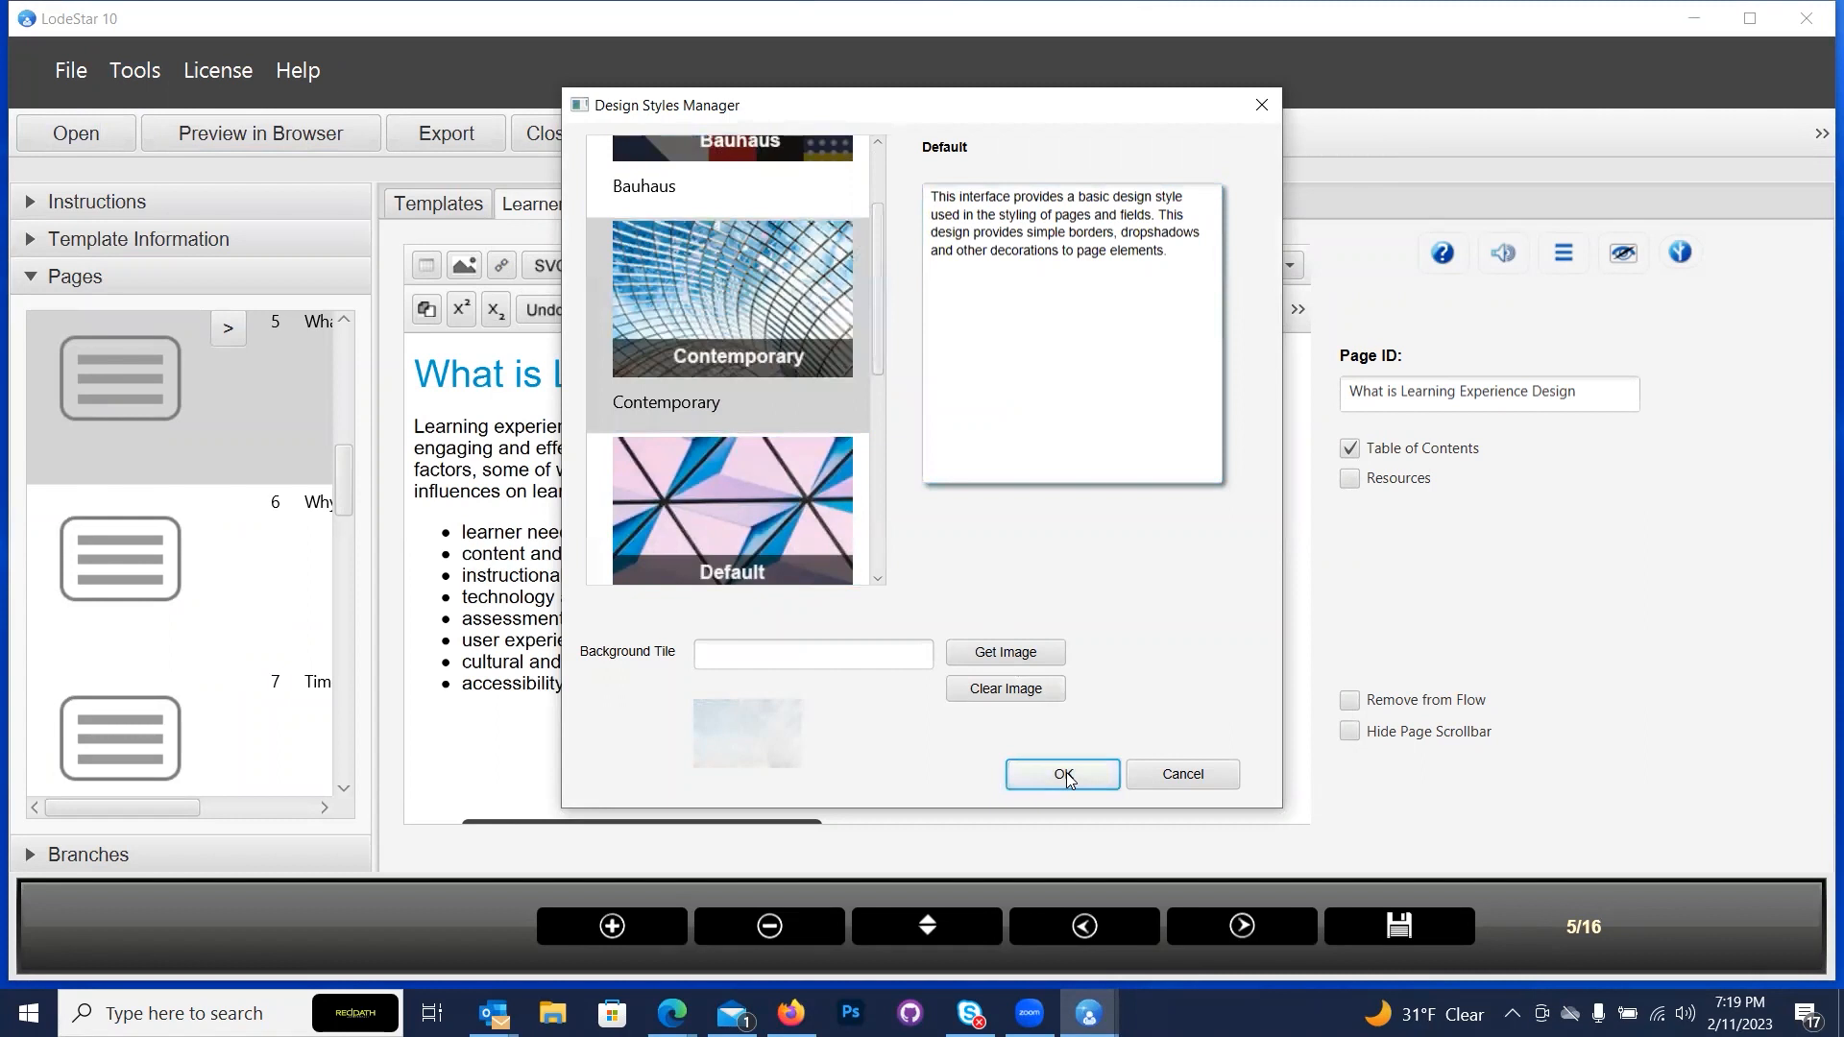
Save and preview the project in the browser, examine the Contemporary style on the multiple-choice question, and close the preview.
click(275, 129)
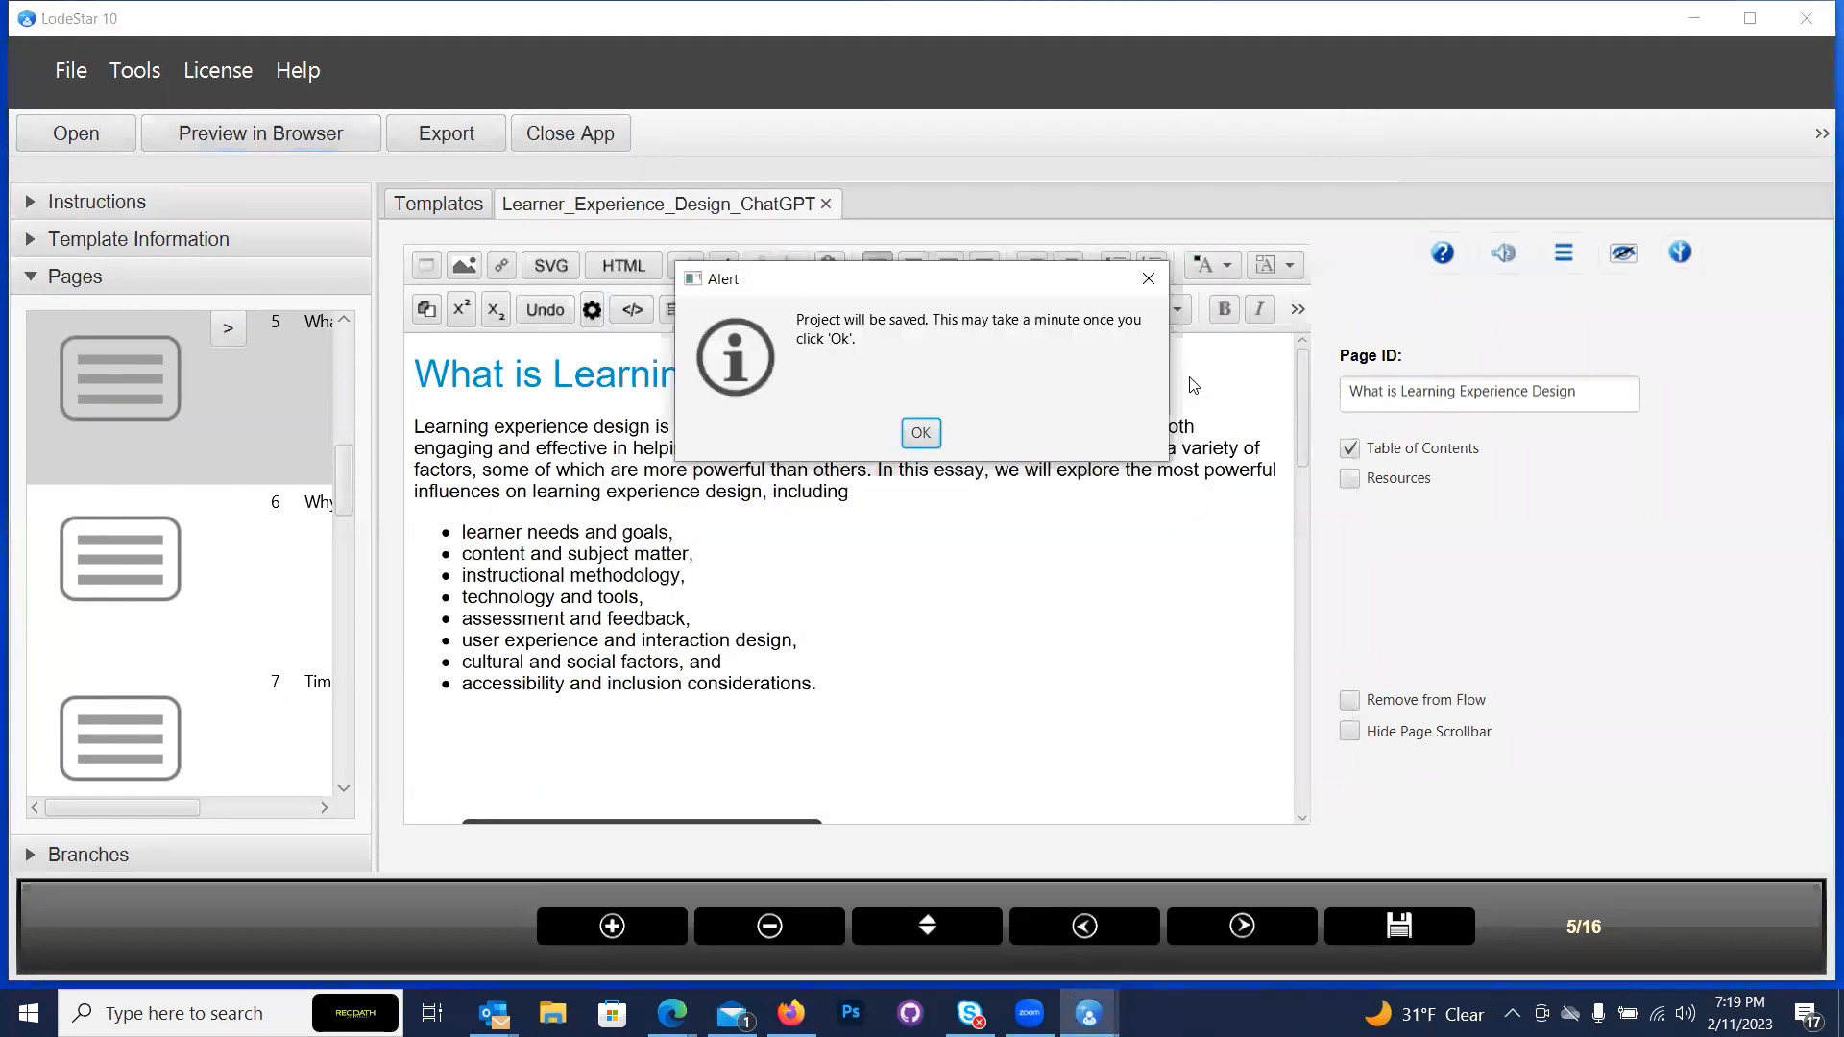
click(922, 434)
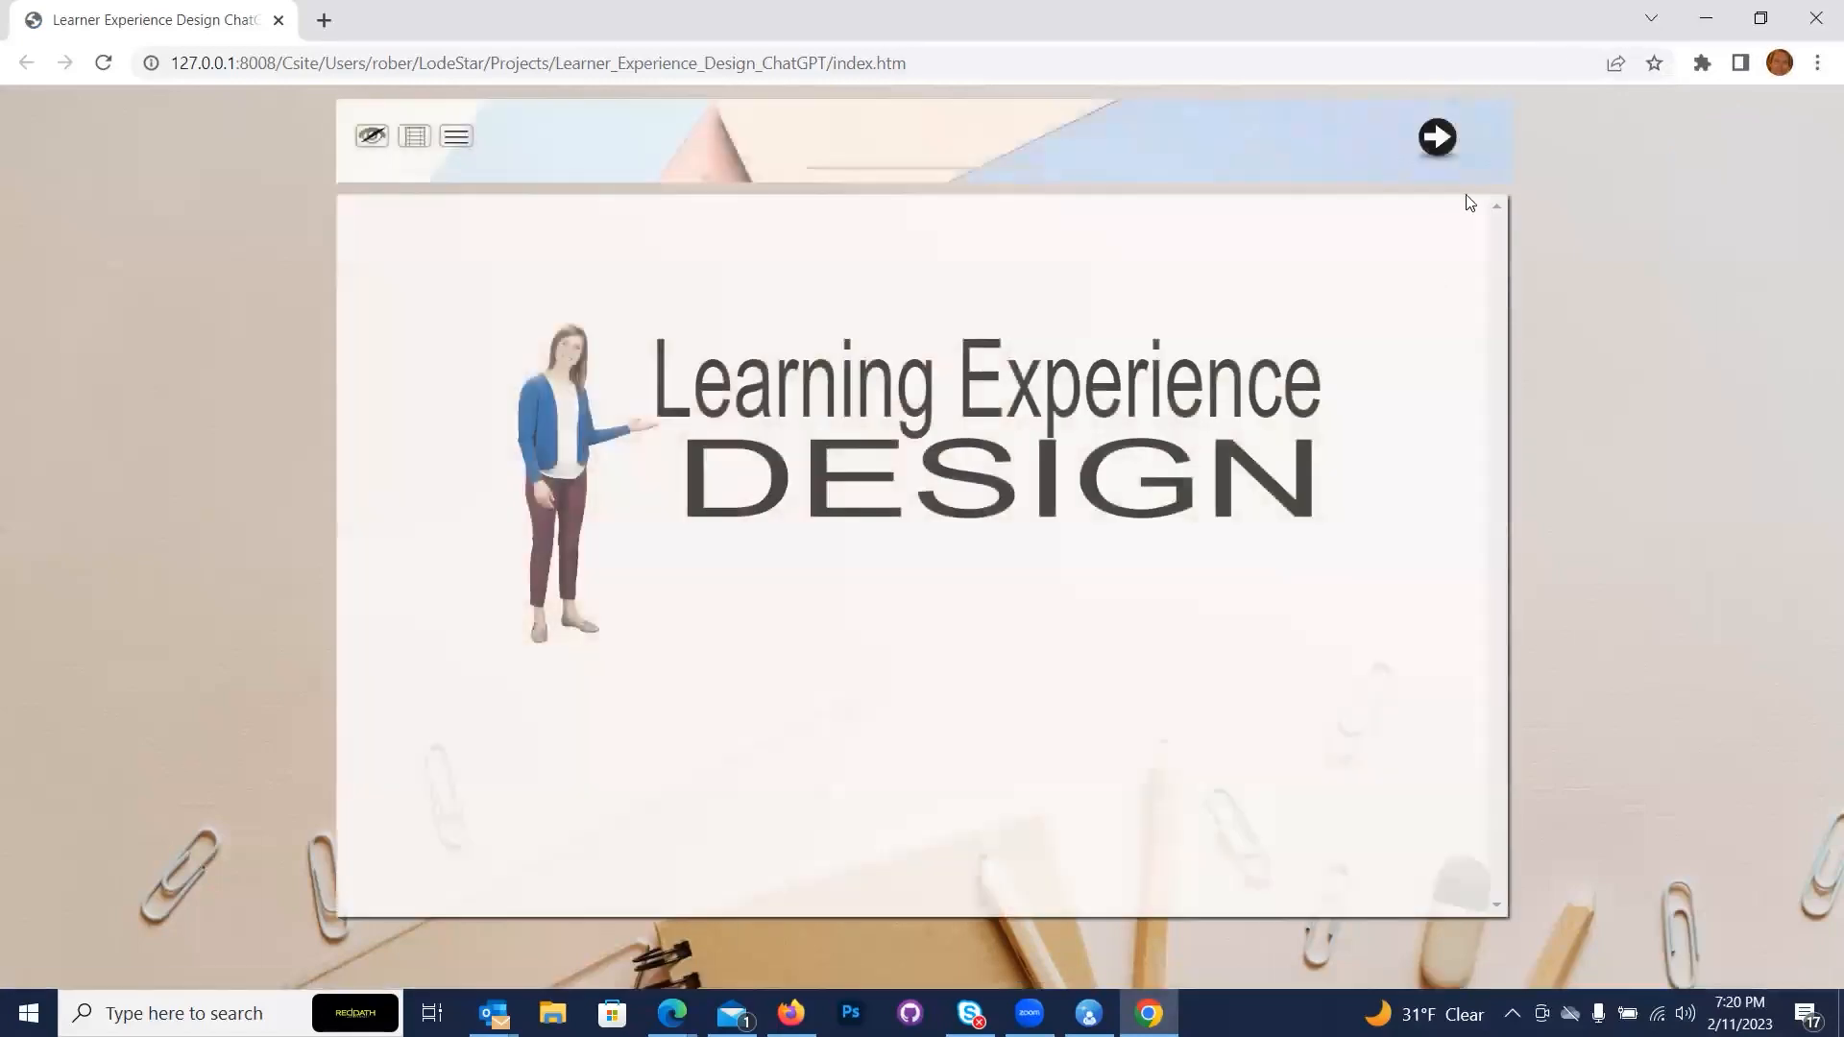
click(1438, 139)
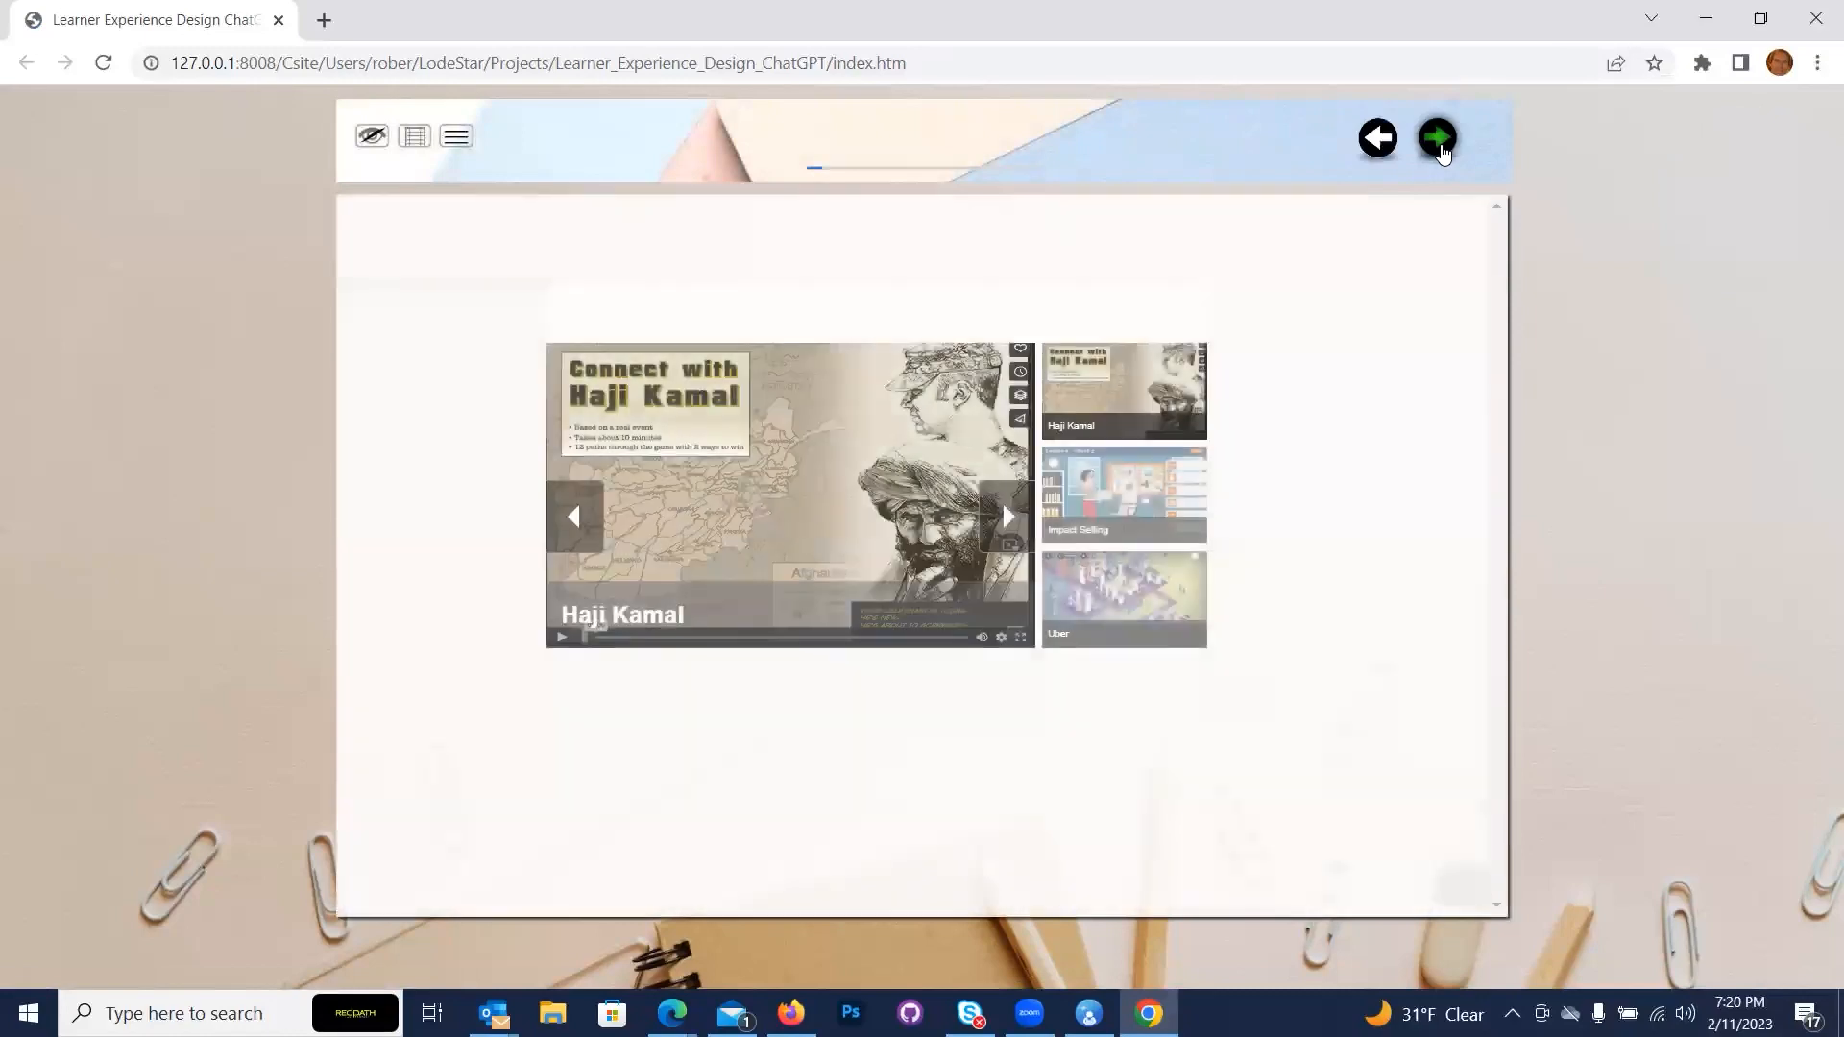
click(1440, 146)
click(1440, 145)
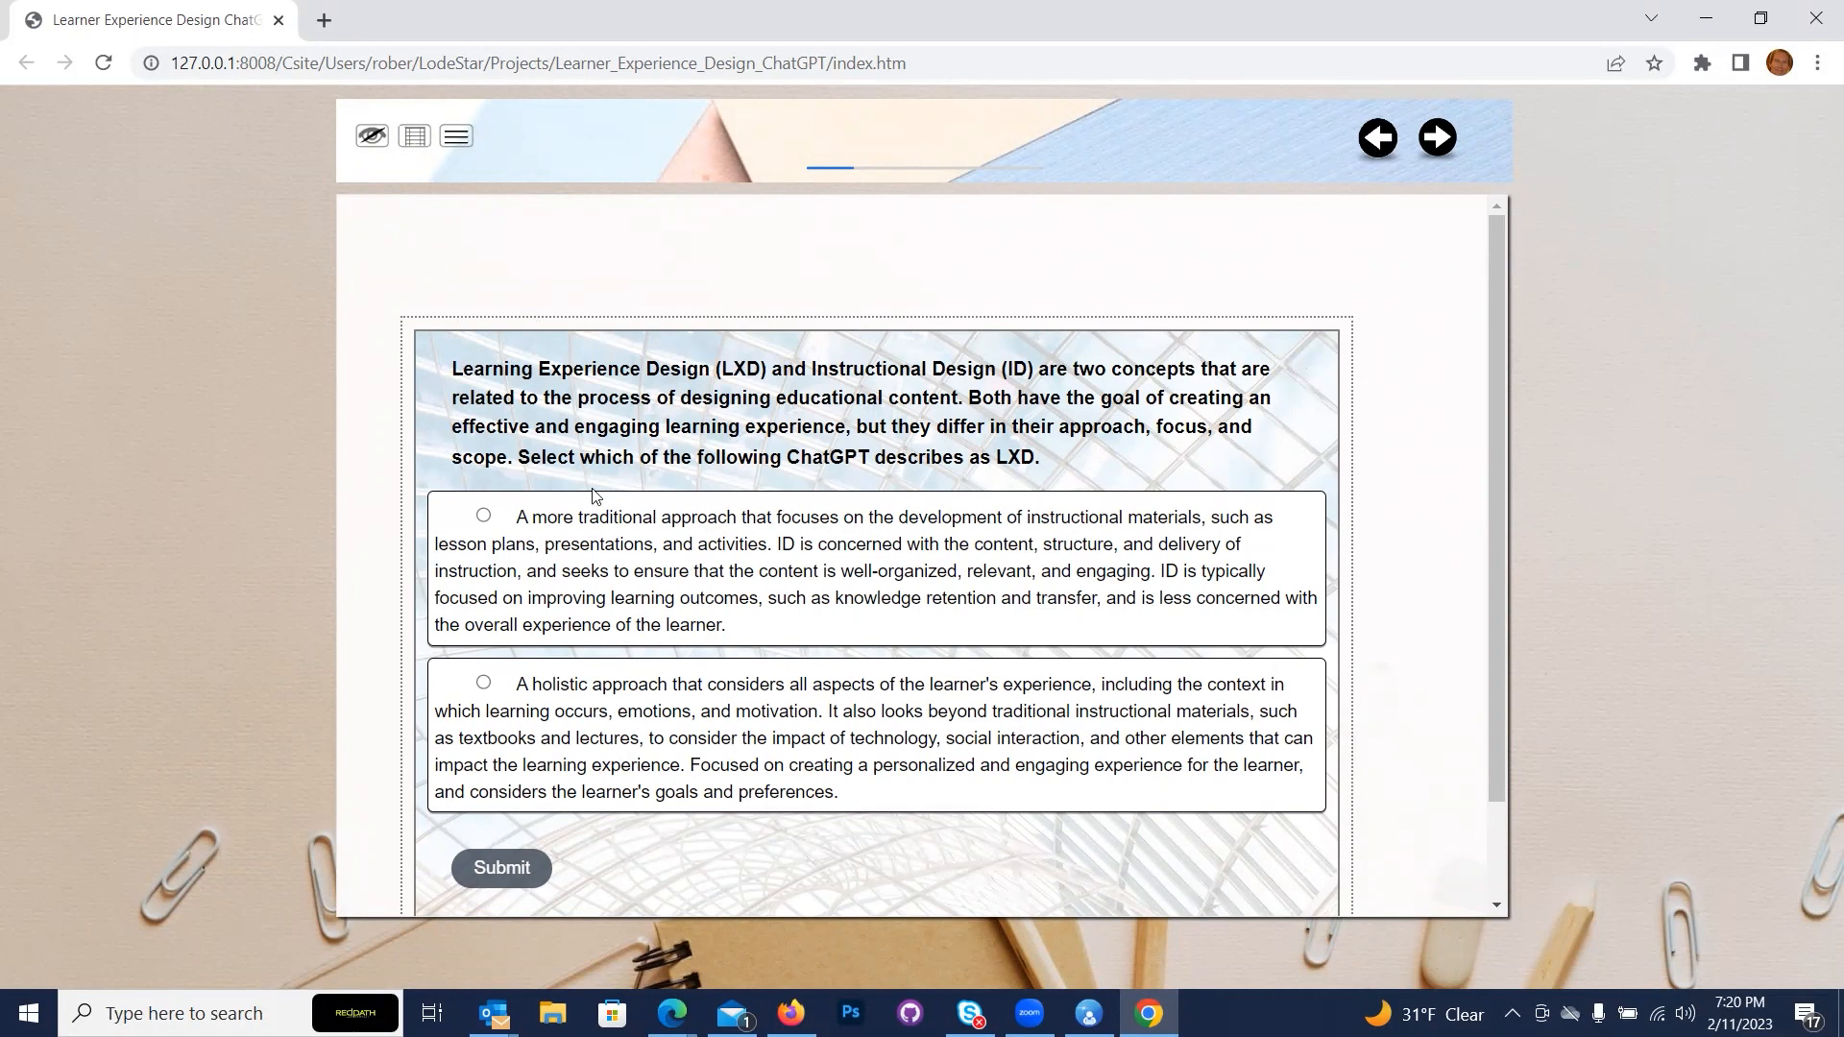
scroll(524, 540, down, 1)
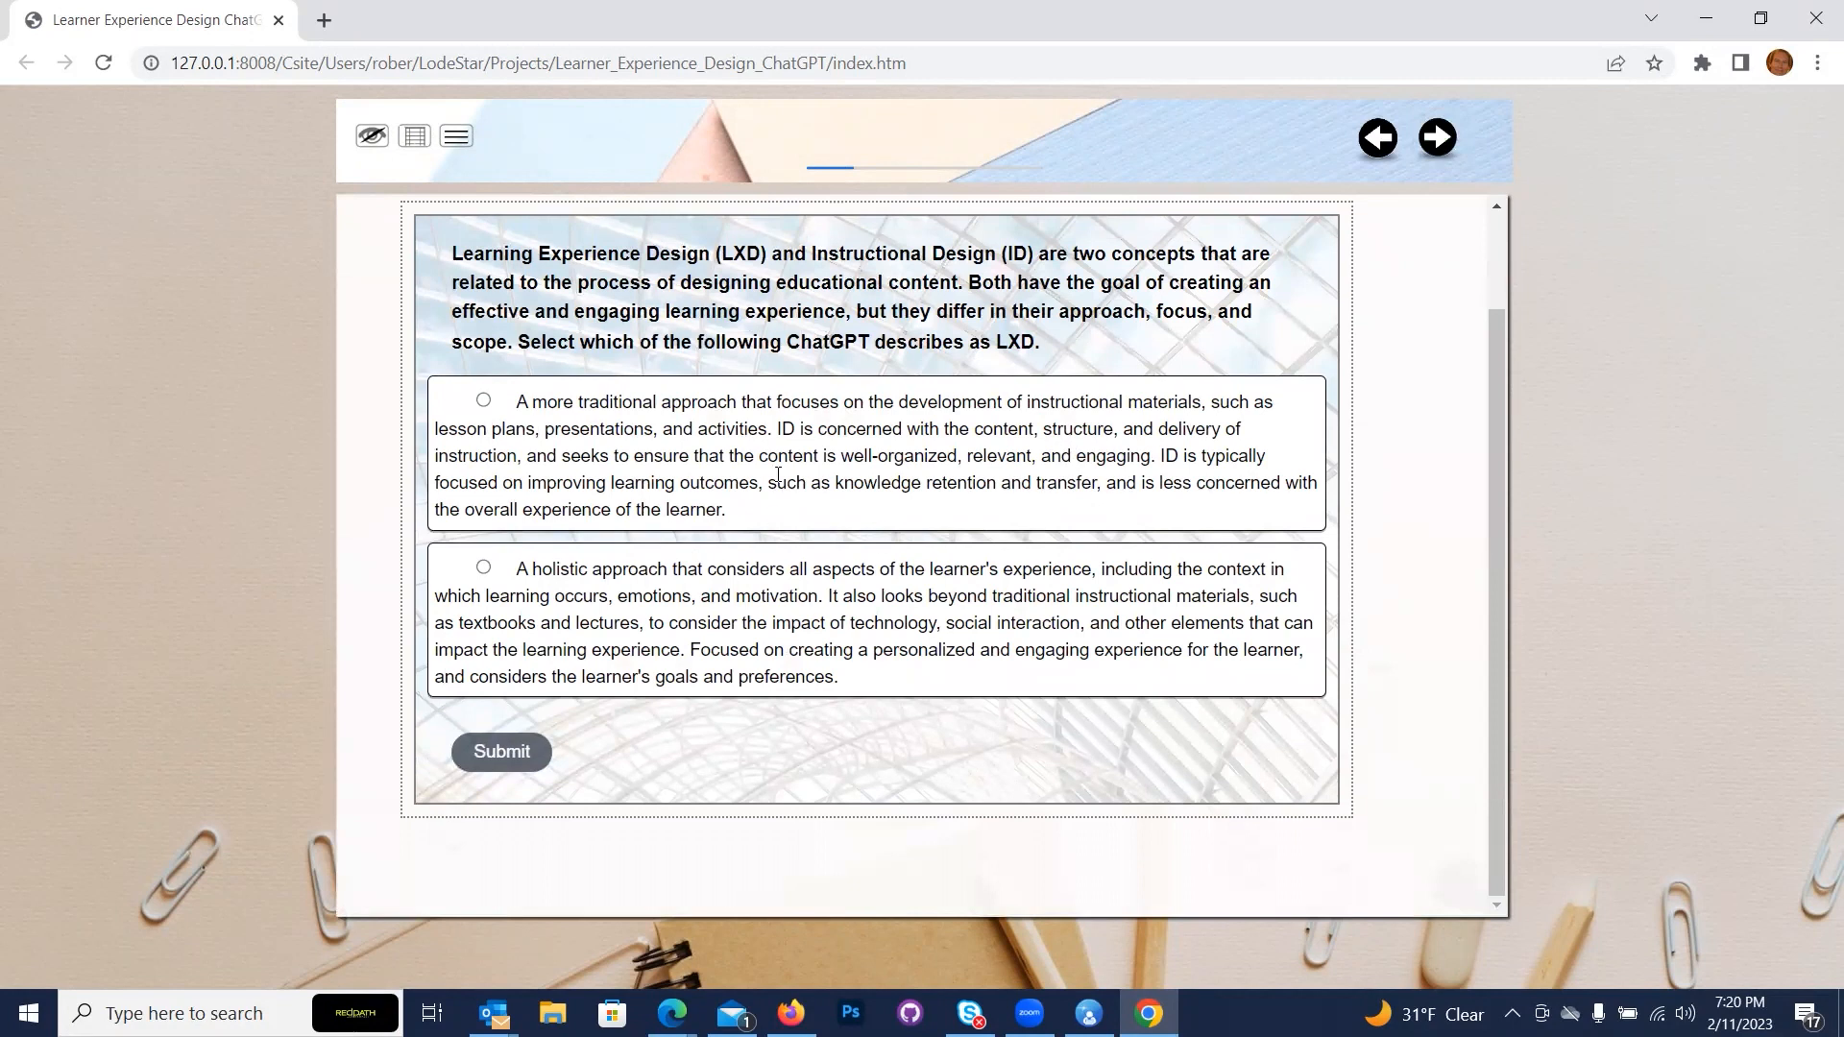
scroll(778, 474, up, 1)
scroll(958, 419, down, 1)
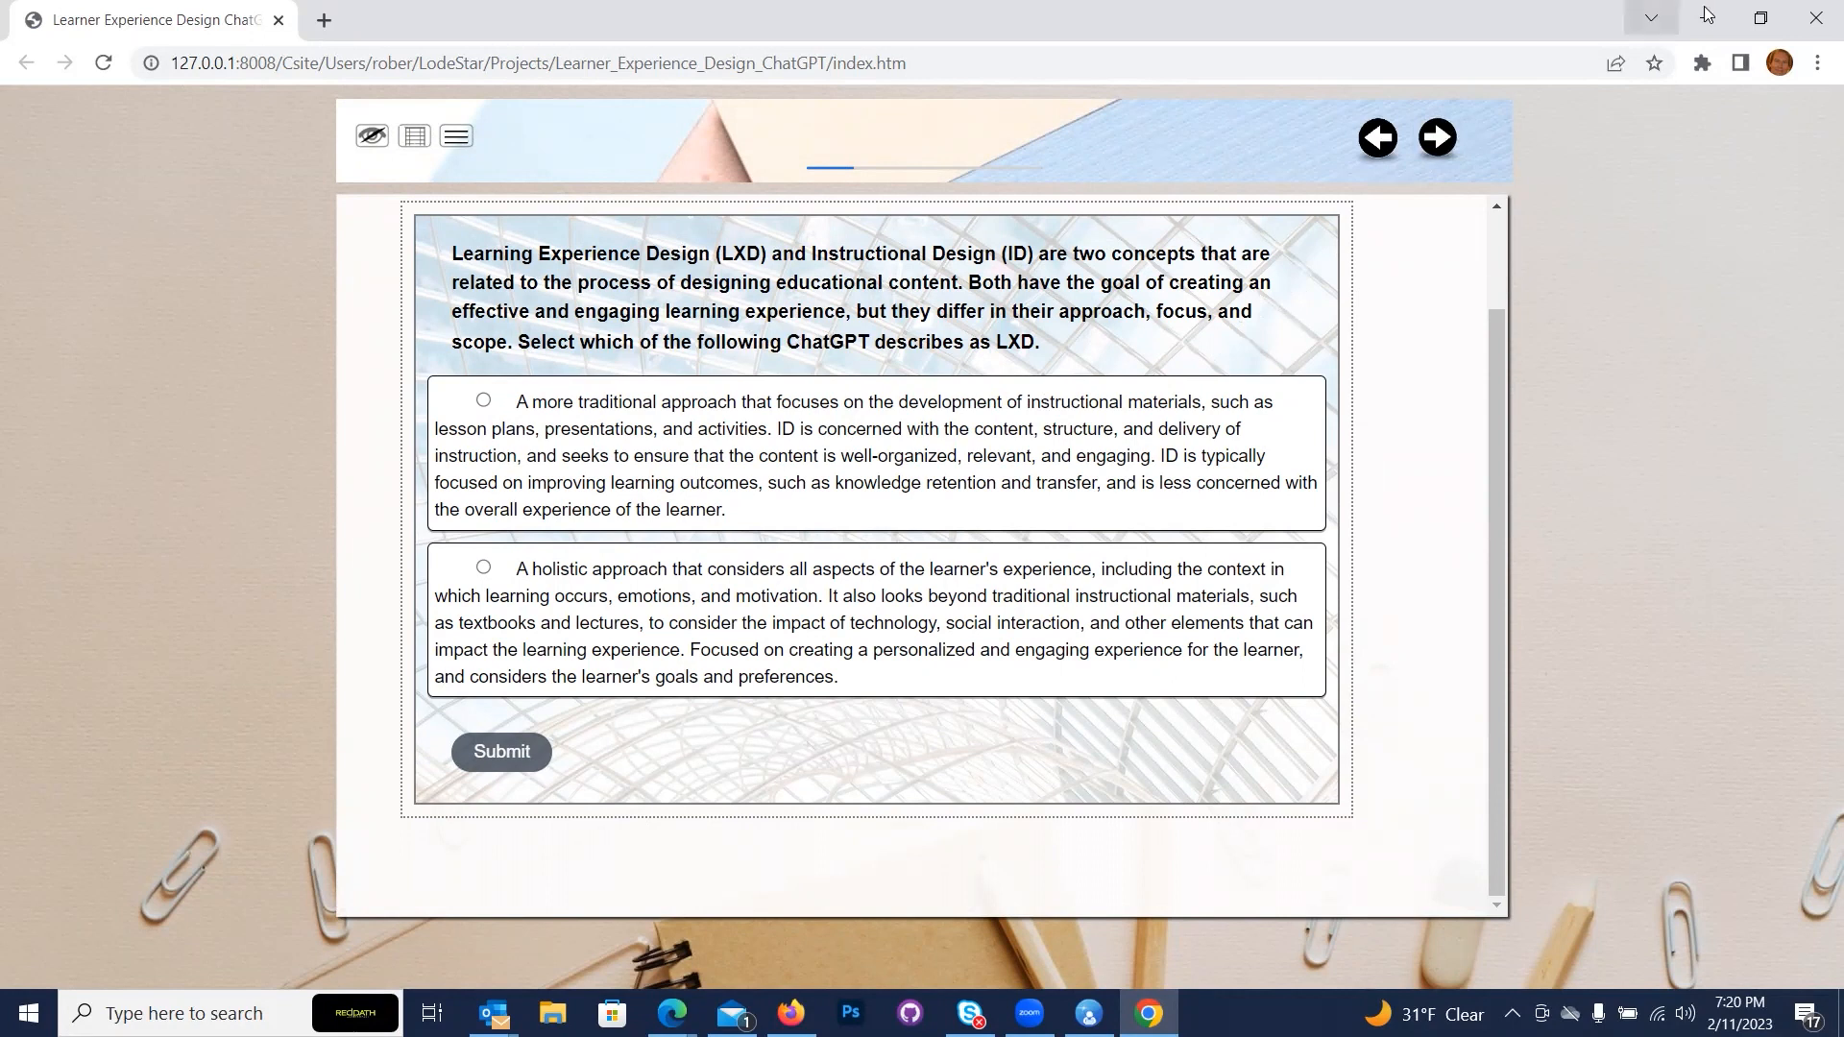
click(1816, 21)
Apply the Bauhaus design style to the project.
click(154, 73)
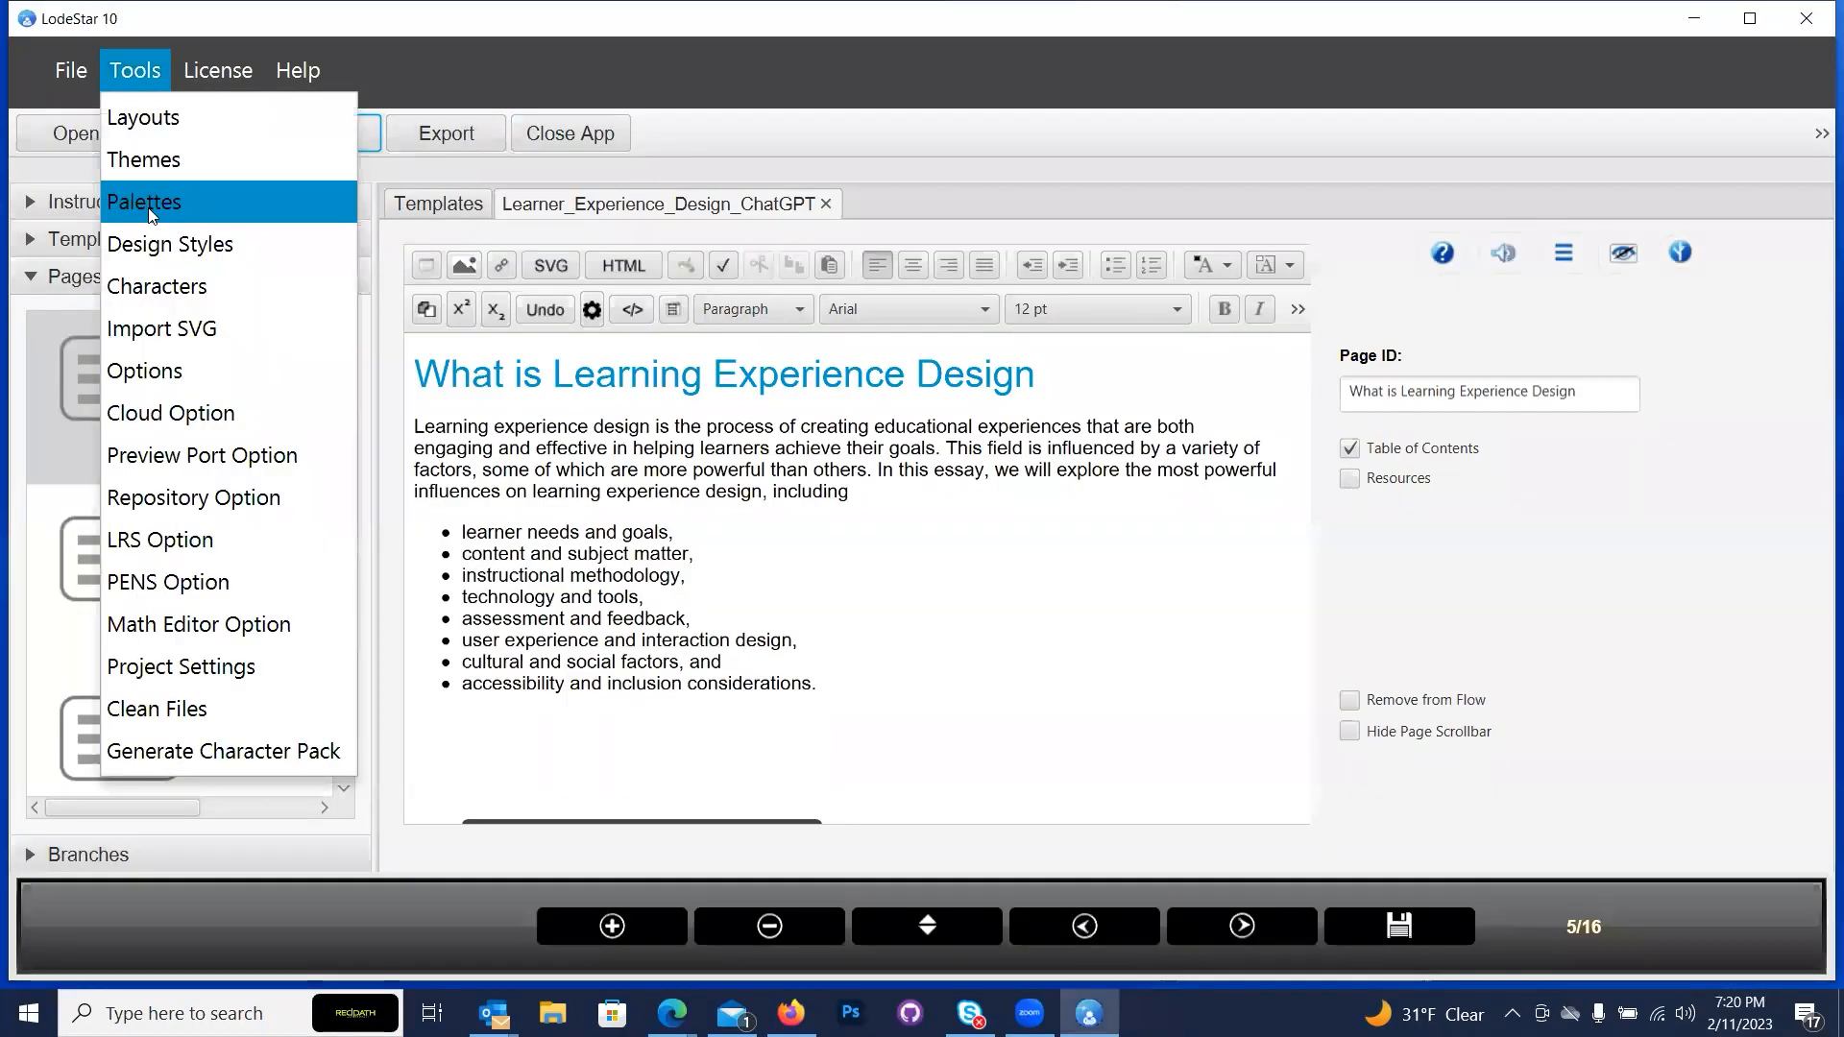
click(145, 244)
click(730, 213)
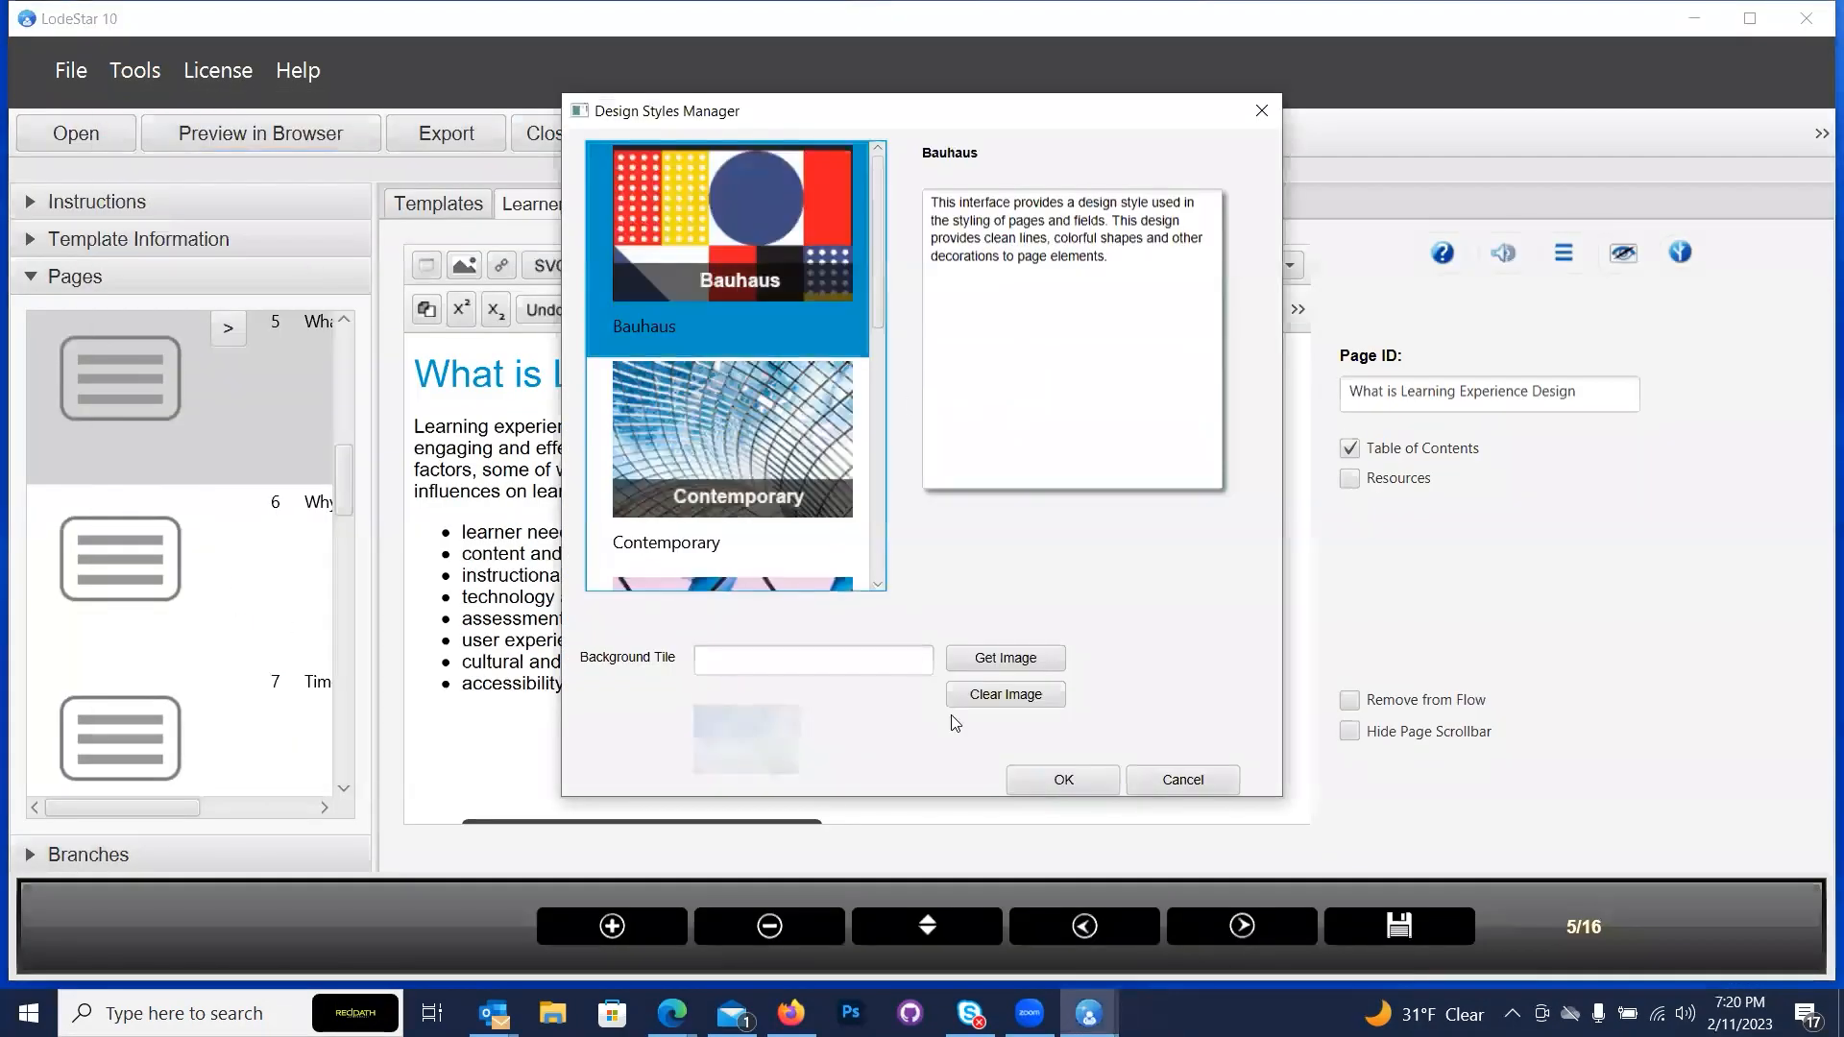
click(1073, 782)
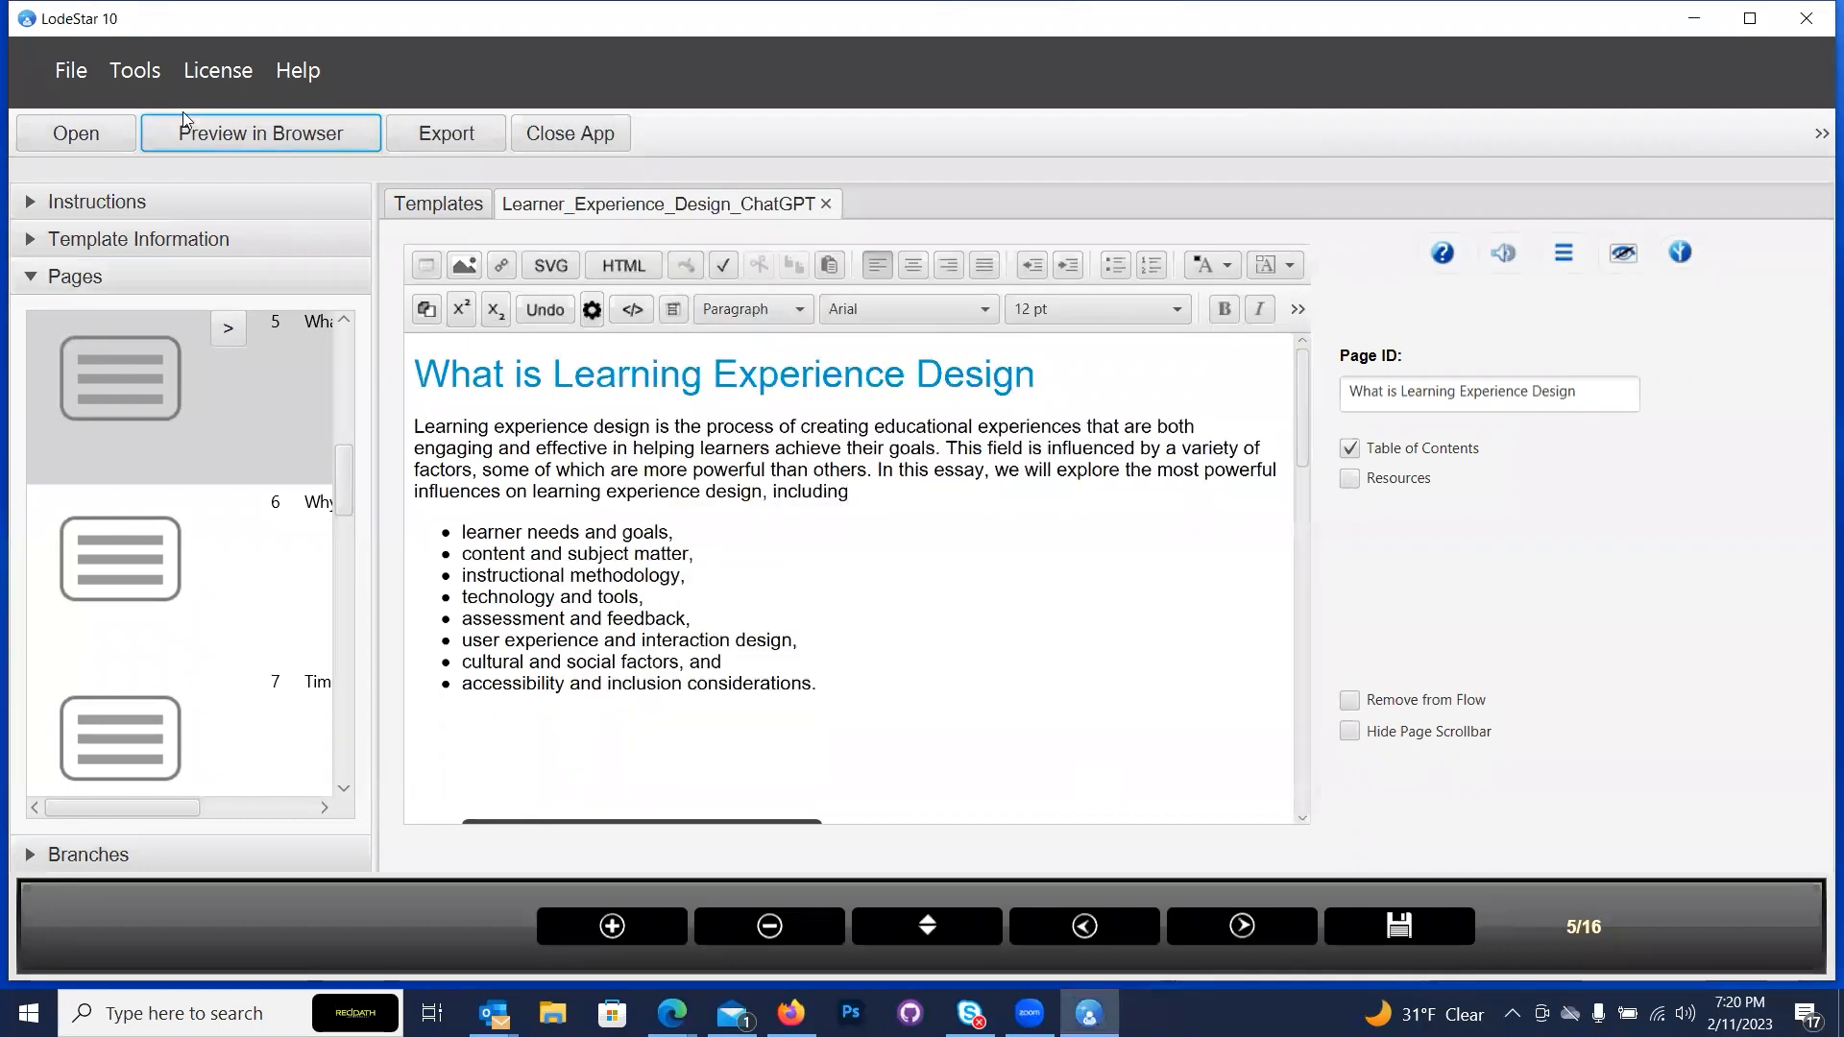
Save and preview the project in the browser, and examine the Bauhaus style on the multiple-choice question.
click(182, 114)
click(920, 434)
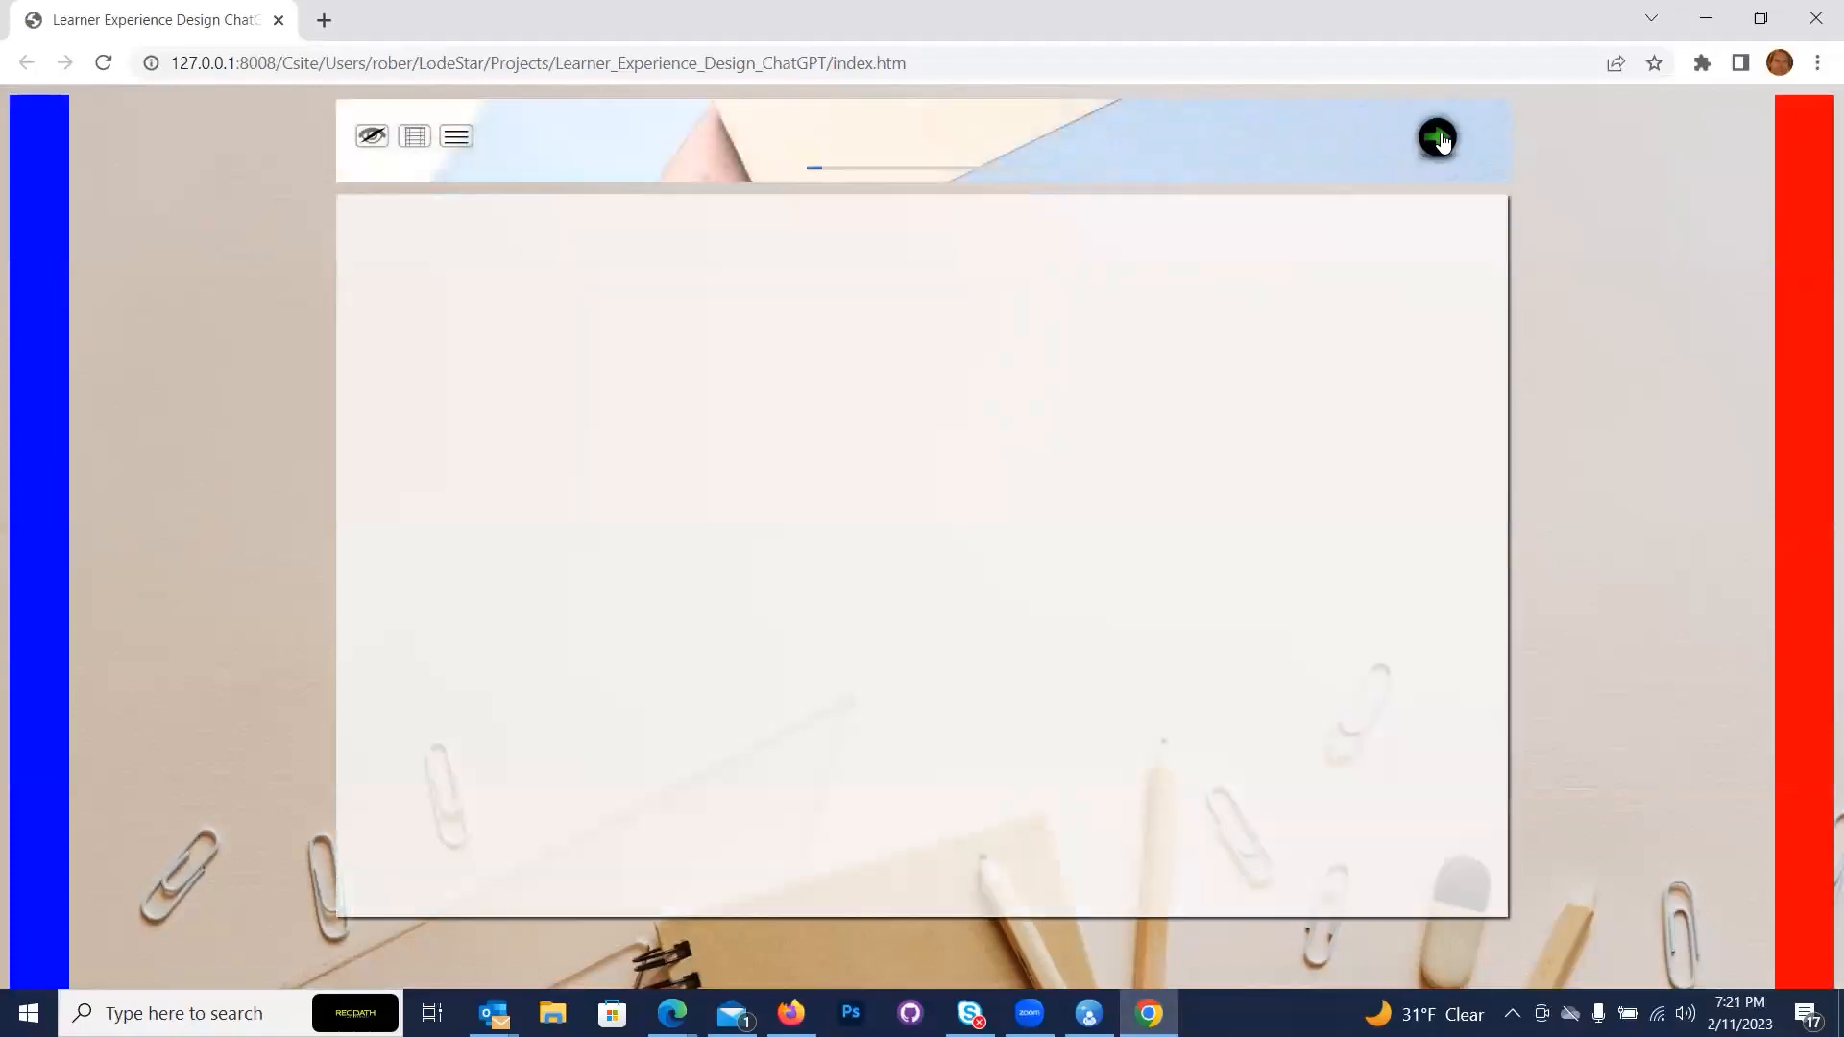
click(1438, 138)
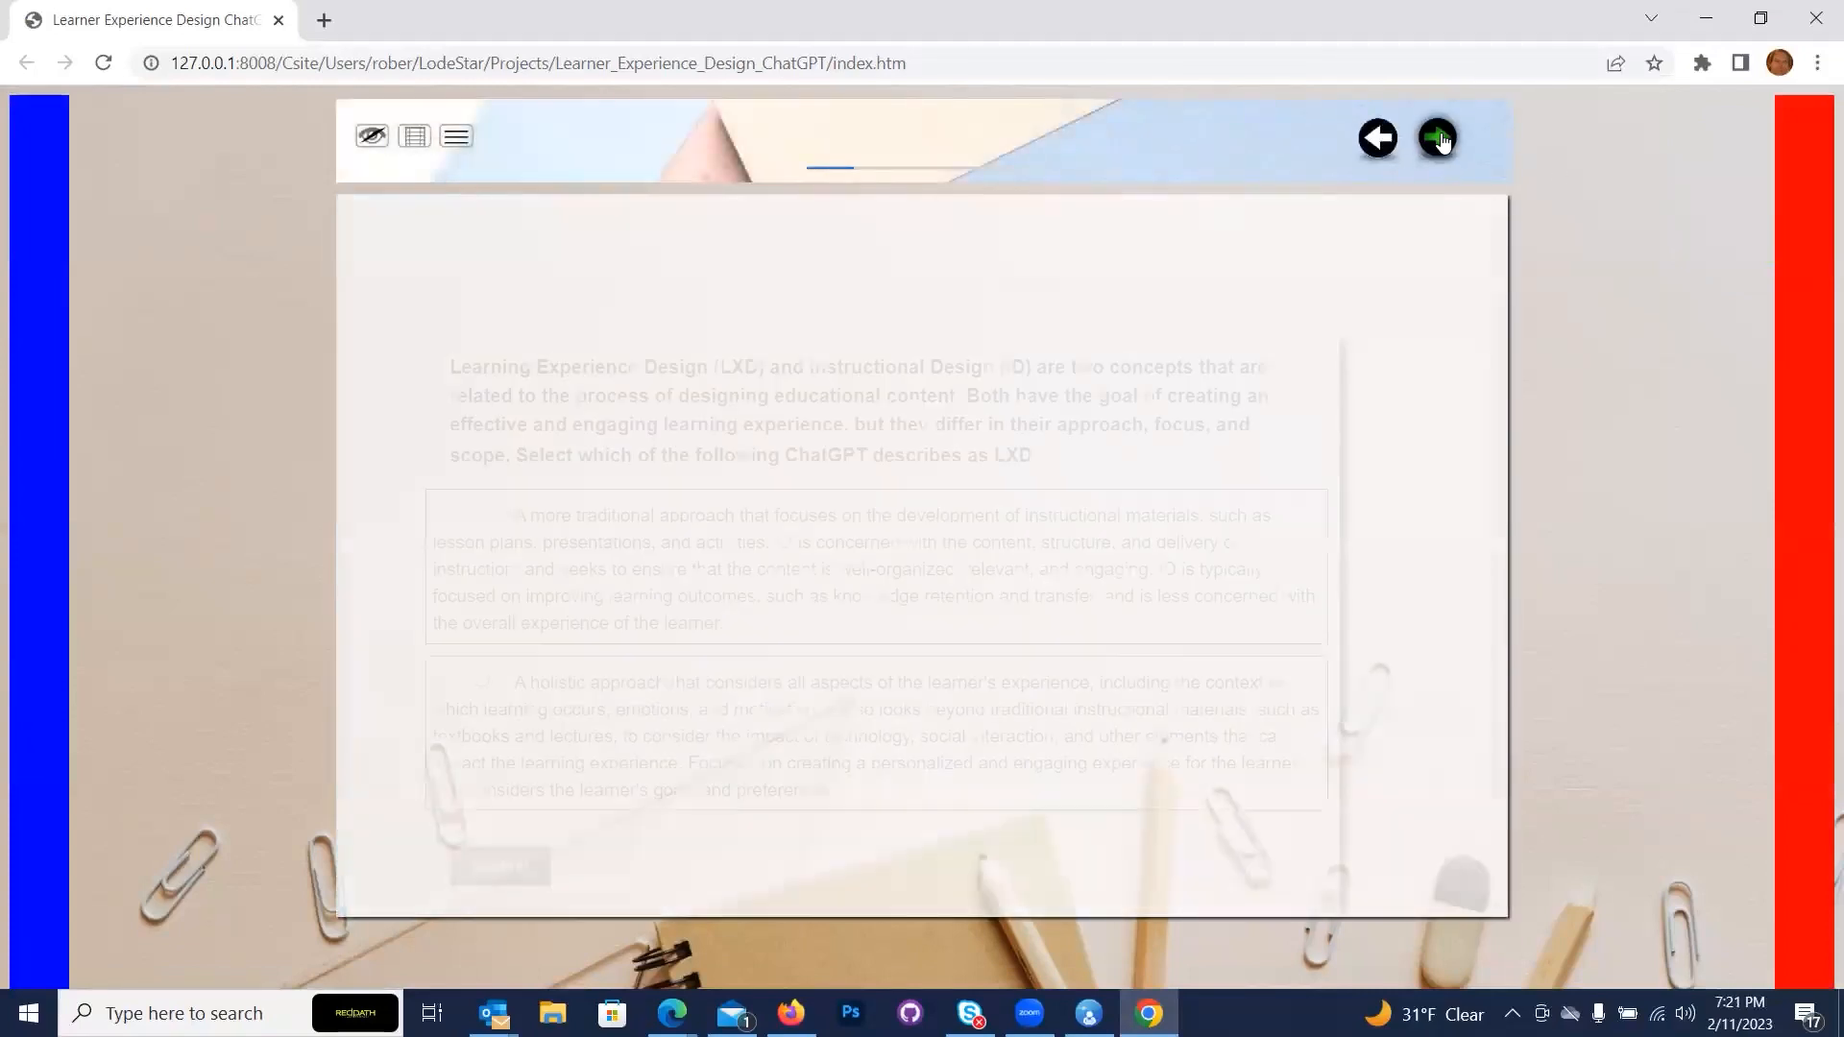
scroll(865, 481, down, 1)
scroll(673, 576, up, 1)
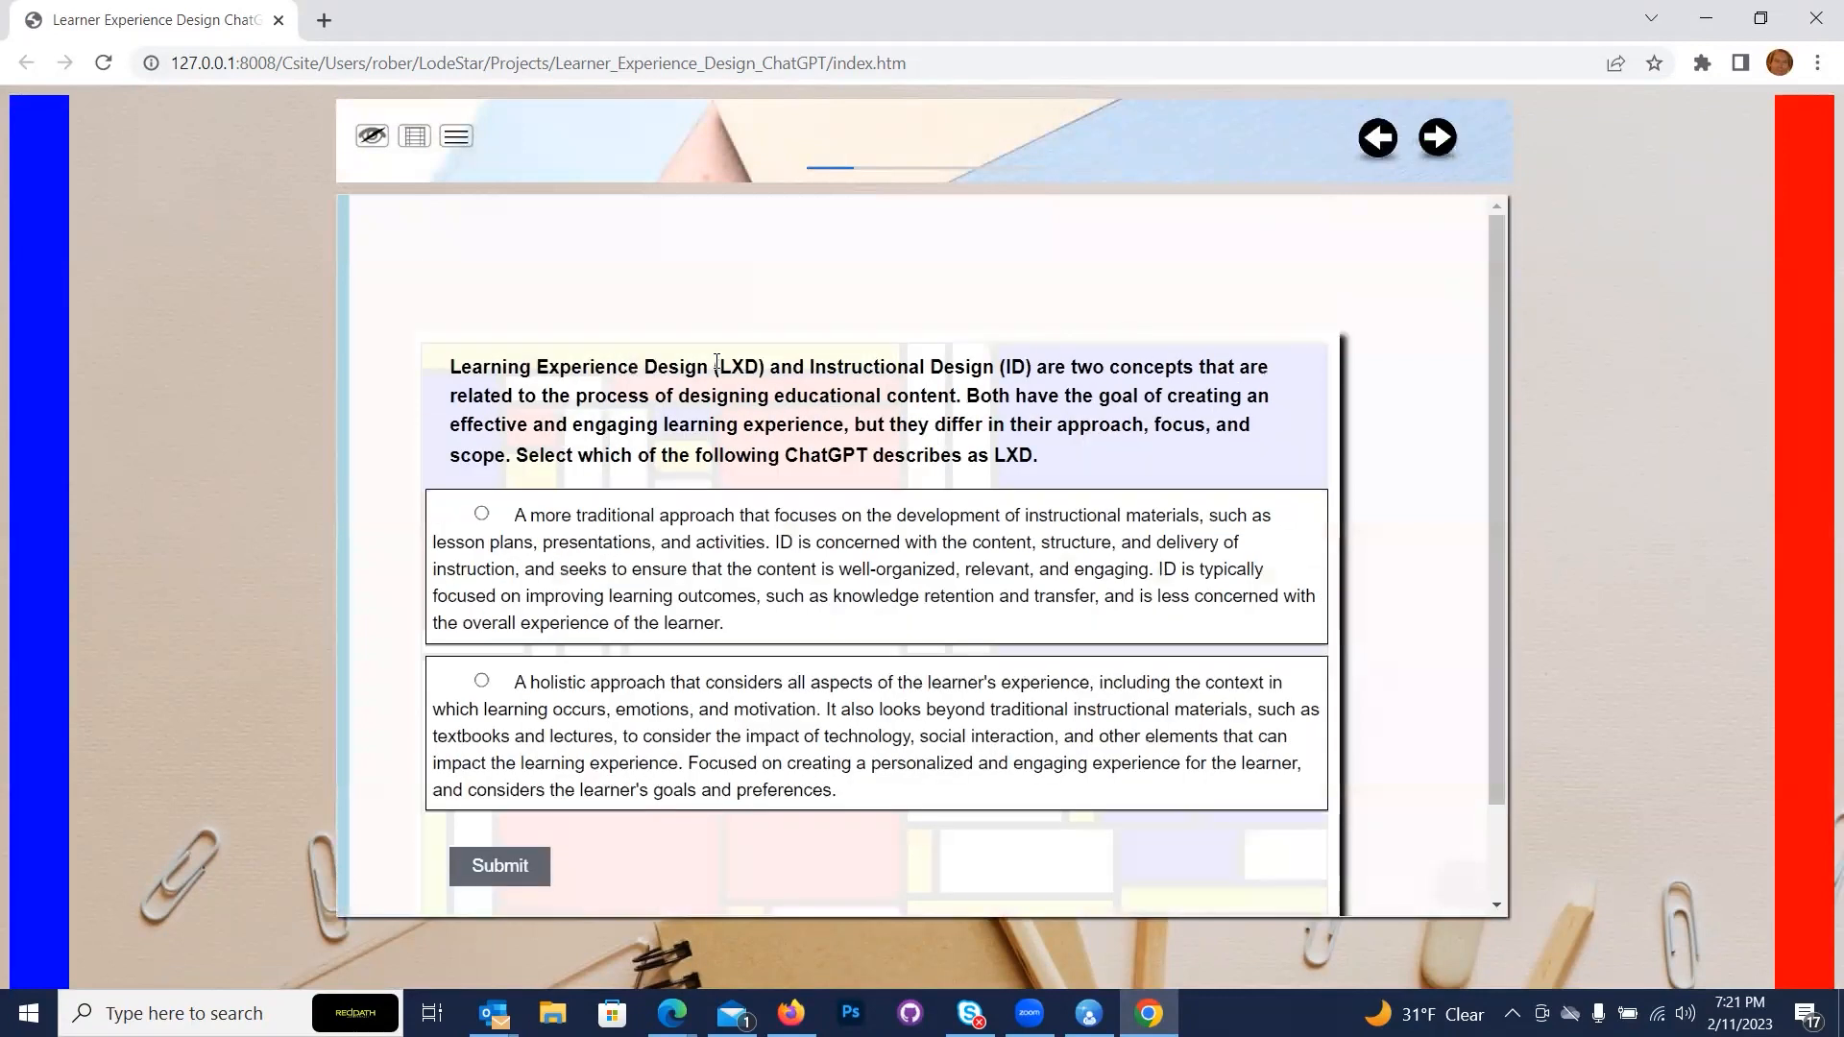
scroll(404, 675, down, 2)
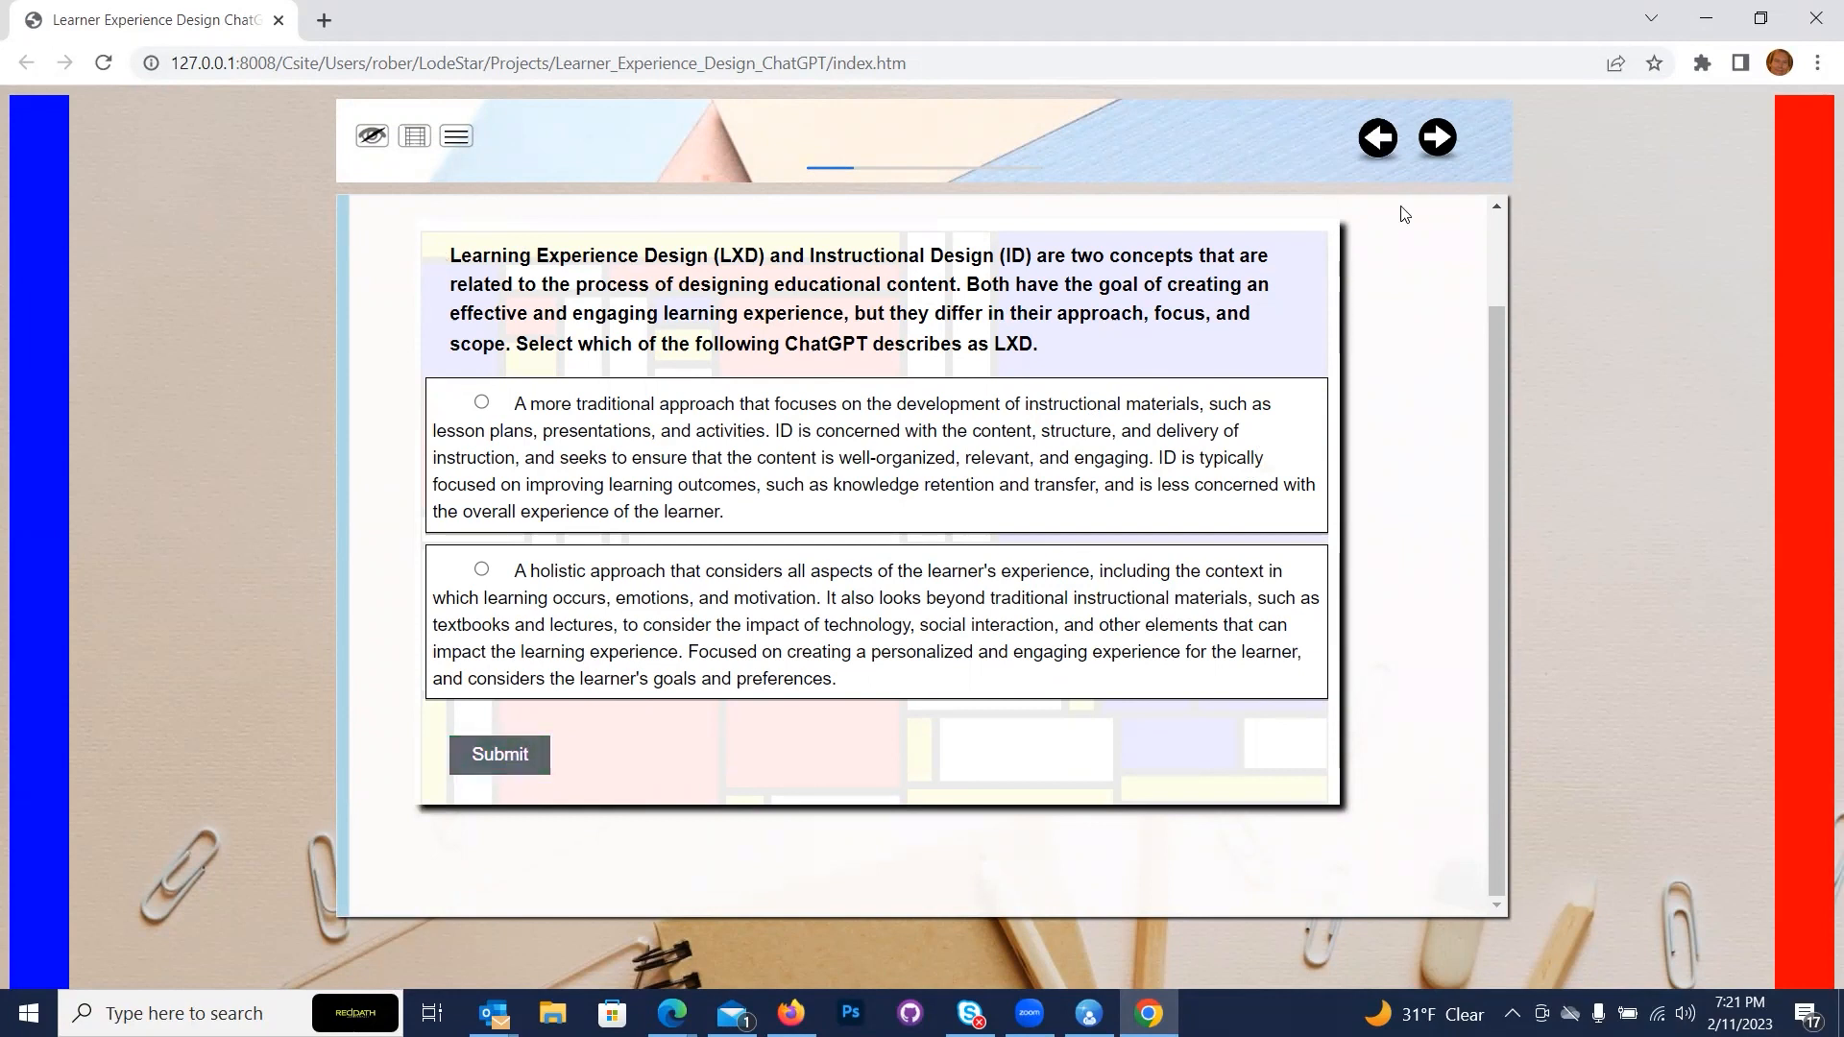
Examine the Bauhaus style on the What is Learning Experience Design page and the following video page, and close the preview.
click(1439, 142)
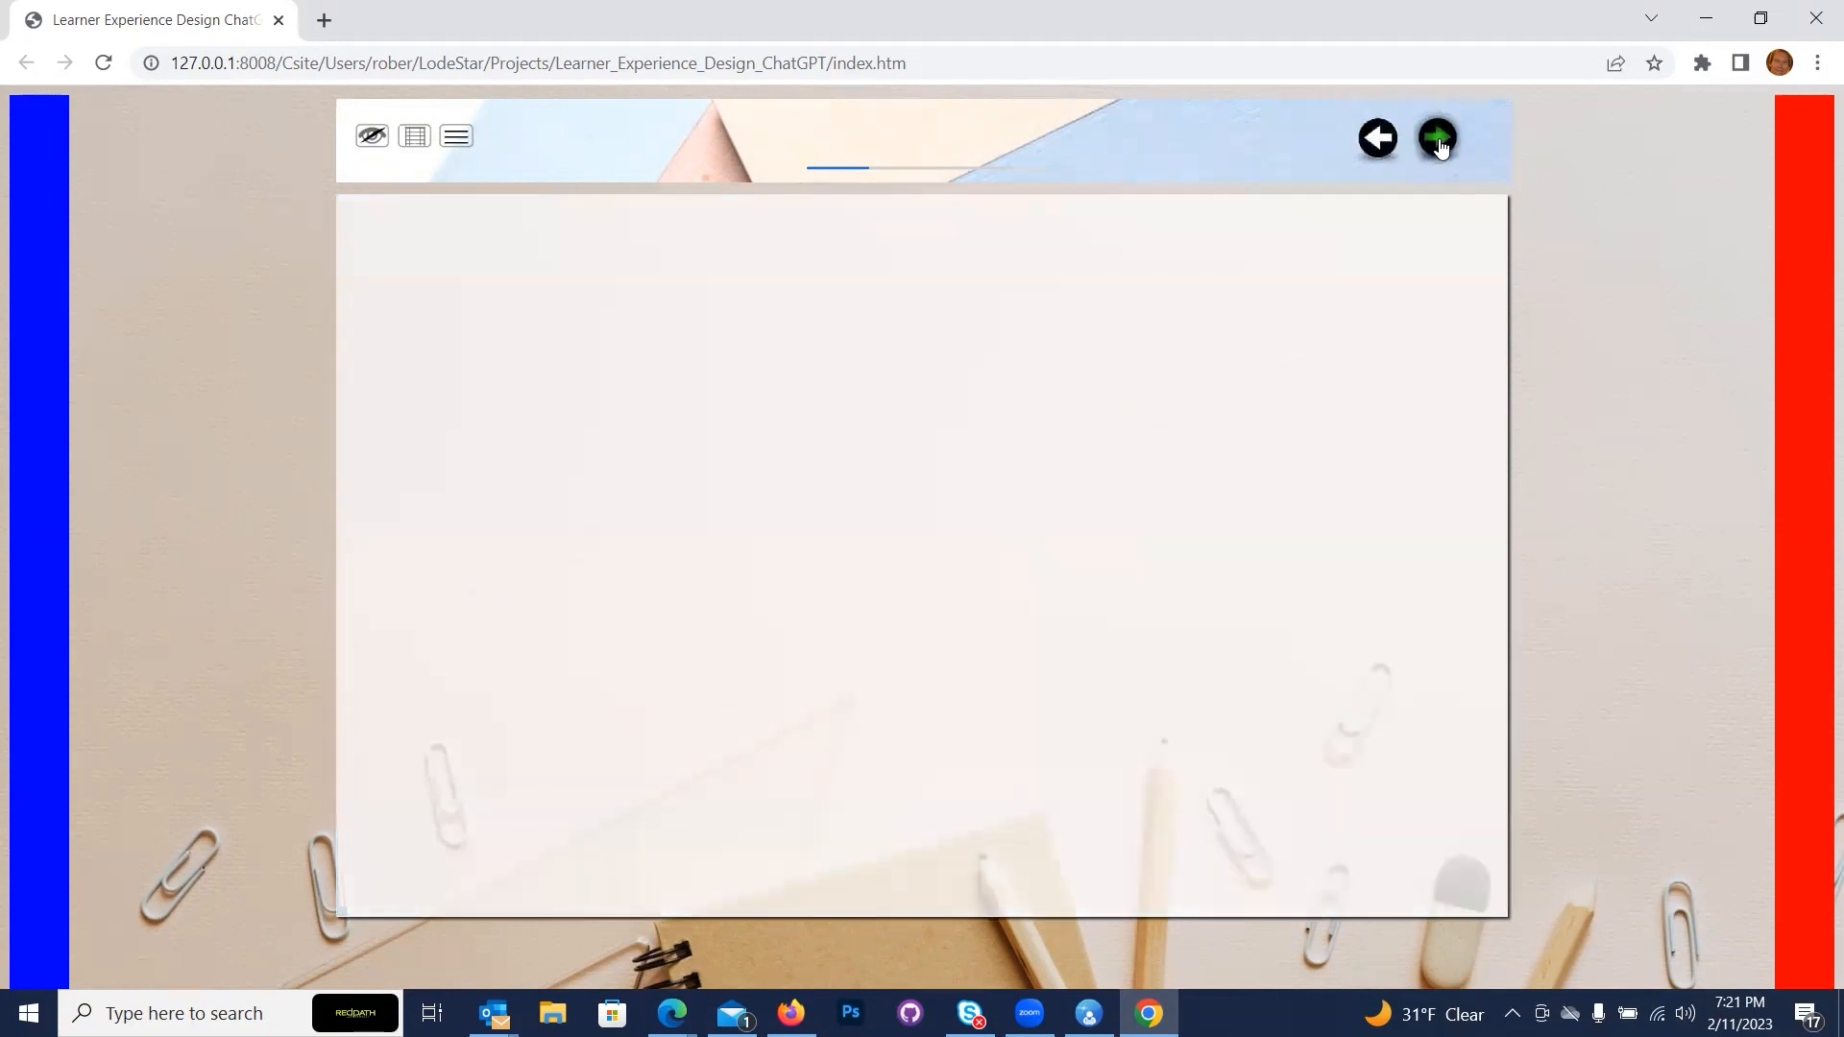
scroll(1243, 321, down, 3)
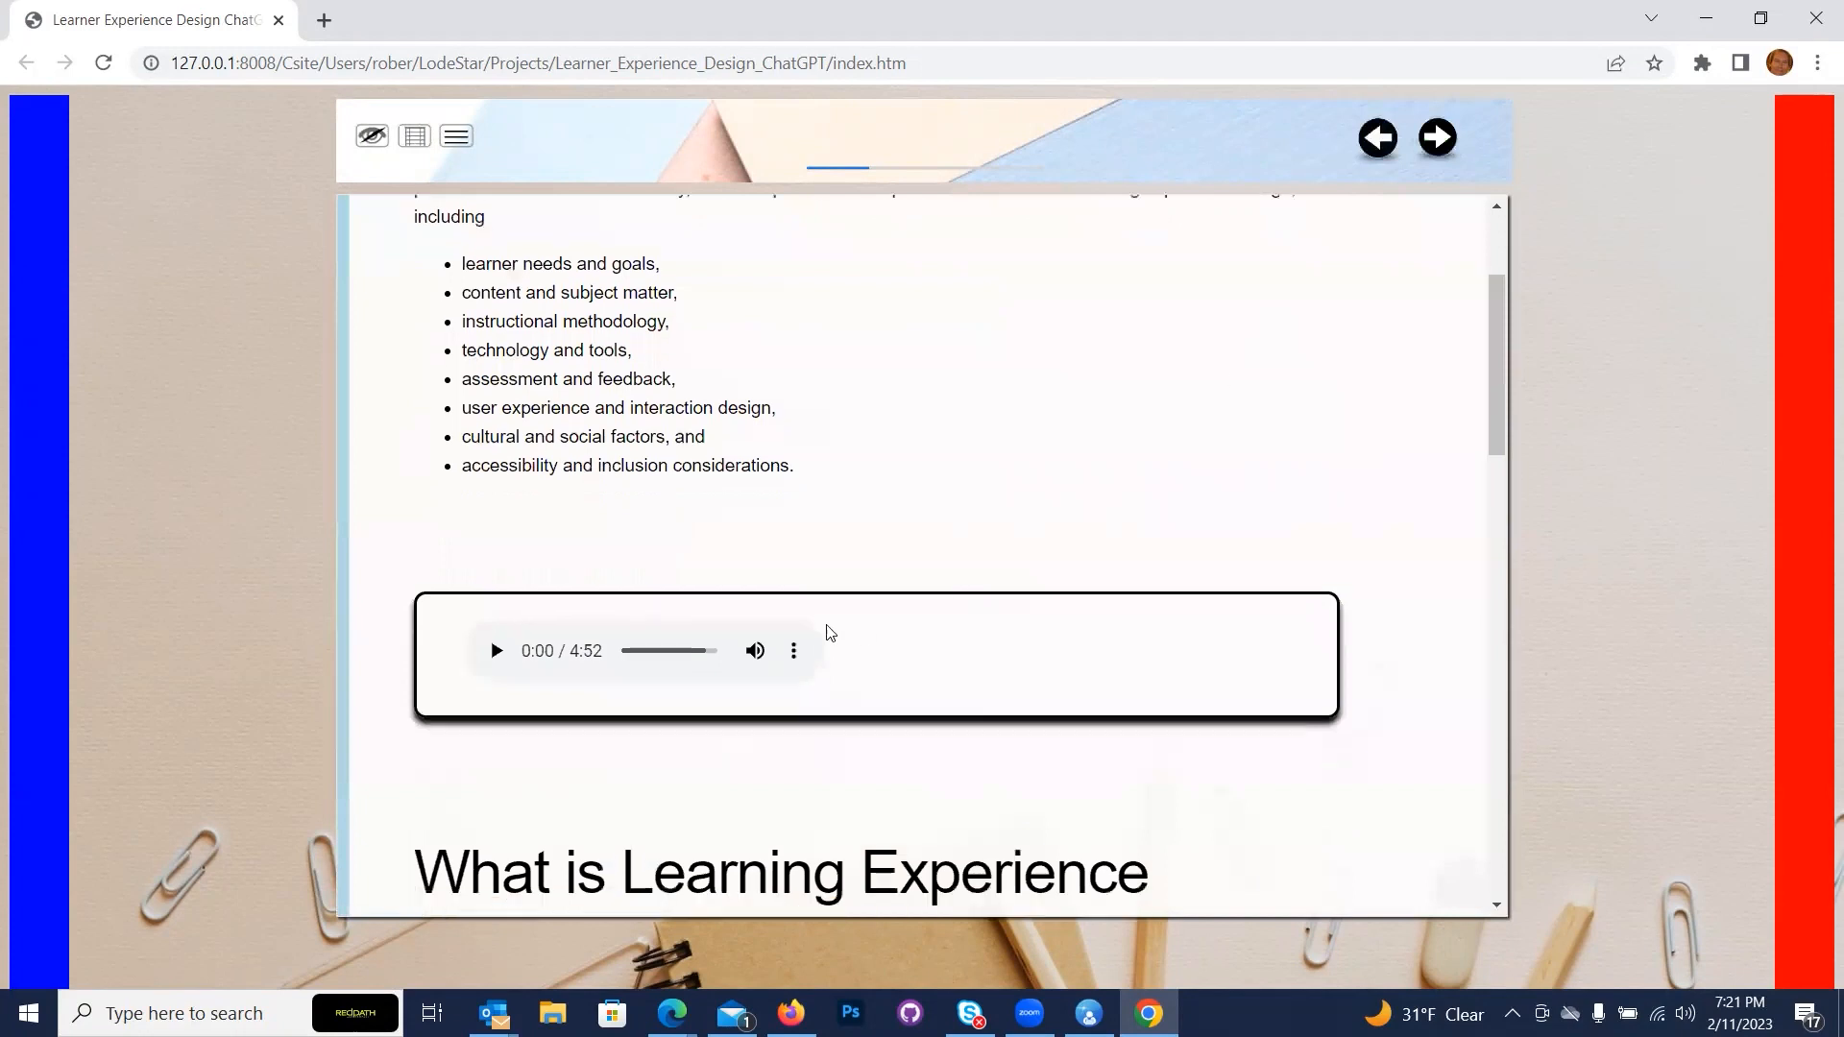
scroll(835, 596, up, 2)
scroll(855, 432, up, 1)
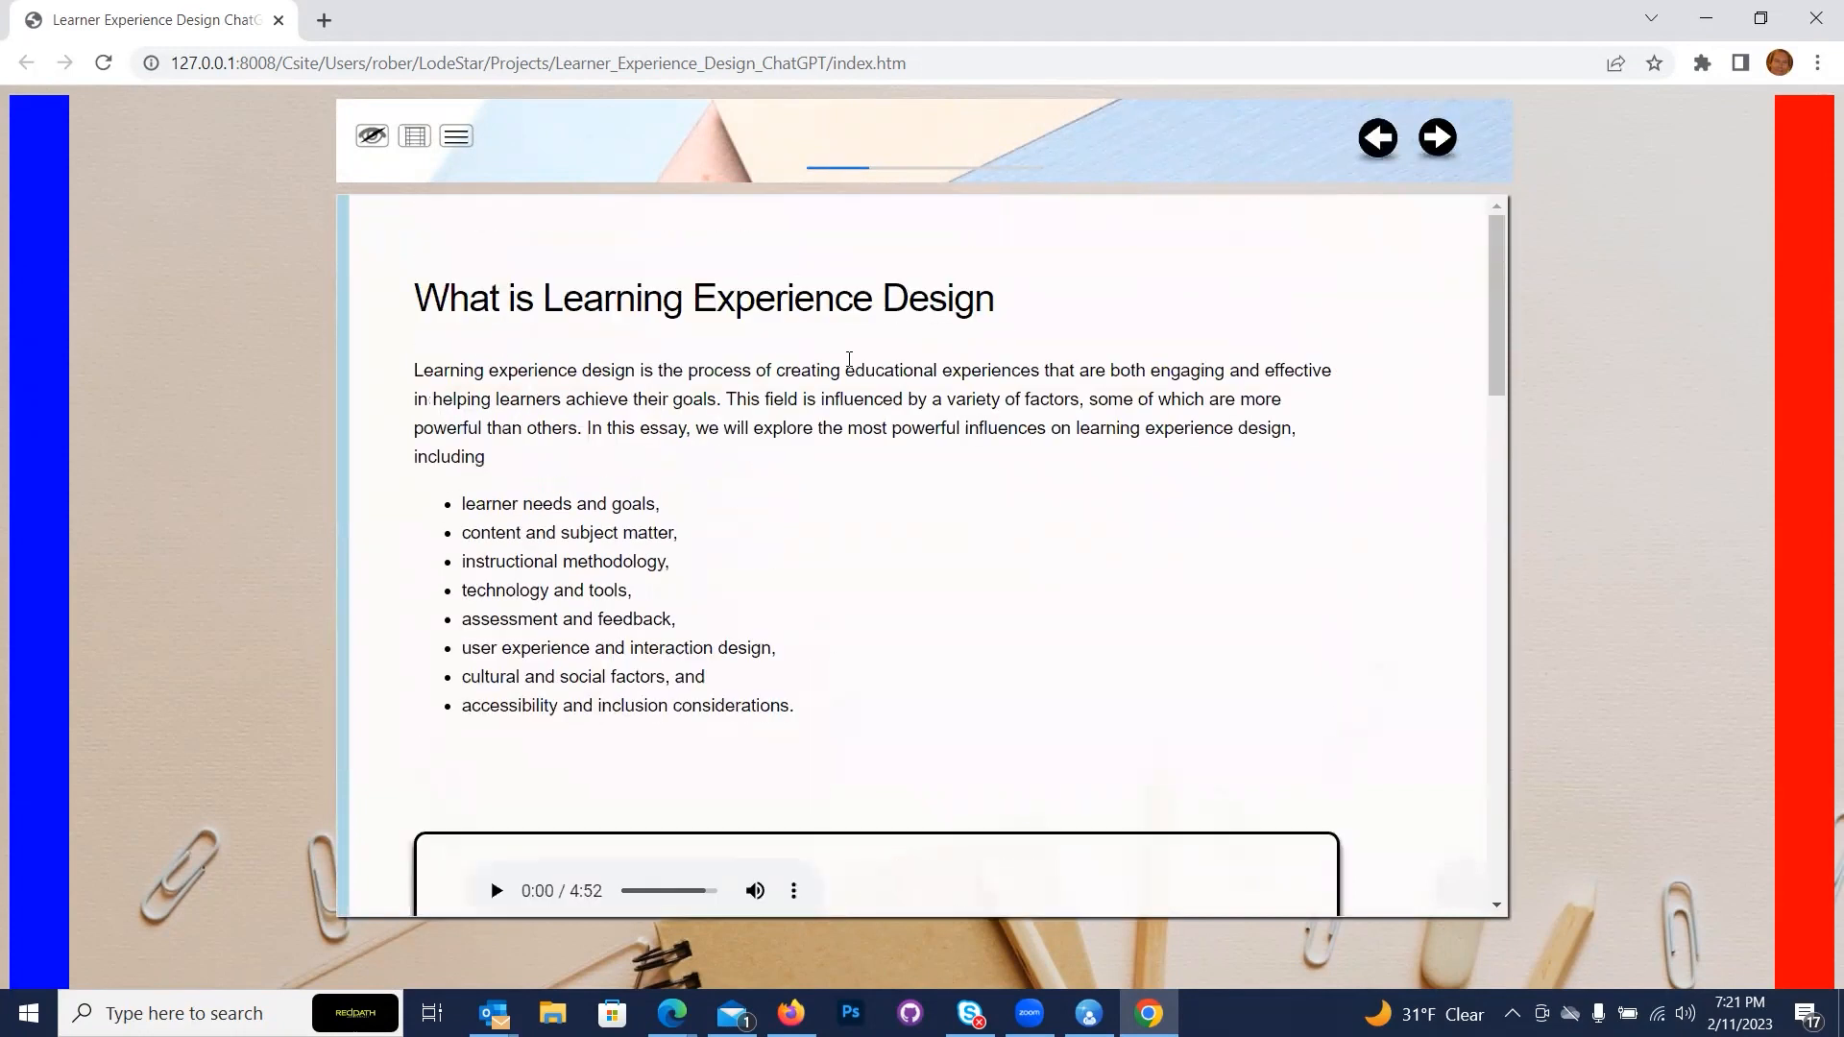
scroll(849, 360, down, 3)
scroll(849, 367, up, 3)
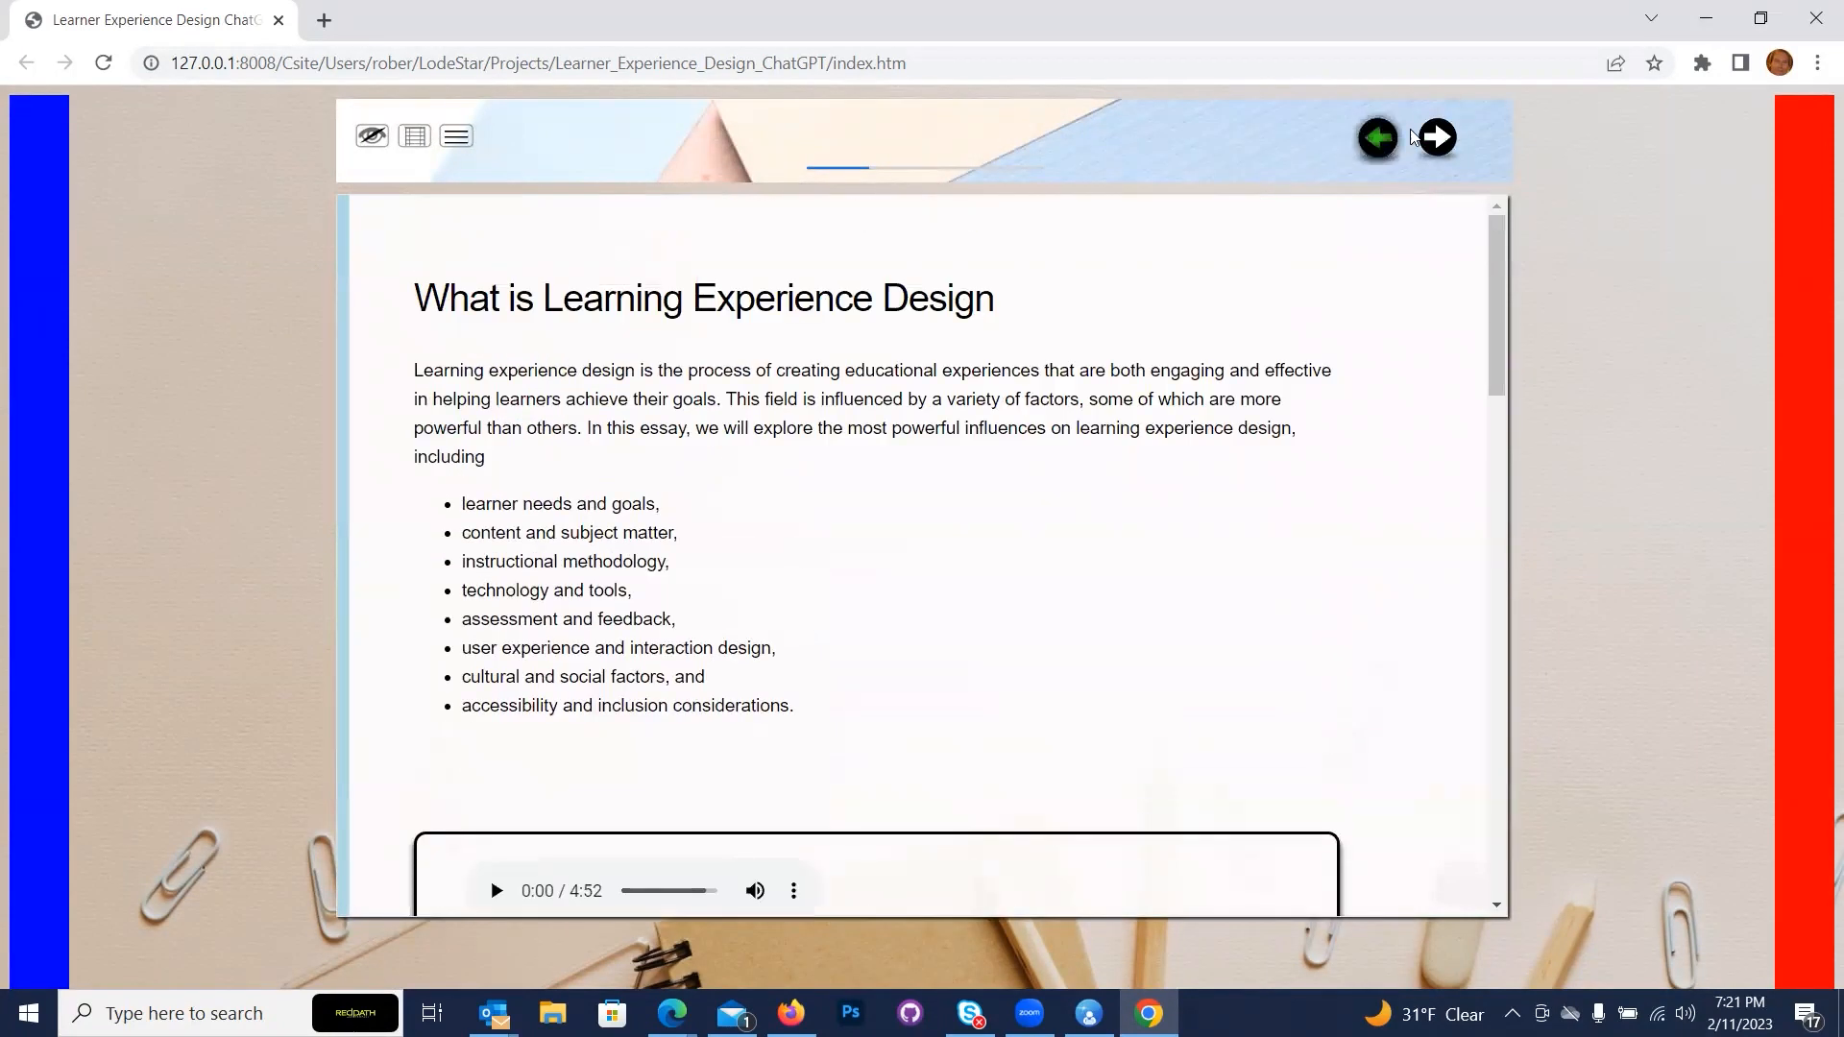
click(1437, 138)
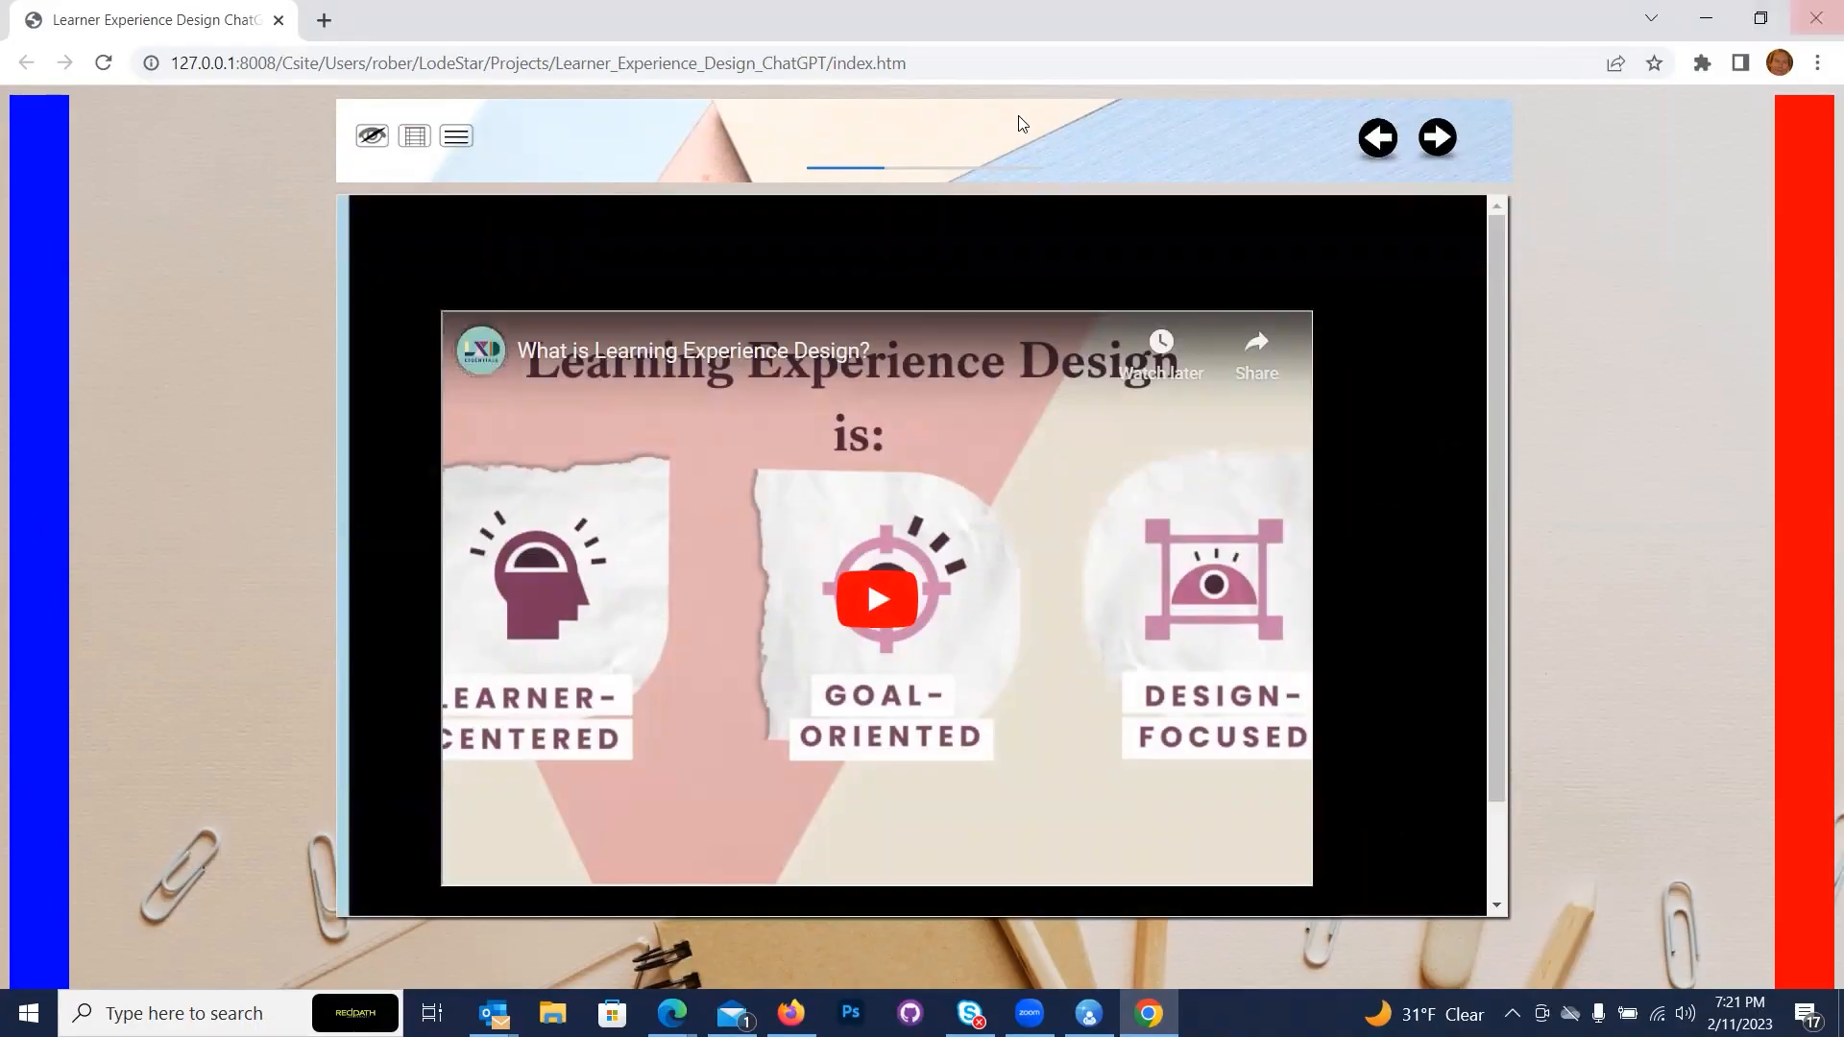
click(1815, 17)
Apply the Default design style to the project without a background tile.
click(134, 70)
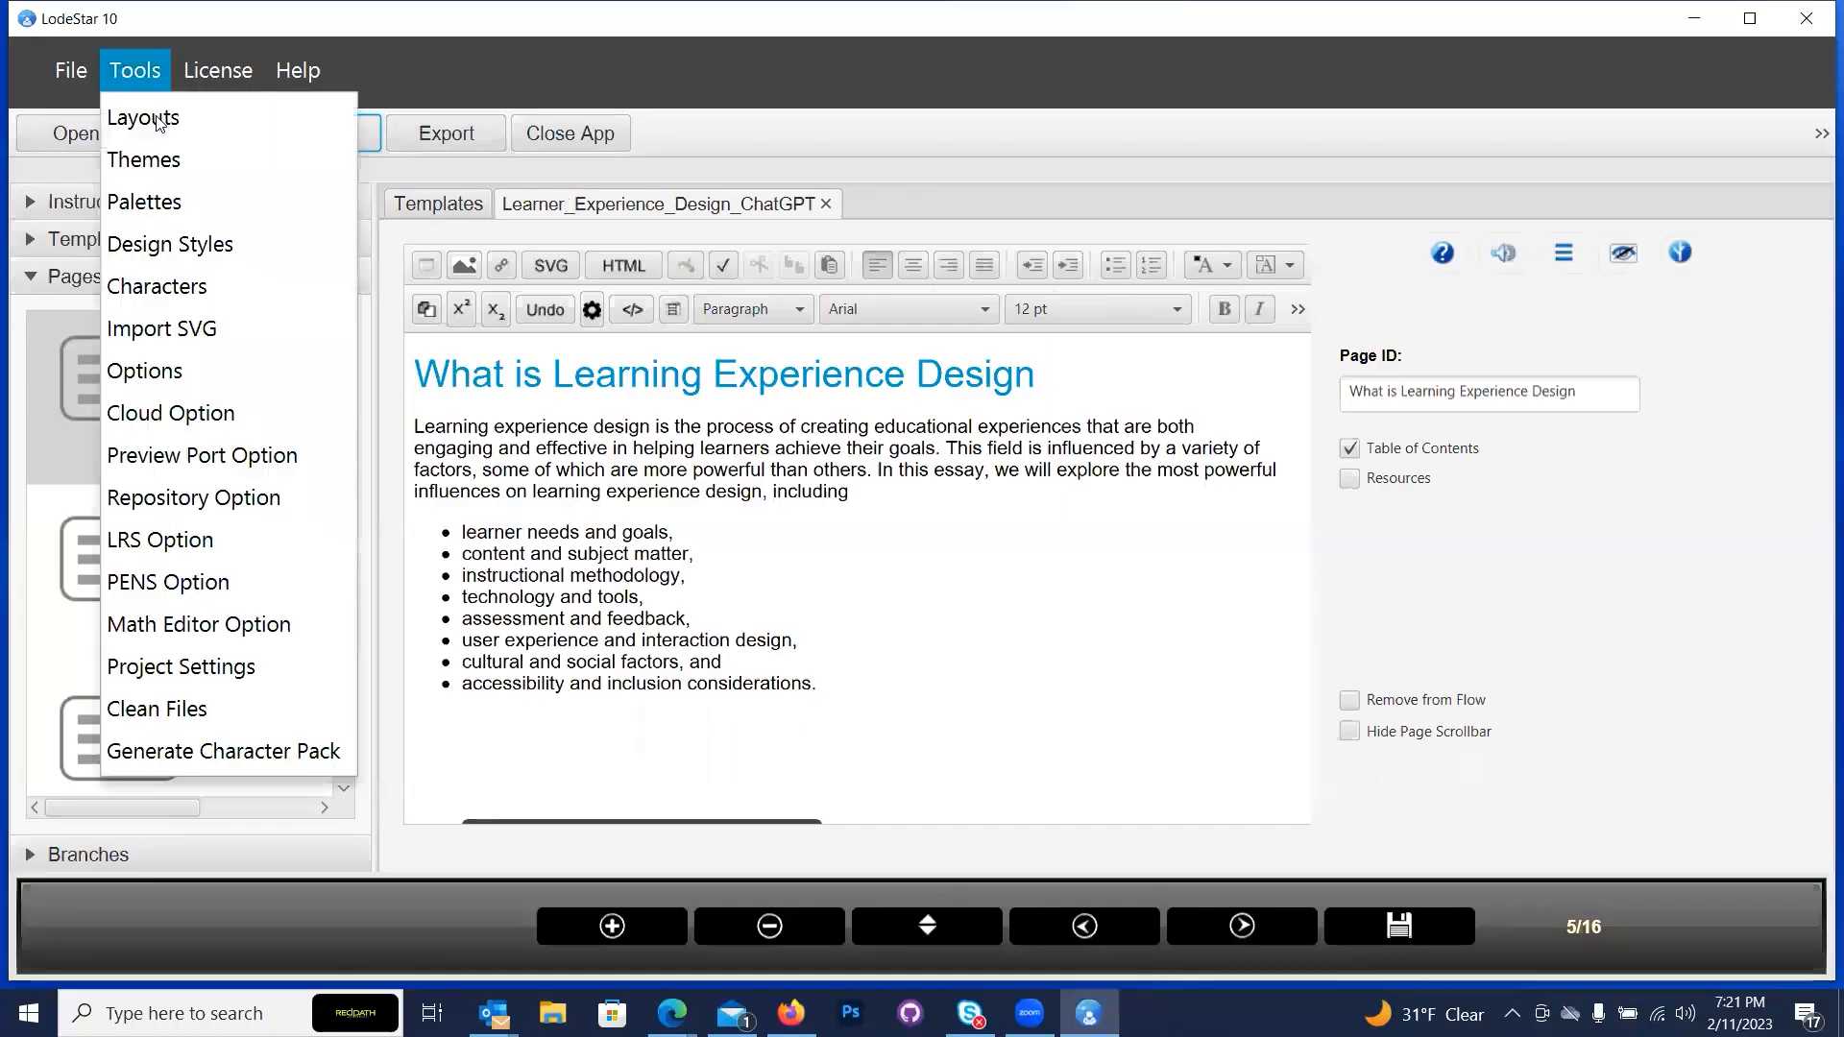
click(154, 240)
scroll(591, 394, down, 3)
click(676, 375)
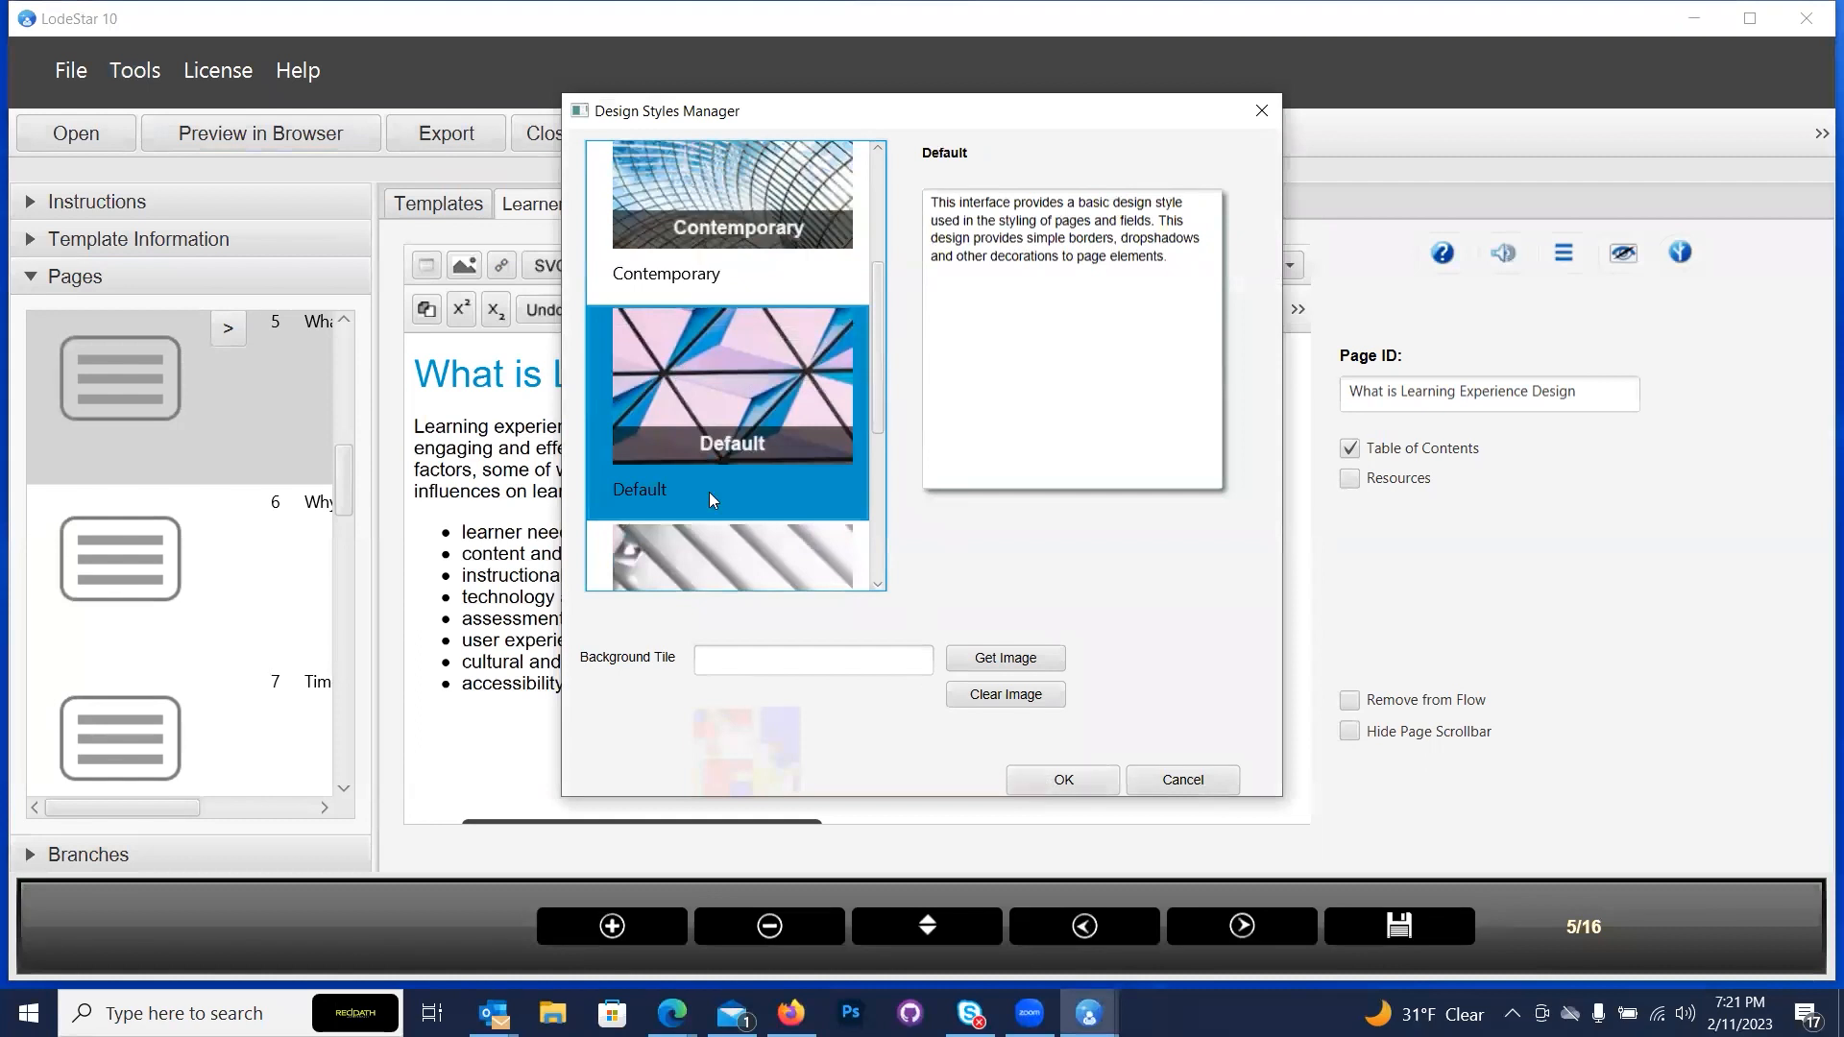
scroll(711, 495, down, 3)
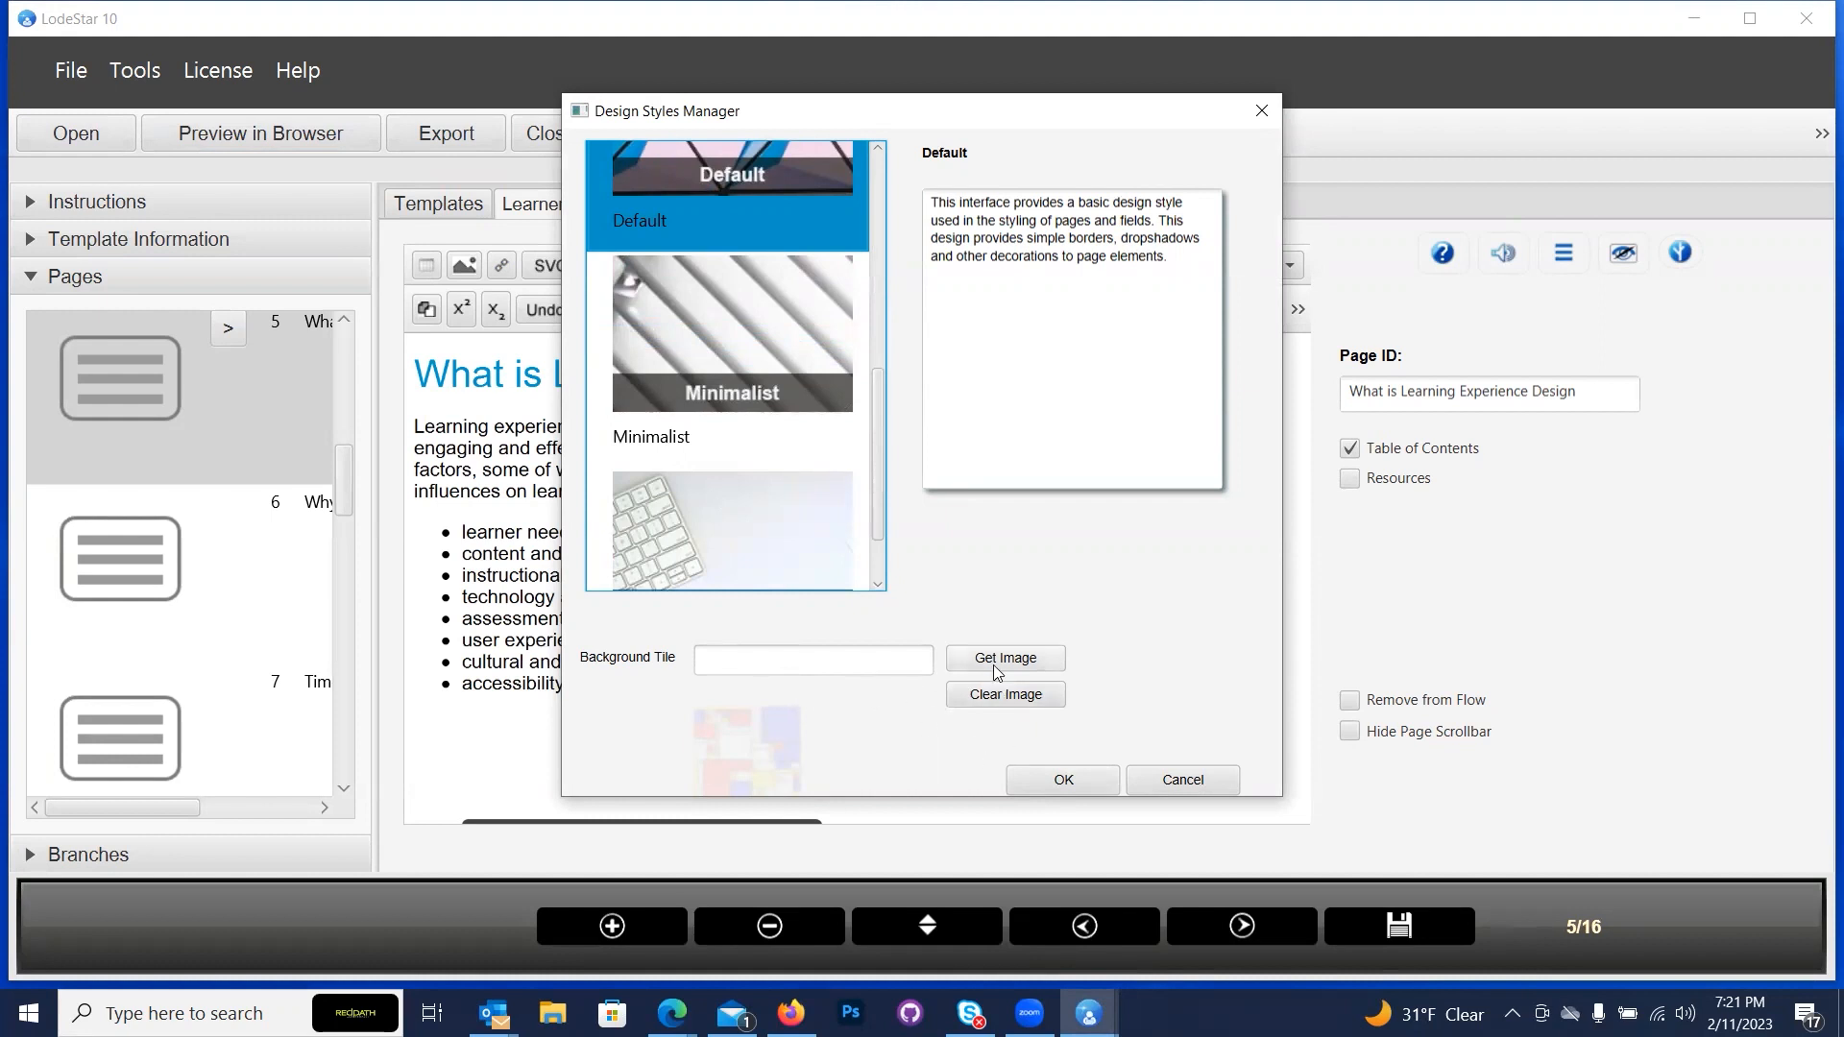
click(1062, 780)
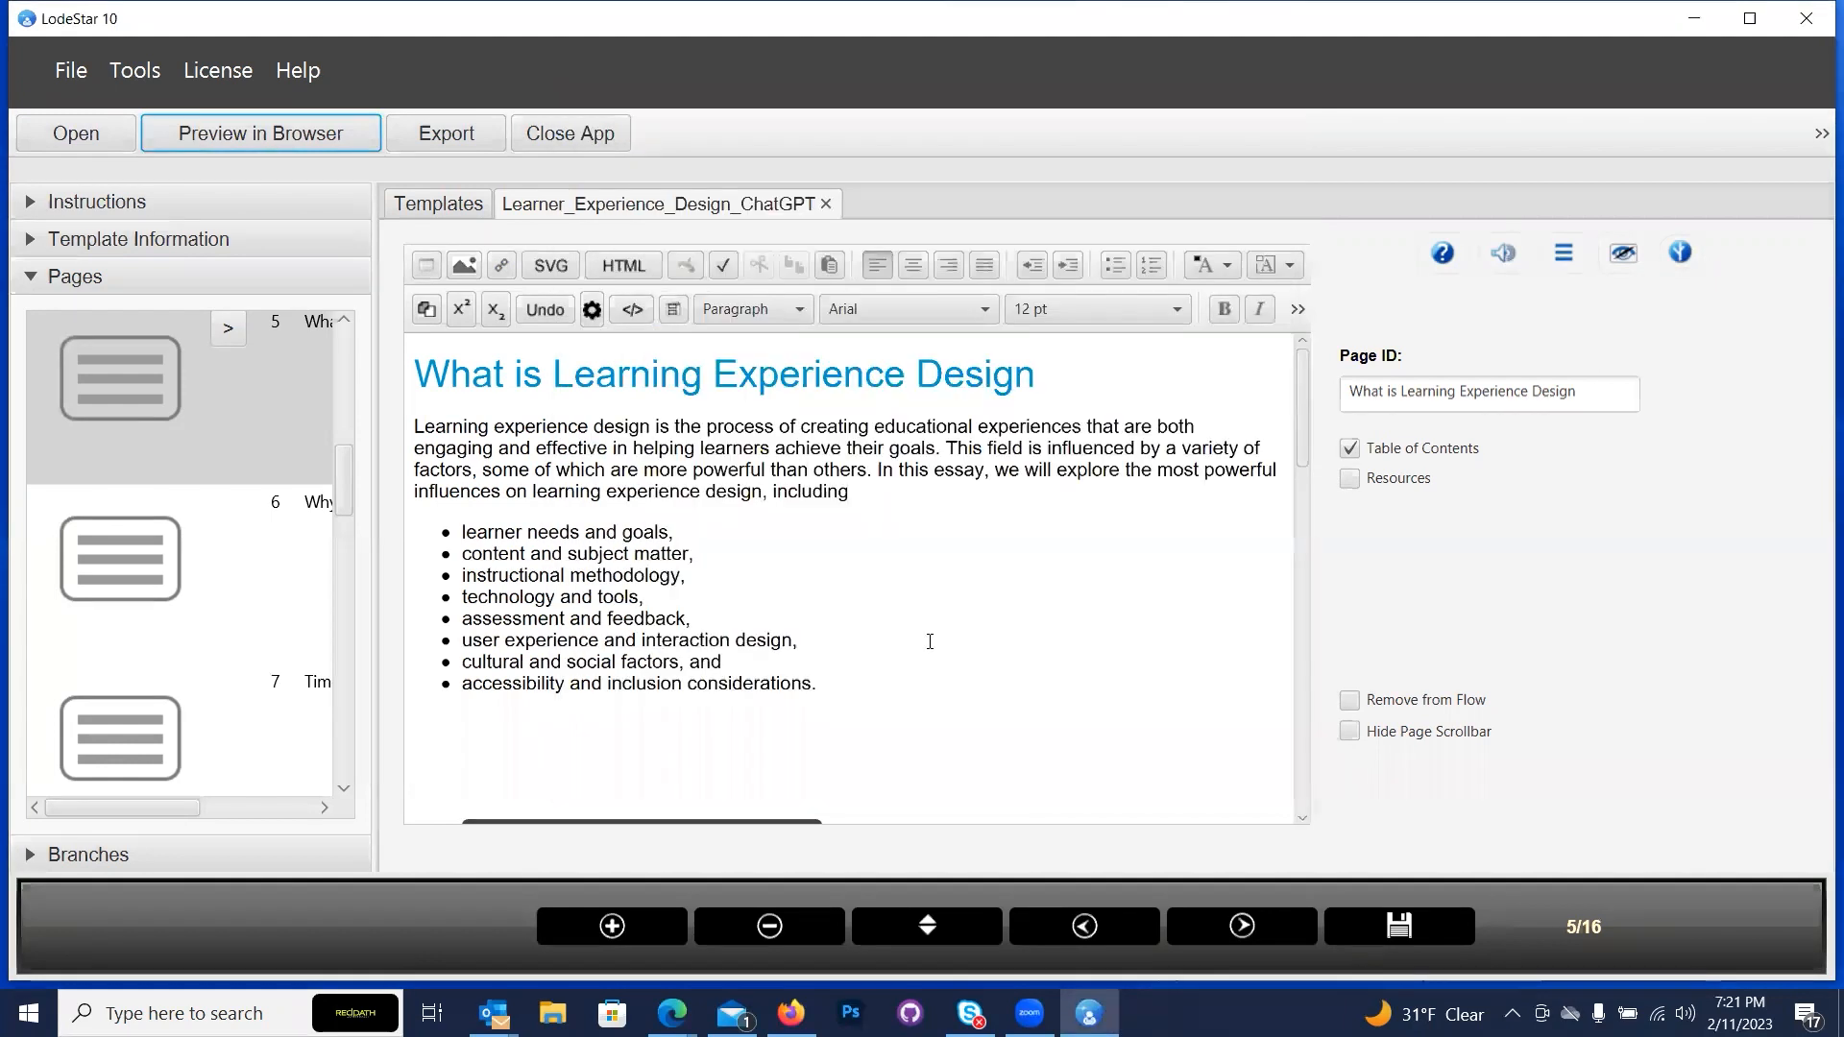
Save and preview the project in the browser, and show and hide the lesson's table of contents.
click(570, 134)
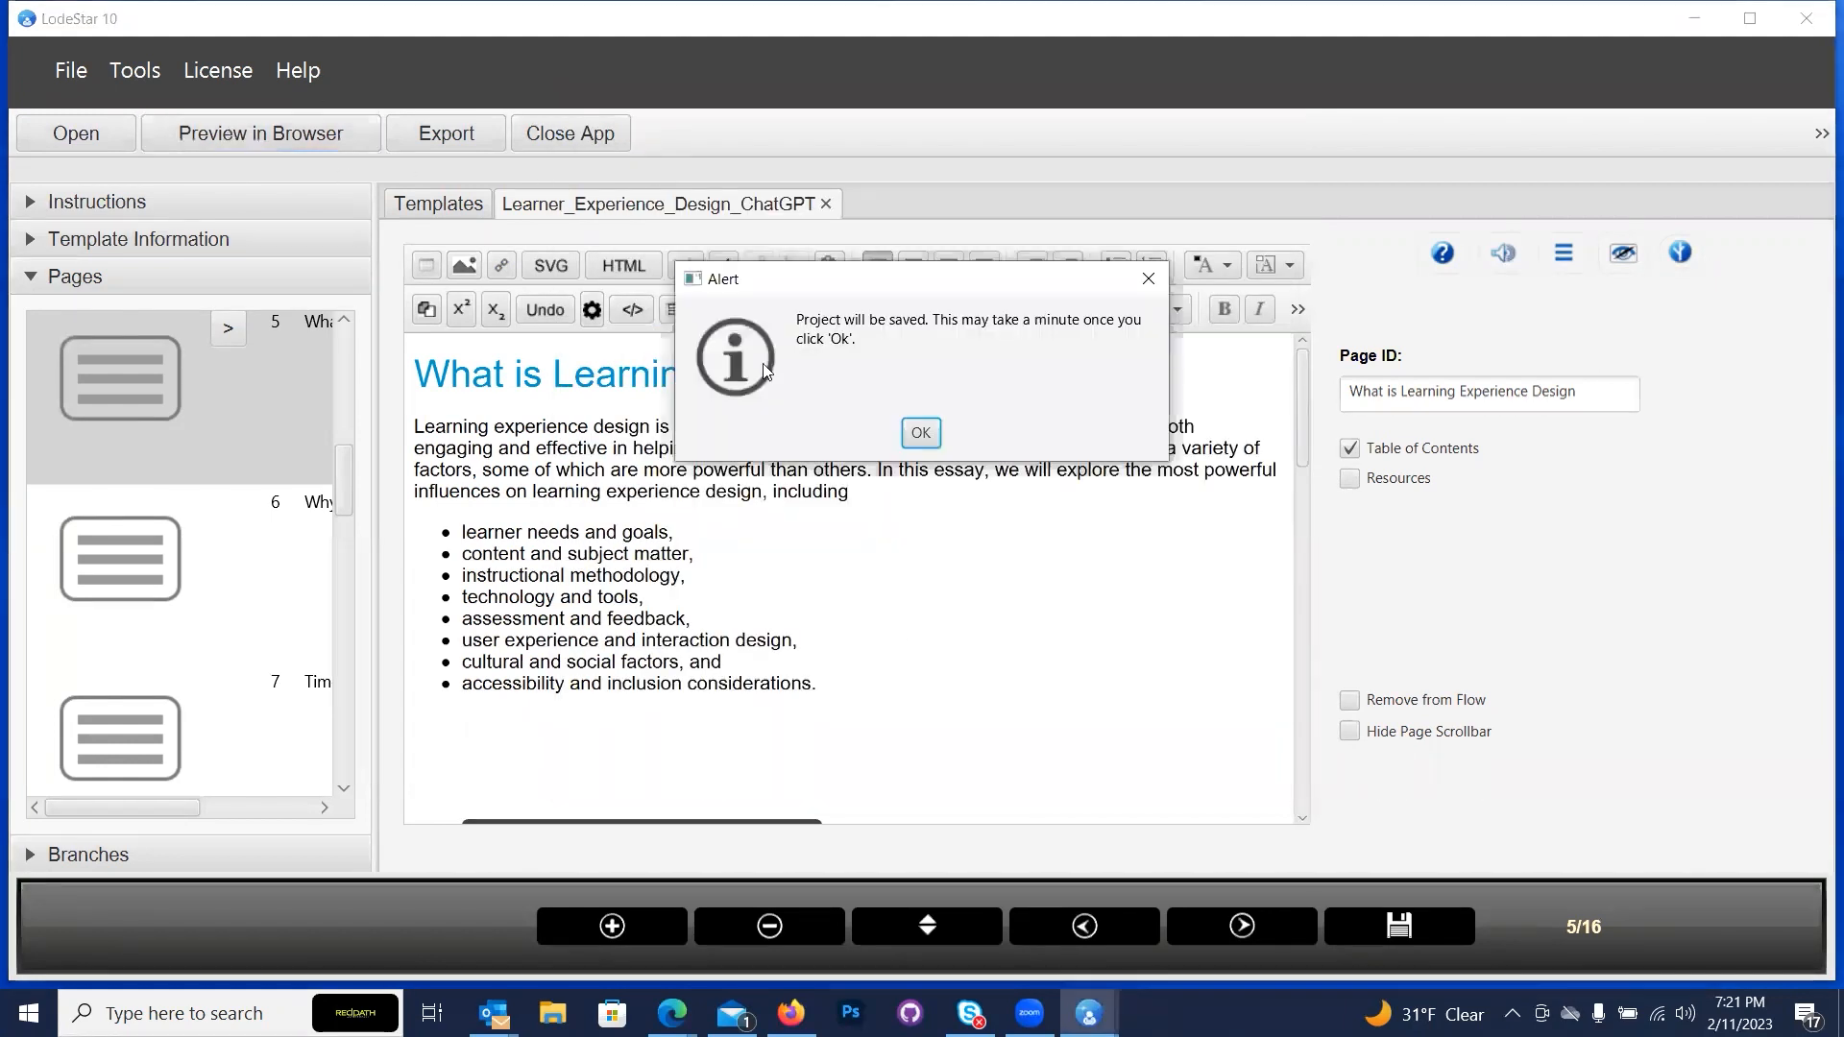
click(920, 433)
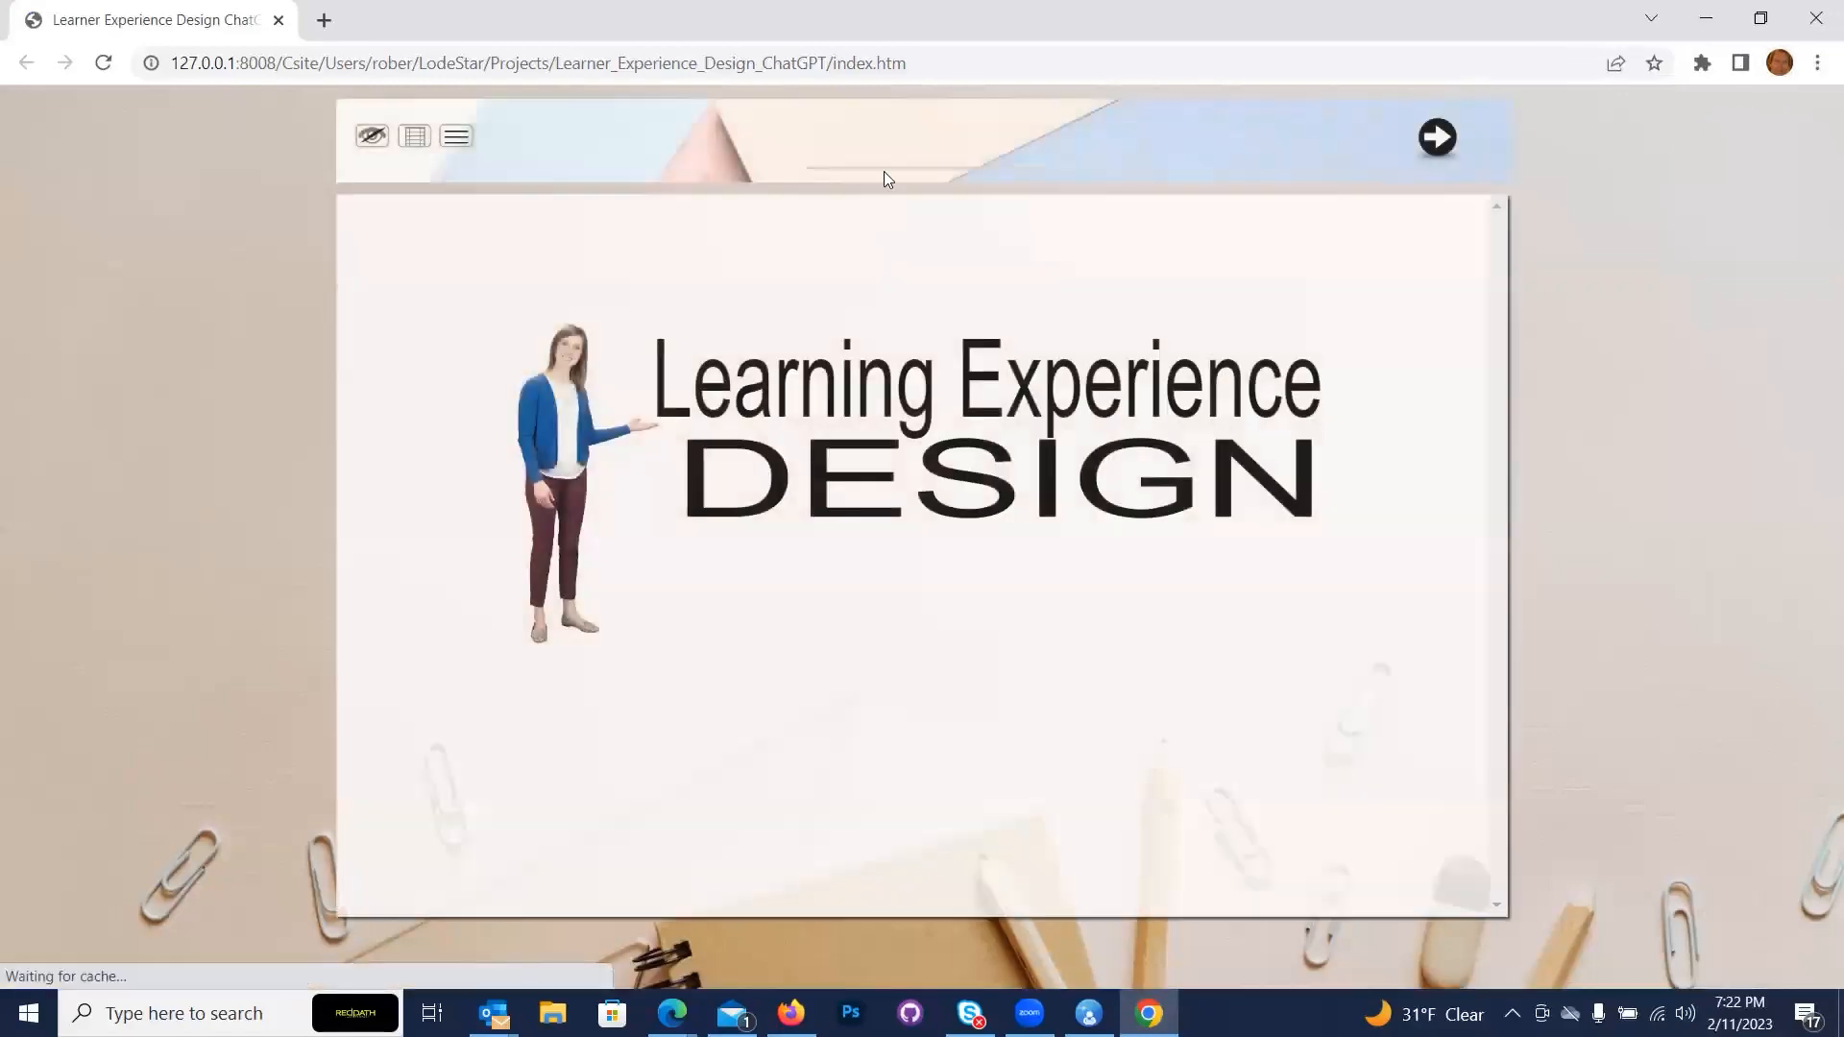
click(456, 140)
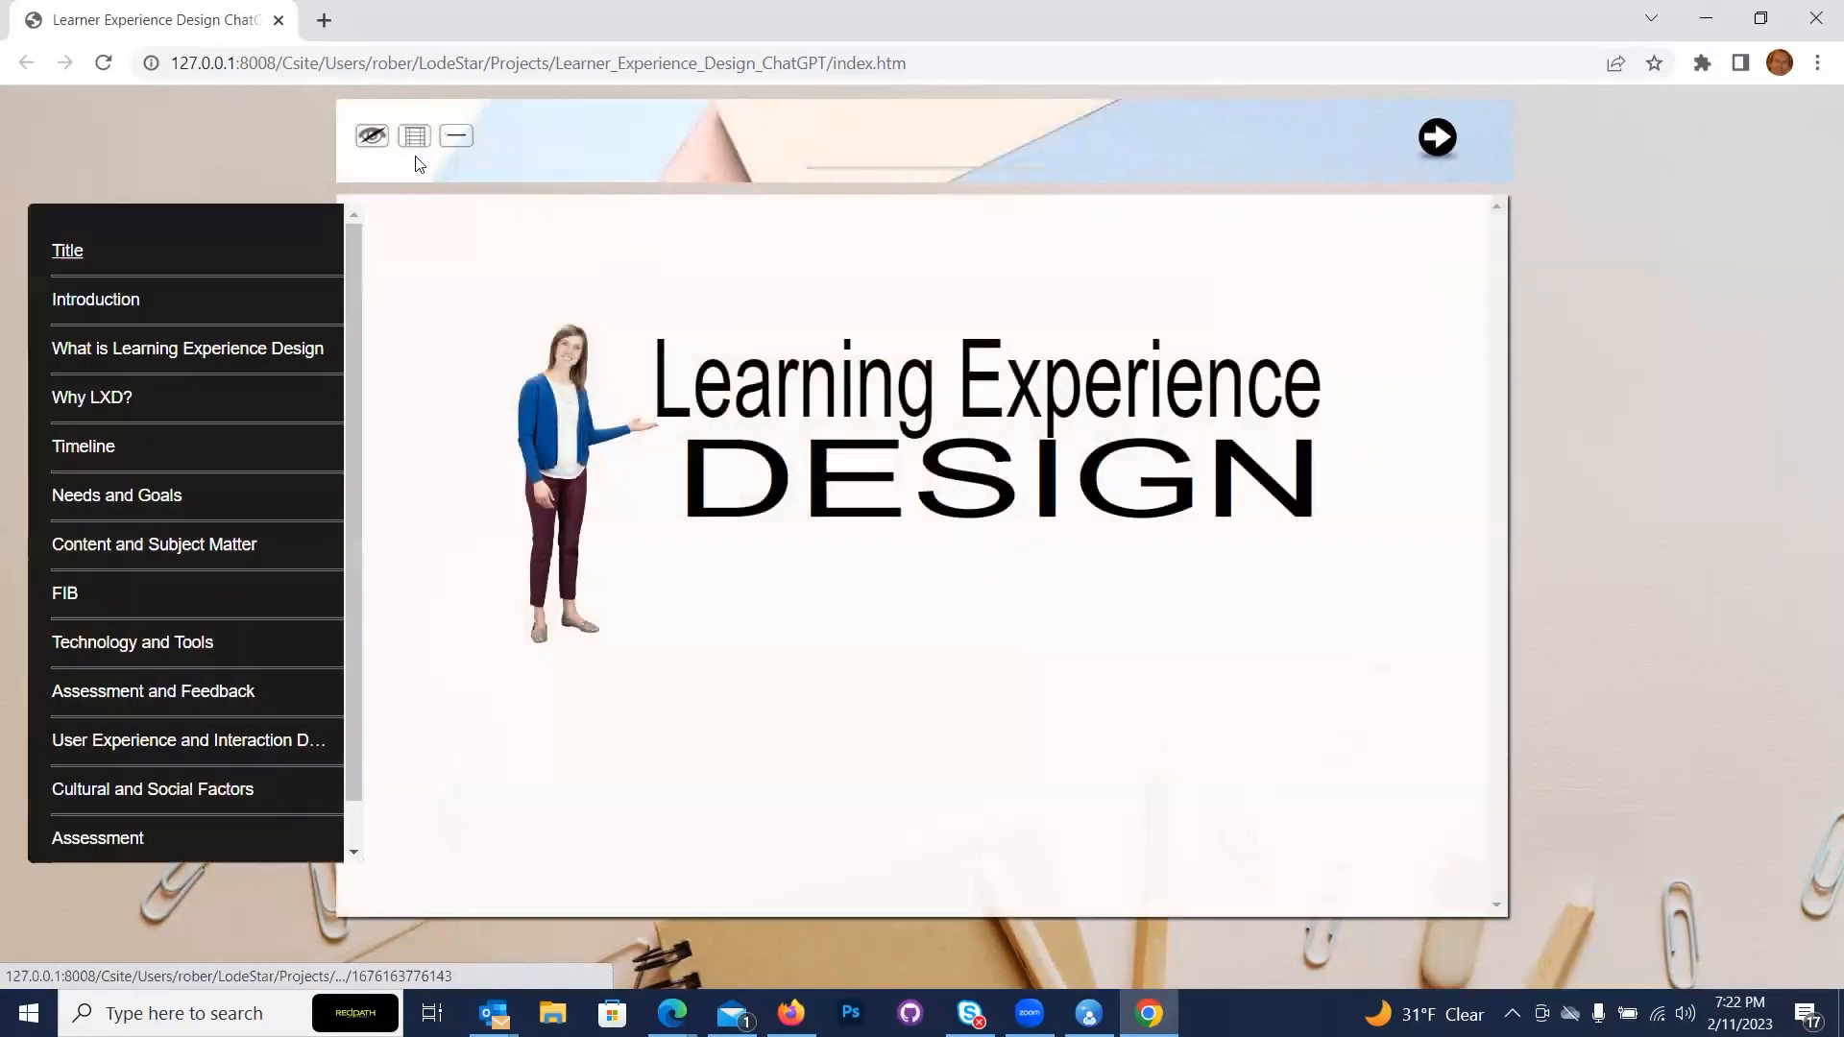
click(1157, 158)
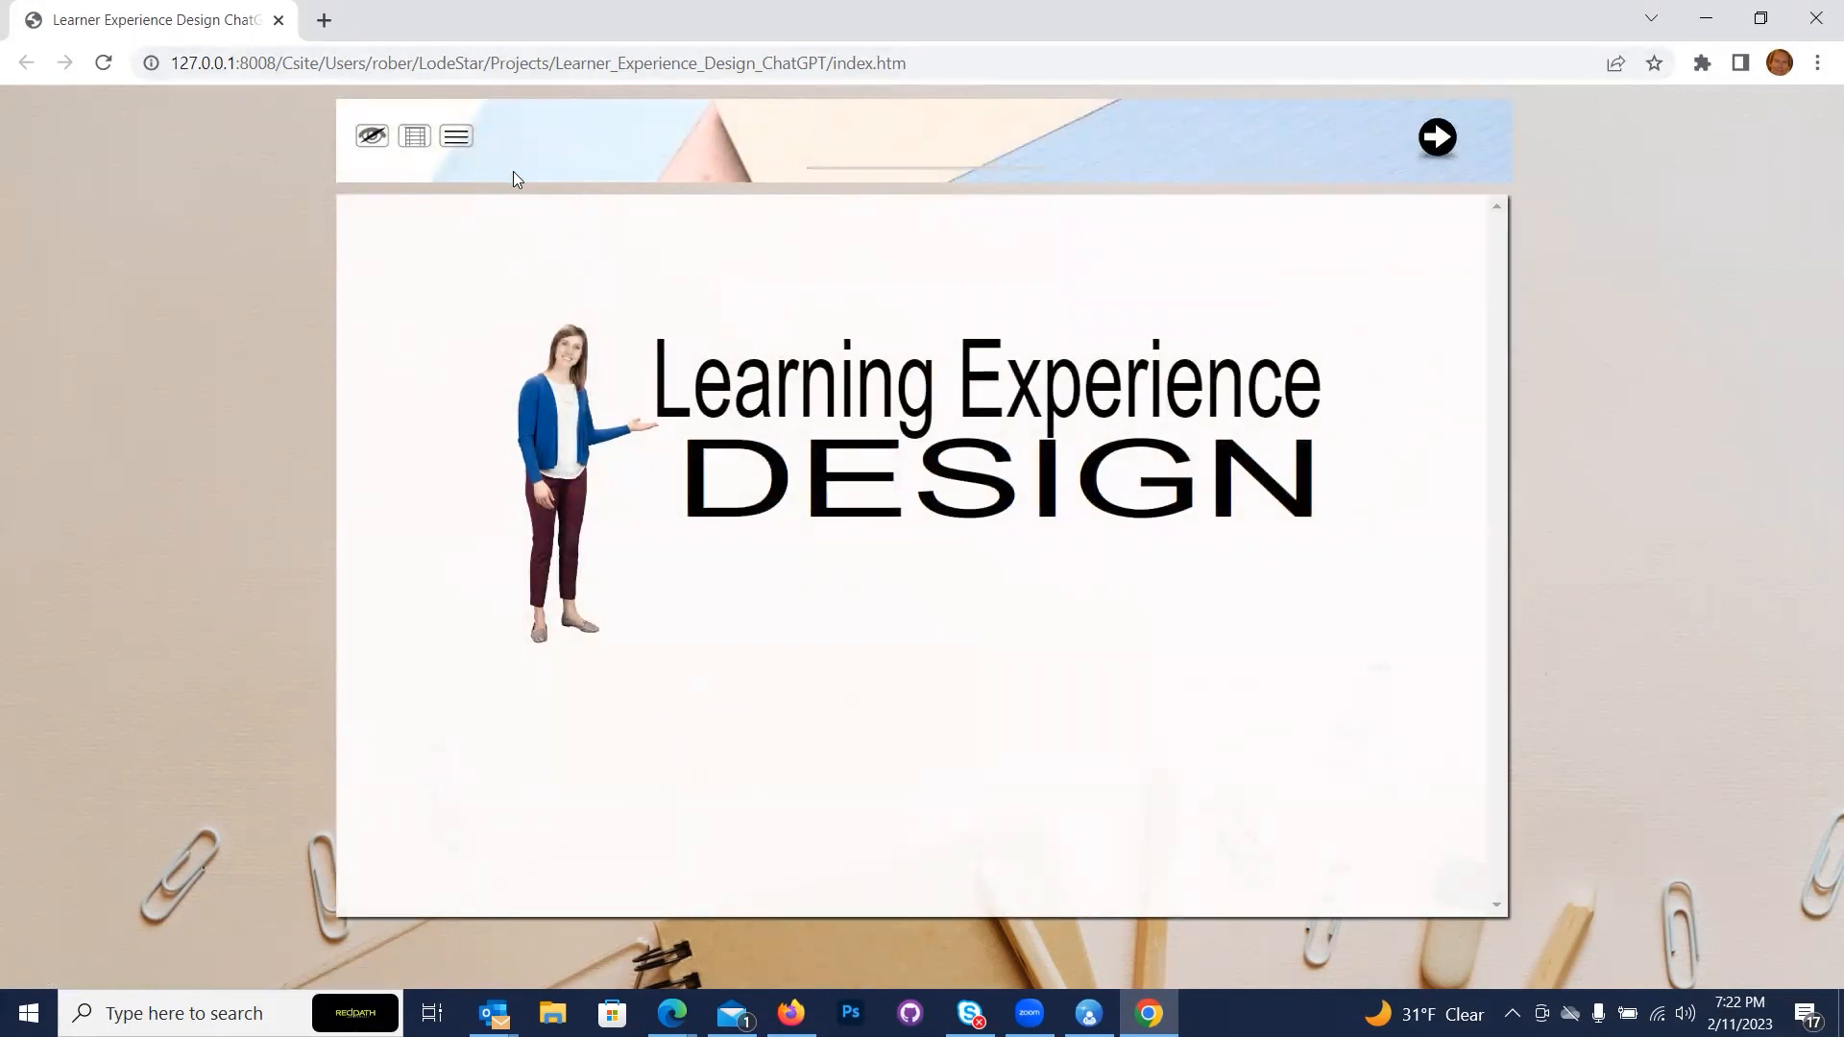
Try the image gallery on the page after the title, and submit the following fill-in-the-blank exercise with its blanks empty.
click(1431, 157)
click(1052, 497)
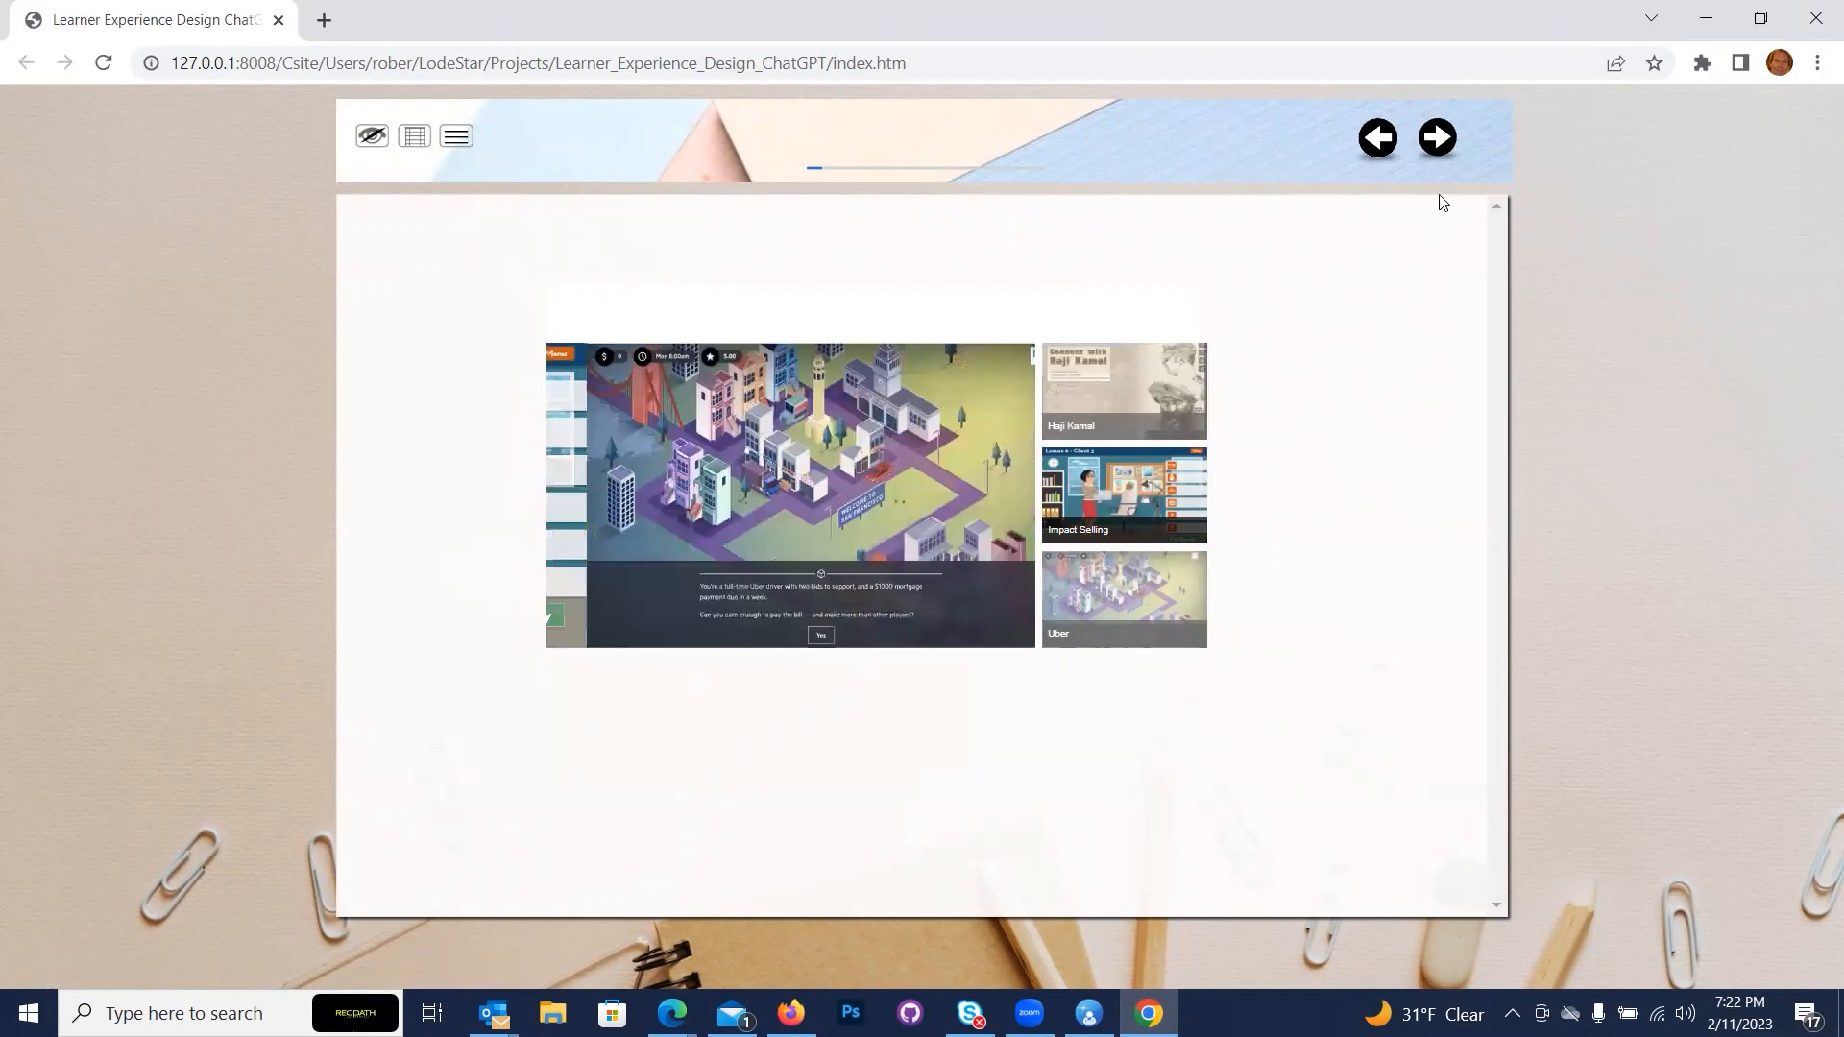
click(1437, 137)
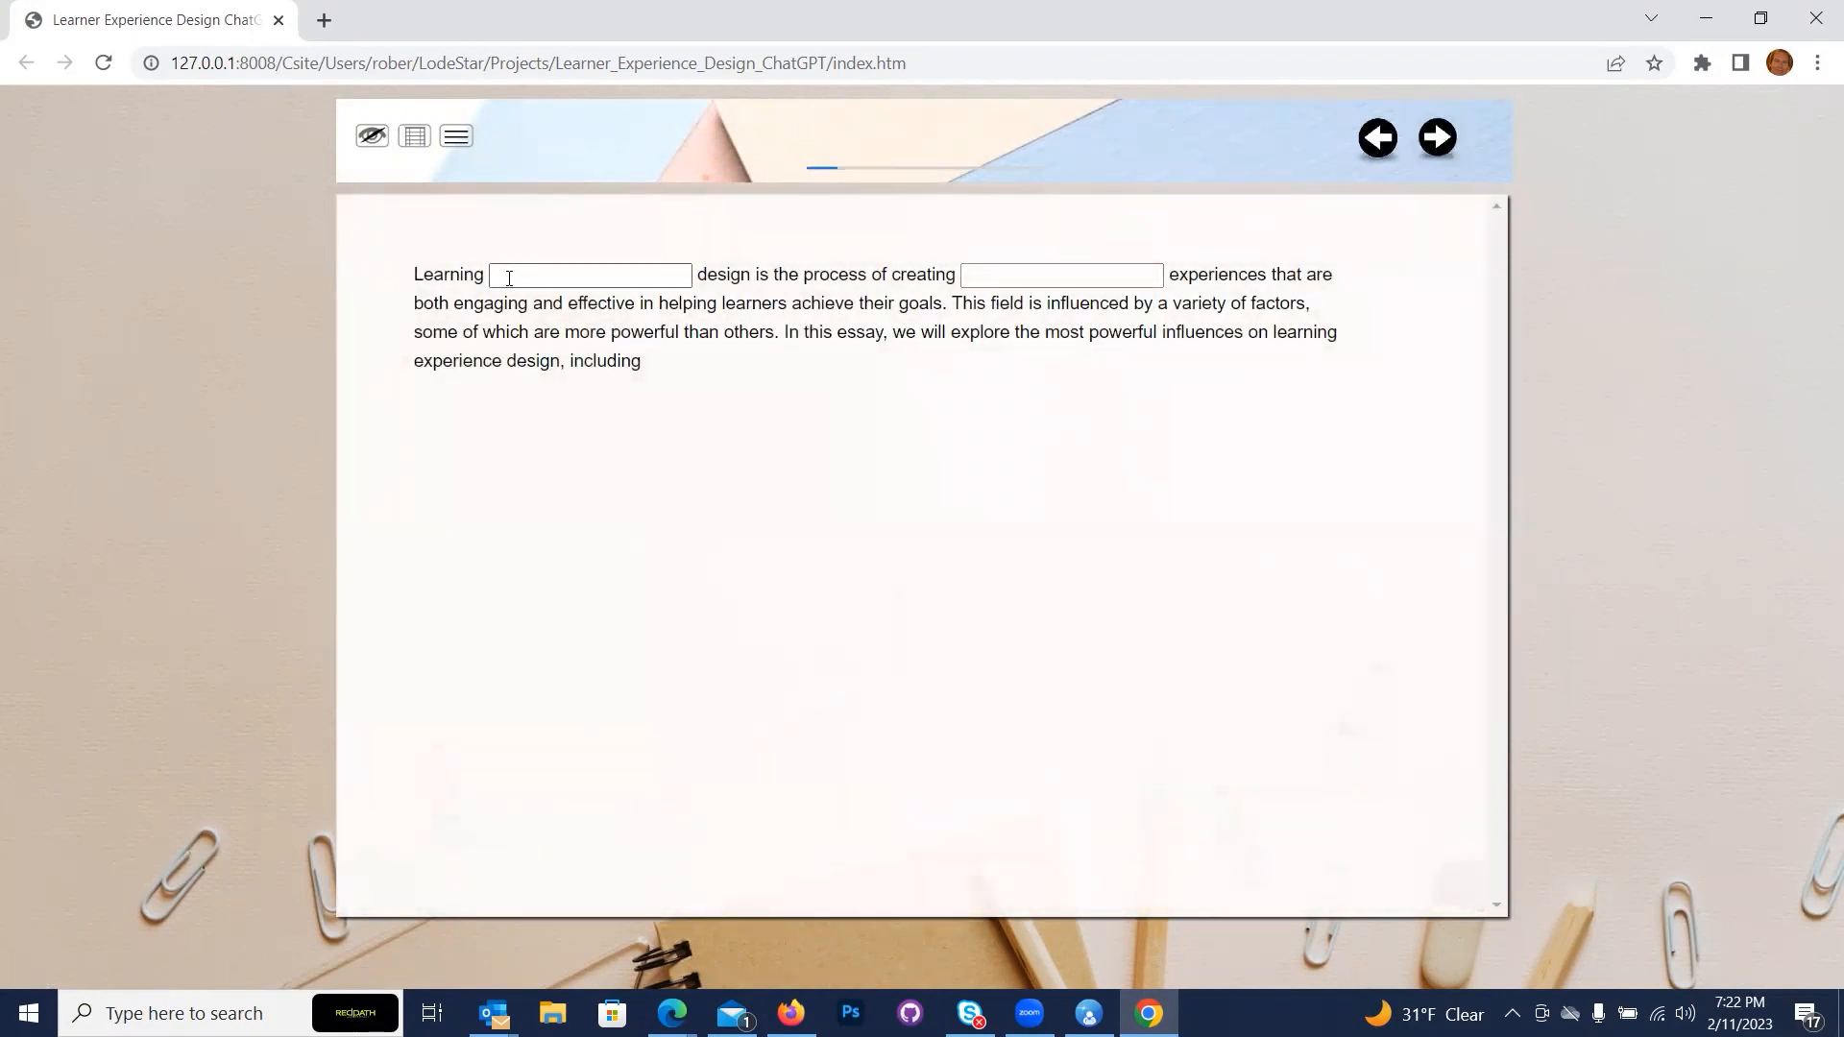
click(1020, 273)
click(1420, 154)
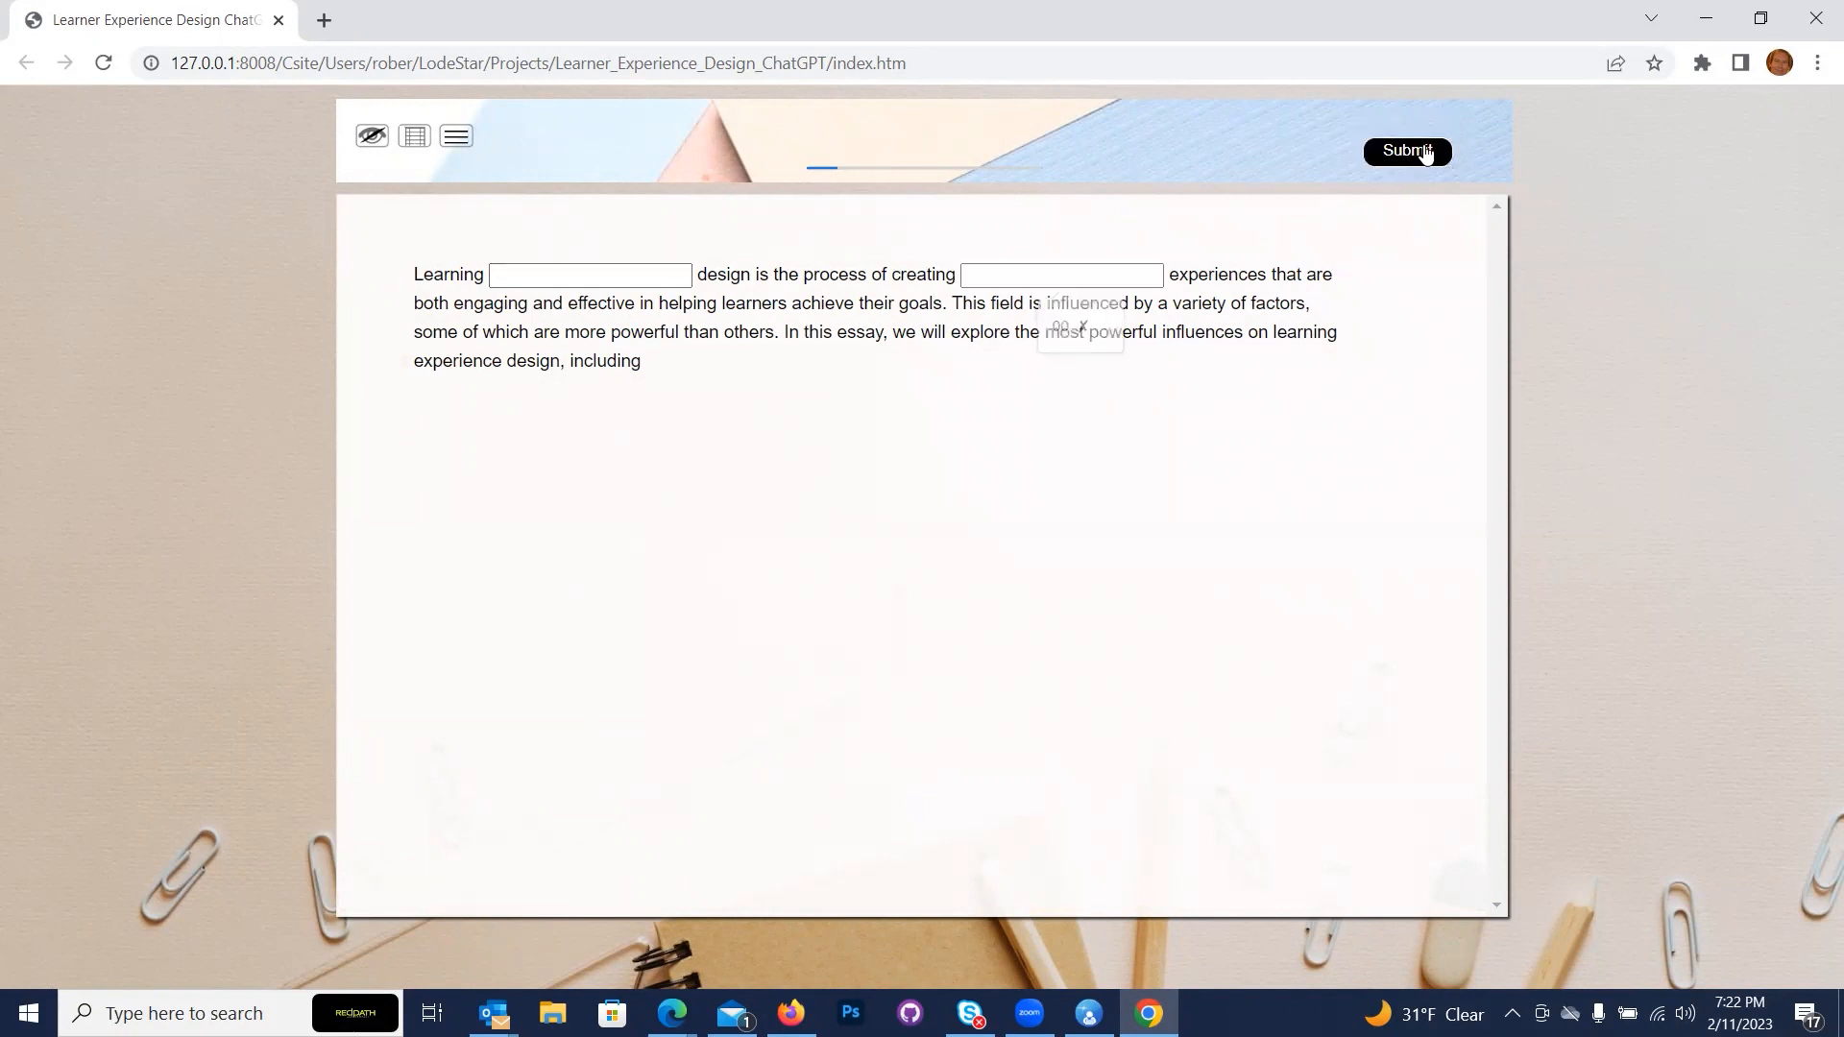
Examine the Default style on the LXD multiple-choice question and continue to the What is Learning Experience Design page.
click(1441, 140)
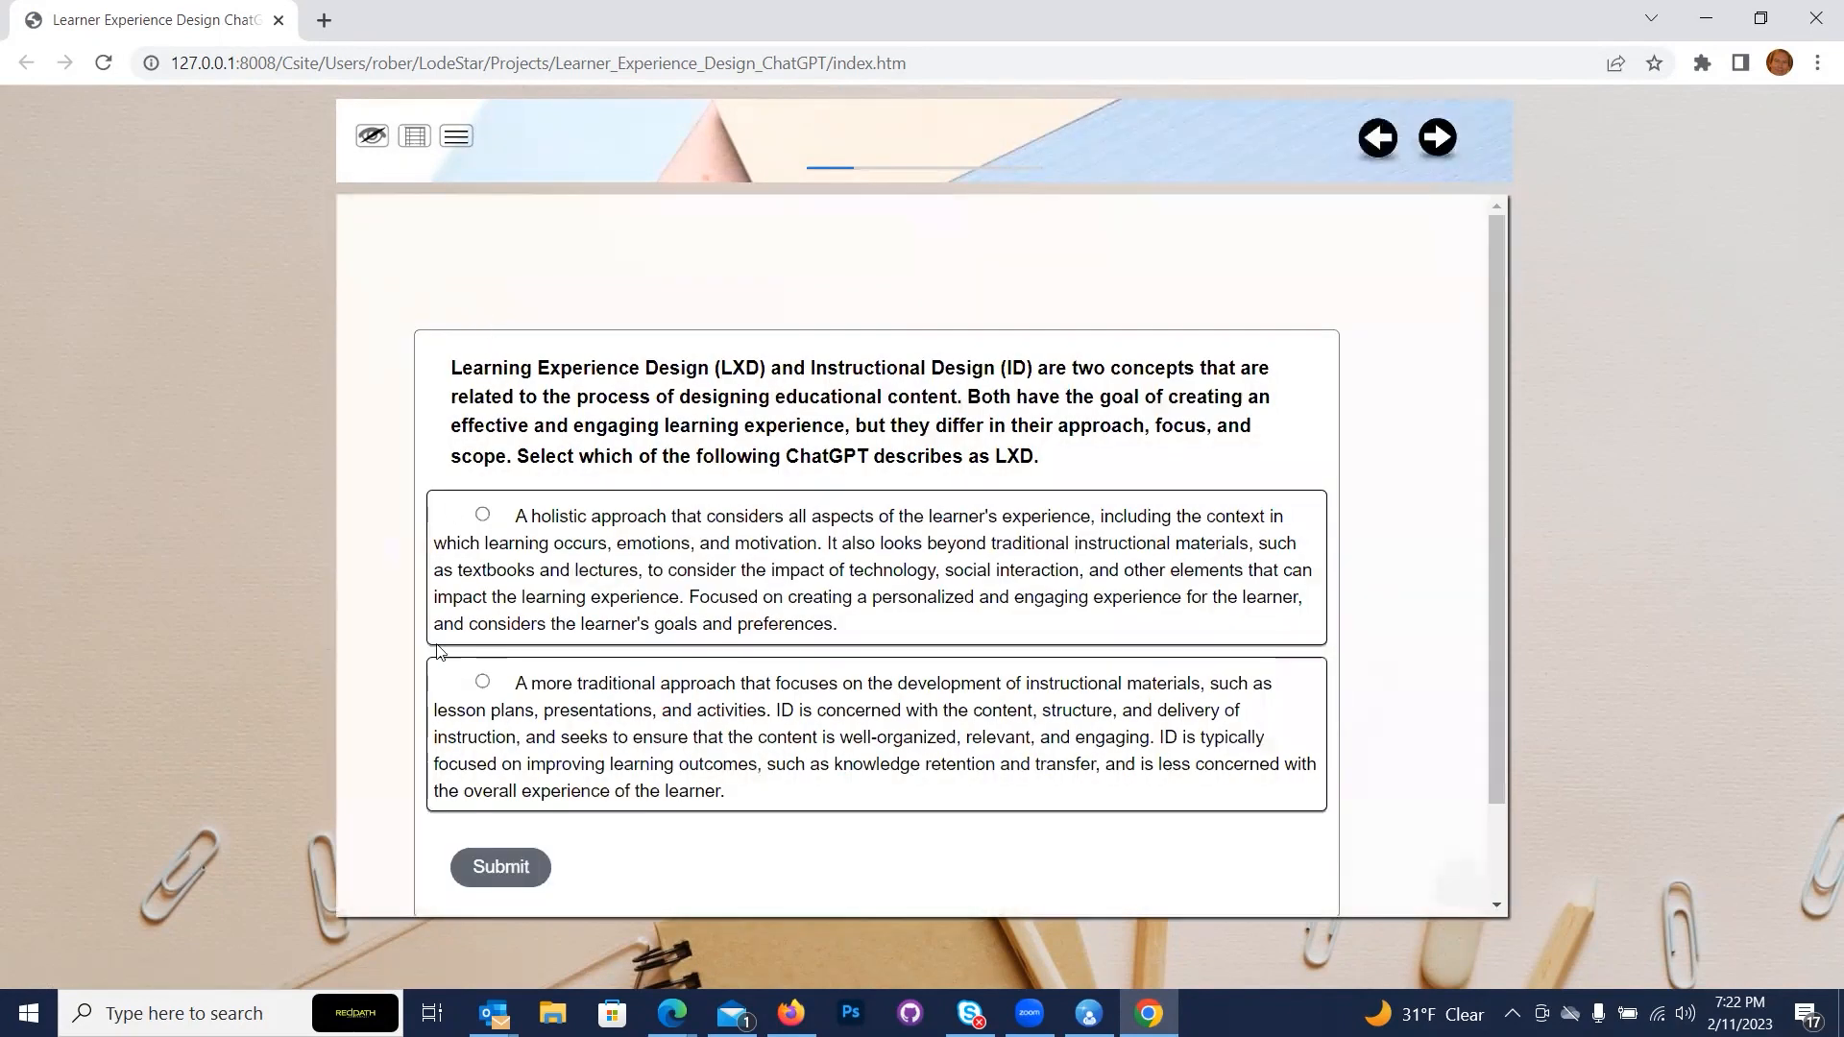
scroll(1191, 687, down, 1)
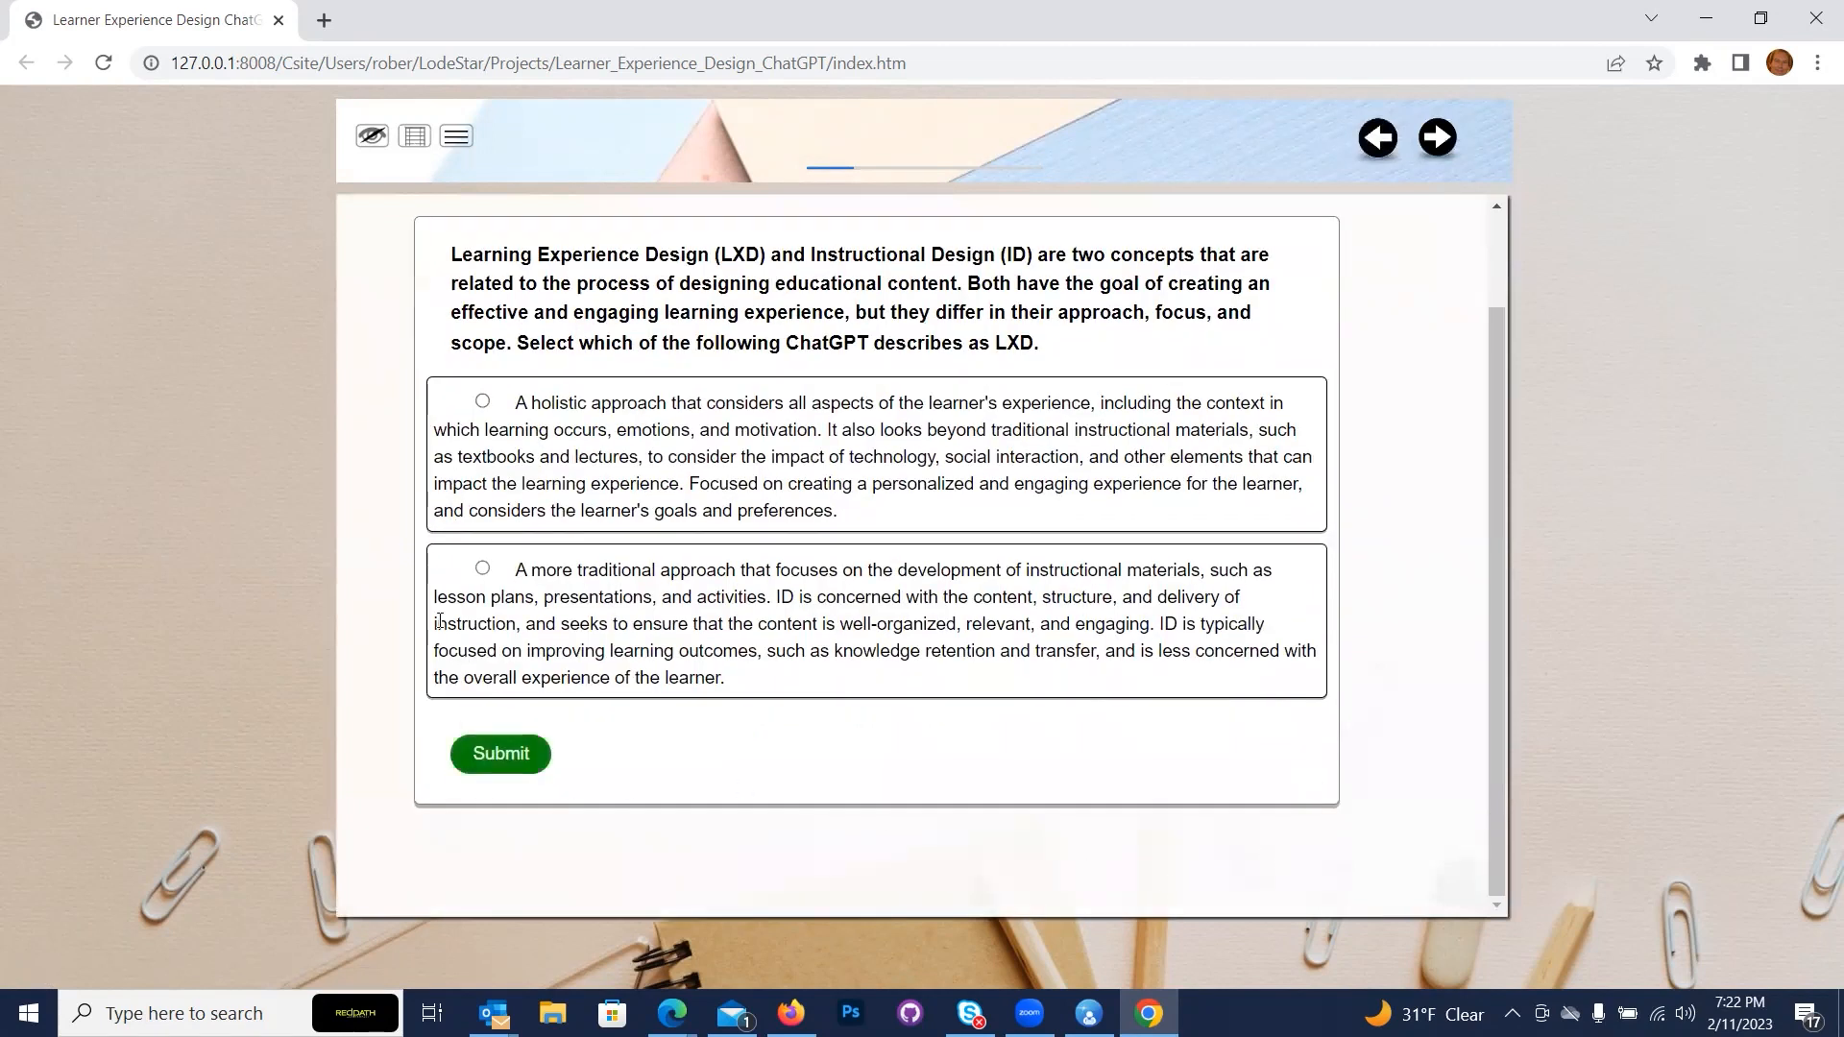
click(1438, 138)
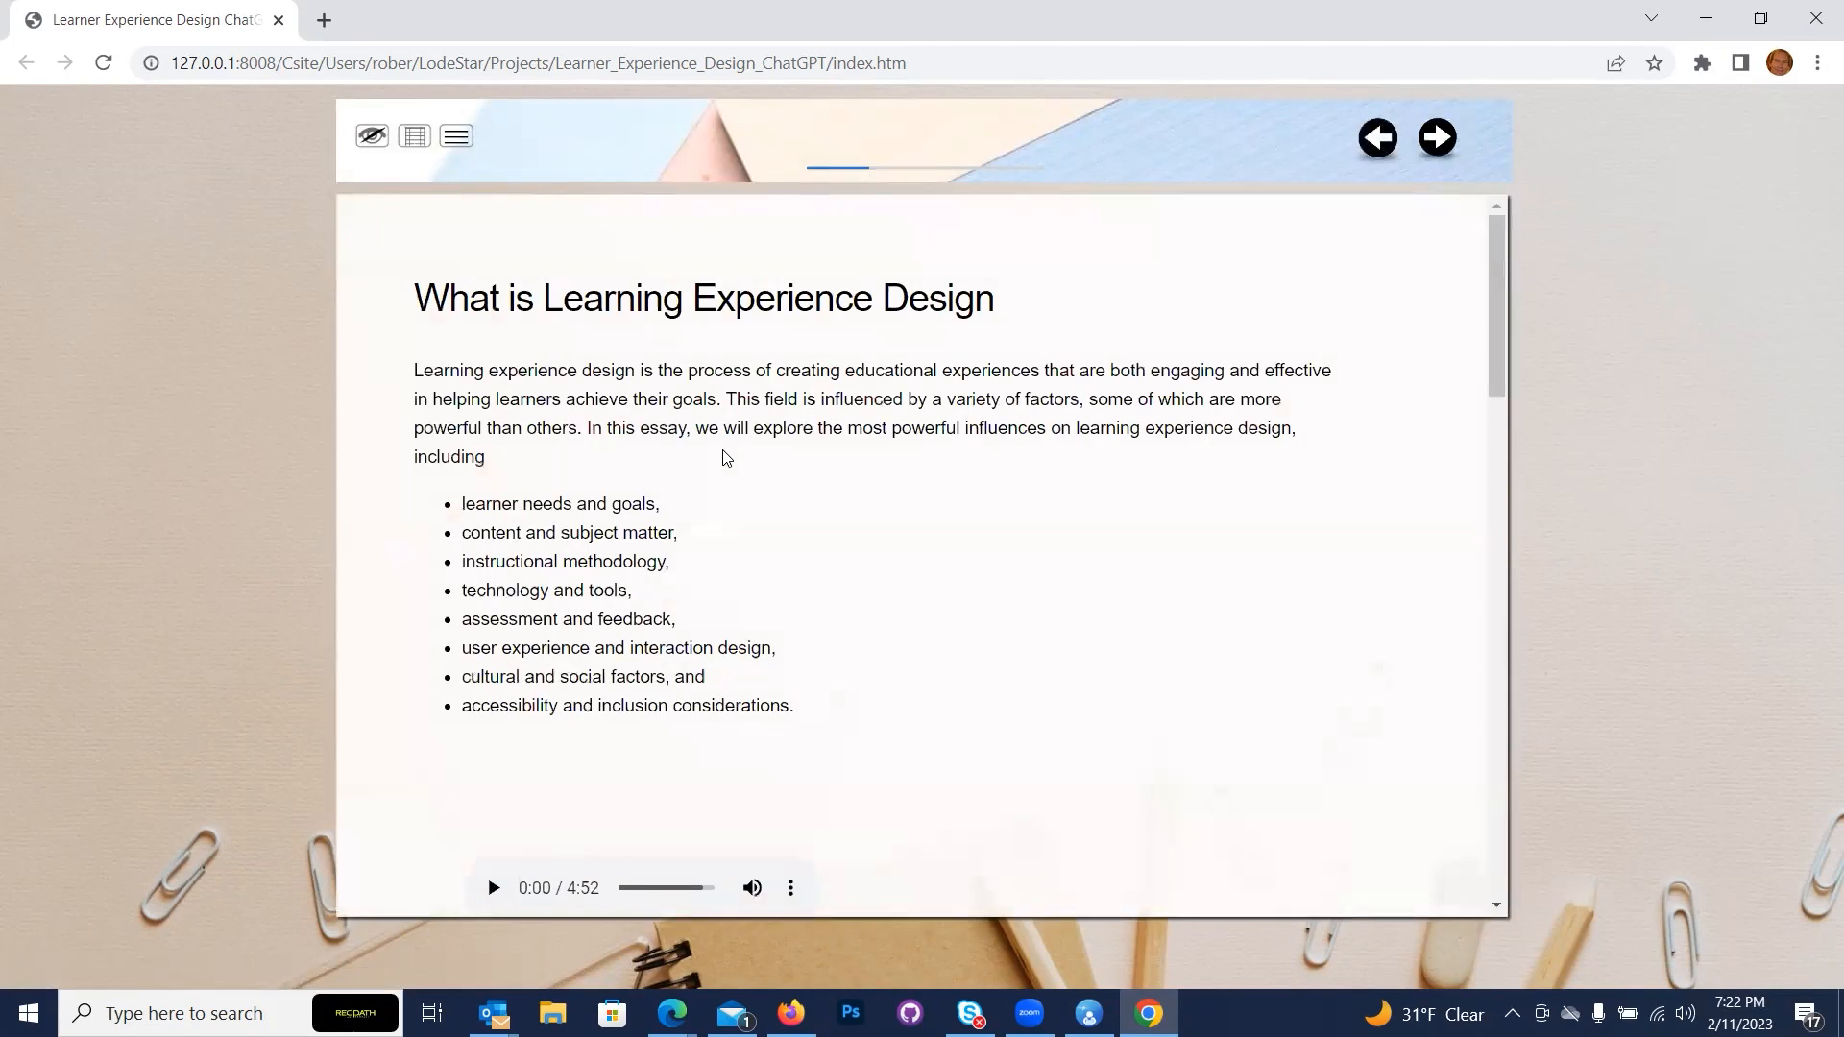
Go to ChatGPT's Timeline of Instructional Design page and advance through the timeline's events.
click(1438, 144)
click(1438, 144)
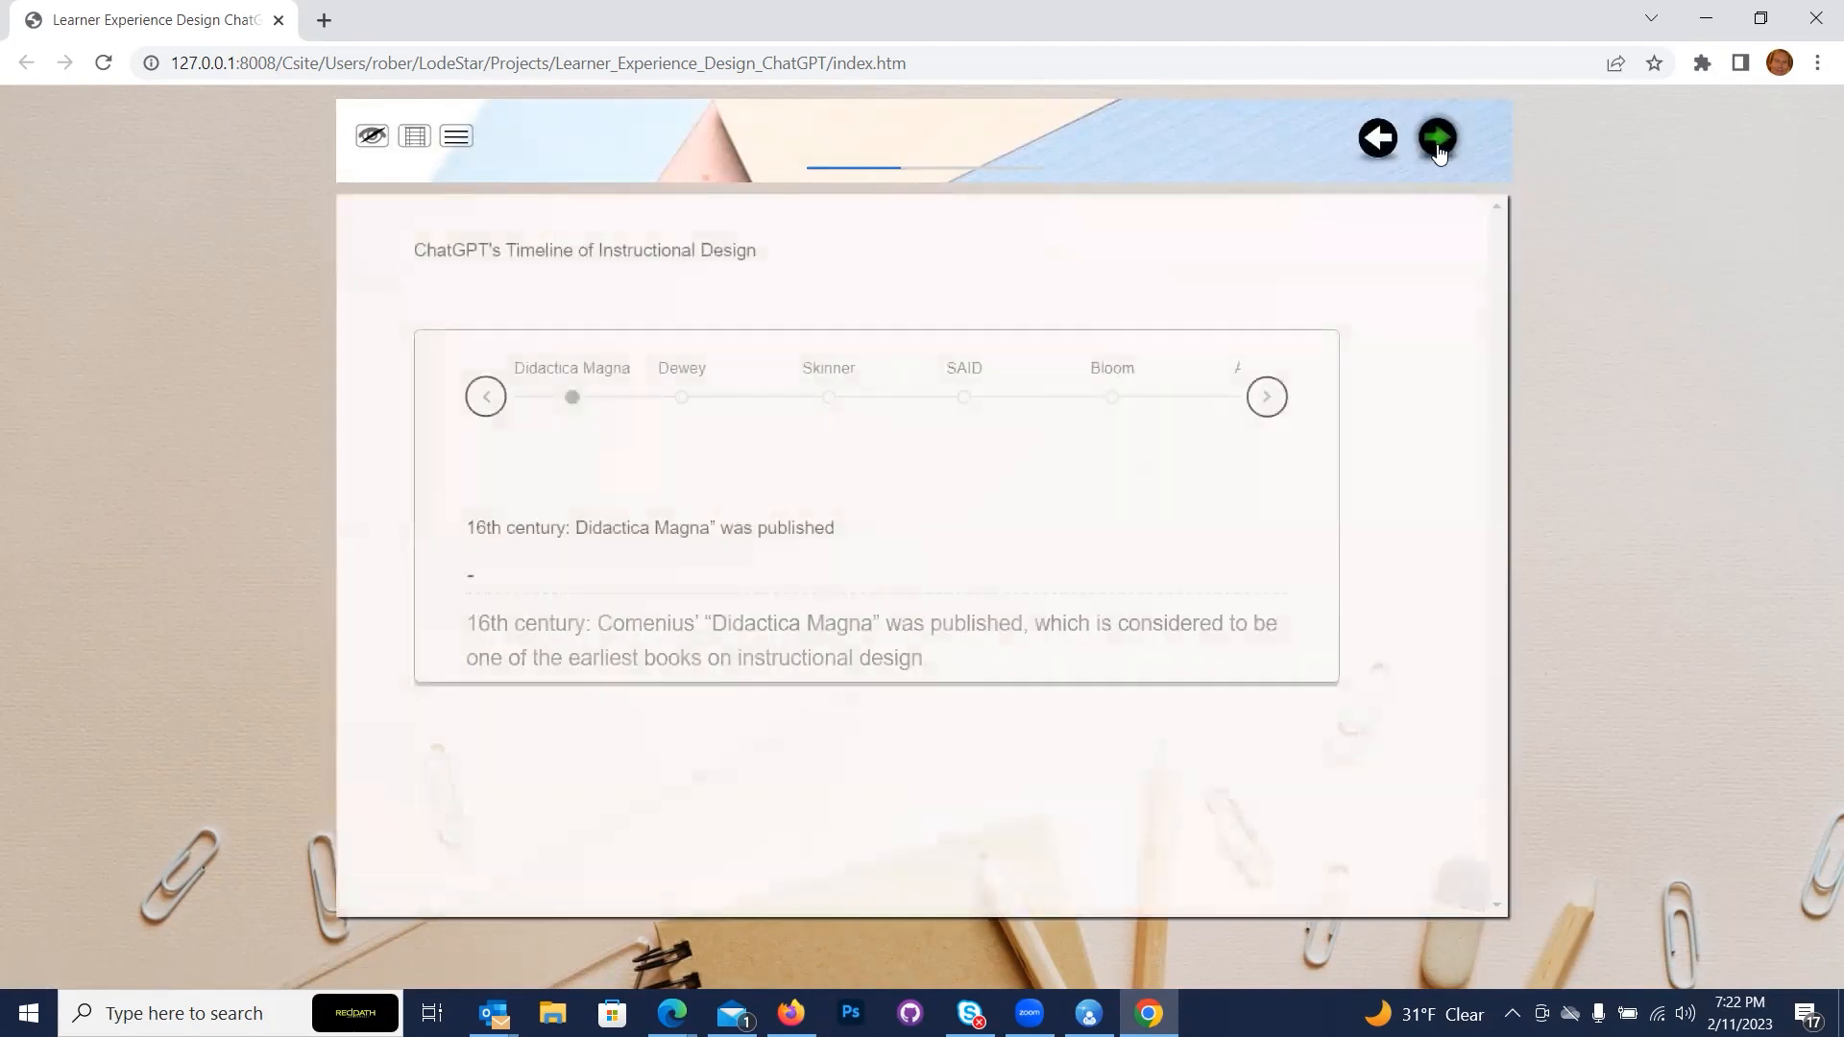
click(1268, 399)
click(1268, 400)
click(1268, 399)
Go to the Needs and Goals page and examine its text and embedded video.
click(1437, 139)
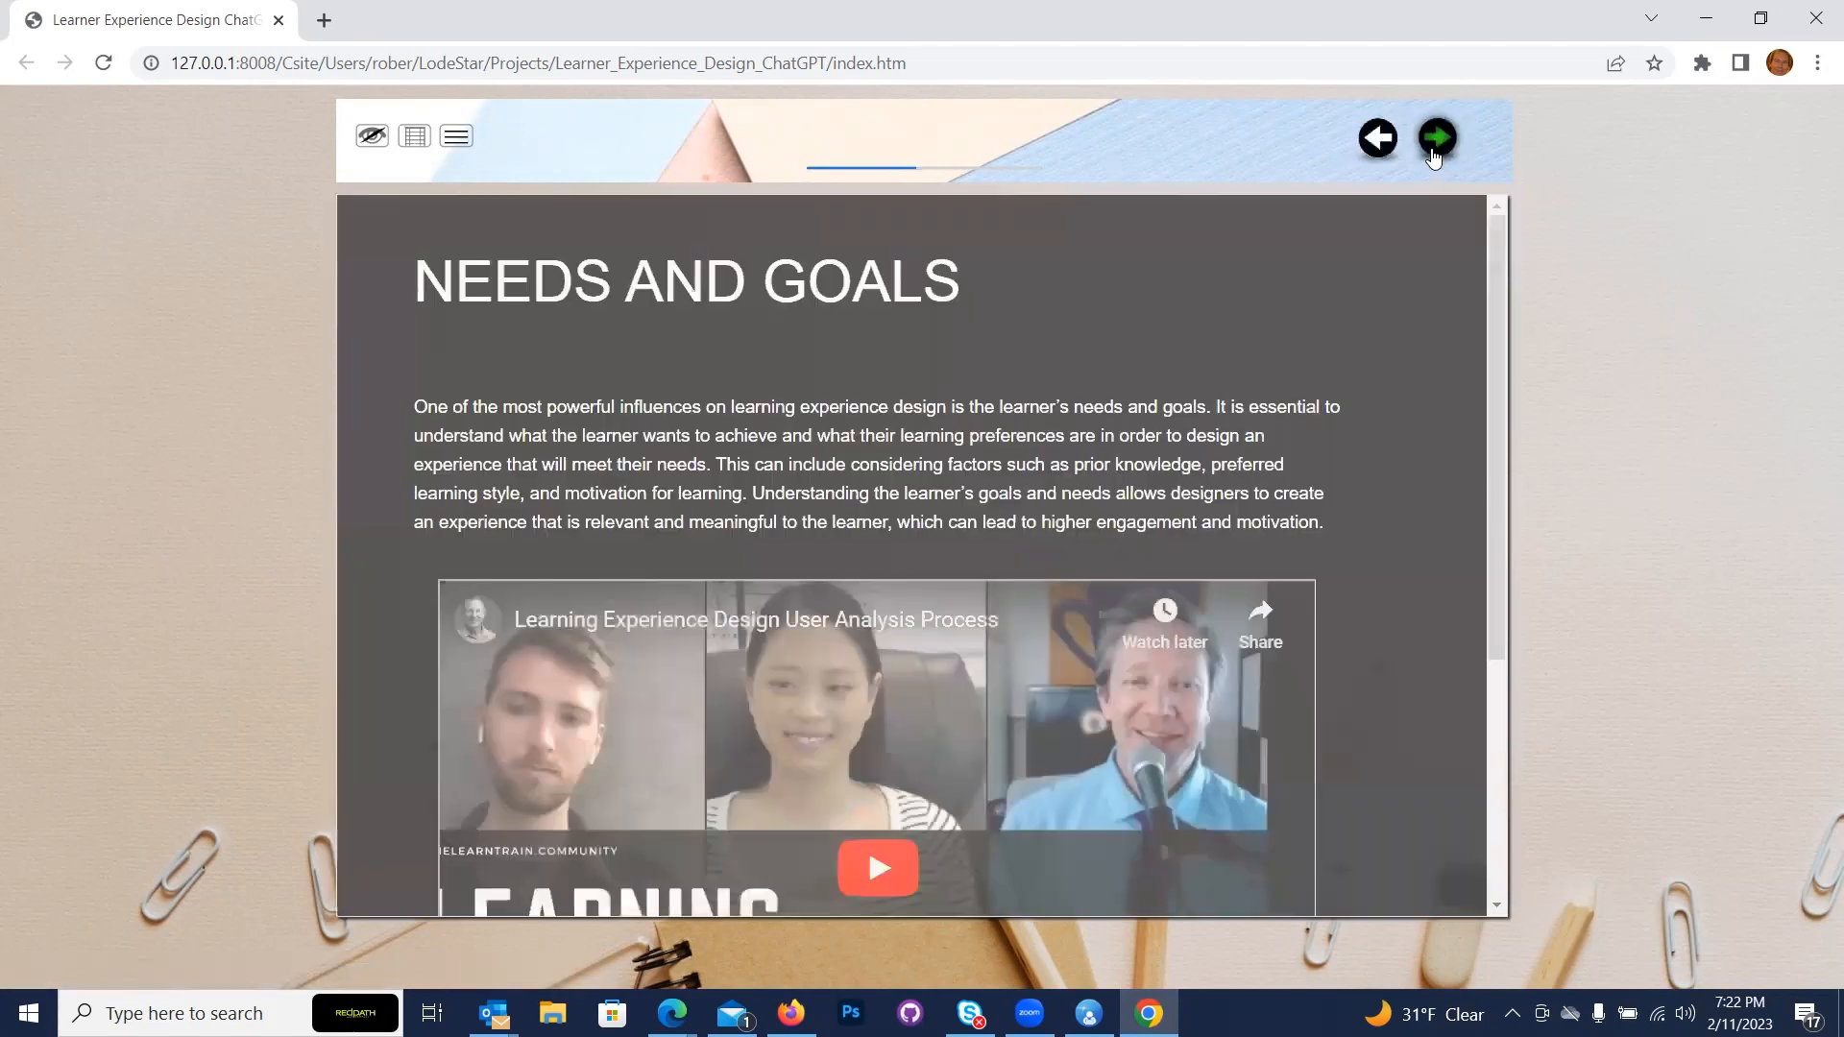
scroll(1344, 307, down, 2)
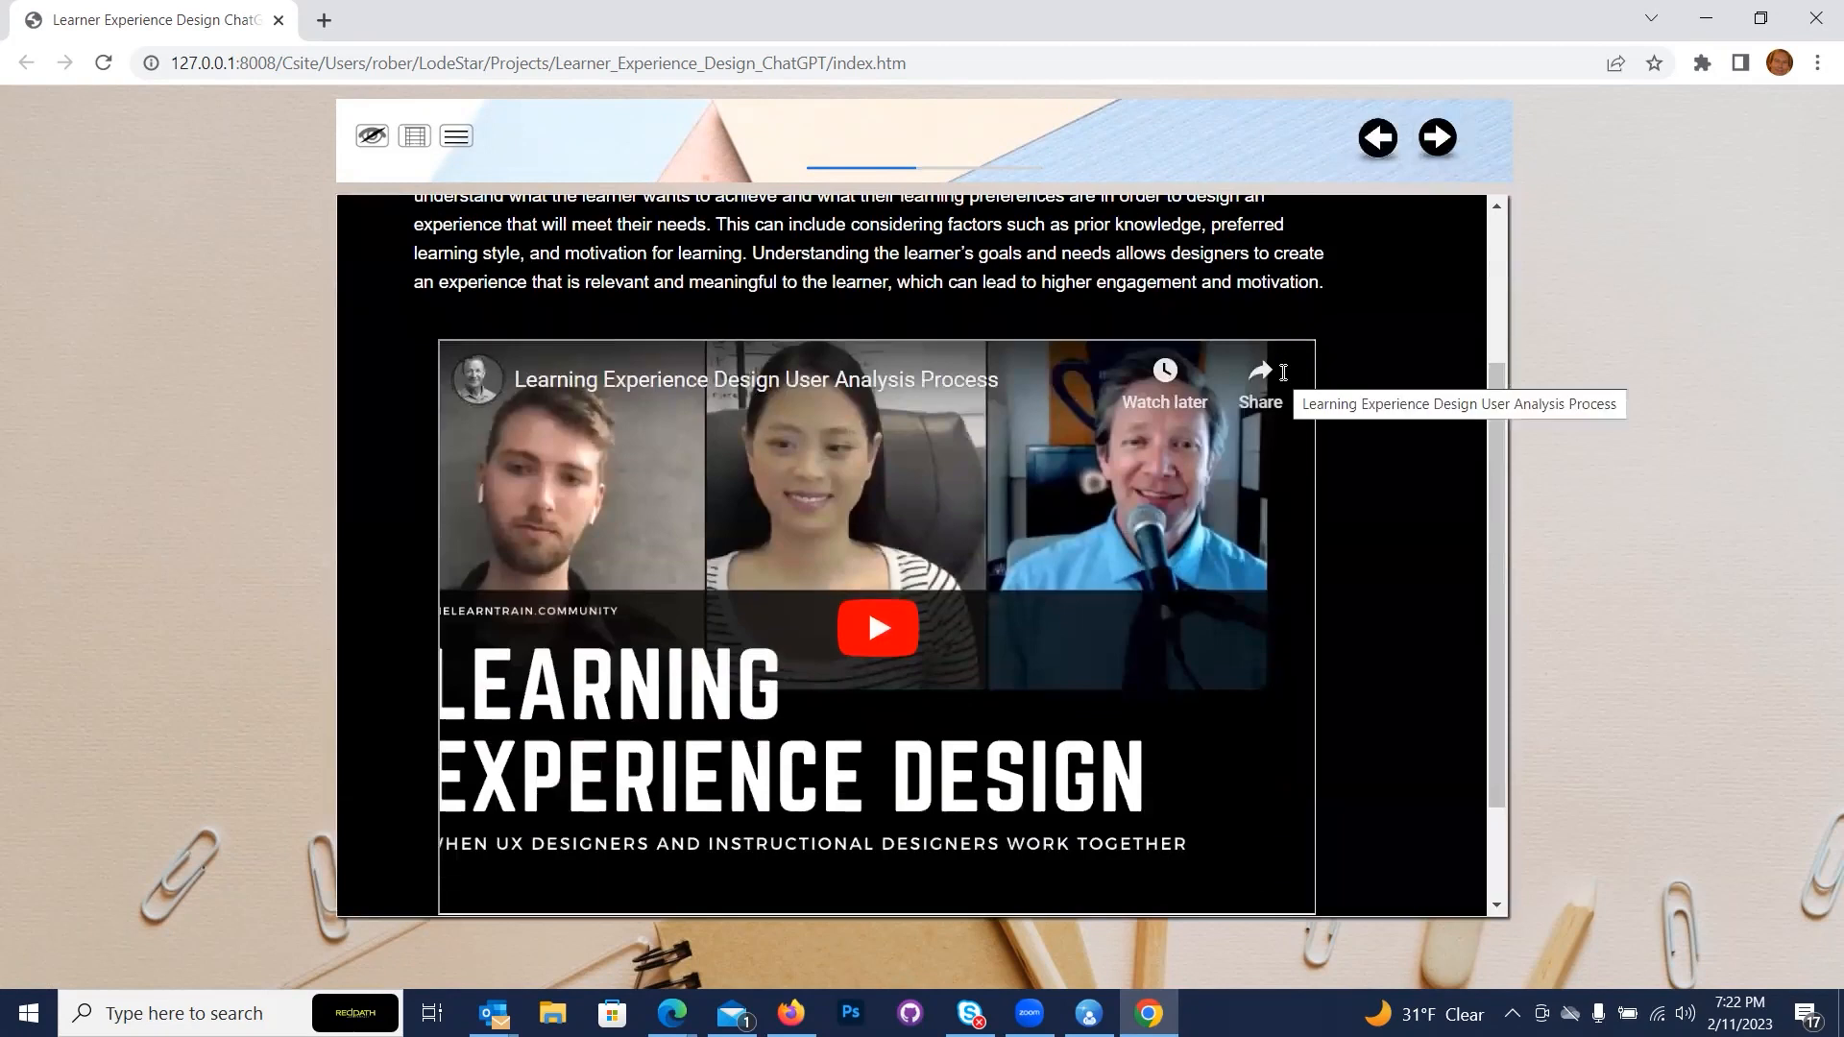
scroll(1284, 373, down, 2)
scroll(866, 458, up, 2)
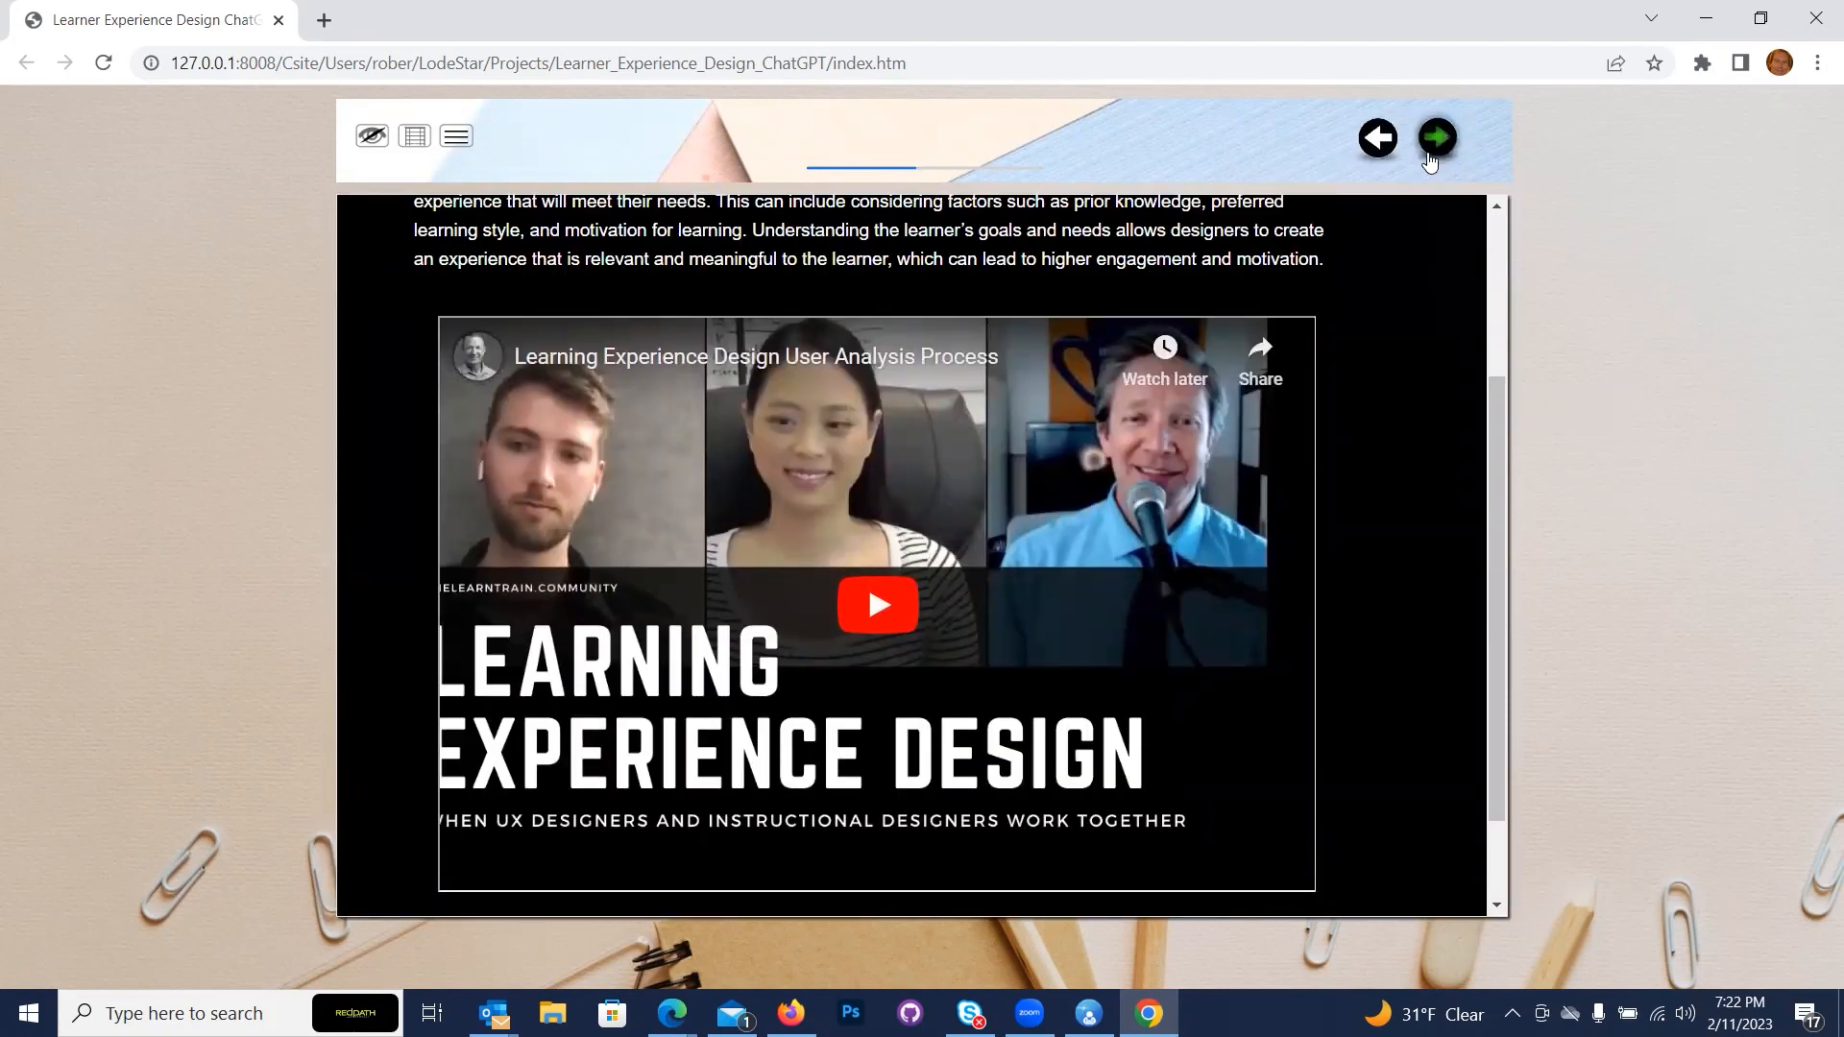
Page through Content and Subject Matter and the instructional methodology word exercise to the Technology and Tools page.
click(1437, 137)
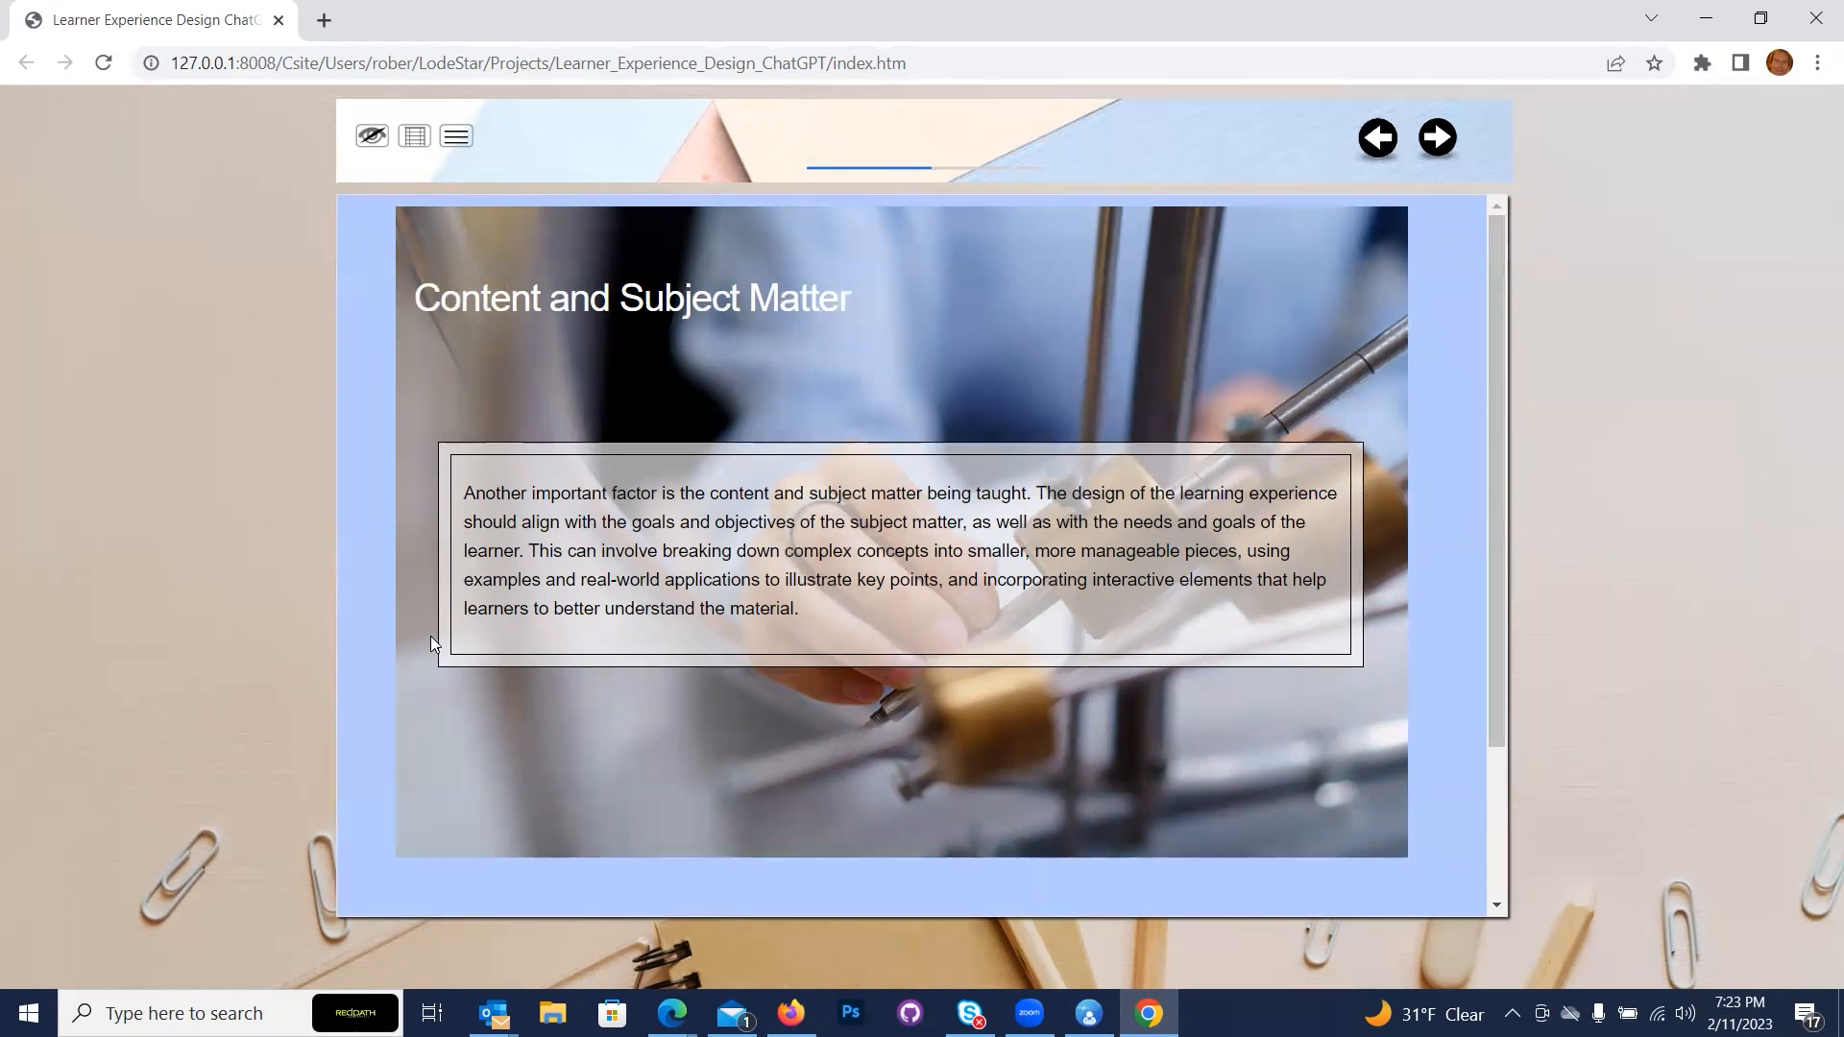
click(1441, 144)
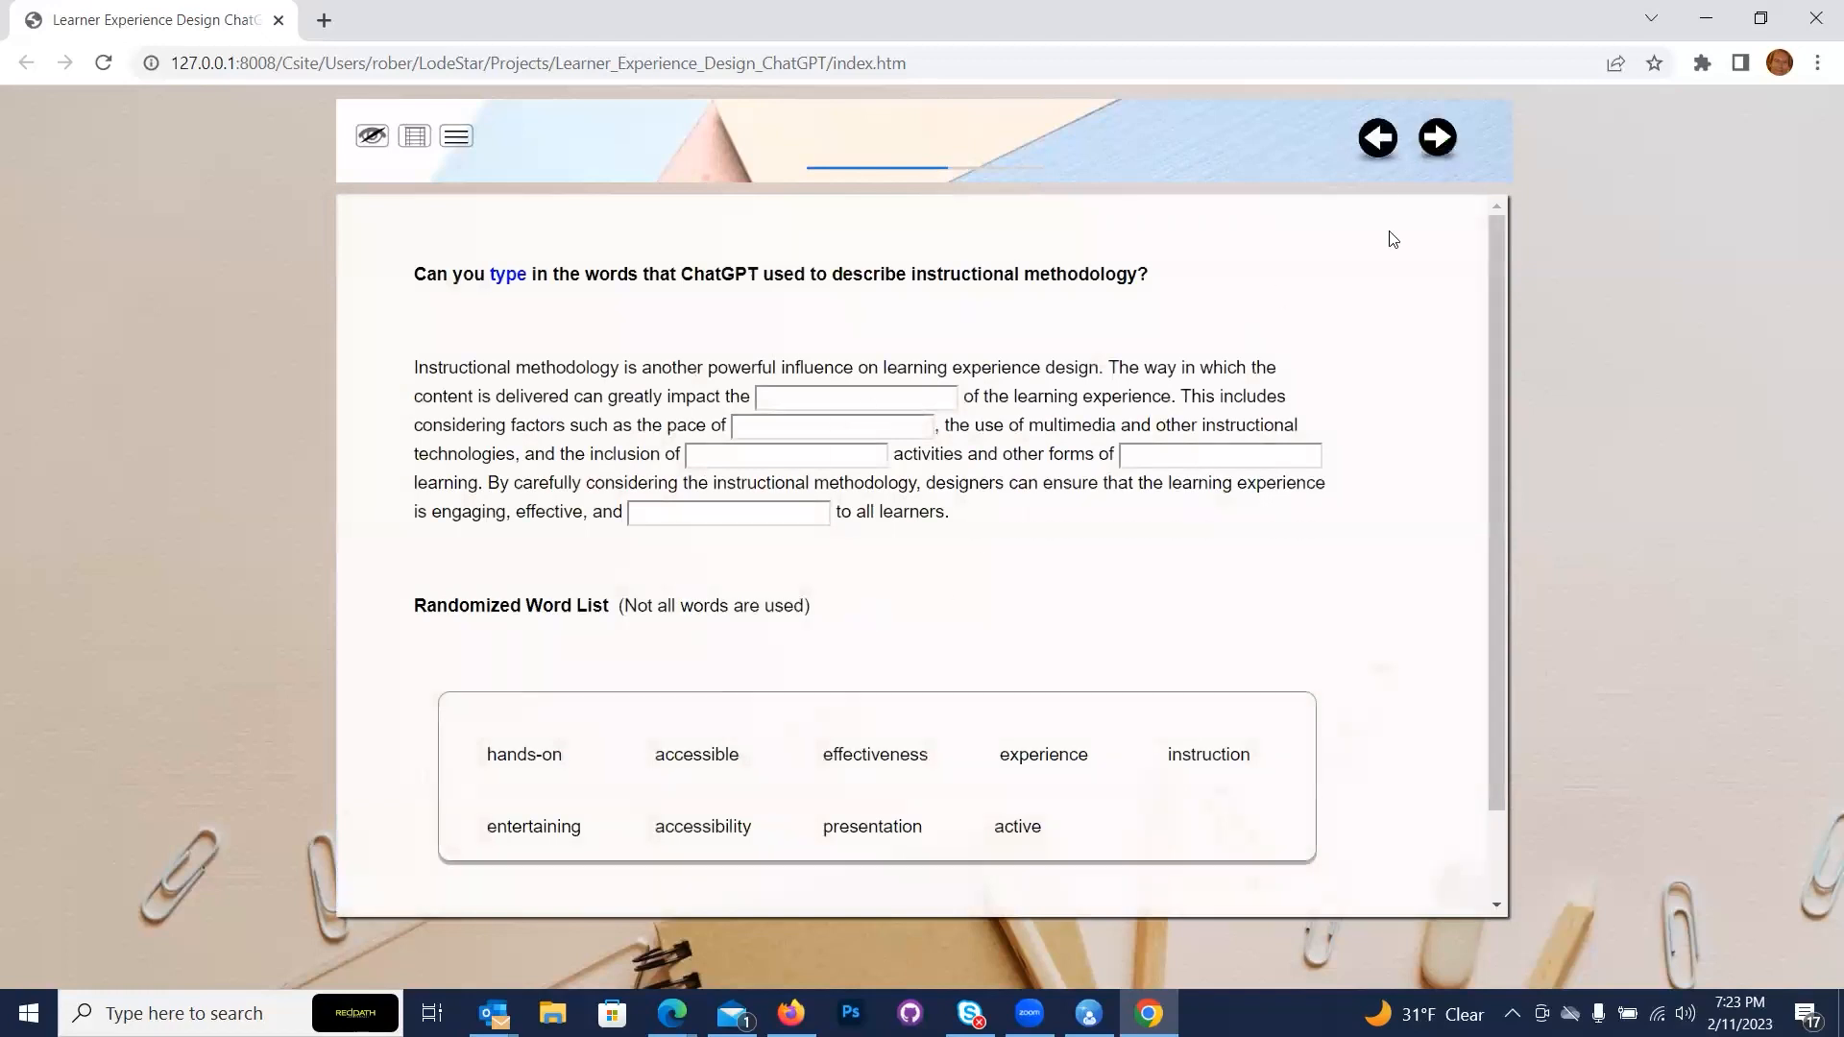
click(1437, 142)
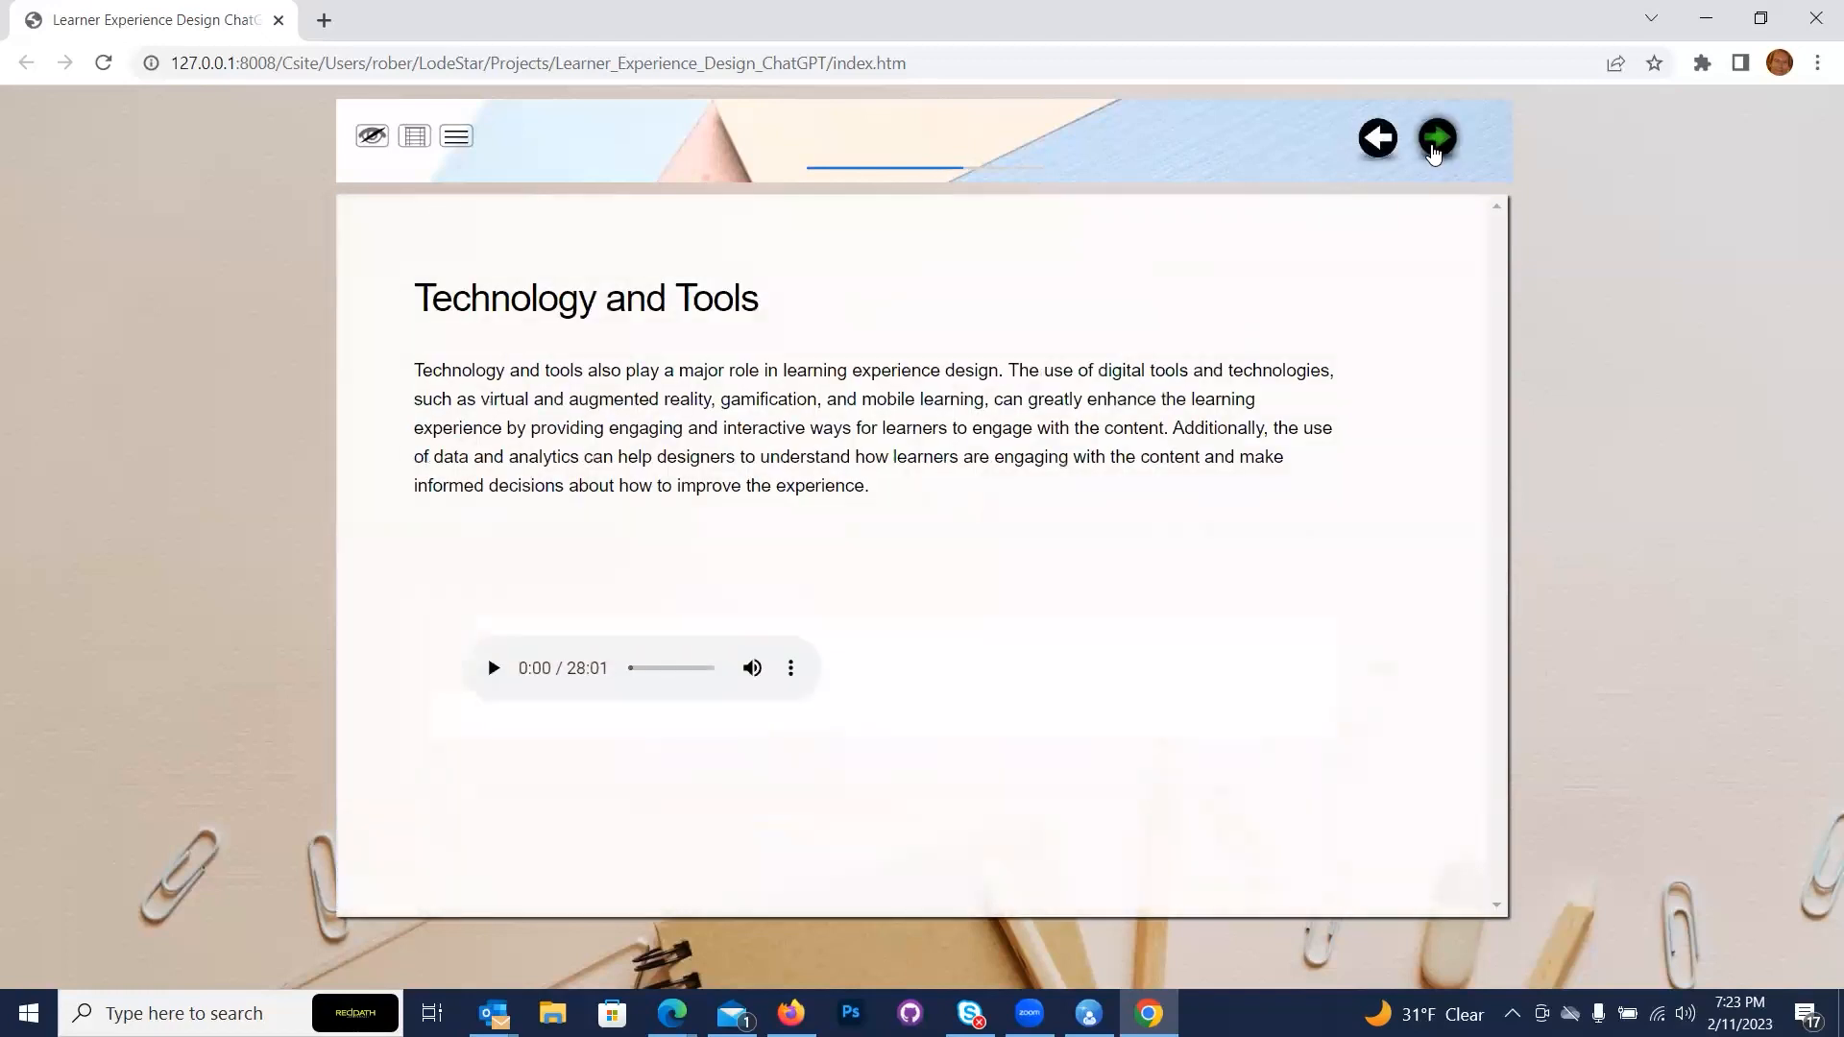
Go to the Assessment and Feedback page and review its randomly generated cylinder volume word problems.
click(1435, 144)
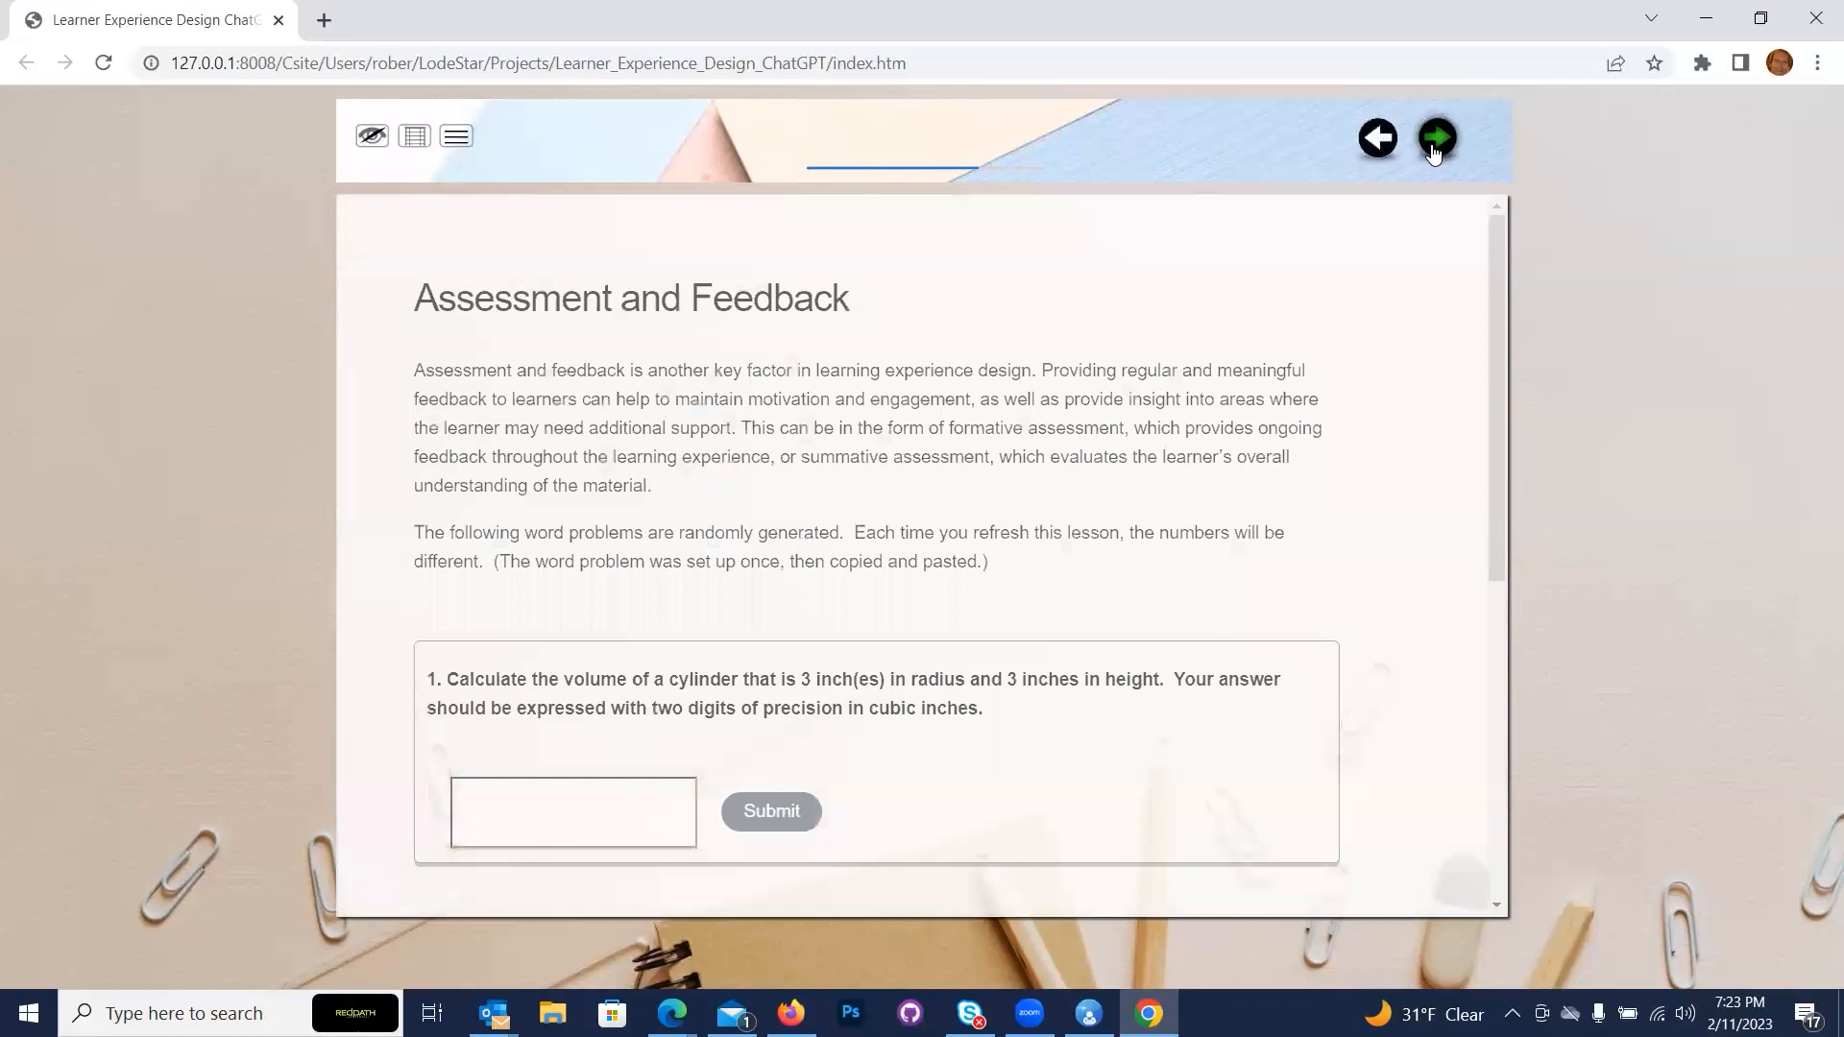
scroll(856, 392, down, 5)
scroll(856, 392, up, 5)
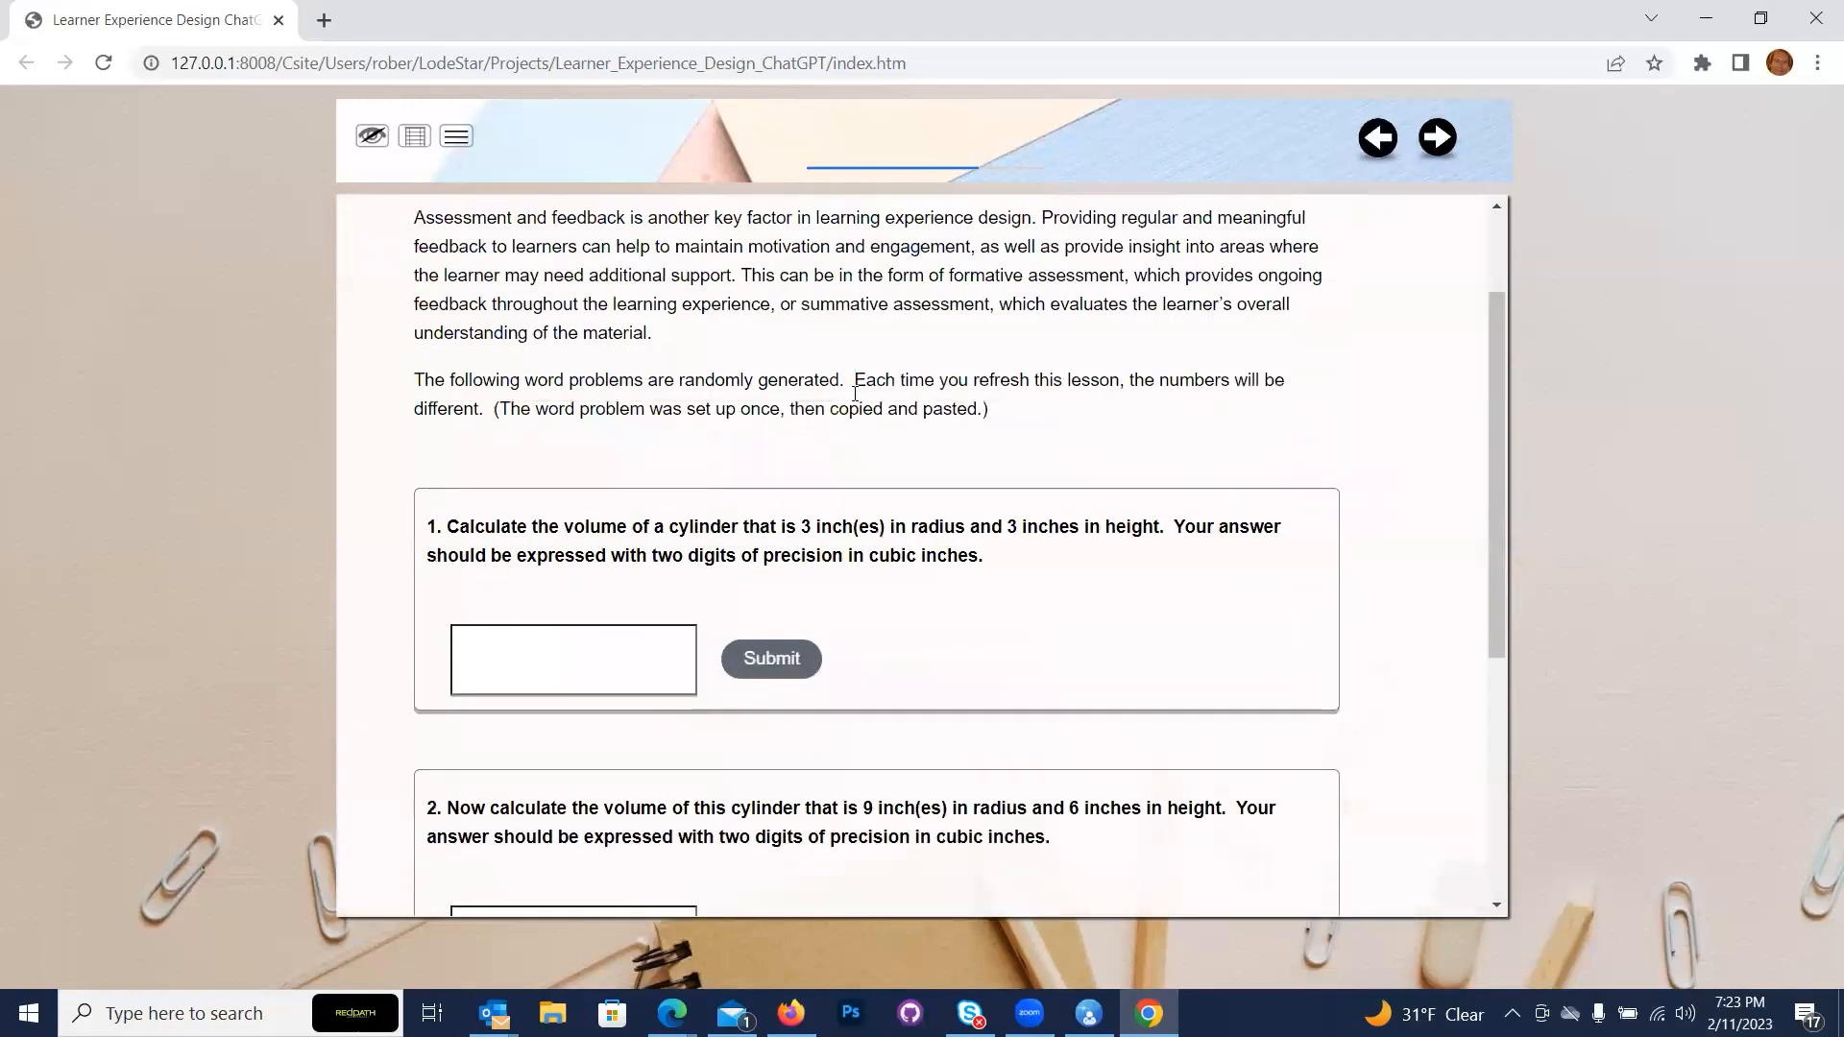
scroll(756, 434, down, 2)
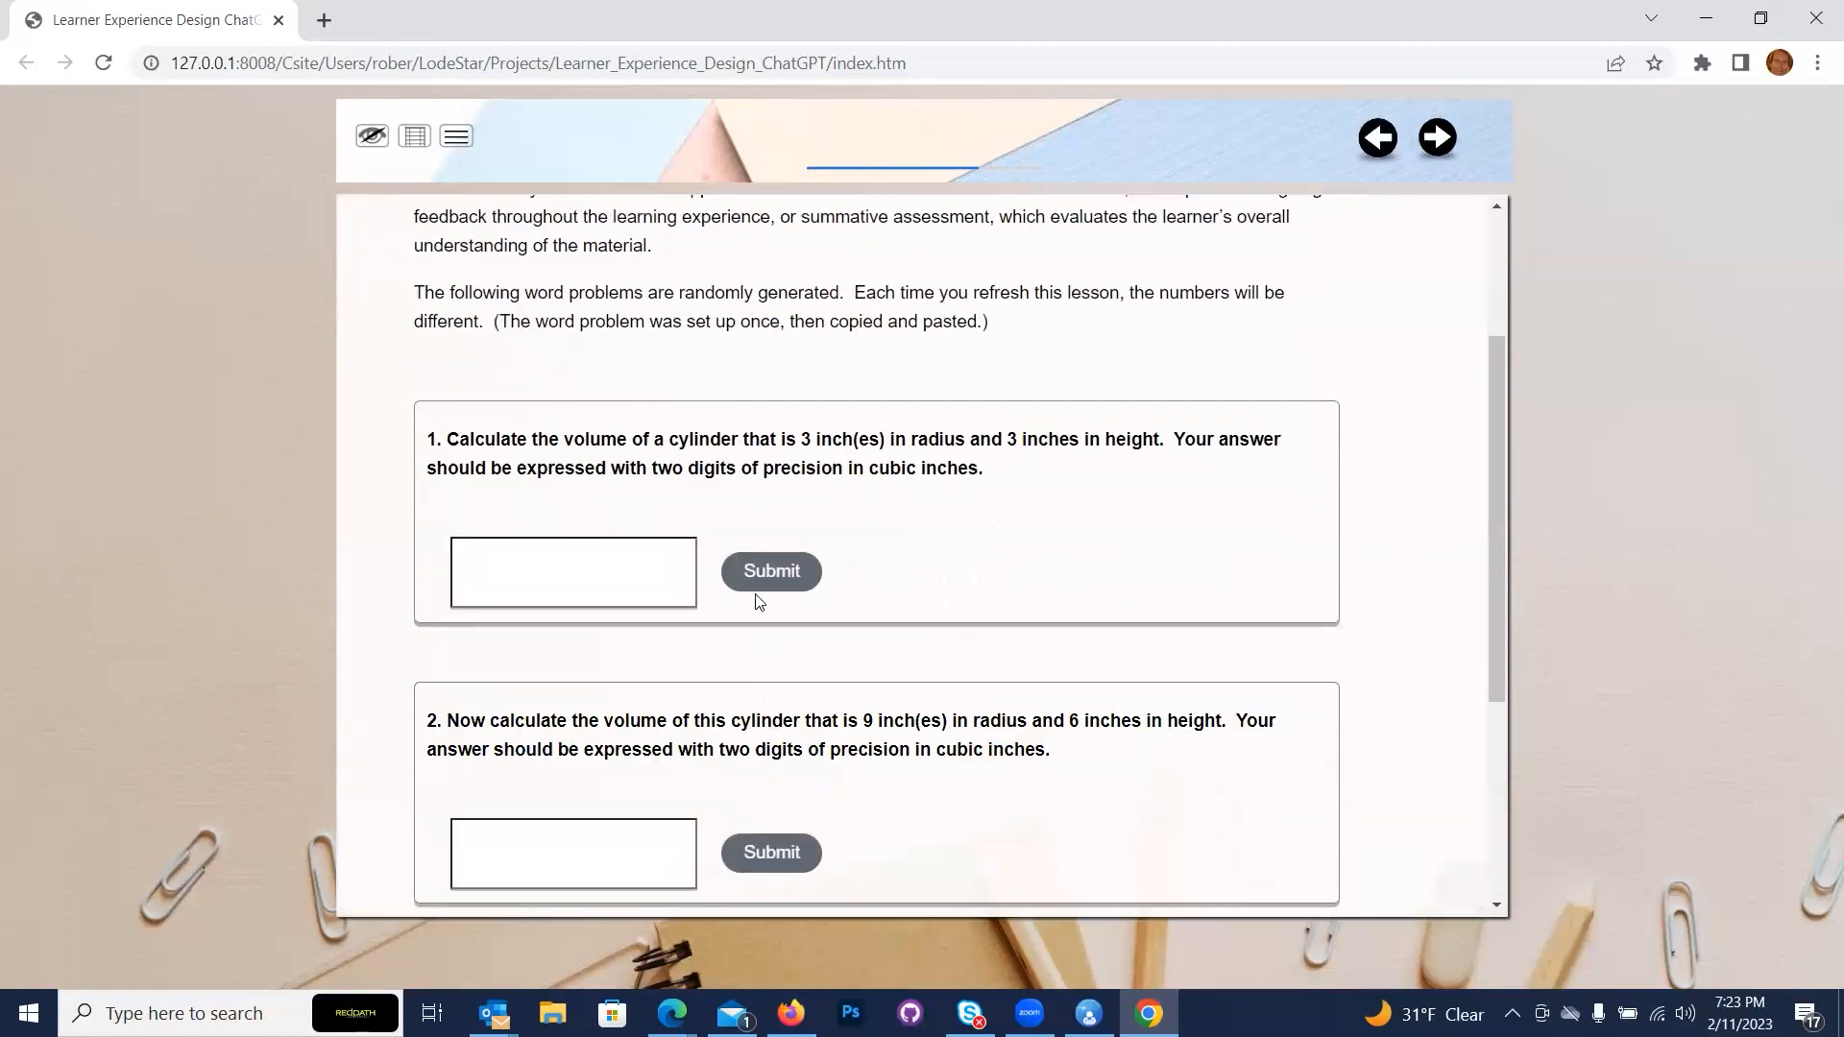
scroll(753, 672, down, 1)
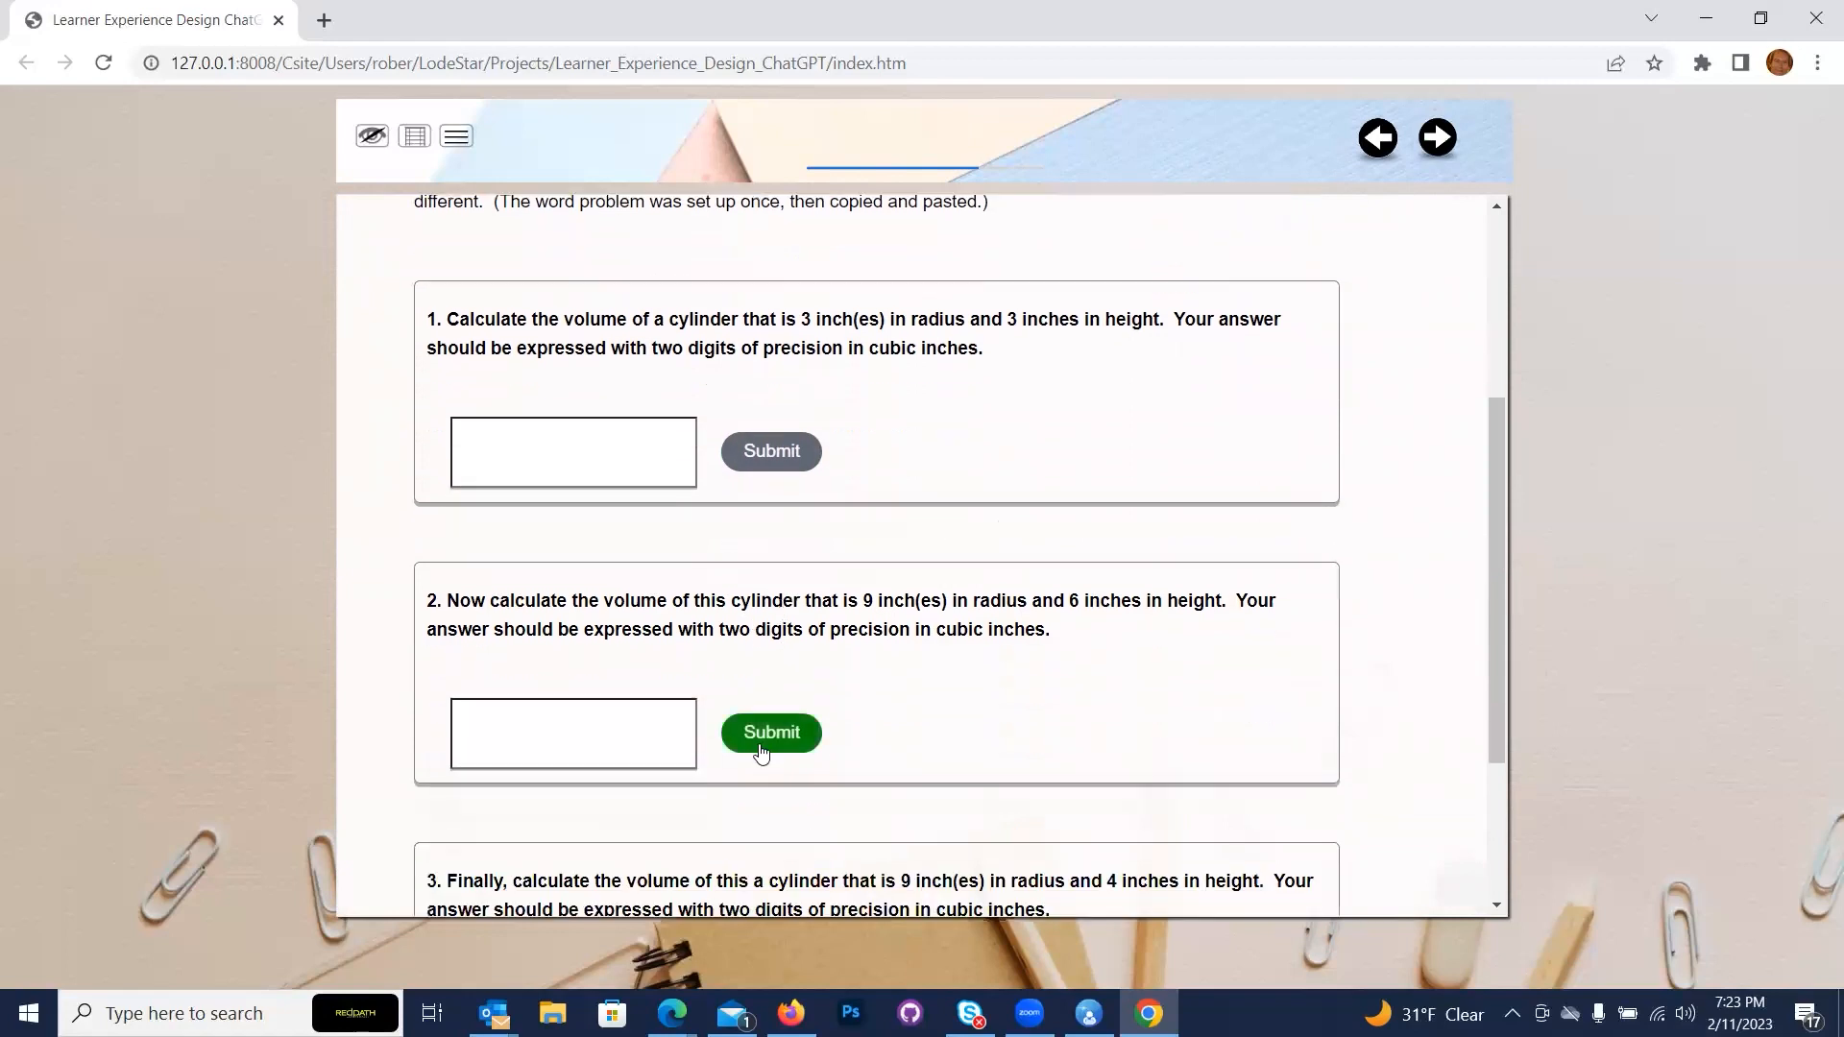
scroll(740, 499, up, 3)
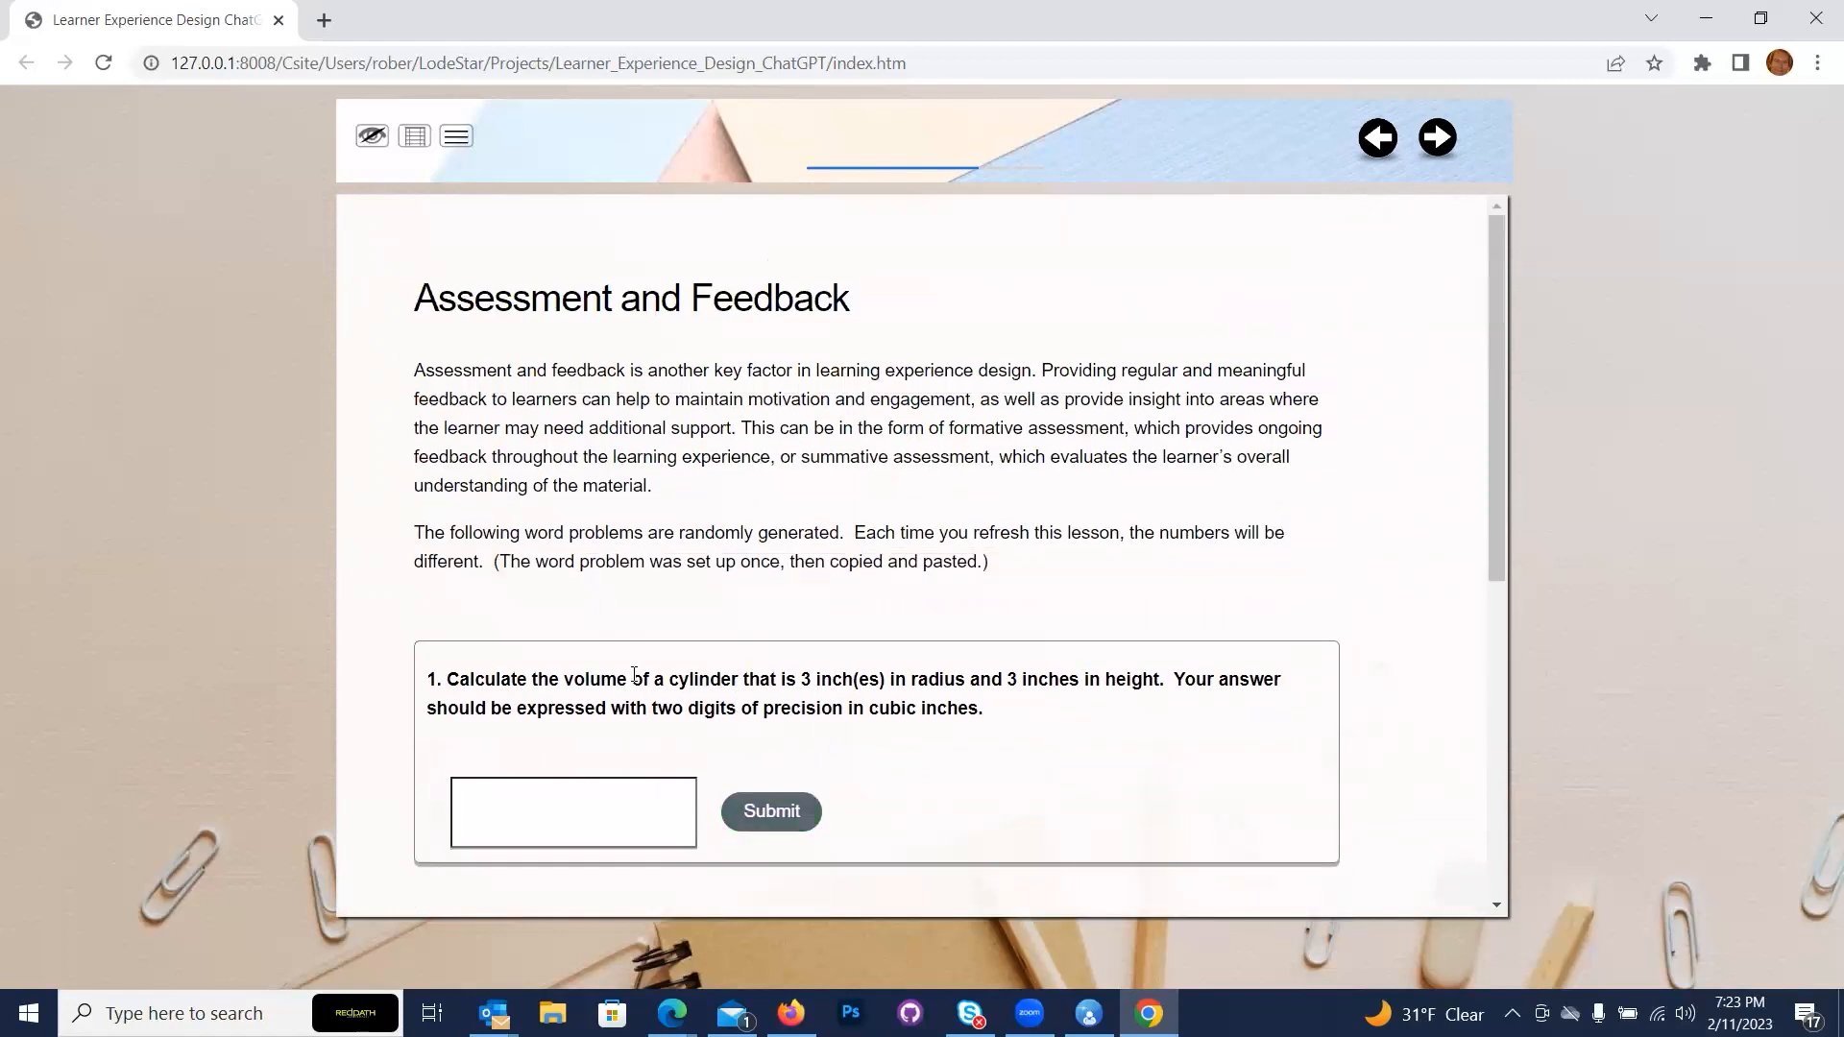
scroll(567, 684, down, 2)
Answer the first cylinder volume problem with 29 and submit the answer.
click(557, 588)
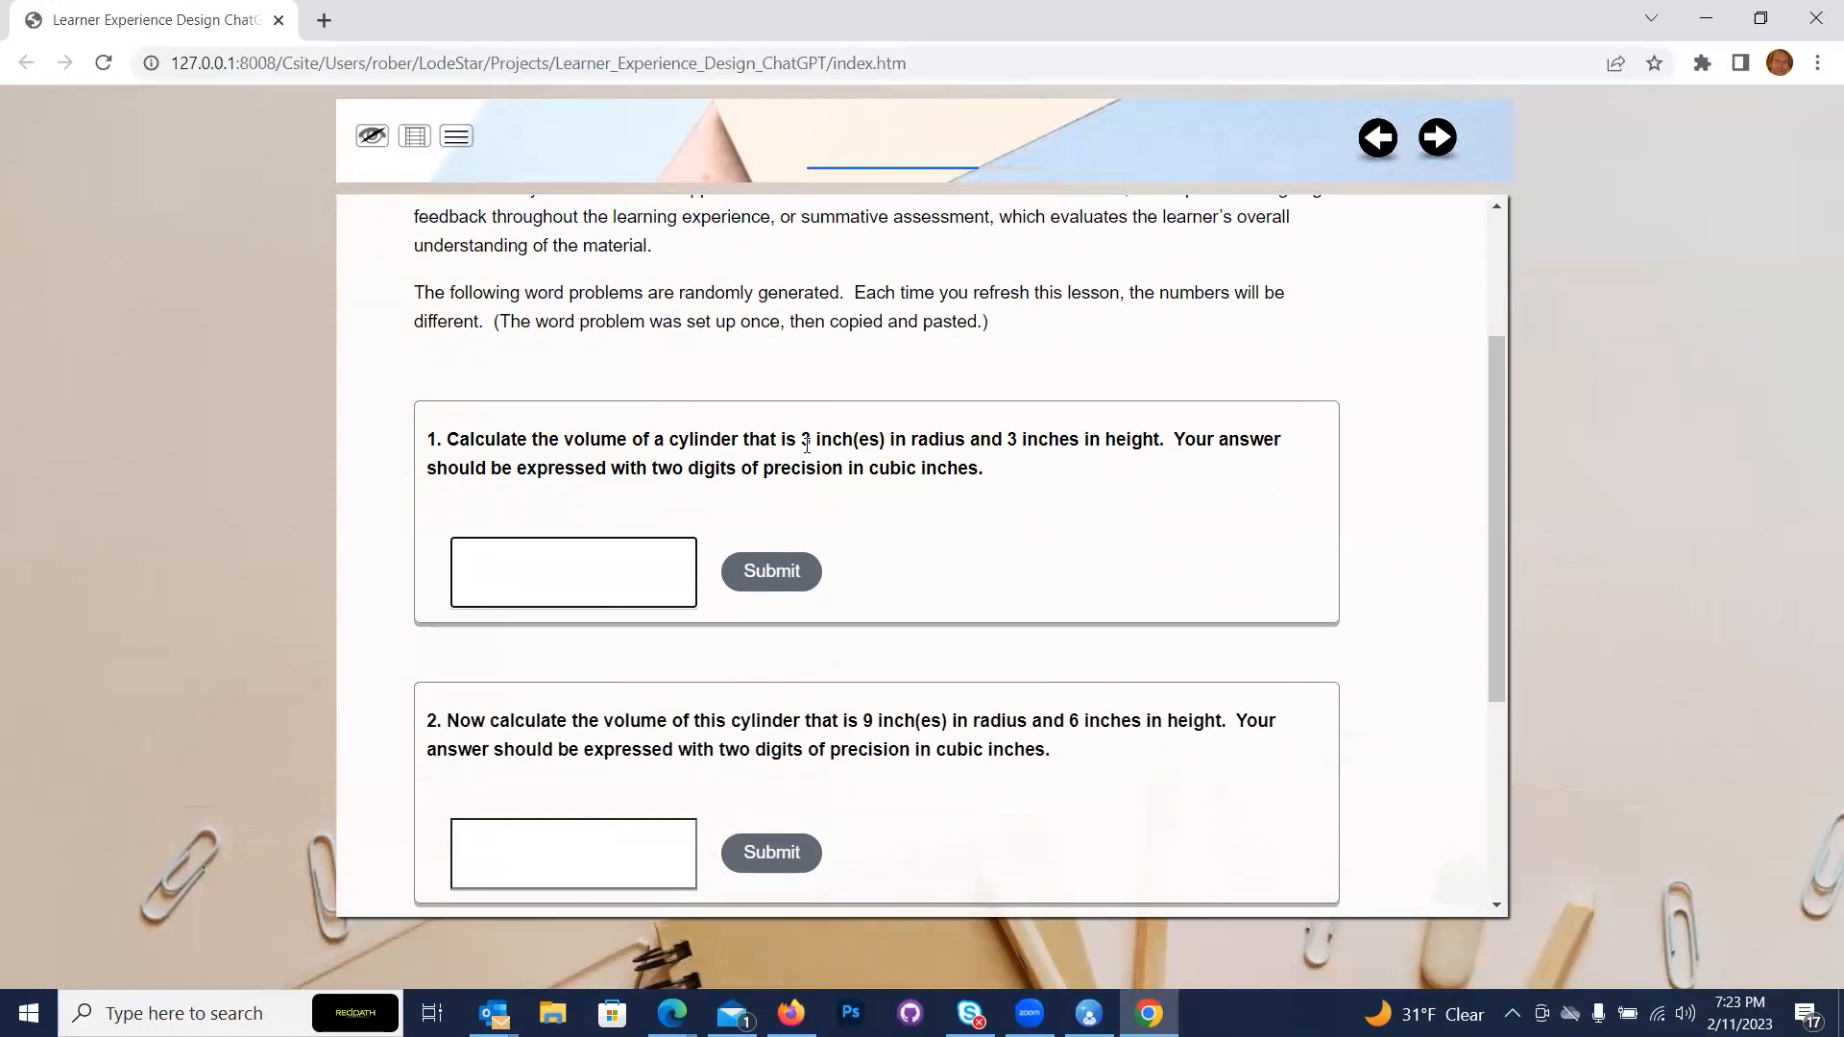
click(732, 471)
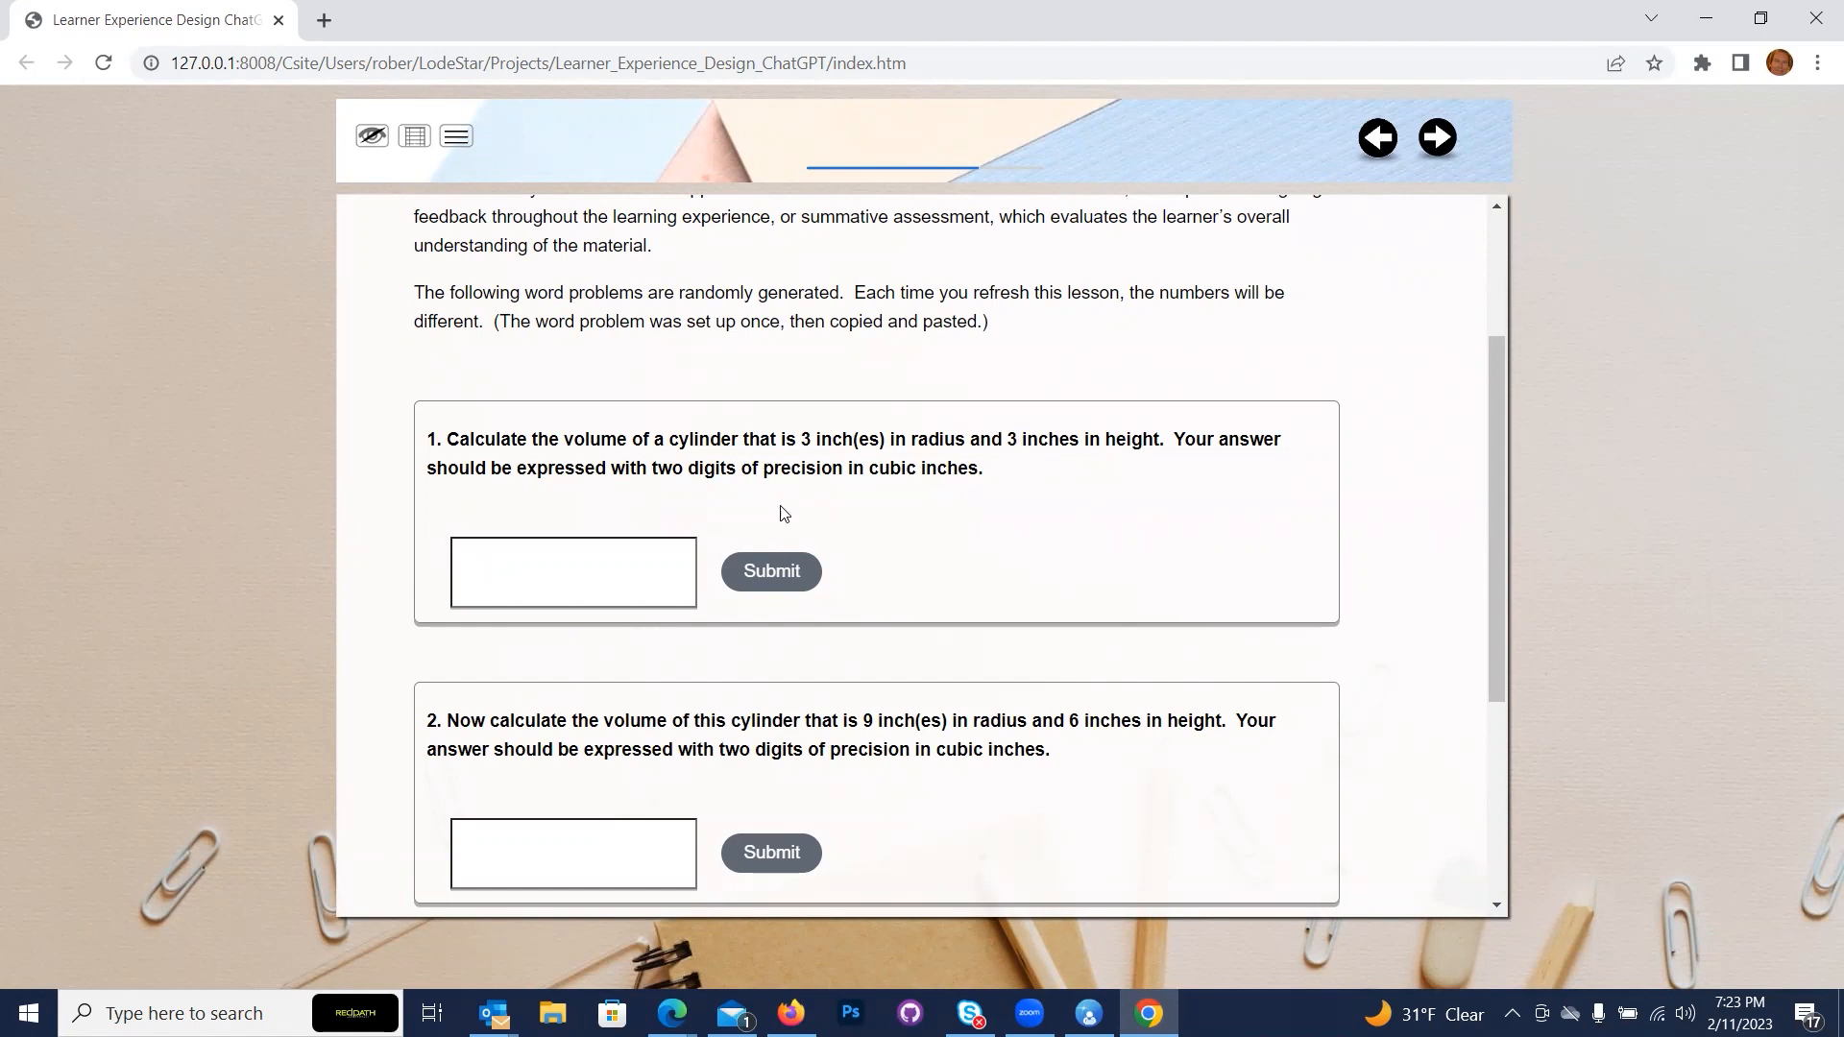
click(644, 544)
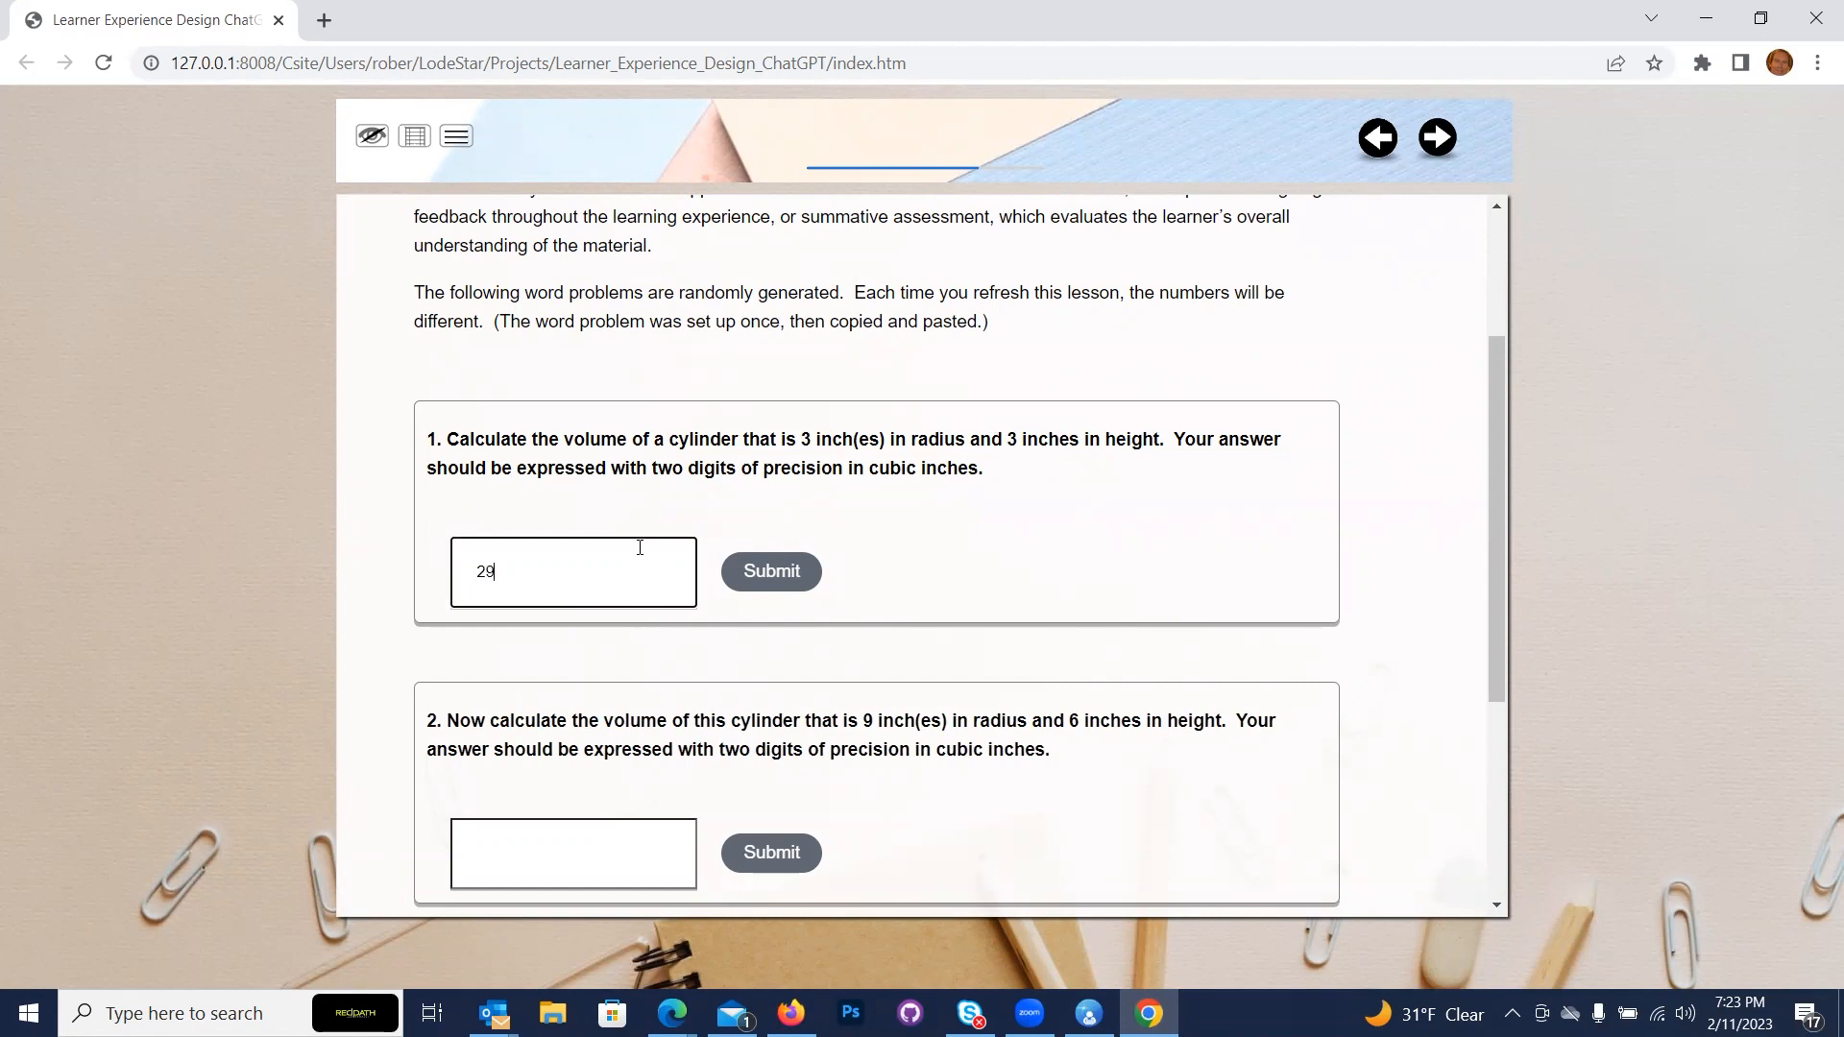
click(754, 568)
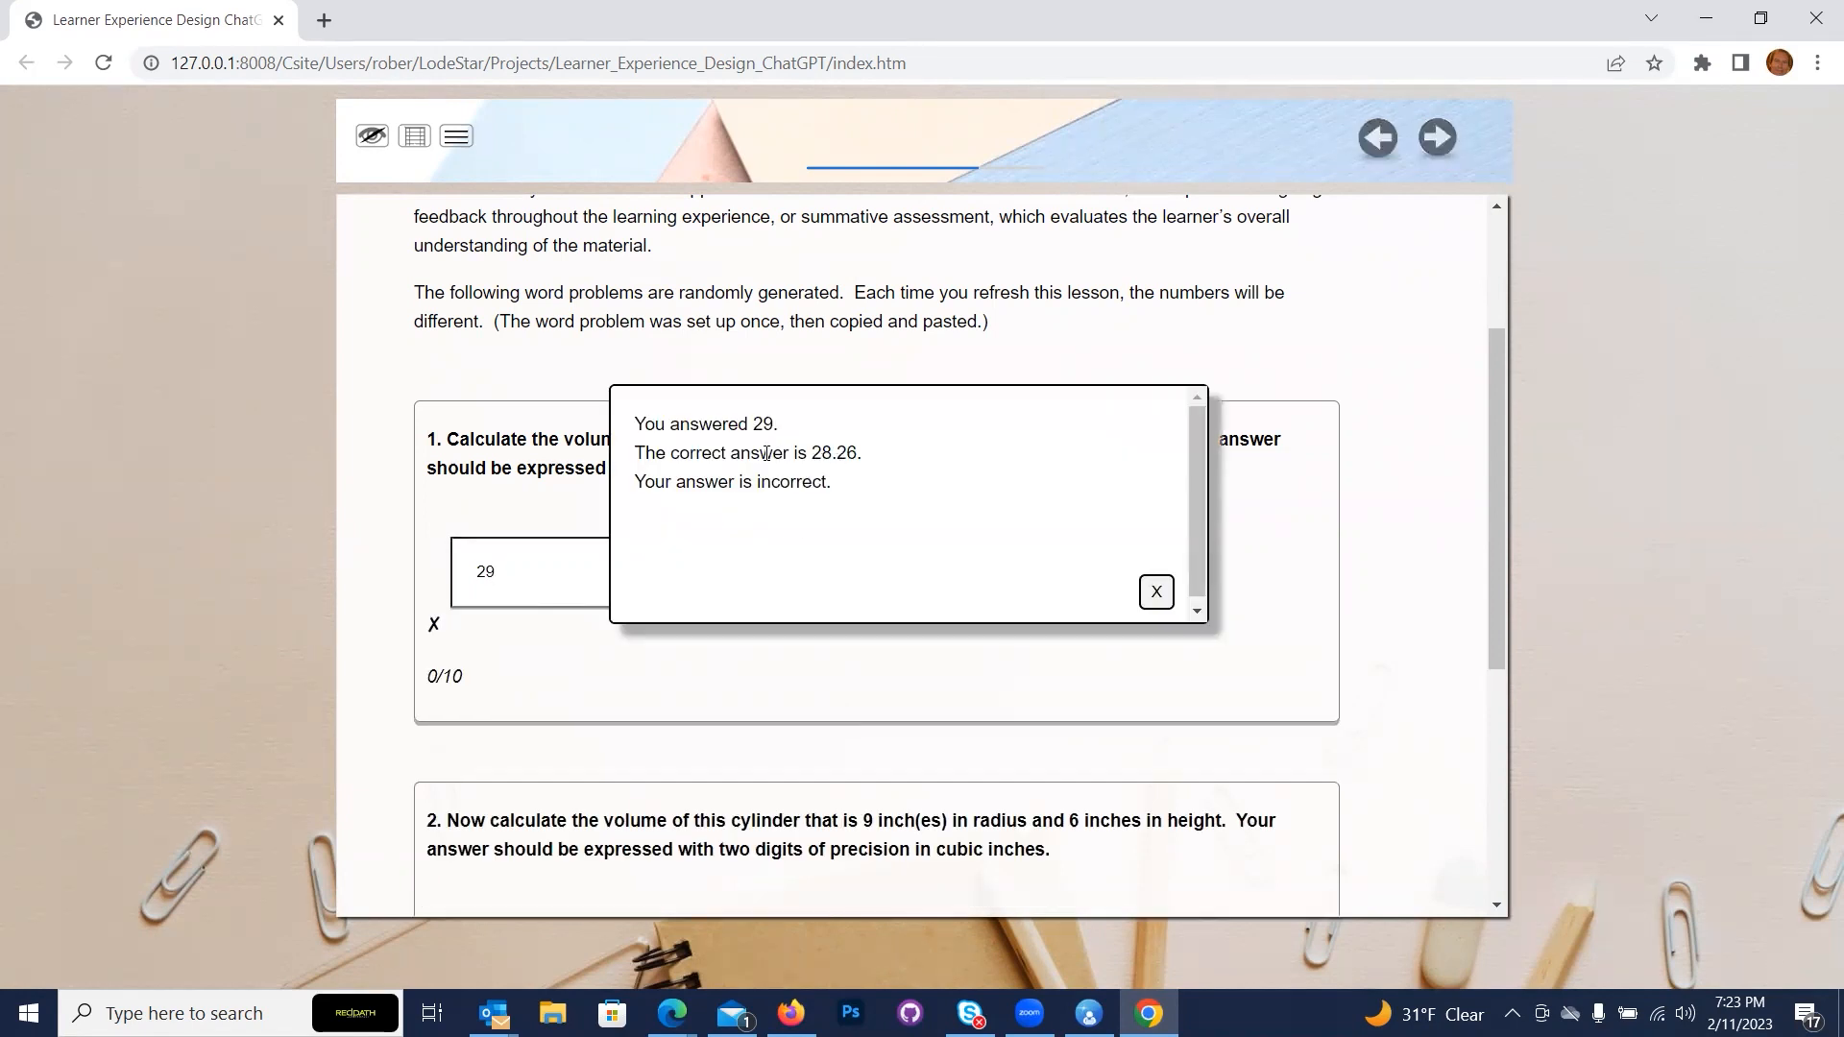
Close the answer feedback and examine the three cylinder volume problems and introductory text on the Assessment and Feedback page.
drag(841, 453, 811, 454)
click(1156, 592)
scroll(717, 618, down, 3)
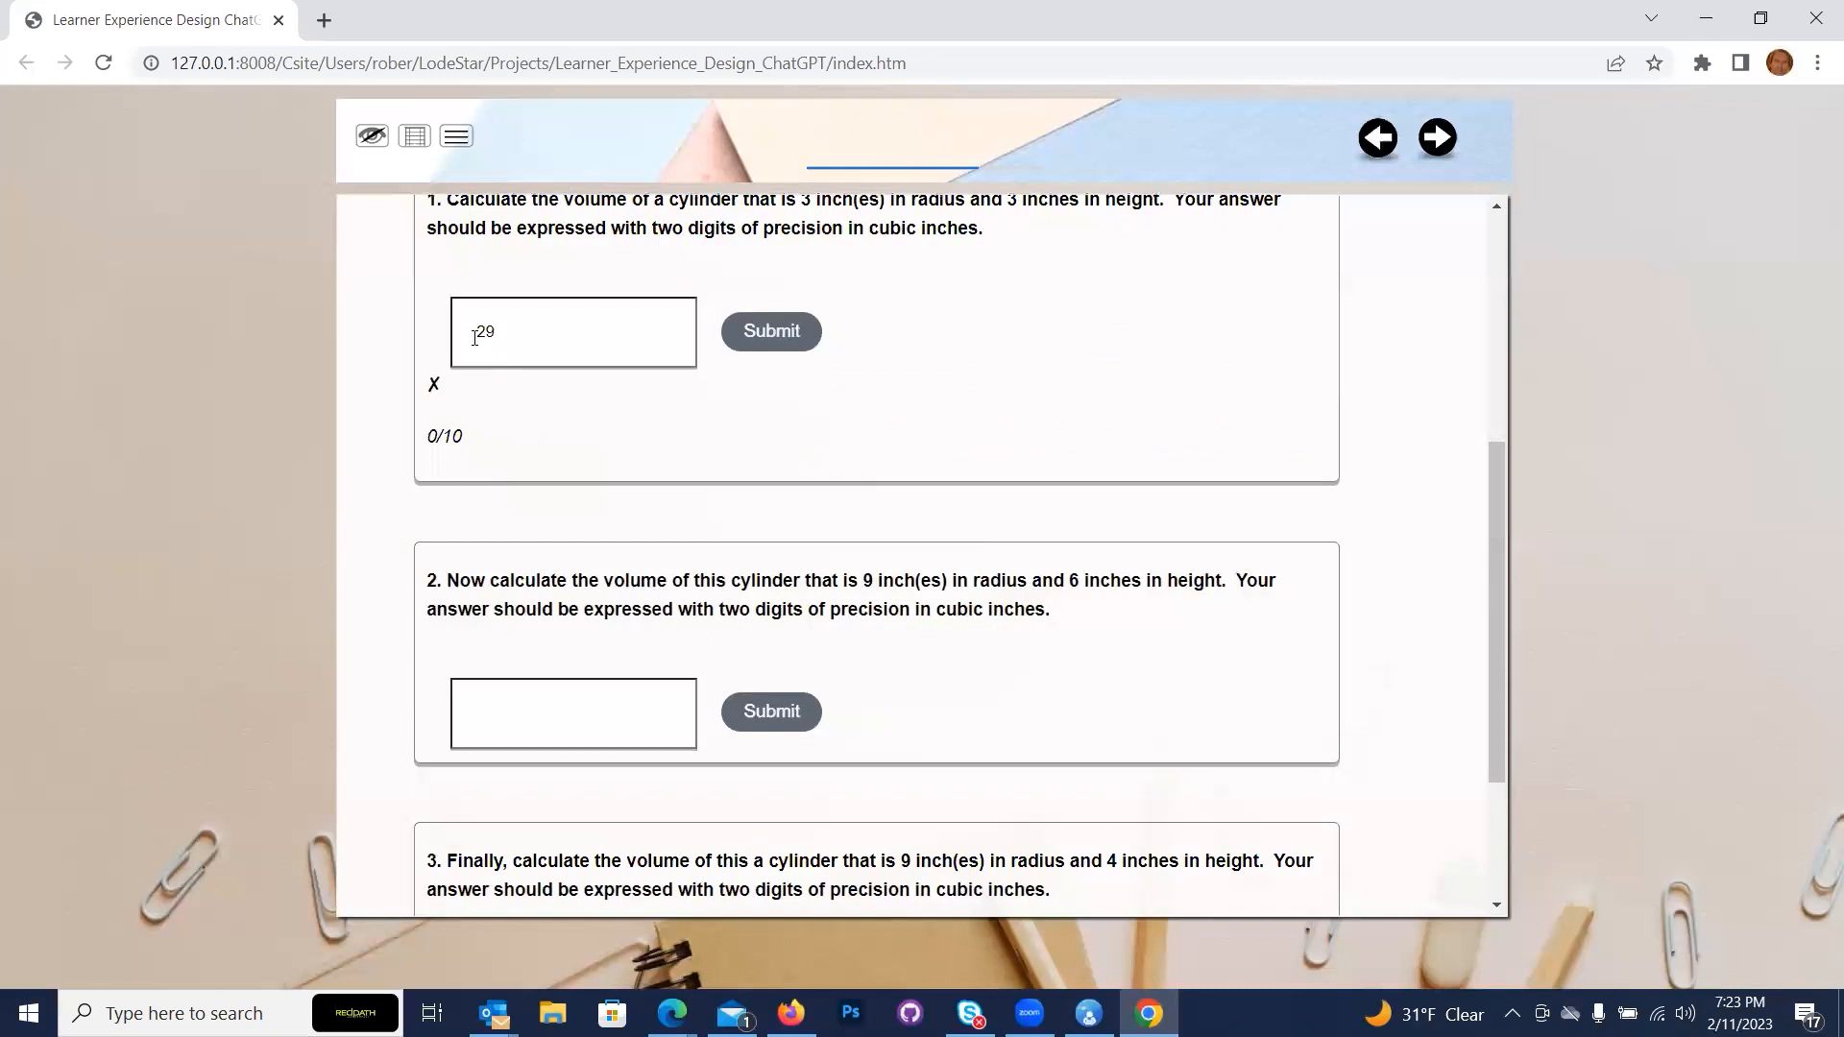
scroll(961, 602, down, 1)
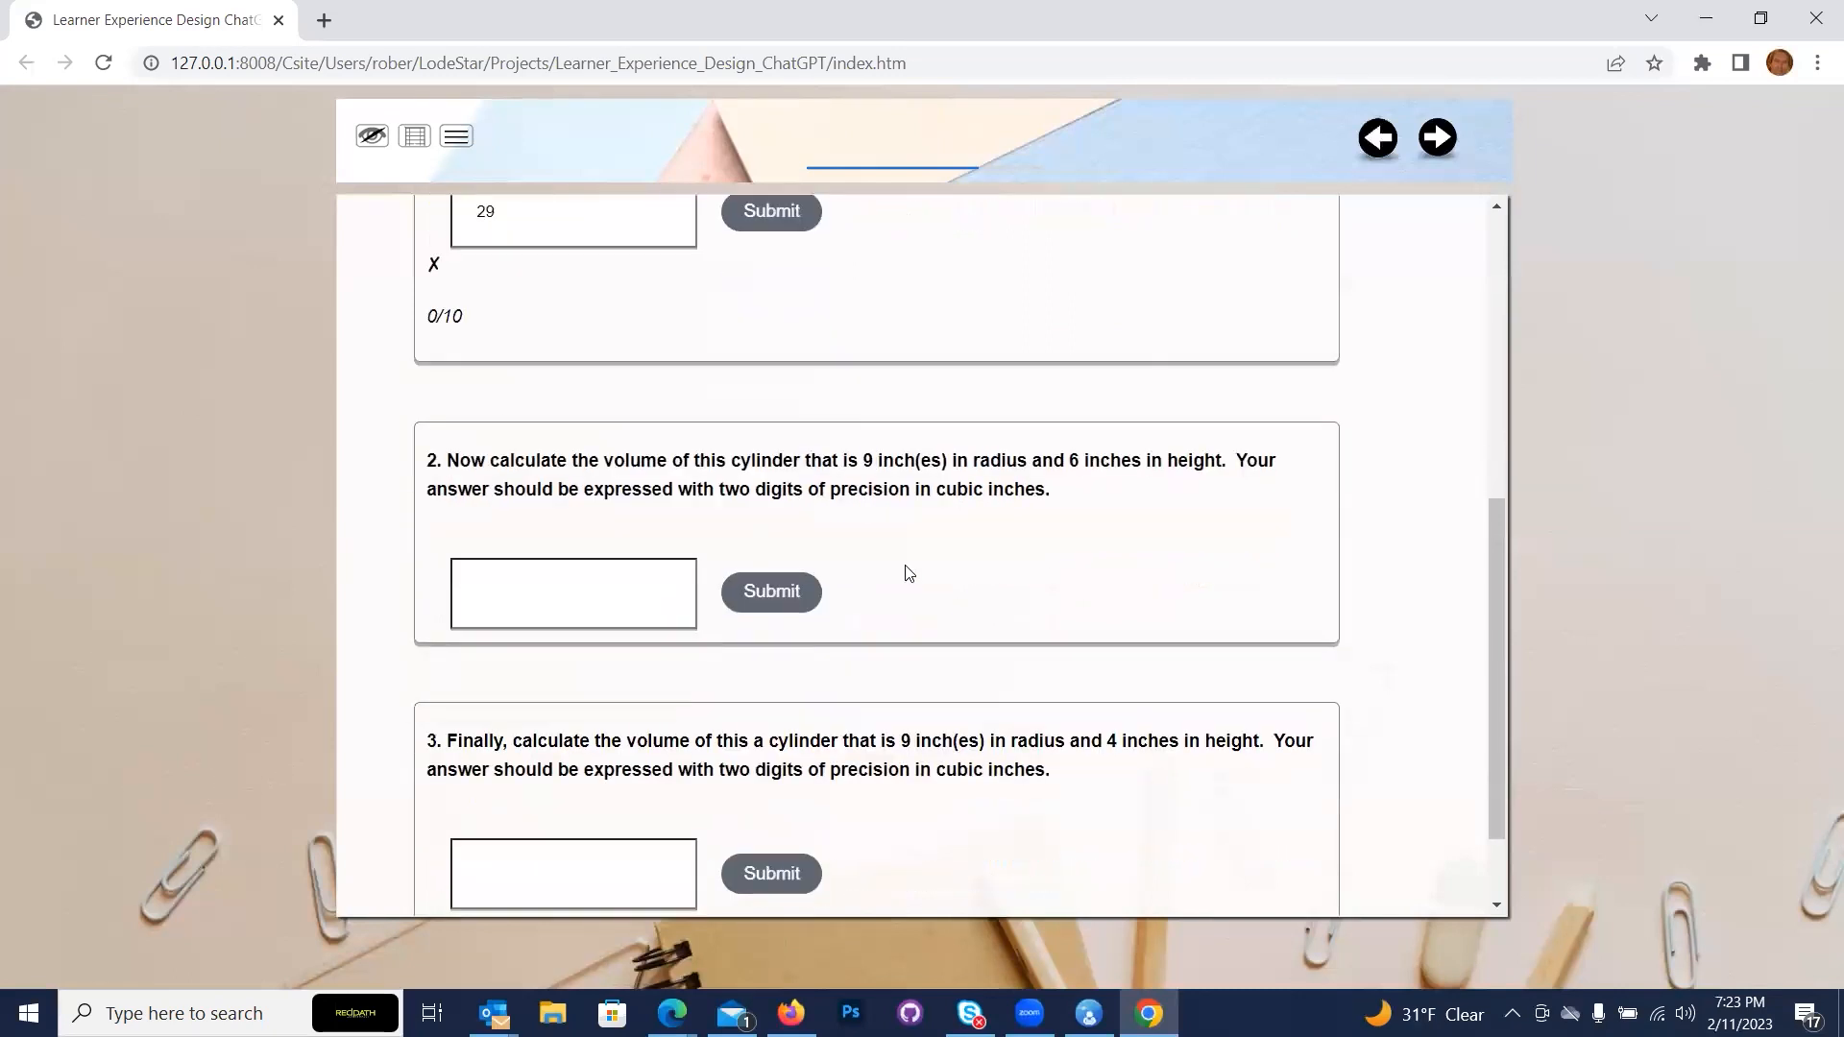
scroll(967, 720, down, 1)
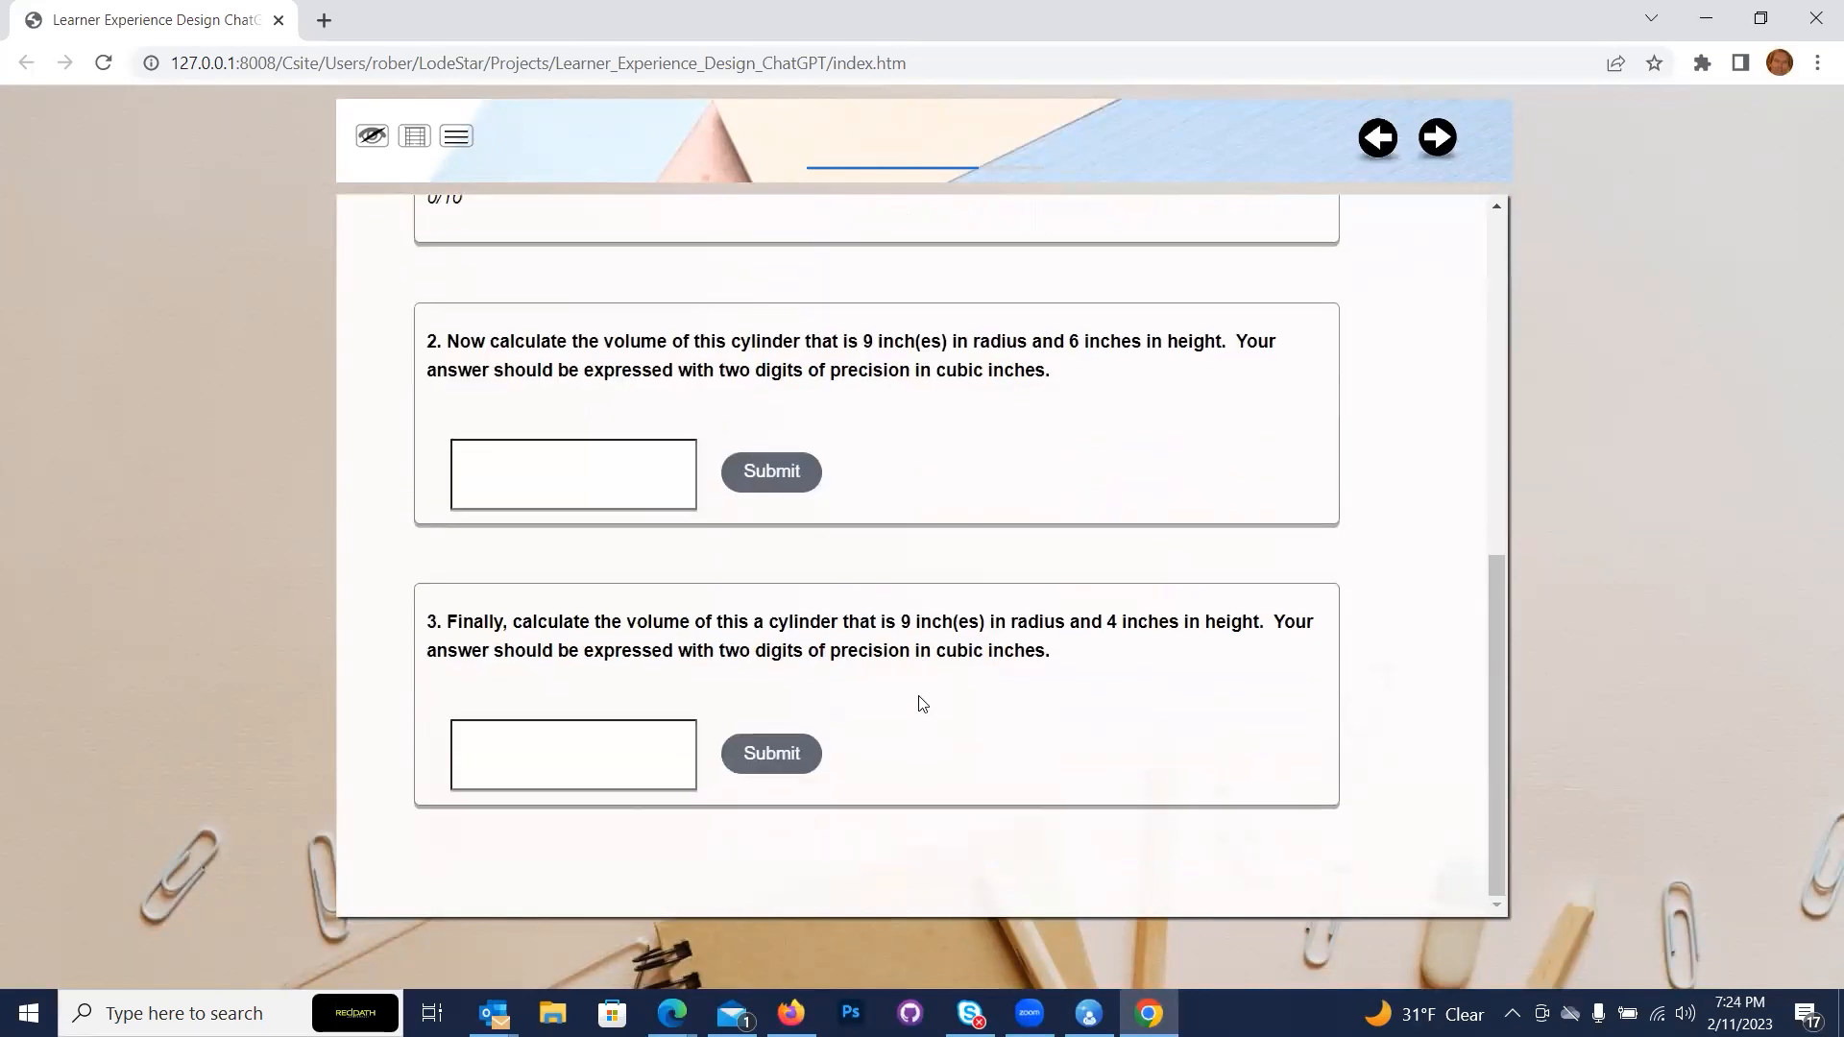
scroll(873, 587, up, 3)
scroll(714, 437, up, 3)
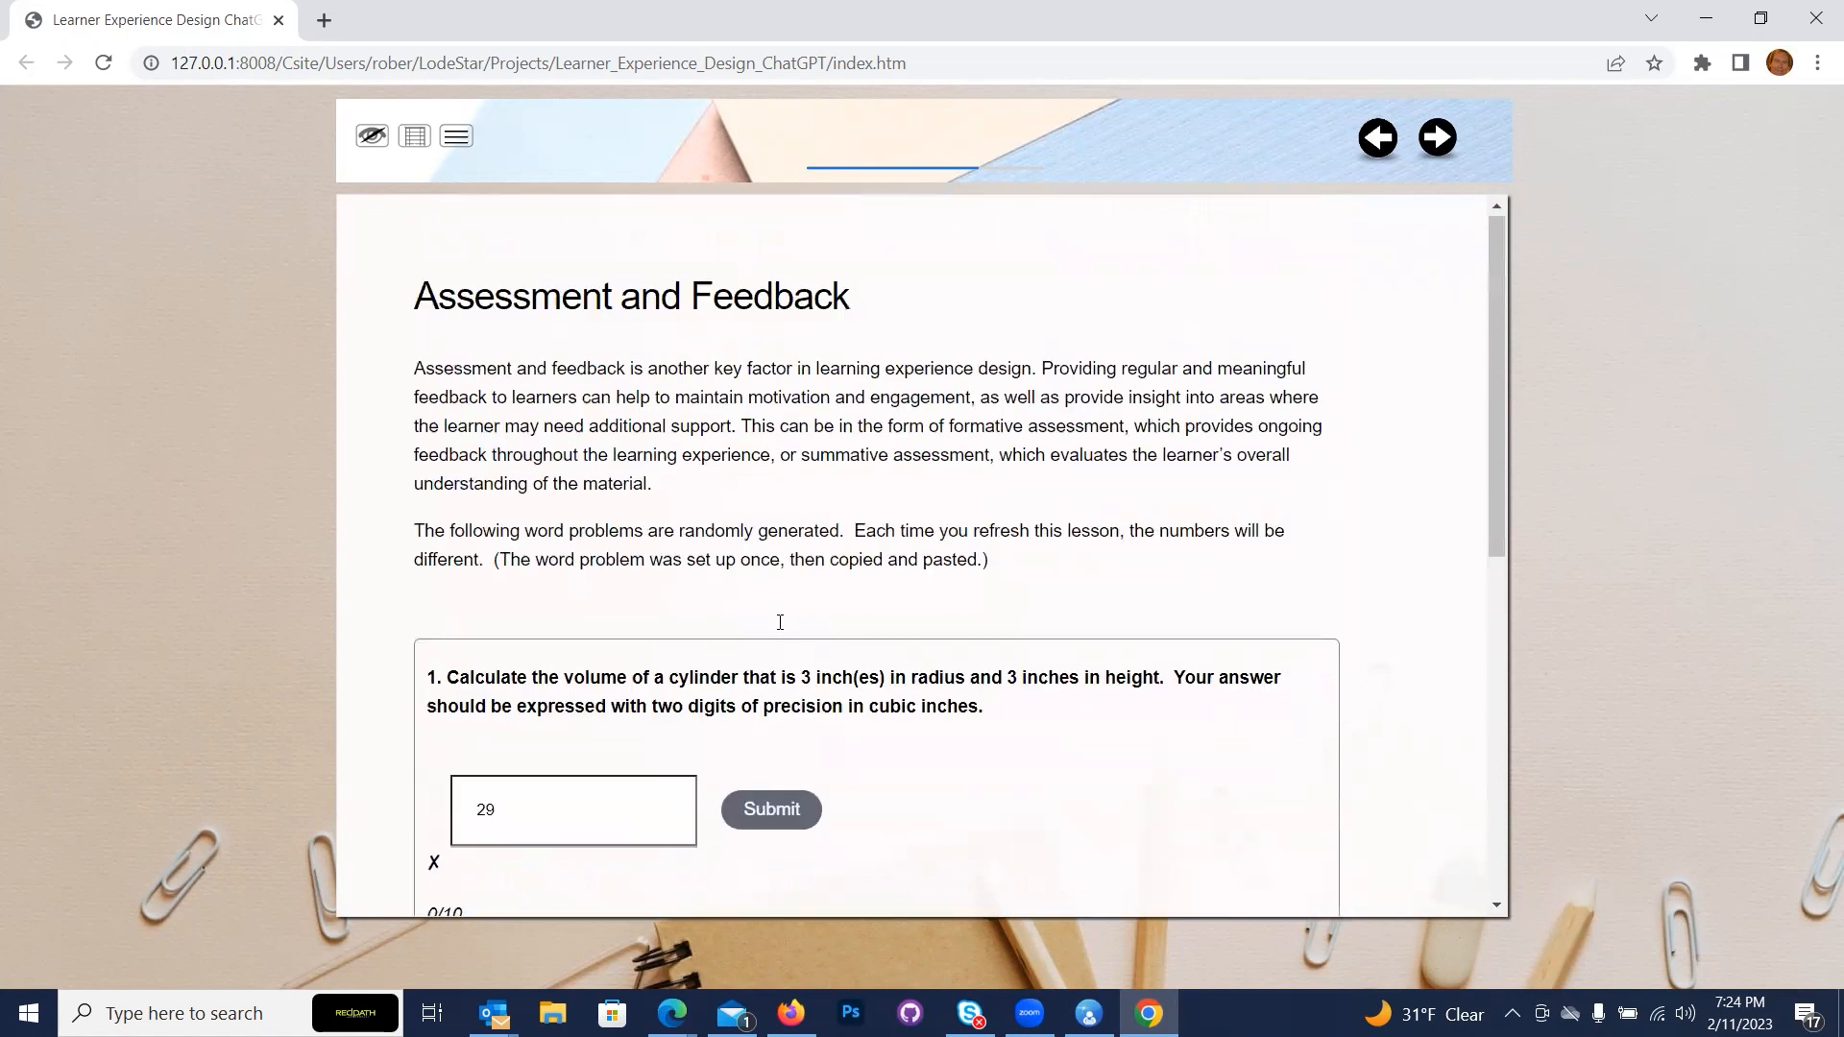
scroll(778, 617, down, 3)
scroll(885, 774, down, 3)
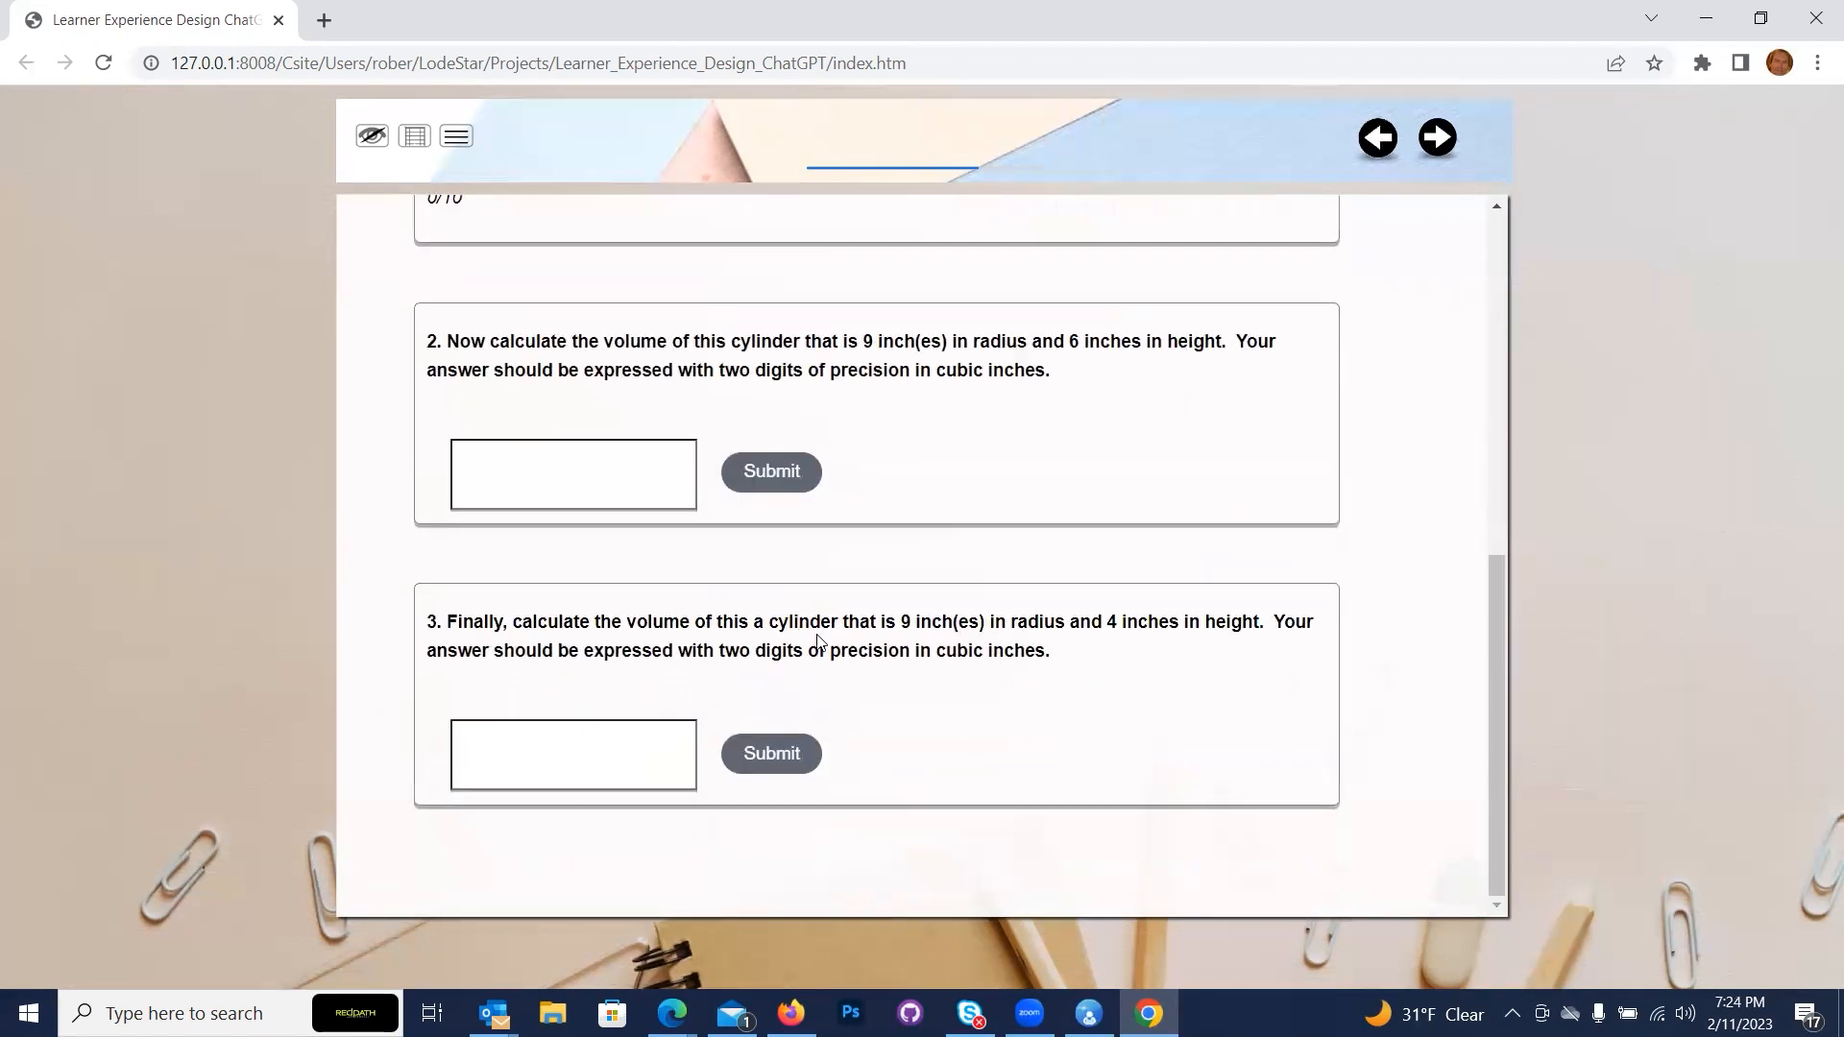
scroll(818, 641, up, 5)
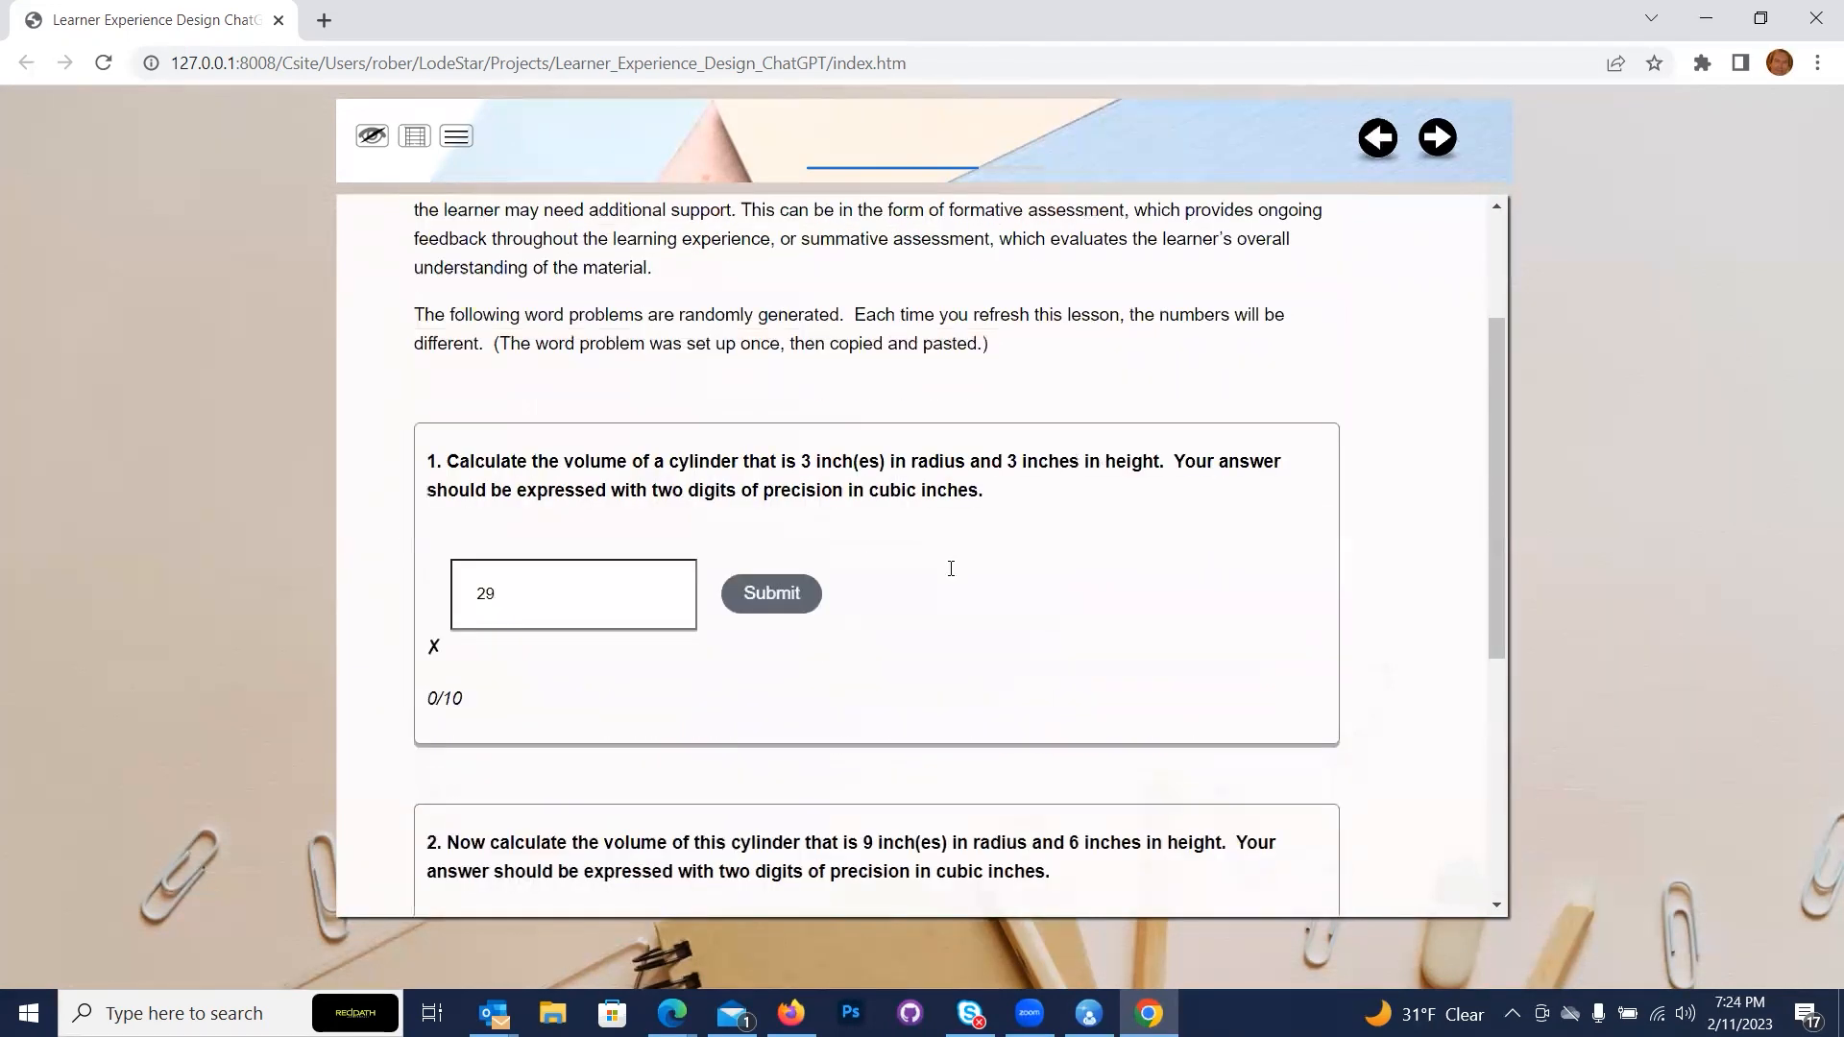
scroll(1139, 495, up, 1)
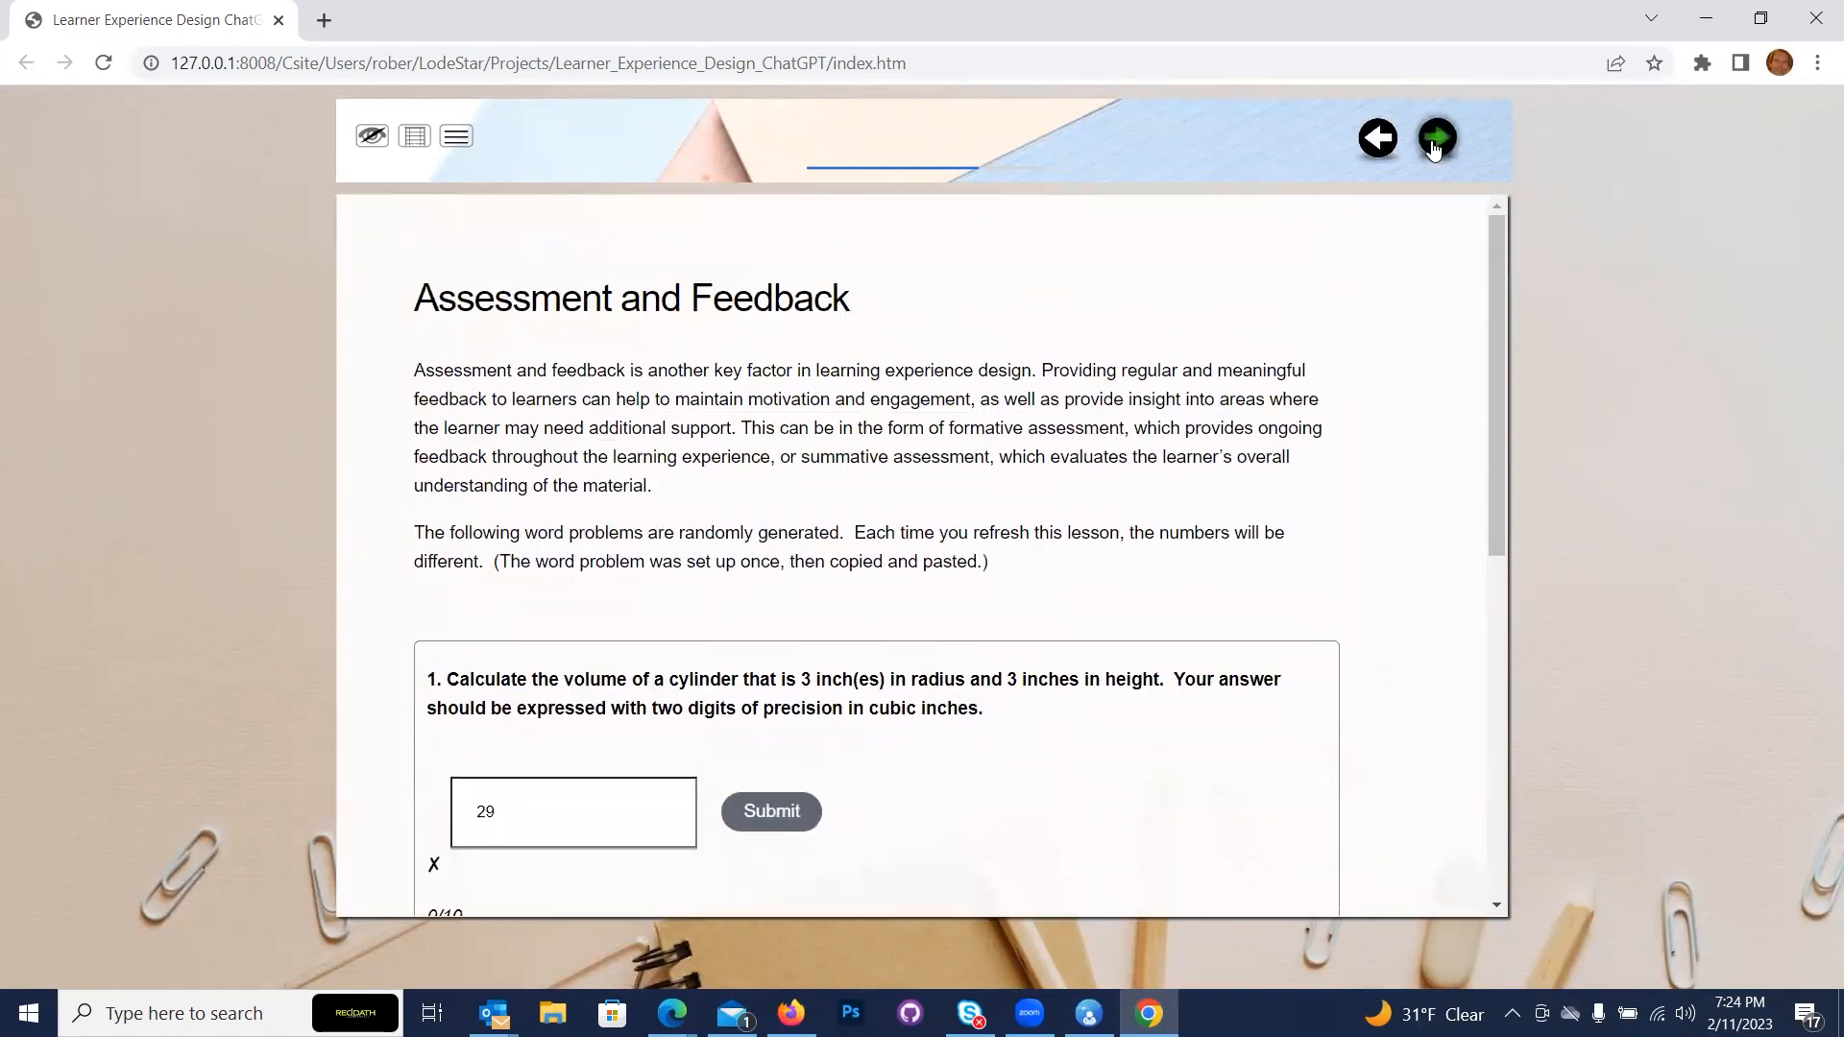
scroll(965, 671, down, 2)
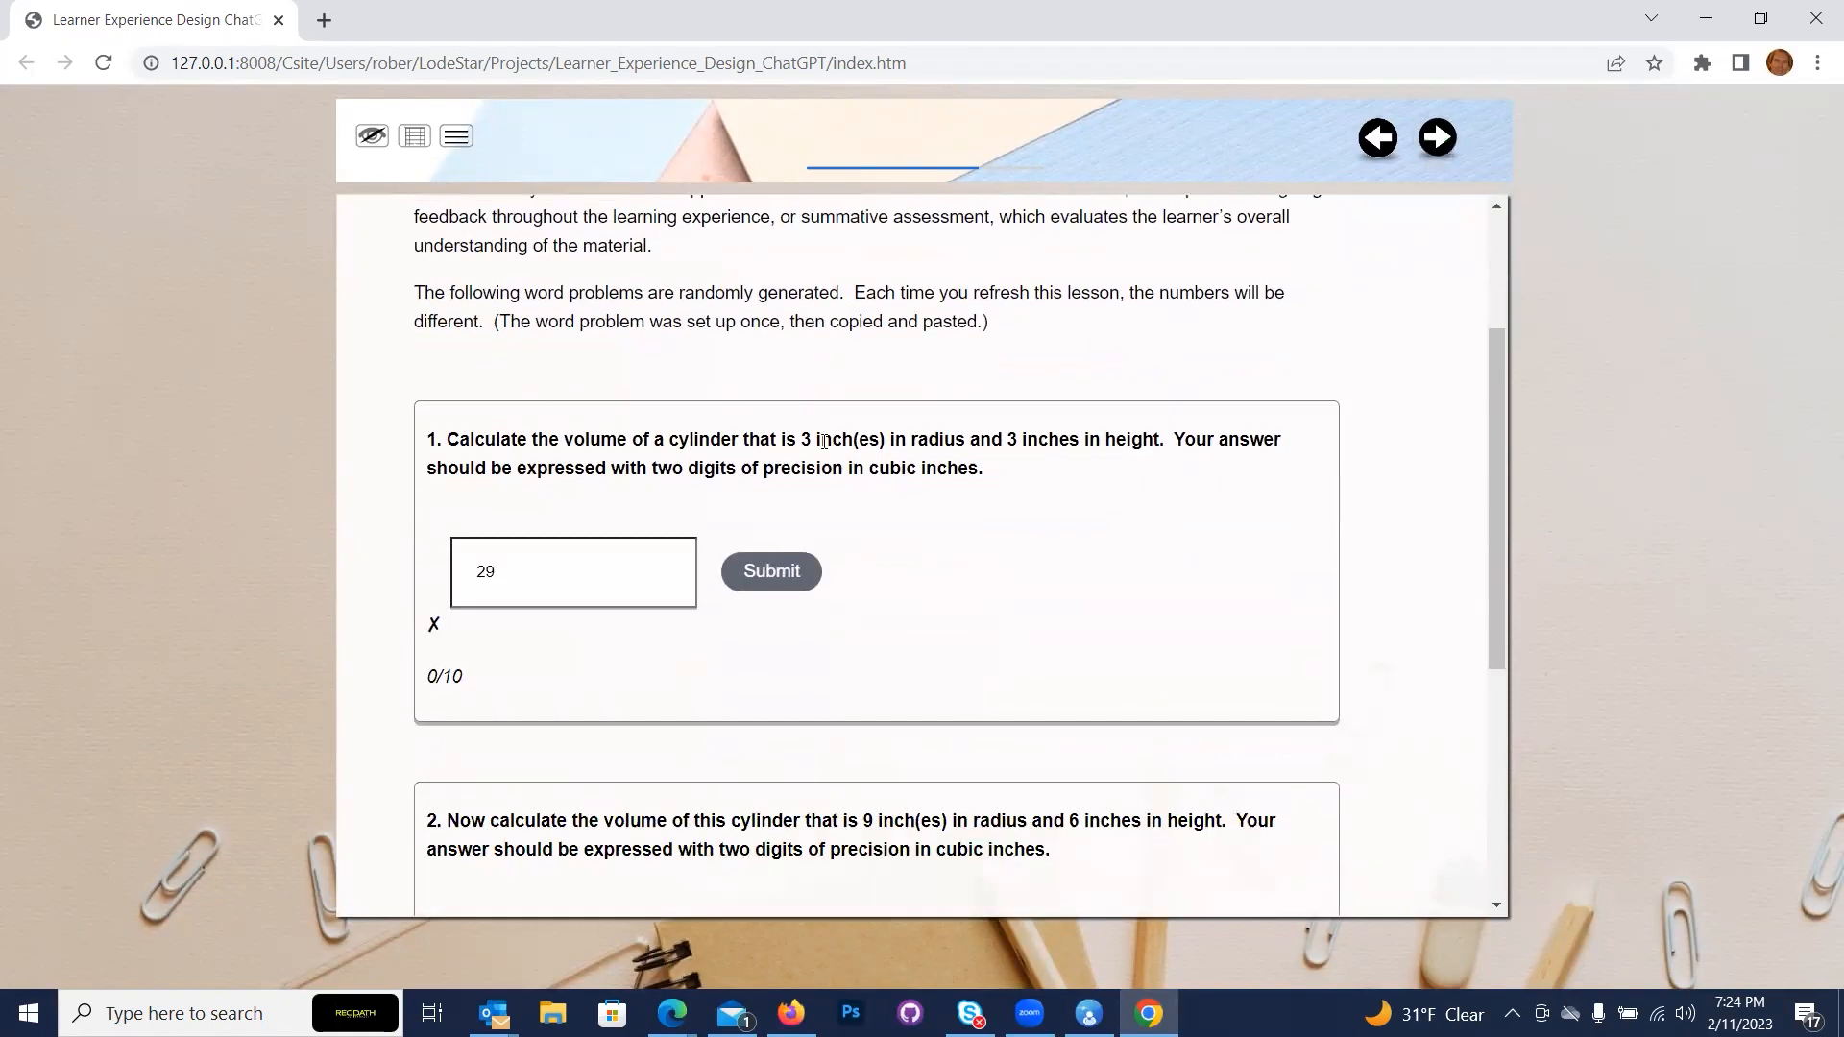
scroll(1041, 485, down, 1)
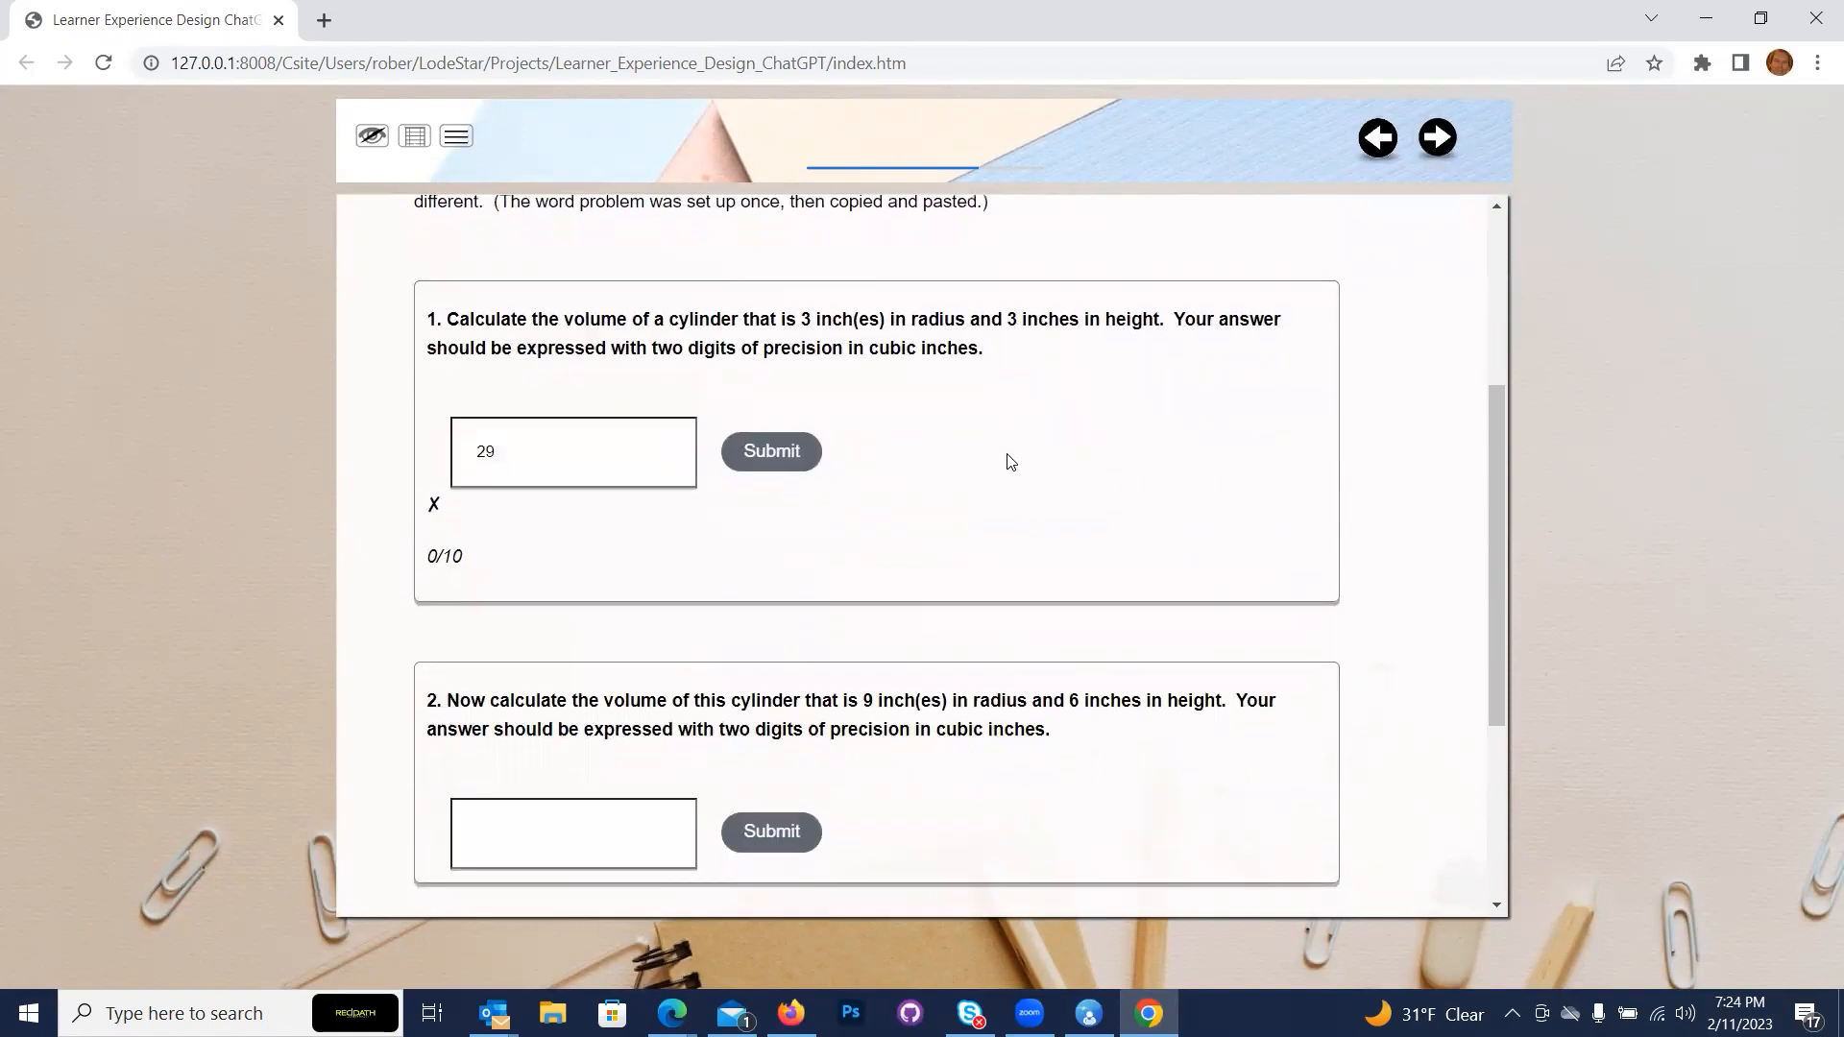
Page through User Experience and Interaction Design to Cultural and Social Factors, and view the descriptions of the three cultural symbols.
click(1428, 149)
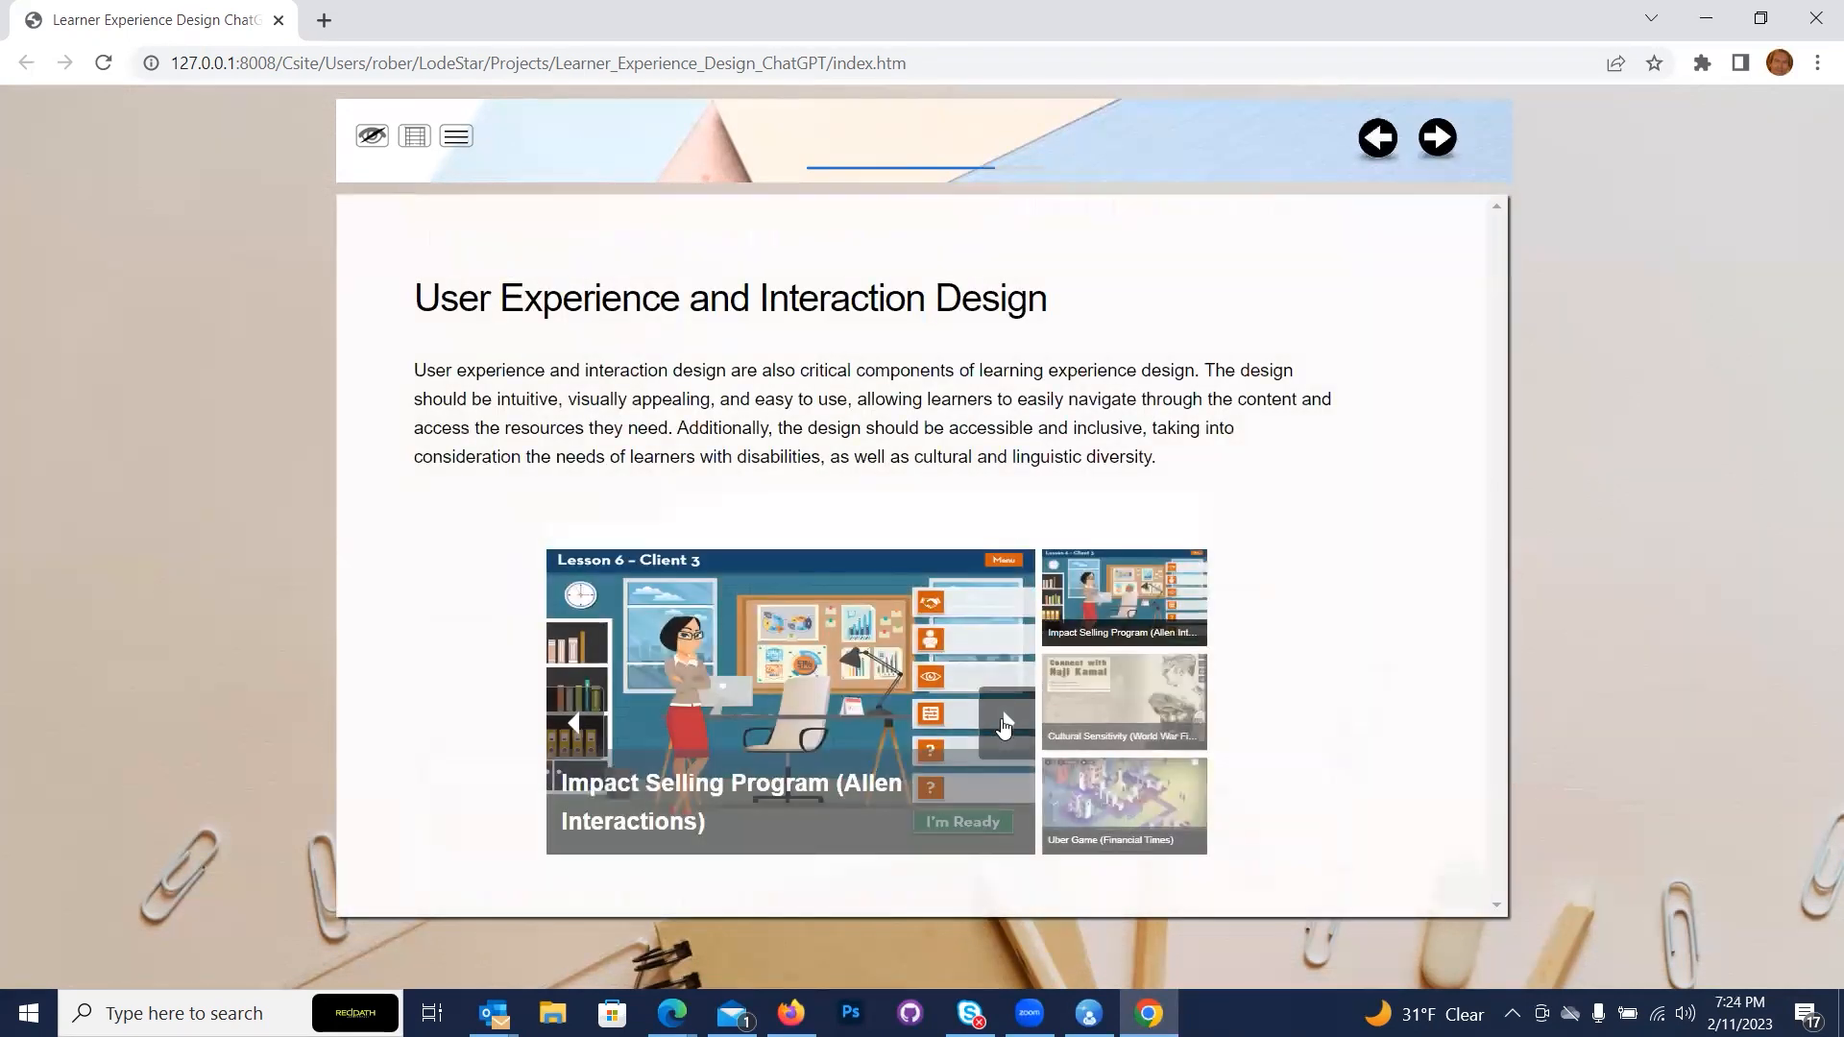
click(1441, 140)
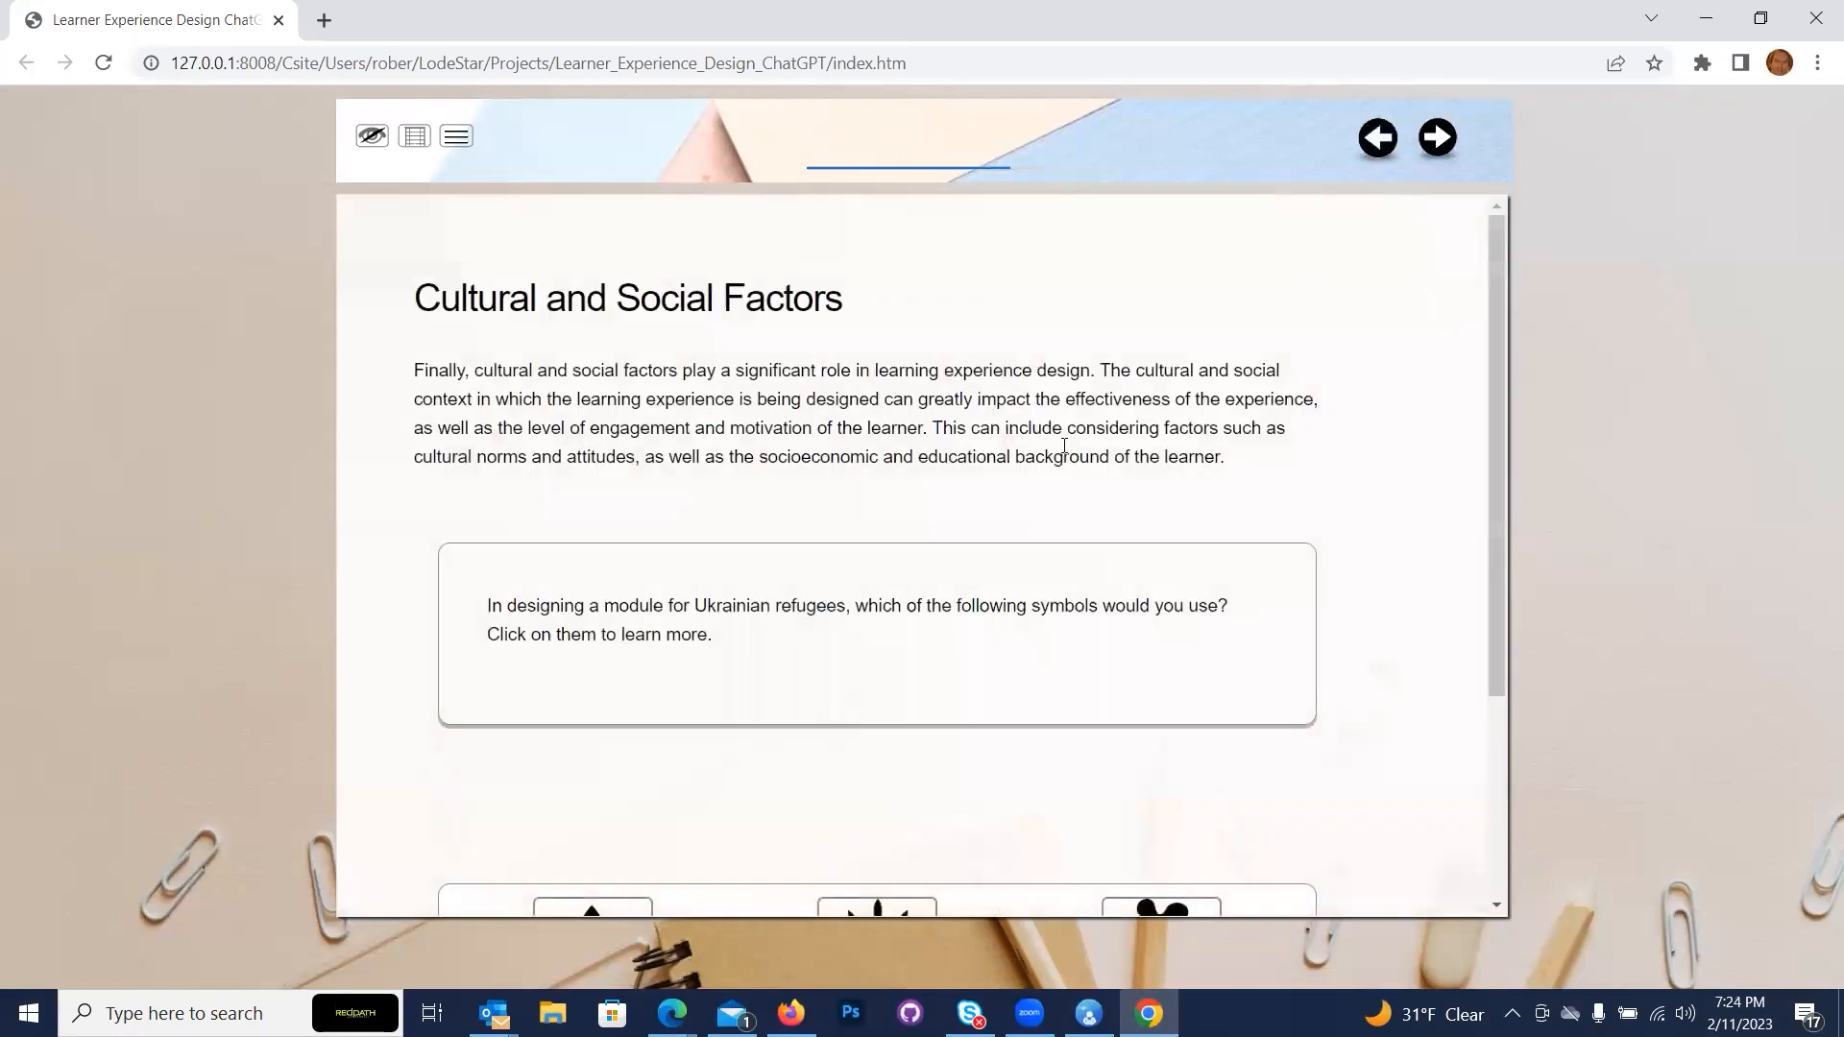
scroll(1065, 445, down, 2)
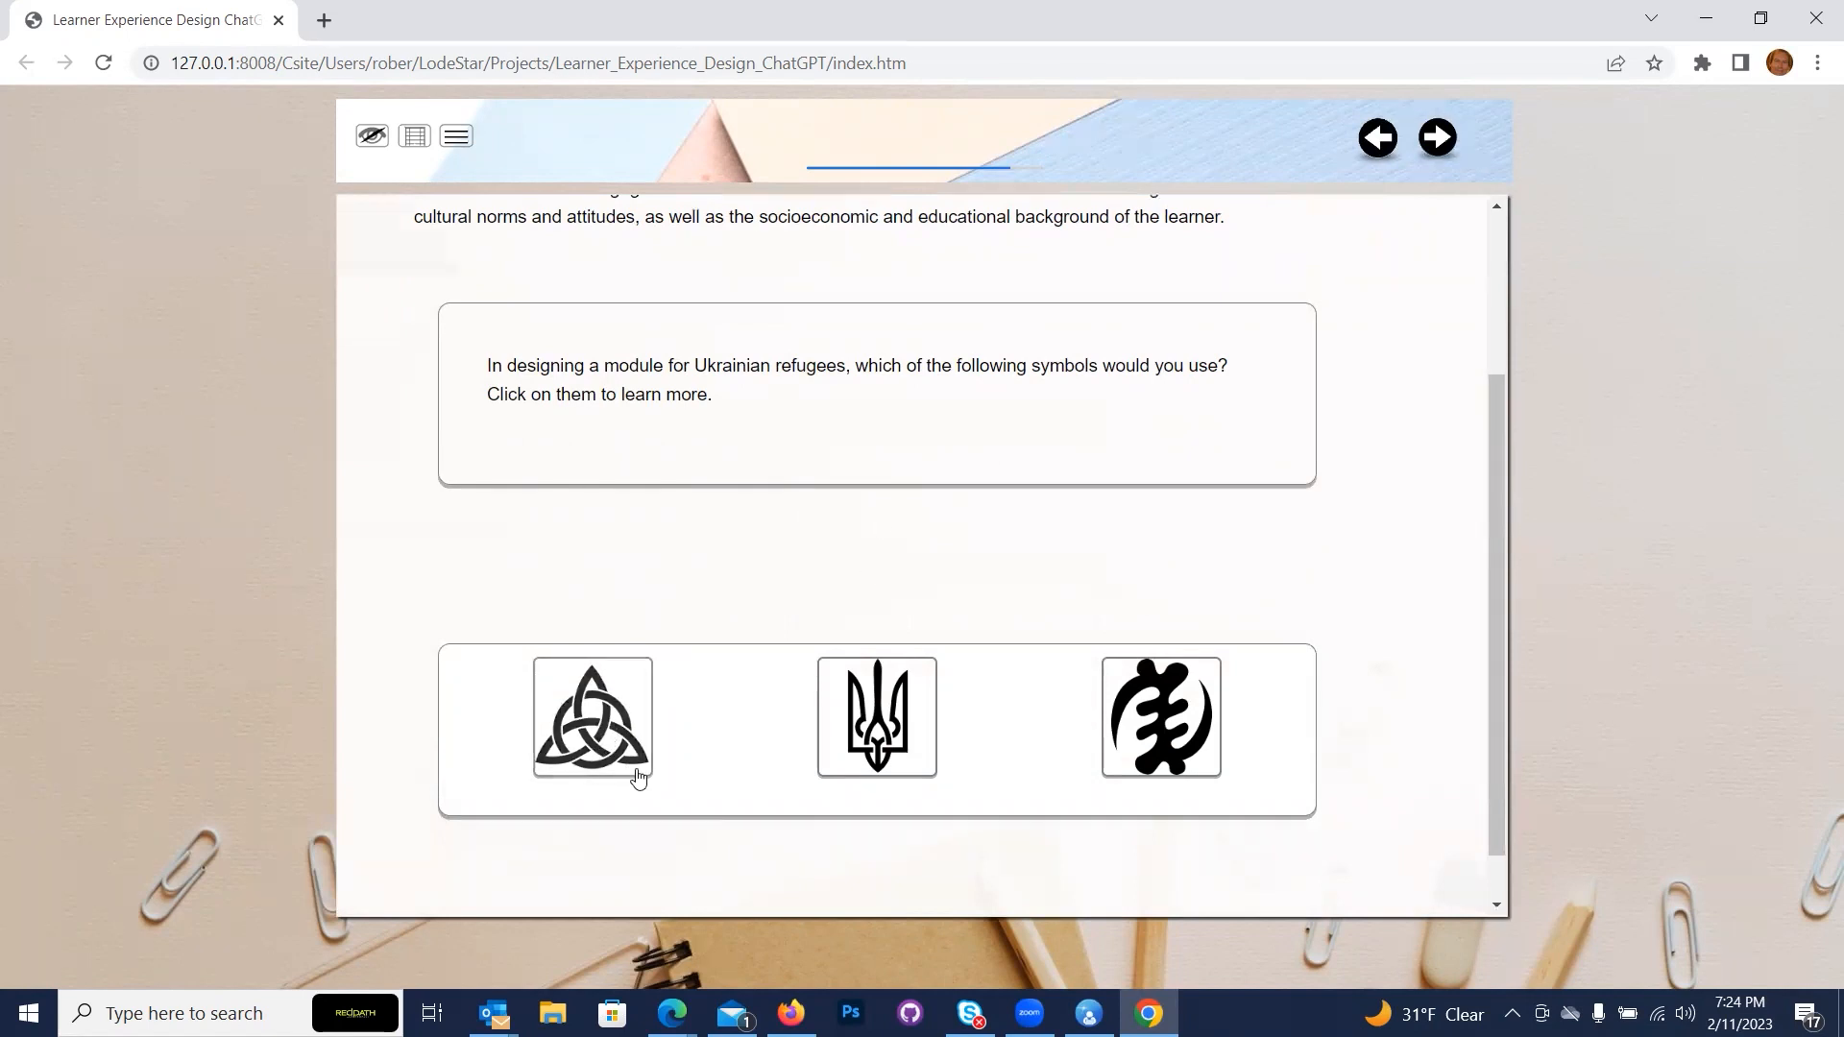
click(591, 723)
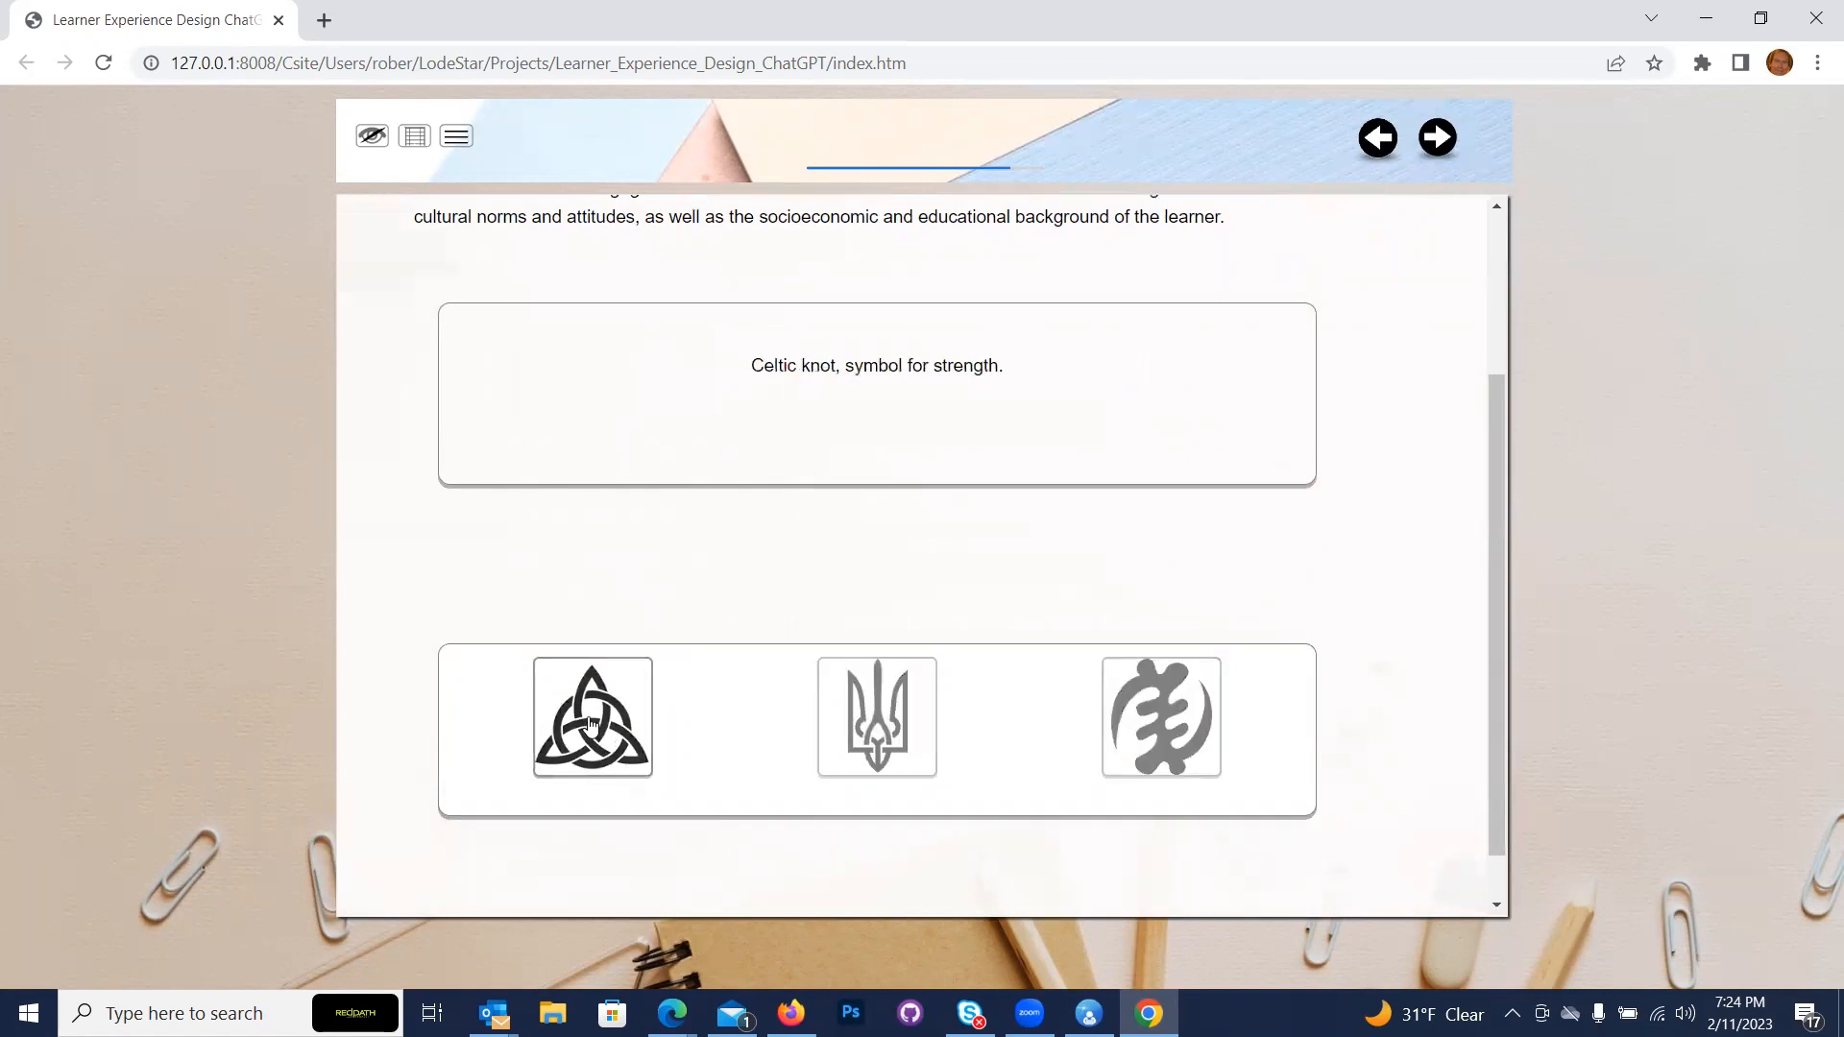
click(898, 727)
click(1207, 722)
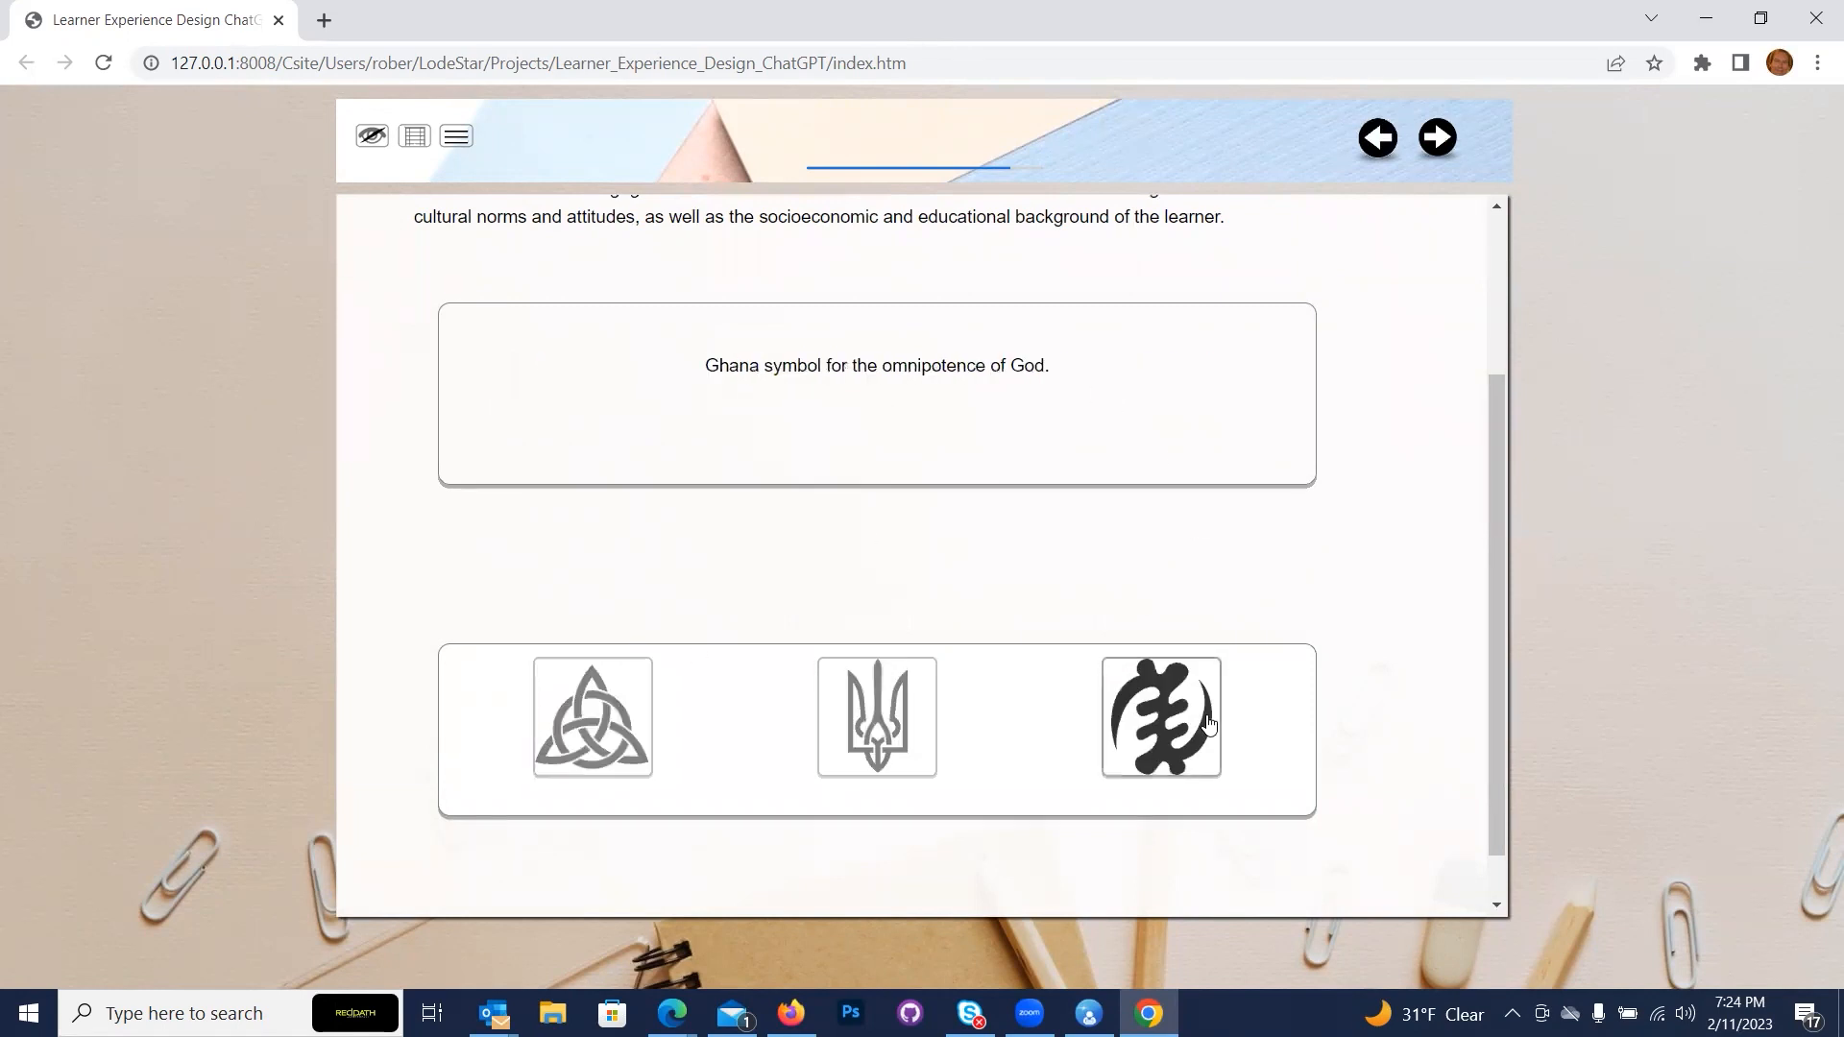
mouse_move(550, 737)
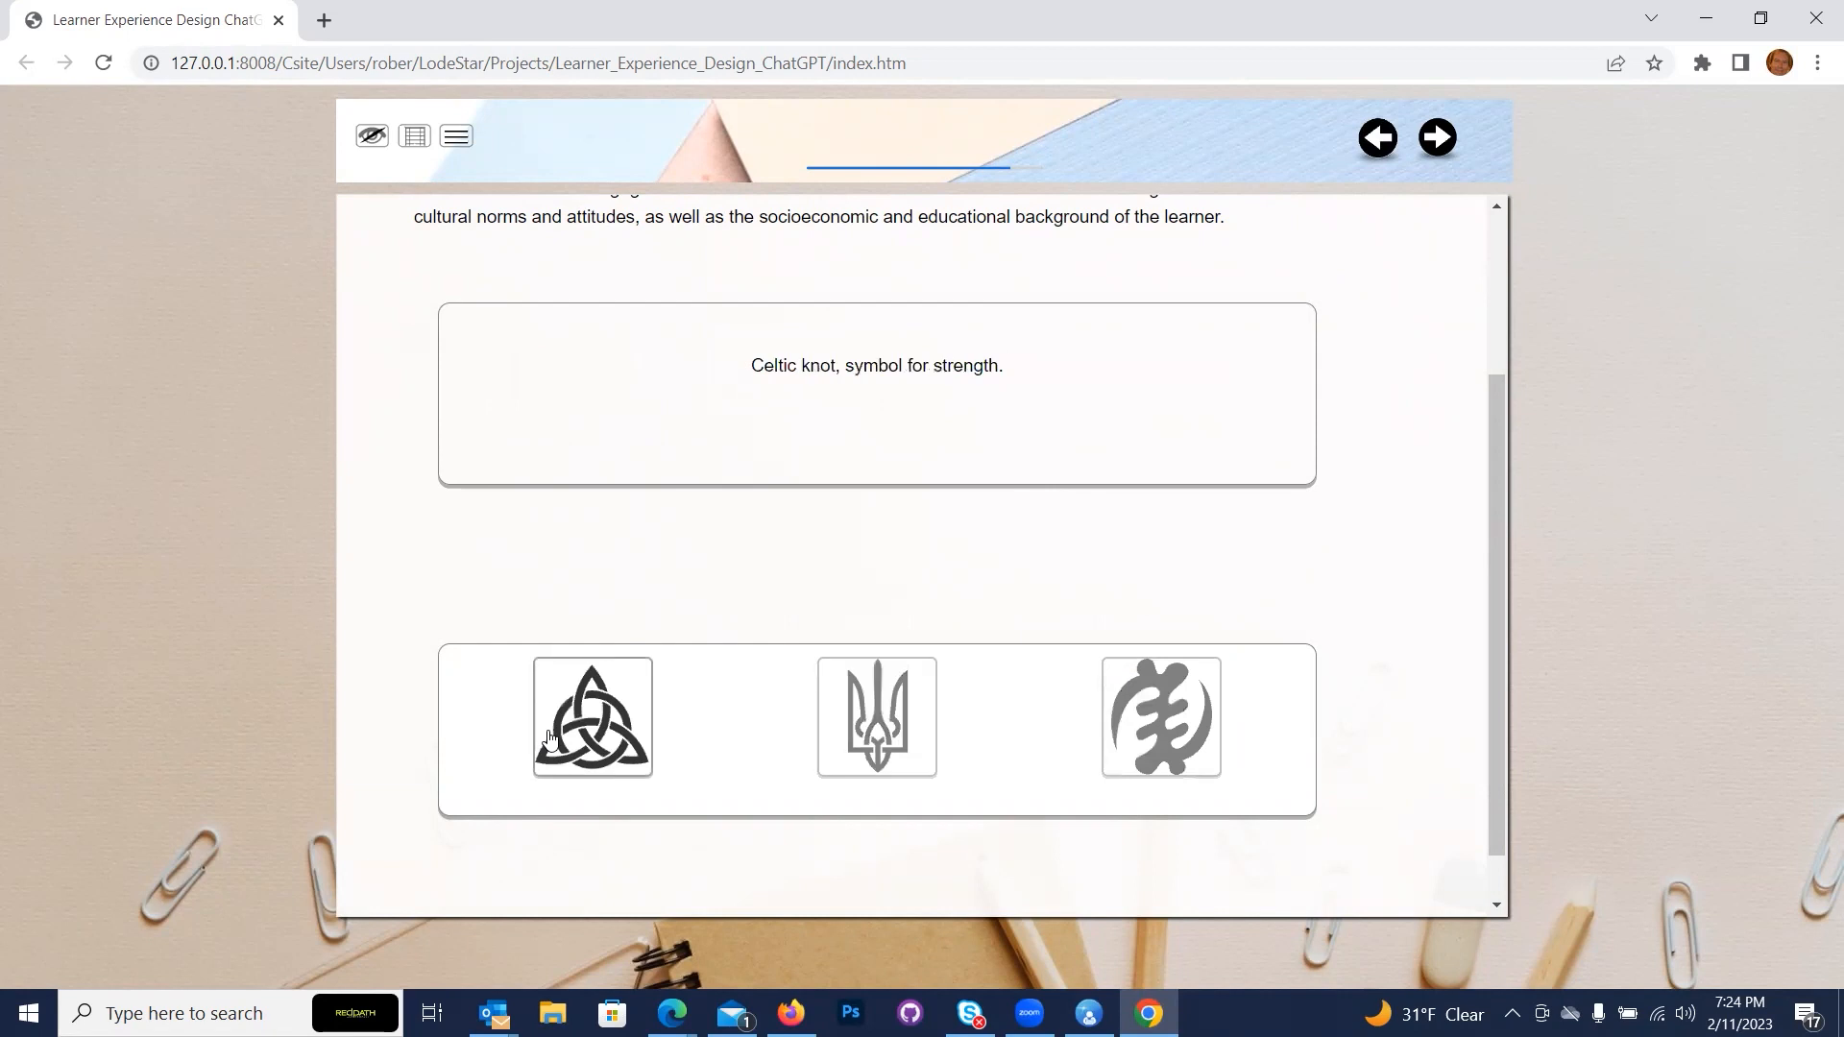
Go to ChatGPT's assessment page, look over its questions without answering, and continue to the final score page.
scroll(1235, 699, up, 3)
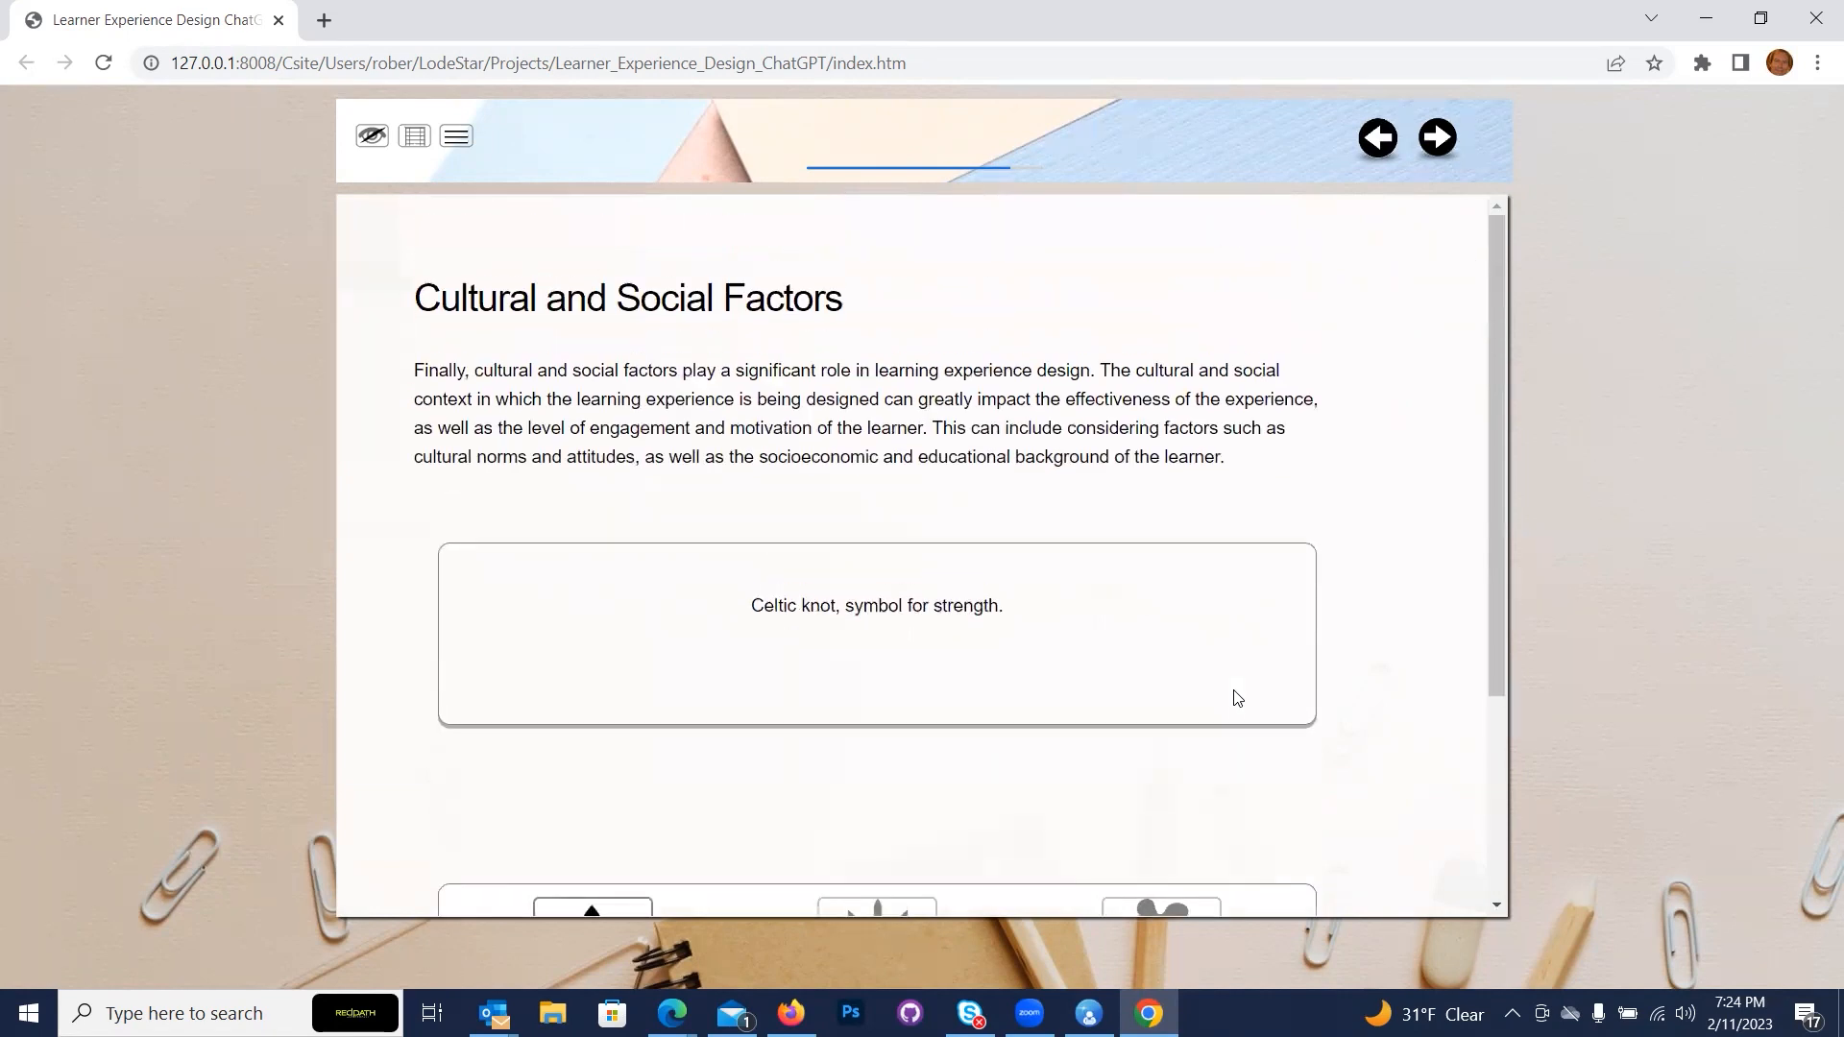
click(1438, 140)
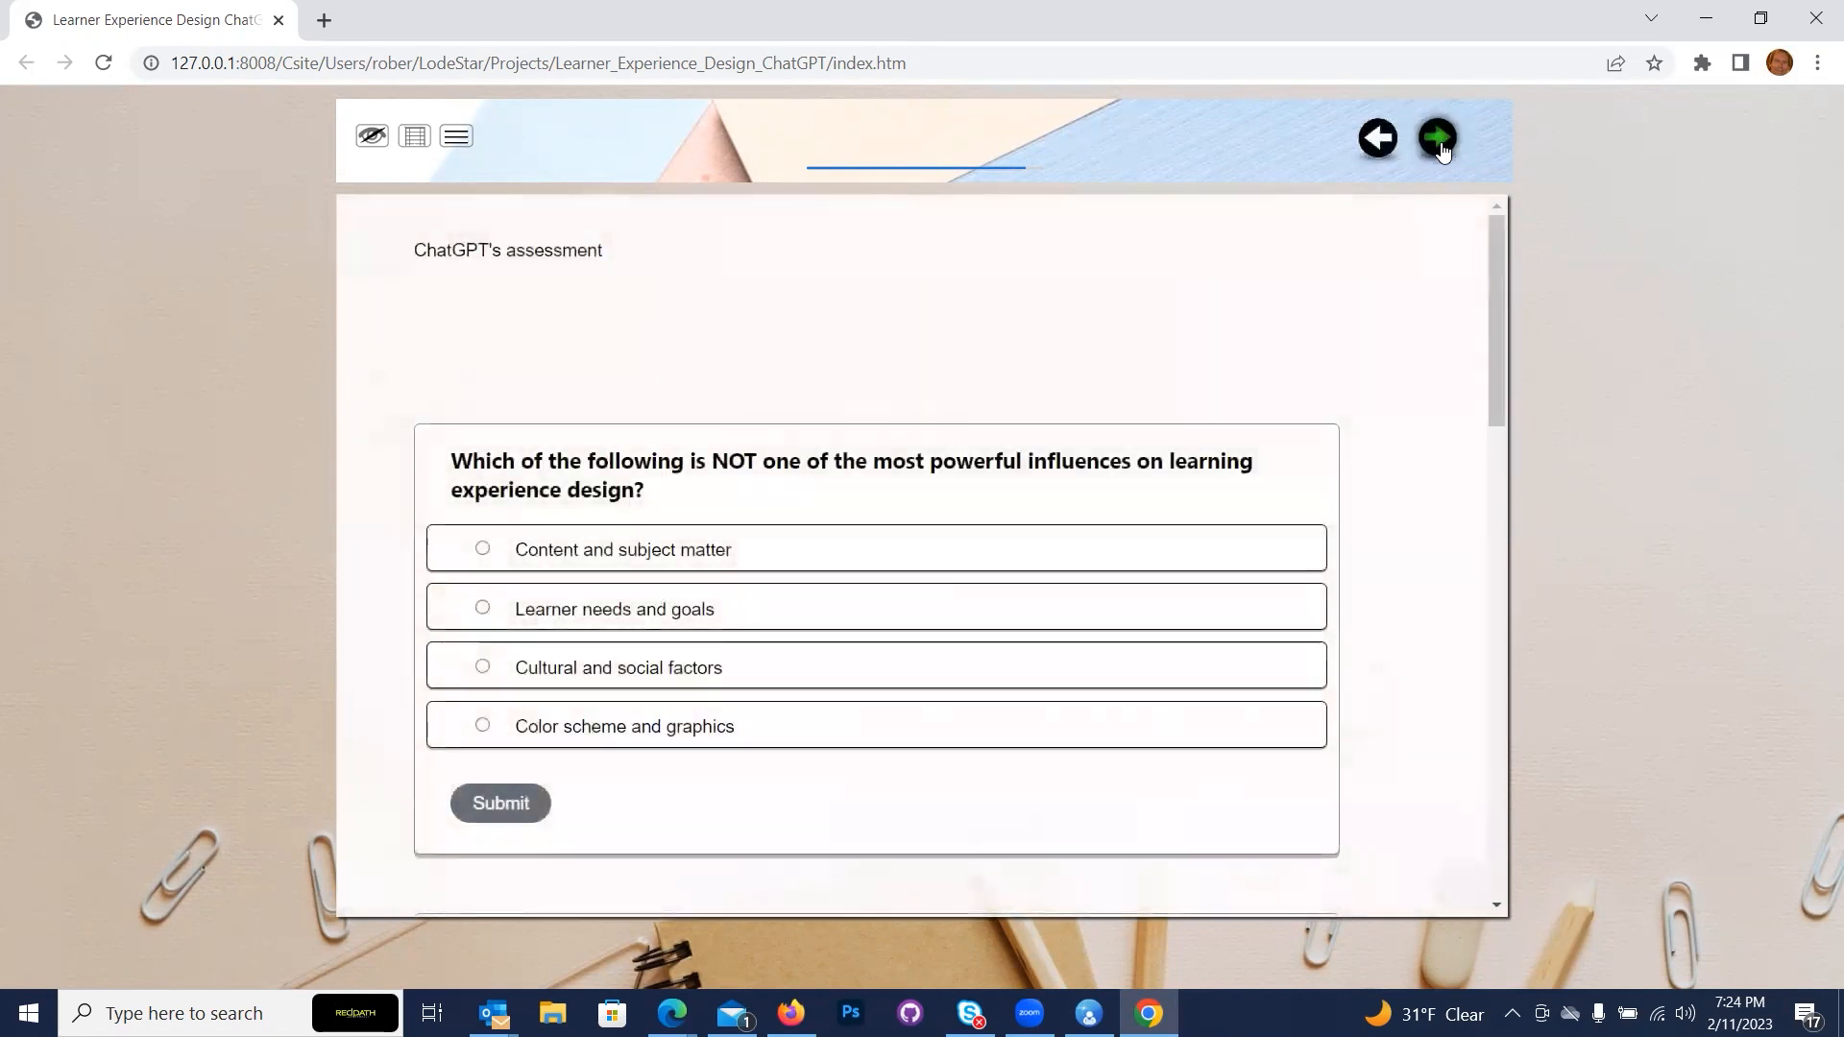
scroll(1258, 378, down, 5)
scroll(1256, 378, up, 4)
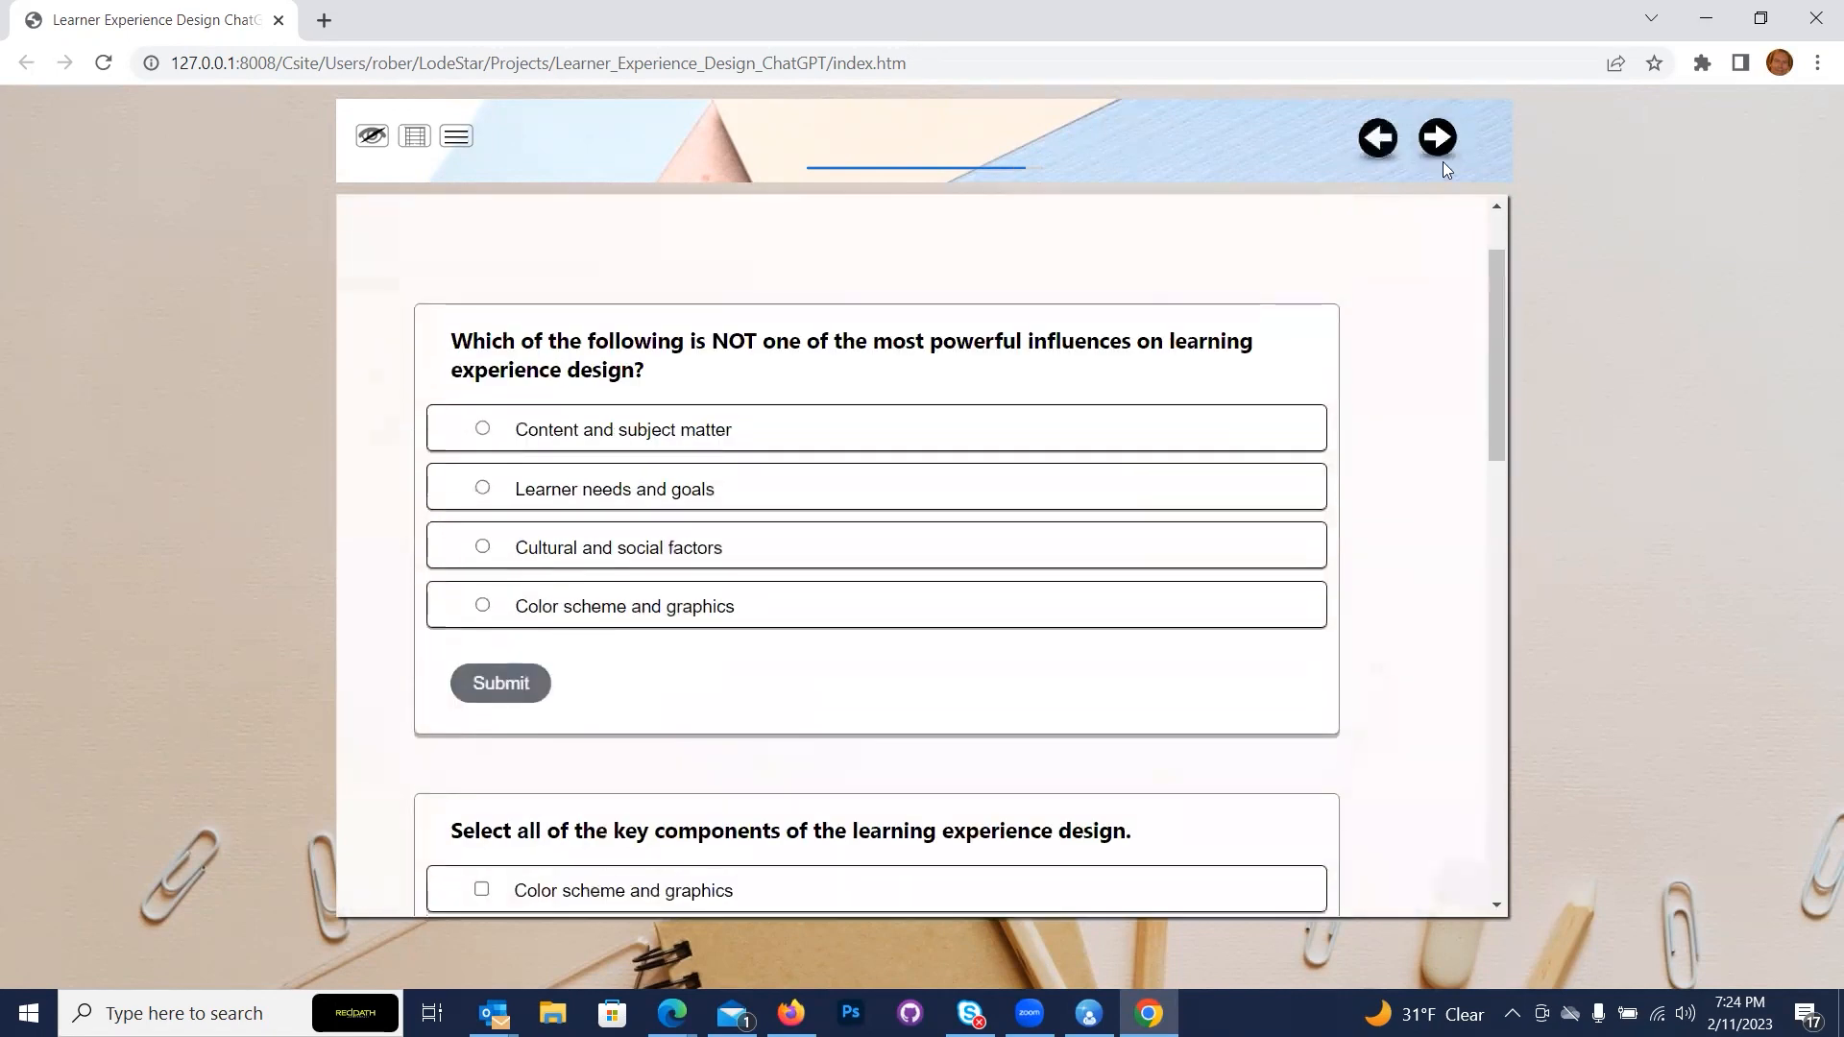
click(1438, 140)
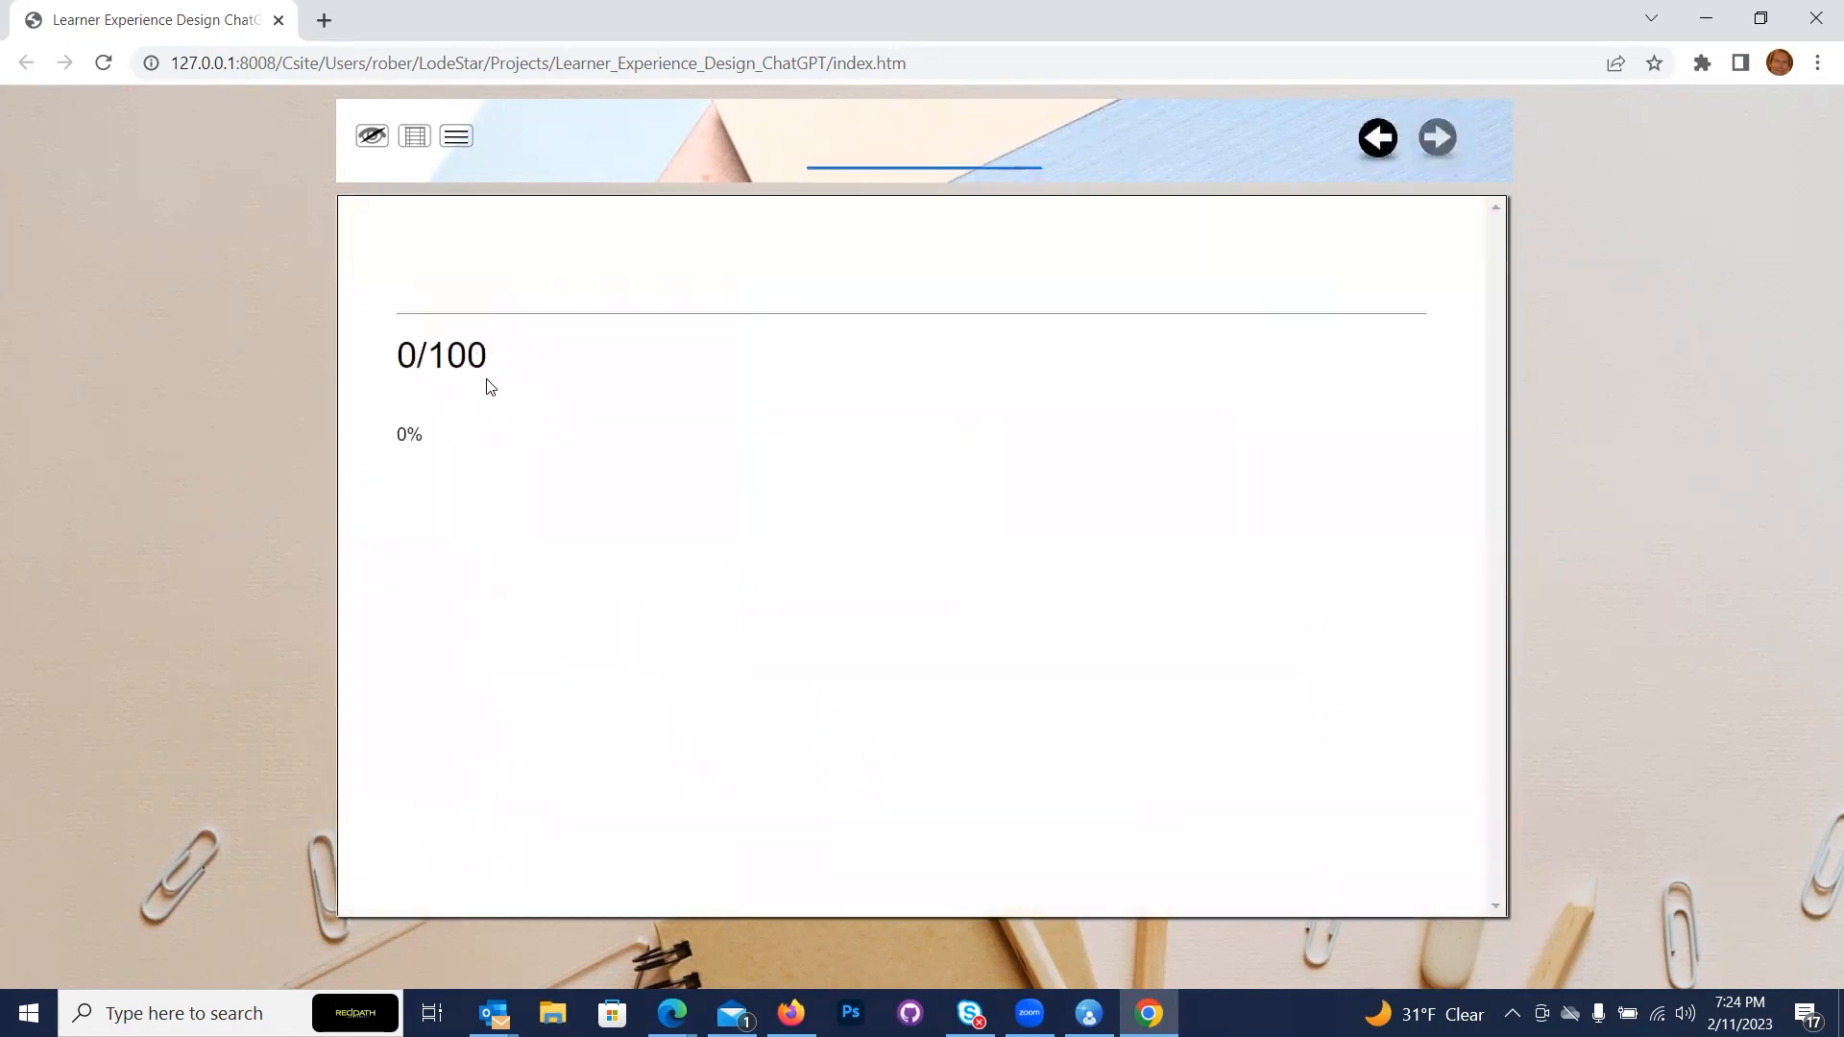
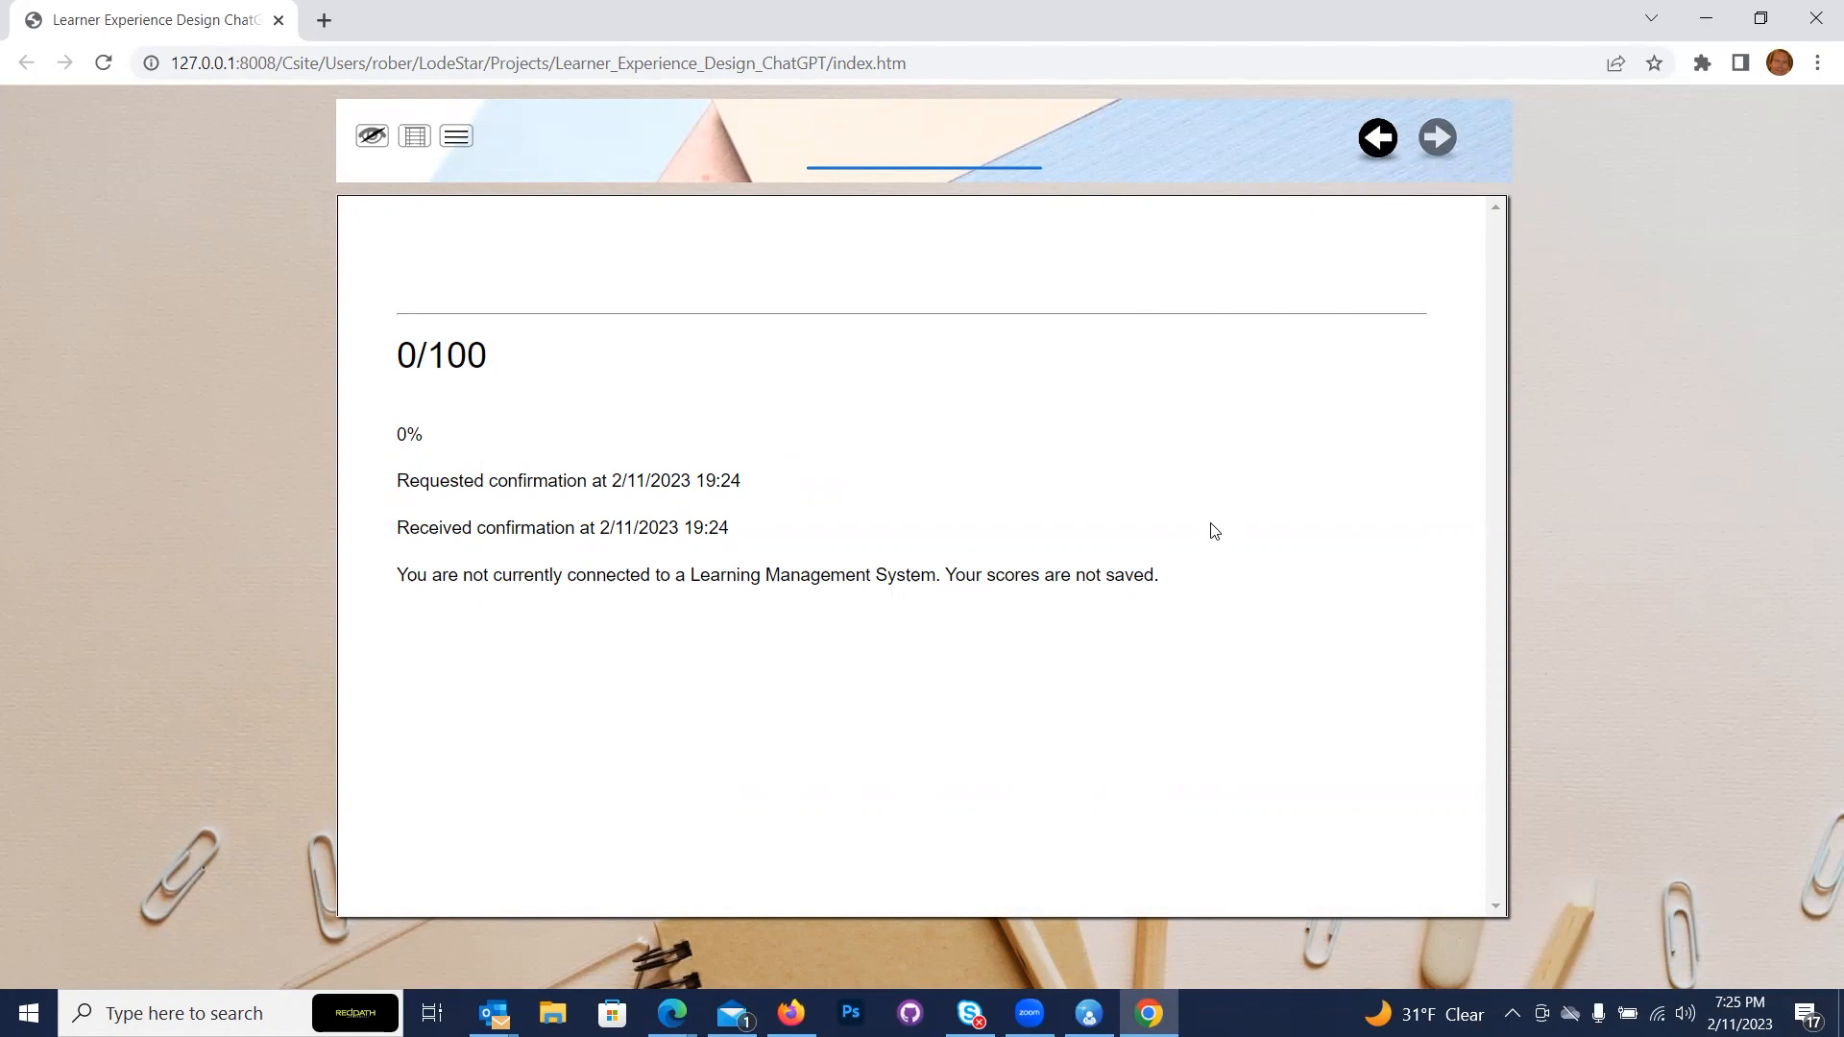
Return from the score page to the User Experience and Interaction Design page.
click(1367, 149)
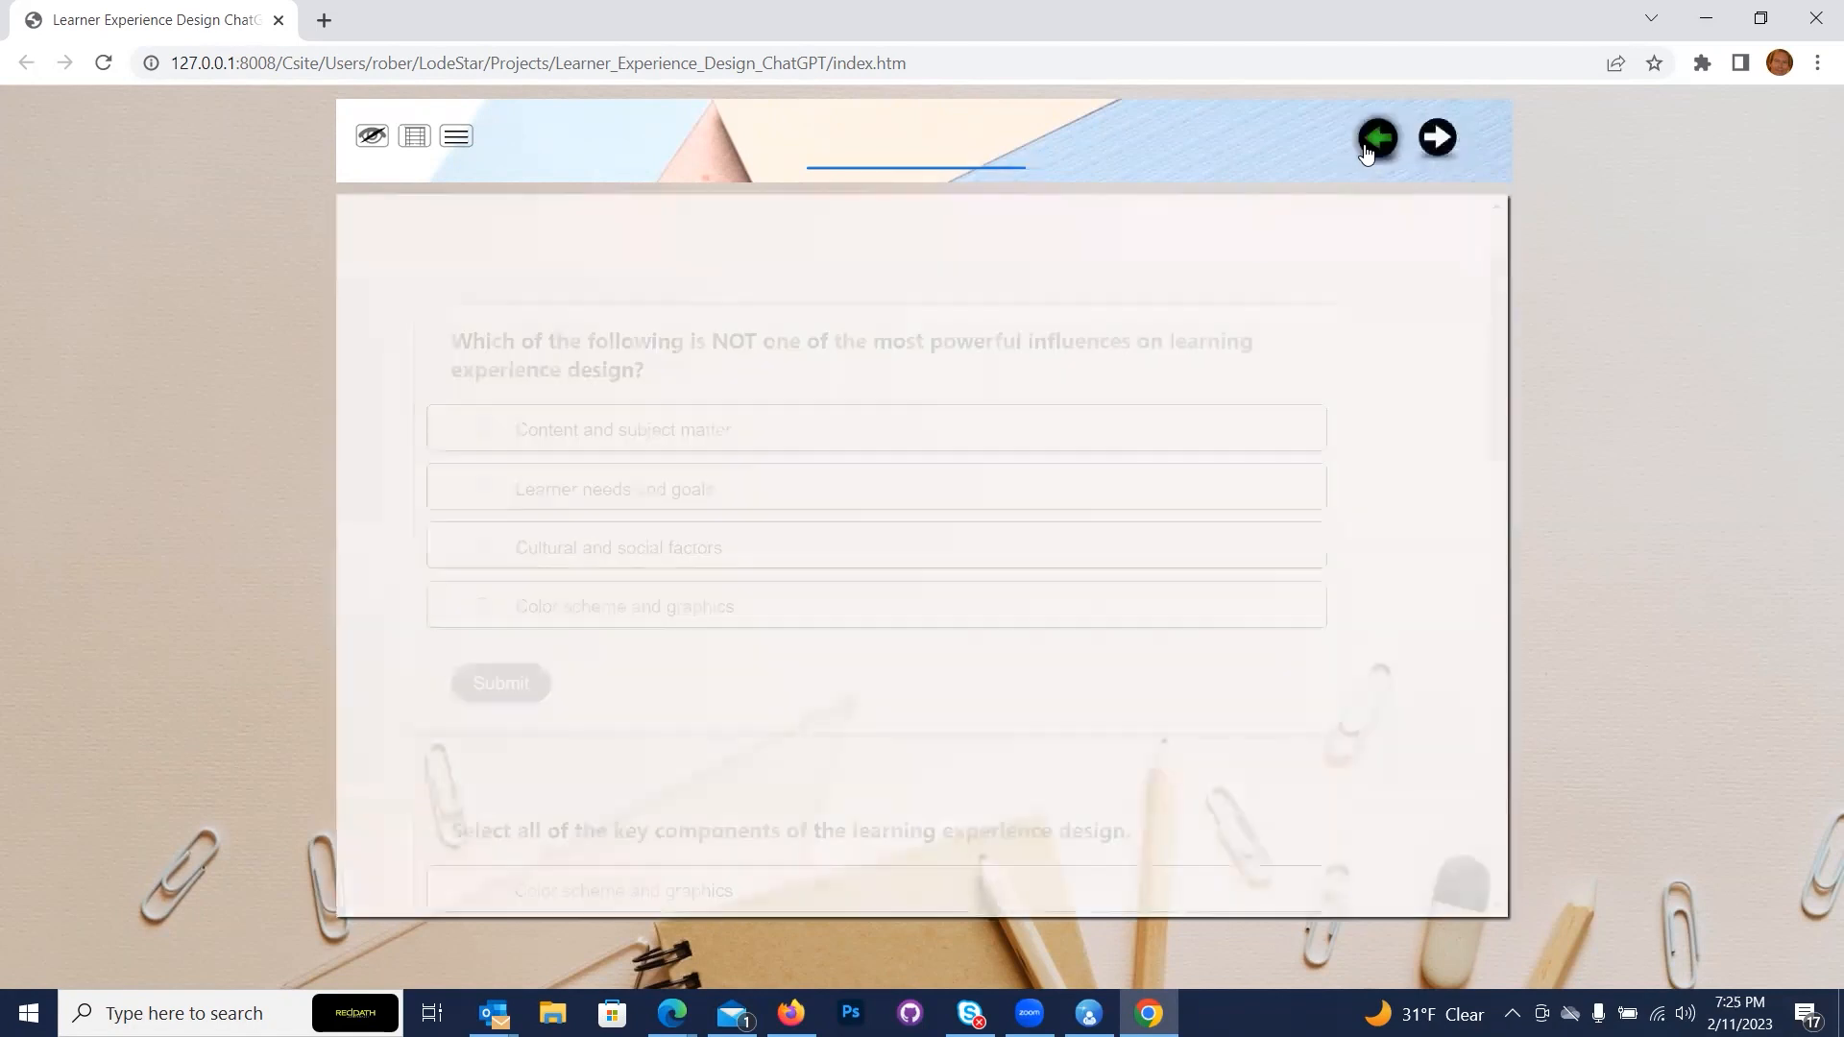
click(1377, 139)
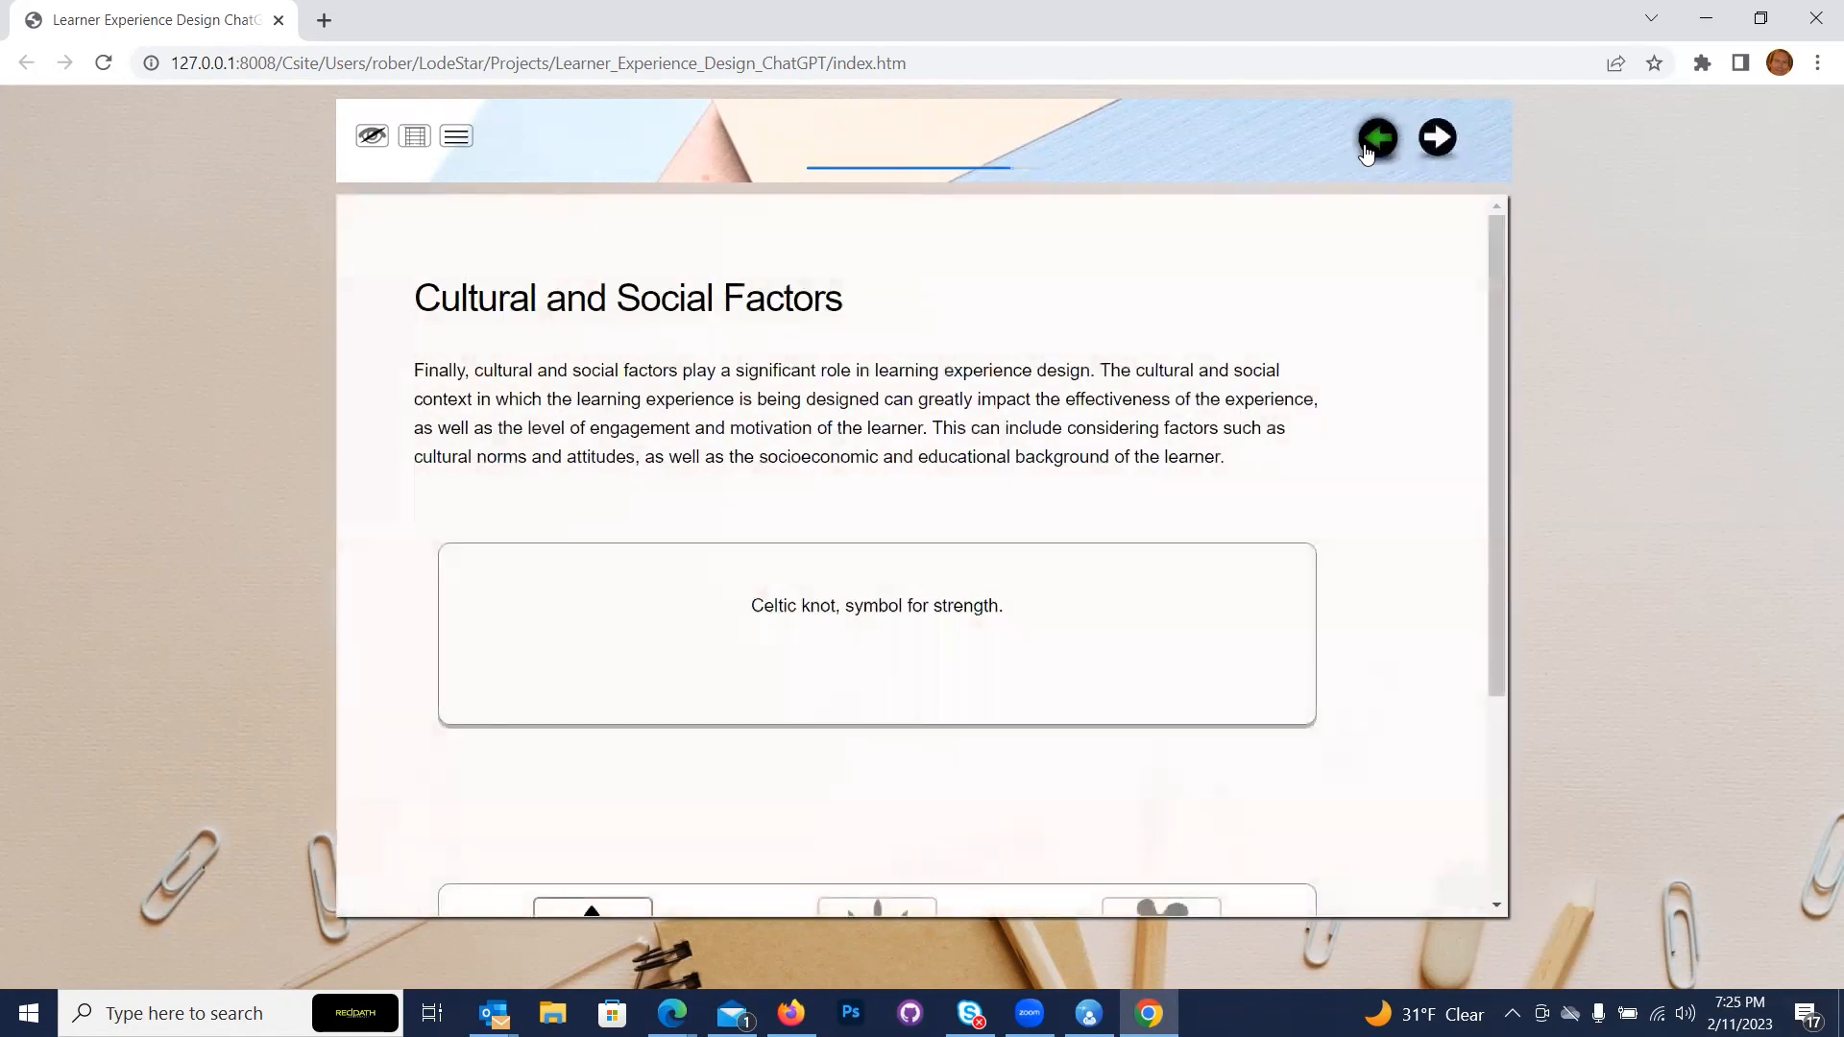
click(1377, 139)
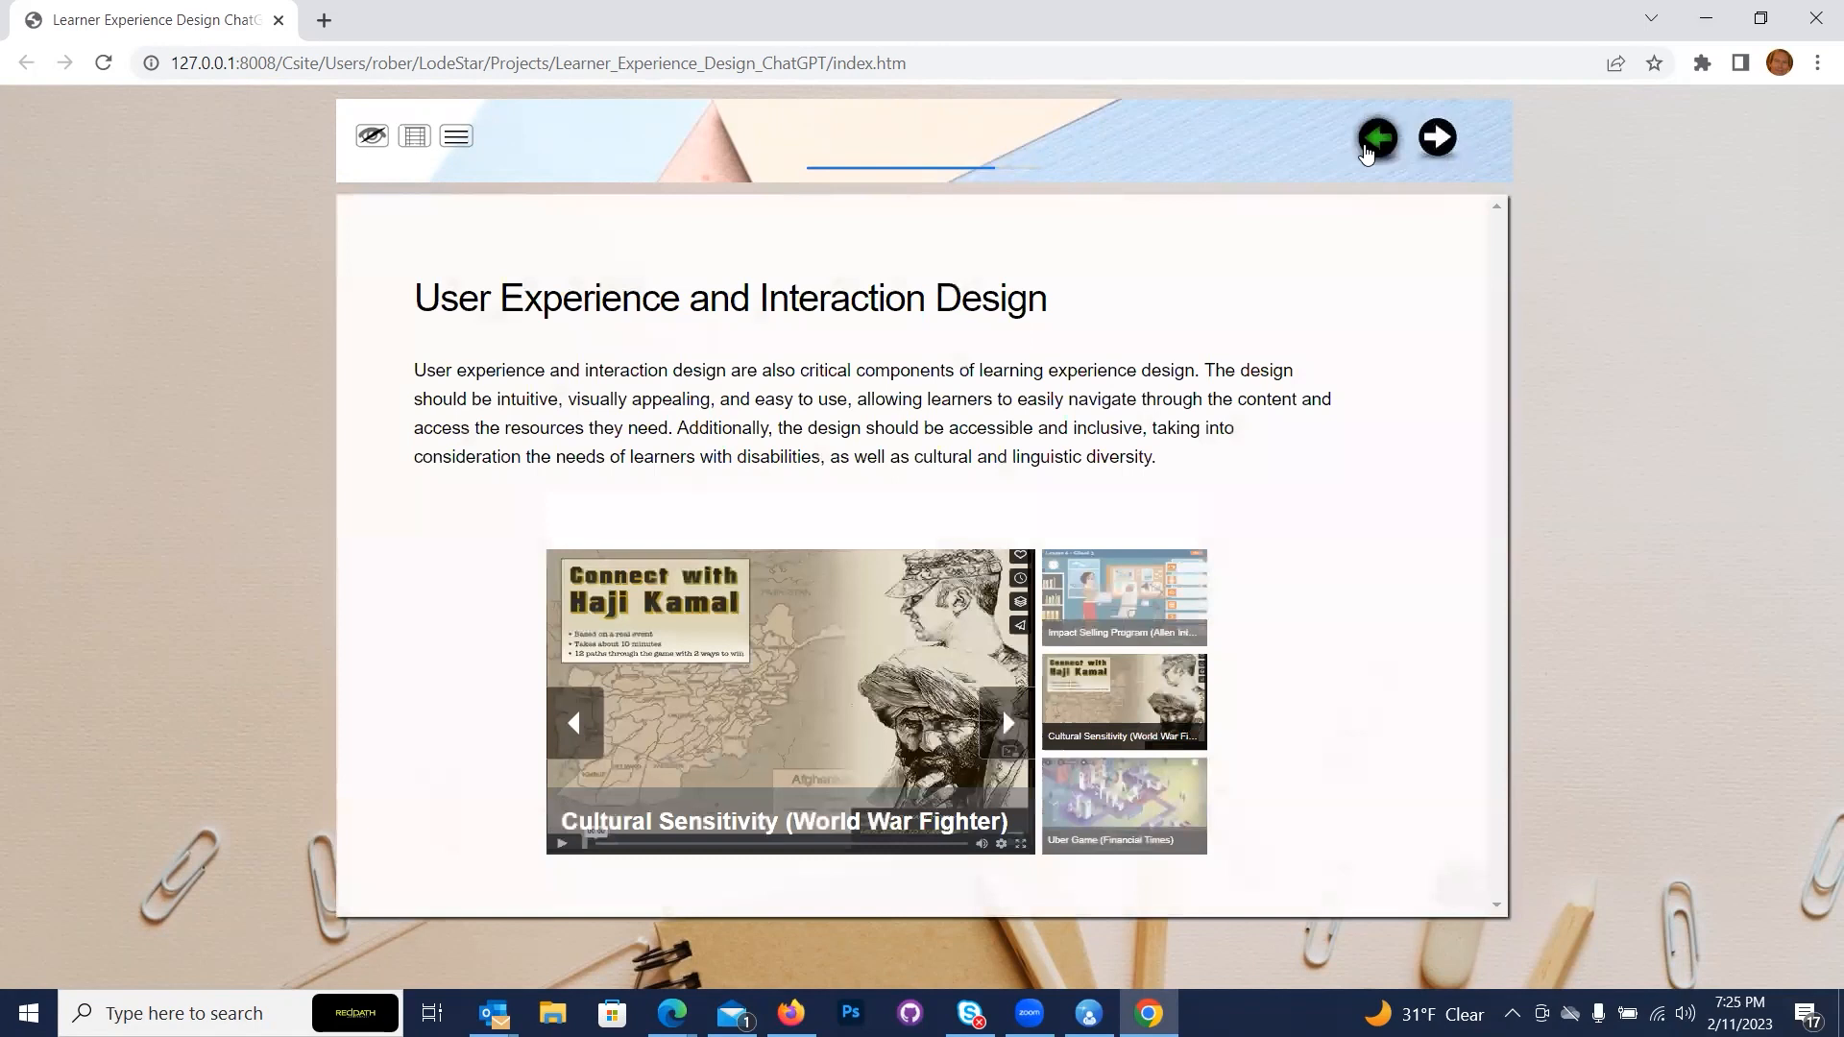